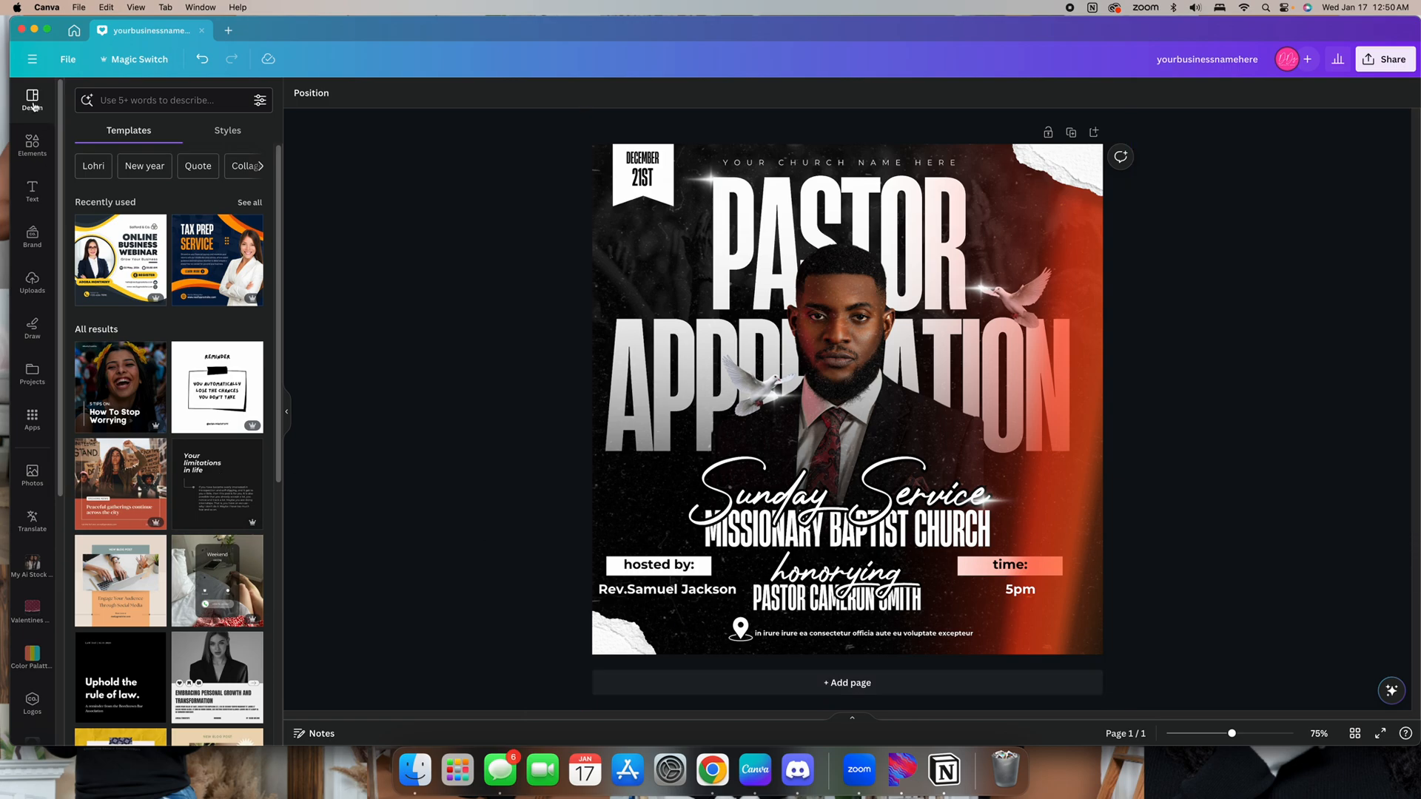
# Return to the home page and start a new Instagram Post (Square) design
pyautogui.click(202, 31)
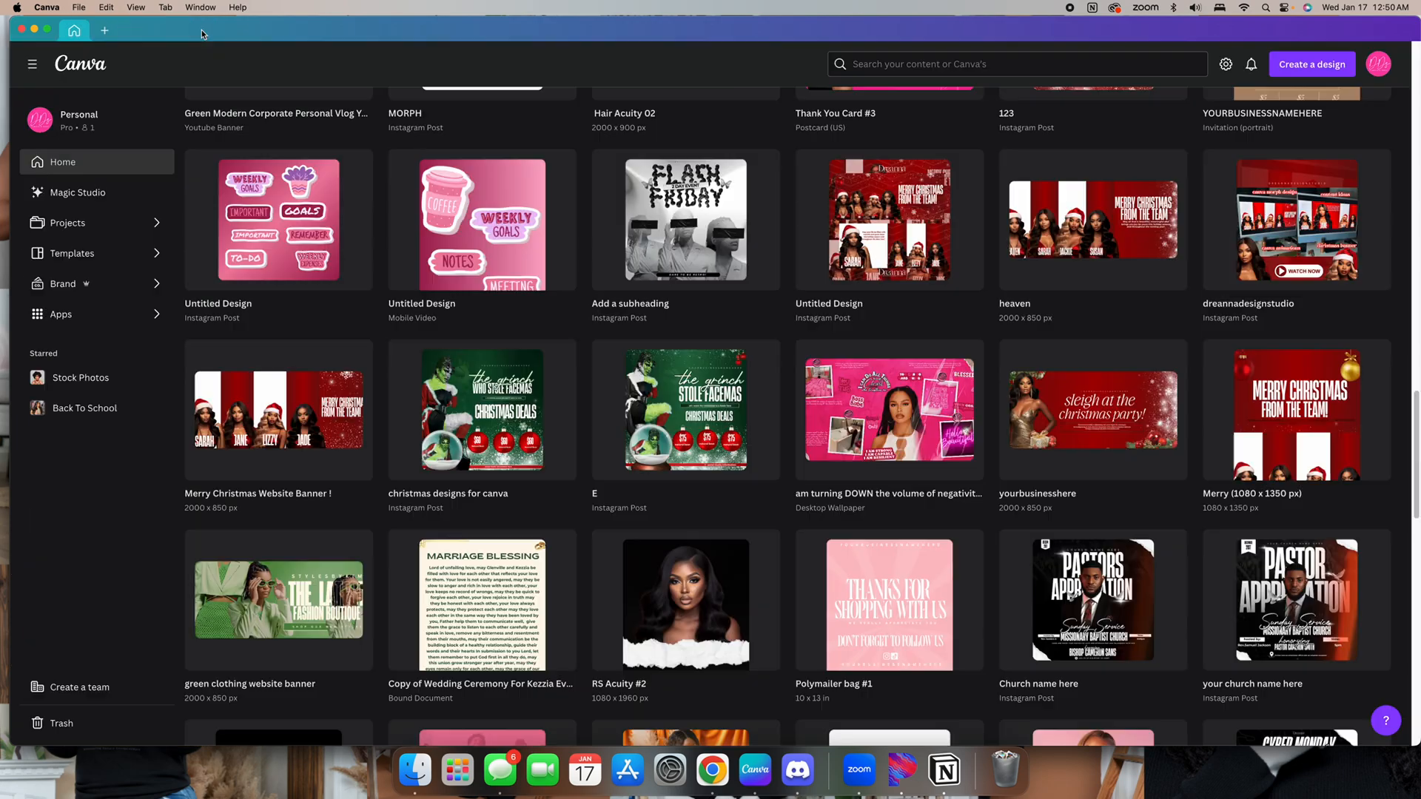
pyautogui.scroll(6, 1334, 89)
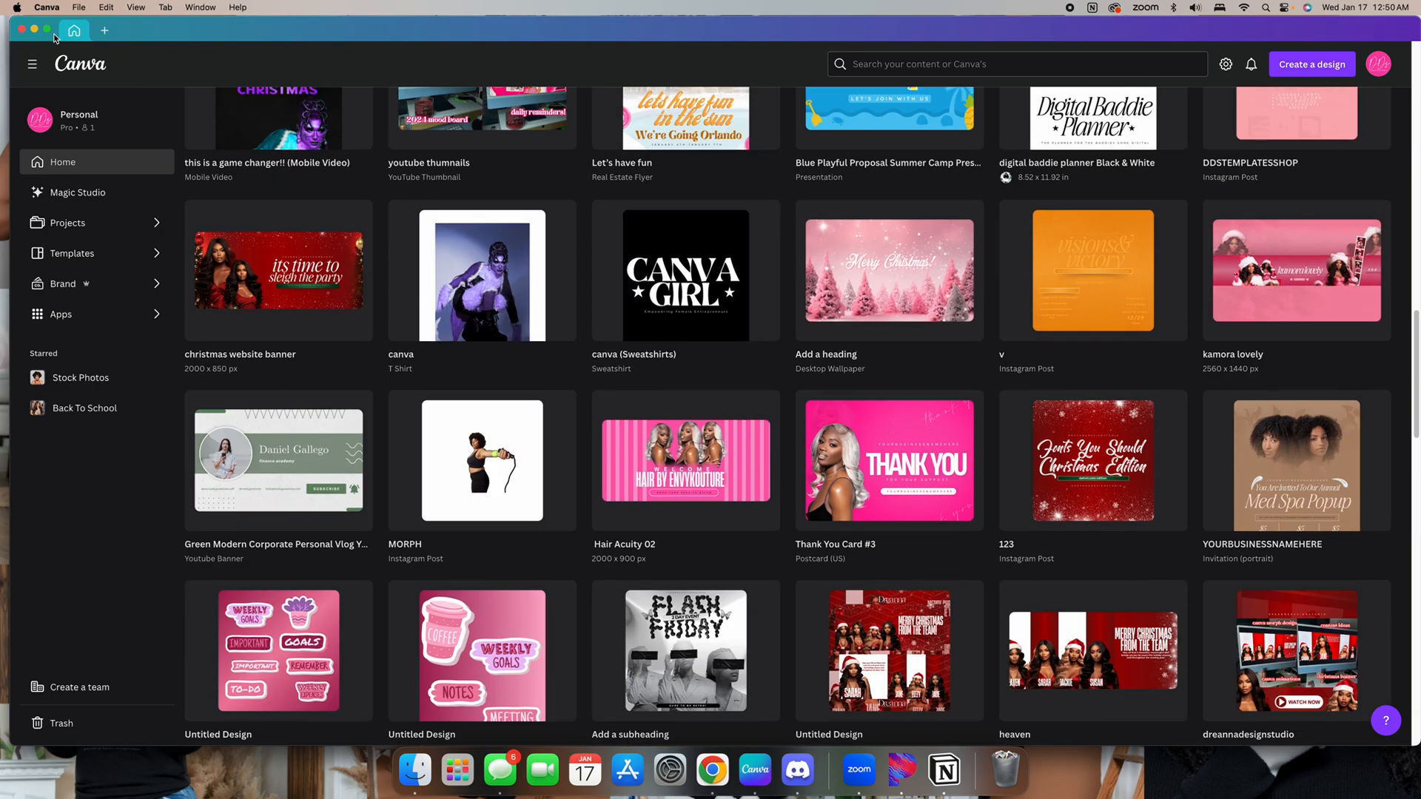
pyautogui.click(1311, 64)
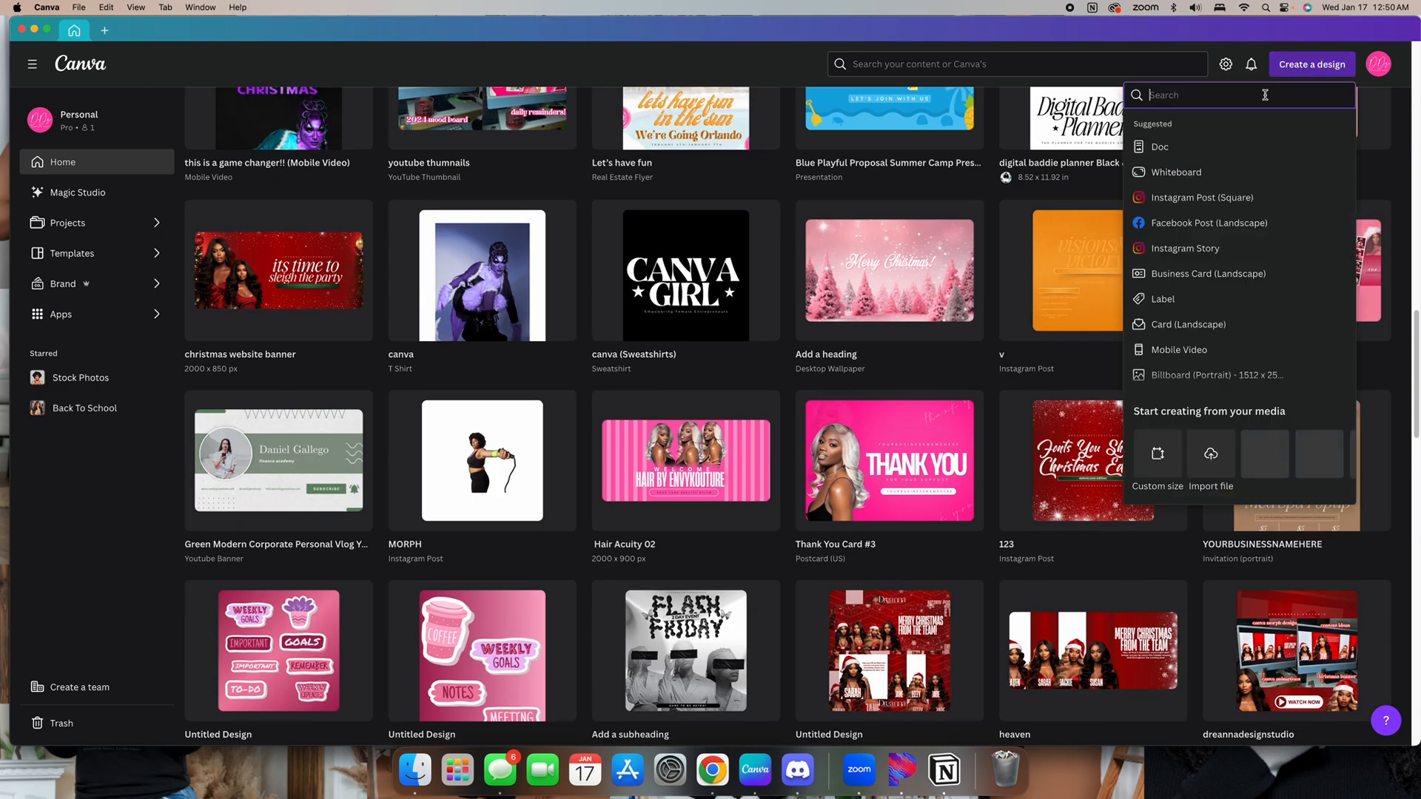
pyautogui.click(1198, 204)
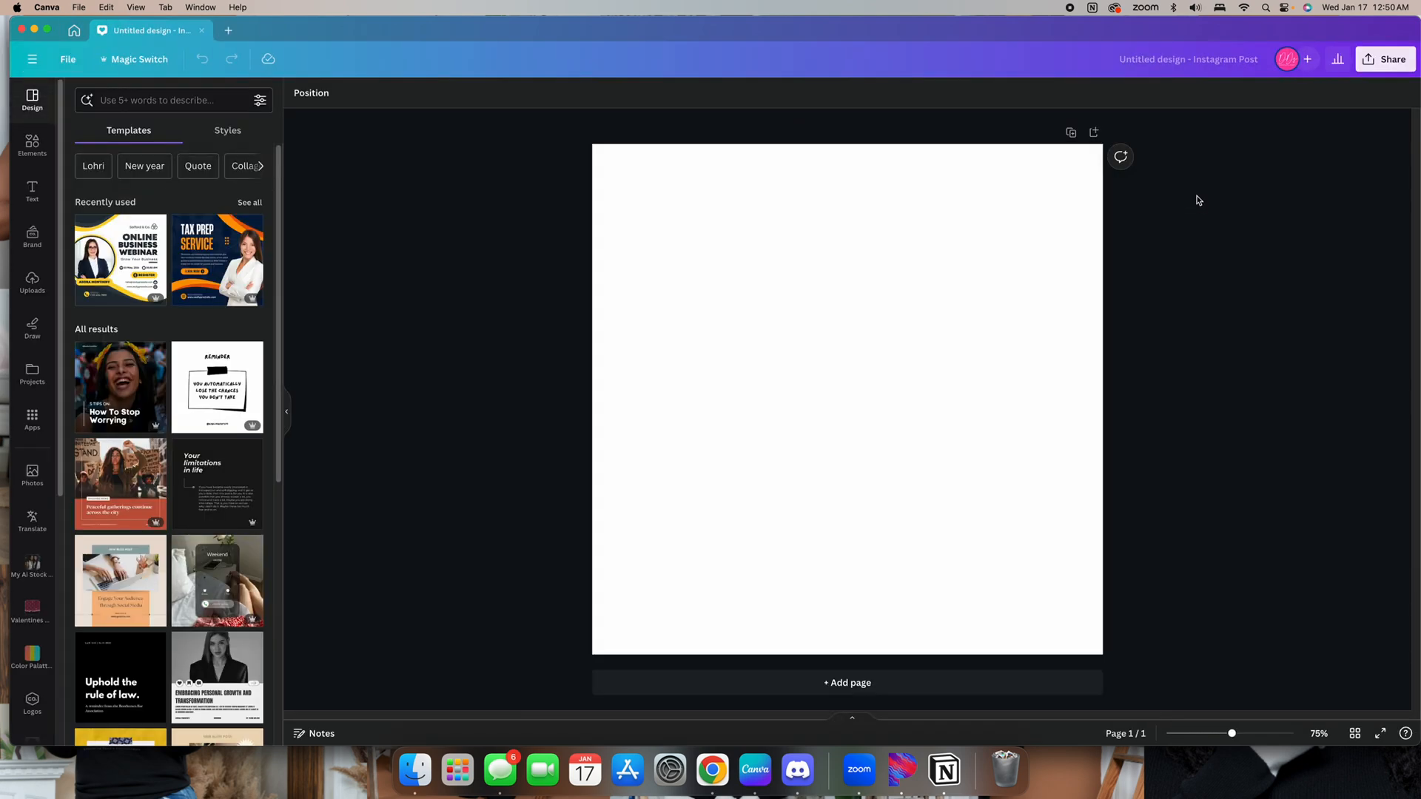
# Set the page background colour to solid black
pyautogui.click(994, 333)
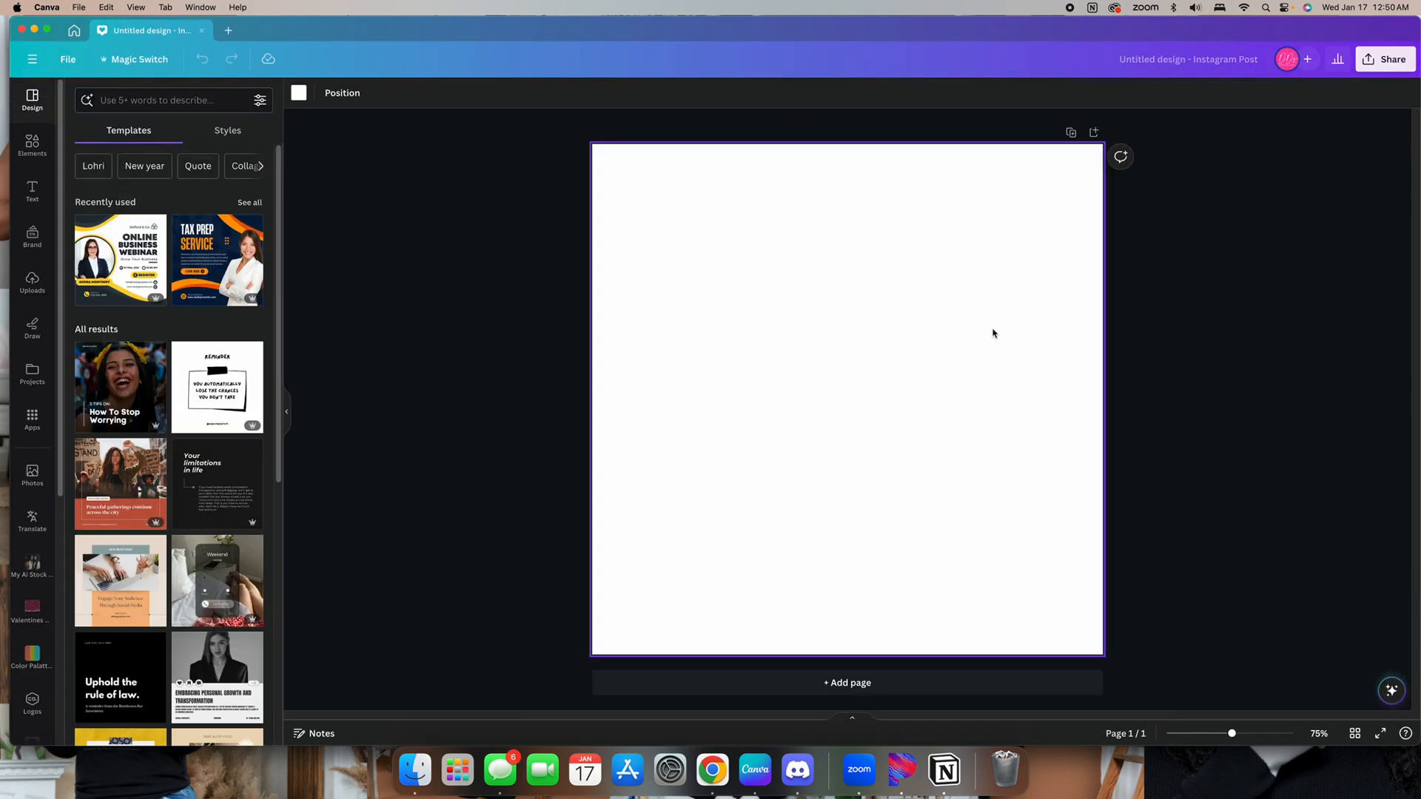
pyautogui.click(298, 93)
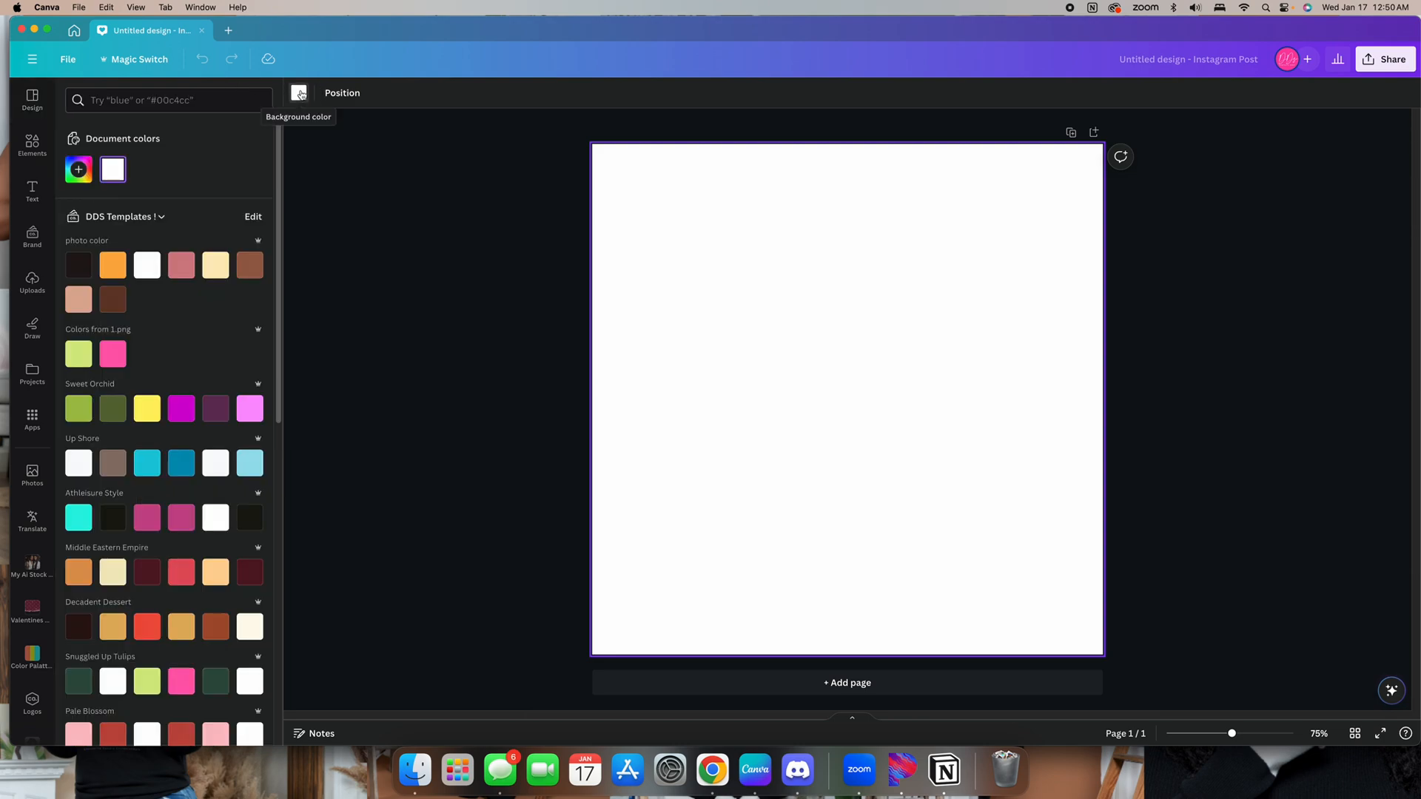
pyautogui.scroll(-5, 185, 466)
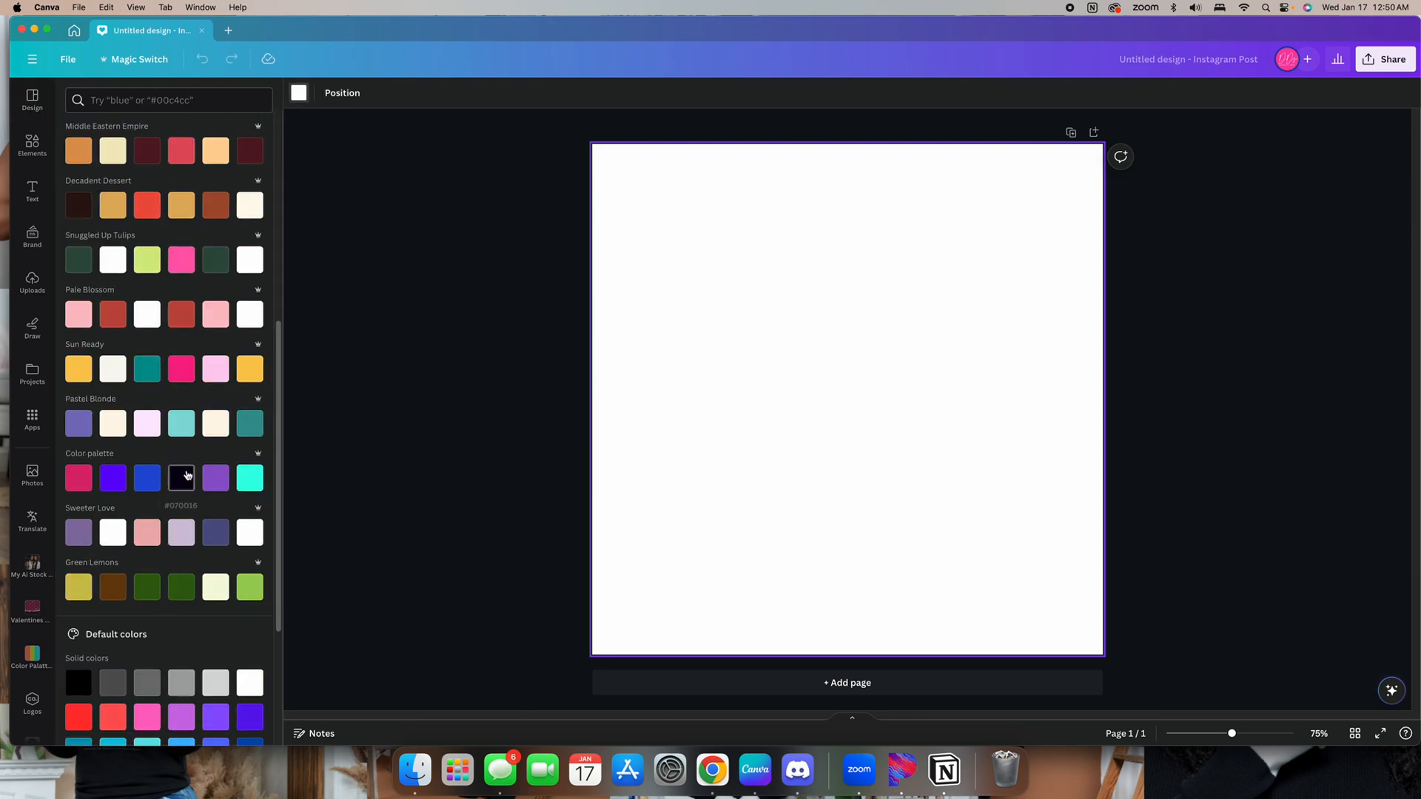
pyautogui.click(80, 681)
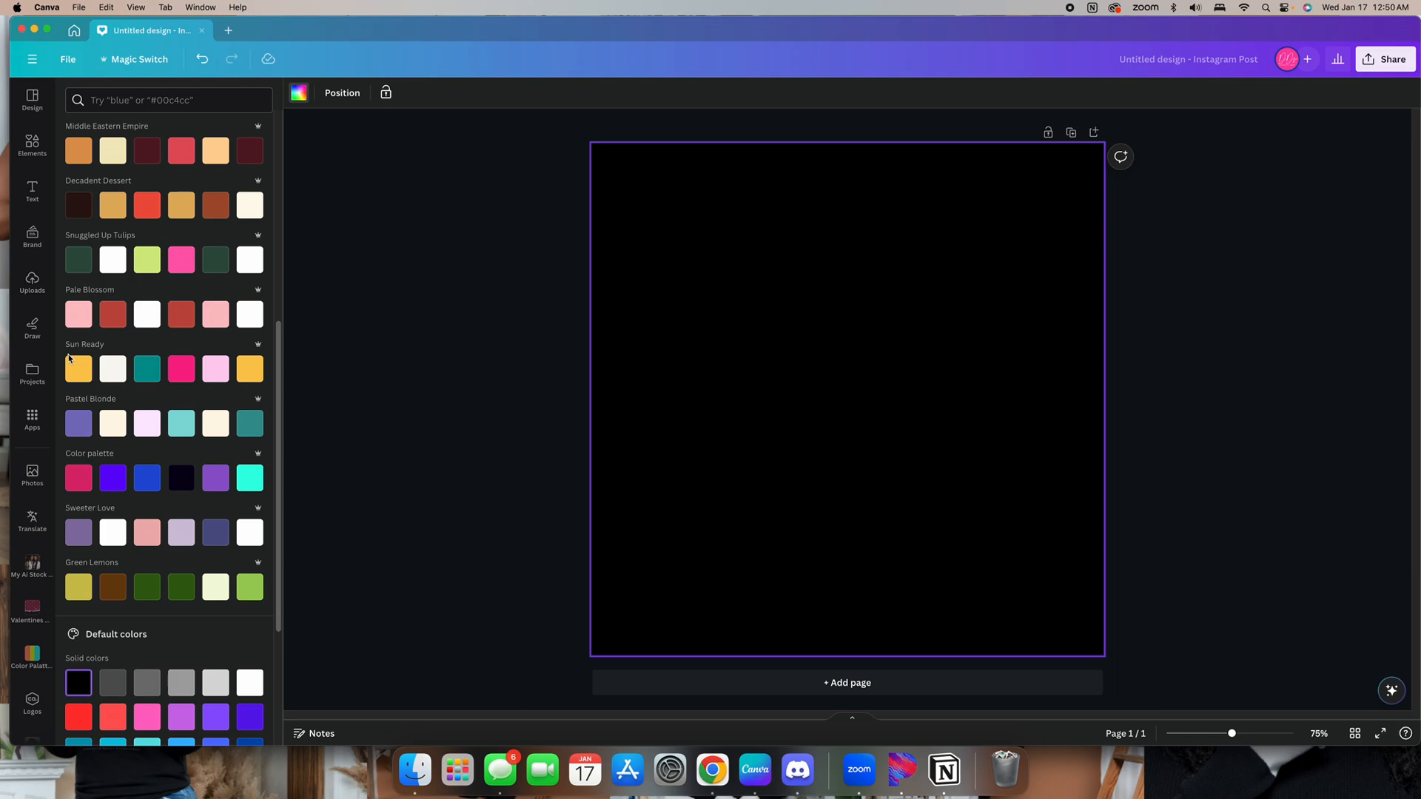
# Search the stock photos for church
pyautogui.click(31, 144)
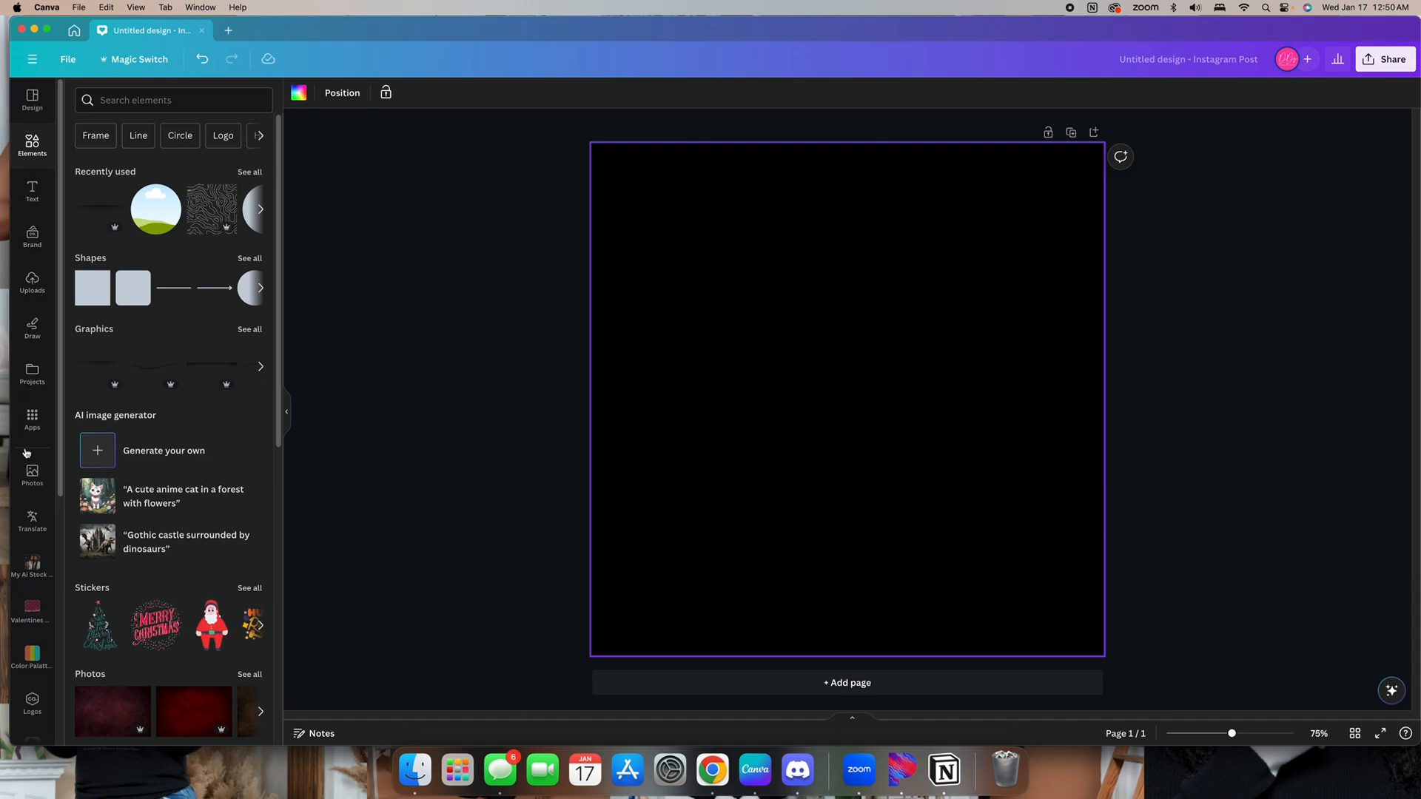
pyautogui.click(25, 475)
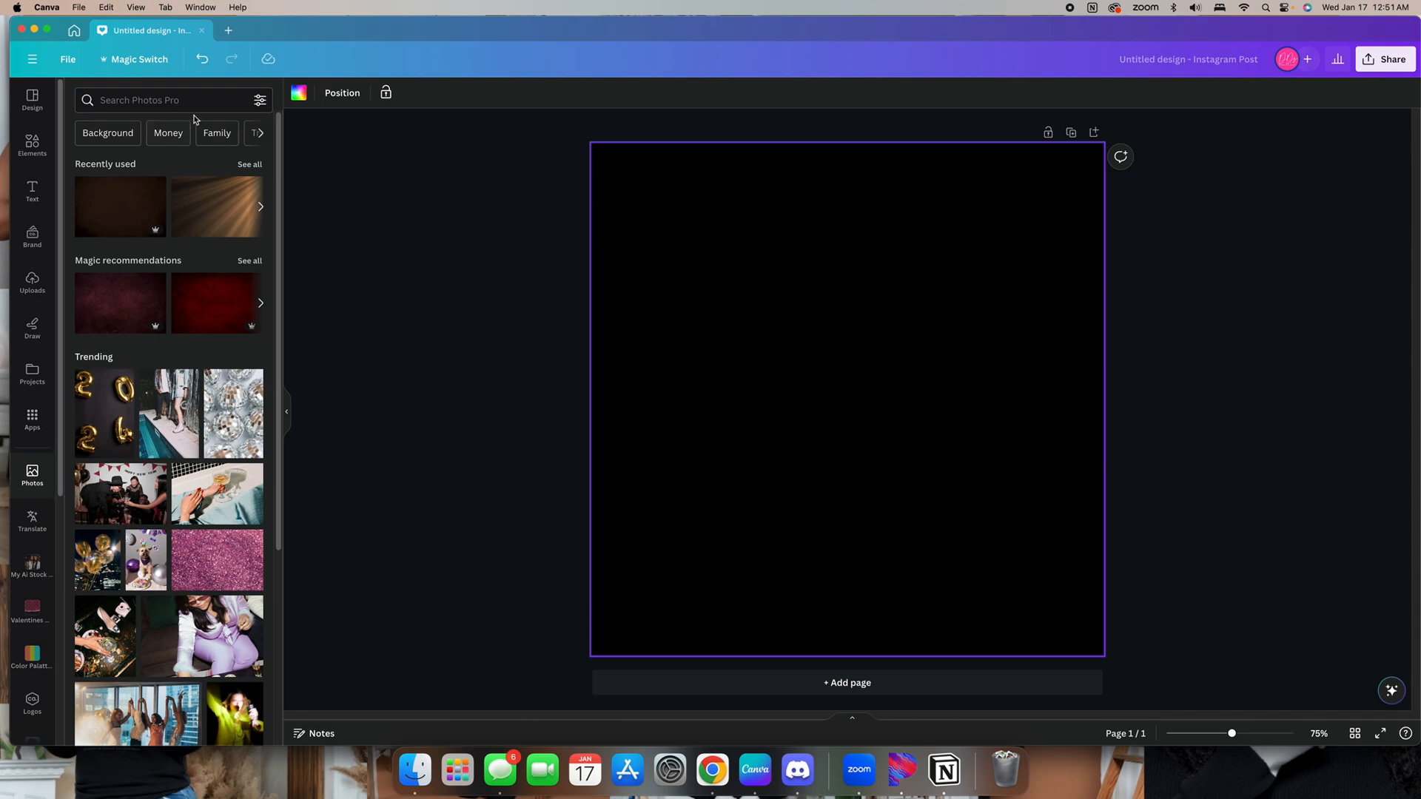
pyautogui.click(208, 99)
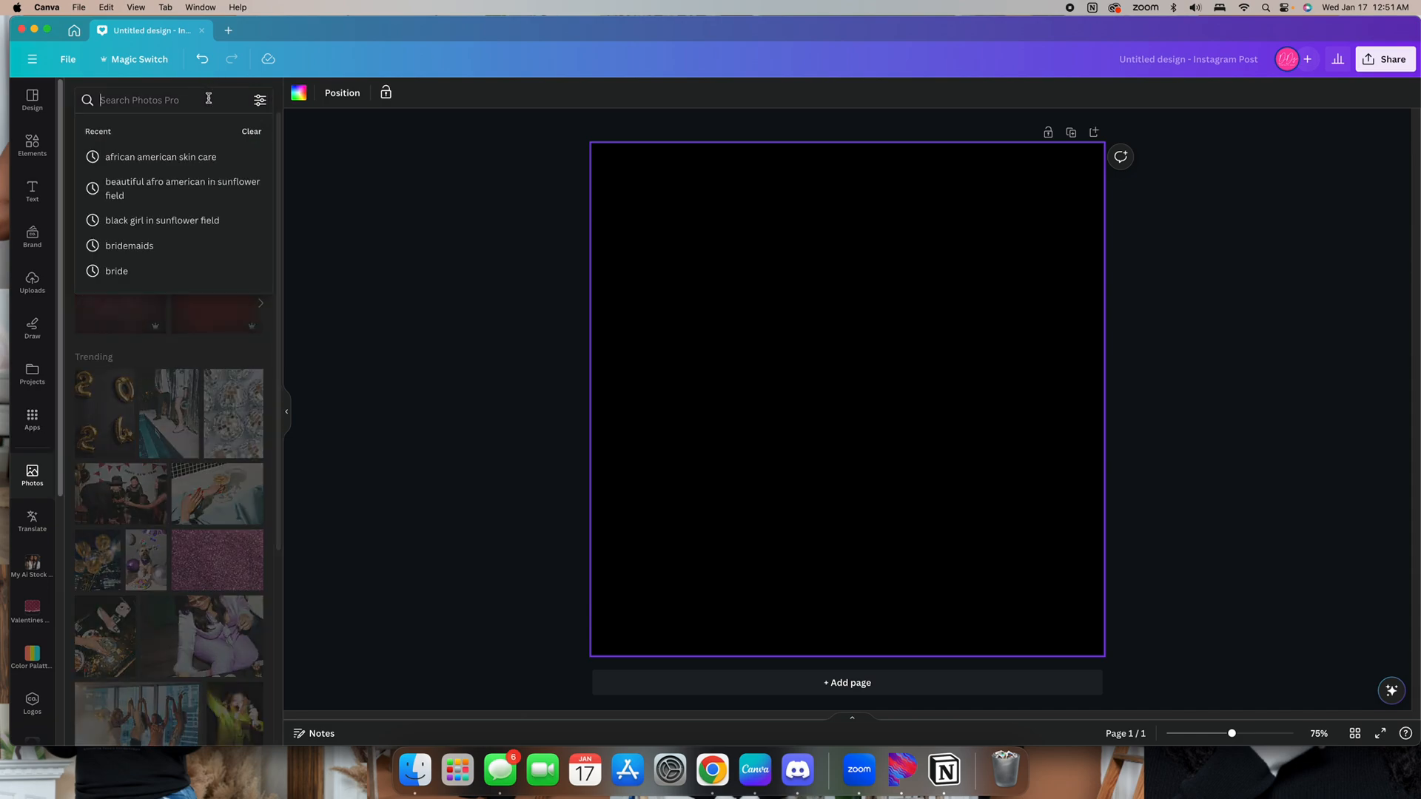
pyautogui.write('chu')
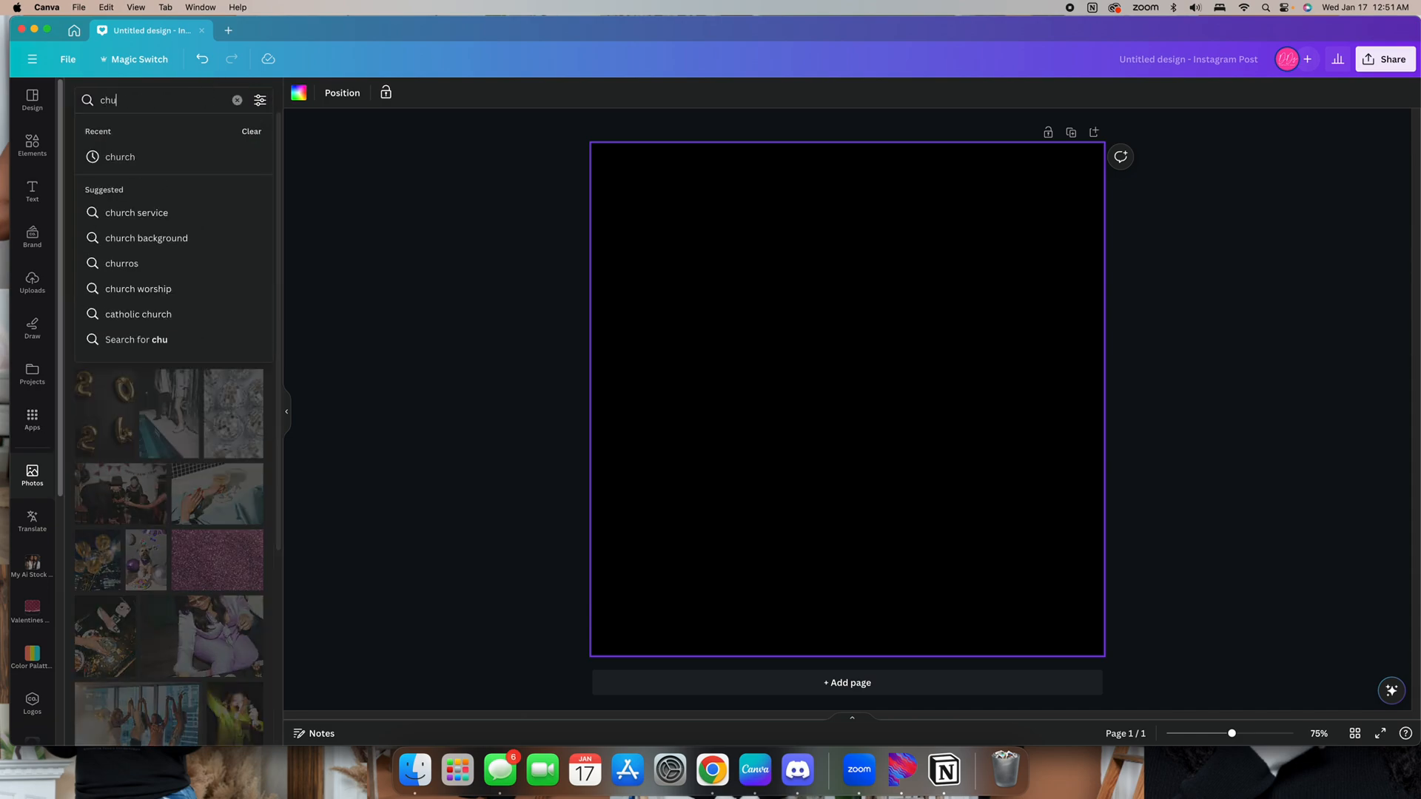
pyautogui.click(168, 164)
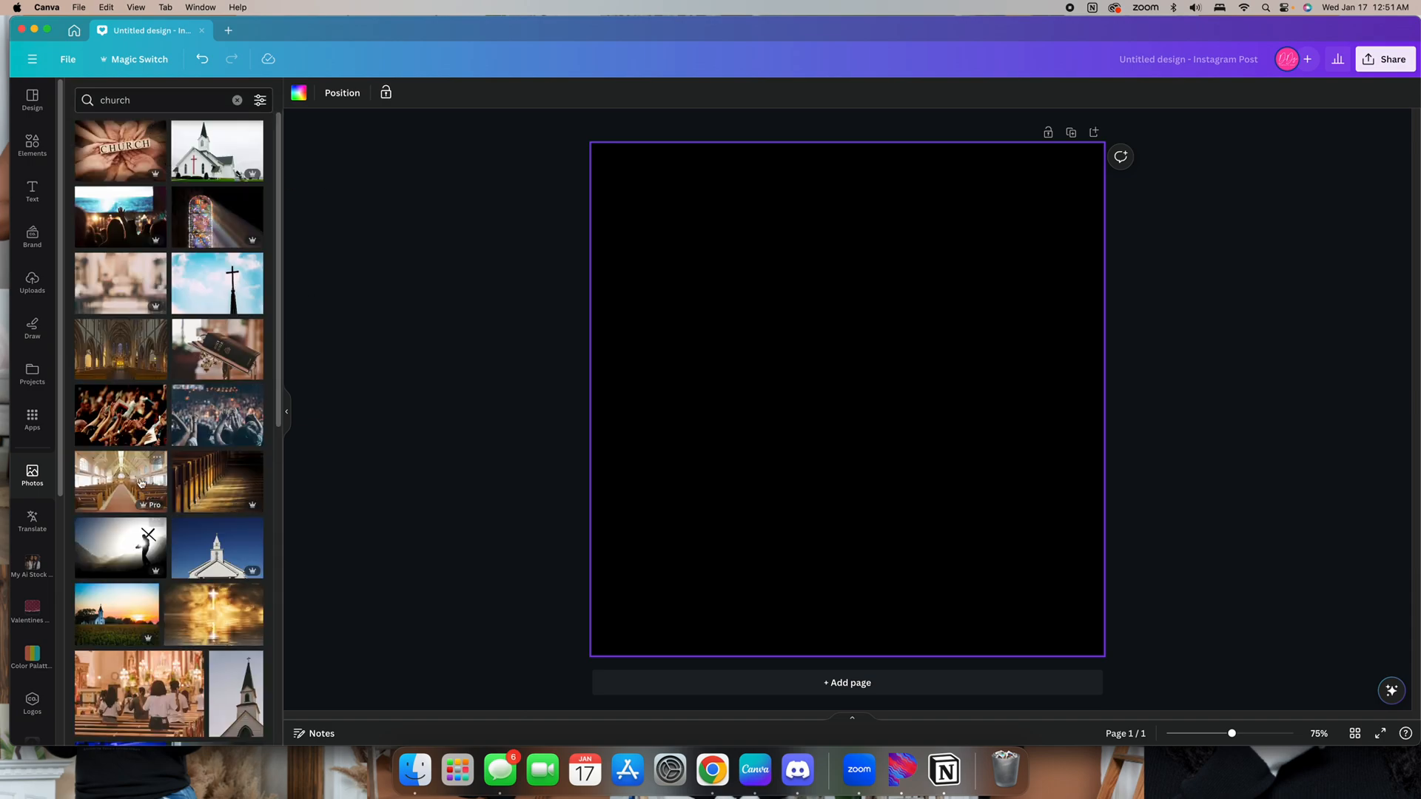
# Add the photo of a worshipping crowd with raised hands to the page
pyautogui.scroll(-2, 154, 475)
pyautogui.scroll(-8, 154, 475)
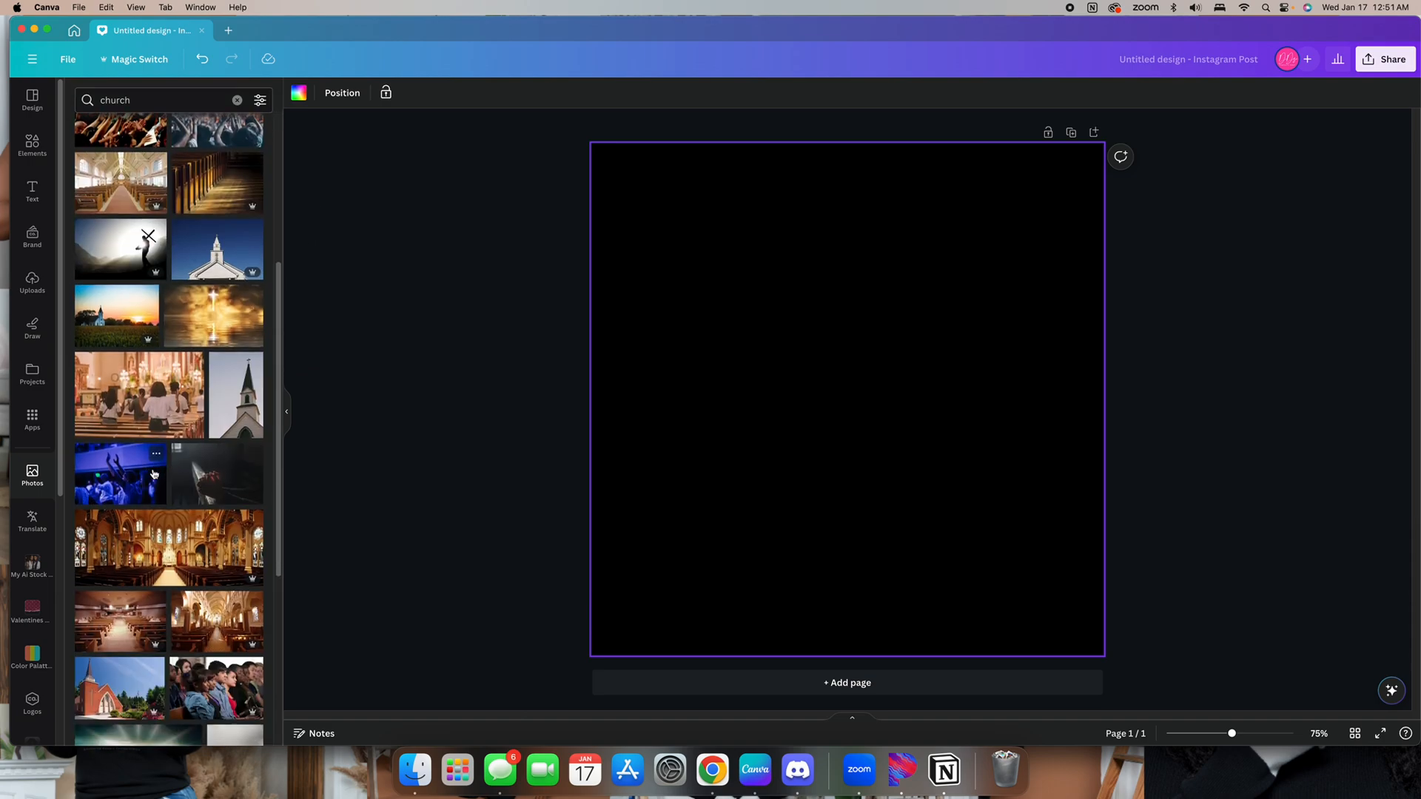
pyautogui.scroll(-6, 154, 474)
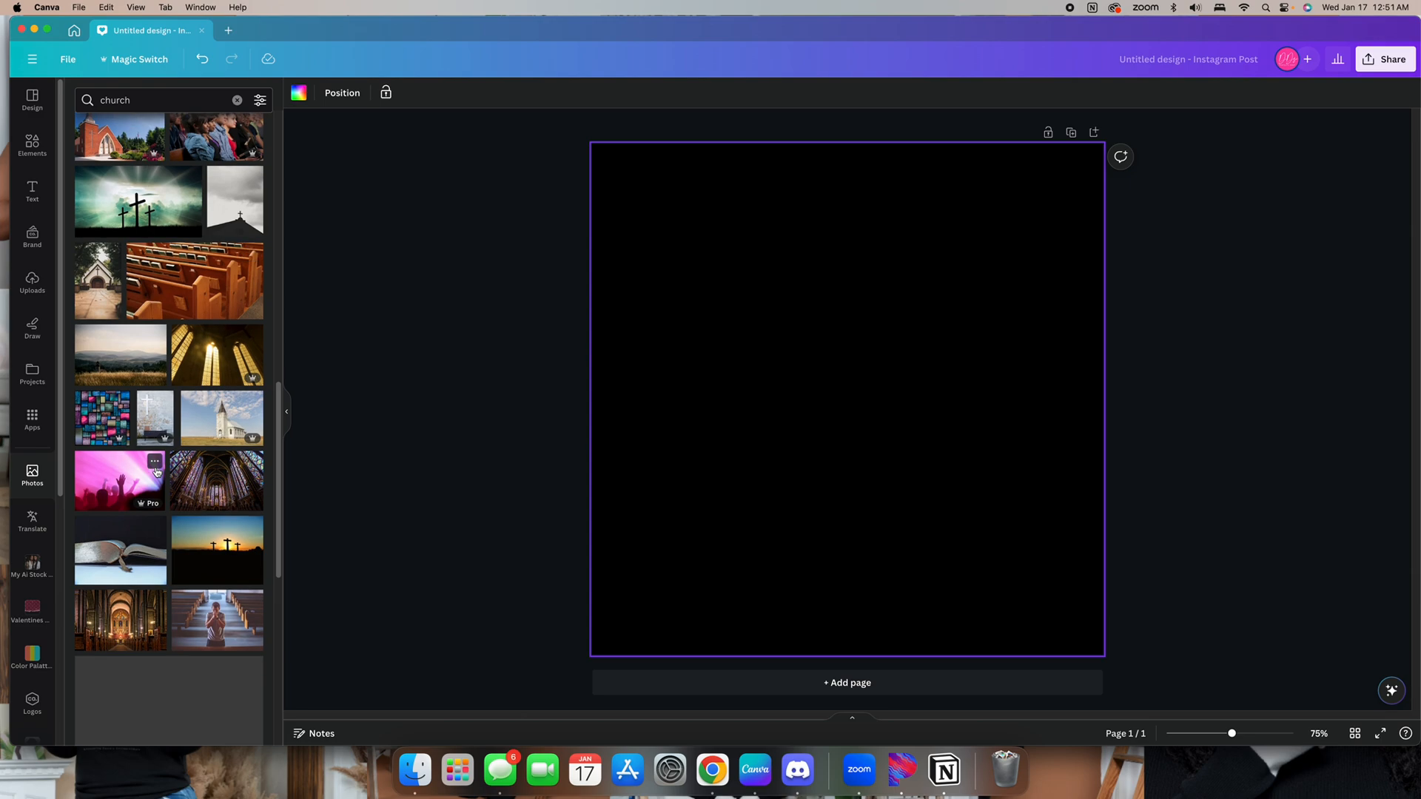
pyautogui.scroll(-6, 156, 472)
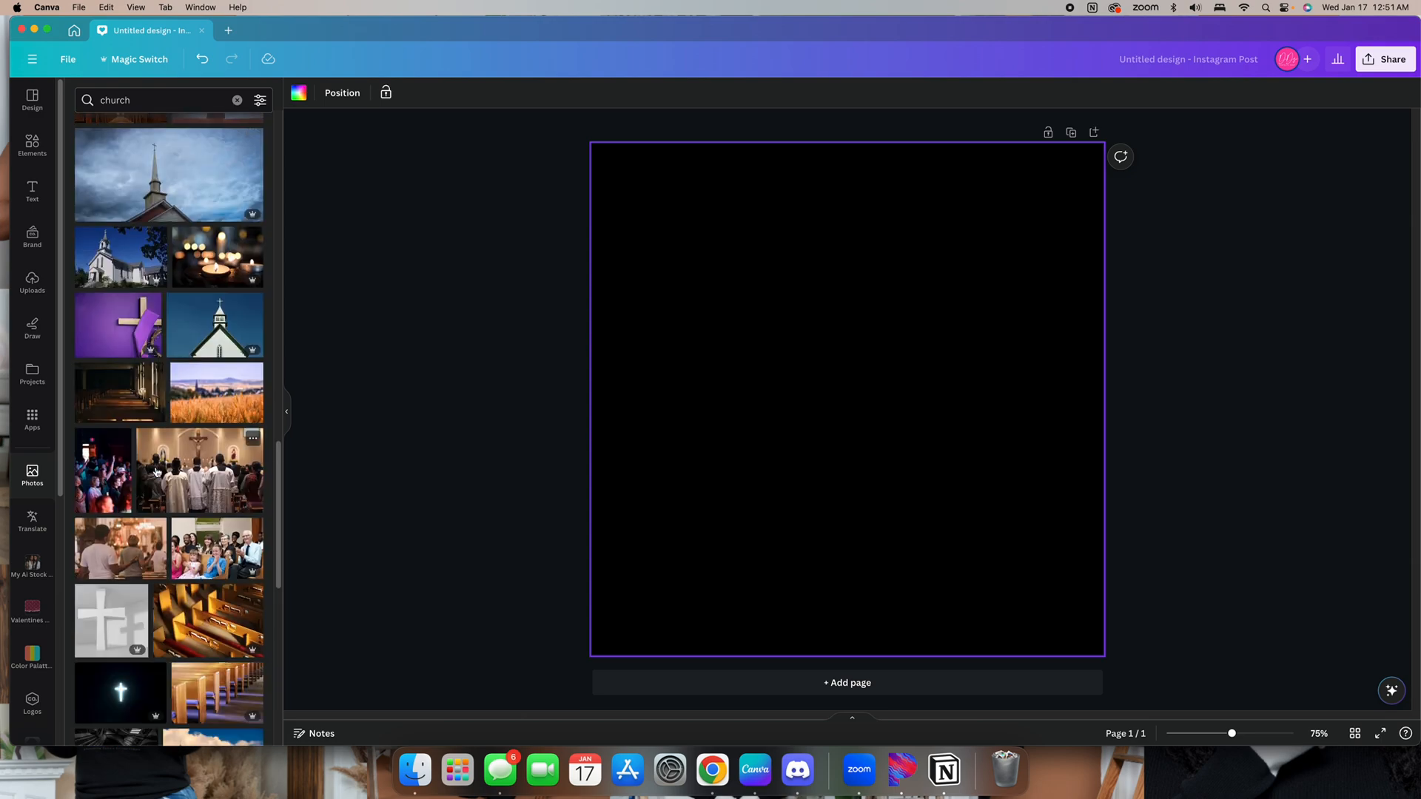
pyautogui.scroll(-6, 157, 472)
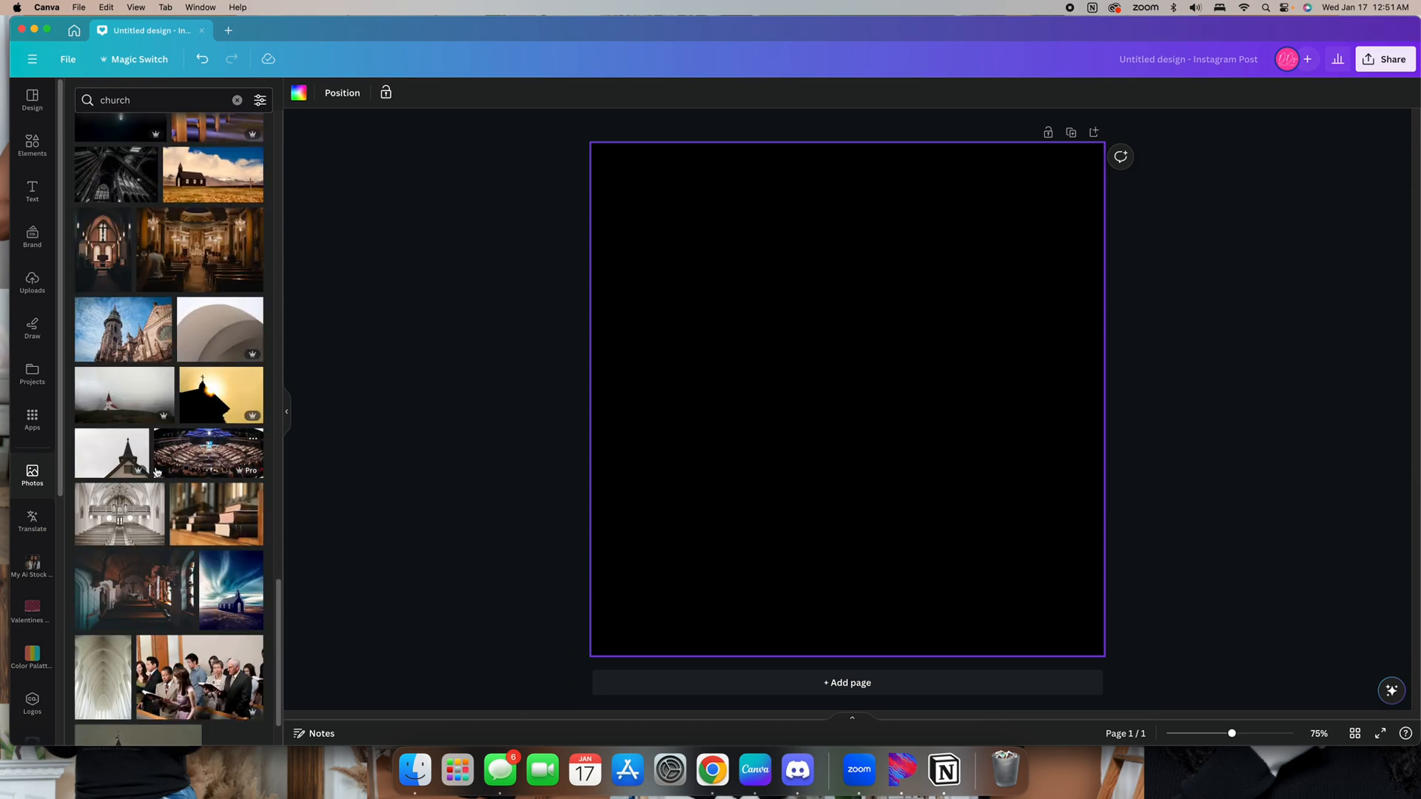
pyautogui.scroll(-10, 156, 471)
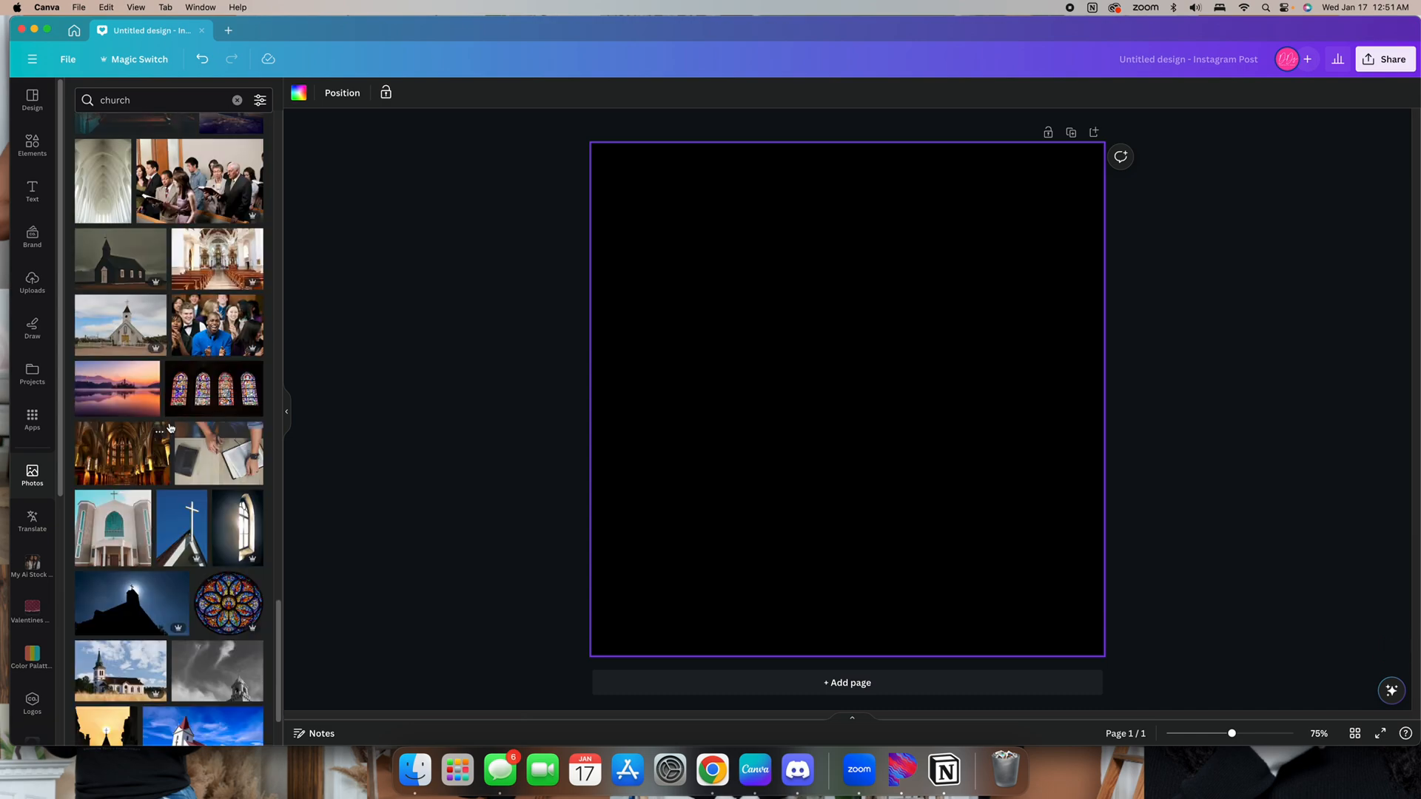
pyautogui.scroll(20, 140, 246)
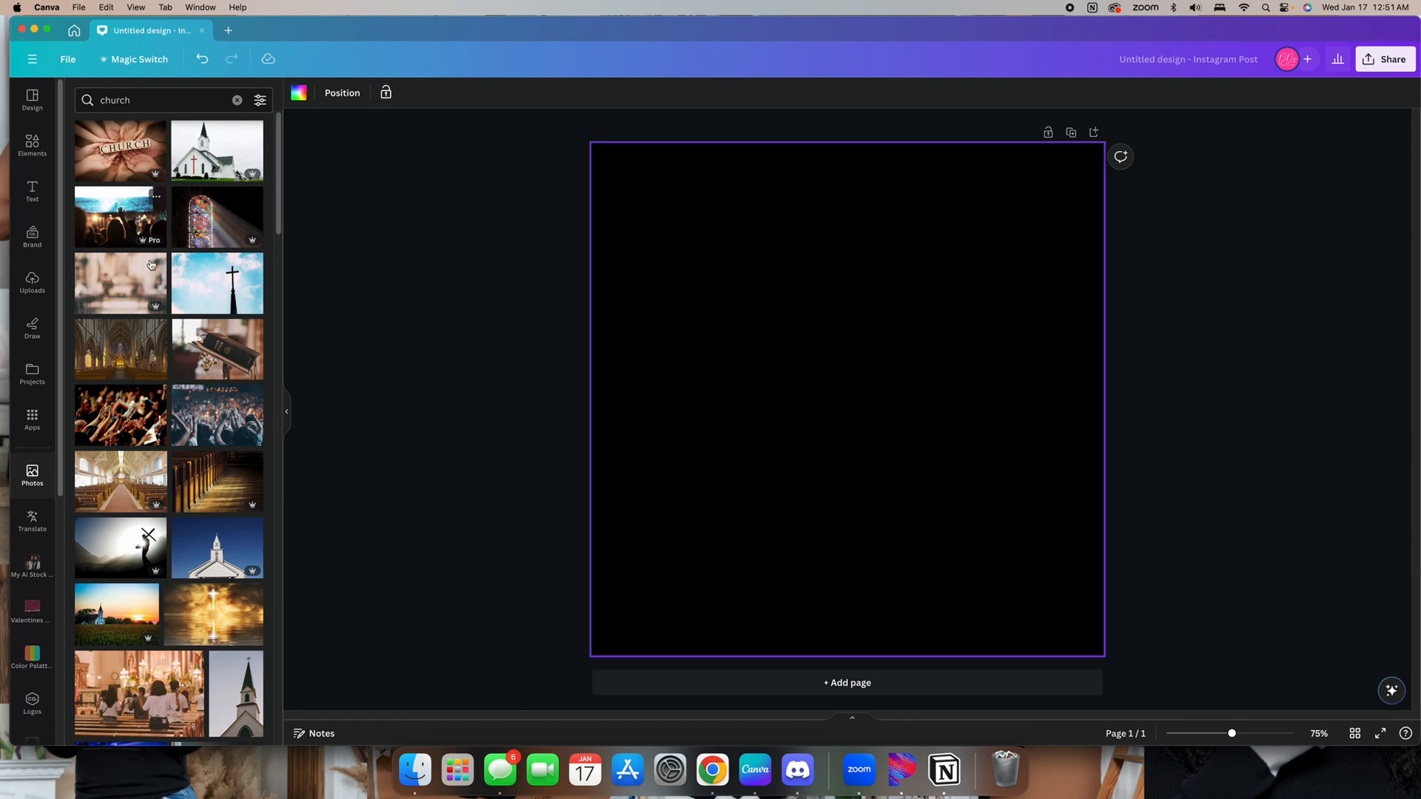
pyautogui.click(139, 416)
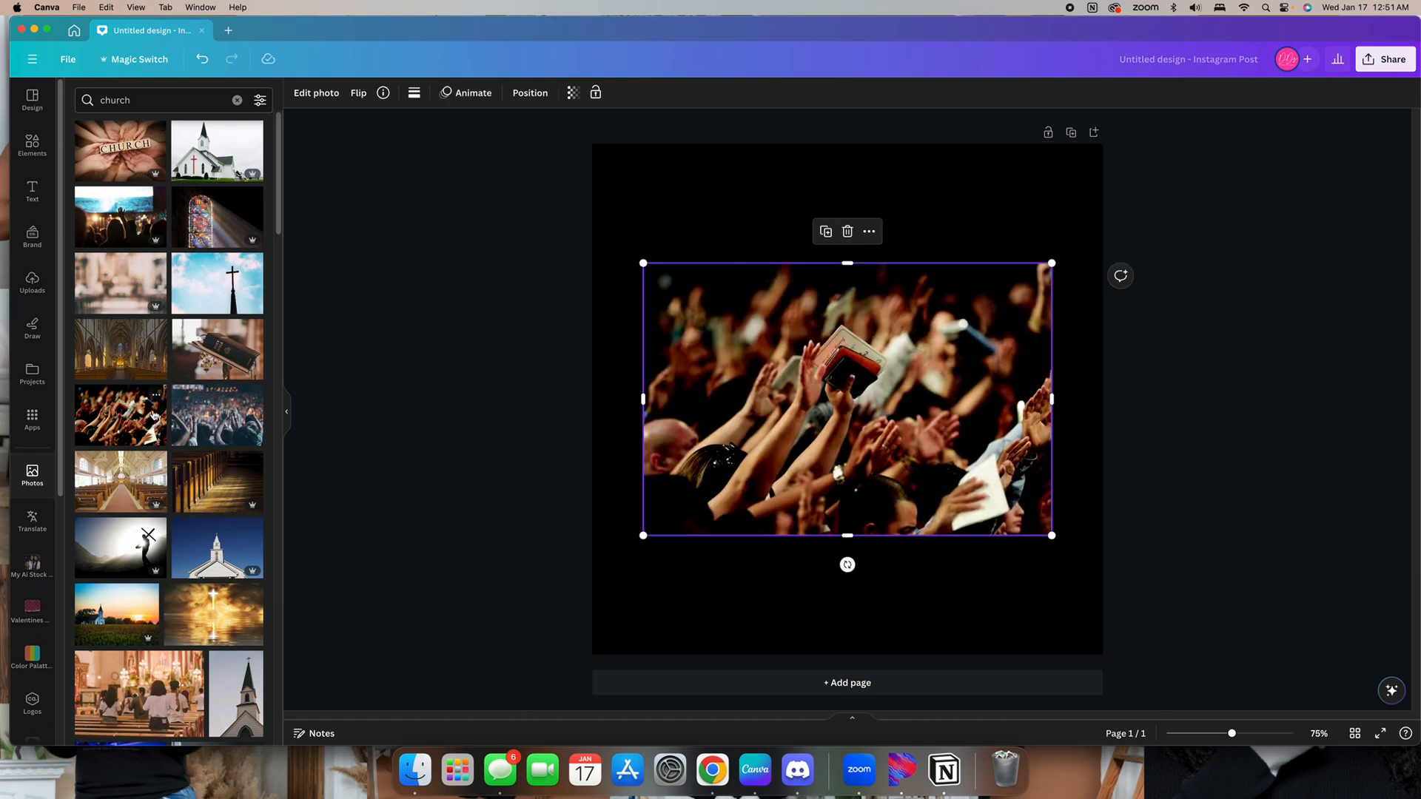
# Apply the Classic mono filter to the crowd photo
pyautogui.click(319, 93)
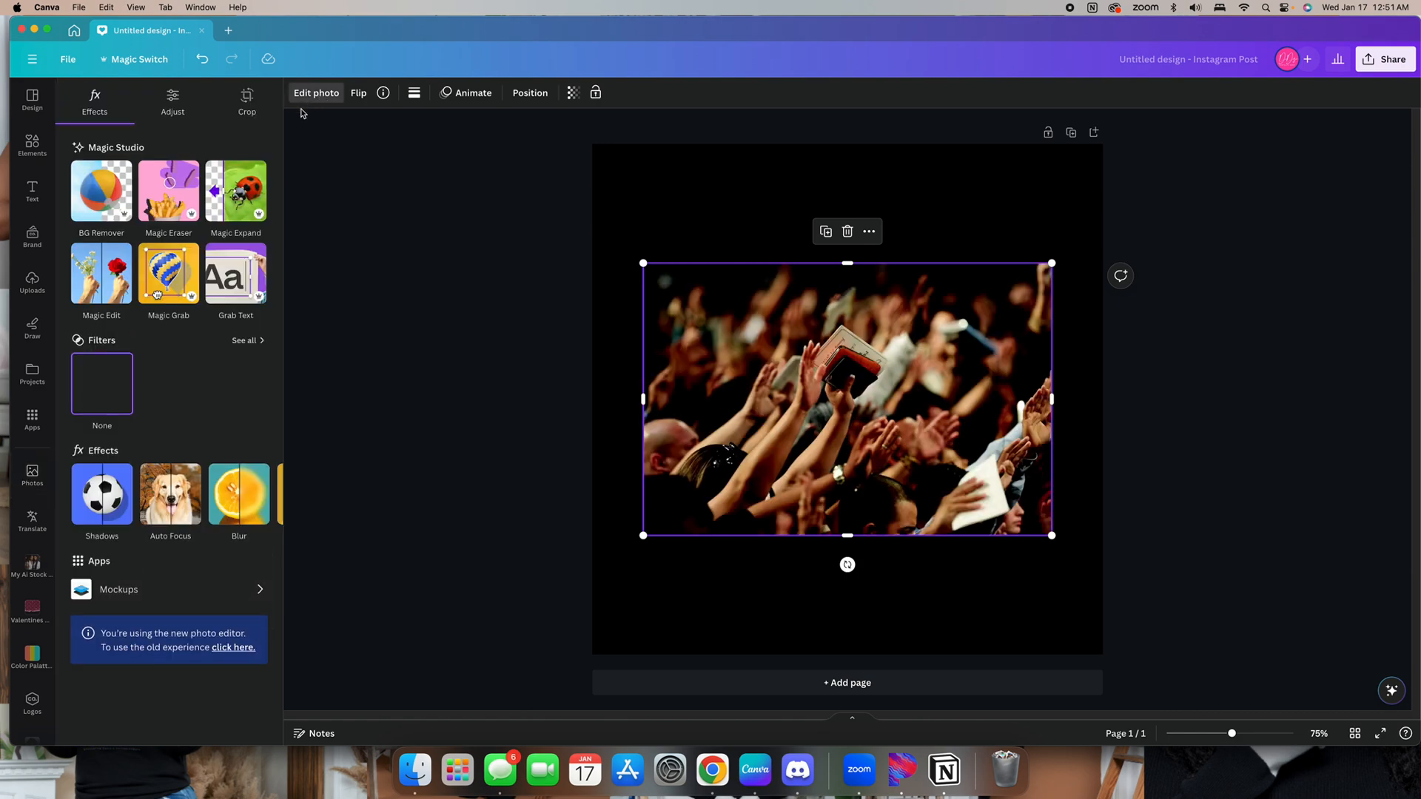
pyautogui.click(238, 341)
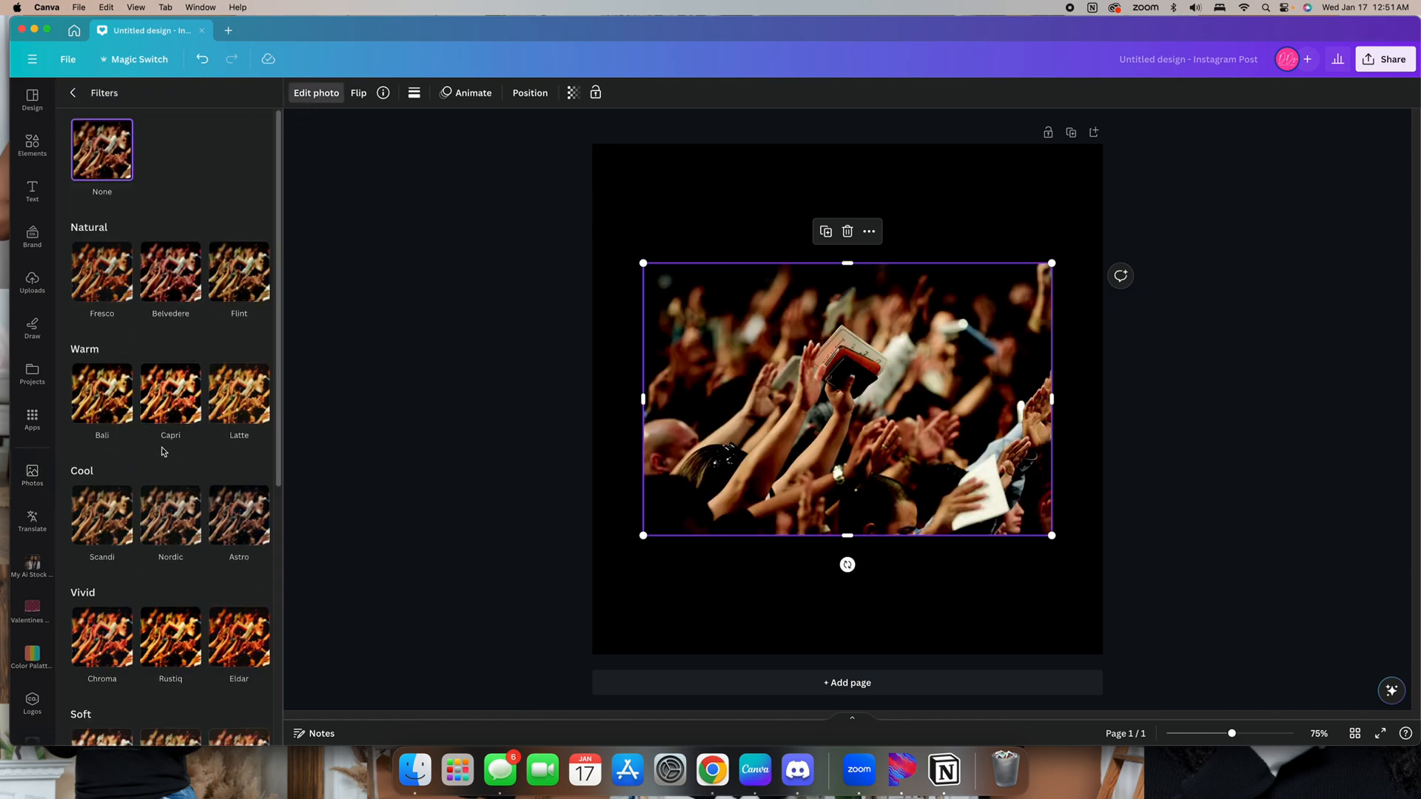
pyautogui.scroll(-5, 164, 450)
pyautogui.click(101, 572)
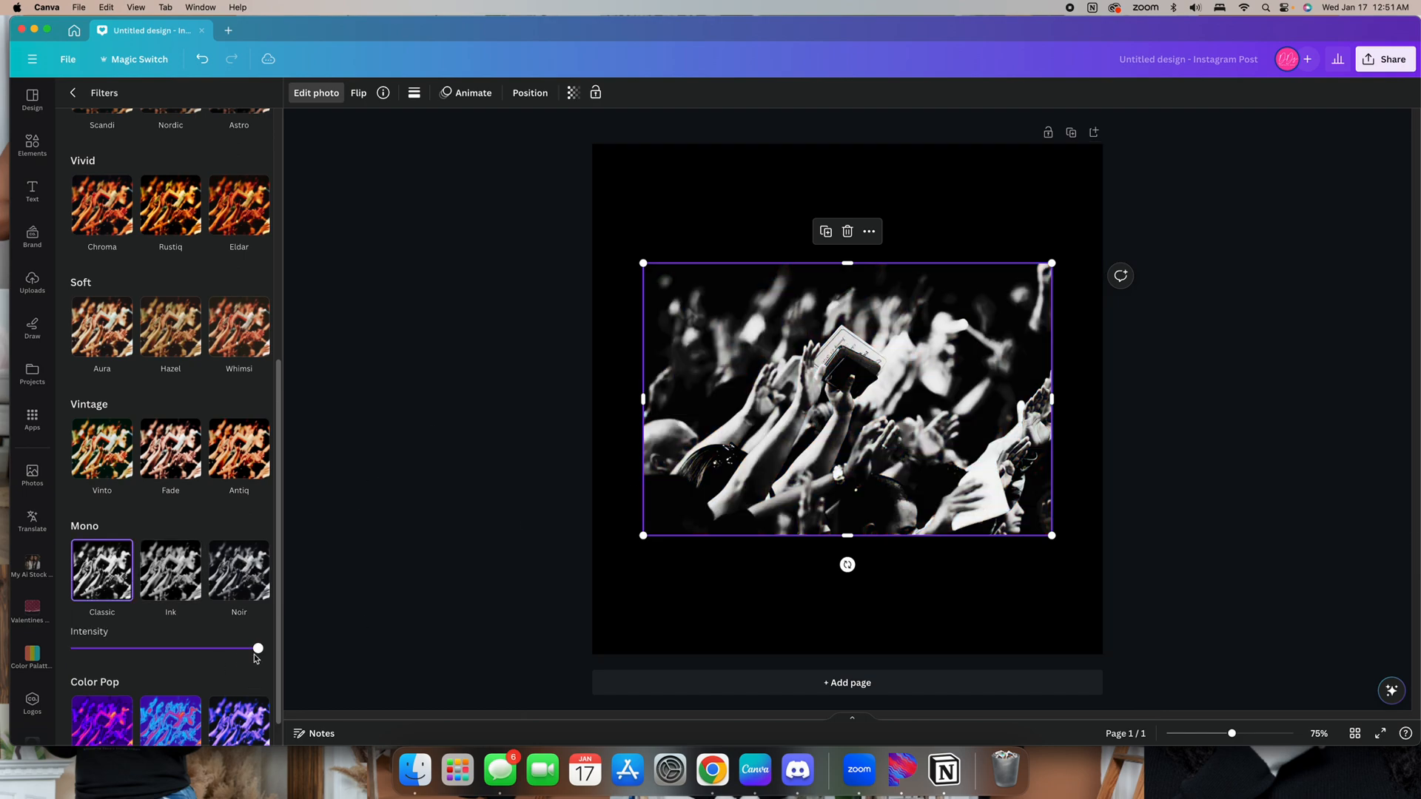
pyautogui.click(251, 572)
pyautogui.click(249, 572)
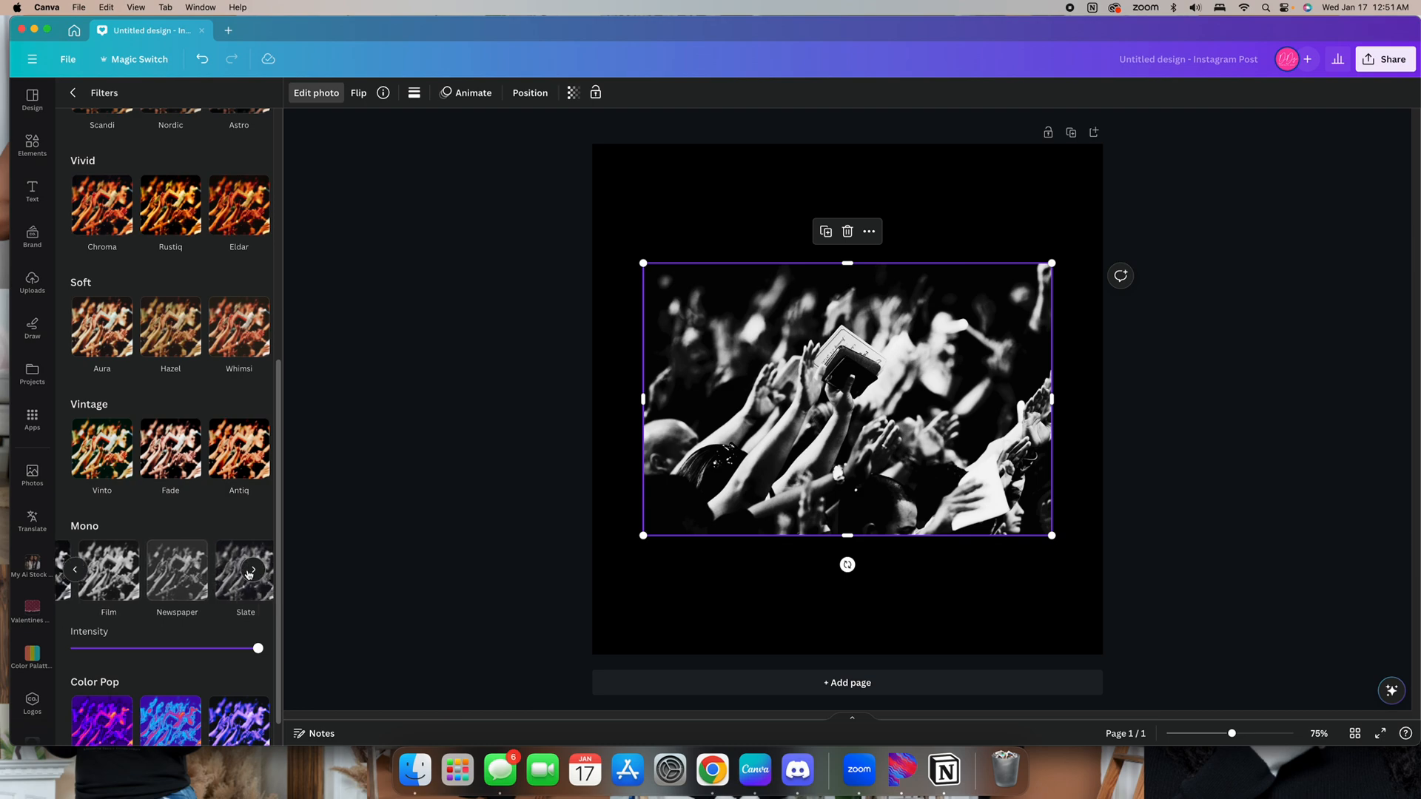
pyautogui.click(252, 570)
pyautogui.click(239, 576)
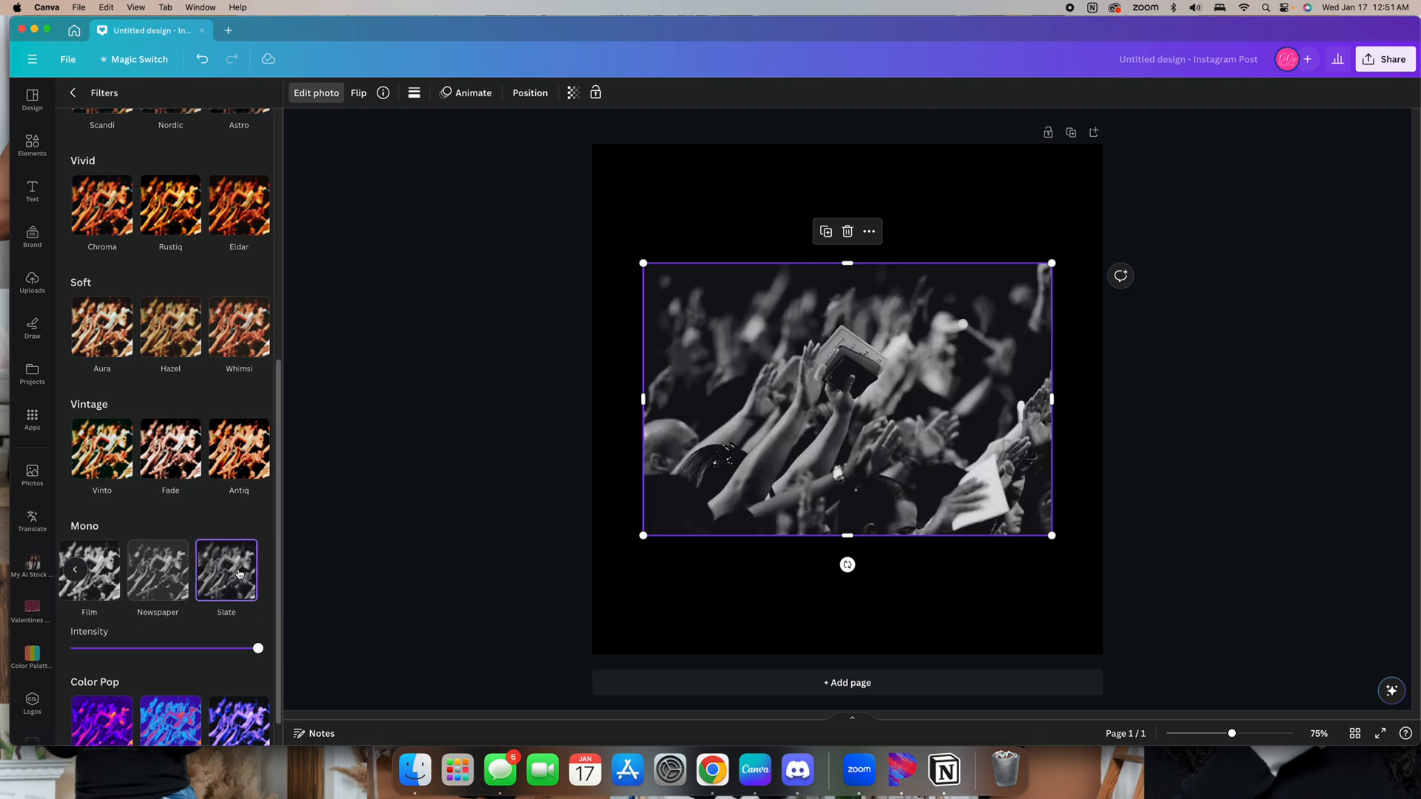
pyautogui.click(74, 572)
pyautogui.click(102, 578)
# Move the photo to the top of the page and enlarge it to span the full width
pyautogui.moveTo(726, 370); pyautogui.dragTo(651, 193)
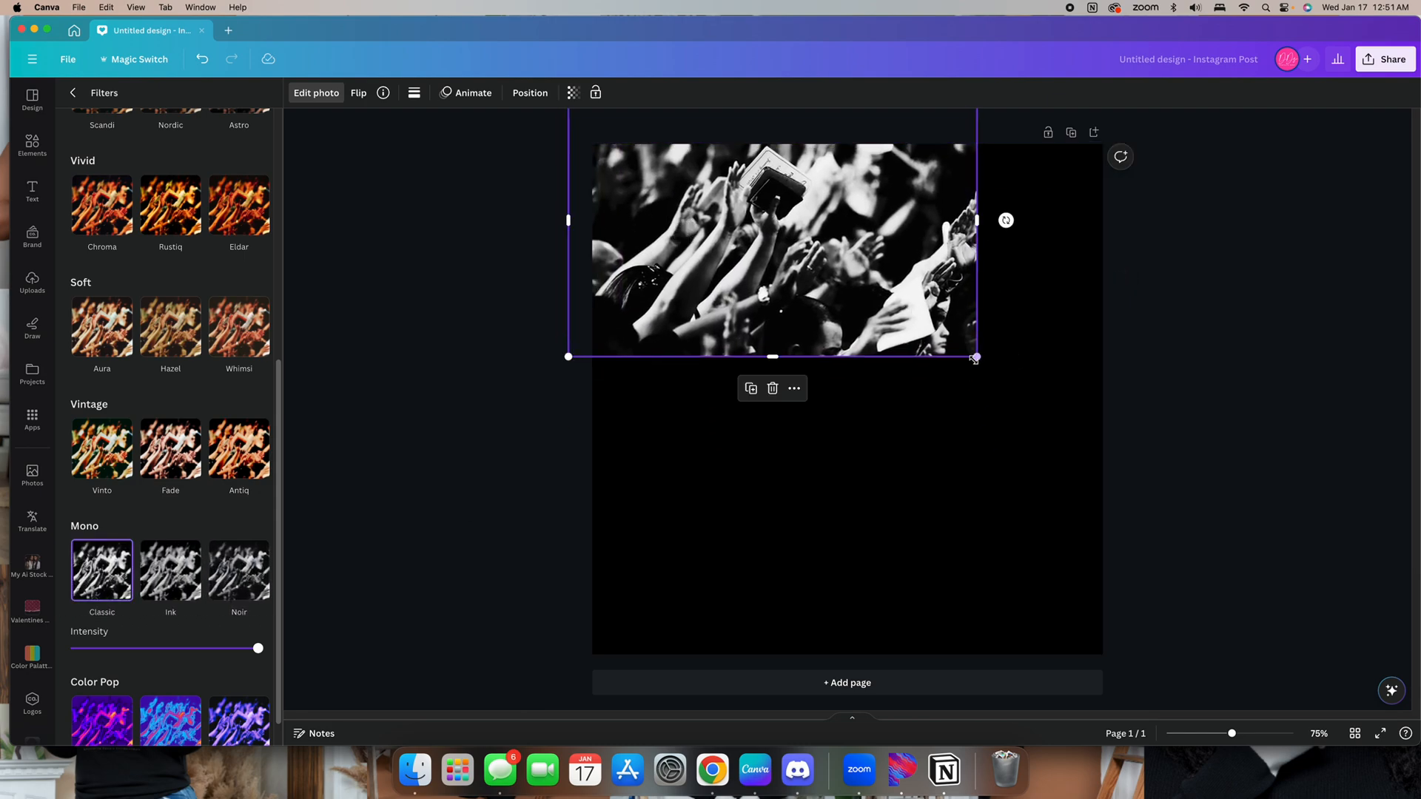
pyautogui.moveTo(976, 359); pyautogui.dragTo(1124, 394)
pyautogui.moveTo(1024, 374); pyautogui.dragTo(1030, 338)
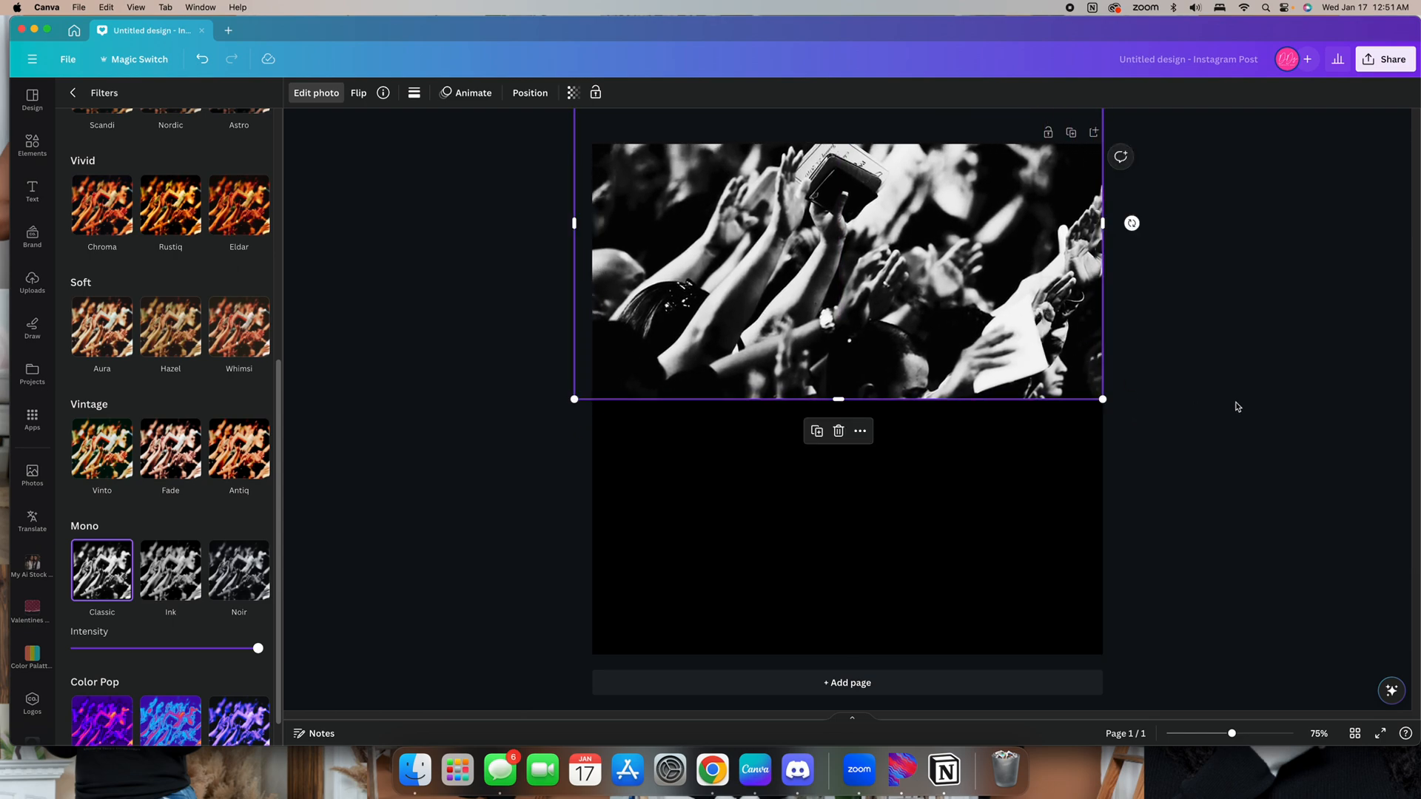
# Set the photo's transparency to 12
pyautogui.click(572, 93)
pyautogui.moveTo(572, 143); pyautogui.dragTo(467, 146)
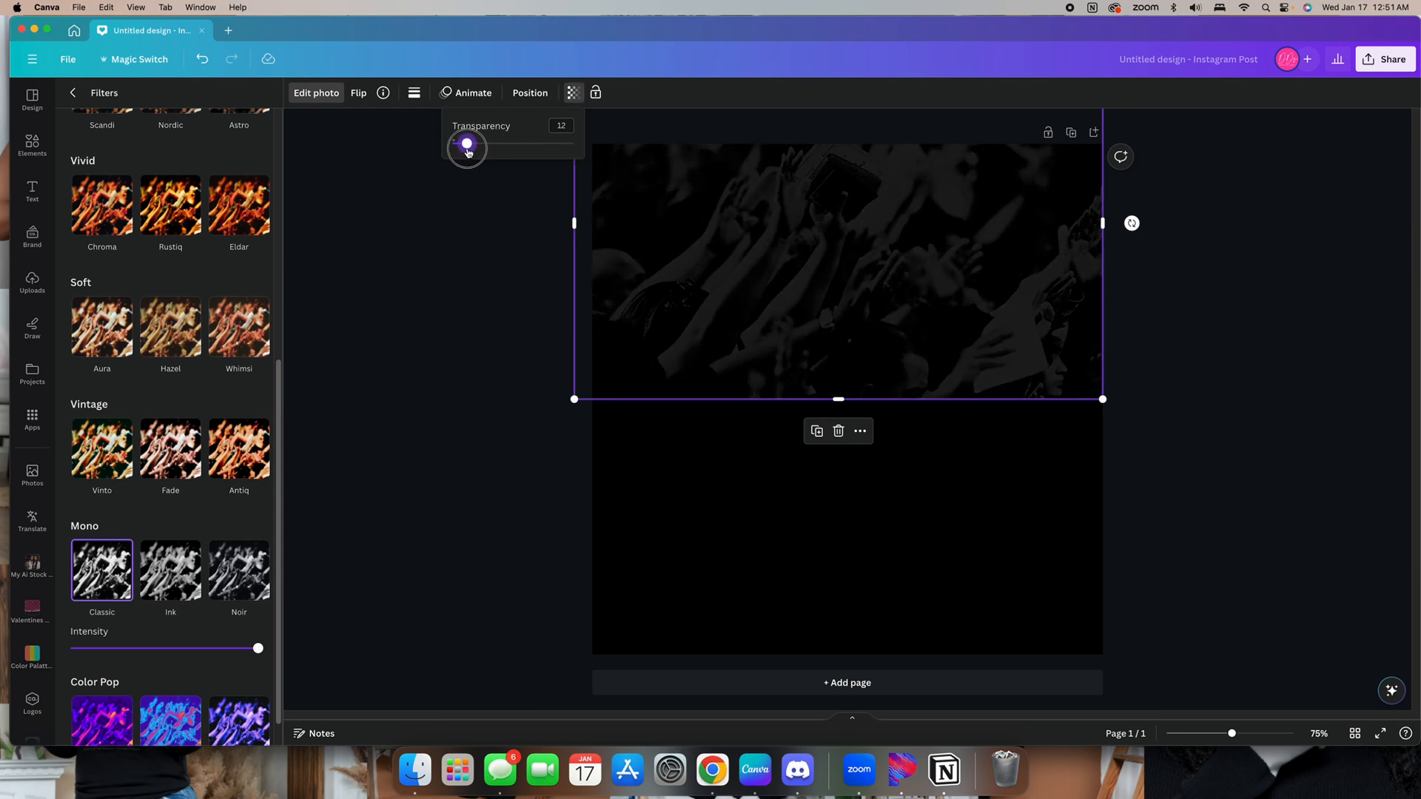
pyautogui.click(459, 223)
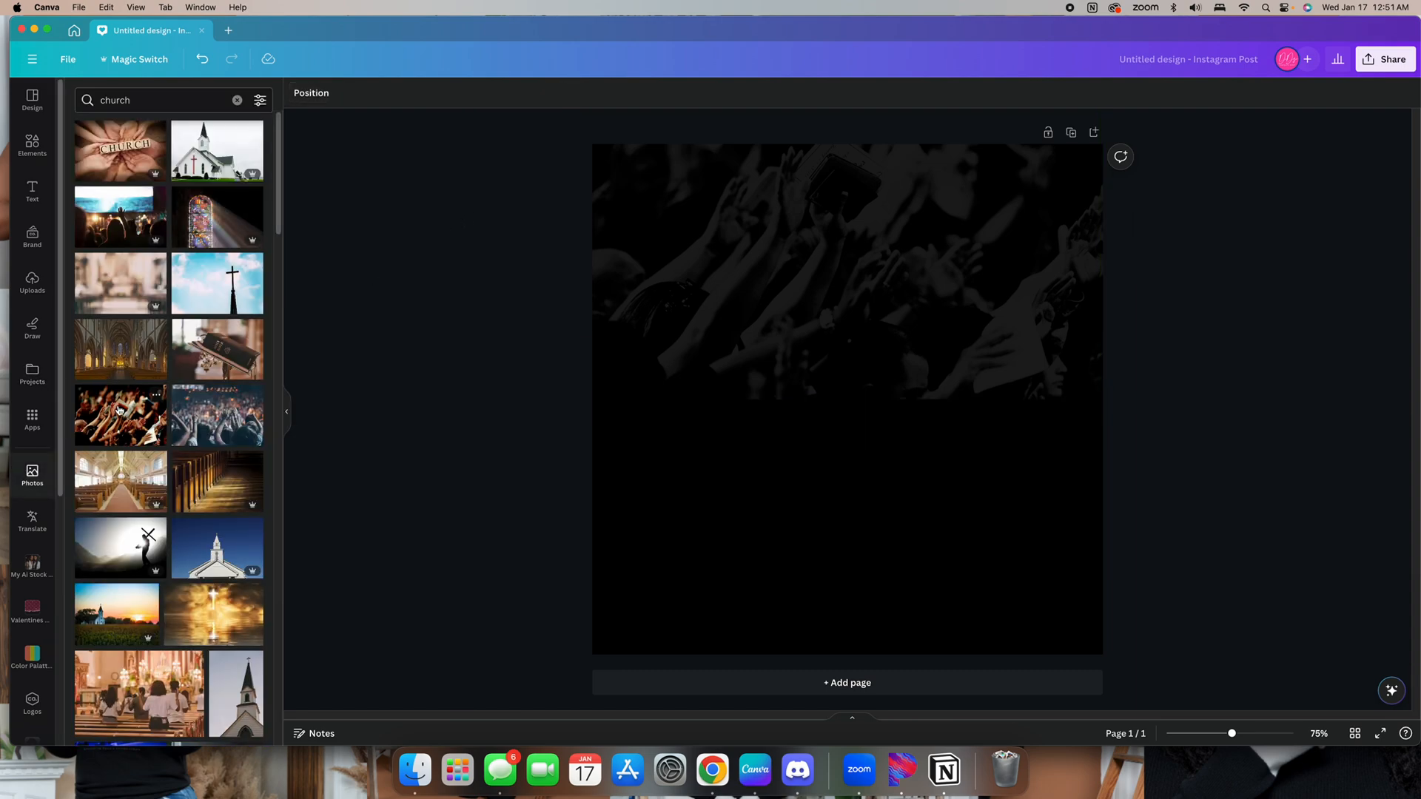
pyautogui.scroll(-5, 222, 370)
pyautogui.scroll(-15, 244, 368)
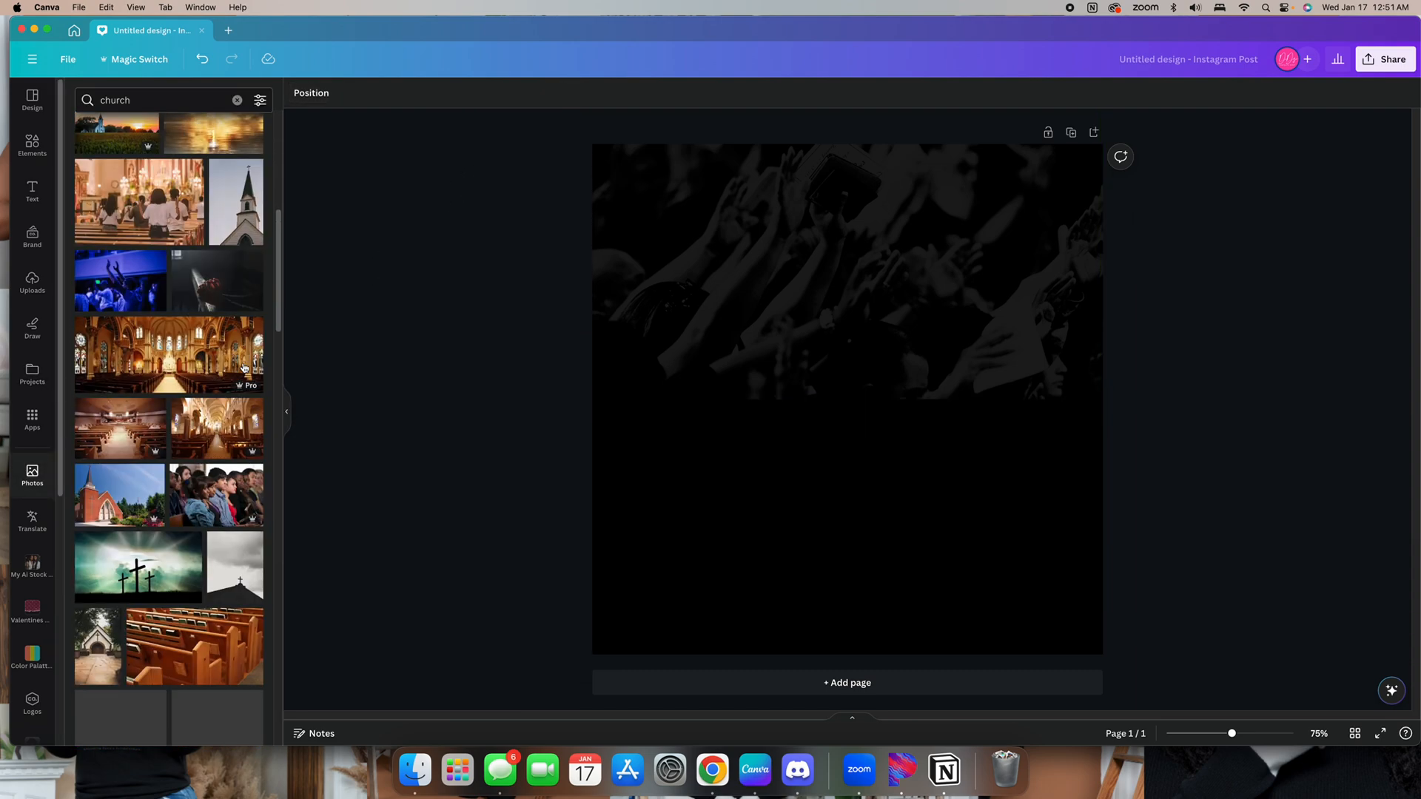
pyautogui.scroll(-15, 237, 368)
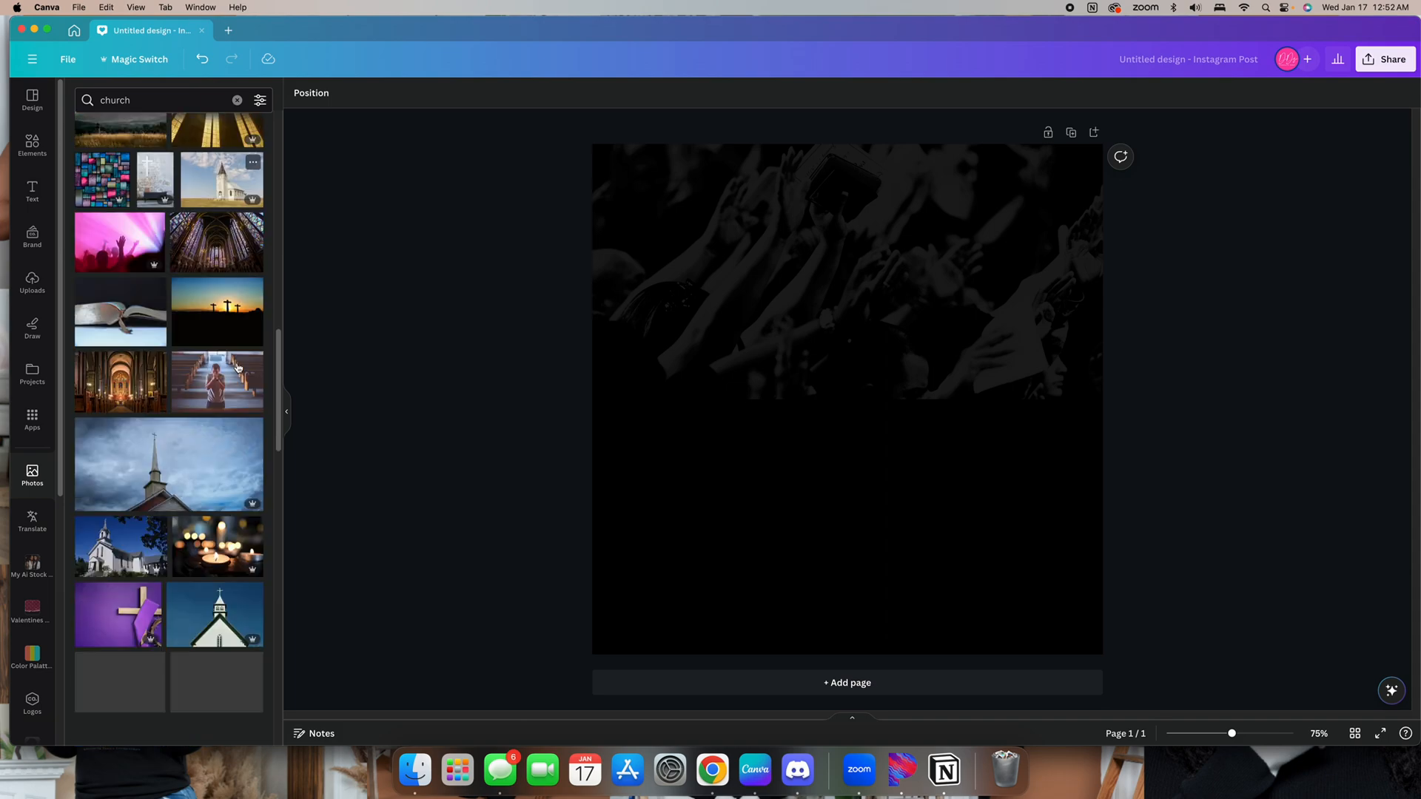
# Search the elements for transparent gradient and open all graphic results
pyautogui.click(36, 147)
pyautogui.click(148, 100)
pyautogui.write('y')
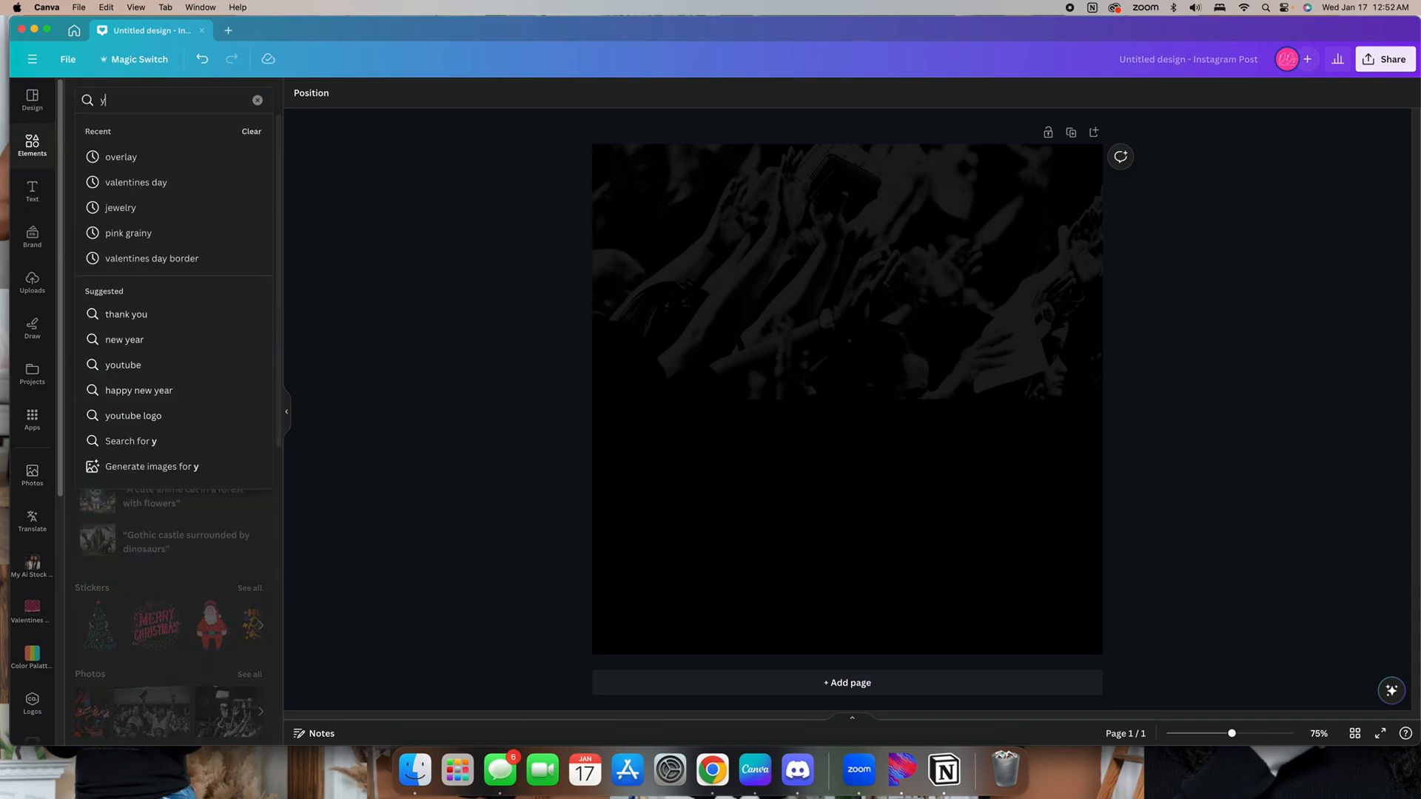
pyautogui.write('t')
pyautogui.press('BackSpace')
pyautogui.press('BackSpace')
pyautogui.write('tr')
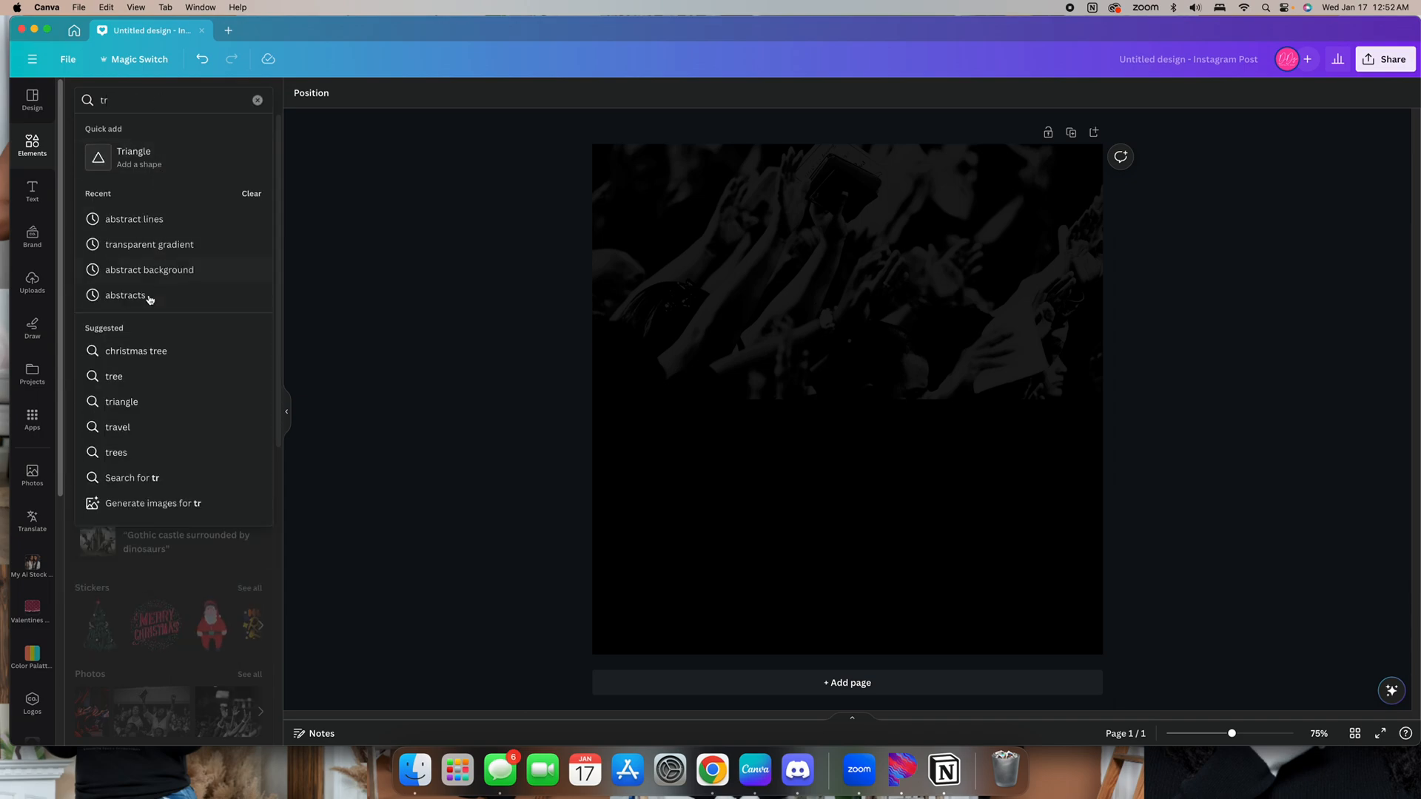
pyautogui.click(153, 244)
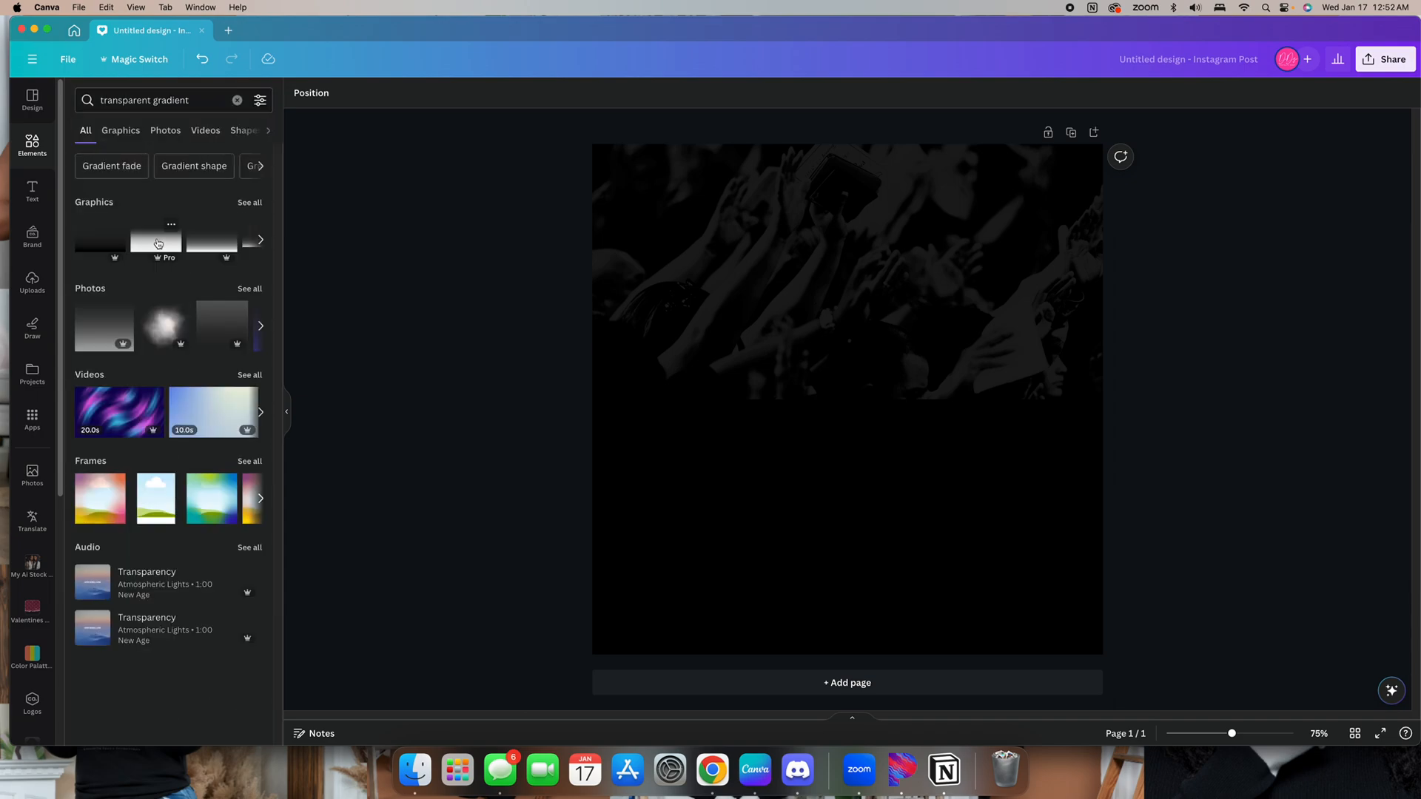
pyautogui.click(249, 203)
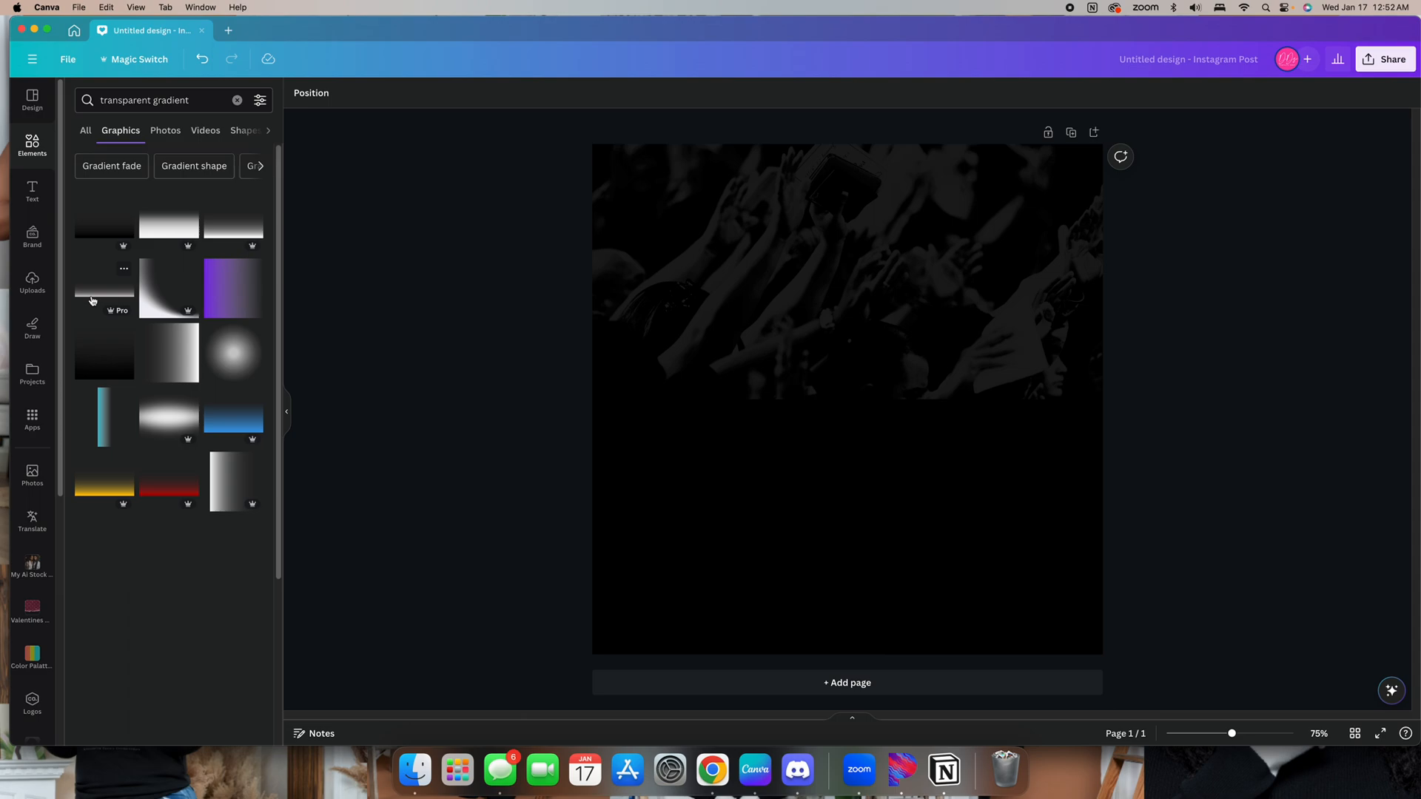
# Add the teal vertical gradient graphic to the page and recolor it black
pyautogui.click(104, 414)
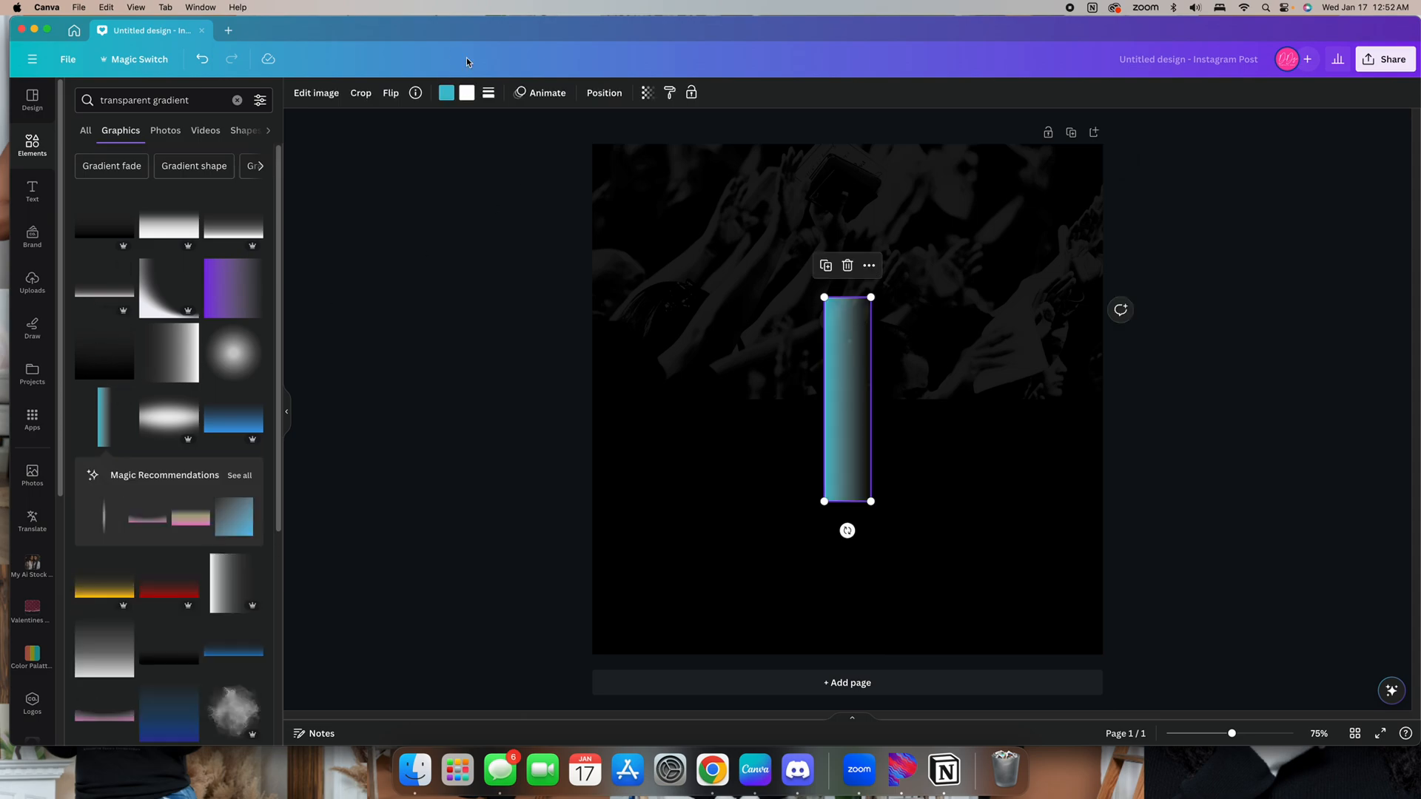
pyautogui.click(445, 93)
pyautogui.click(115, 177)
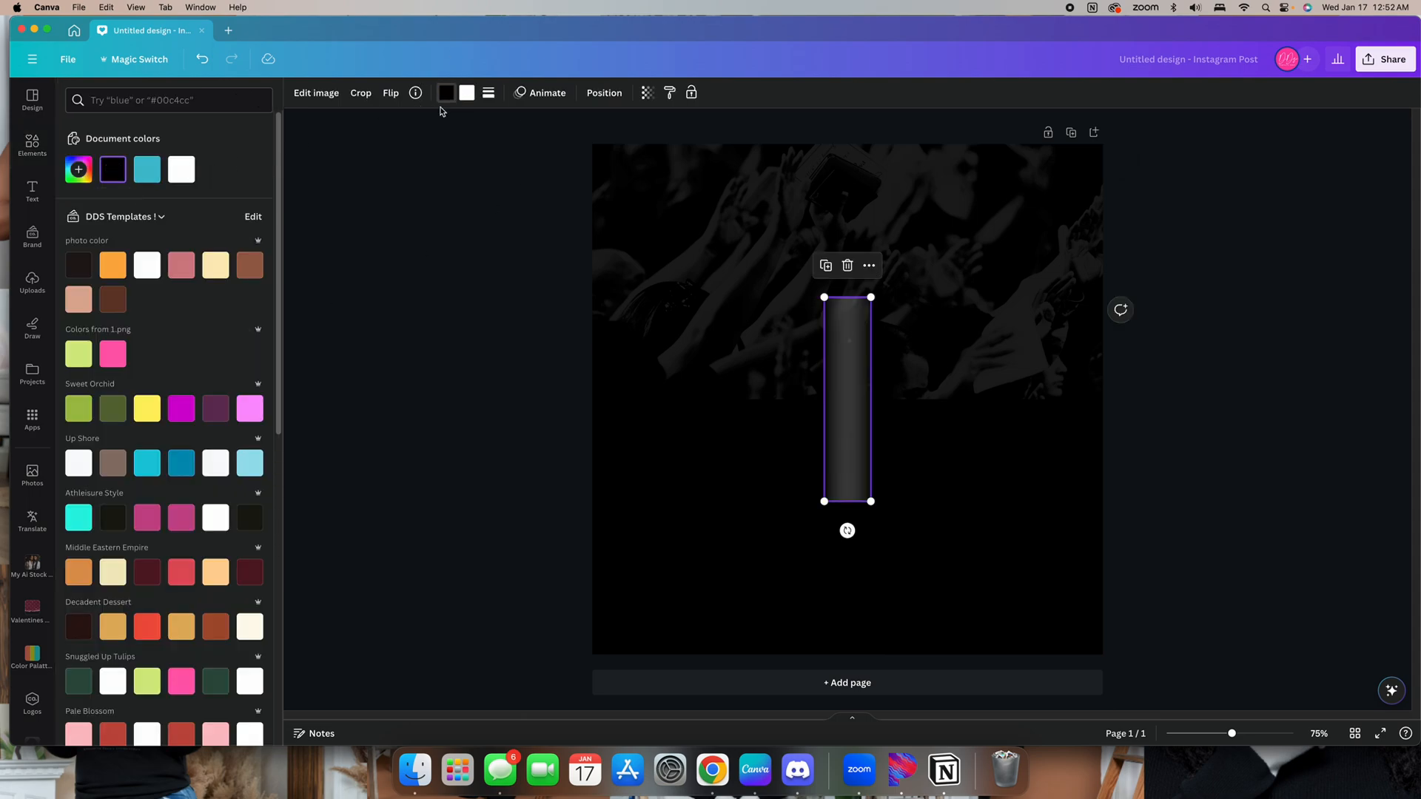
pyautogui.click(113, 175)
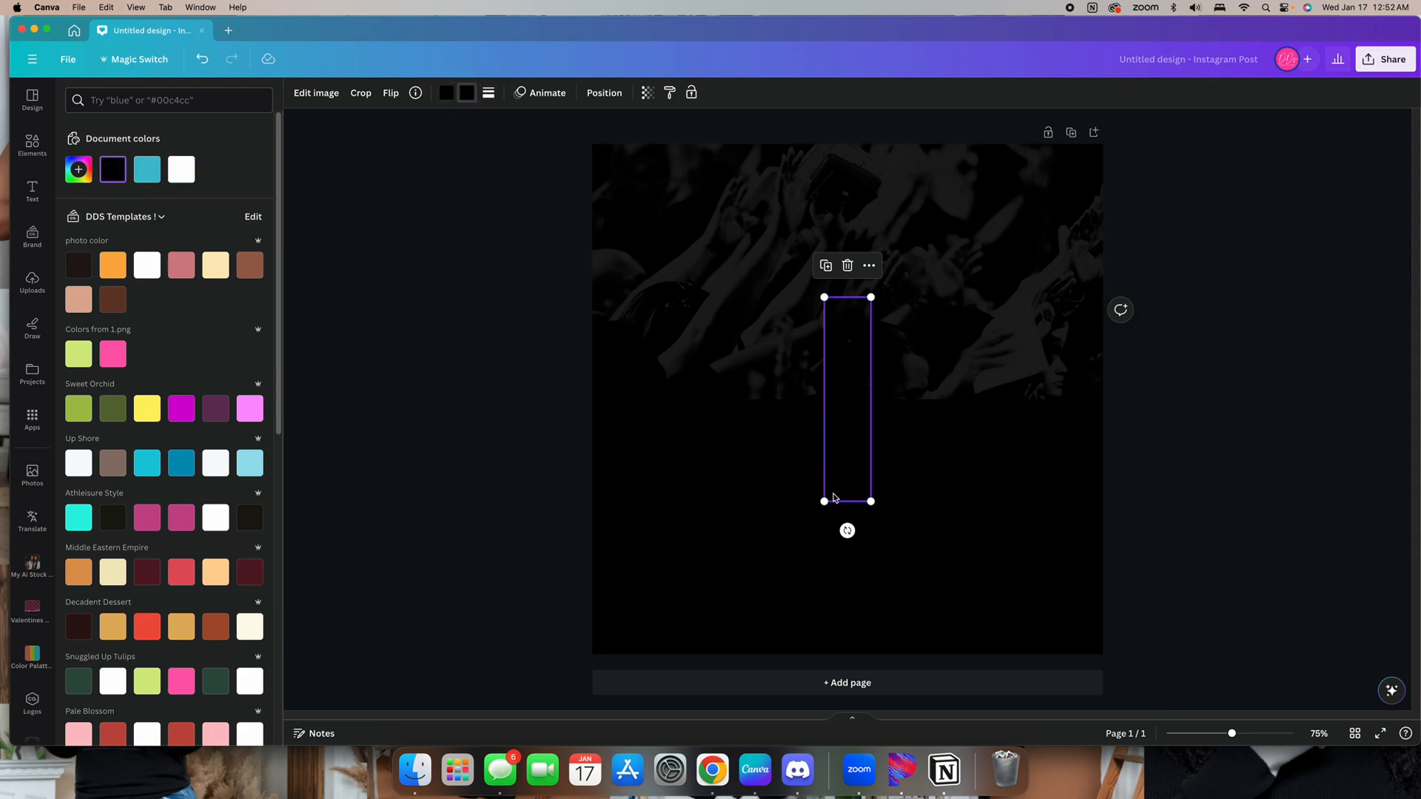
# Rotate the black gradient to horizontal and stretch it across the photo's lower edge
pyautogui.moveTo(848, 531); pyautogui.dragTo(1019, 395)
pyautogui.moveTo(747, 379); pyautogui.dragTo(18, 210)
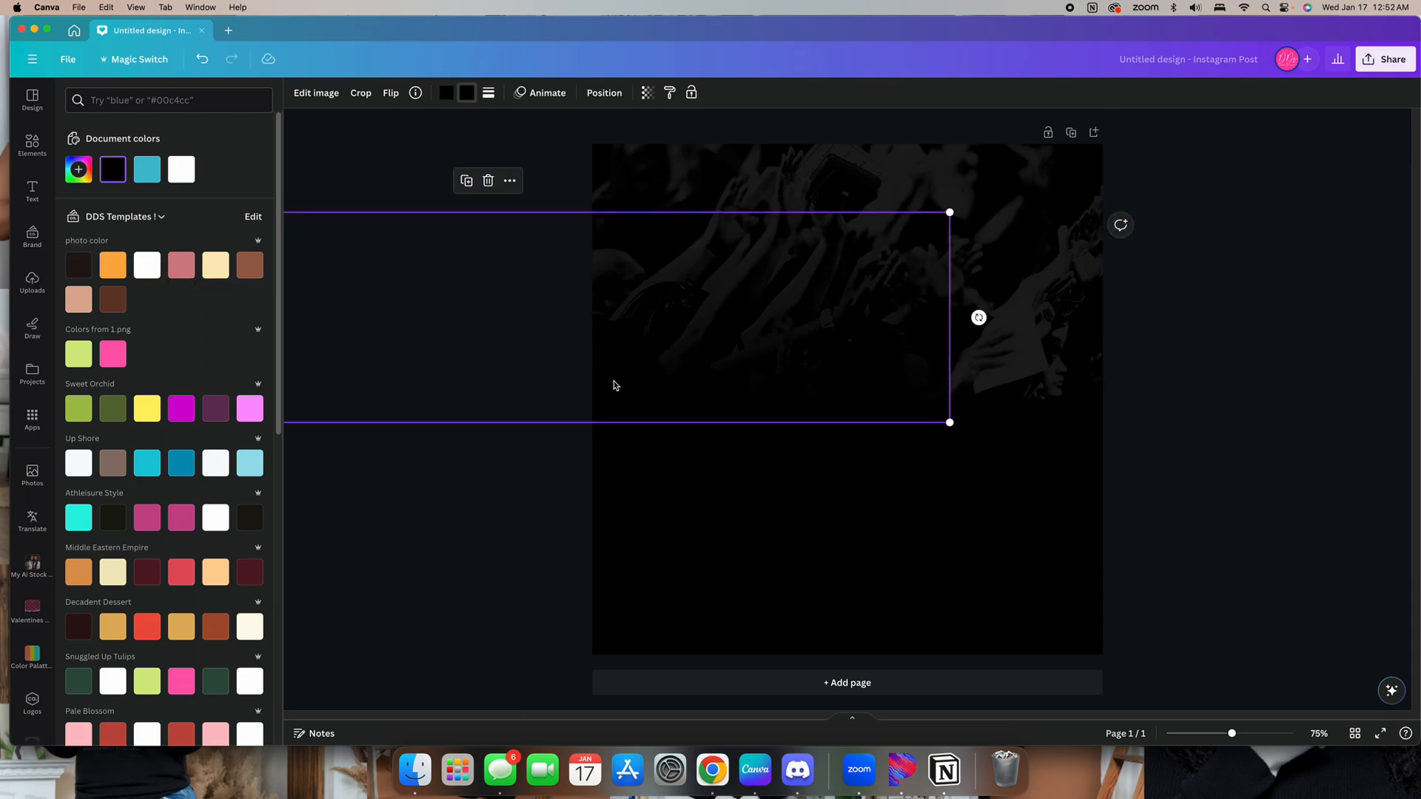
pyautogui.moveTo(613, 384); pyautogui.dragTo(937, 352)
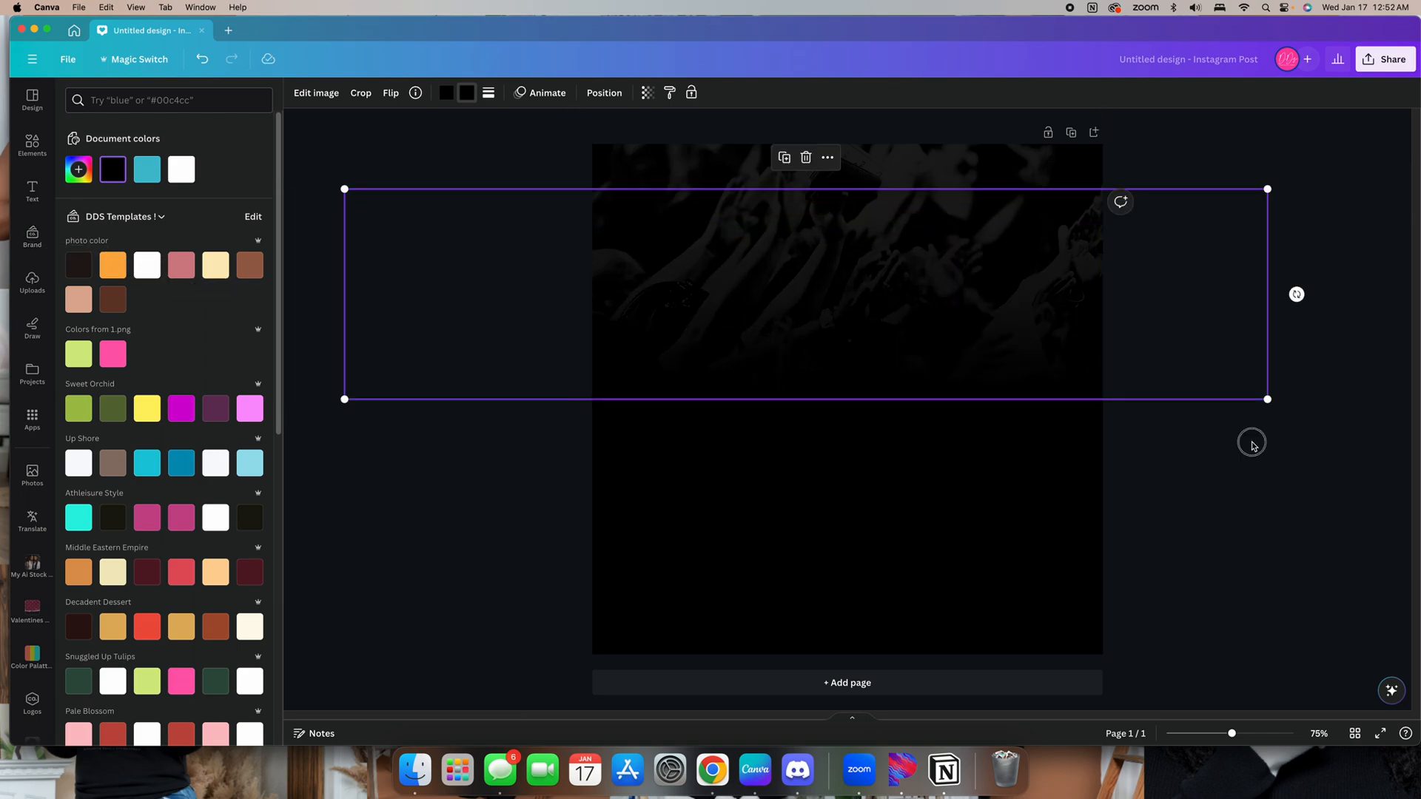
# Select the gradient together with the photo, group them, and align the group at the top of the page
pyautogui.moveTo(1232, 427); pyautogui.dragTo(584, 166)
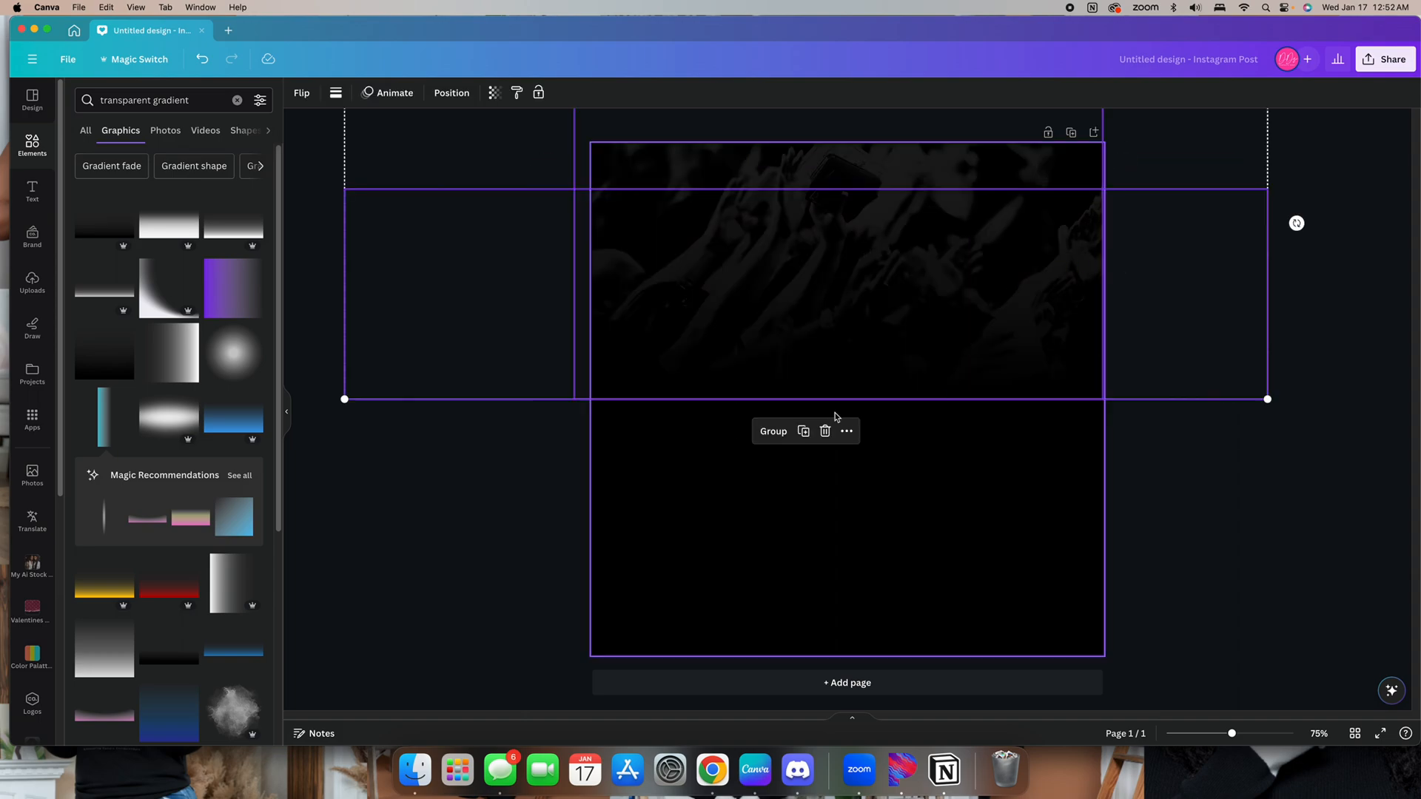
pyautogui.click(774, 432)
pyautogui.moveTo(894, 343); pyautogui.dragTo(895, 336)
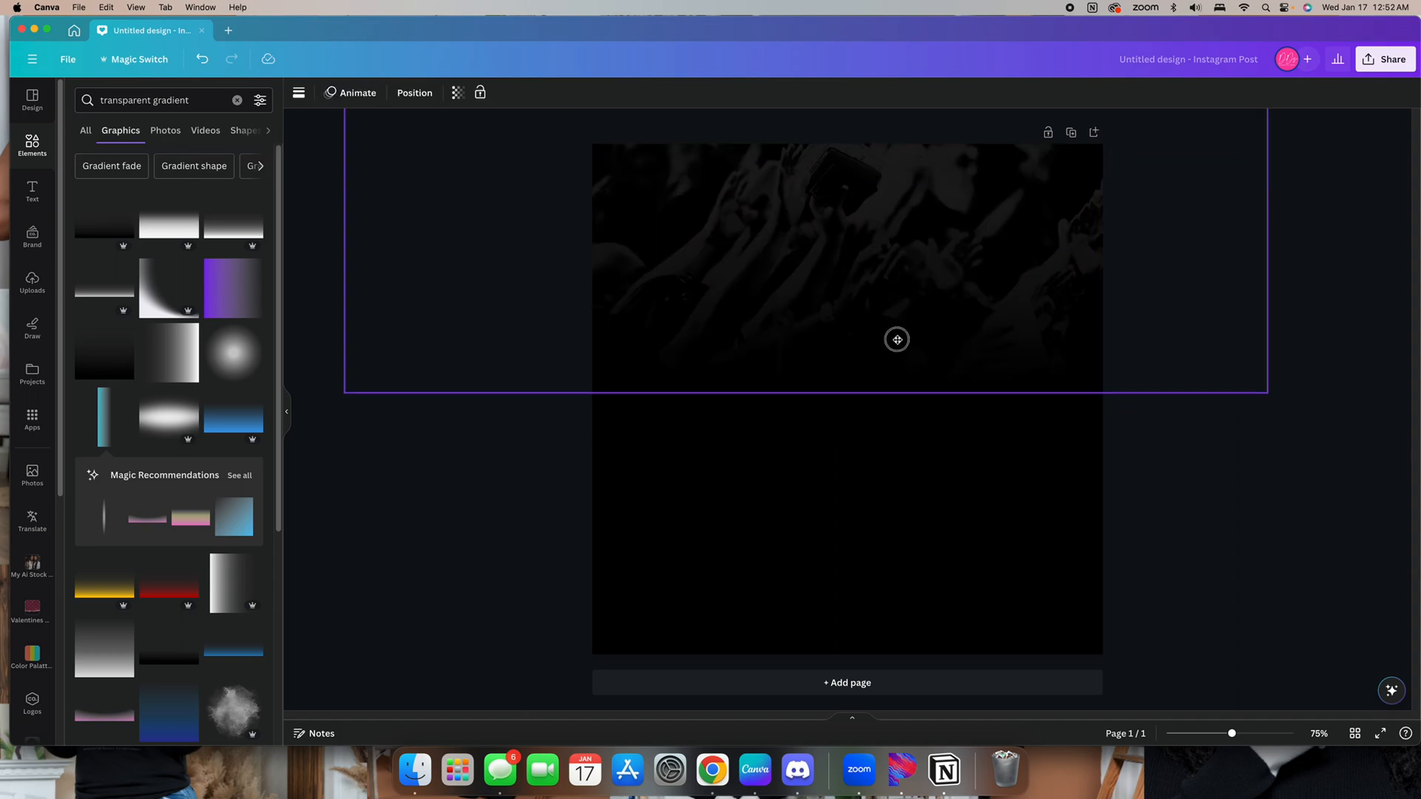
pyautogui.moveTo(1268, 395)
pyautogui.mouseDown()
pyautogui.moveTo(1161, 365)
pyautogui.moveTo(1269, 385)
pyautogui.mouseUp()
pyautogui.moveTo(885, 292)
pyautogui.mouseDown()
pyautogui.moveTo(904, 294)
pyautogui.moveTo(889, 288)
pyautogui.mouseUp()
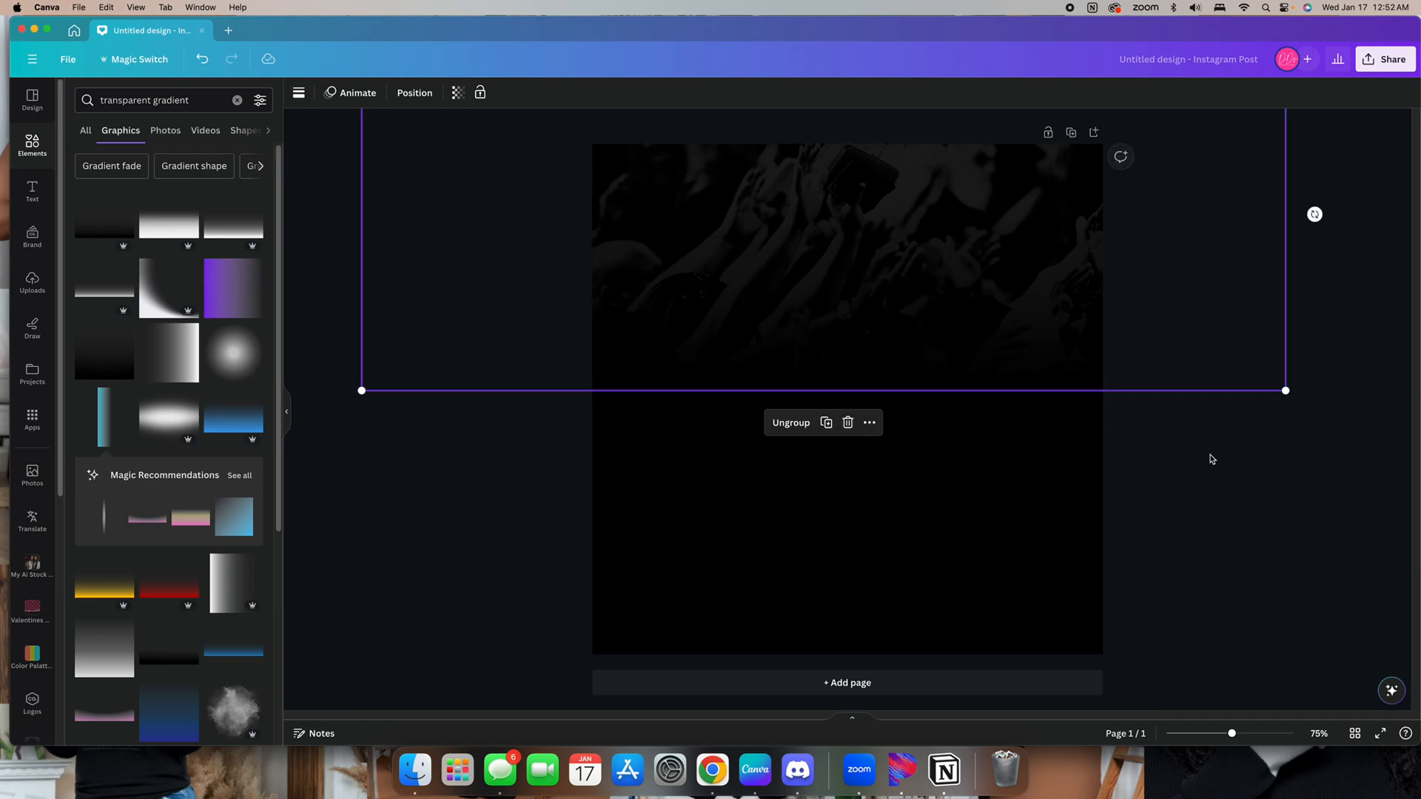
pyautogui.click(1232, 460)
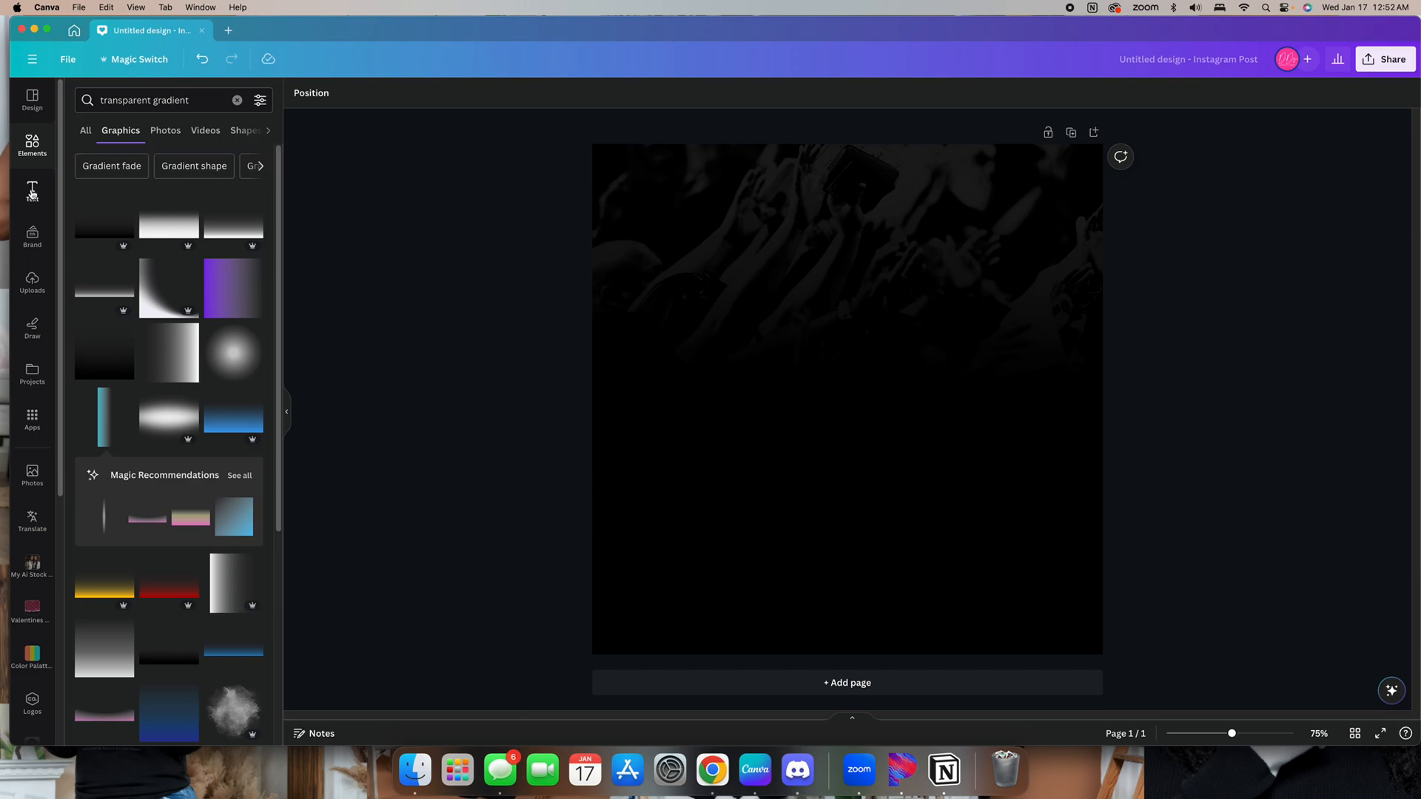
# Add a heading reading yourbusinessnamehere and narrow its box so it fits on one line
pyautogui.click(32, 191)
pyautogui.click(180, 258)
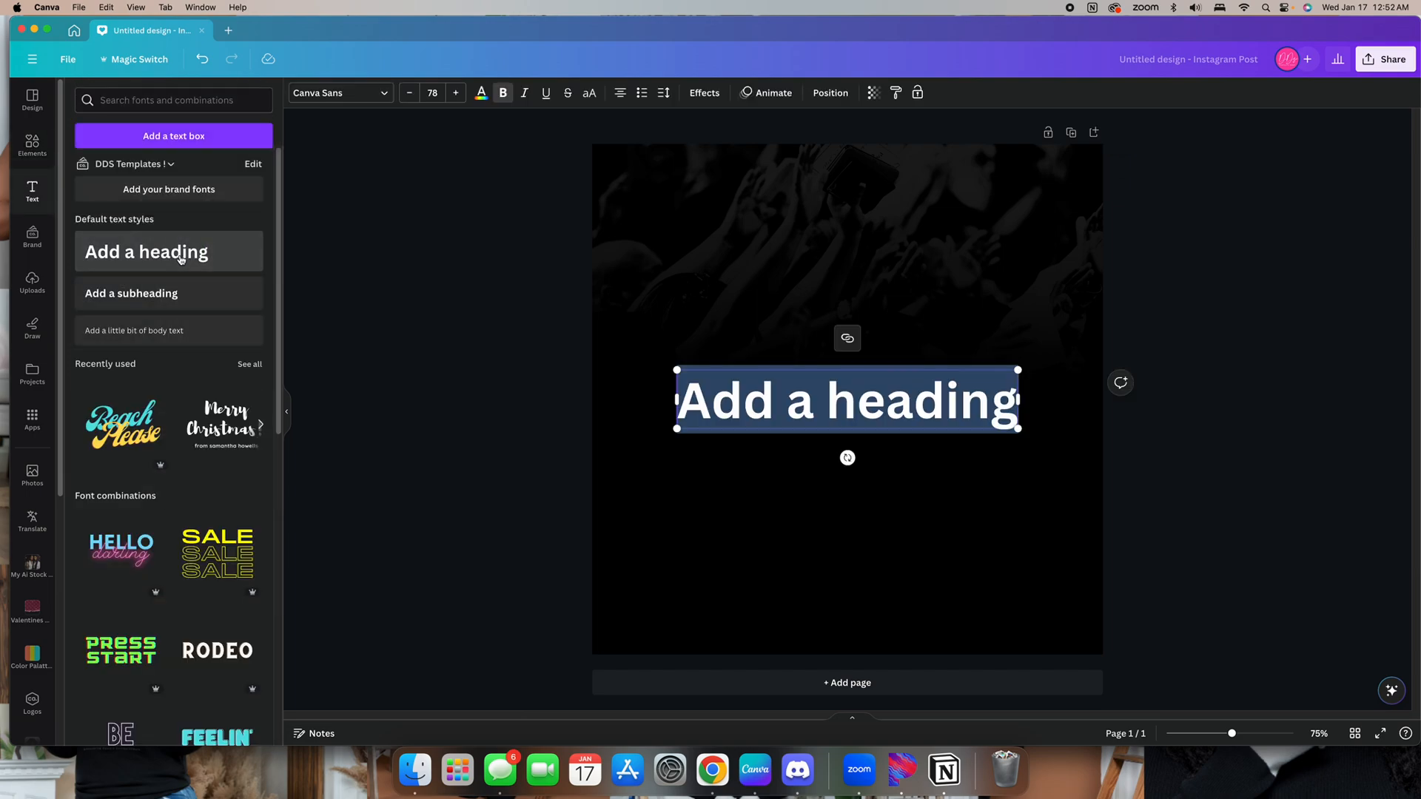
pyautogui.write('yourbusie')
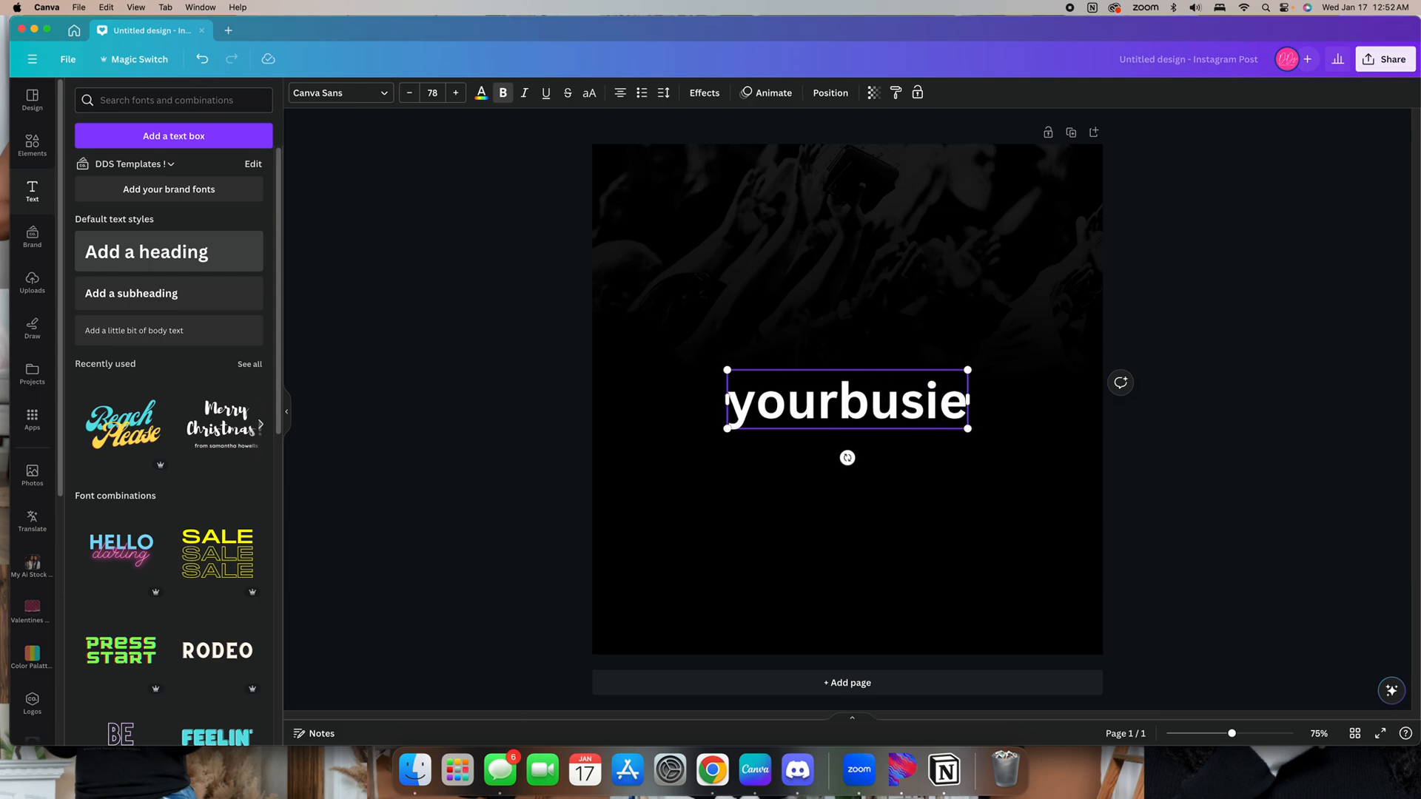
pyautogui.press('BackSpace')
pyautogui.write('ness')
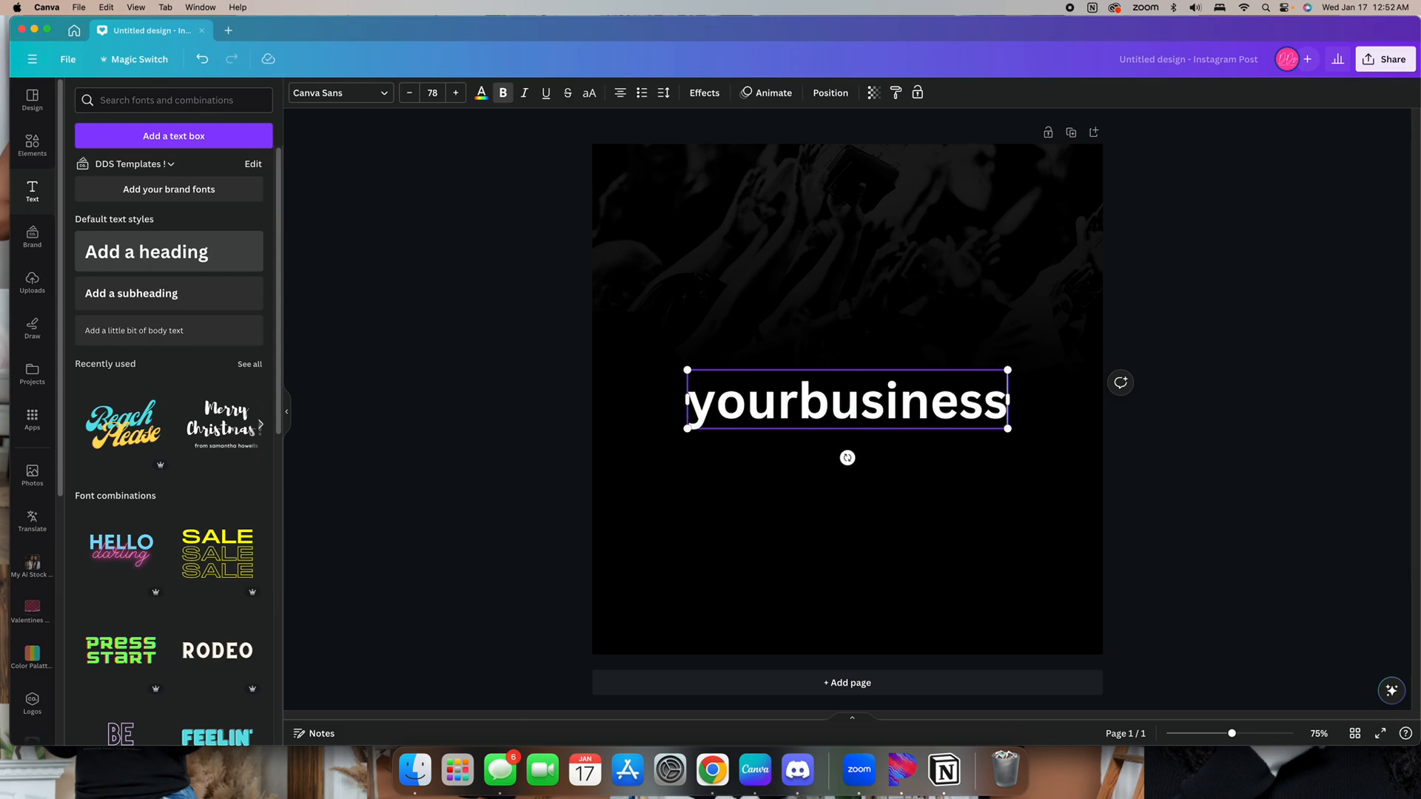
pyautogui.write('namehere')
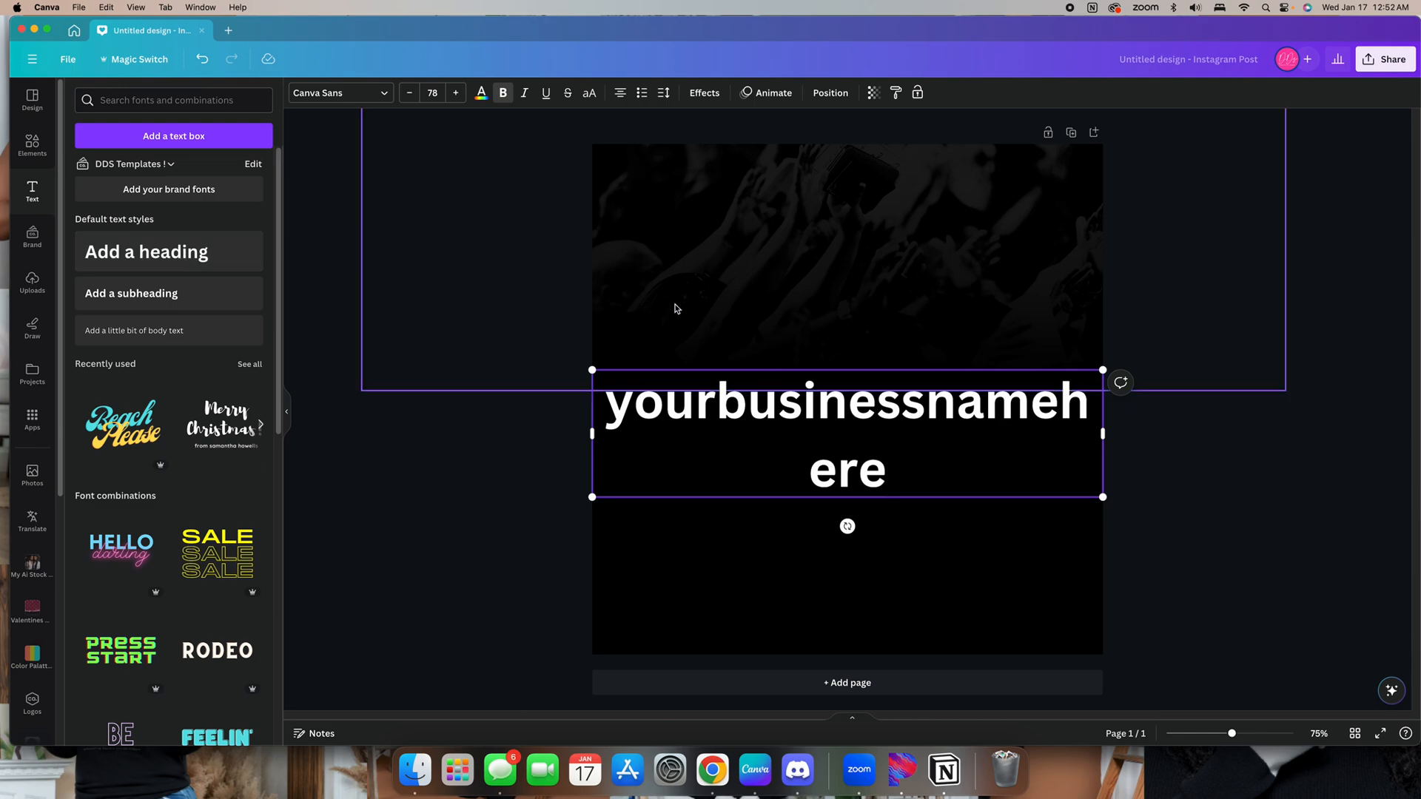
pyautogui.moveTo(1100, 497); pyautogui.dragTo(1056, 393)
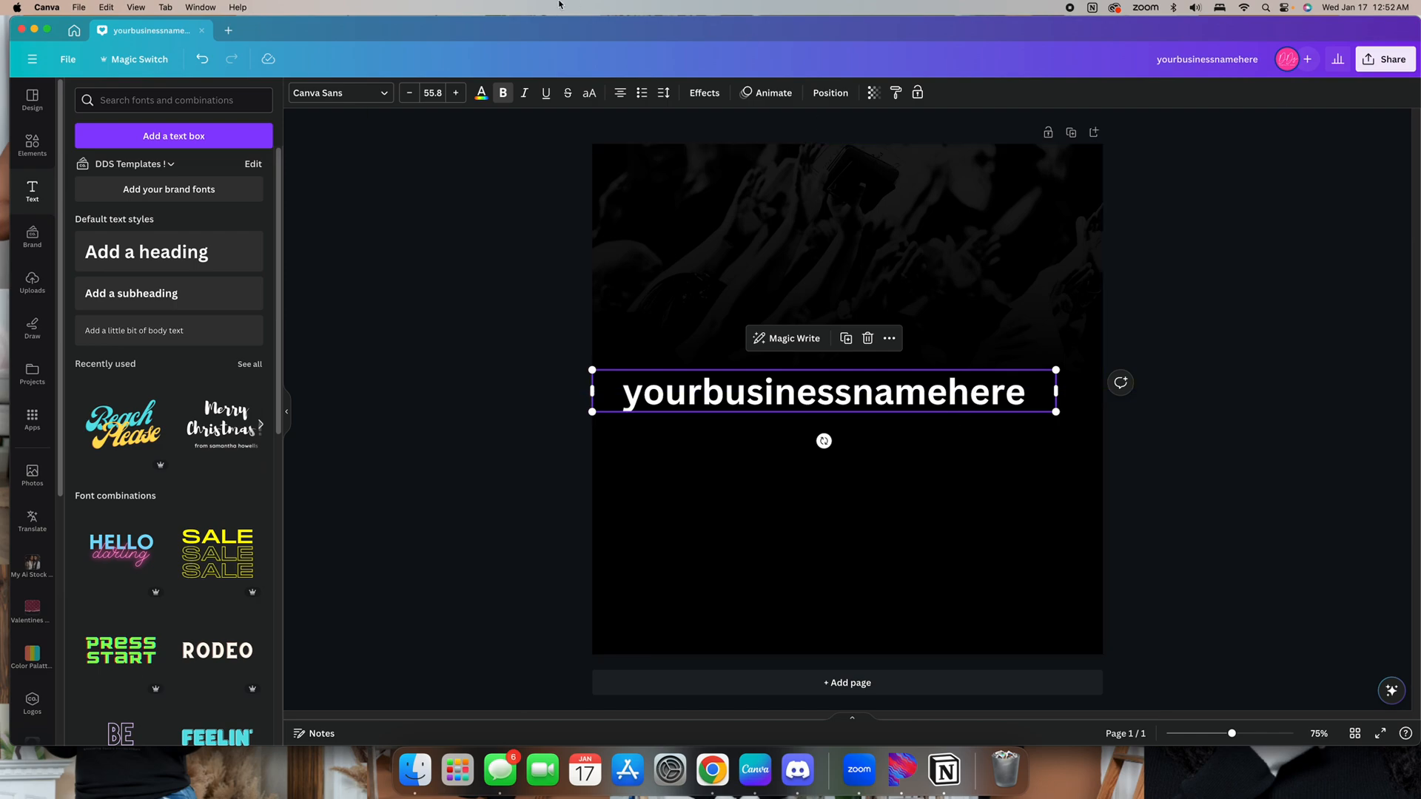
# Change the heading's font to Montserrat and switch it to uppercase
pyautogui.click(373, 94)
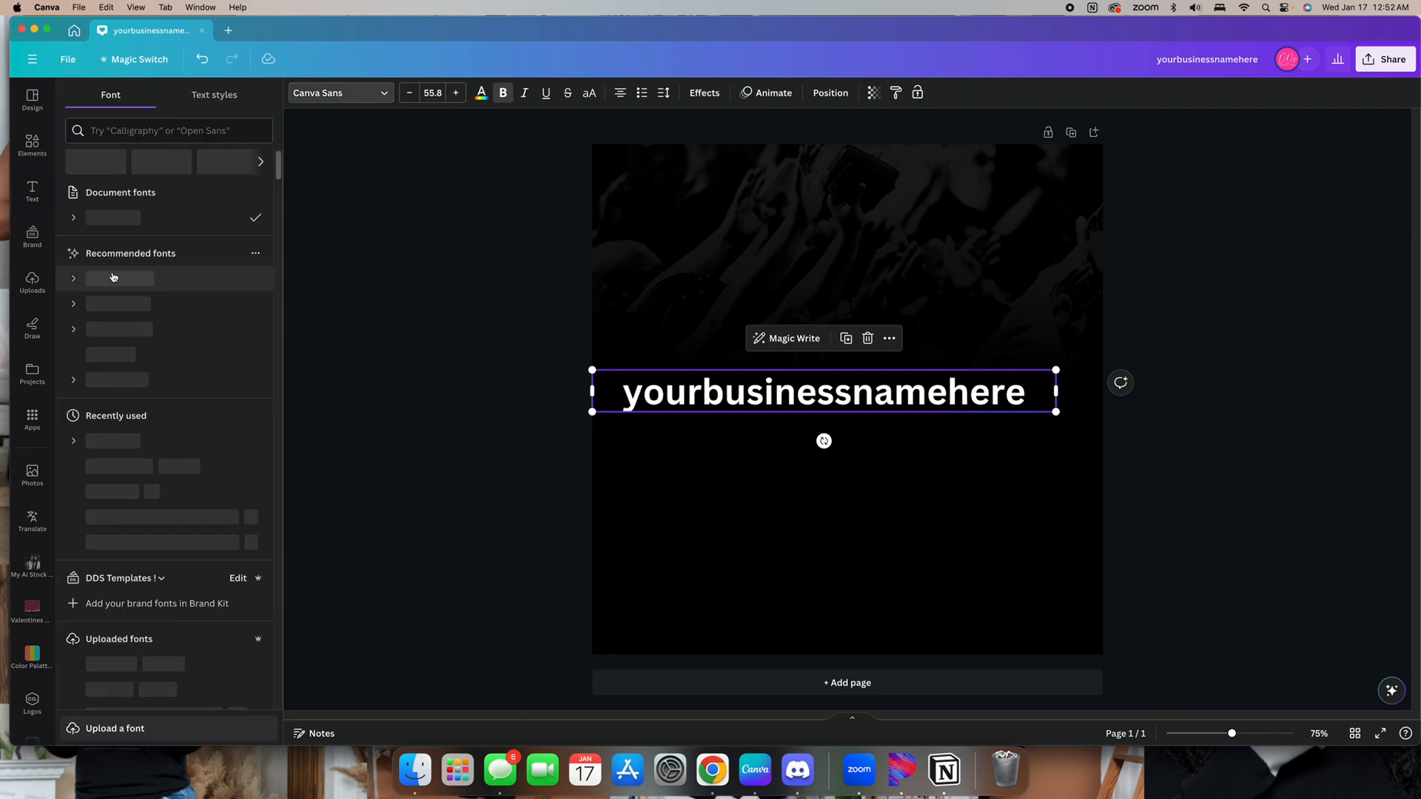
pyautogui.click(148, 441)
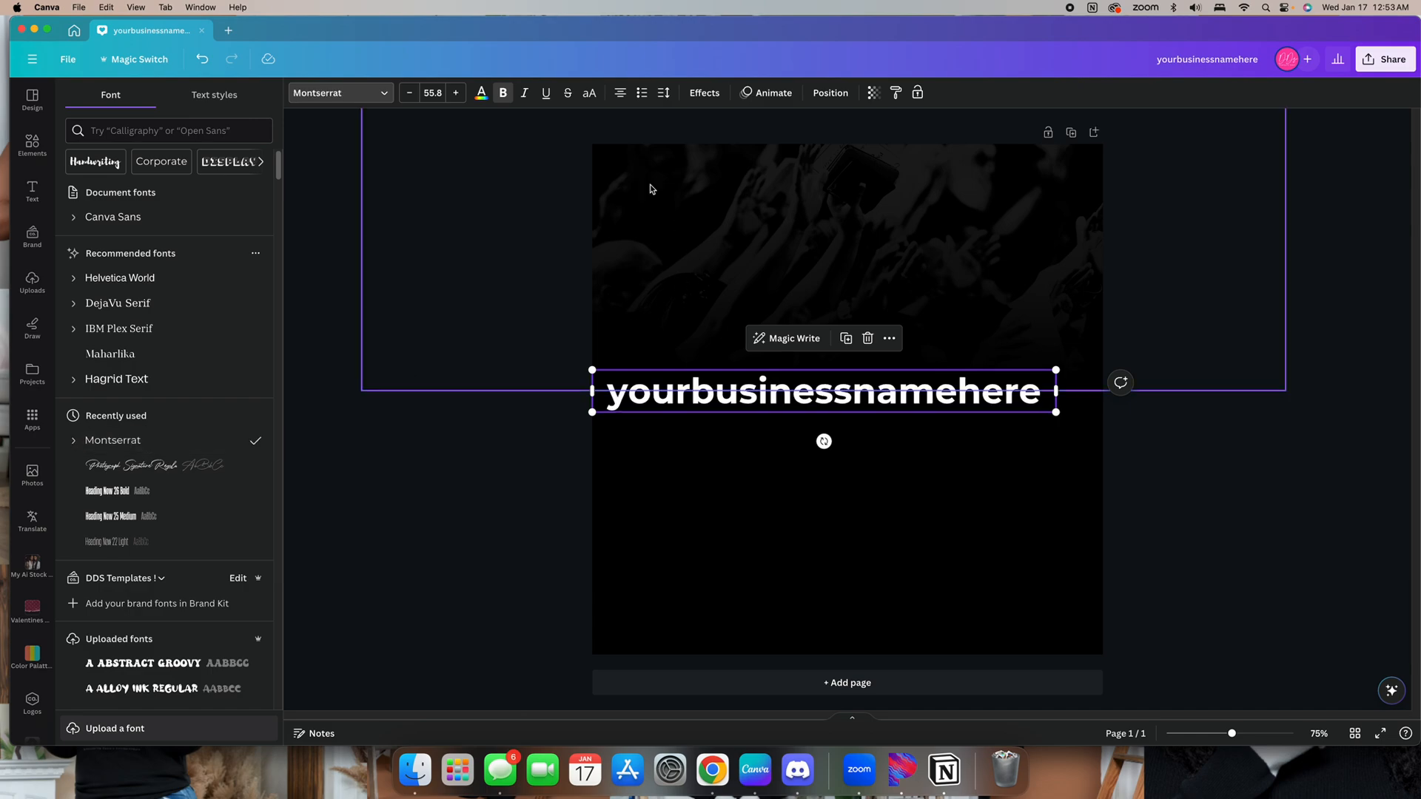
pyautogui.click(588, 93)
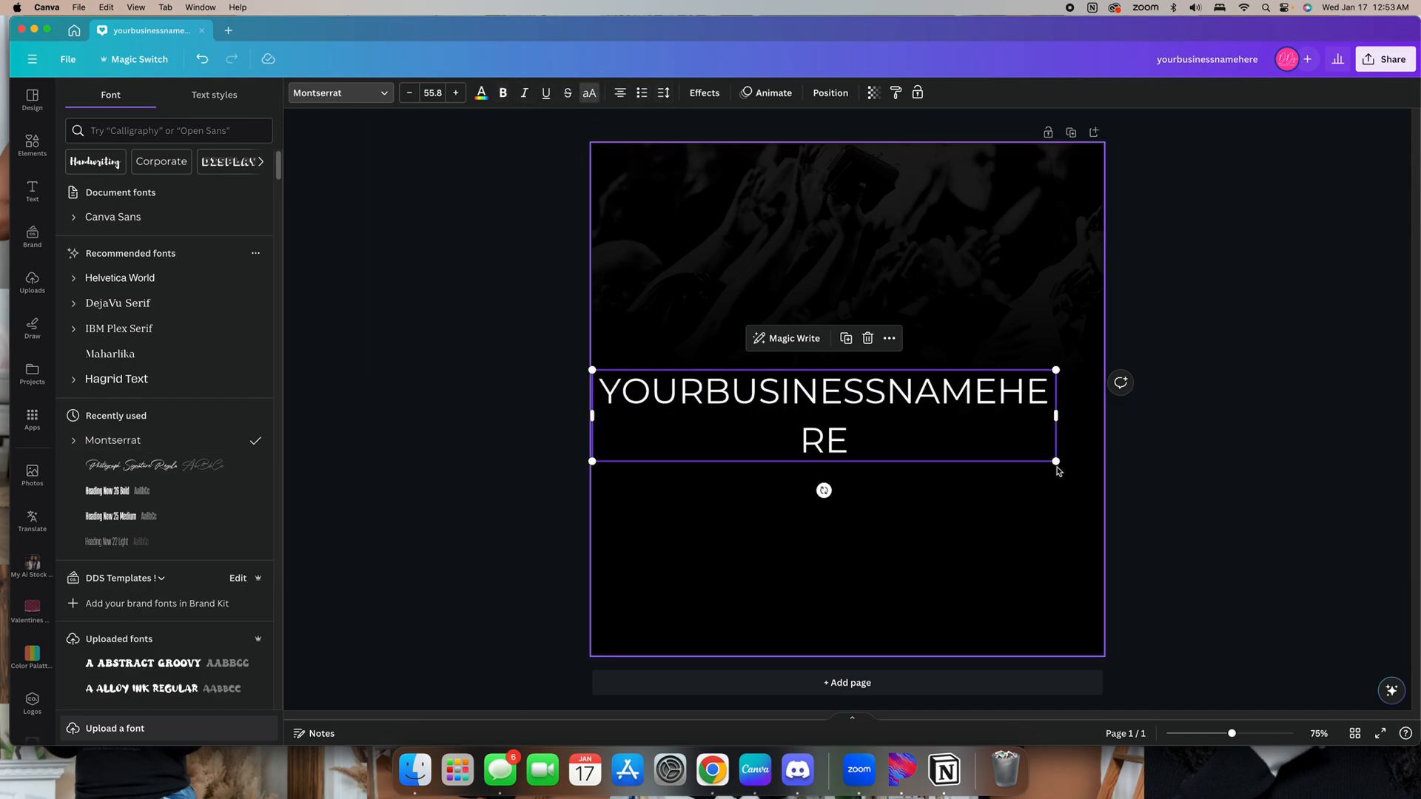
# Shrink the heading and set its letter spacing to 800
pyautogui.moveTo(1056, 461); pyautogui.dragTo(848, 379)
pyautogui.click(663, 93)
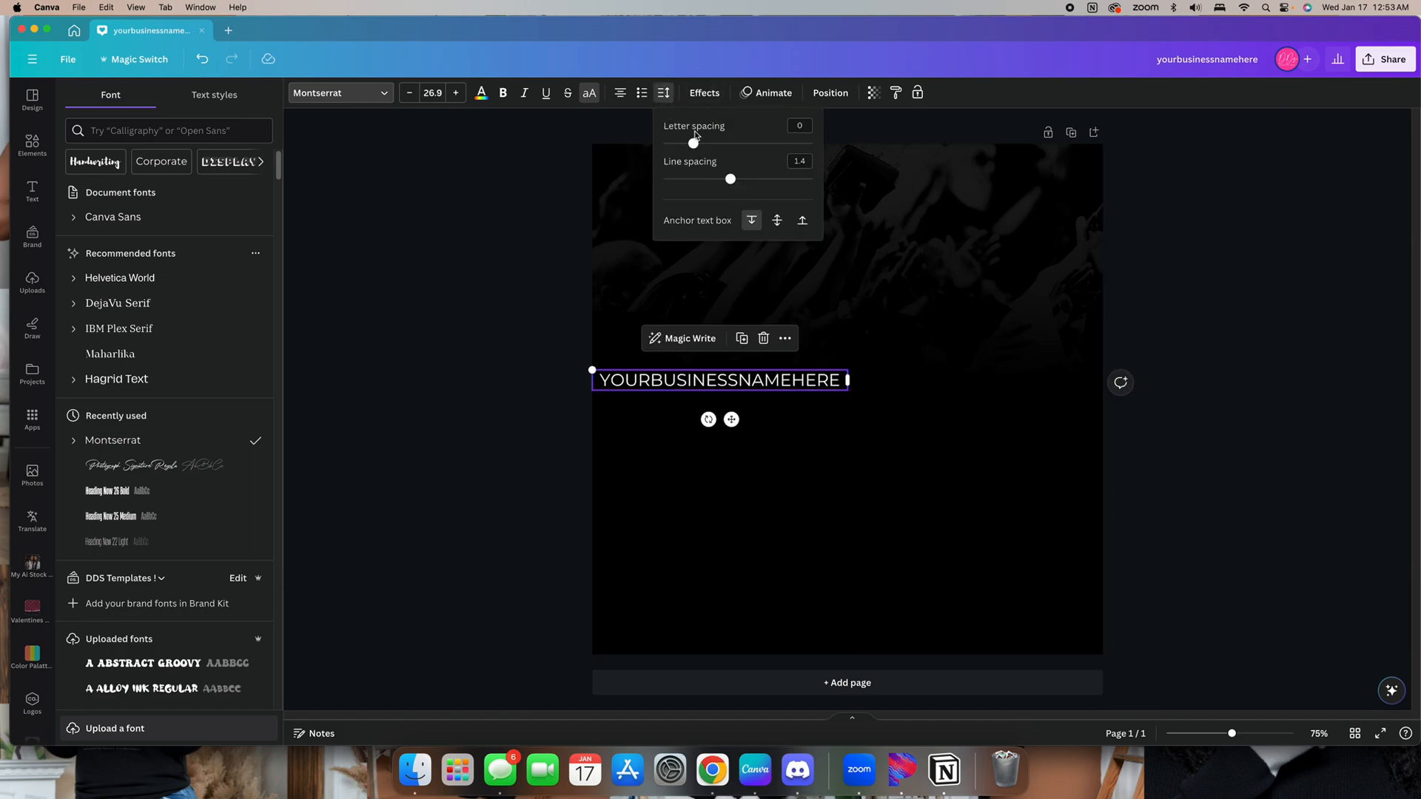
pyautogui.moveTo(694, 144); pyautogui.dragTo(913, 143)
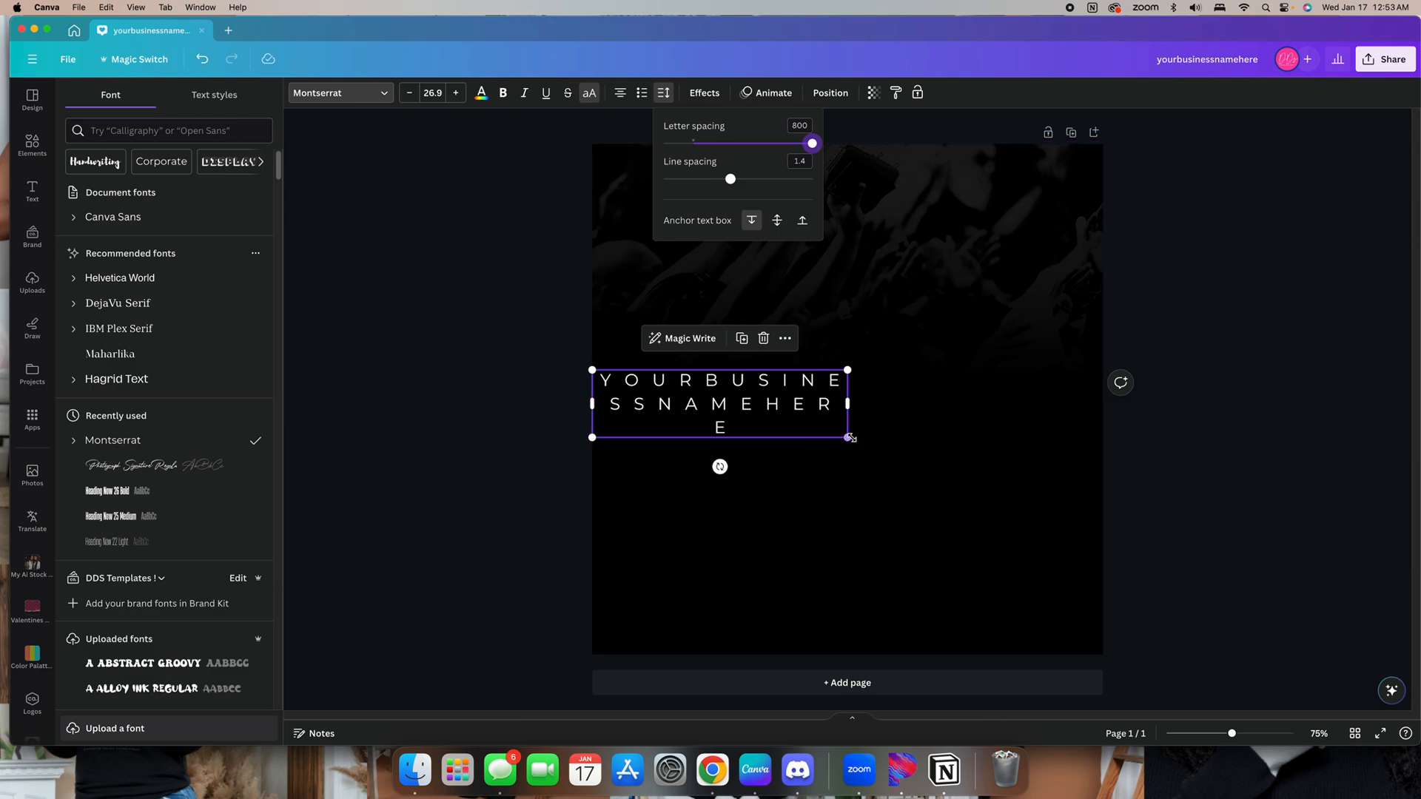
pyautogui.moveTo(847, 433); pyautogui.dragTo(957, 371)
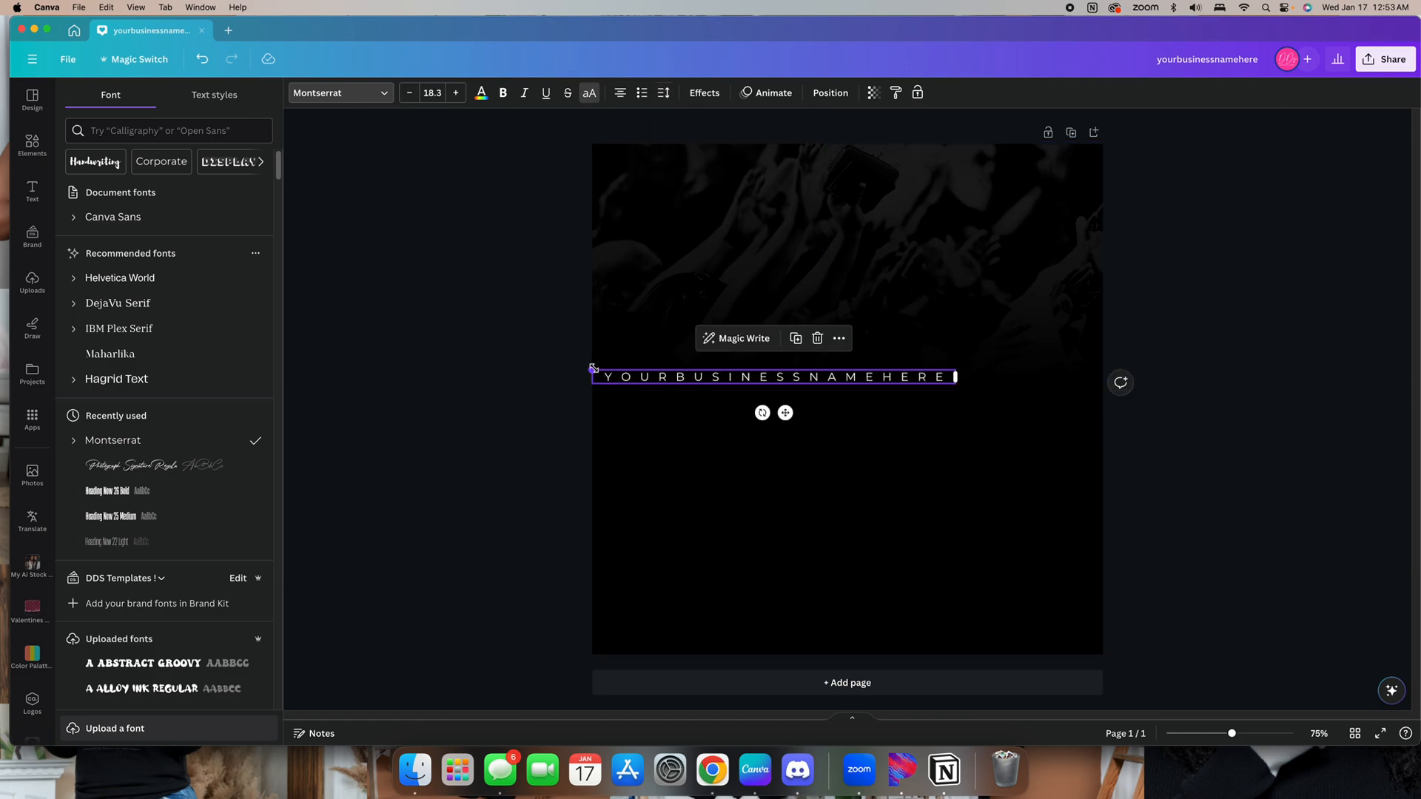
# Shrink the business name text further and move it to the top centre of the page
pyautogui.moveTo(594, 368); pyautogui.dragTo(745, 376)
pyautogui.moveTo(861, 412); pyautogui.dragTo(866, 190)
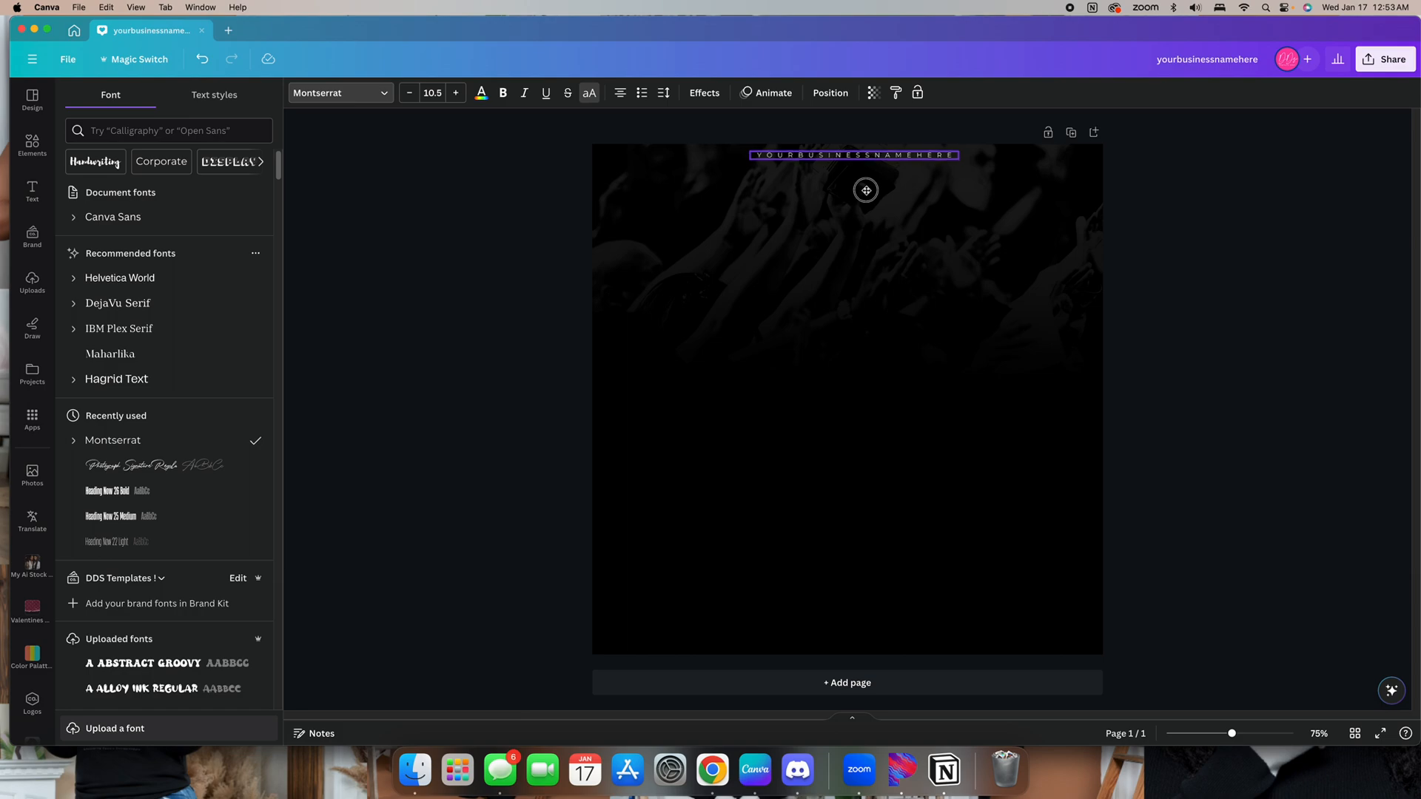
pyautogui.click(1157, 324)
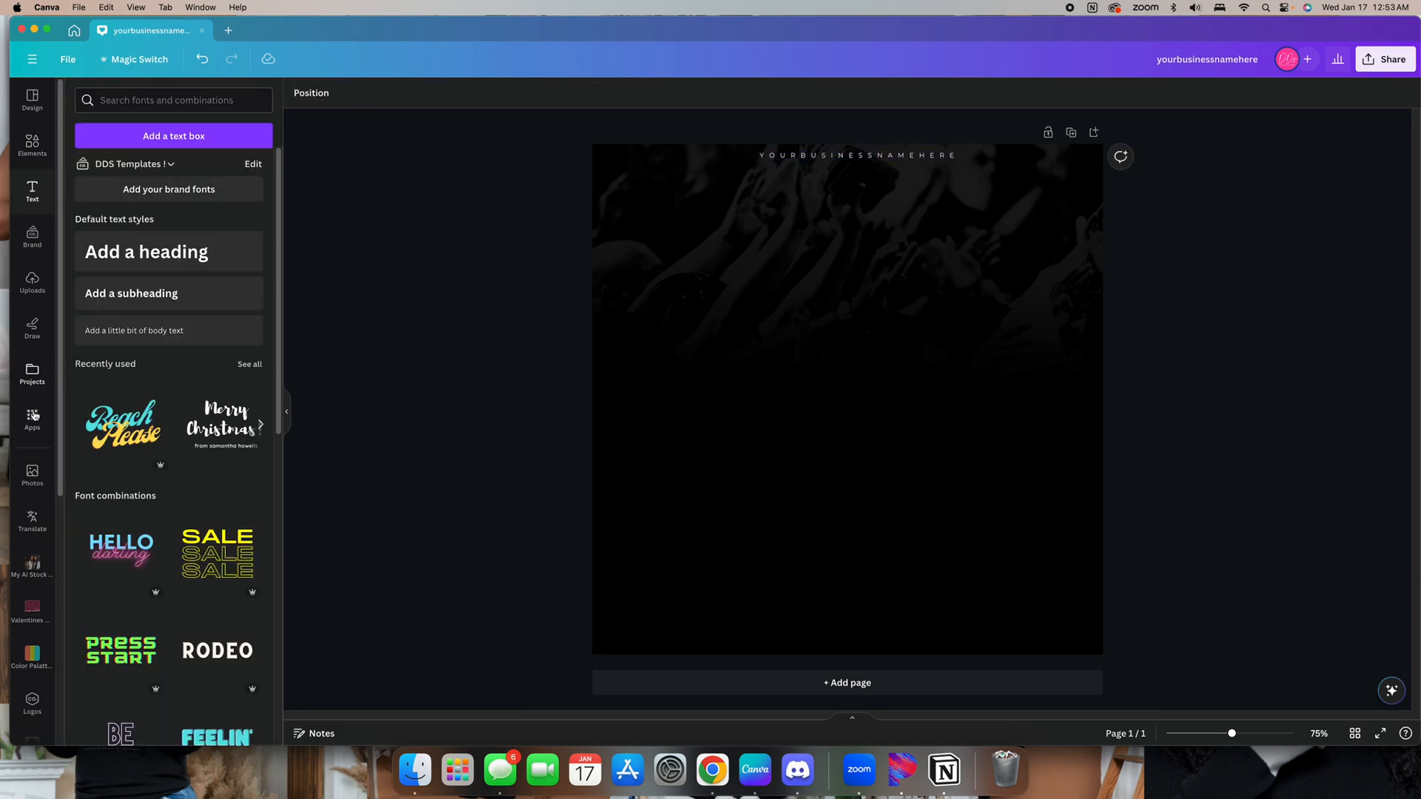
# Search the photo library for pastor
pyautogui.click(31, 474)
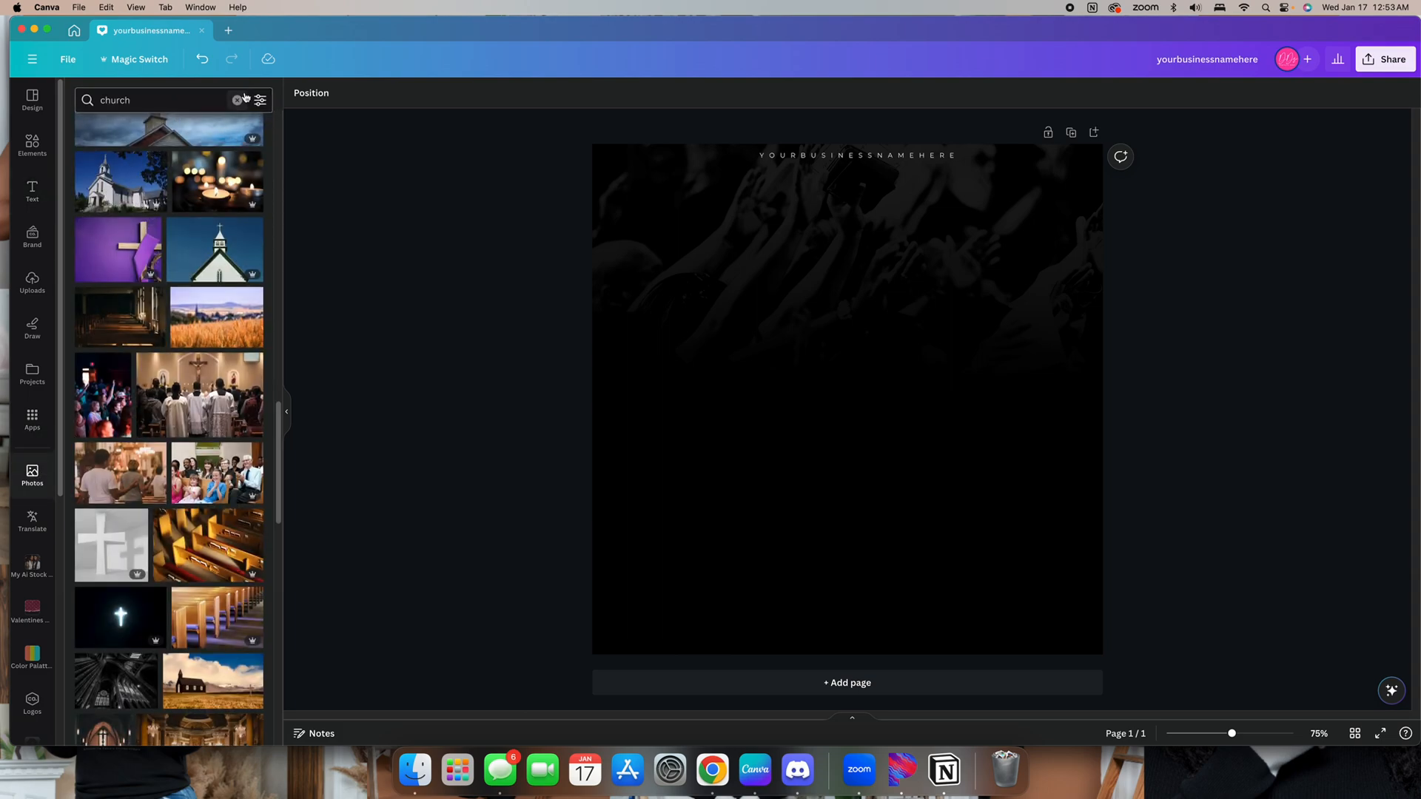
pyautogui.click(238, 100)
pyautogui.write('pas')
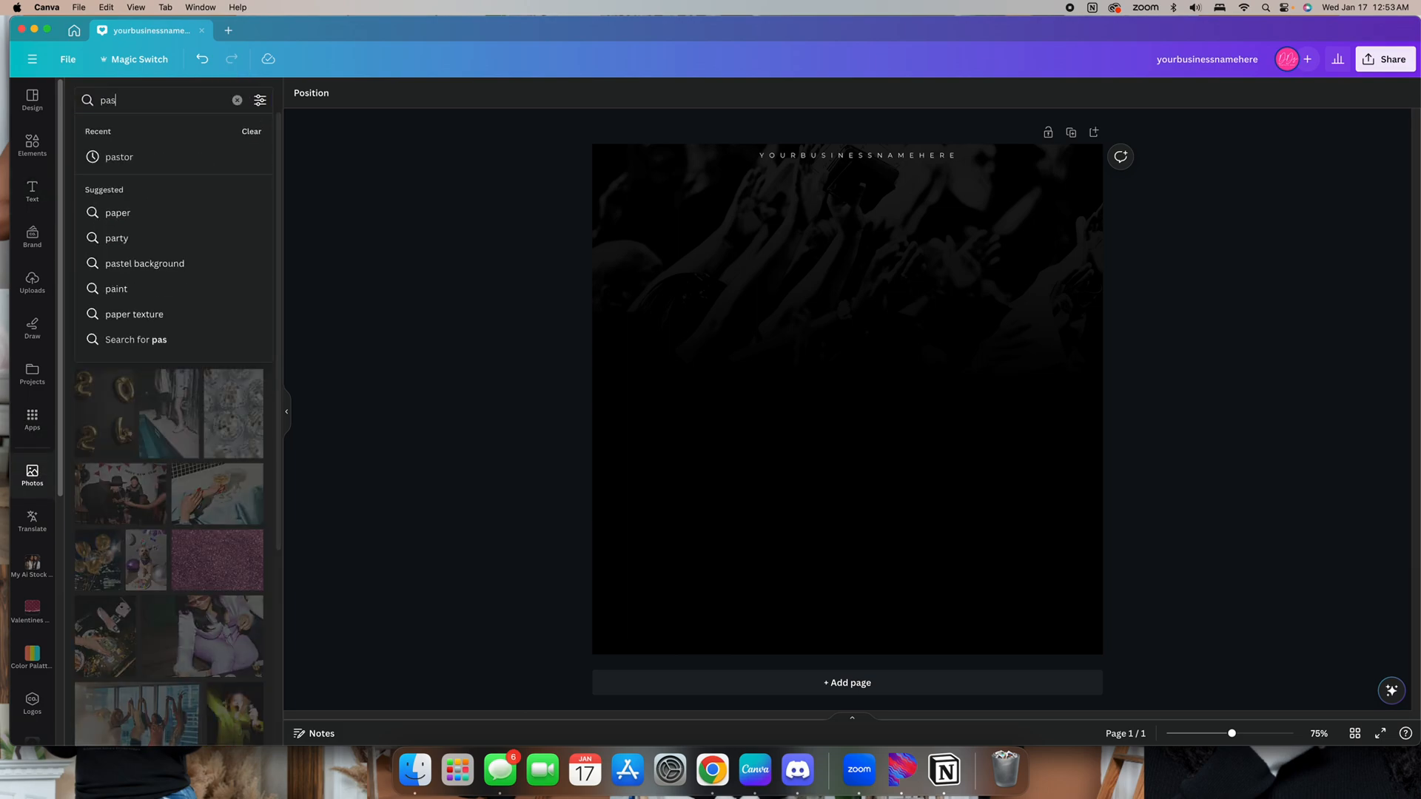
pyautogui.write('tor')
pyautogui.press('Return')
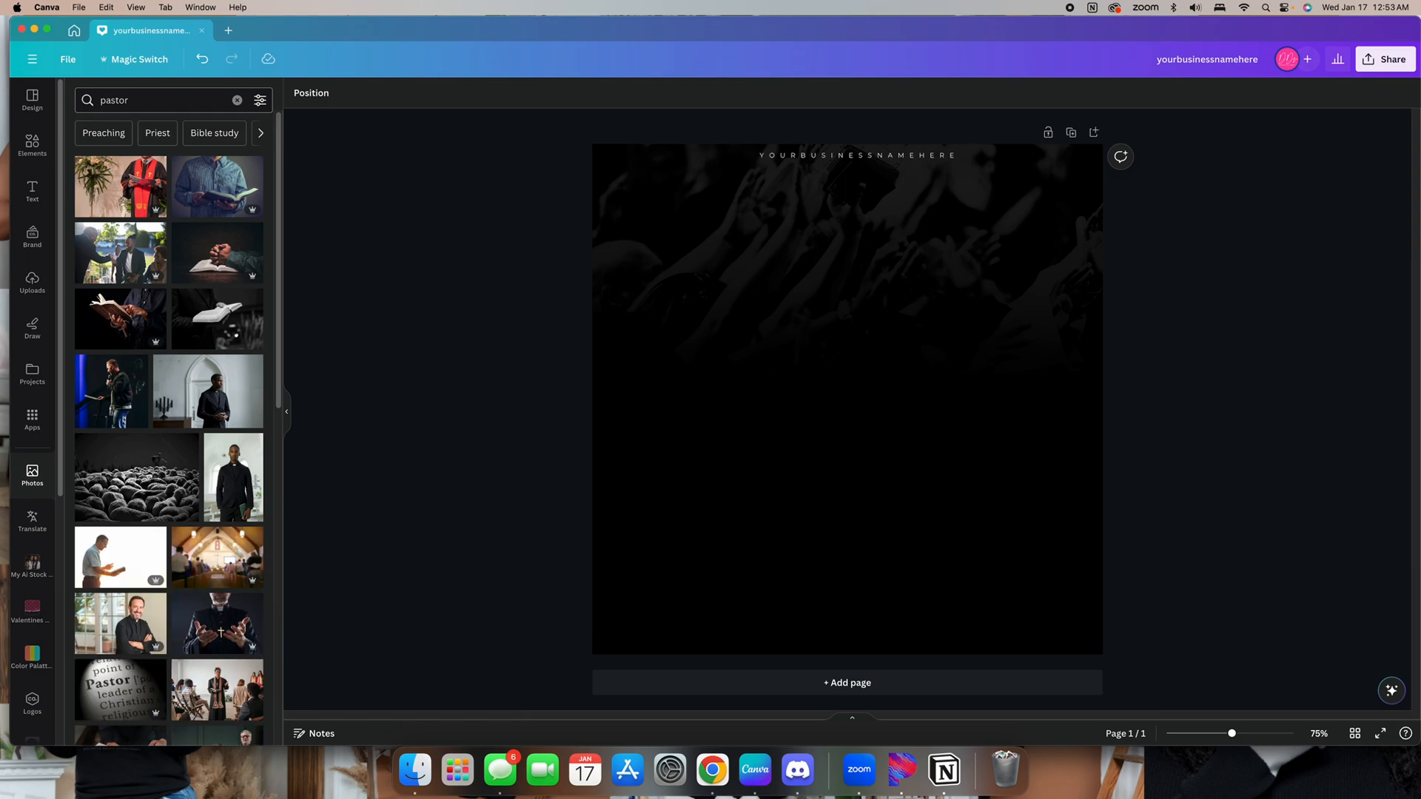
# Browse the pastor photo results and select the search term to replace it
pyautogui.scroll(-8, 191, 405)
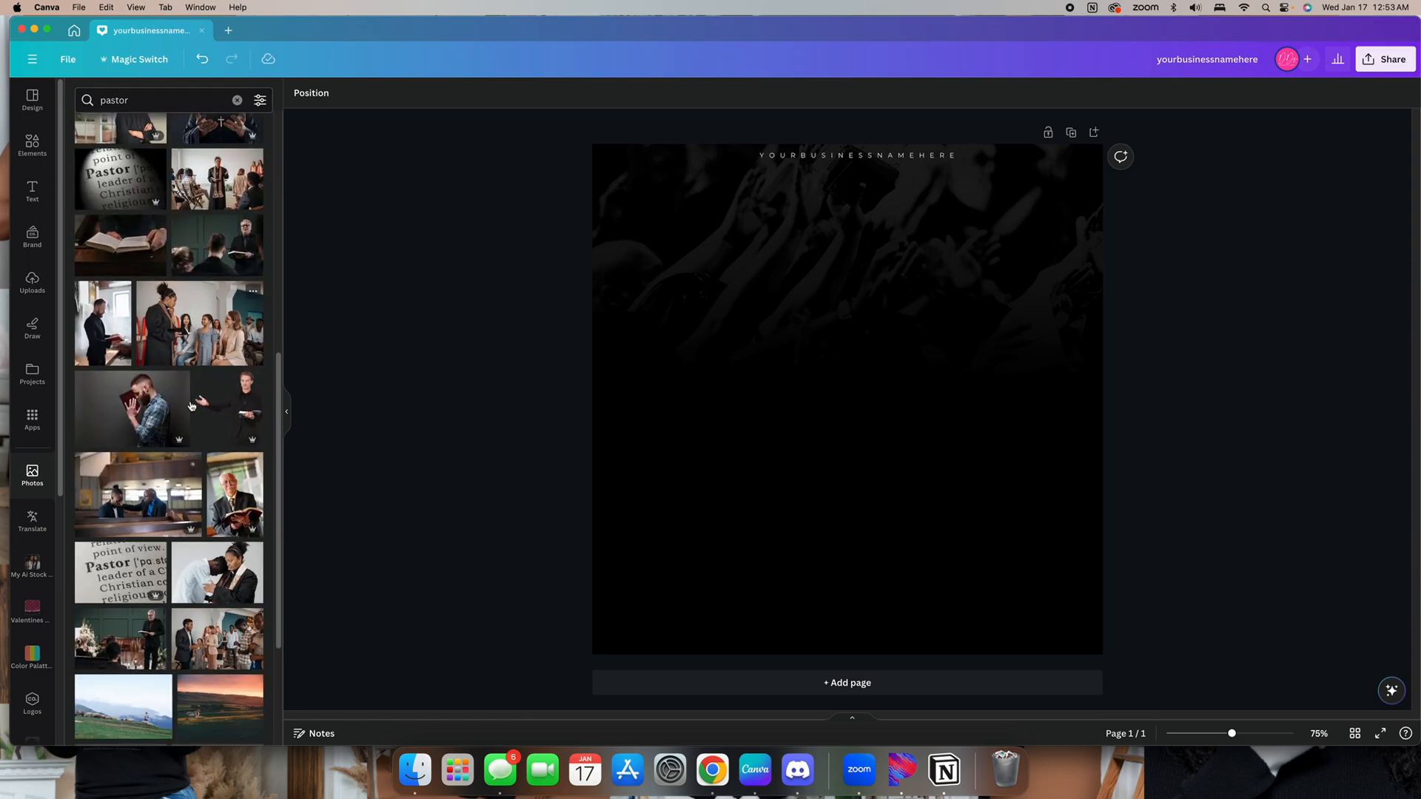
pyautogui.scroll(-10, 191, 405)
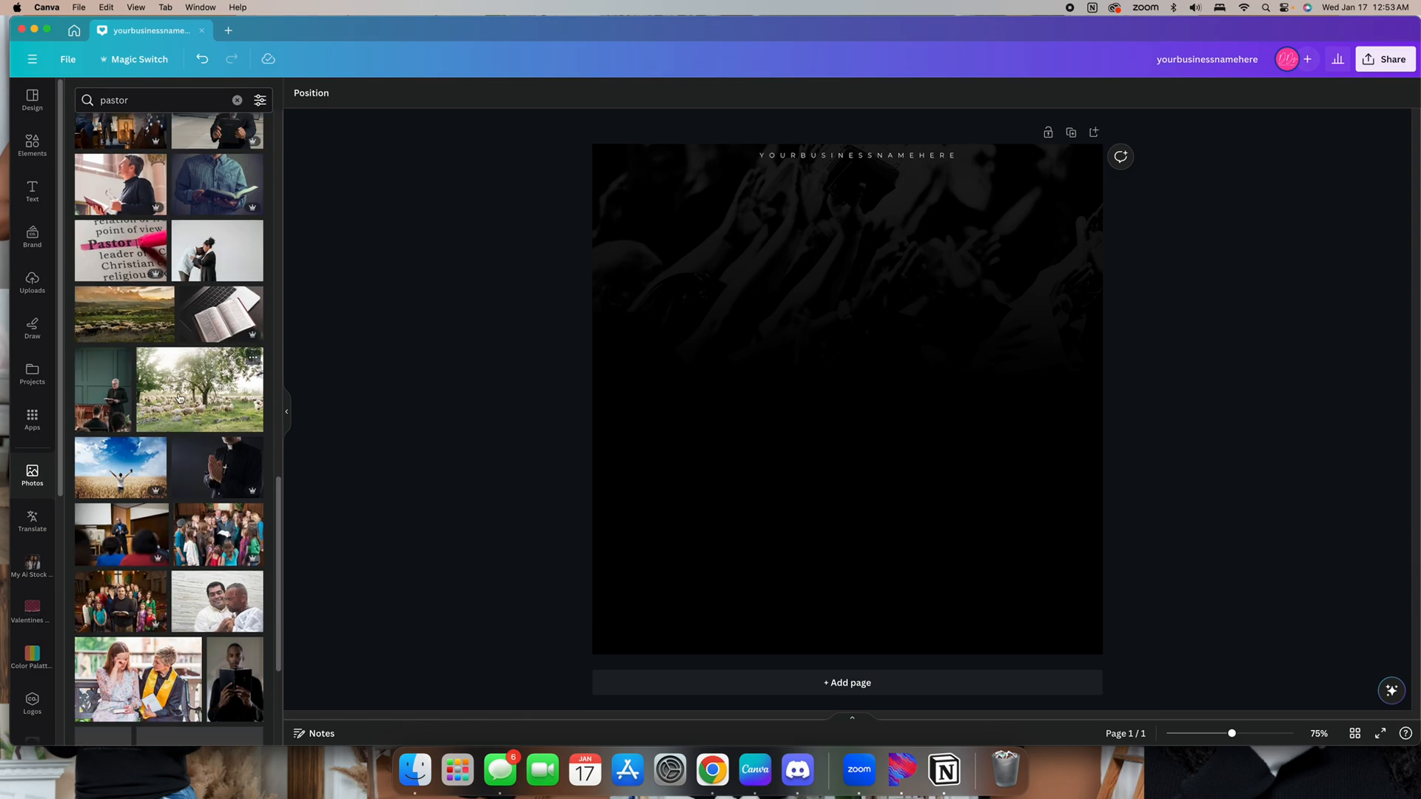
pyautogui.scroll(-5, 178, 396)
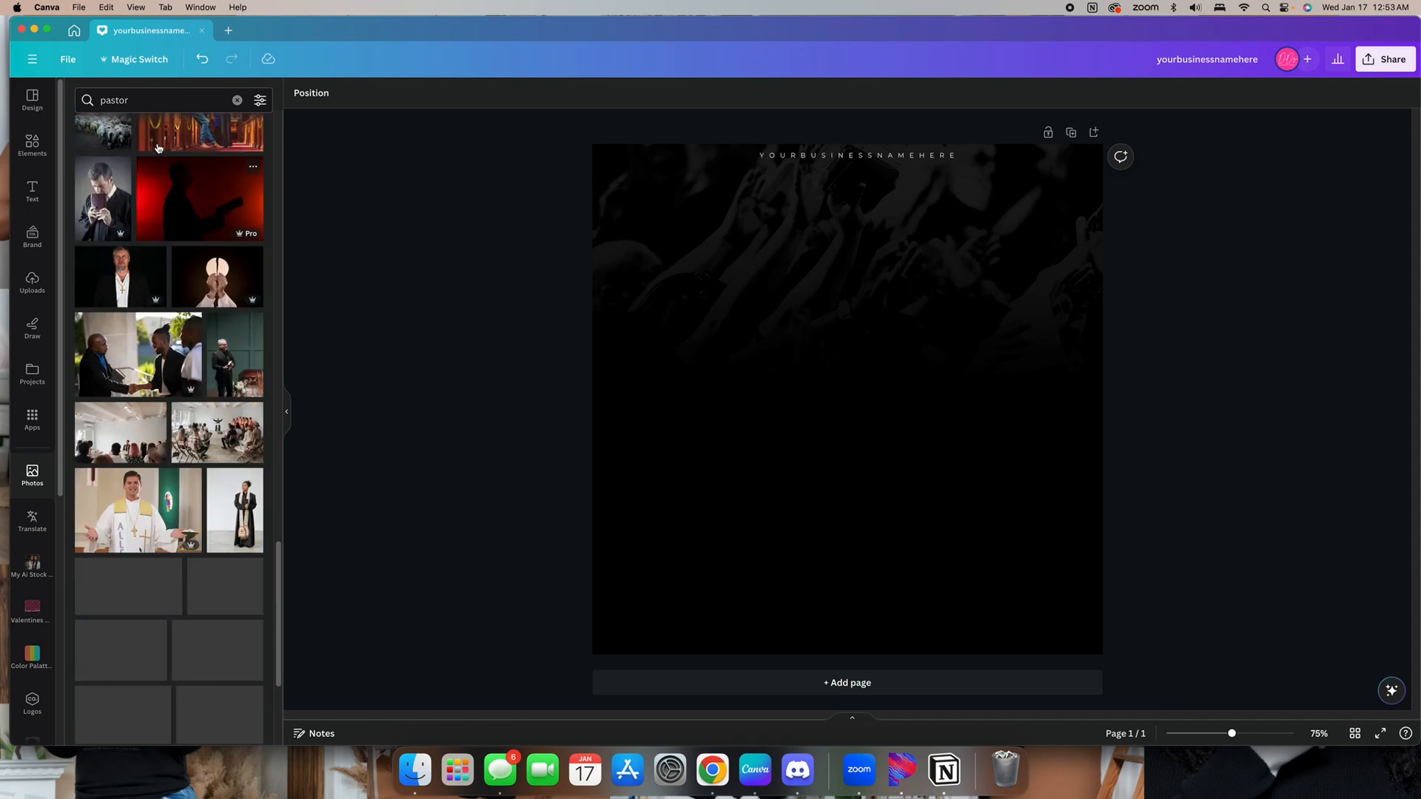
pyautogui.doubleClick(133, 108)
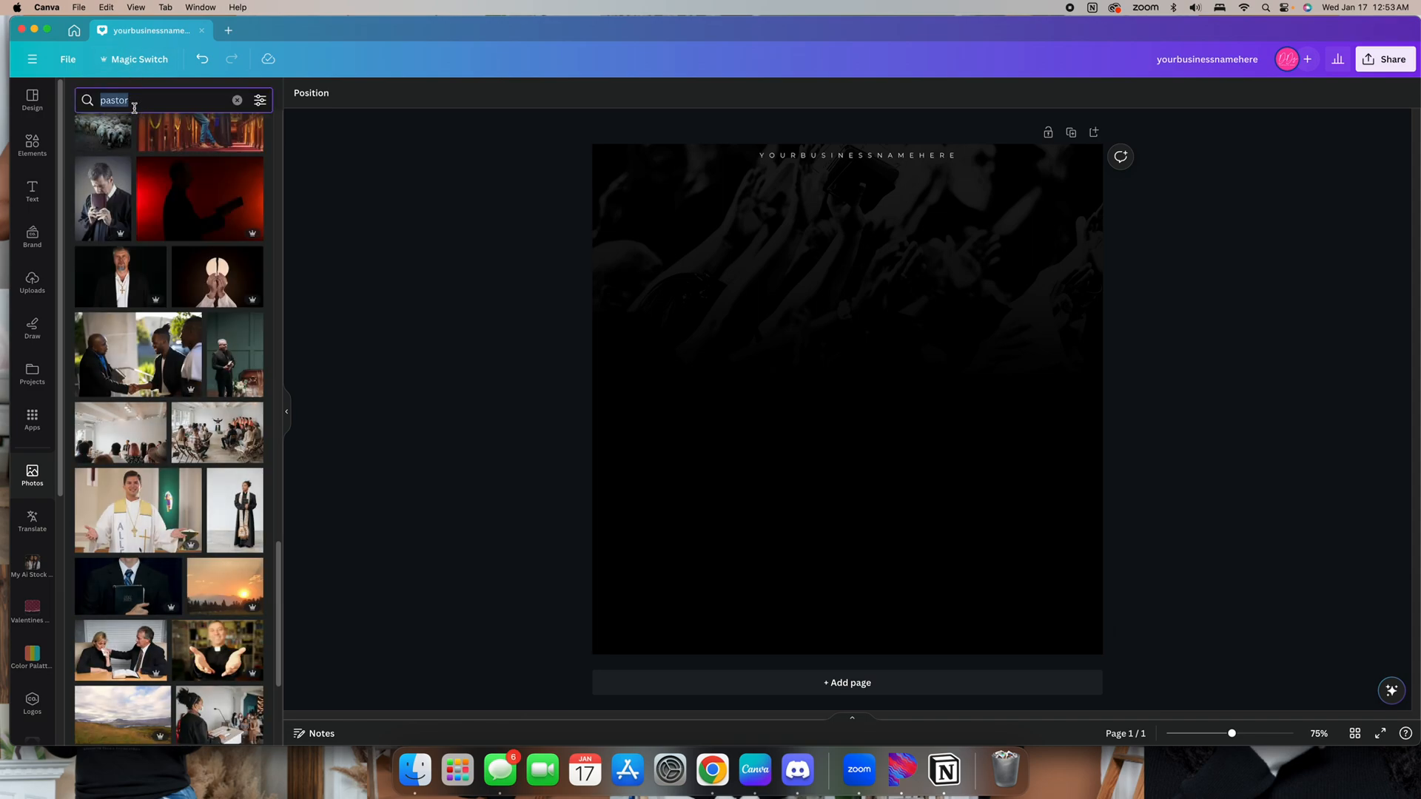
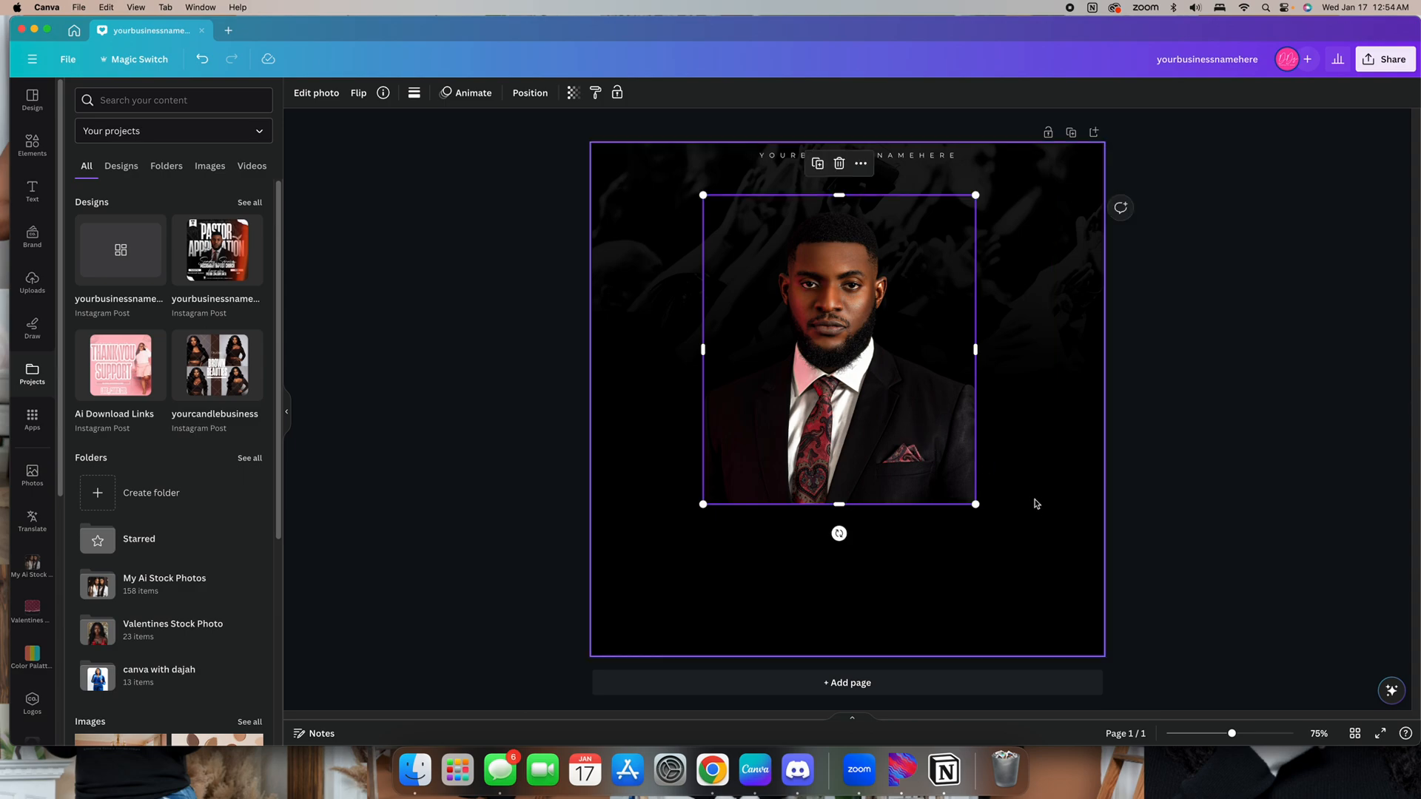
# Nudge the pastor photo slightly right and up on the page
pyautogui.moveTo(907, 460)
pyautogui.mouseDown()
pyautogui.moveTo(929, 418)
pyautogui.moveTo(925, 458)
pyautogui.mouseUp()
pyautogui.click(1211, 512)
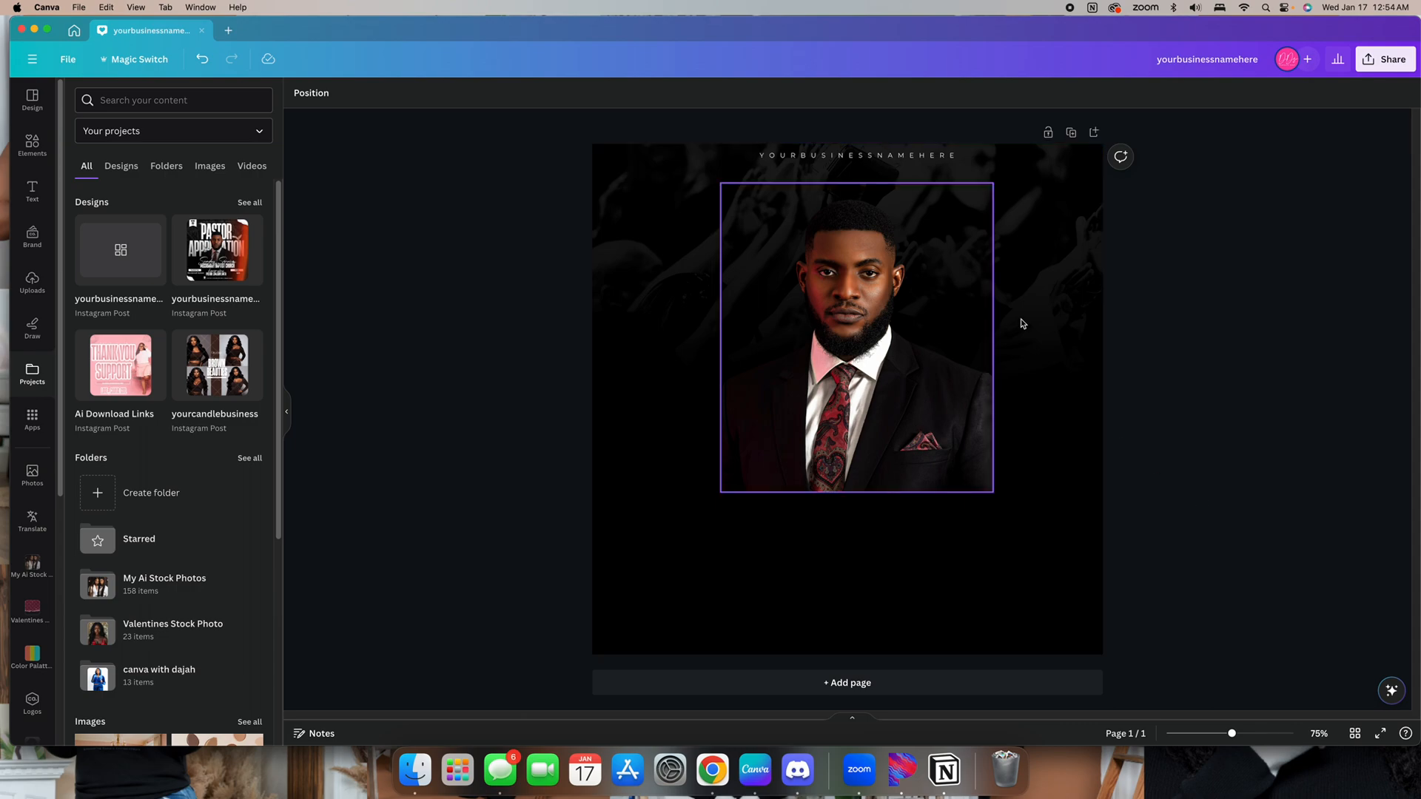
pyautogui.click(1036, 300)
pyautogui.click(1159, 425)
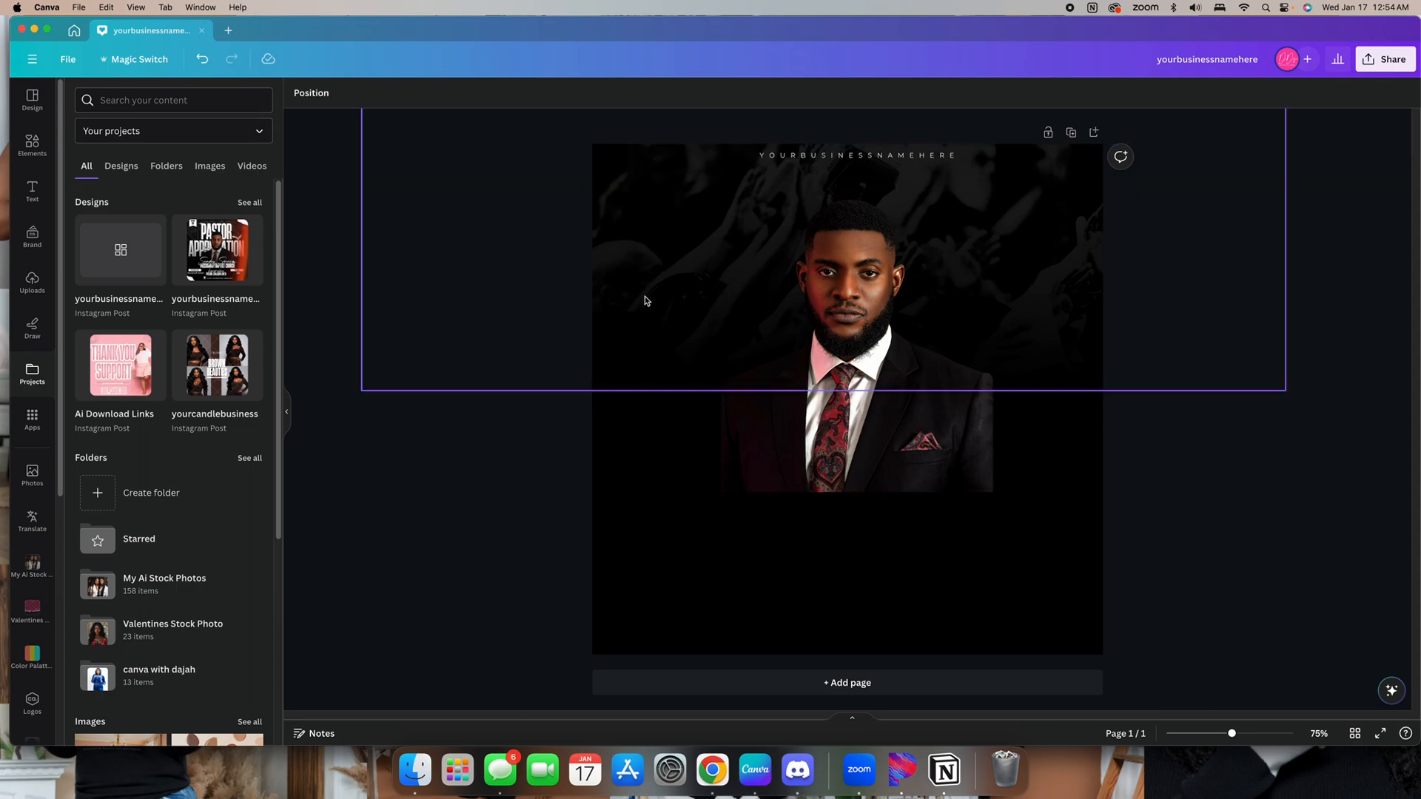
# Add a narrow transparent gradient graphic and set both of its colours to black
pyautogui.click(32, 140)
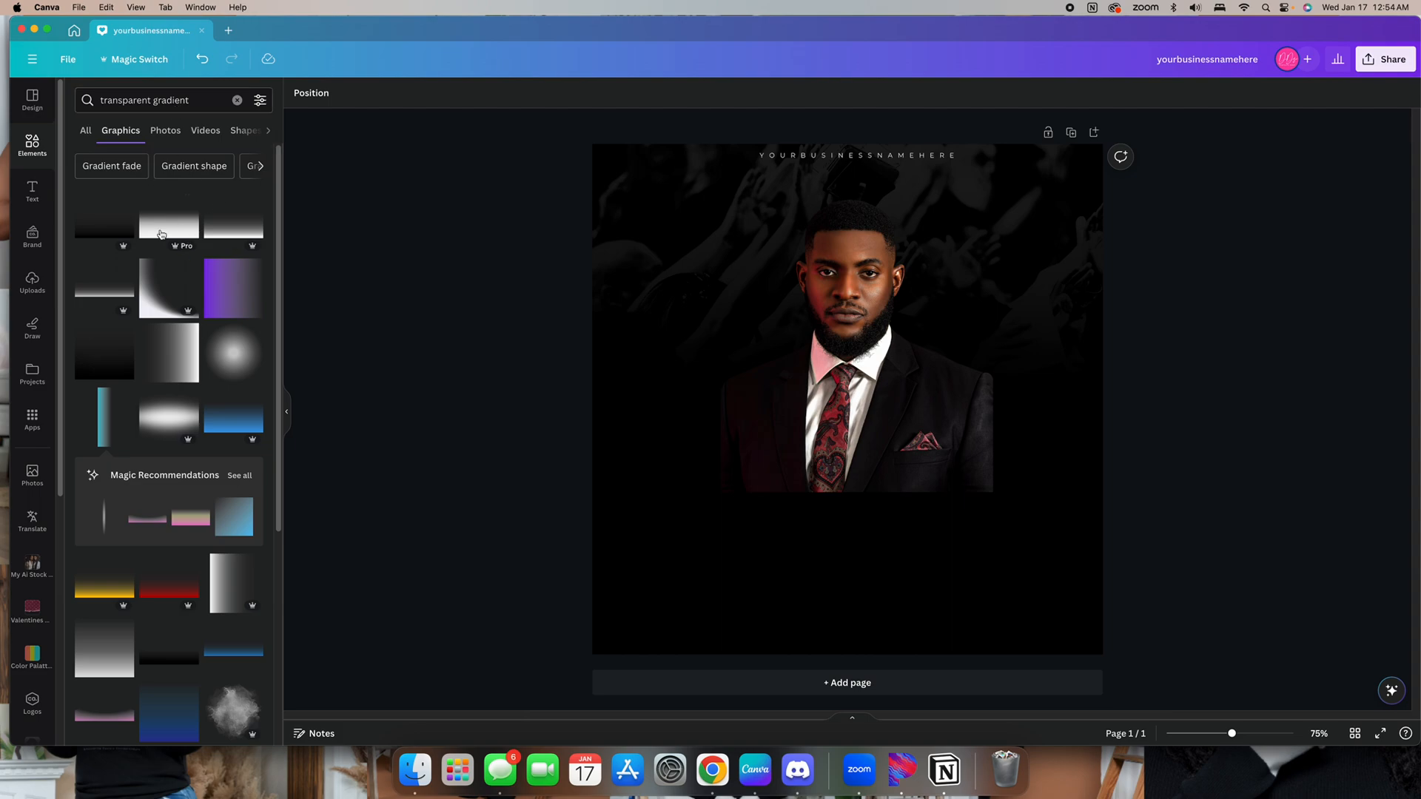
pyautogui.click(98, 428)
pyautogui.click(446, 94)
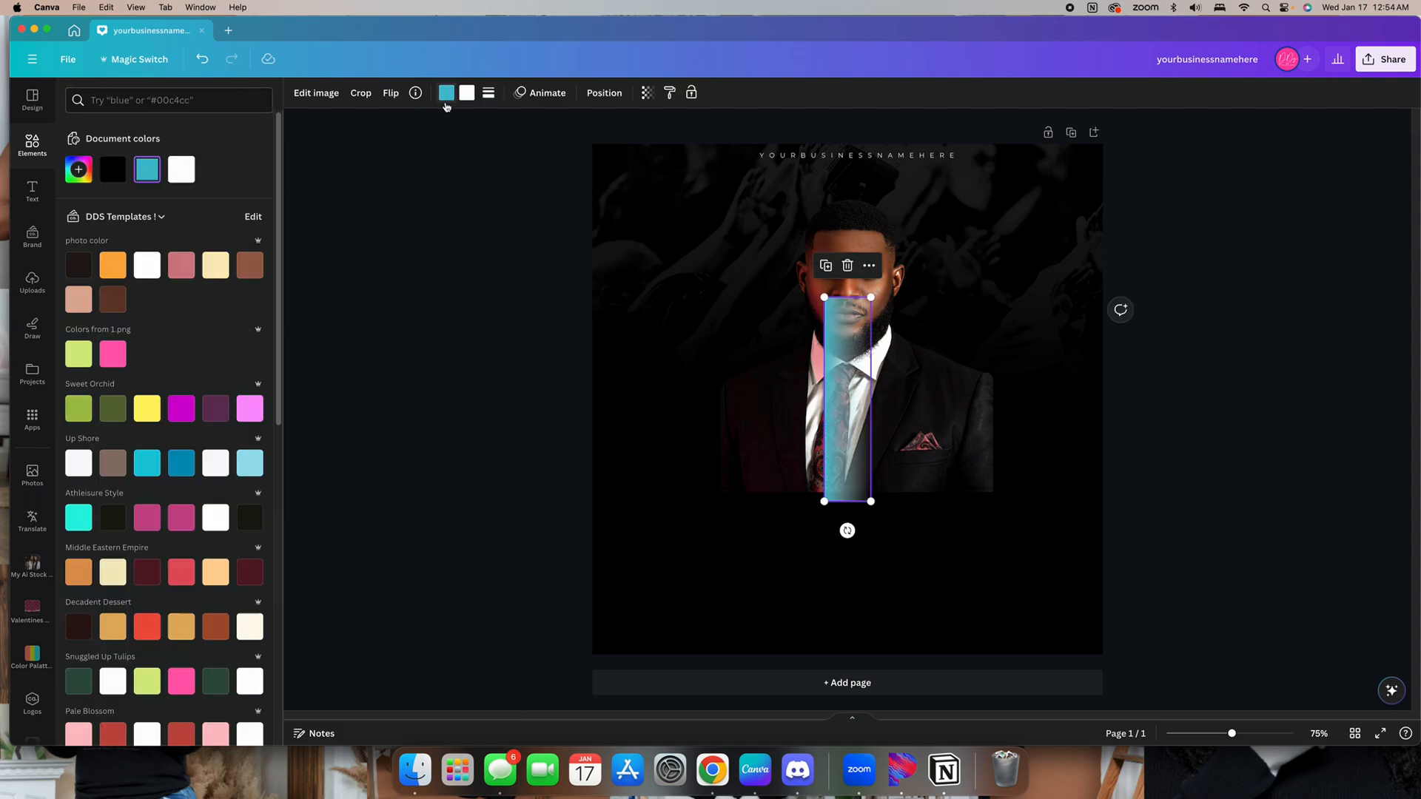
pyautogui.click(113, 170)
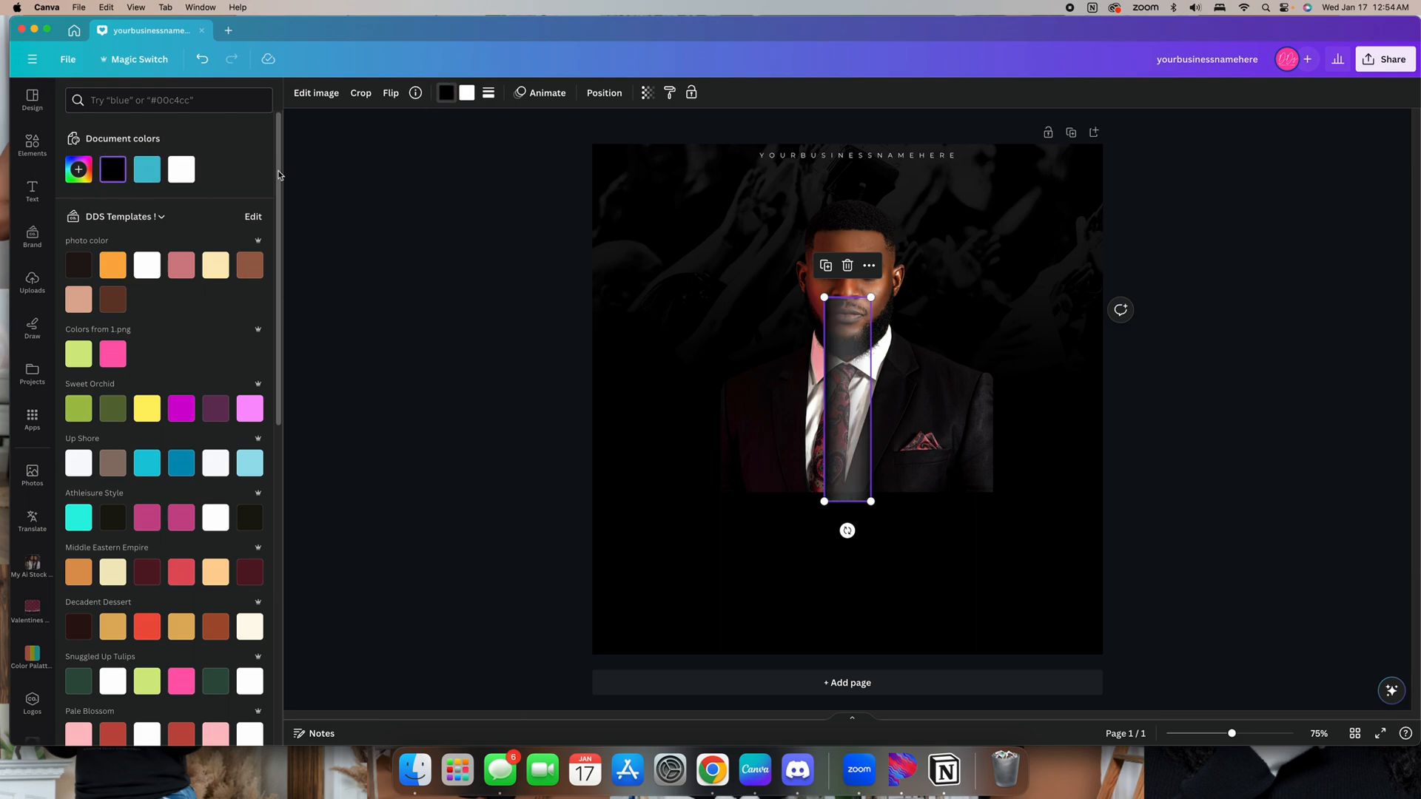
pyautogui.click(471, 94)
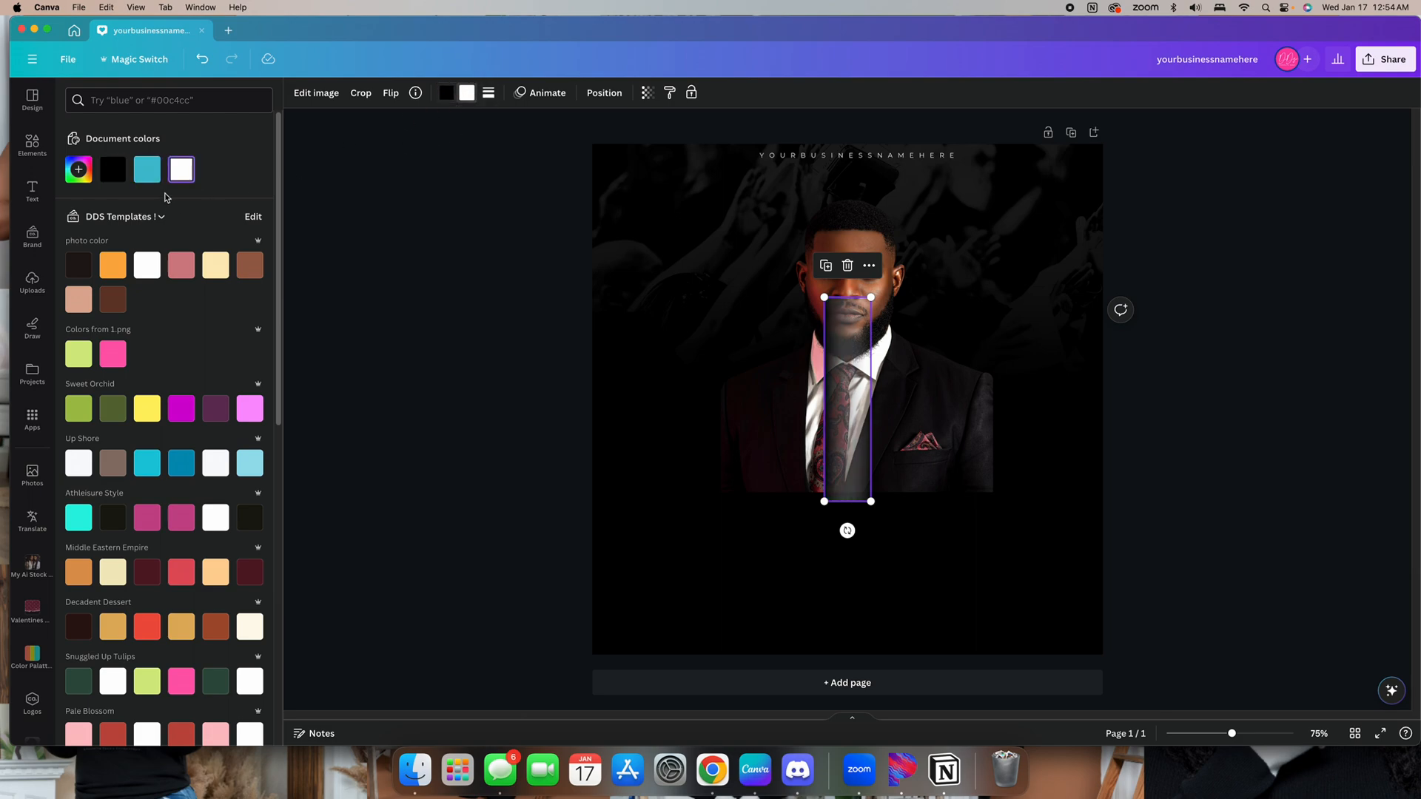
pyautogui.click(123, 176)
# Rotate the black gradient horizontal and stretch it across the lower edge of the pastor photo to fade it
pyautogui.moveTo(847, 531); pyautogui.dragTo(1085, 403)
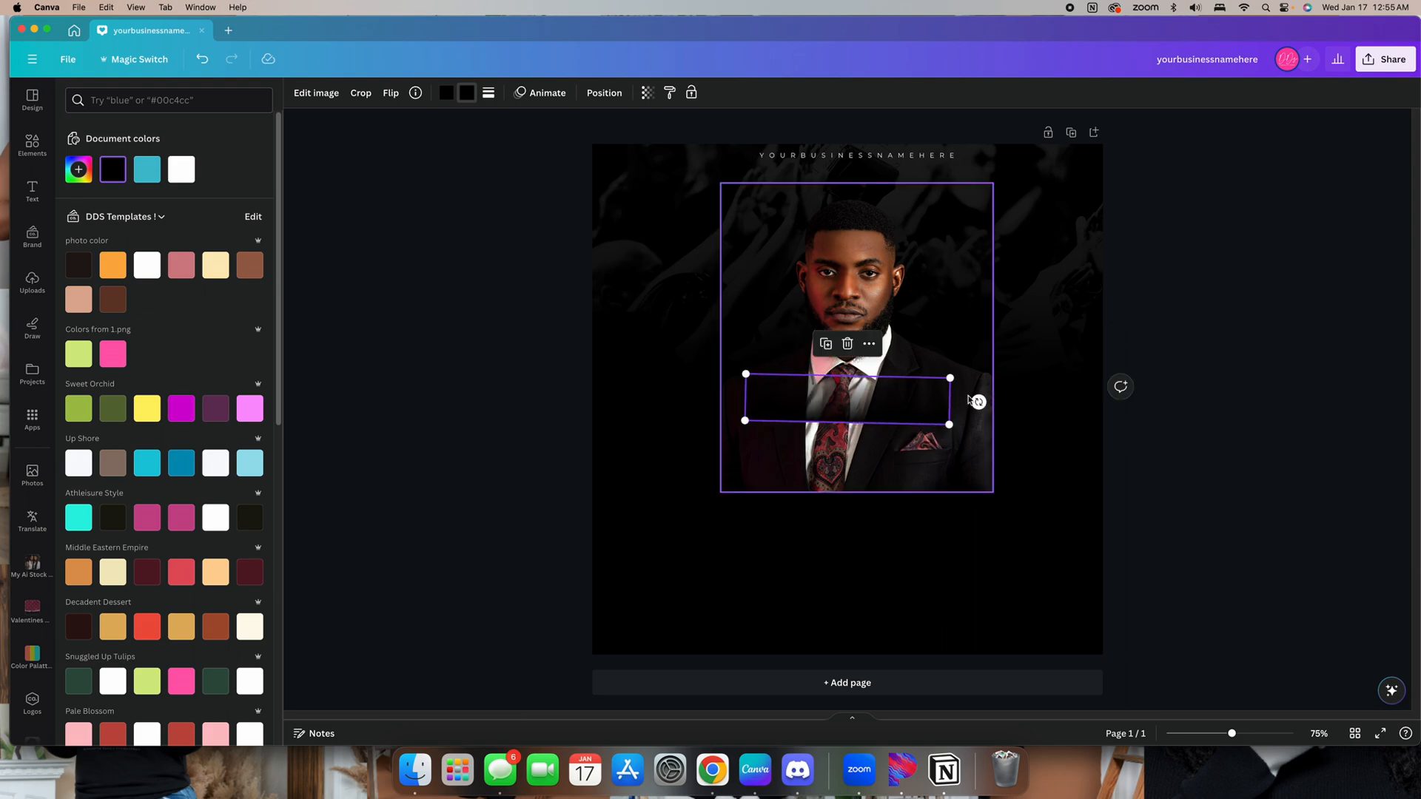
pyautogui.moveTo(976, 401); pyautogui.dragTo(964, 399)
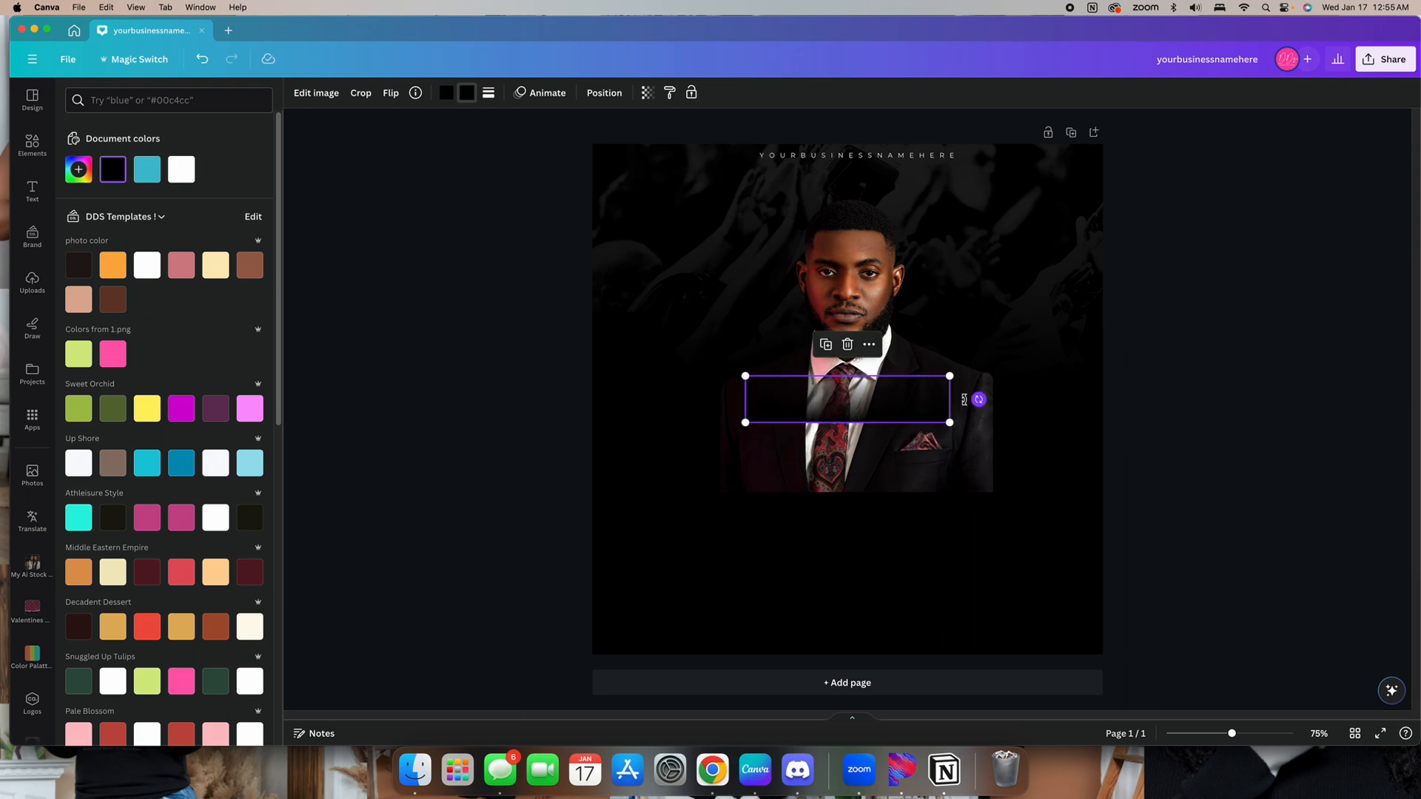
pyautogui.moveTo(751, 376); pyautogui.dragTo(854, 404)
pyautogui.click(797, 327)
pyautogui.click(1216, 510)
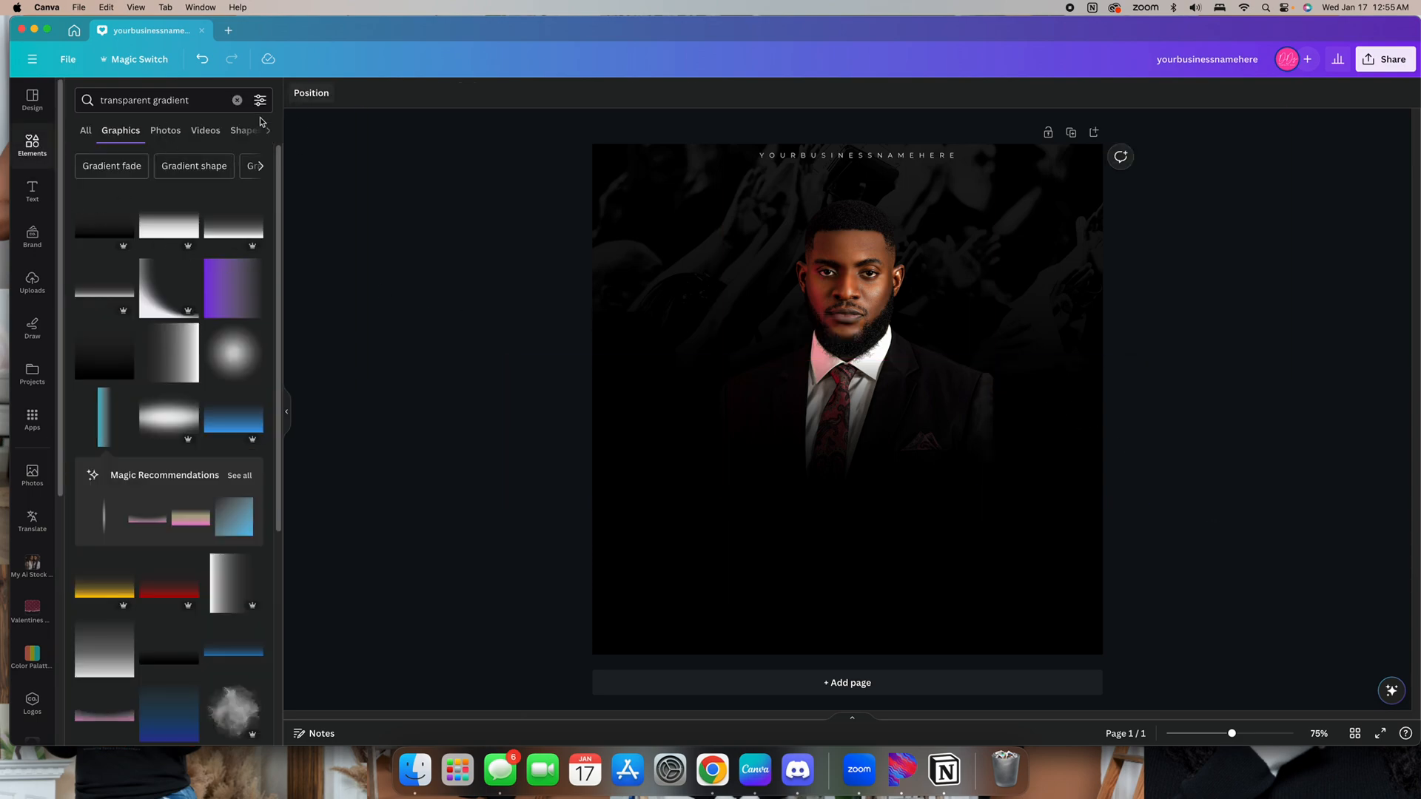
# Search elements for blur, add the soft round blur graphic and recolour it black
pyautogui.click(237, 100)
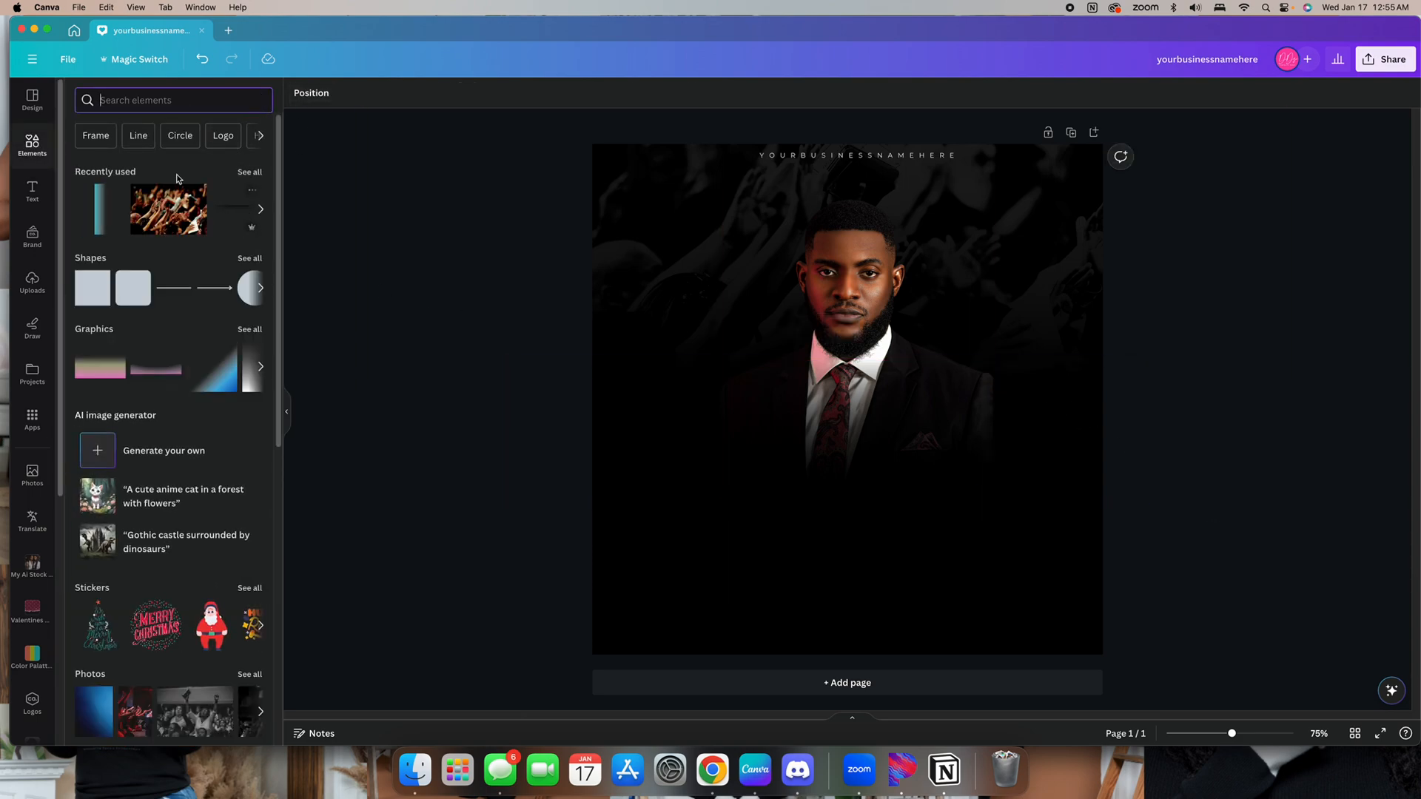
pyautogui.write('blur')
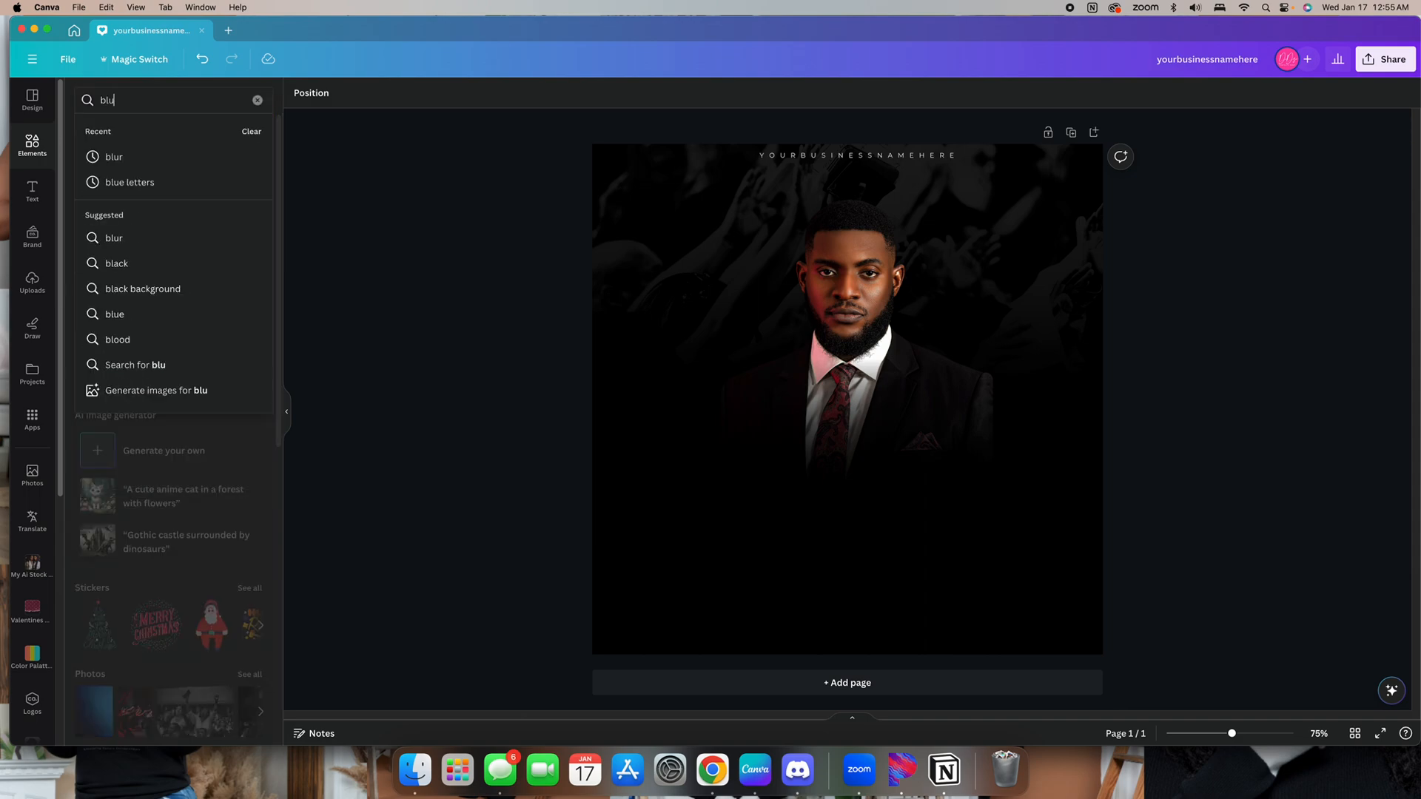
pyautogui.click(147, 166)
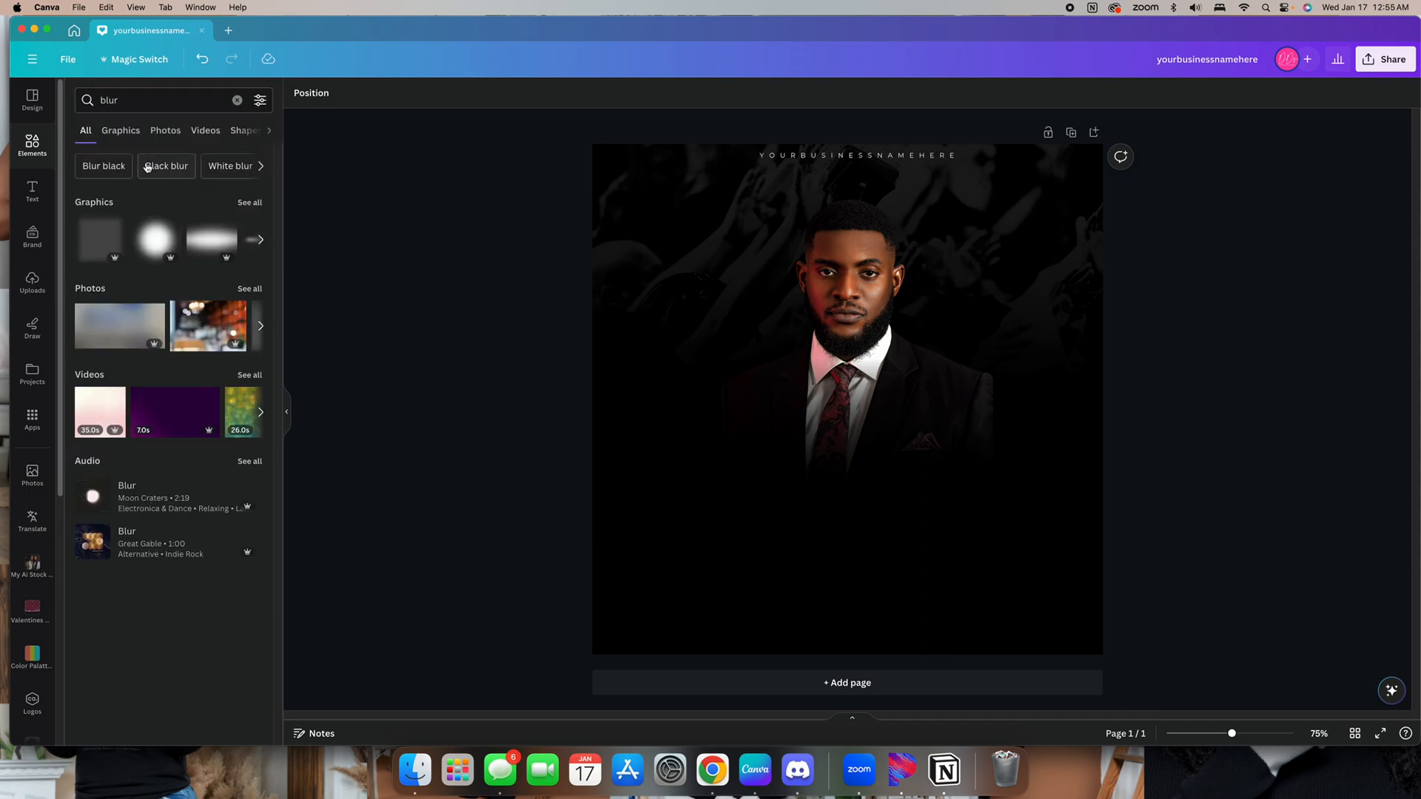
pyautogui.click(250, 202)
pyautogui.click(233, 353)
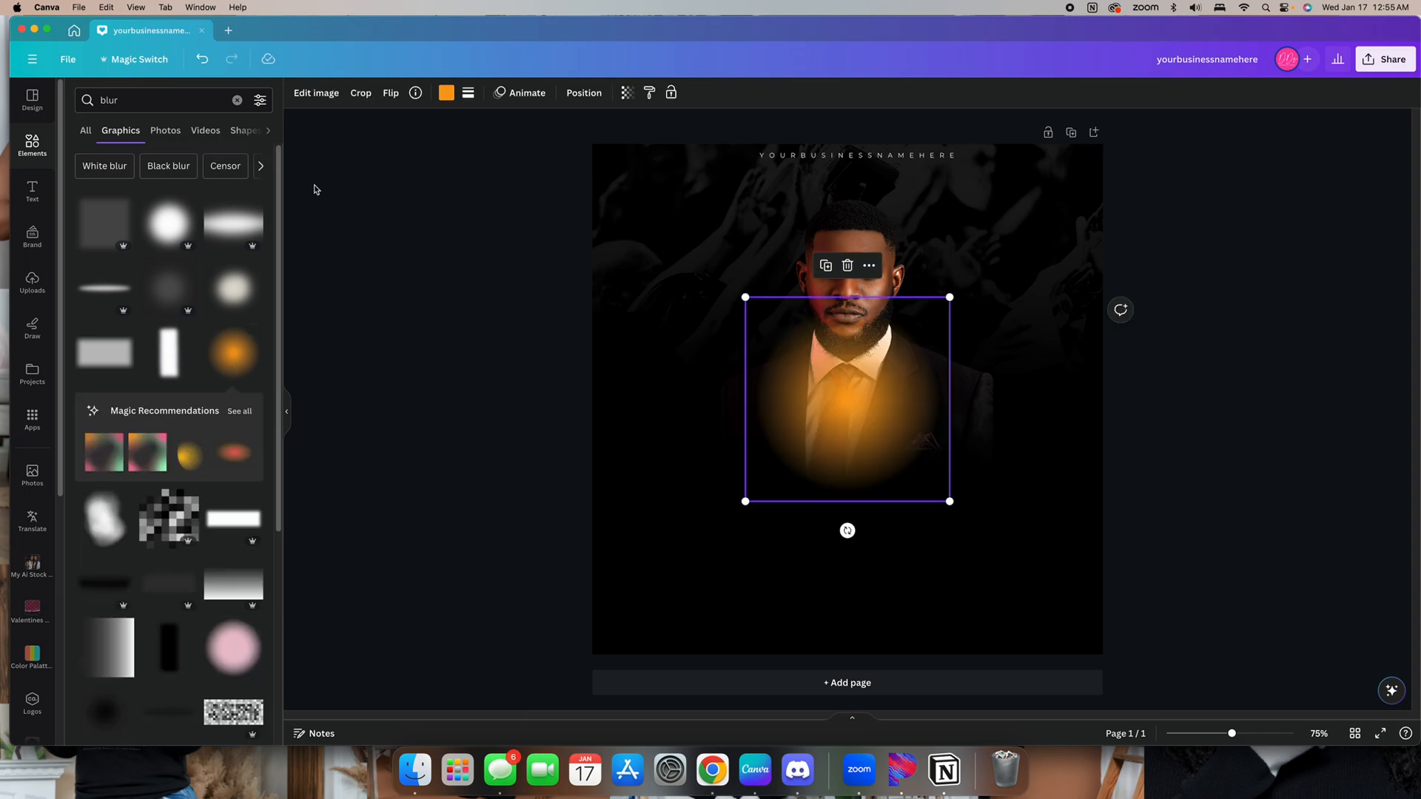
pyautogui.click(446, 92)
pyautogui.click(112, 170)
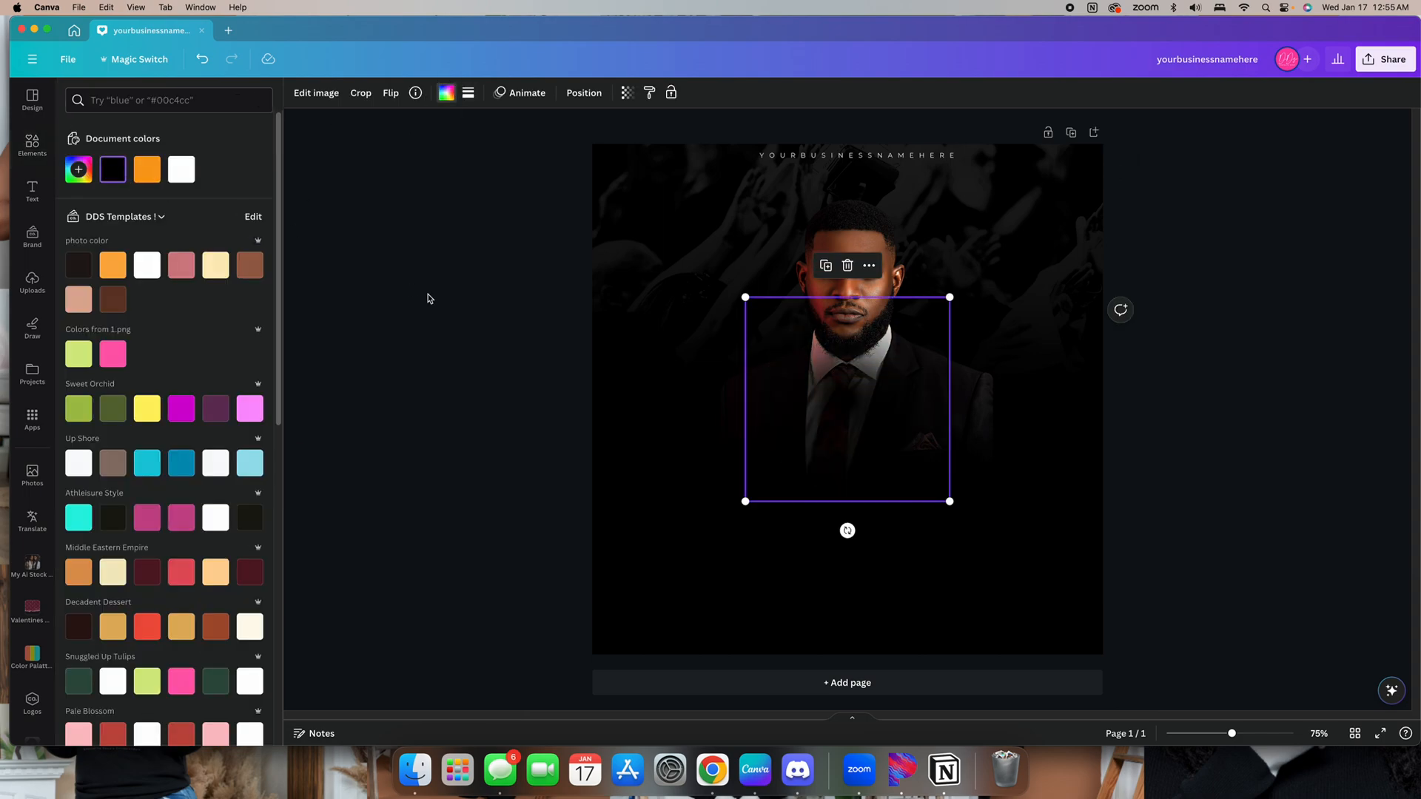
# Move and resize the black blur over the lower right corner of the pastor photo
pyautogui.moveTo(853, 409); pyautogui.dragTo(986, 400)
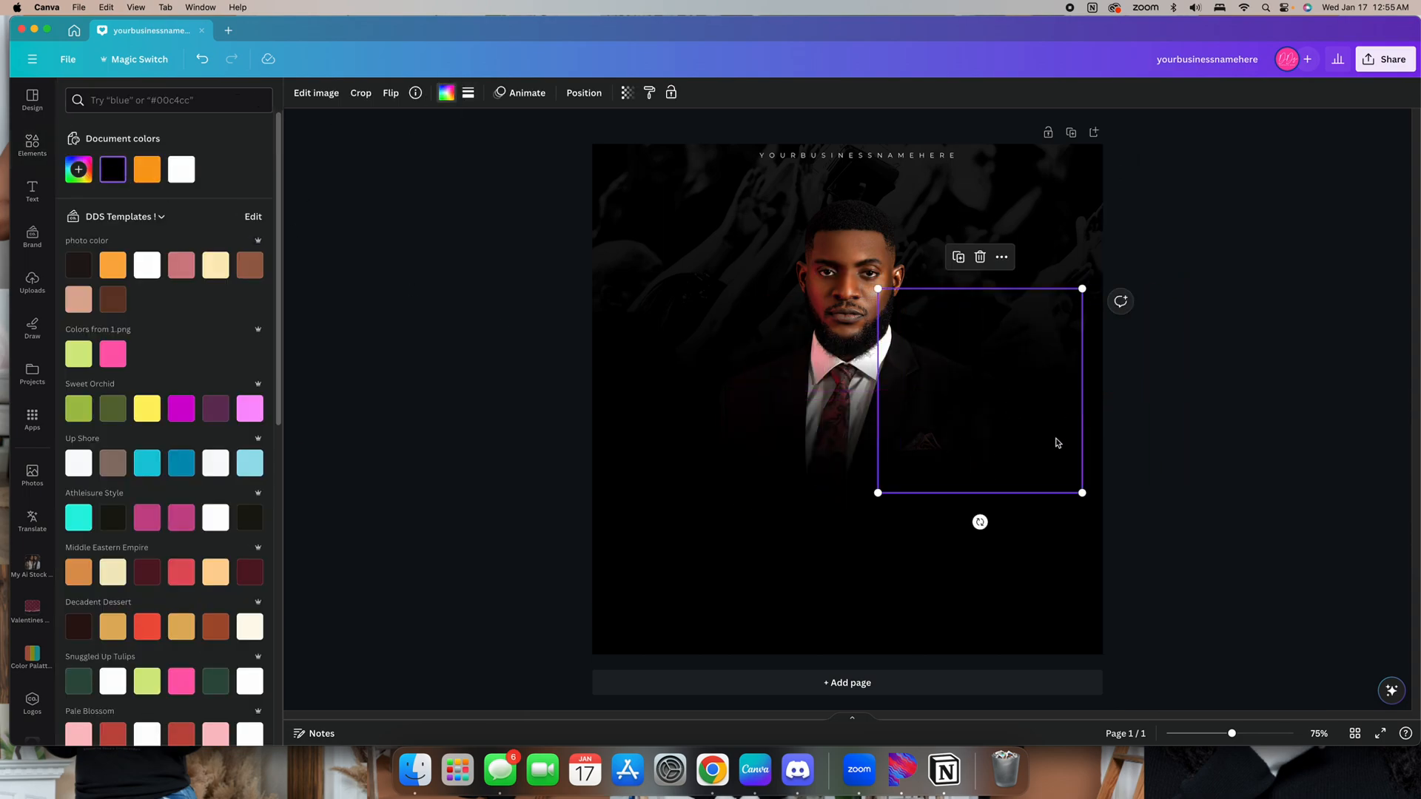
pyautogui.moveTo(1078, 492); pyautogui.dragTo(1059, 466)
pyautogui.moveTo(986, 356); pyautogui.dragTo(999, 375)
pyautogui.click(1167, 441)
pyautogui.click(992, 413)
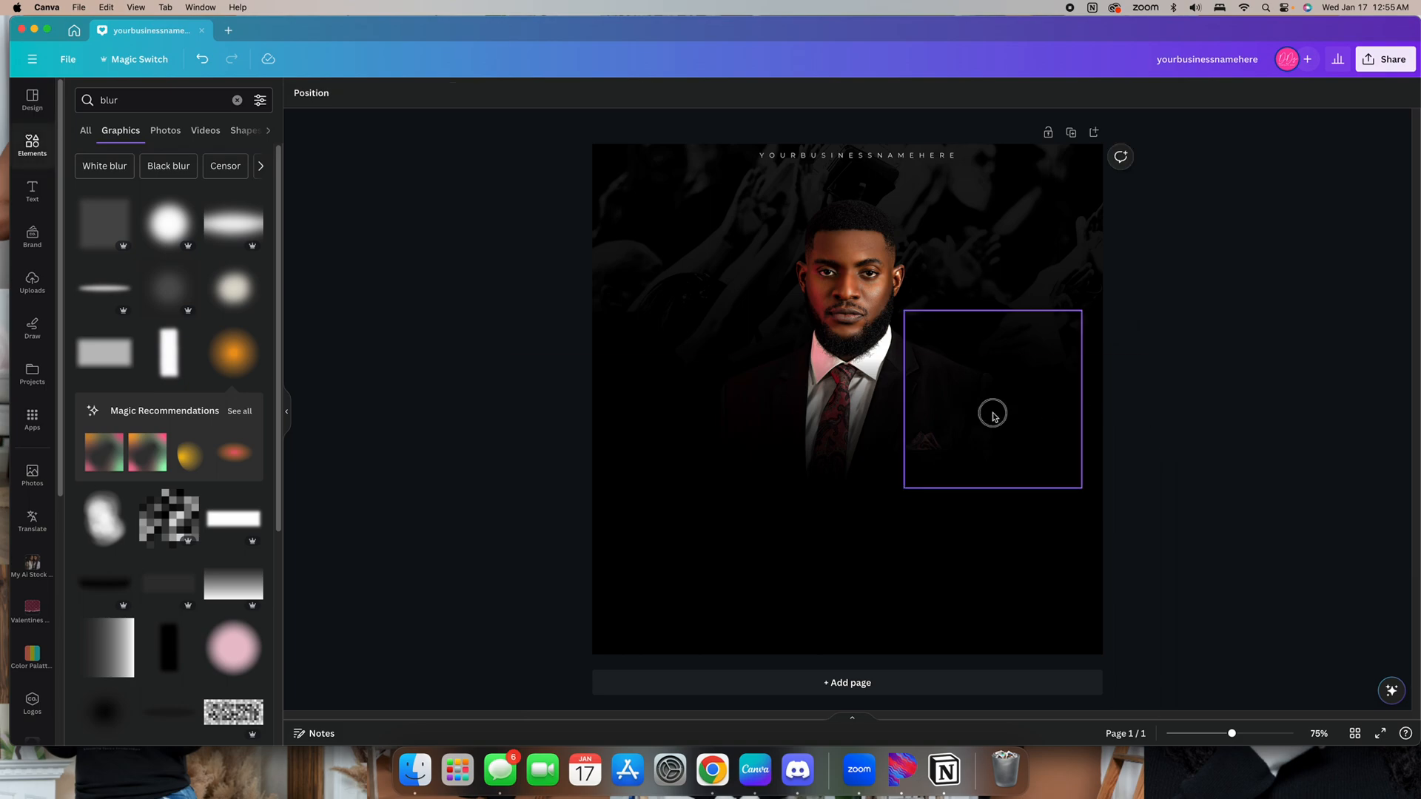
# Group the pastor photo together with the blur and gradient layers
pyautogui.click(581, 93)
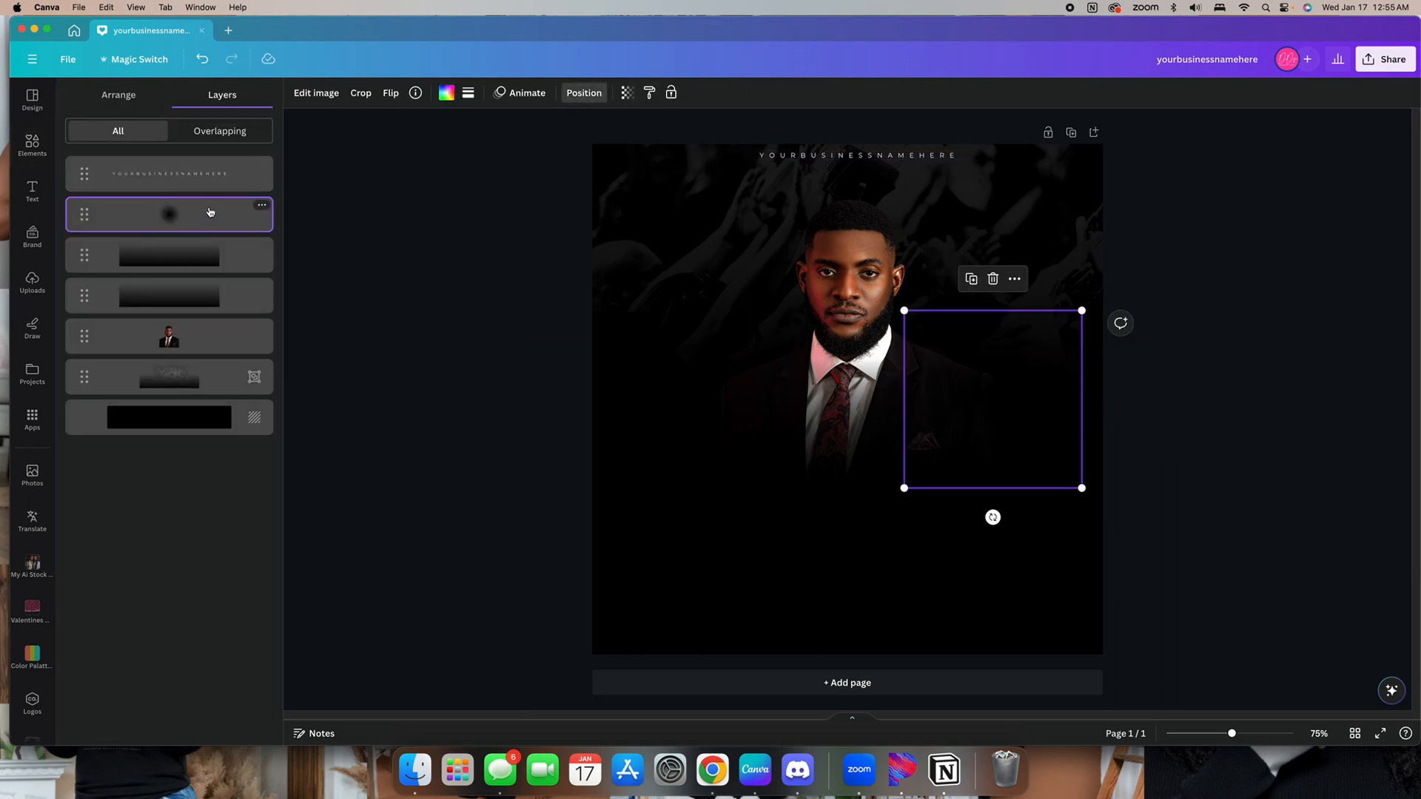
pyautogui.click(235, 341)
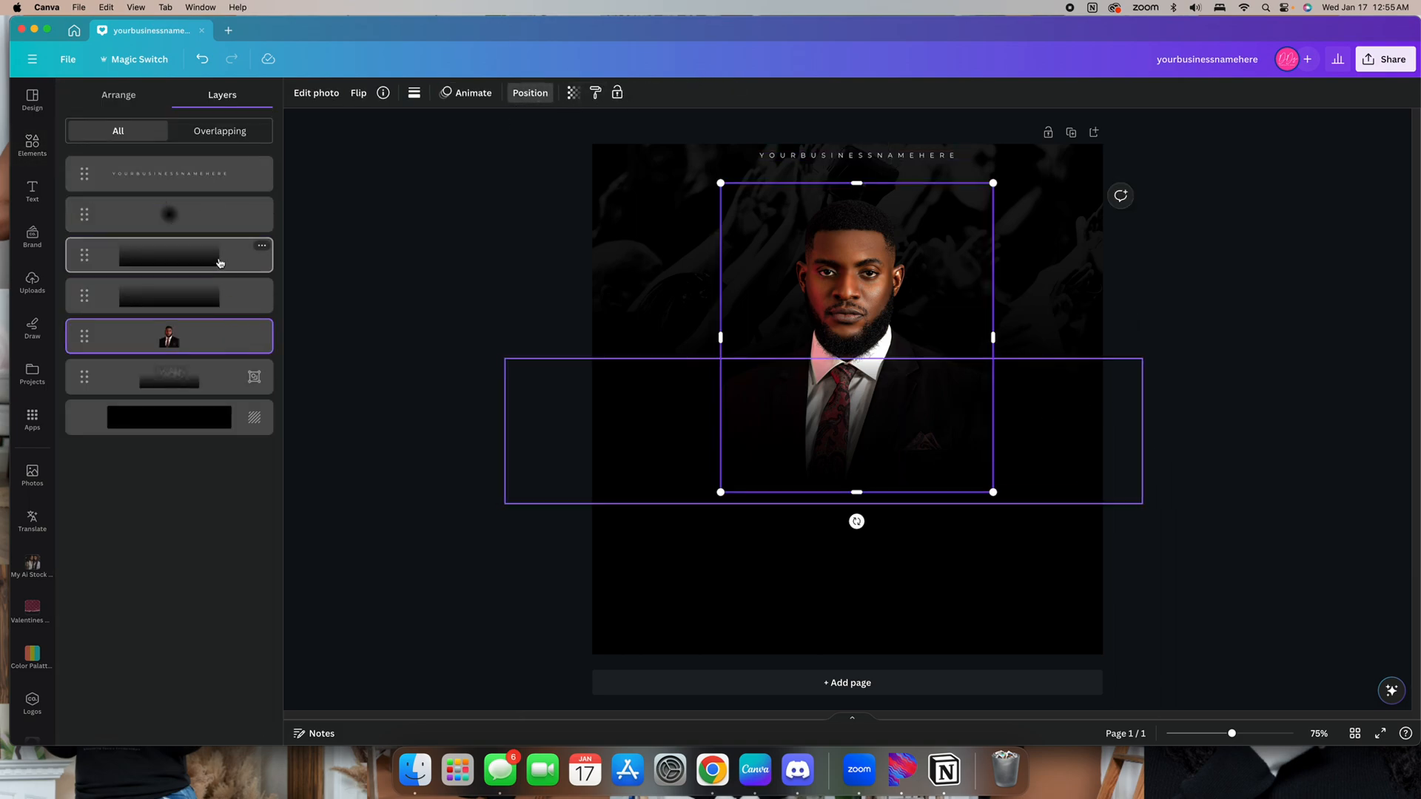
pyautogui.keyDown('shift'); pyautogui.click(215, 216); pyautogui.keyUp('shift')
pyautogui.click(789, 152)
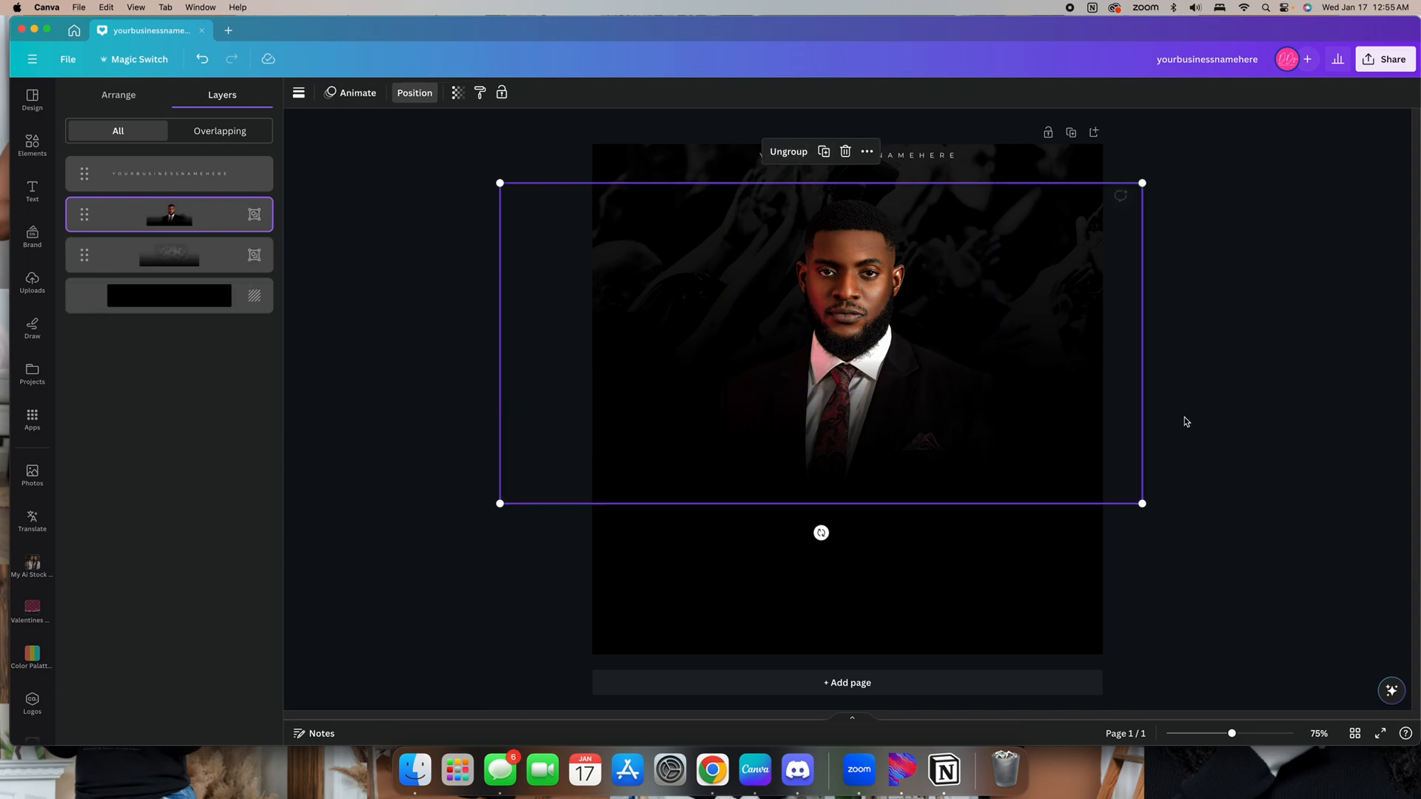
pyautogui.click(1220, 465)
# Add a heading text box reading pastors
pyautogui.click(33, 191)
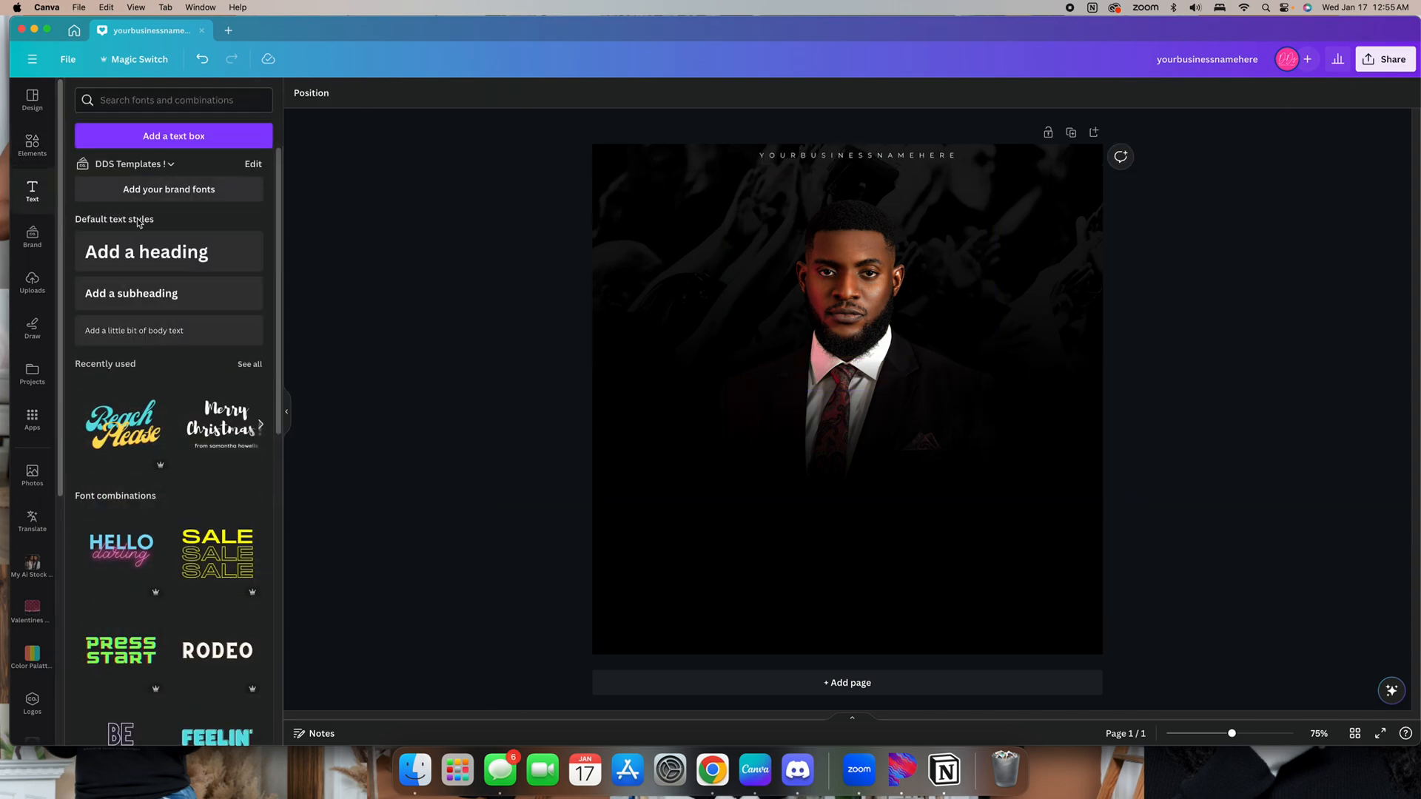
pyautogui.click(153, 269)
pyautogui.write('pastors')
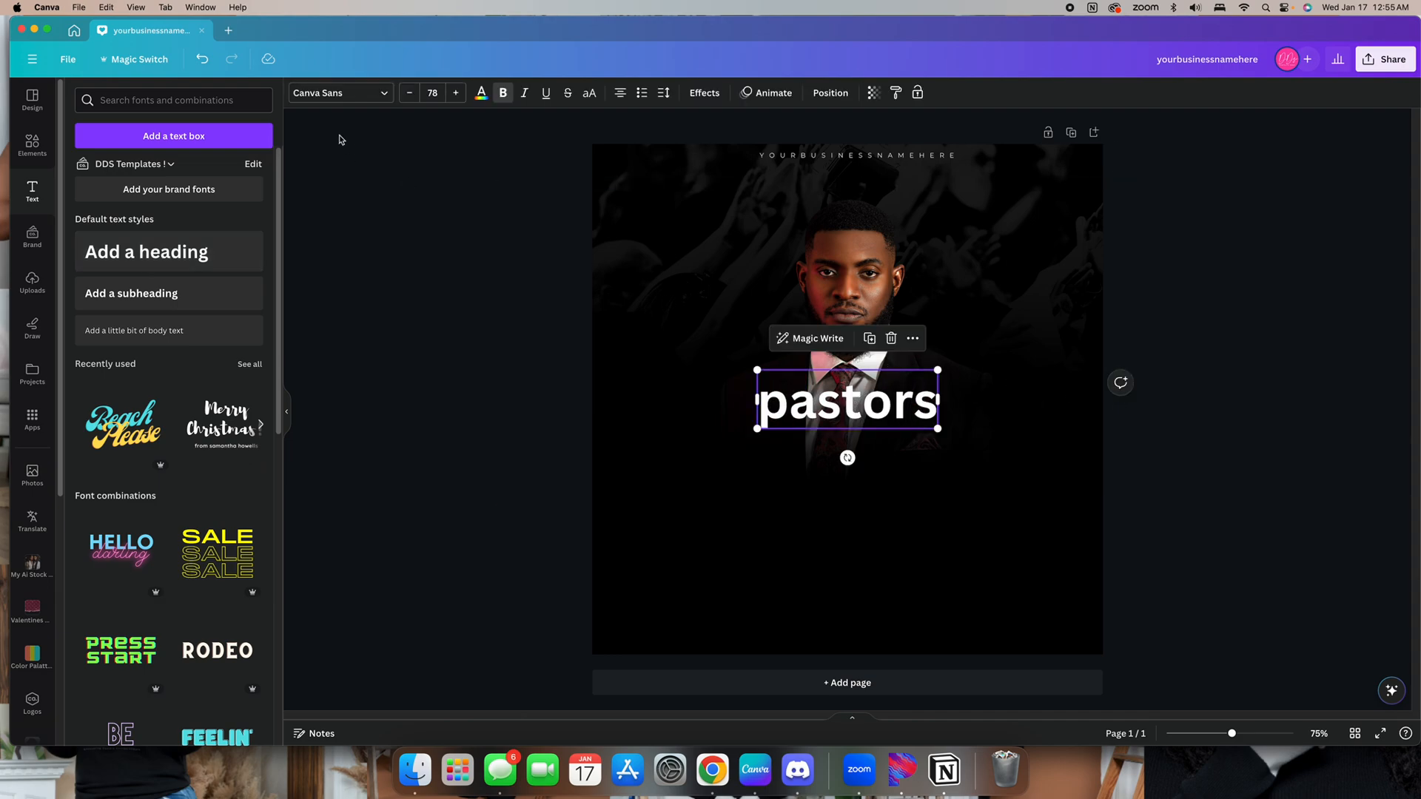
# Set the heading font to Heading Now 26 Bold, make it uppercase and enlarge it to size 182
pyautogui.click(326, 93)
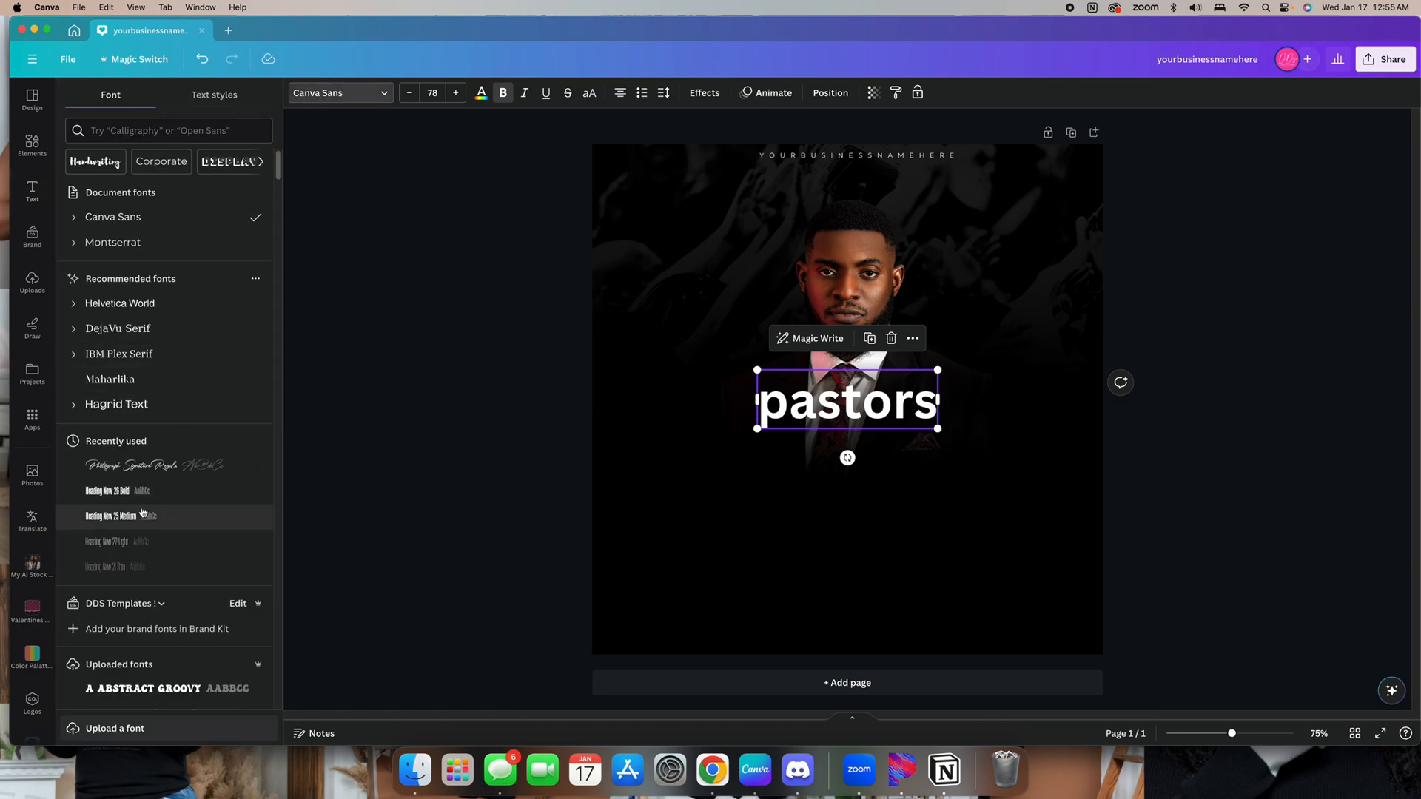
pyautogui.click(141, 492)
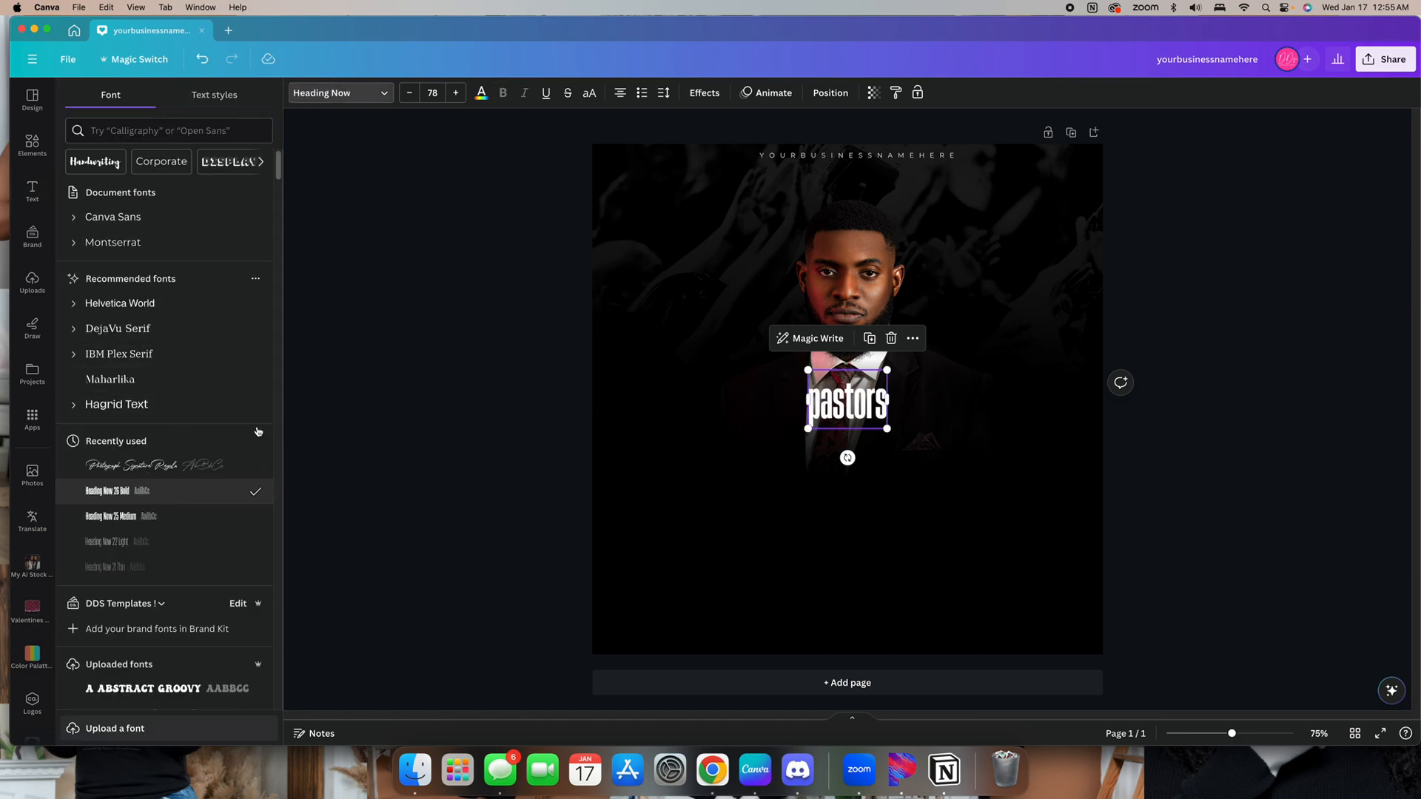
pyautogui.click(589, 93)
pyautogui.moveTo(889, 429); pyautogui.dragTo(1009, 507)
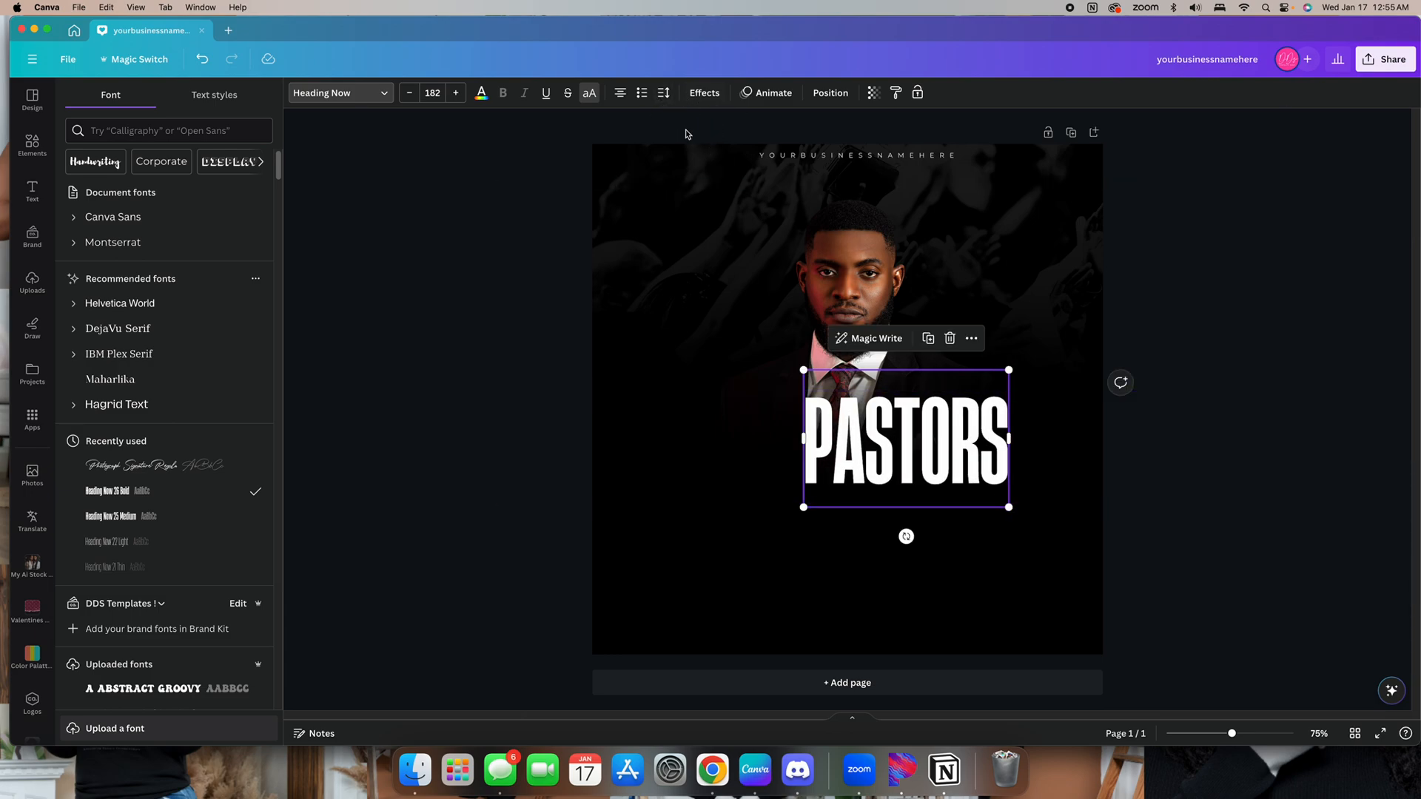
# Tighten the letter spacing of the PASTORS heading
pyautogui.click(664, 93)
pyautogui.click(693, 145)
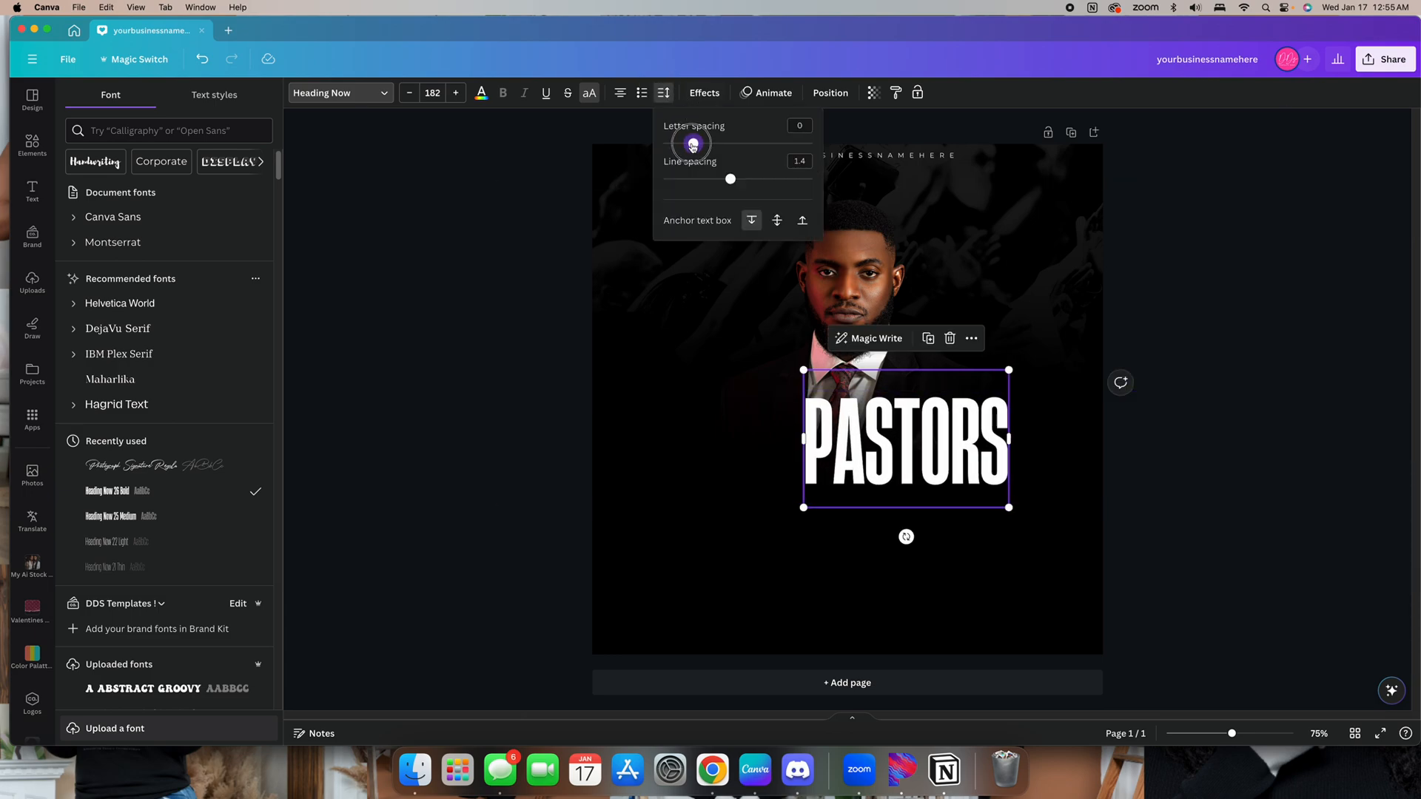
pyautogui.moveTo(690, 145); pyautogui.dragTo(689, 144)
pyautogui.click(1249, 393)
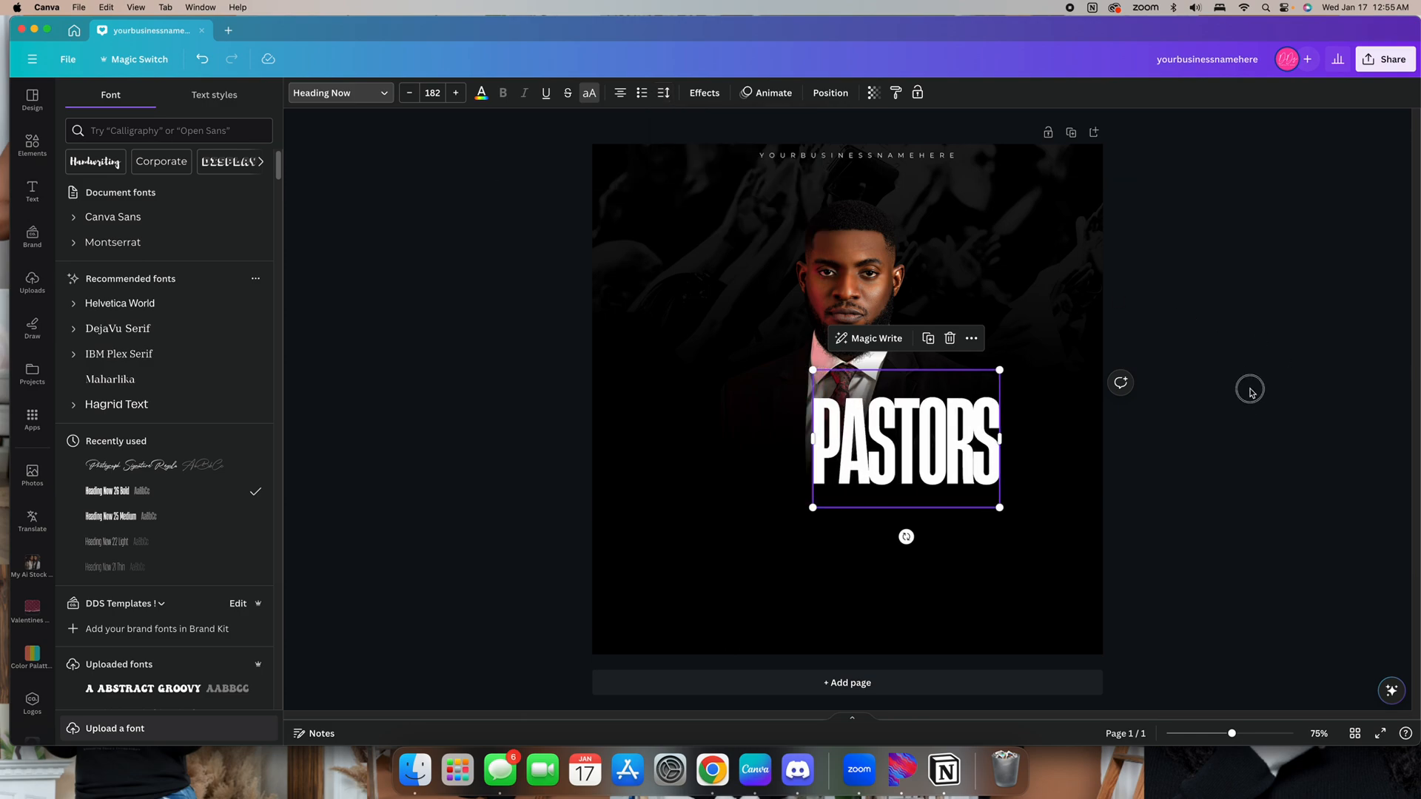
# Move the PASTORS heading up over the pastor's head and enlarge it to size 245
pyautogui.moveTo(875, 461); pyautogui.dragTo(816, 305)
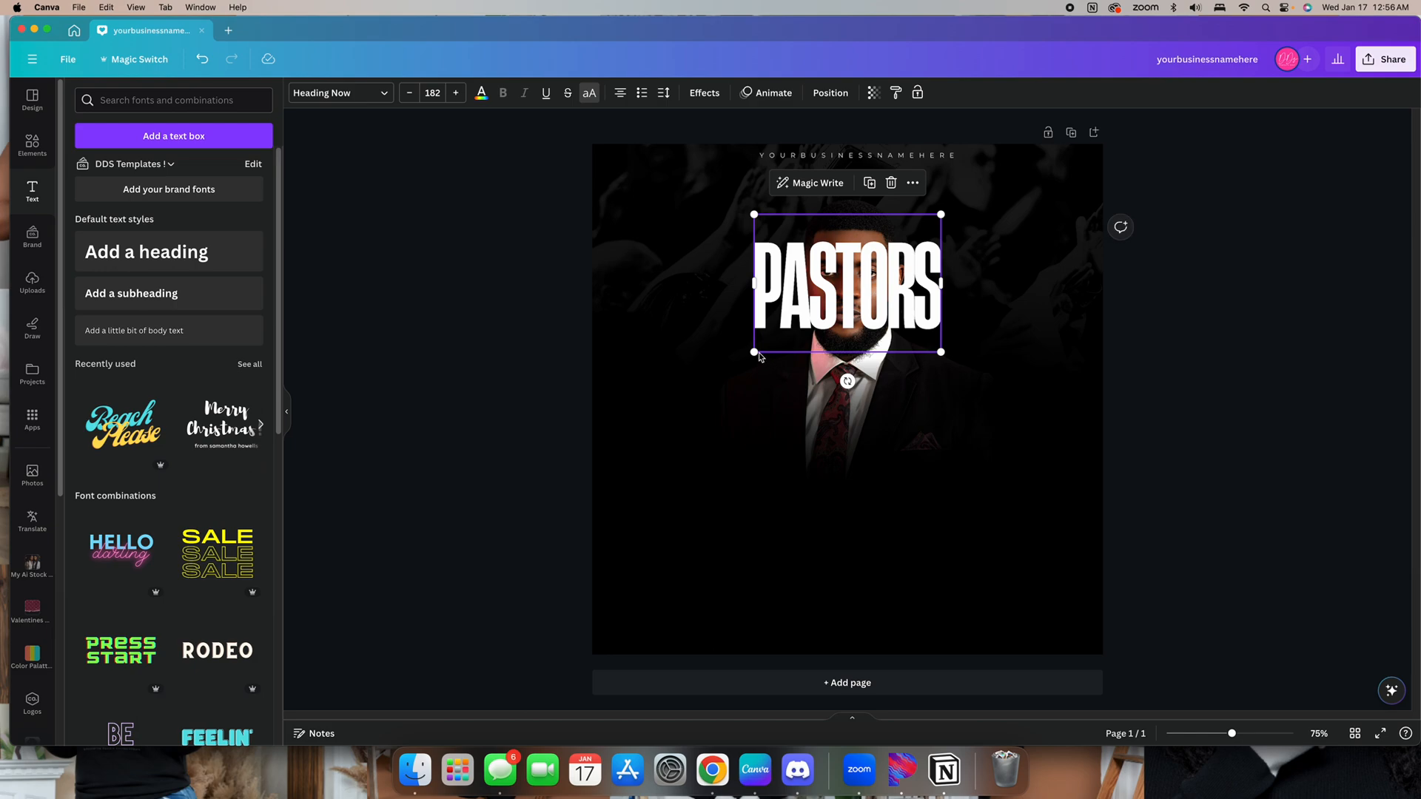
pyautogui.moveTo(758, 357); pyautogui.dragTo(722, 375)
pyautogui.moveTo(862, 293); pyautogui.dragTo(880, 282)
pyautogui.moveTo(959, 358); pyautogui.dragTo(991, 376)
pyautogui.moveTo(888, 281); pyautogui.dragTo(879, 281)
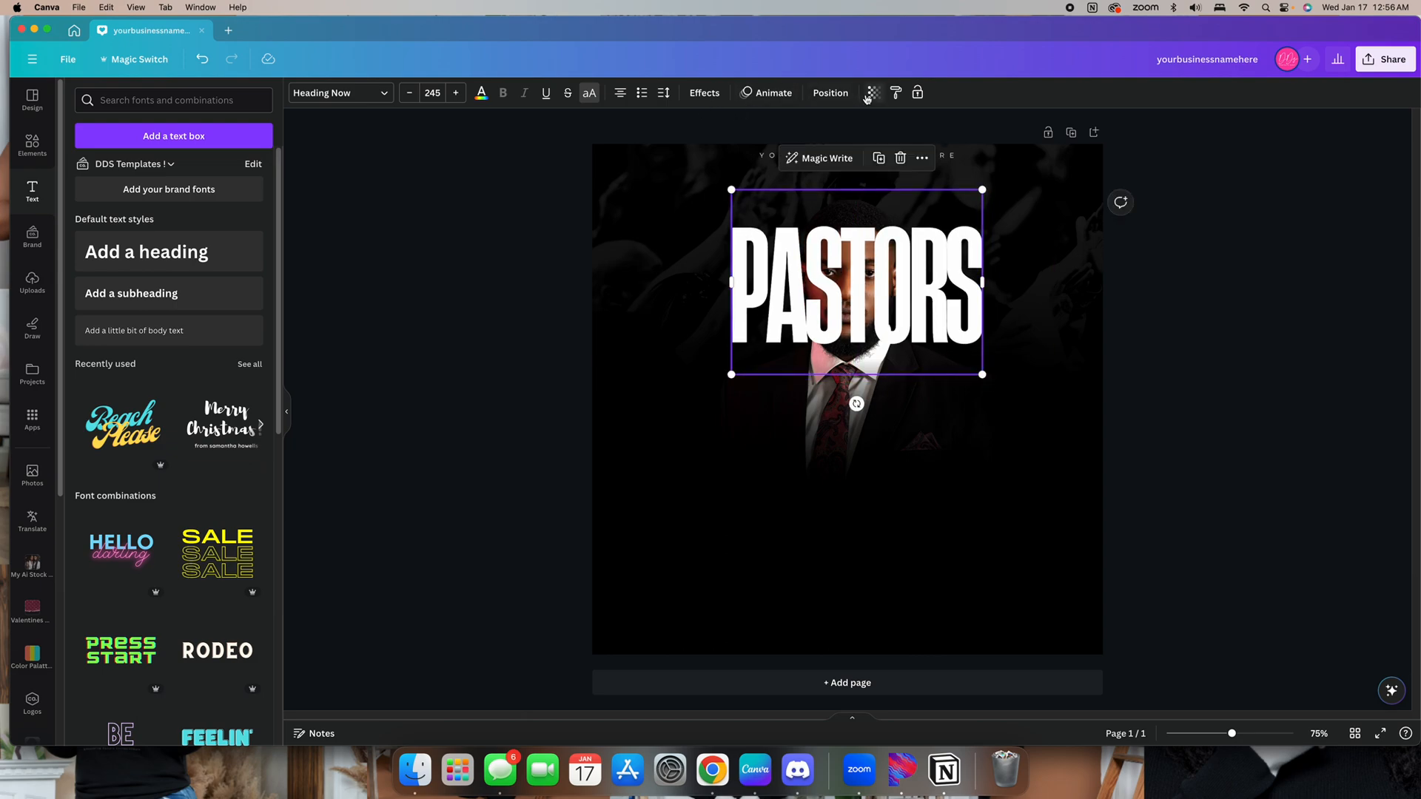
# Place the PASTORS heading behind the photo group and enlarge it to size 265 at the top of the page
pyautogui.click(830, 93)
pyautogui.moveTo(229, 188); pyautogui.dragTo(227, 268)
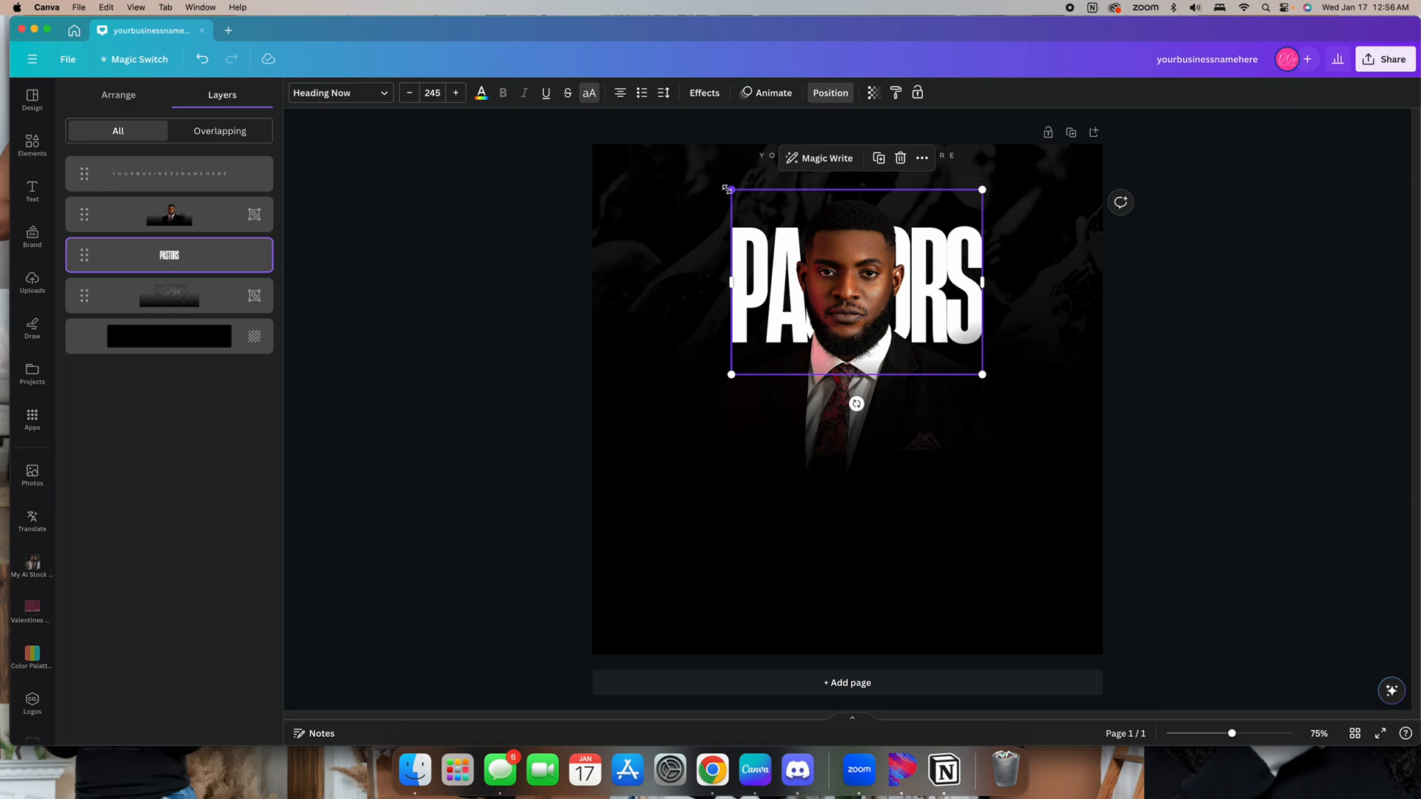
pyautogui.moveTo(731, 189); pyautogui.dragTo(723, 146)
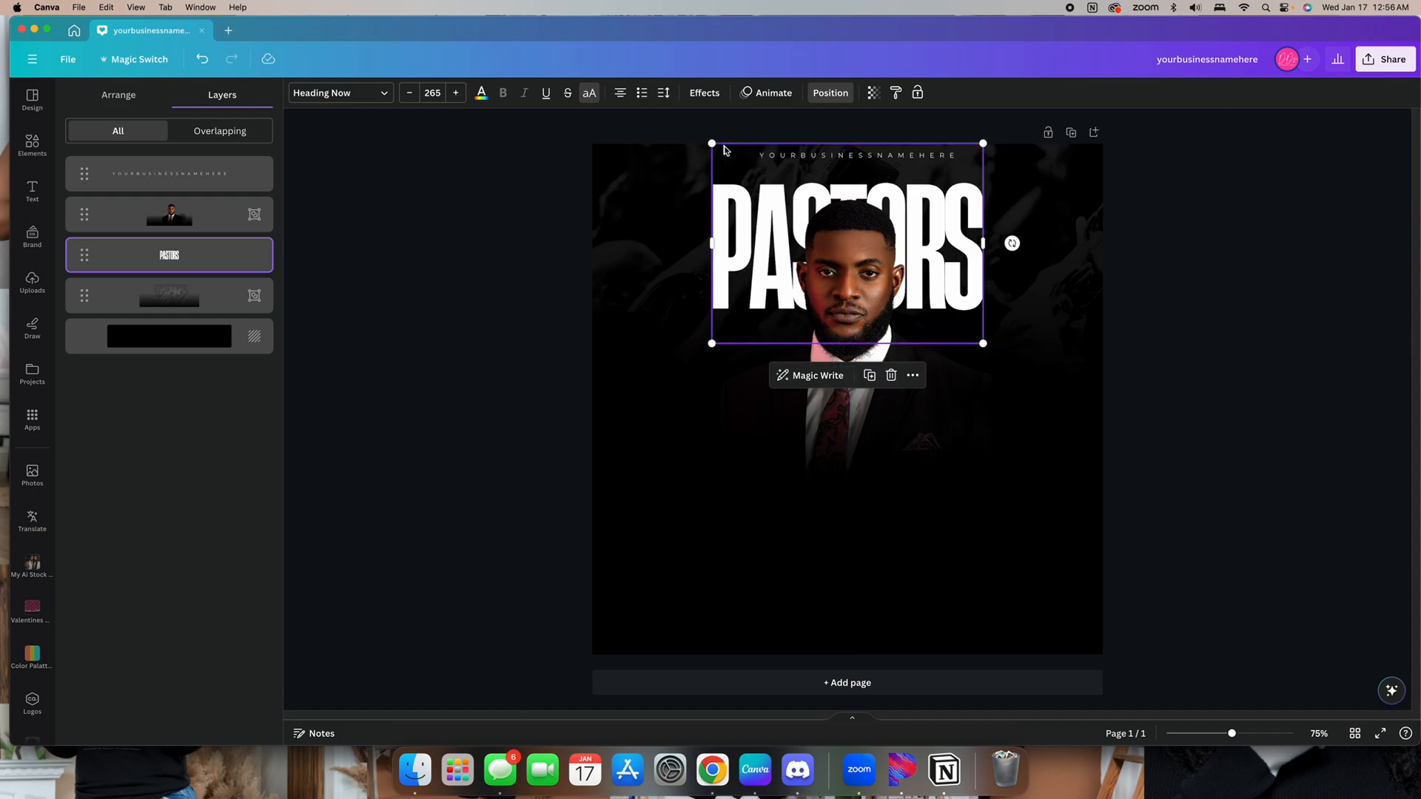
# Duplicate the heading, change the copy to APPRECIATION and position it just below PASTORS
pyautogui.click(868, 375)
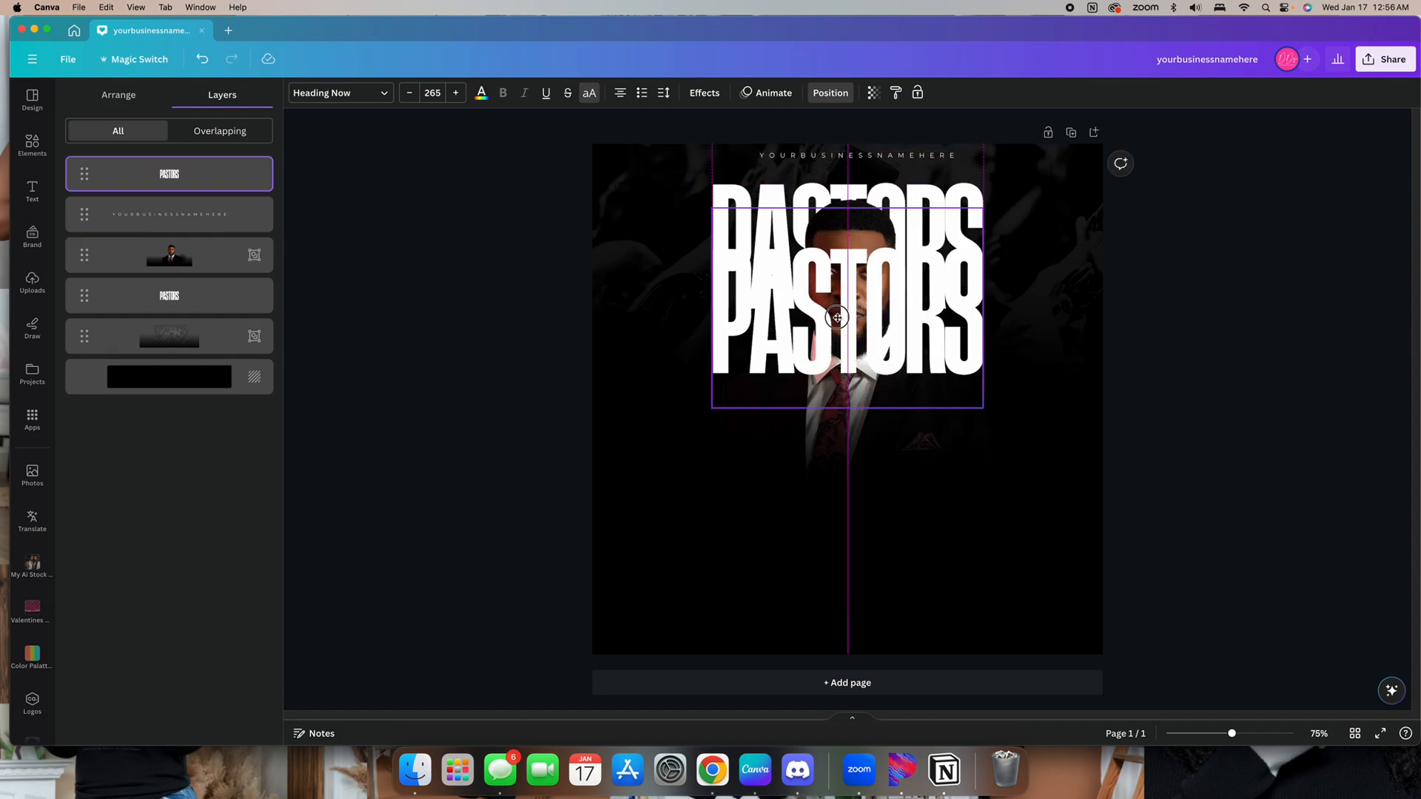
pyautogui.doubleClick(838, 318)
pyautogui.write('APPR')
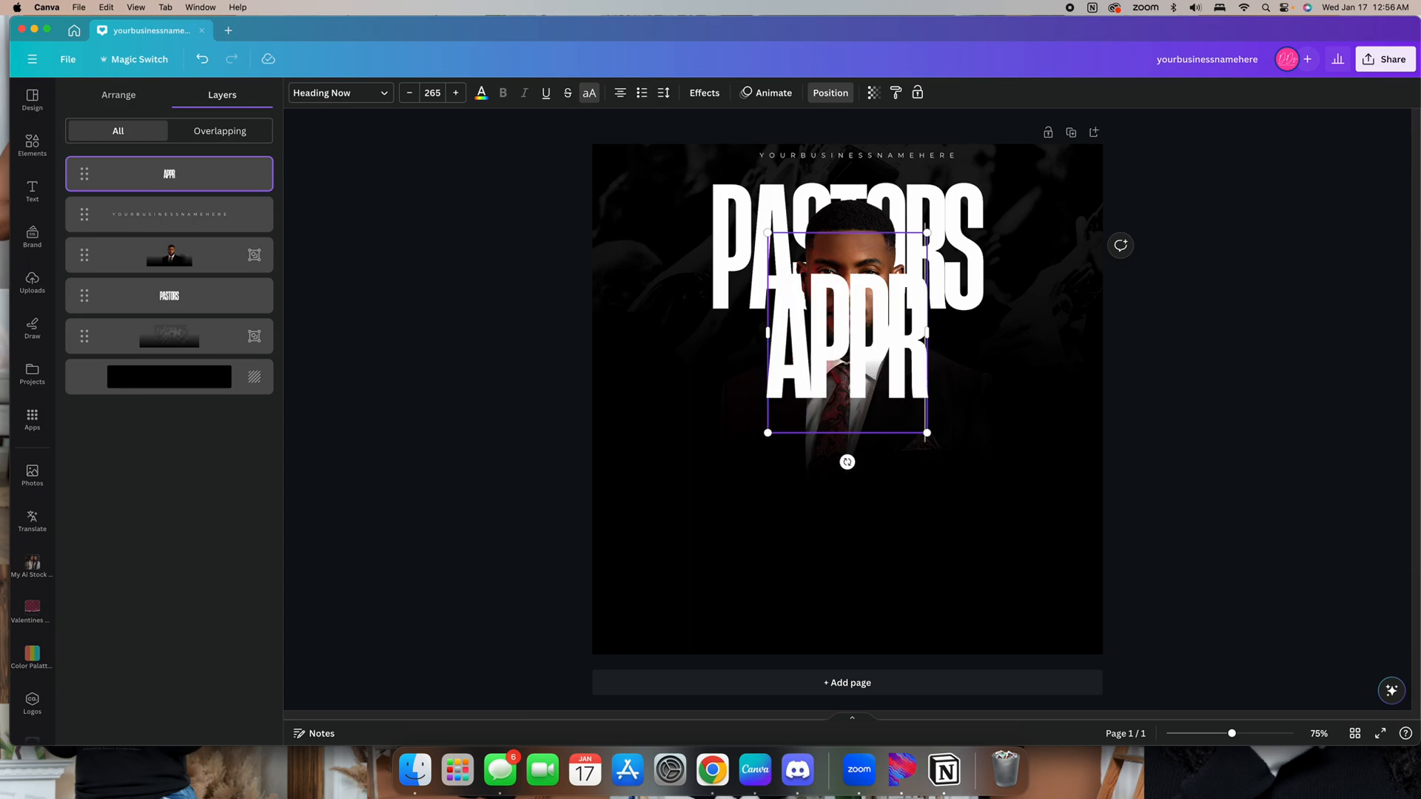
pyautogui.write('ECIATE')
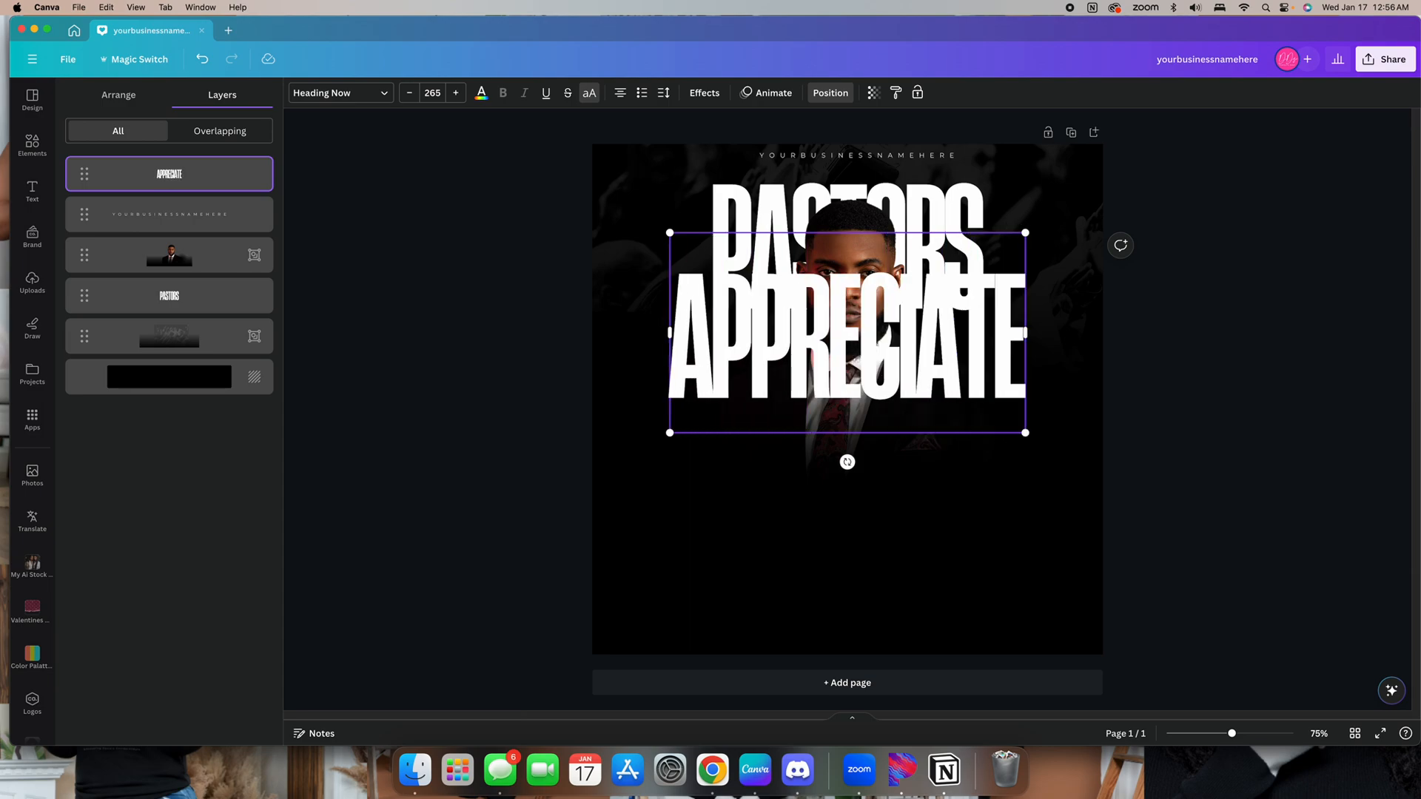
pyautogui.press('BackSpace')
pyautogui.write('ION')
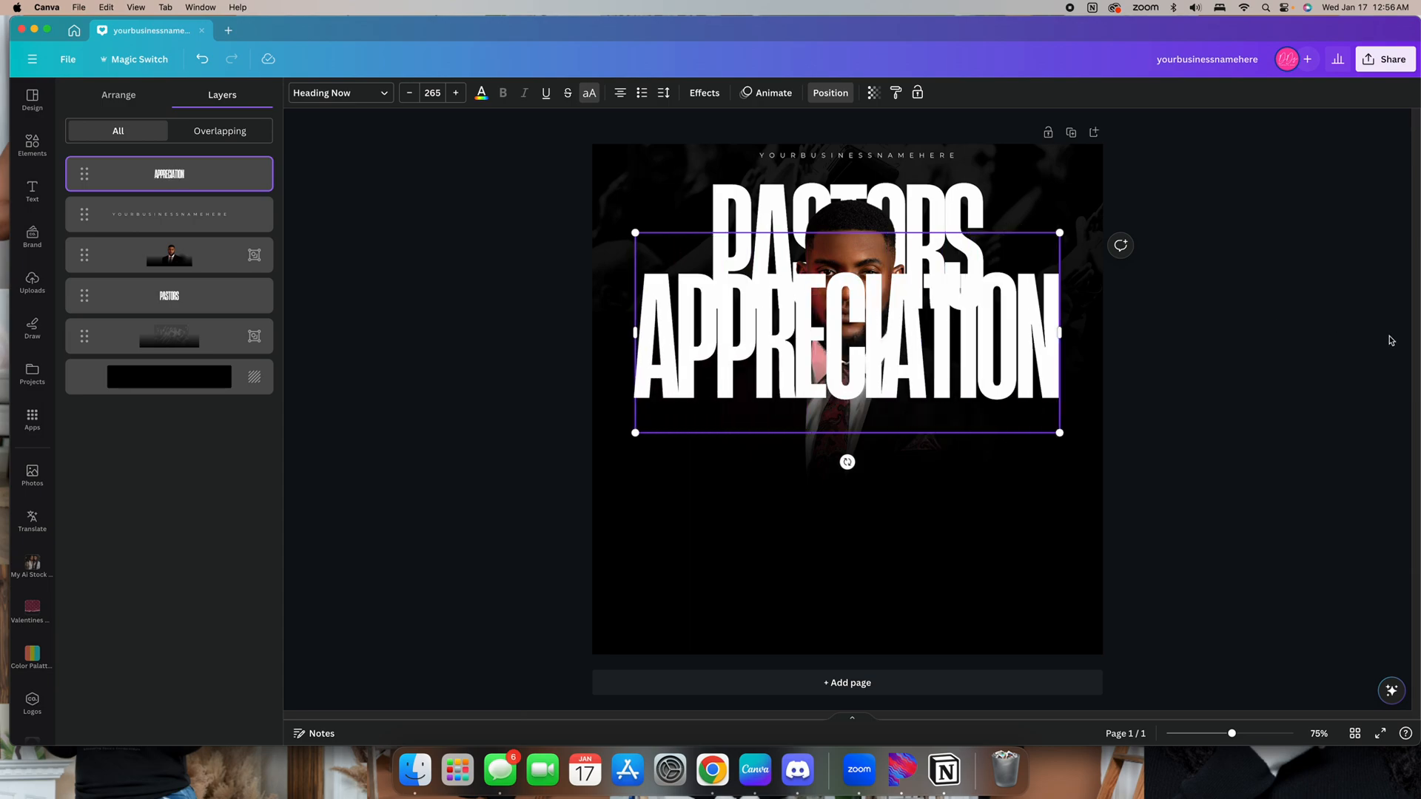
pyautogui.click(1390, 340)
pyautogui.moveTo(1031, 348); pyautogui.dragTo(1036, 387)
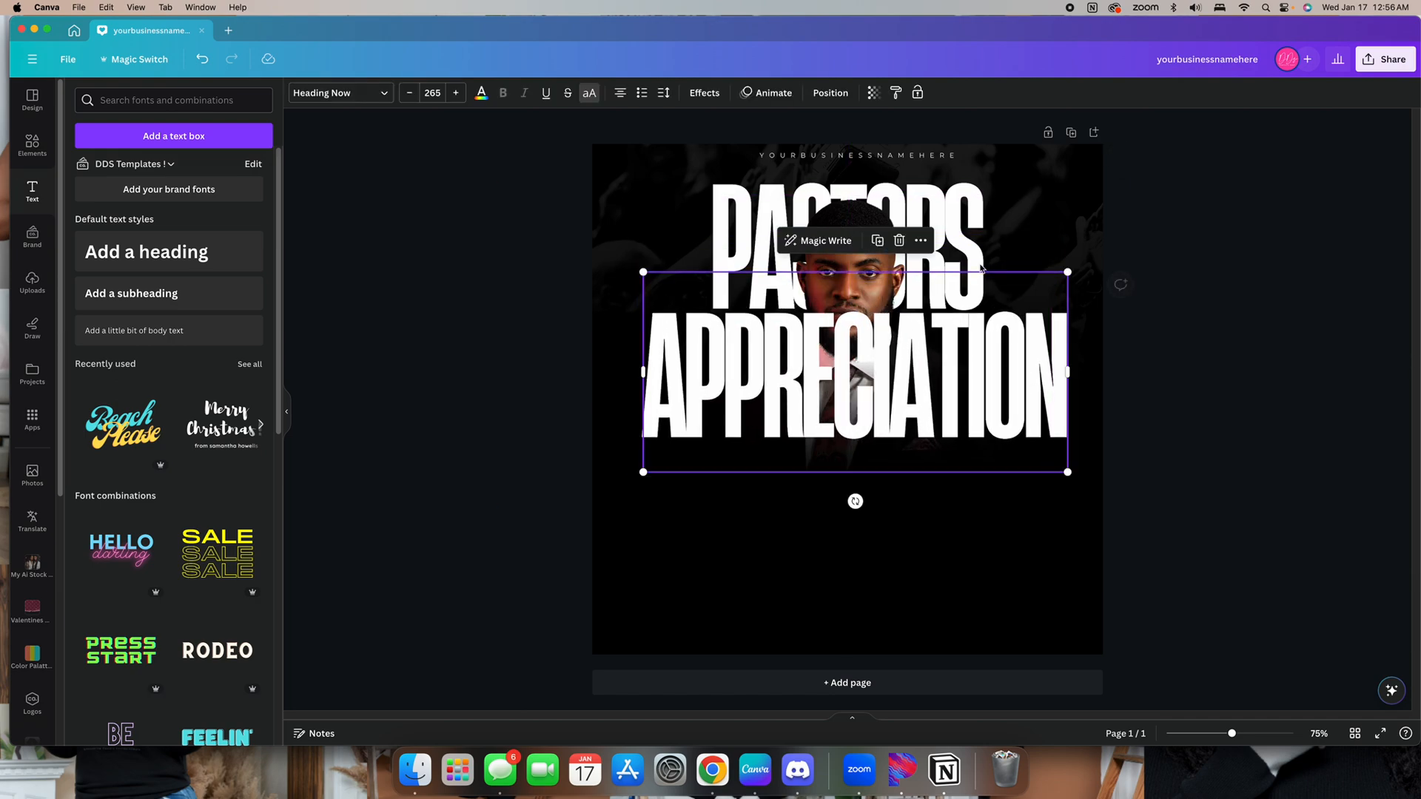
# Move the APPRECIATION heading behind the pastor photo group in the layer order
pyautogui.click(827, 96)
pyautogui.moveTo(229, 174); pyautogui.dragTo(247, 277)
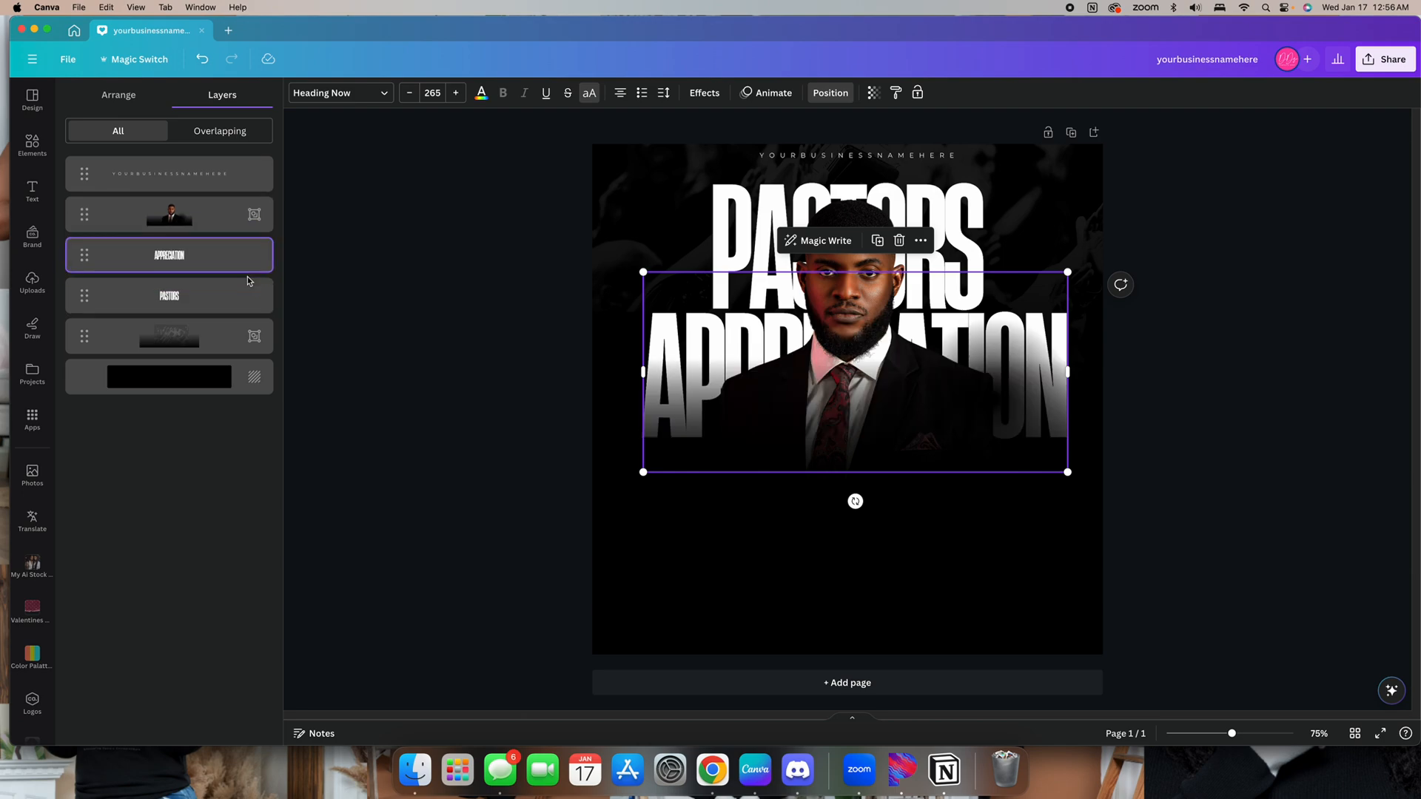
pyautogui.click(1230, 456)
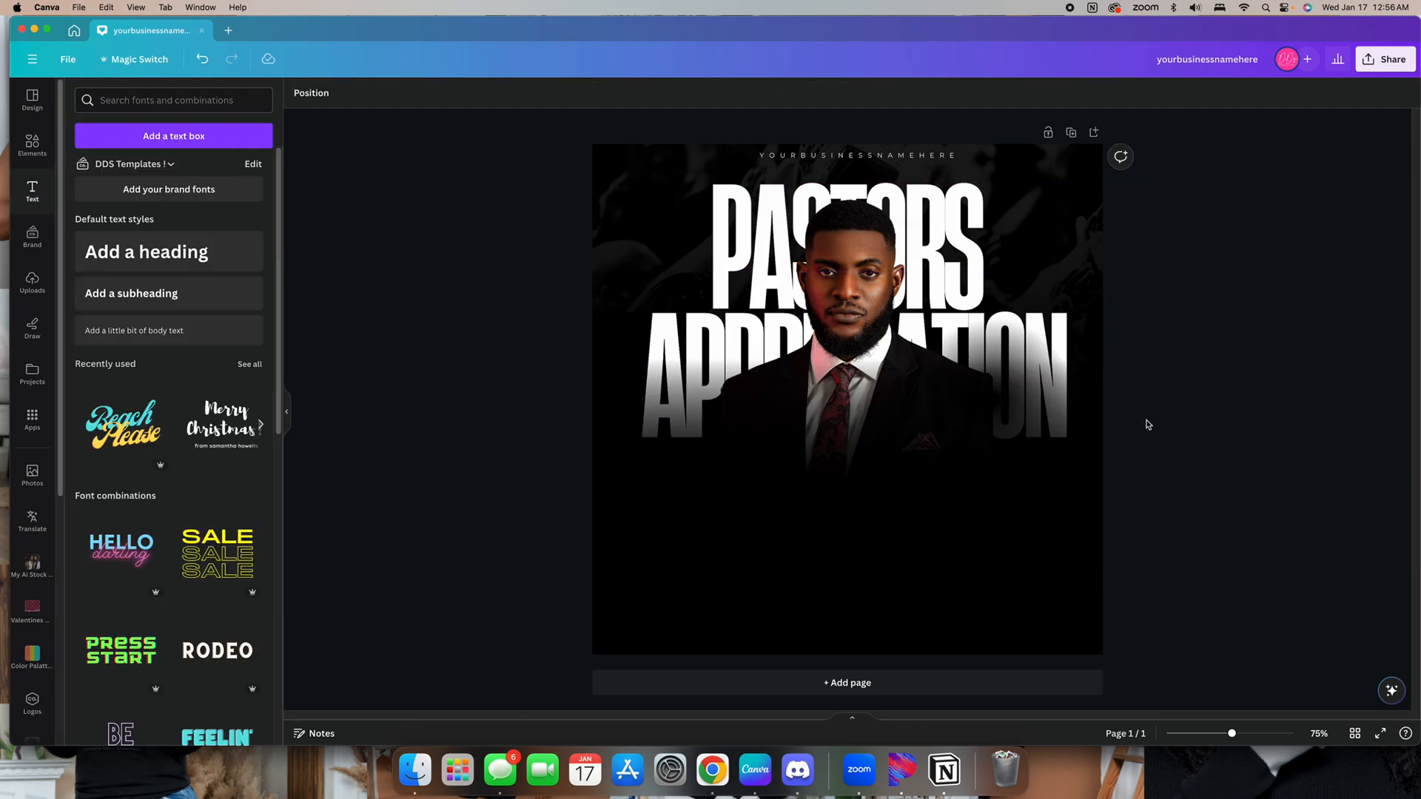
# Ungroup the pastor photo group and delete its small blur element
pyautogui.click(1046, 331)
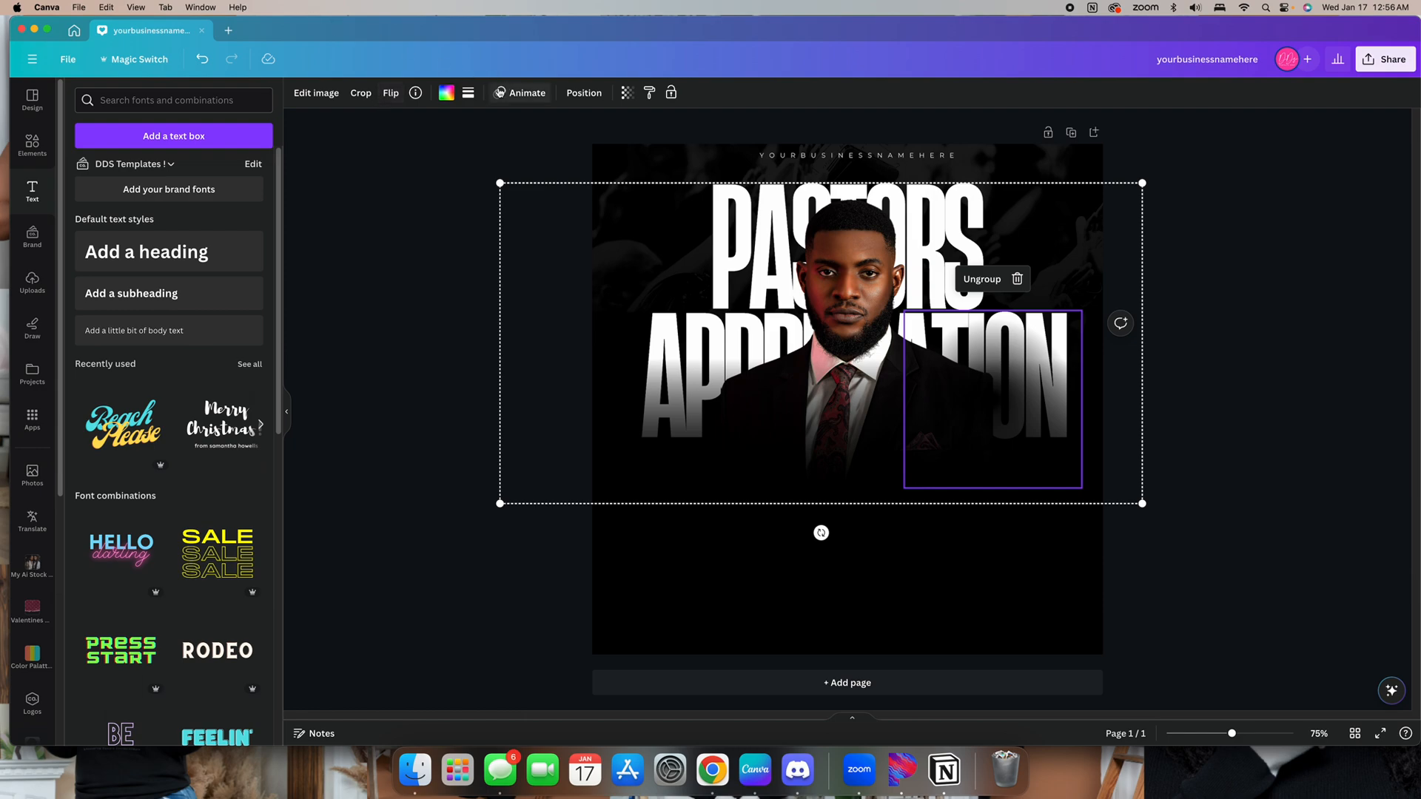
pyautogui.click(577, 94)
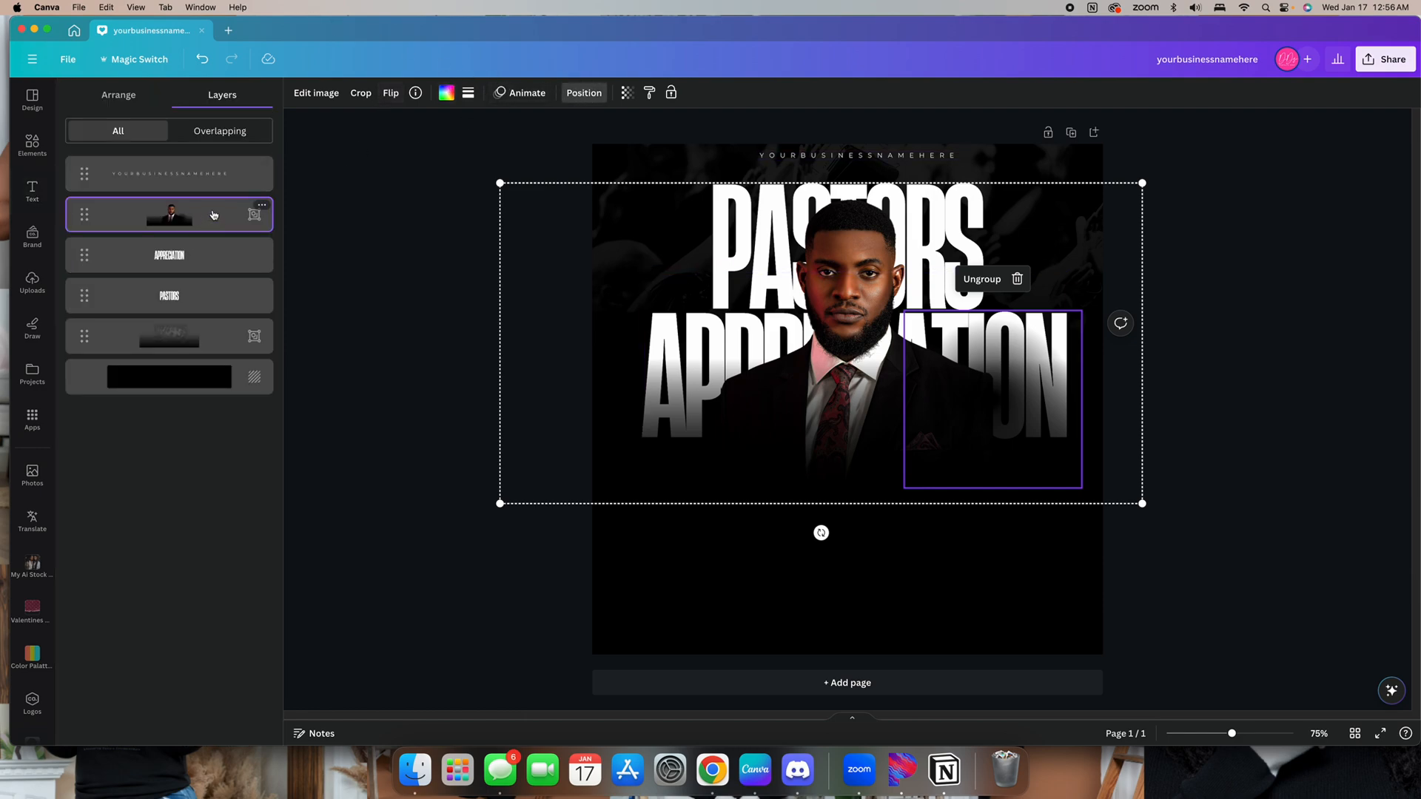
pyautogui.rightClick(214, 211)
pyautogui.click(301, 424)
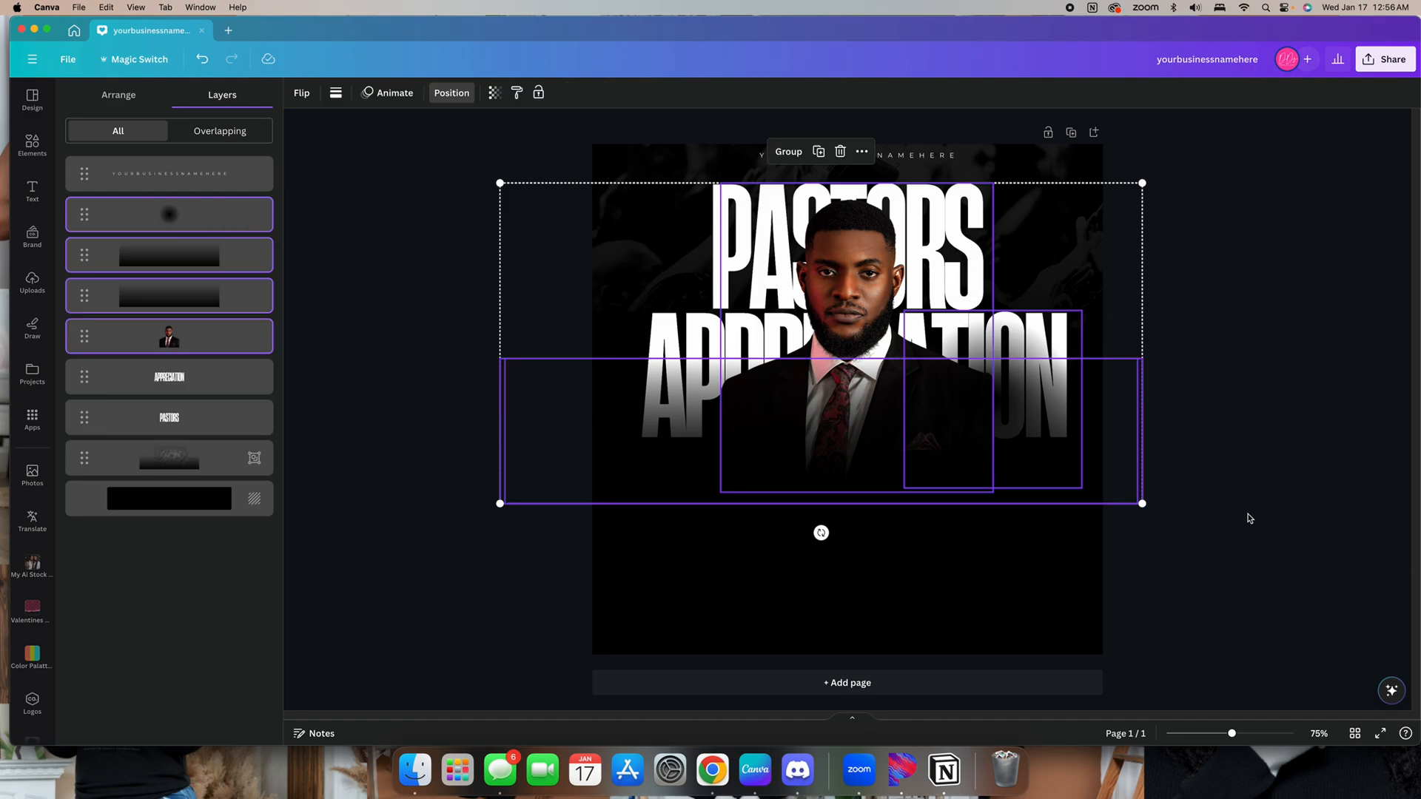
pyautogui.click(1249, 518)
pyautogui.click(1010, 403)
pyautogui.press('Delete')
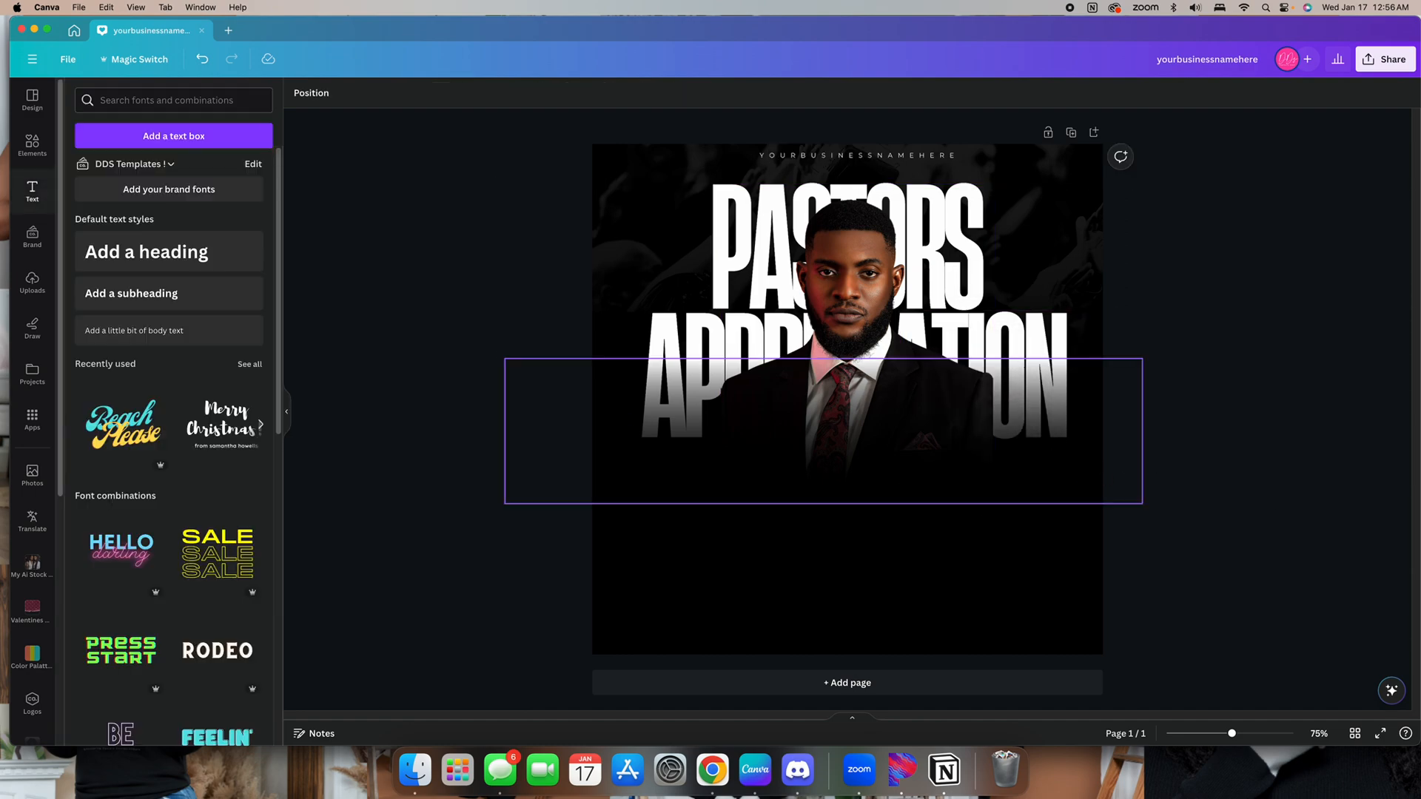
# Try scaling the photo and APPRECIATION heading down together, and undo the resize
pyautogui.click(761, 317)
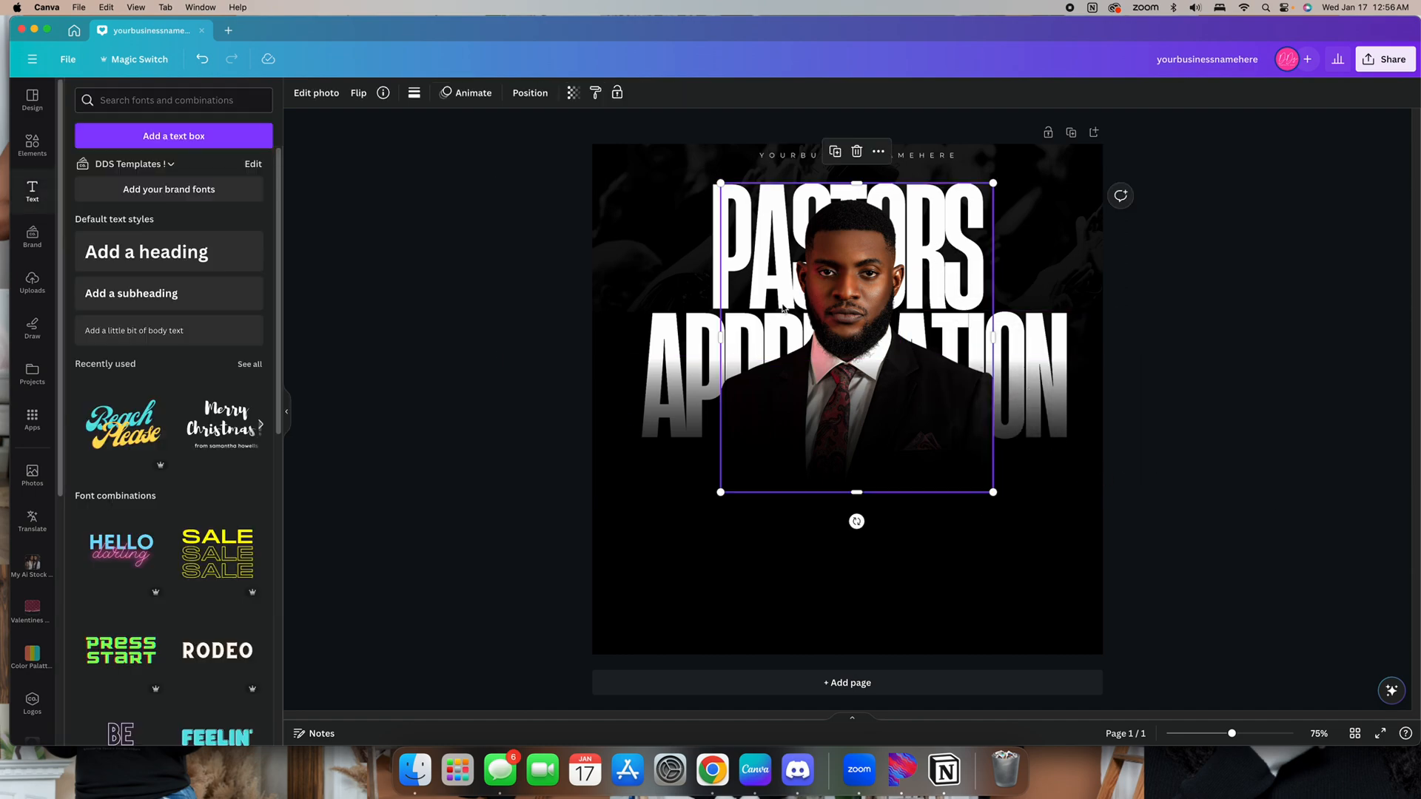
pyautogui.keyDown('shift'); pyautogui.click(1029, 374); pyautogui.keyUp('shift')
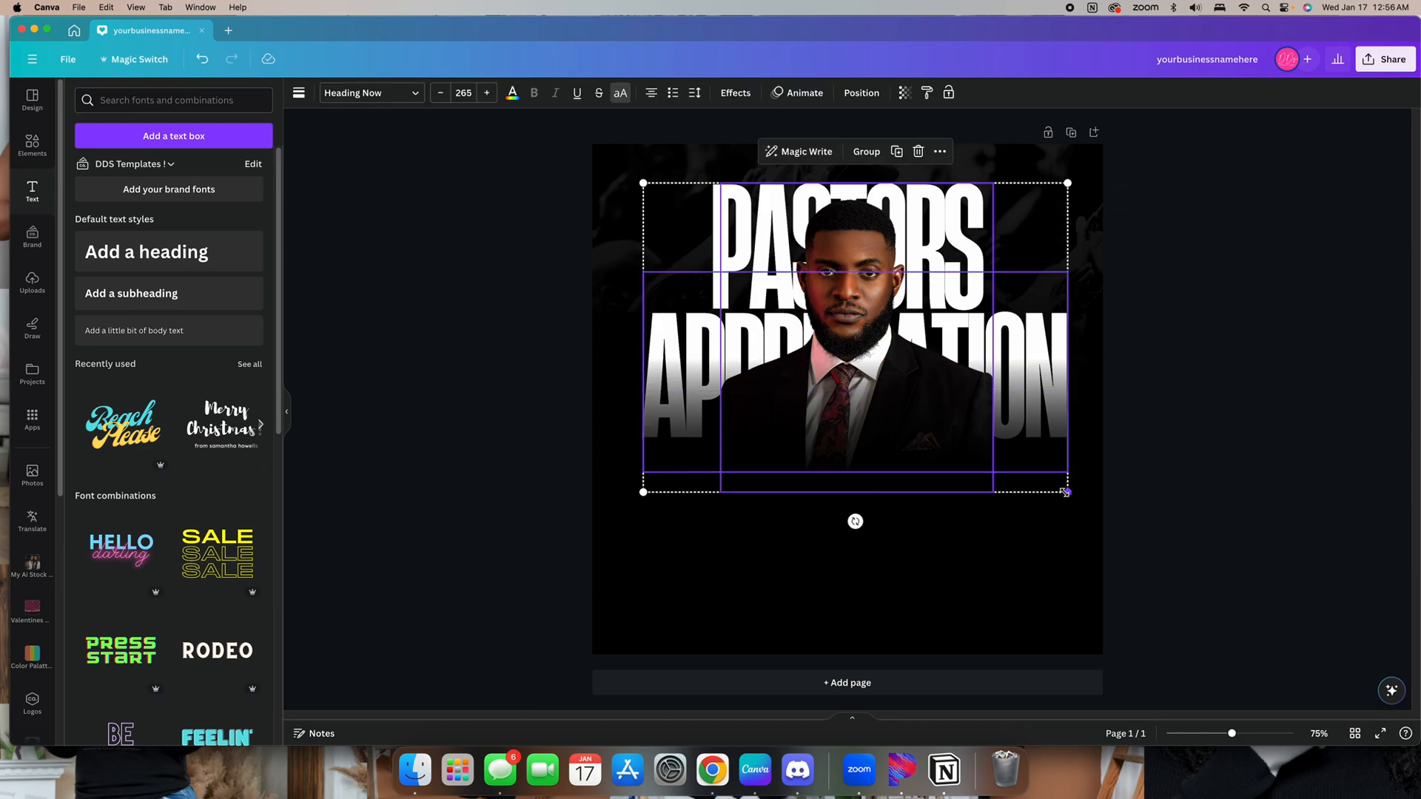
pyautogui.moveTo(1066, 491); pyautogui.dragTo(1044, 444)
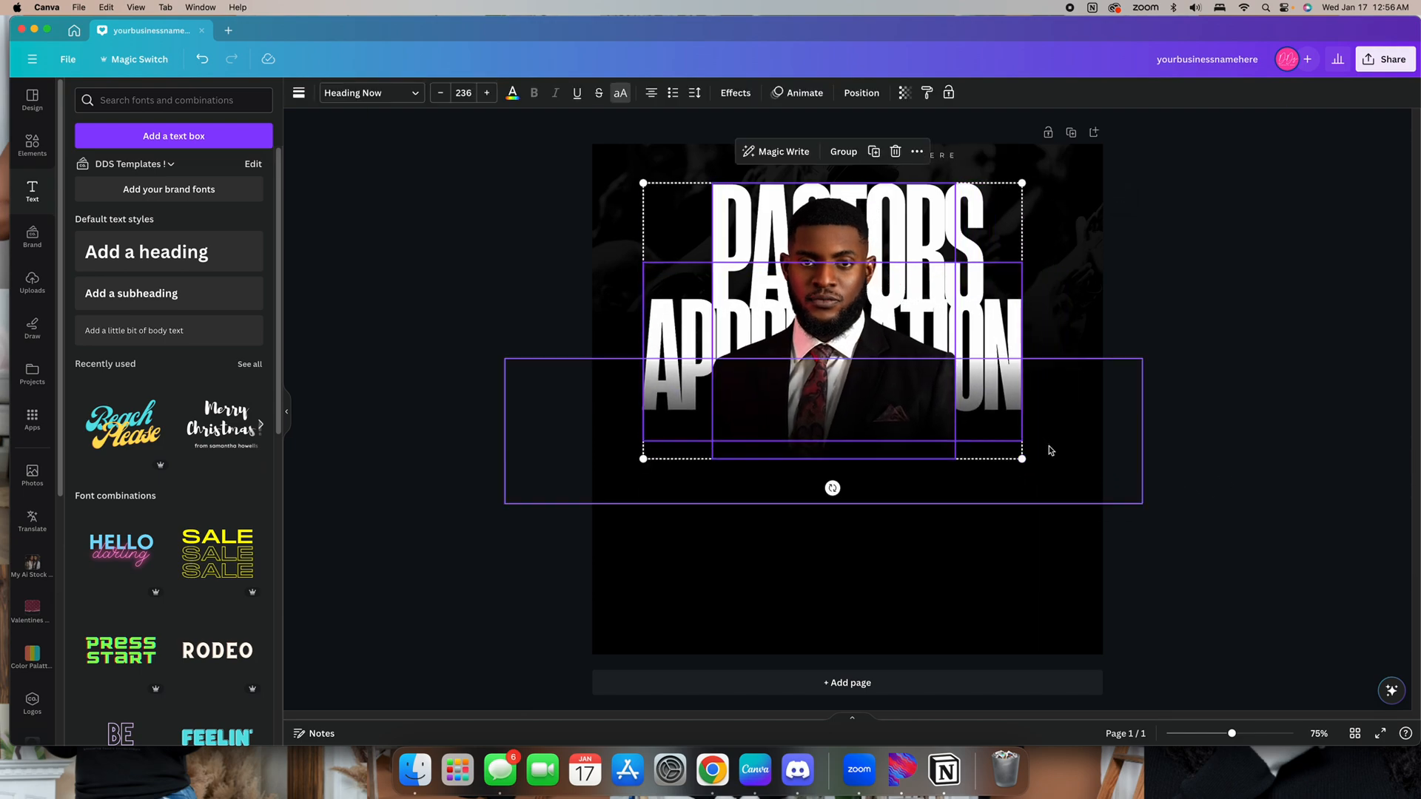
pyautogui.hotkey('ctrl', 'z')
pyautogui.press('Escape')
# Select both PASTORS and APPRECIATION headings, scale them down to size 190 and position them at the top of the page
pyautogui.click(964, 235)
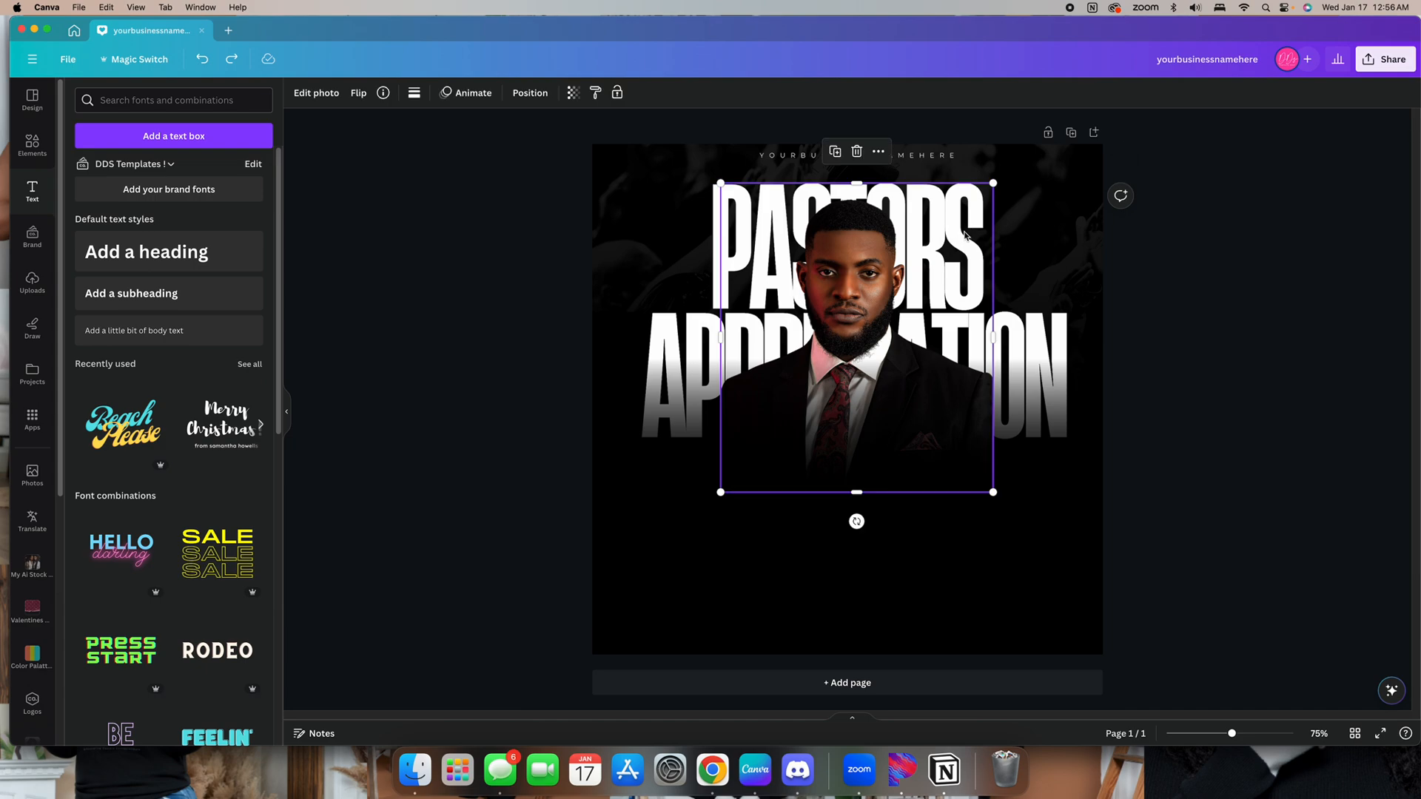
pyautogui.click(516, 97)
pyautogui.click(213, 334)
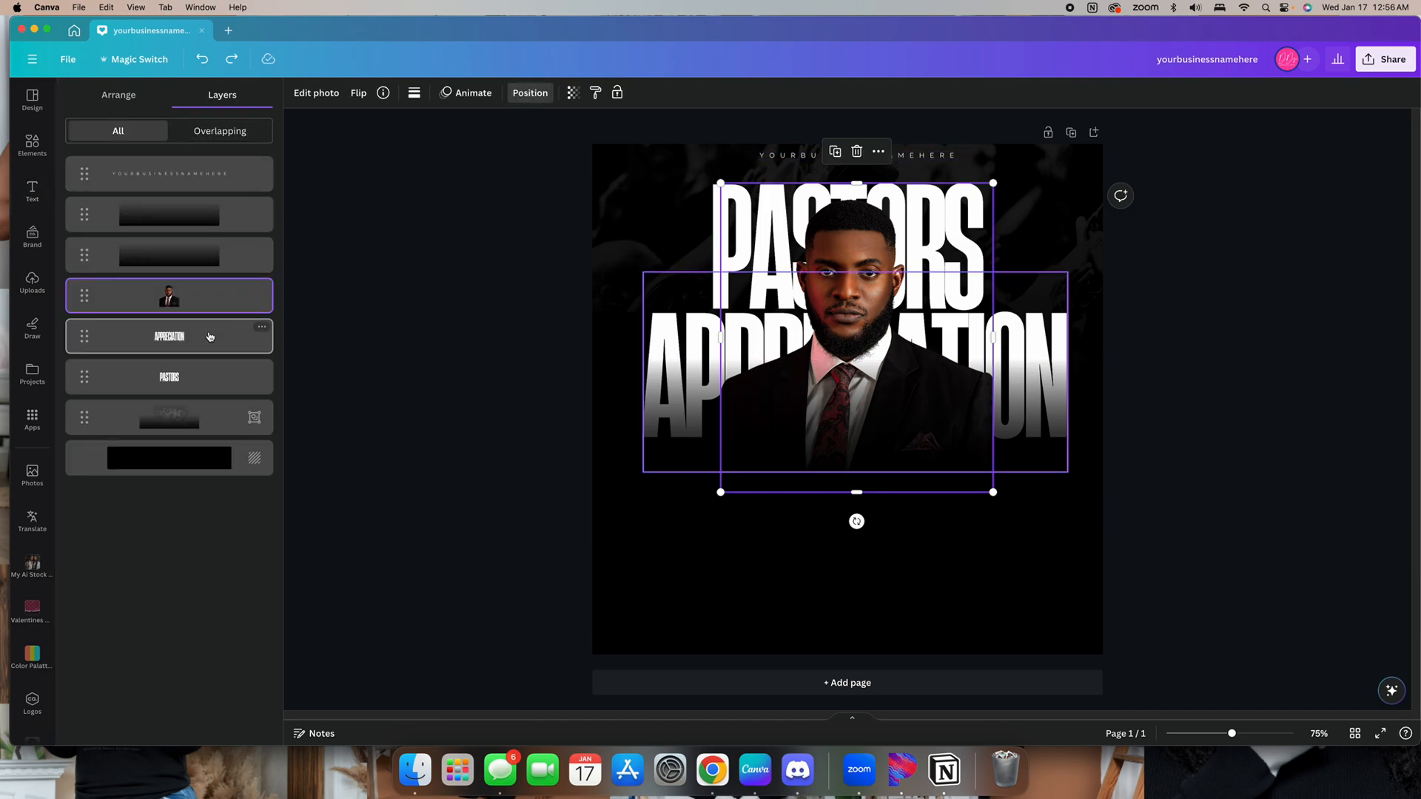
pyautogui.keyDown('shift'); pyautogui.click(216, 378); pyautogui.keyUp('shift')
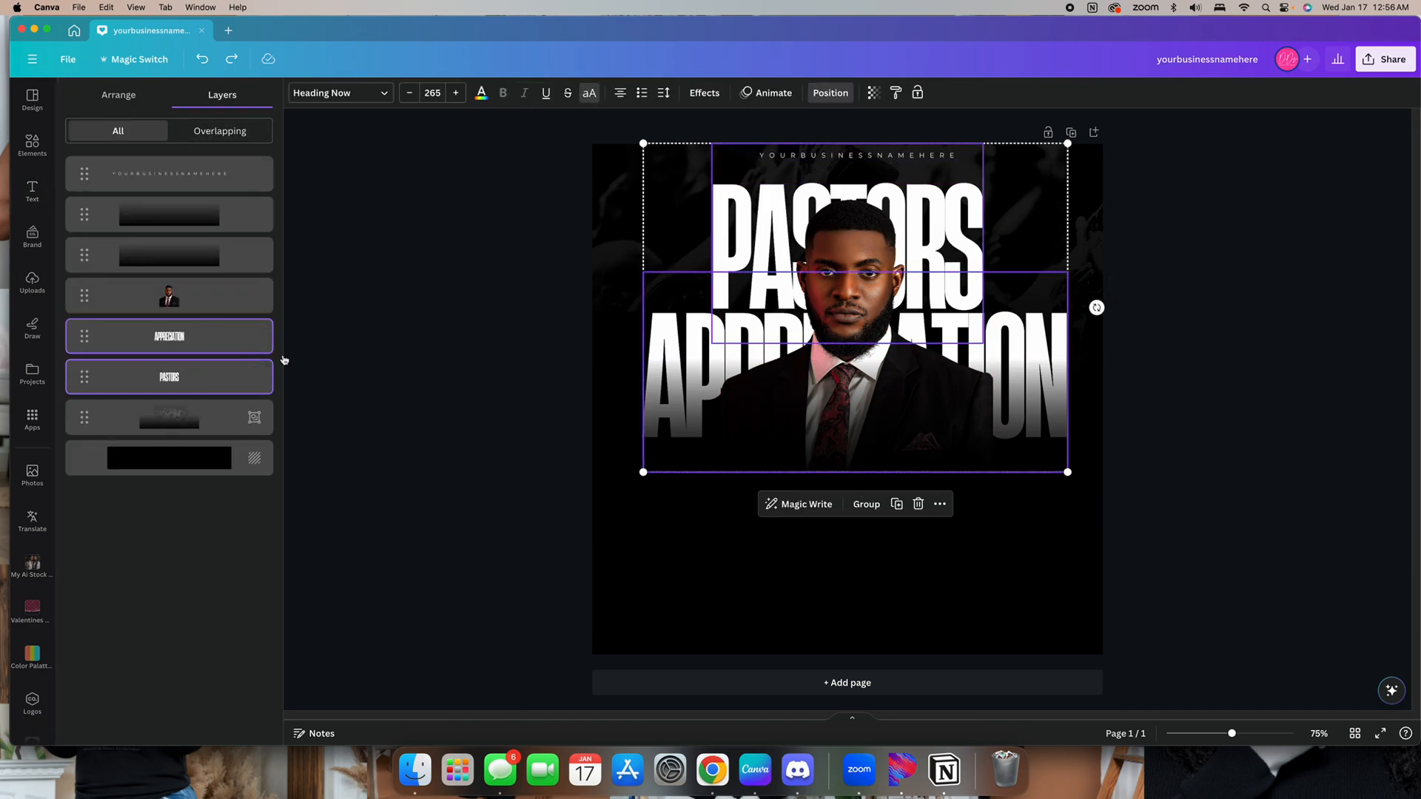
pyautogui.moveTo(1075, 479); pyautogui.dragTo(990, 413)
pyautogui.moveTo(728, 175); pyautogui.dragTo(768, 159)
pyautogui.moveTo(1026, 390); pyautogui.dragTo(1005, 373)
pyautogui.moveTo(687, 127); pyautogui.dragTo(700, 138)
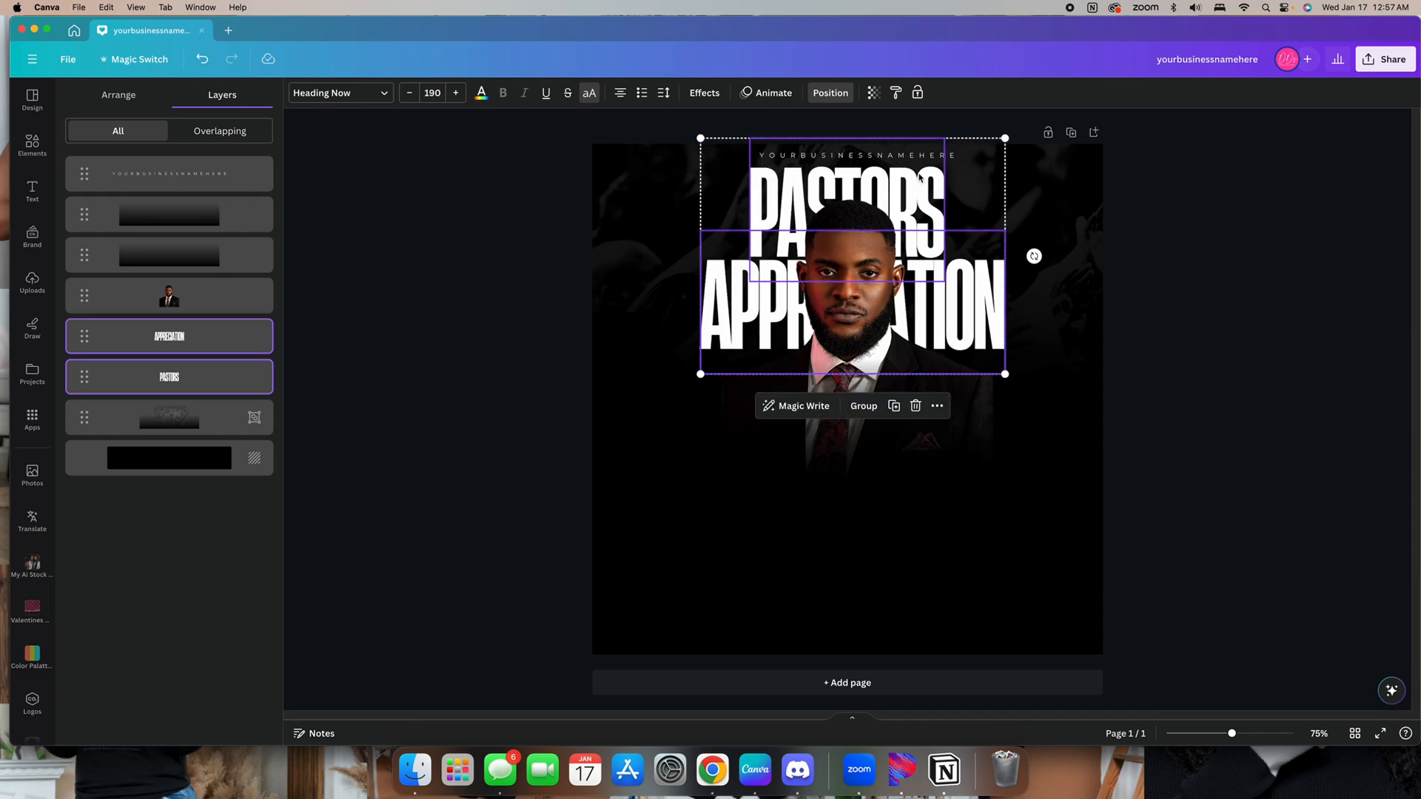
pyautogui.click(1197, 375)
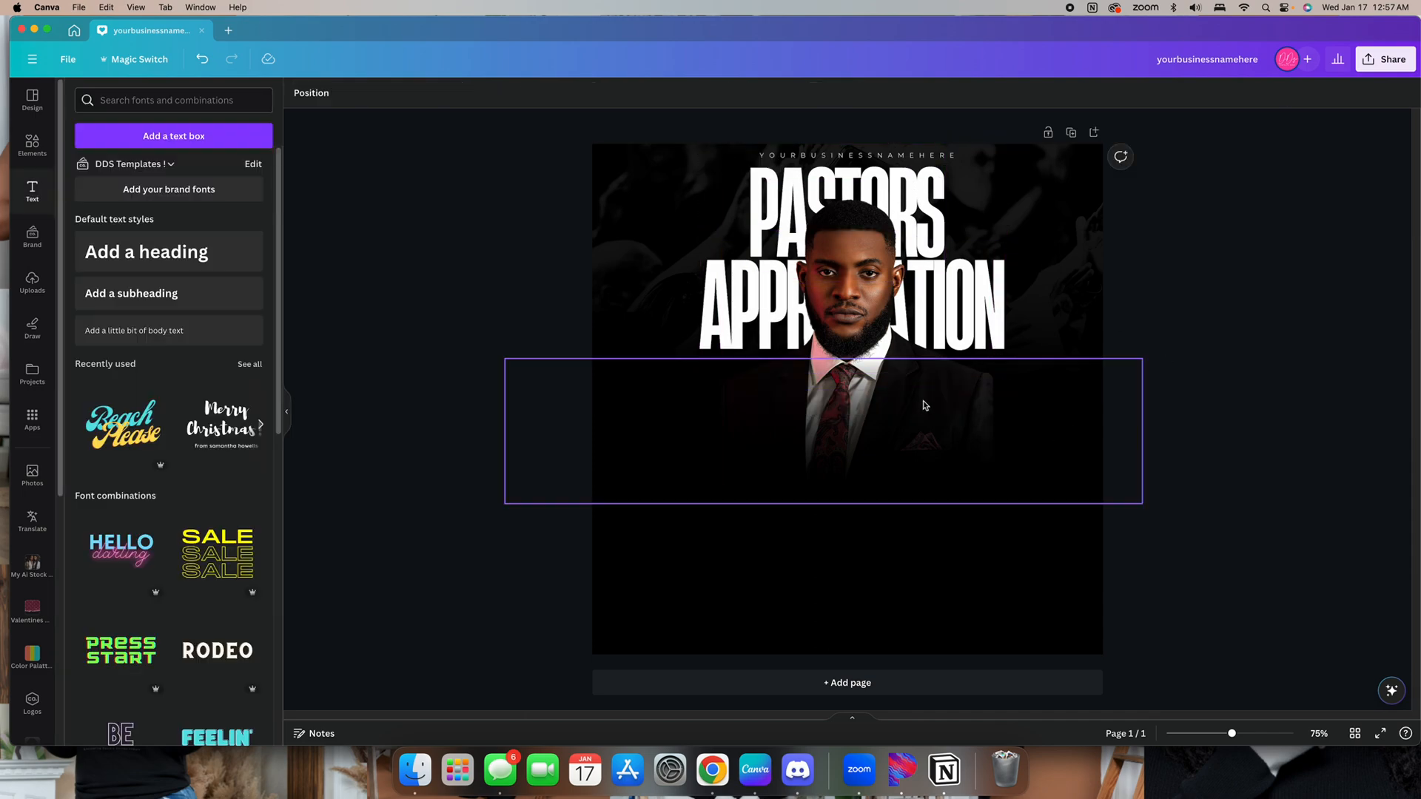
# Select the pastor photo with its gradients and move it slightly down
pyautogui.moveTo(1155, 530); pyautogui.dragTo(771, 404)
pyautogui.moveTo(863, 415); pyautogui.dragTo(864, 441)
pyautogui.click(1219, 508)
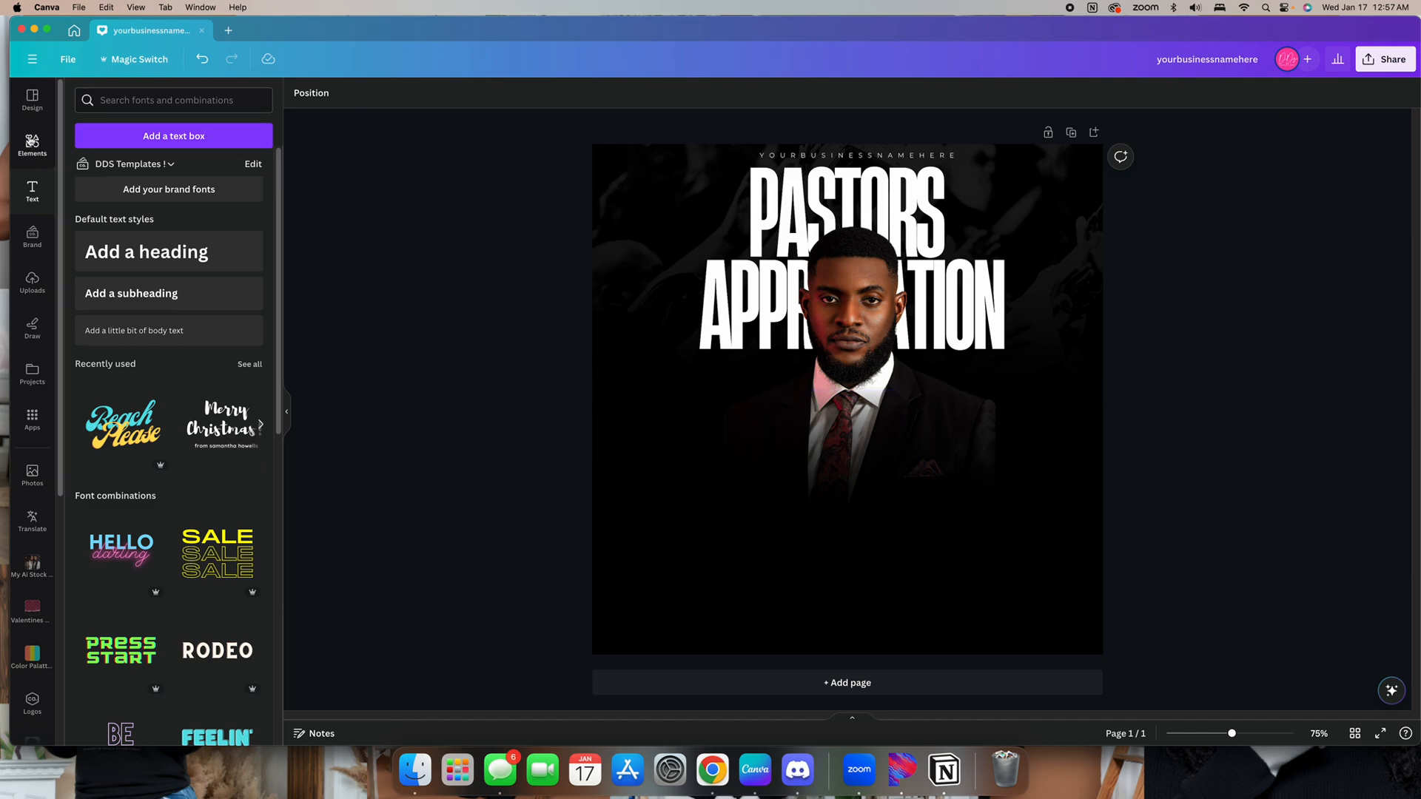
# Add a new heading reading "honoring our" below the portrait
pyautogui.click(33, 152)
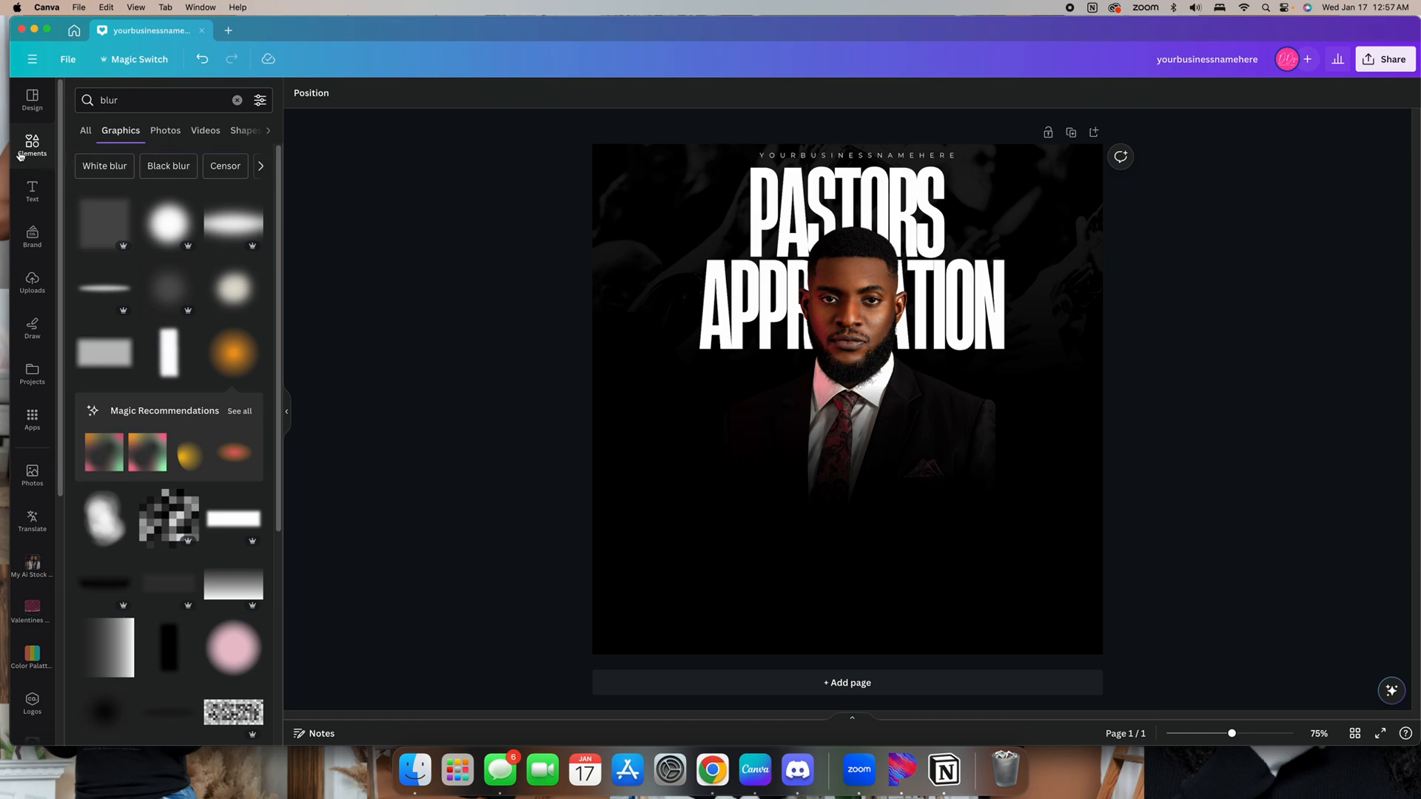
pyautogui.click(20, 156)
pyautogui.click(32, 189)
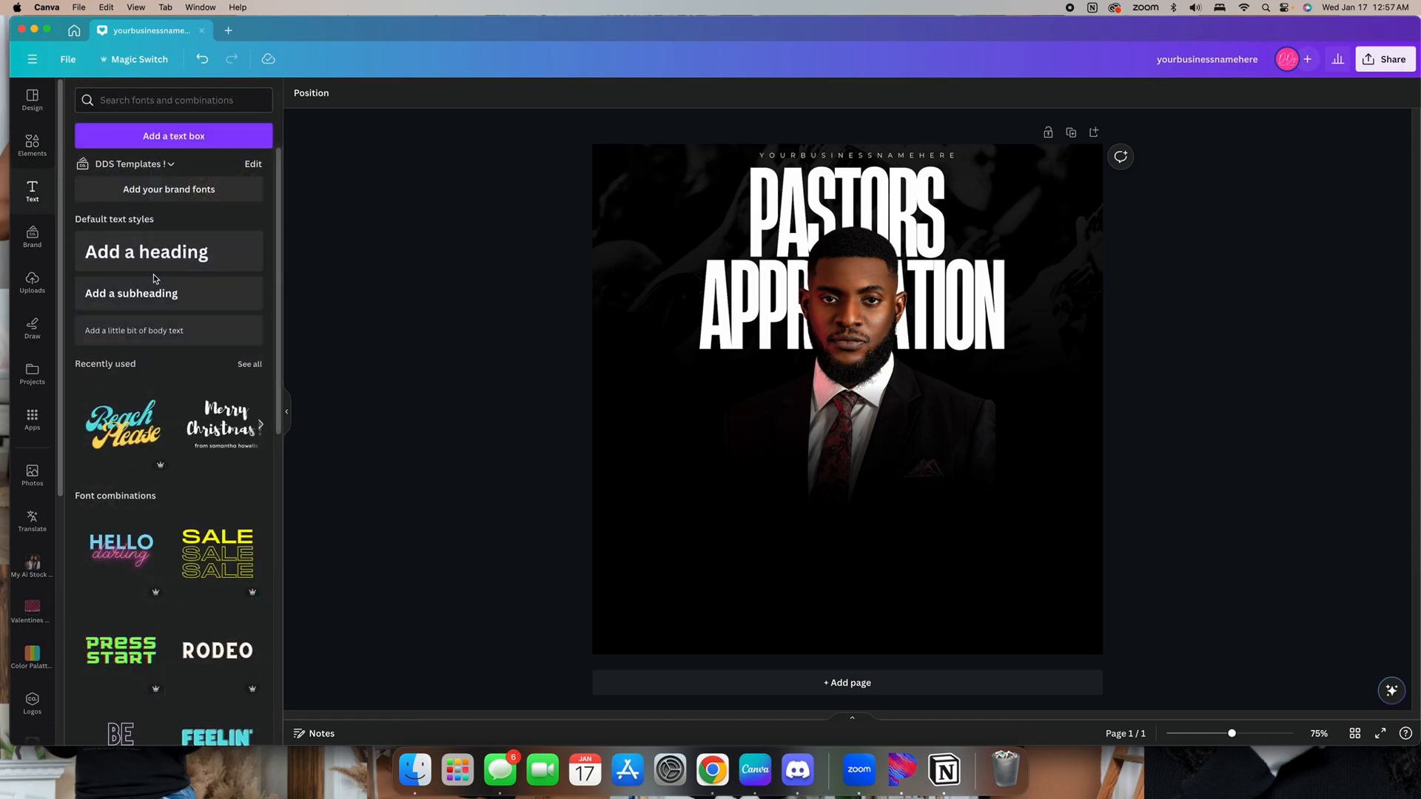
pyautogui.click(152, 261)
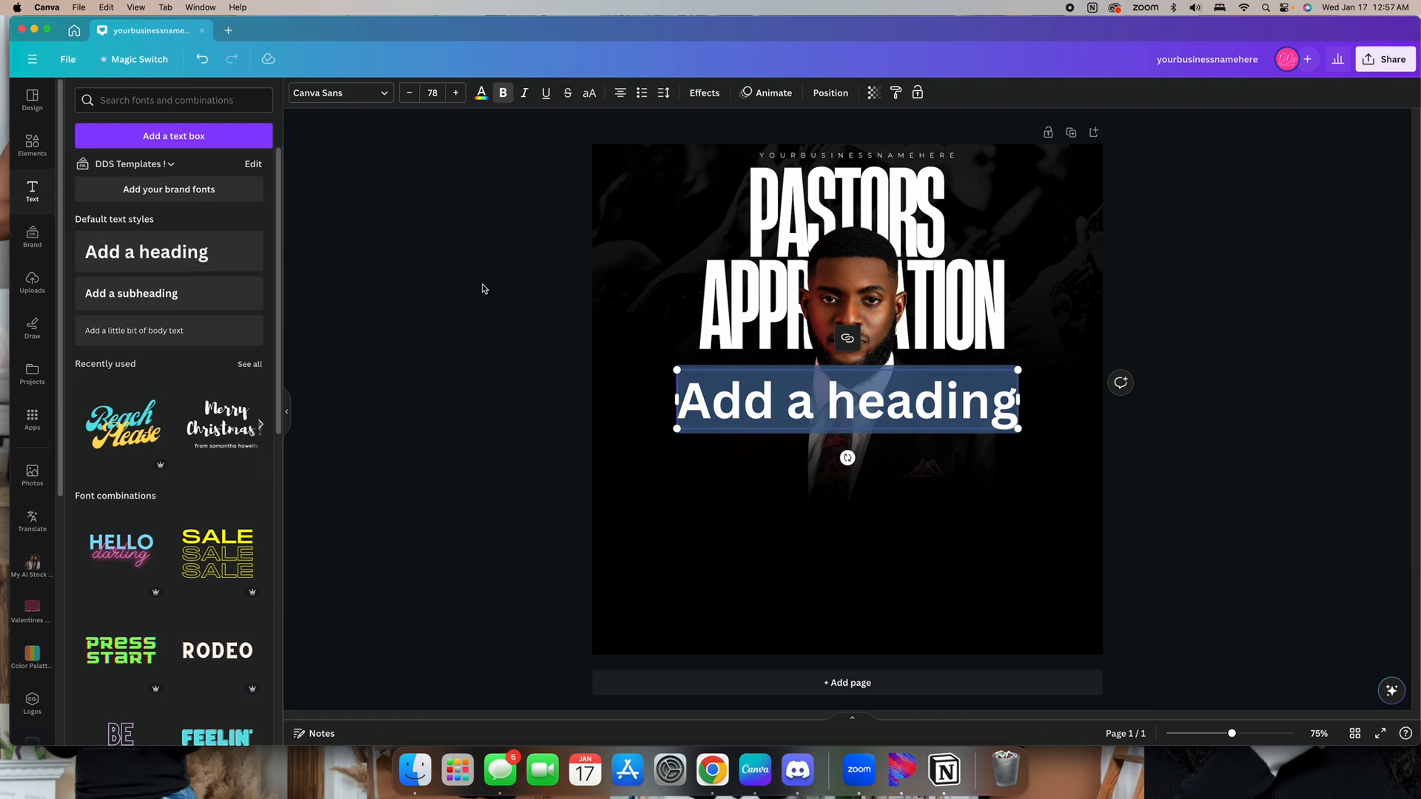
pyautogui.write('hono')
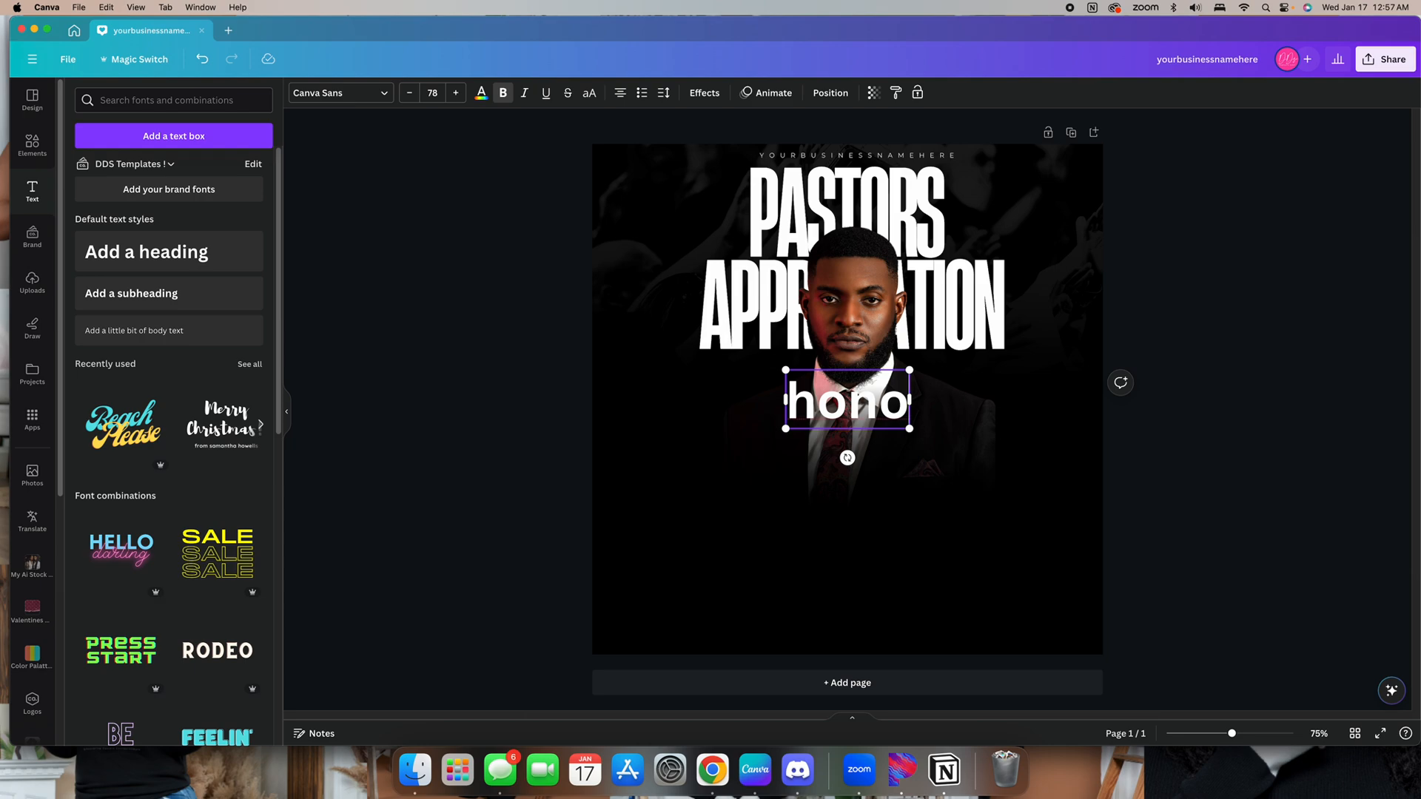
pyautogui.write('ring our')
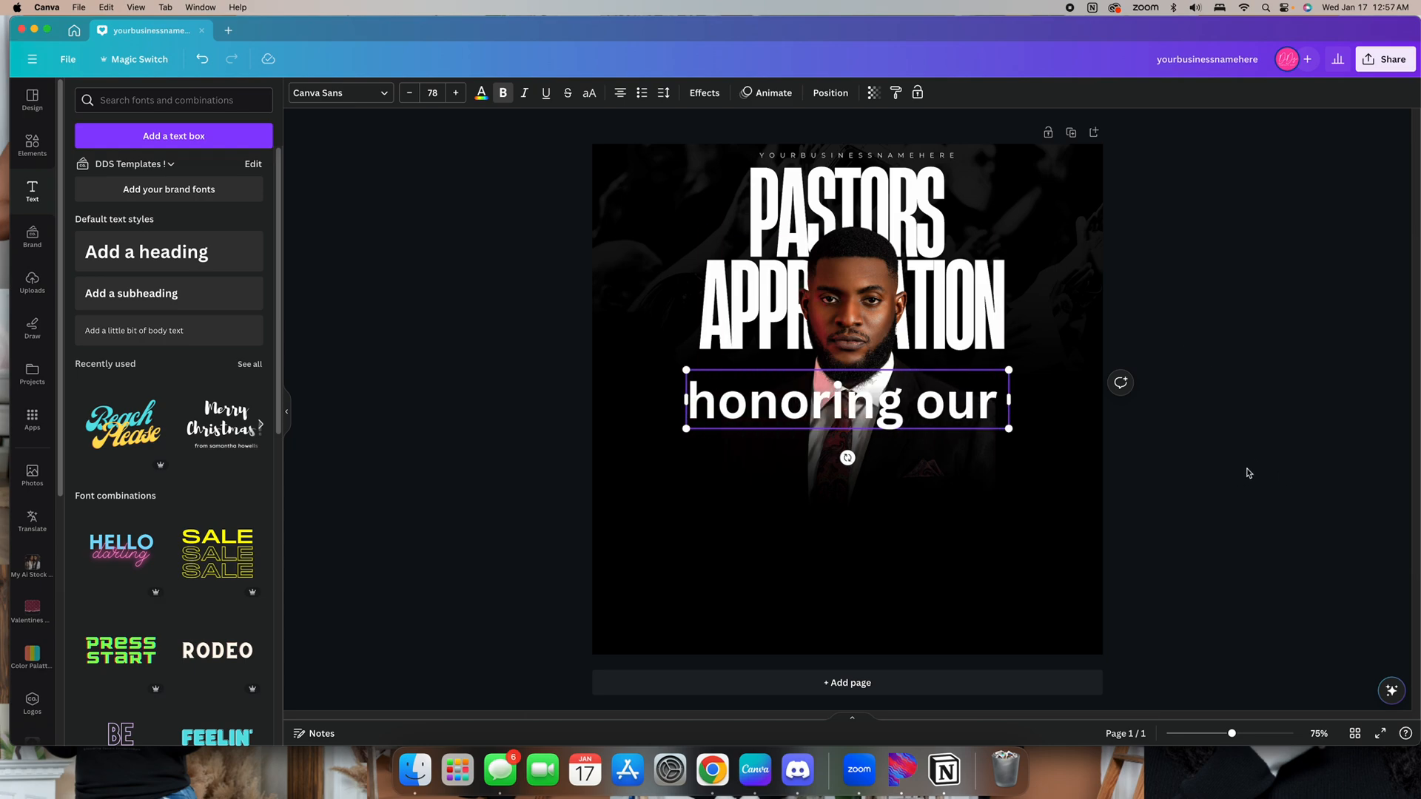
# Set the new heading's font to Heading Now bold and switch it to uppercase
pyautogui.click(337, 92)
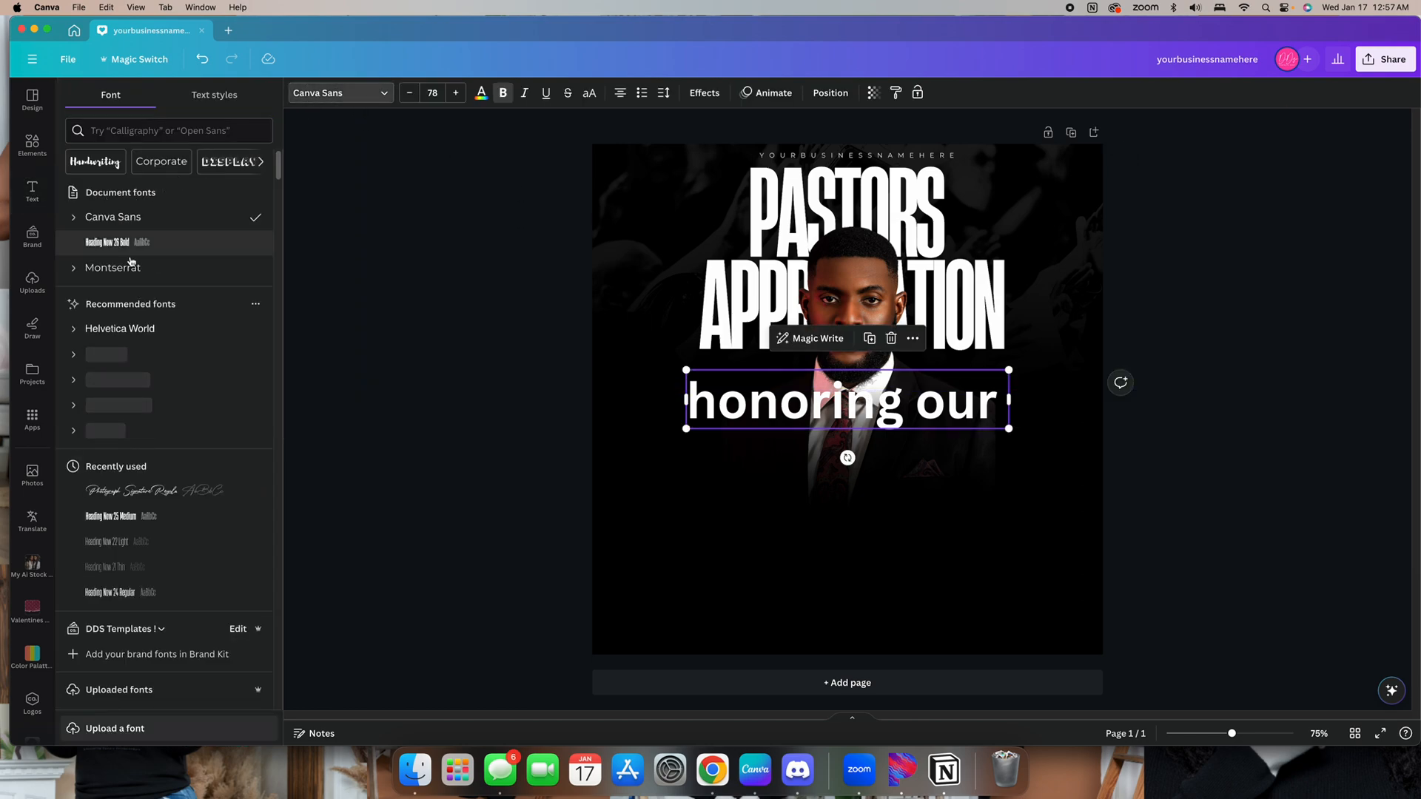
pyautogui.click(133, 243)
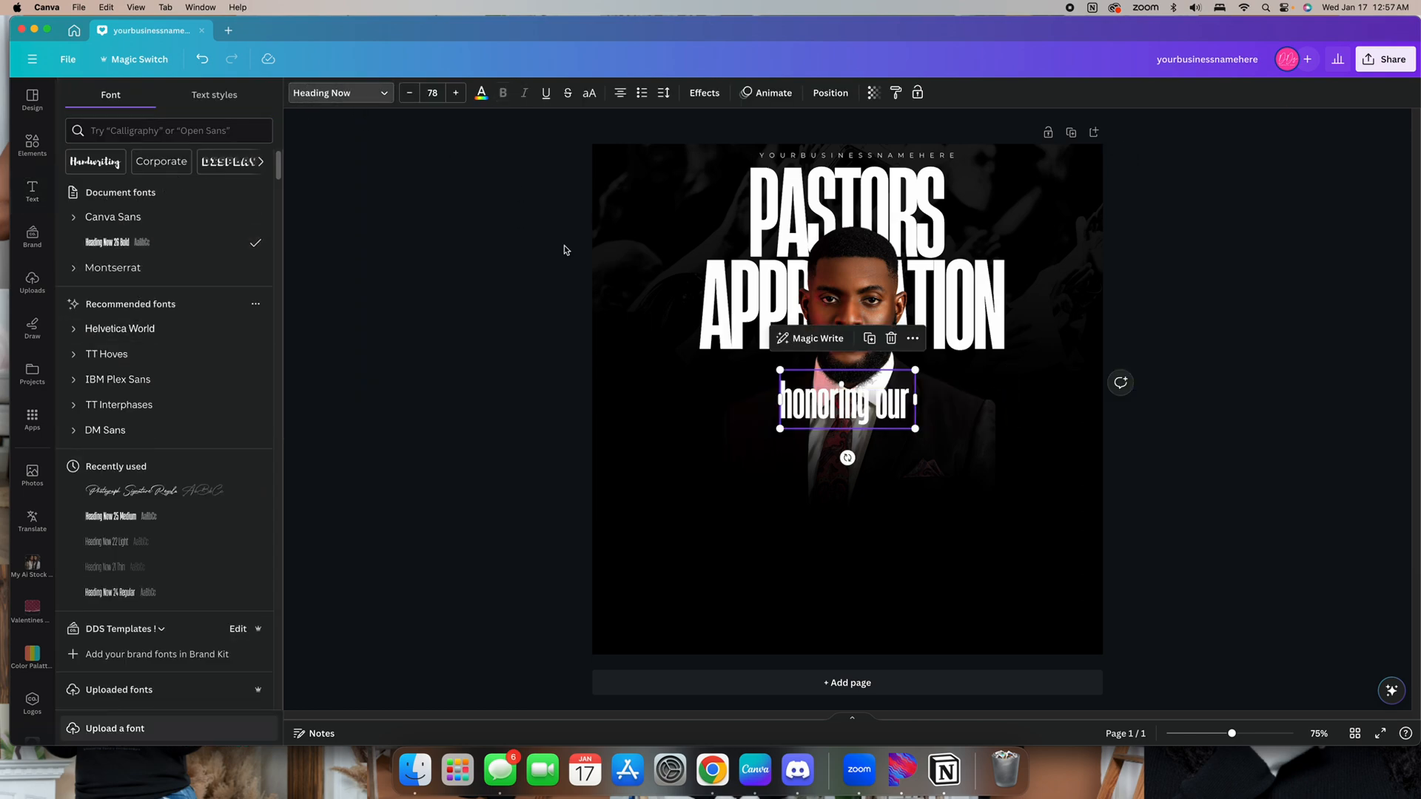
pyautogui.click(569, 92)
pyautogui.click(589, 93)
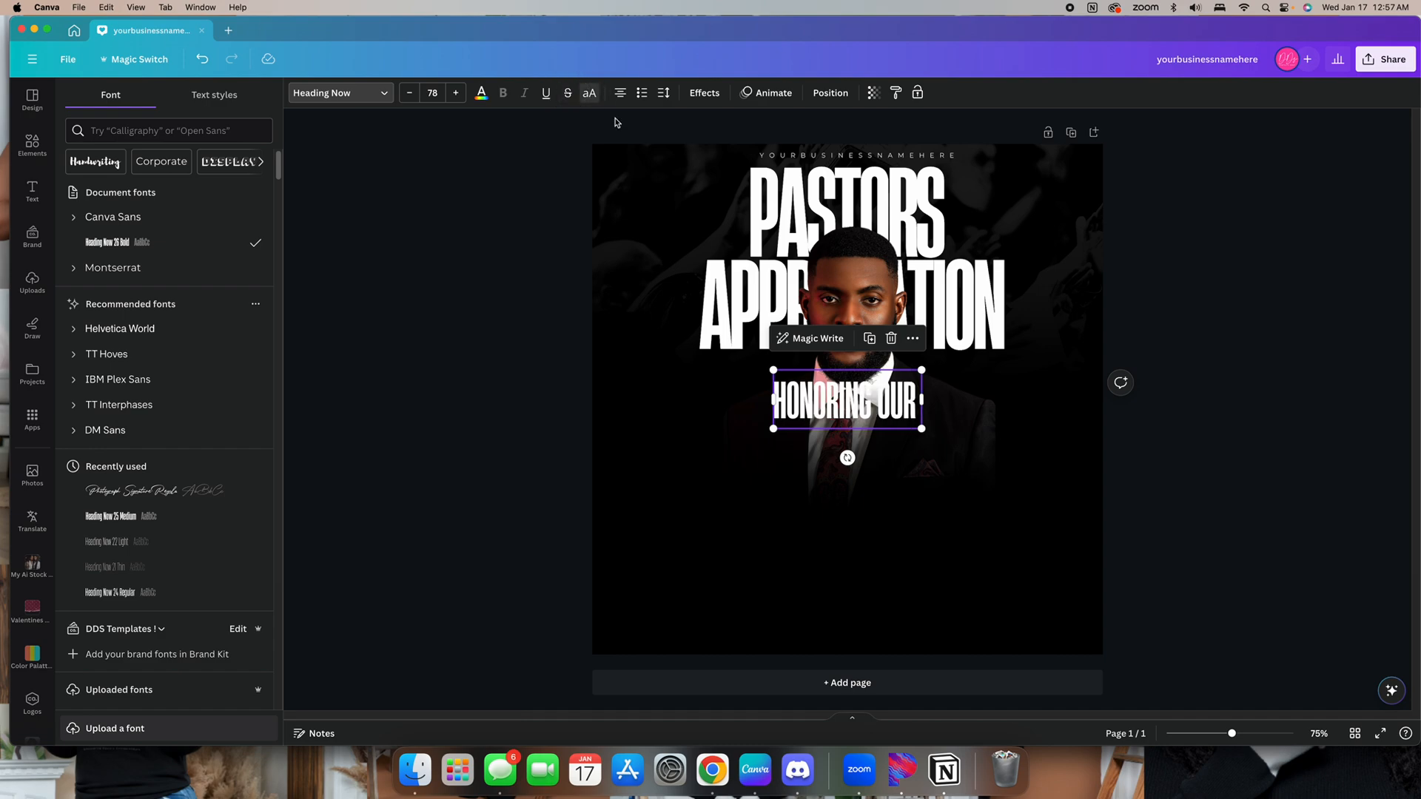
# Enlarge the HONORING OUR heading to size 122 and position it below the pastor's chest
pyautogui.moveTo(920, 427); pyautogui.dragTo(1006, 462)
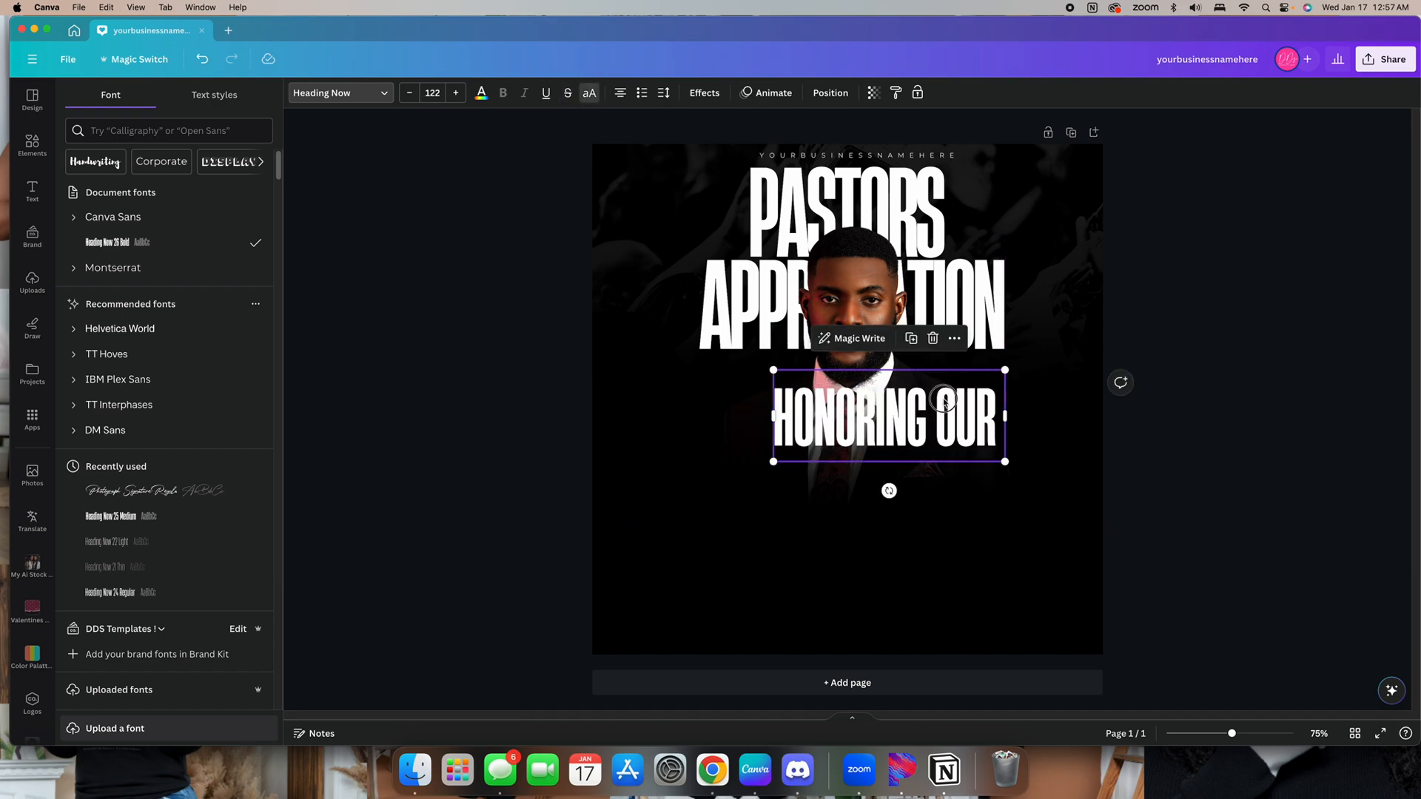
pyautogui.moveTo(947, 395); pyautogui.dragTo(965, 471)
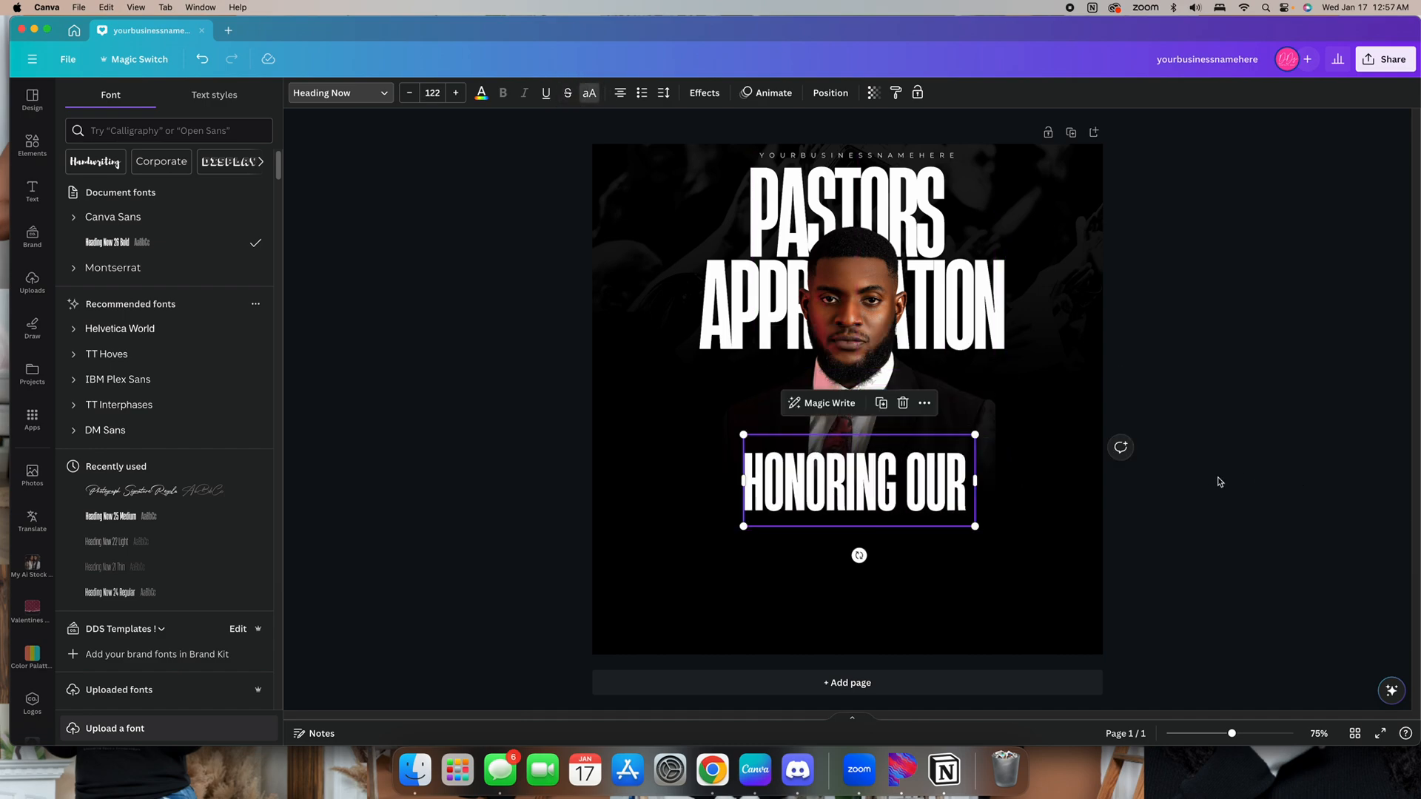
pyautogui.rightClick(867, 481)
pyautogui.moveTo(930, 562)
pyautogui.click(1046, 576)
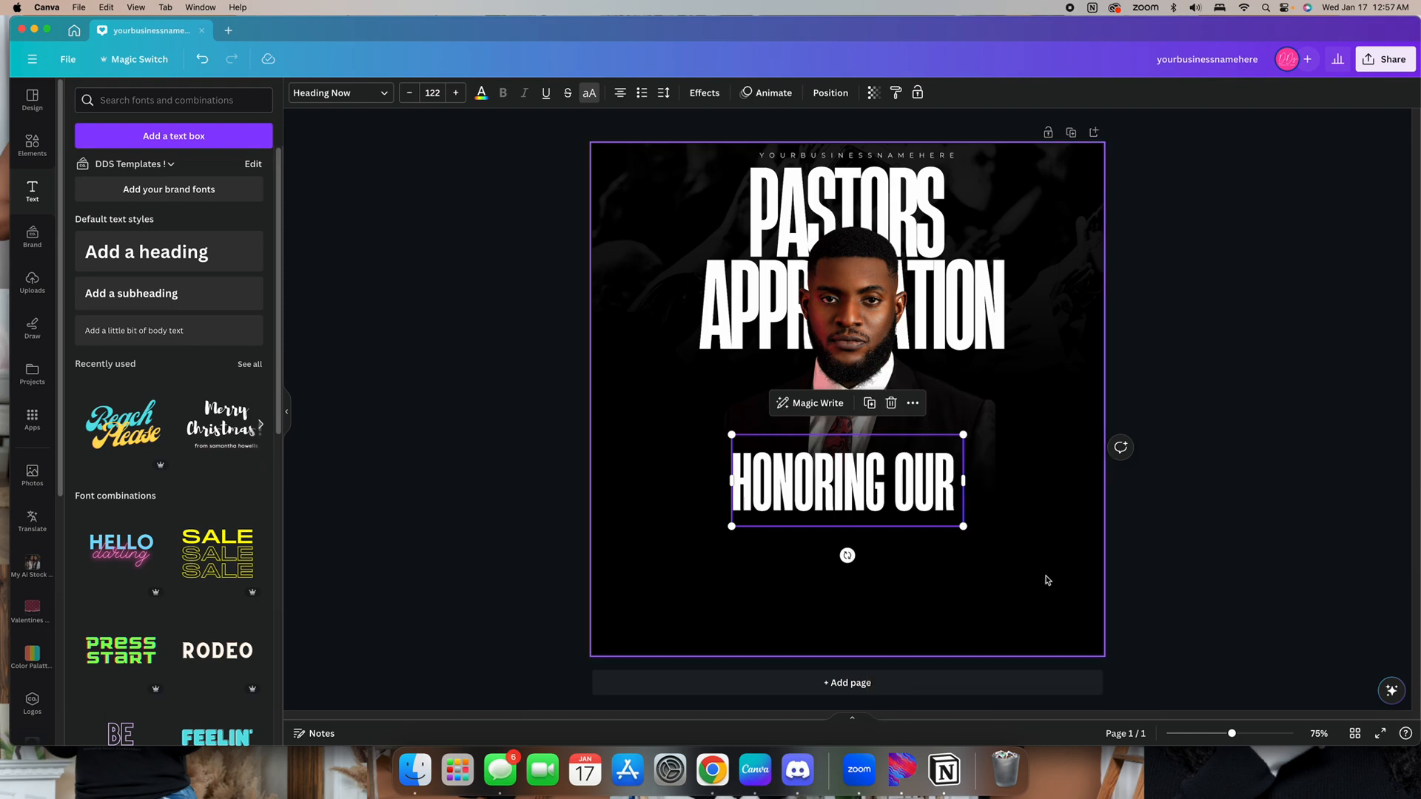
pyautogui.click(843, 536)
pyautogui.moveTo(820, 492); pyautogui.dragTo(824, 520)
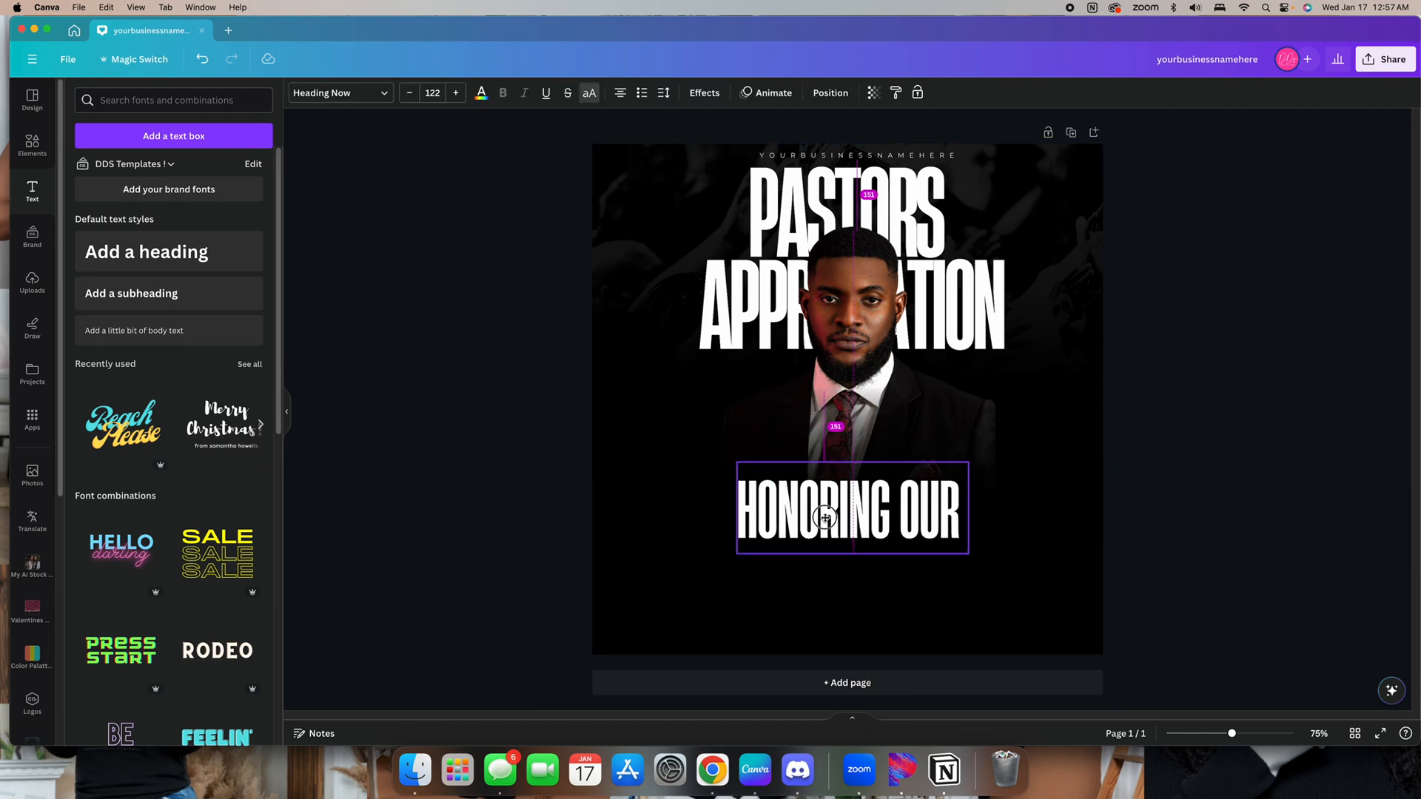
# Add another heading and enter the pastor's full name with the Bishop title
pyautogui.click(314, 380)
pyautogui.click(111, 266)
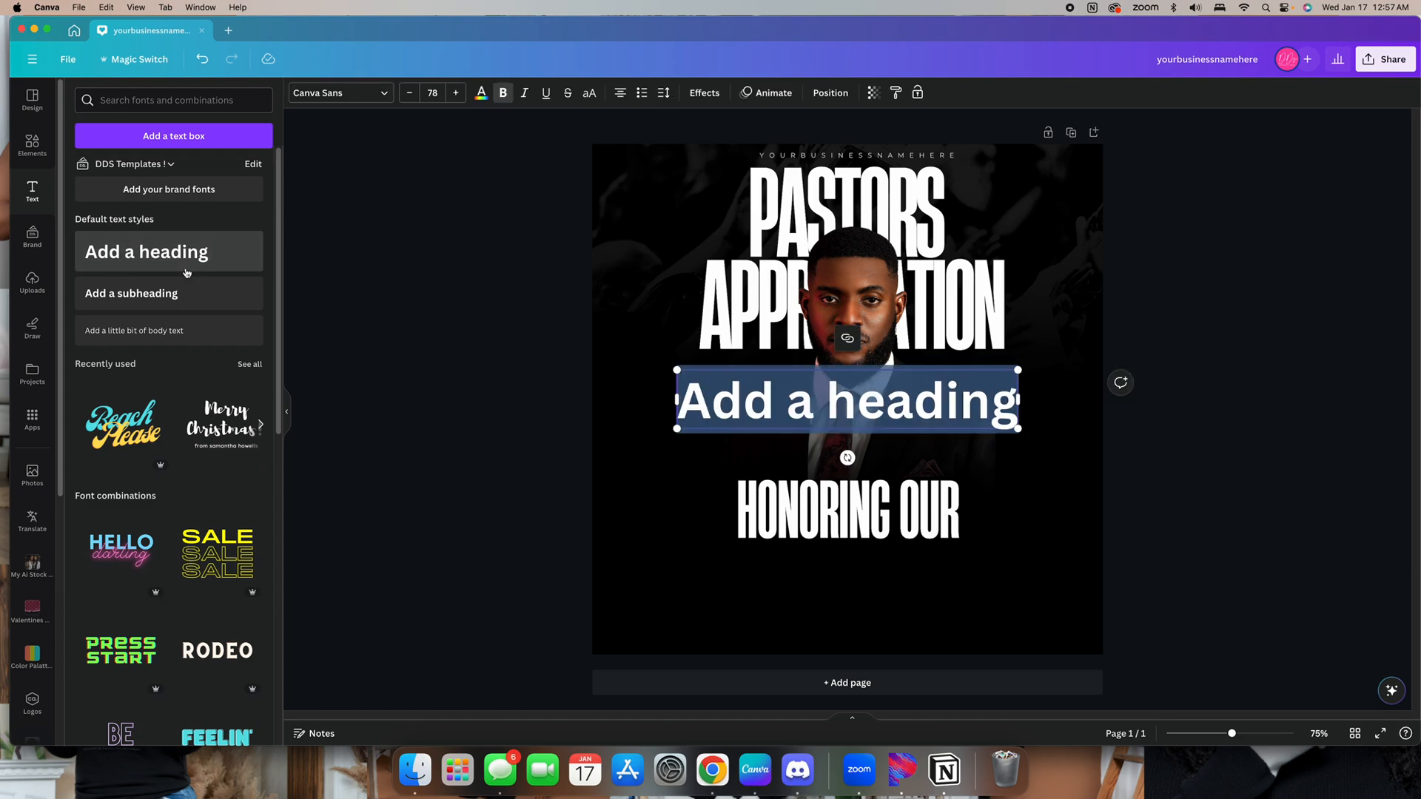
pyautogui.write('bishop')
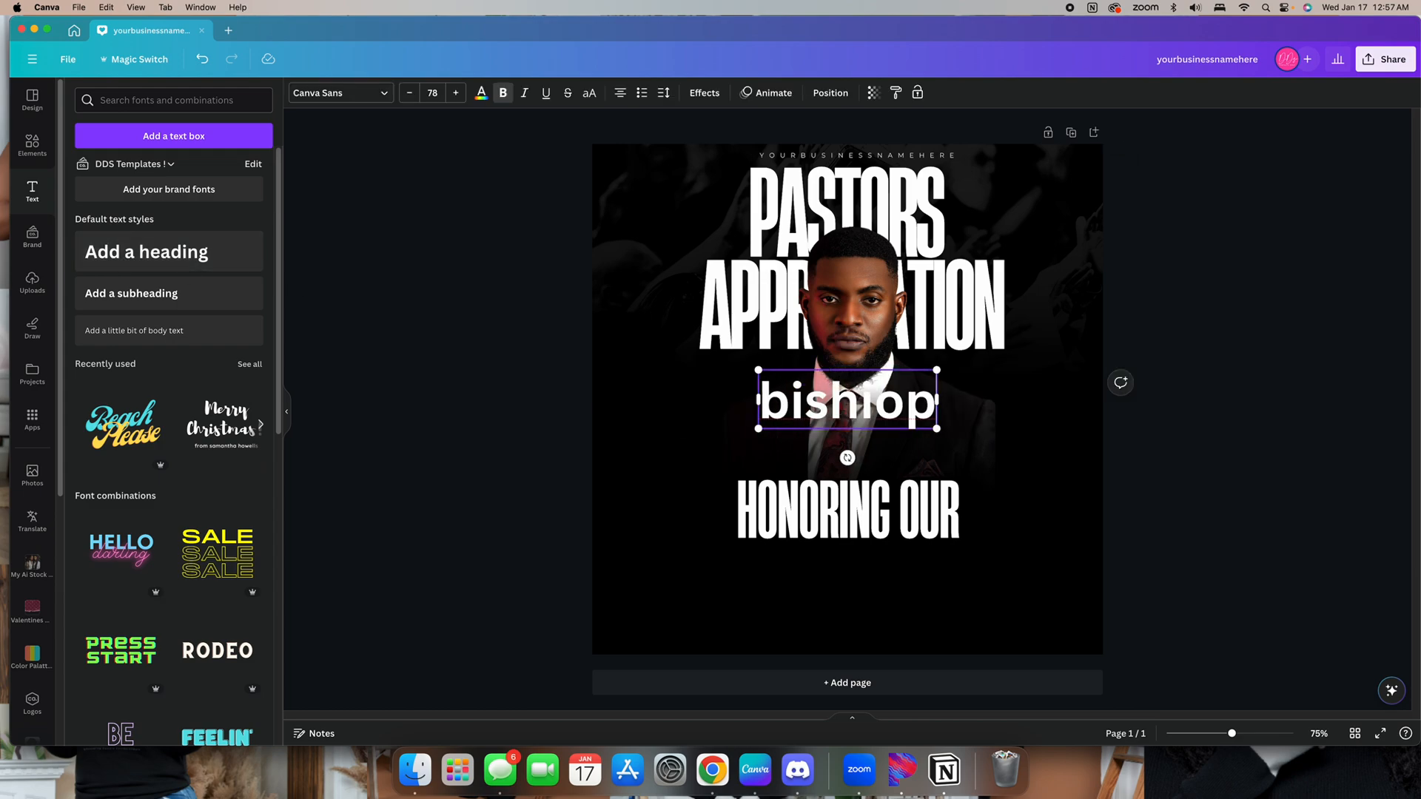
pyautogui.press('BackSpace')
pyautogui.press('BackSpace')
pyautogui.press('BackSpace')
pyautogui.write('o')
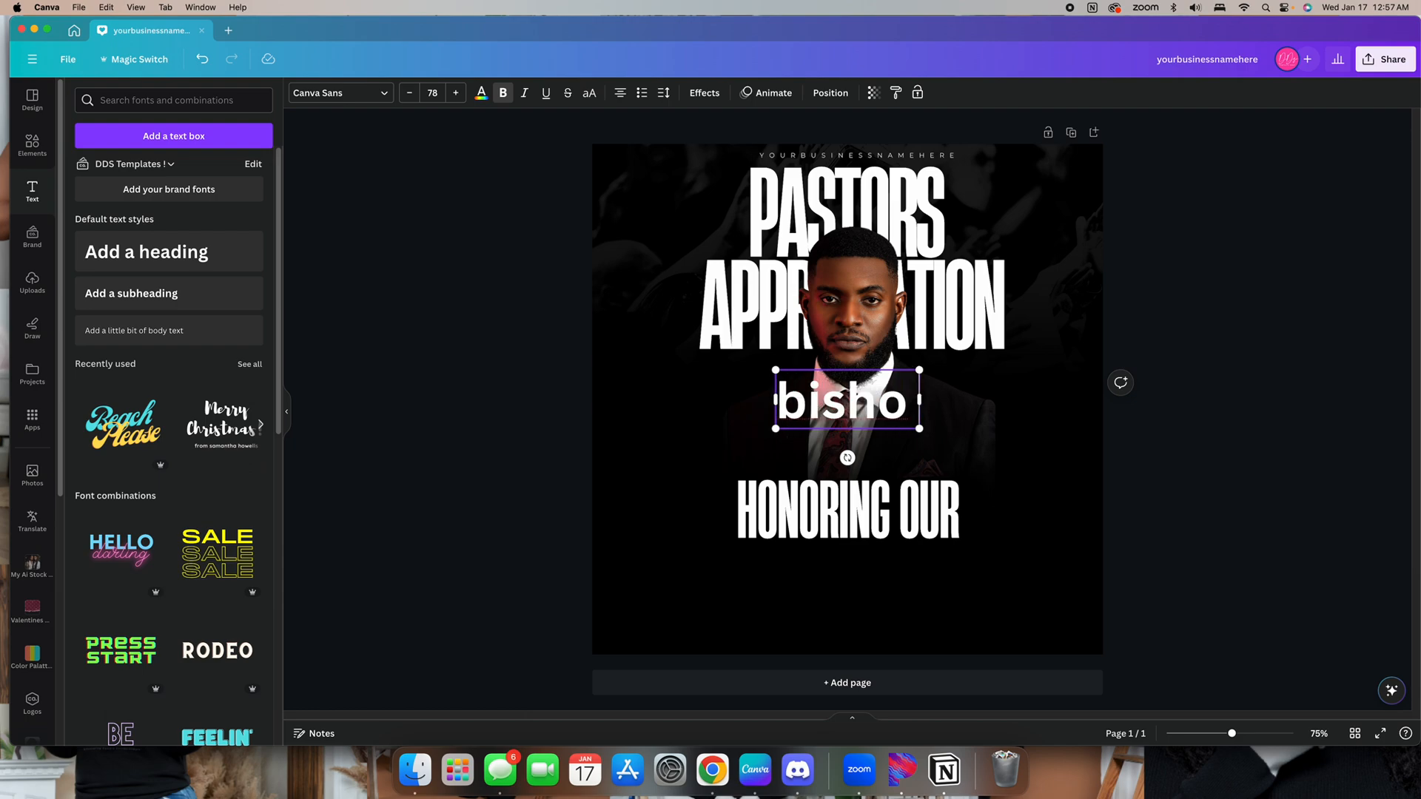
pyautogui.write('p sa')
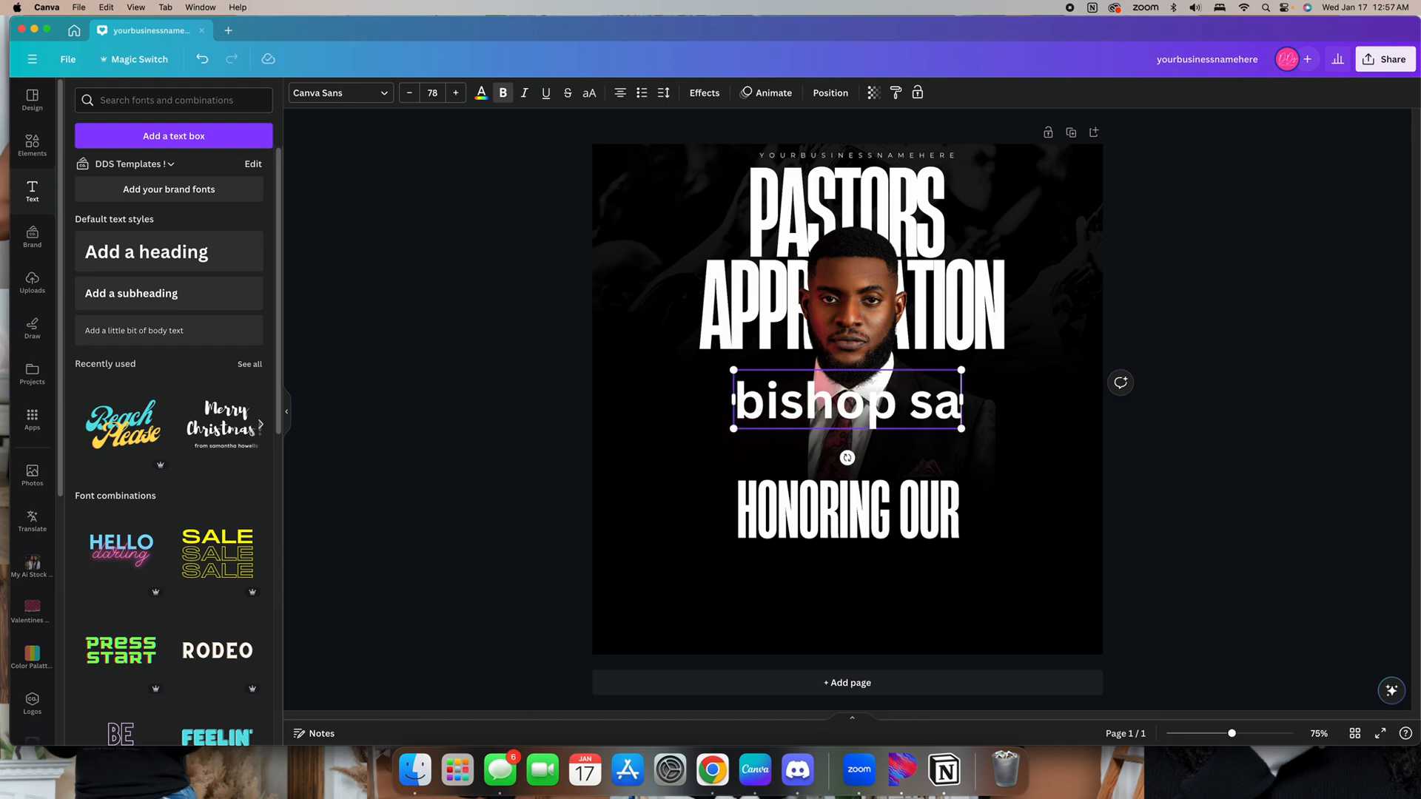
pyautogui.write('m')
pyautogui.write('ue')
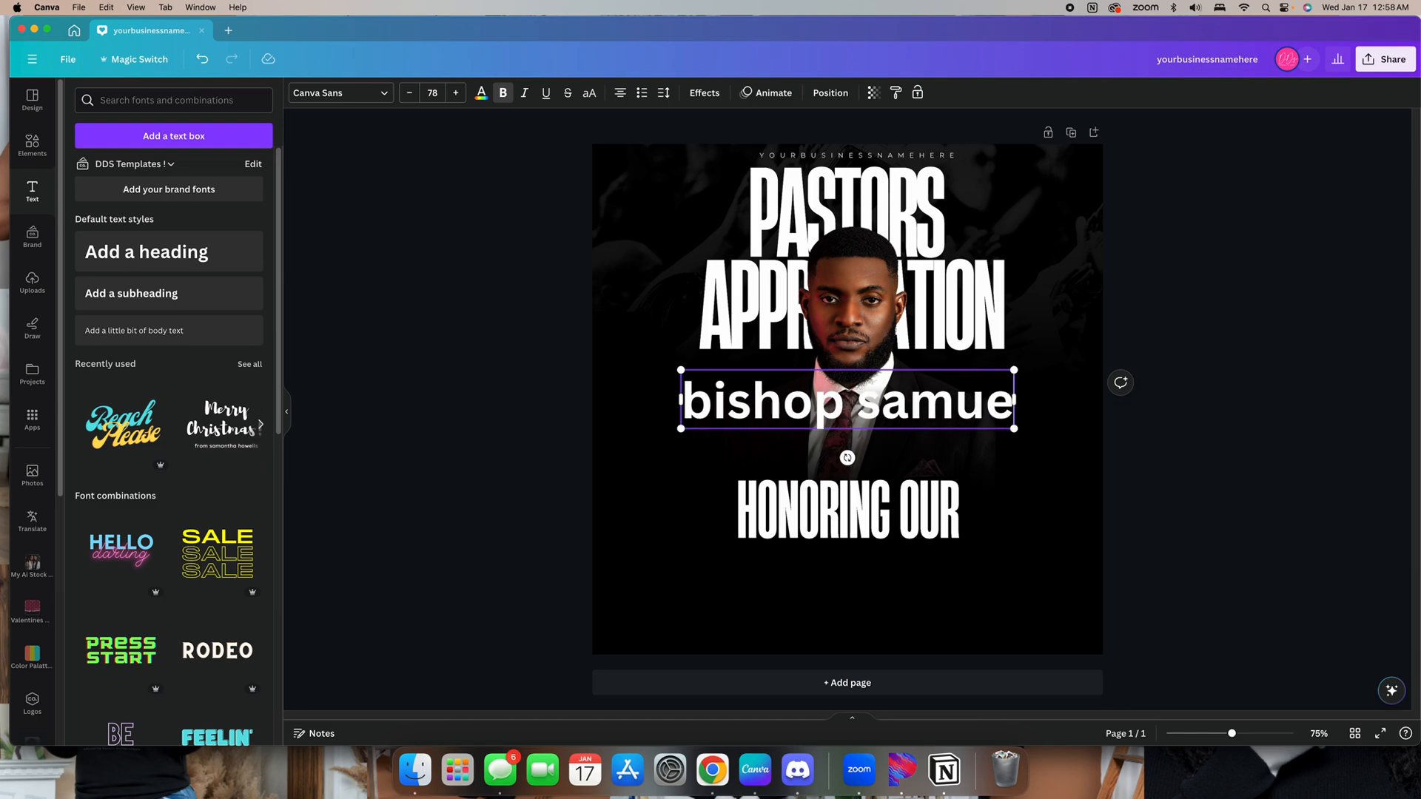
pyautogui.write('l smith')
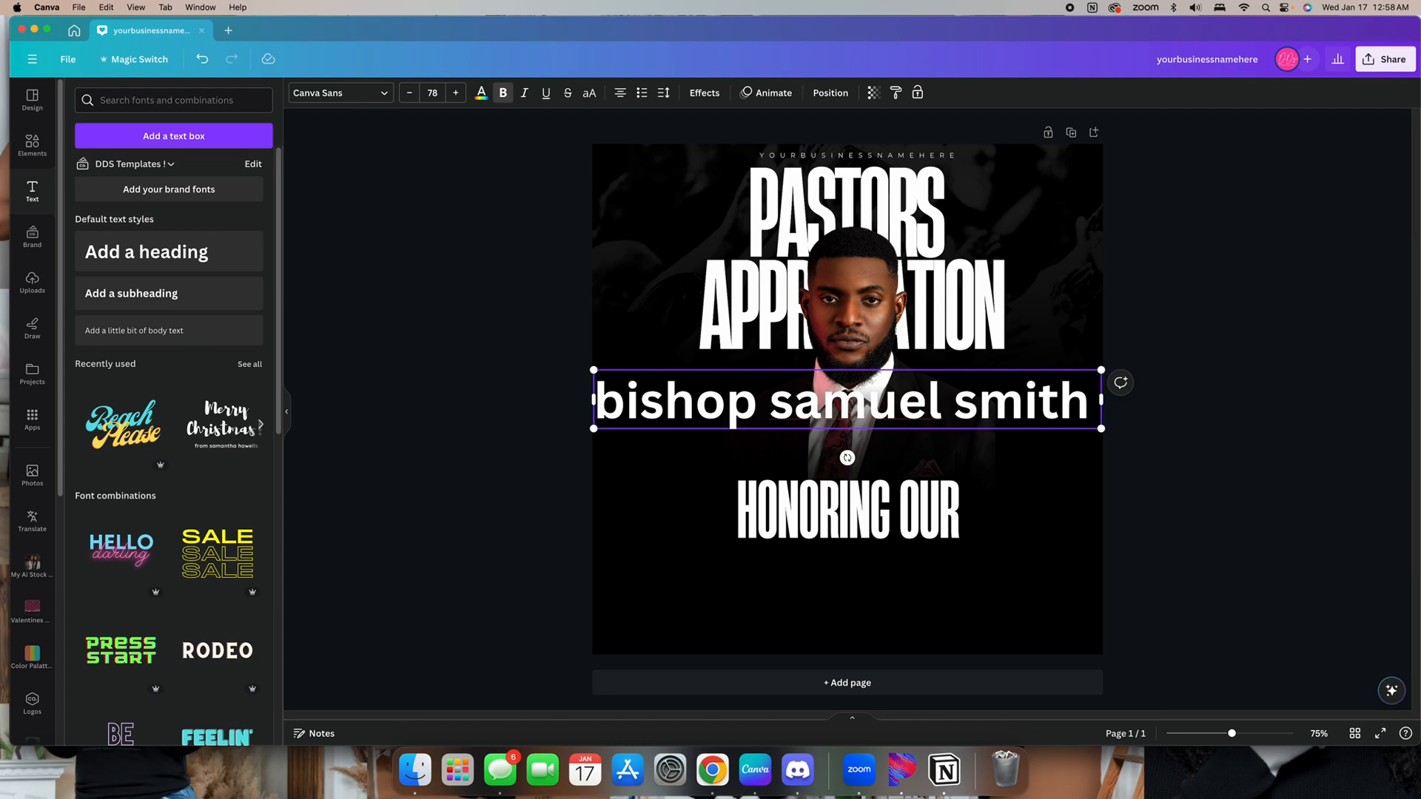
# Add a line break and set the name's font to Photograph Signature script
pyautogui.press('Return')
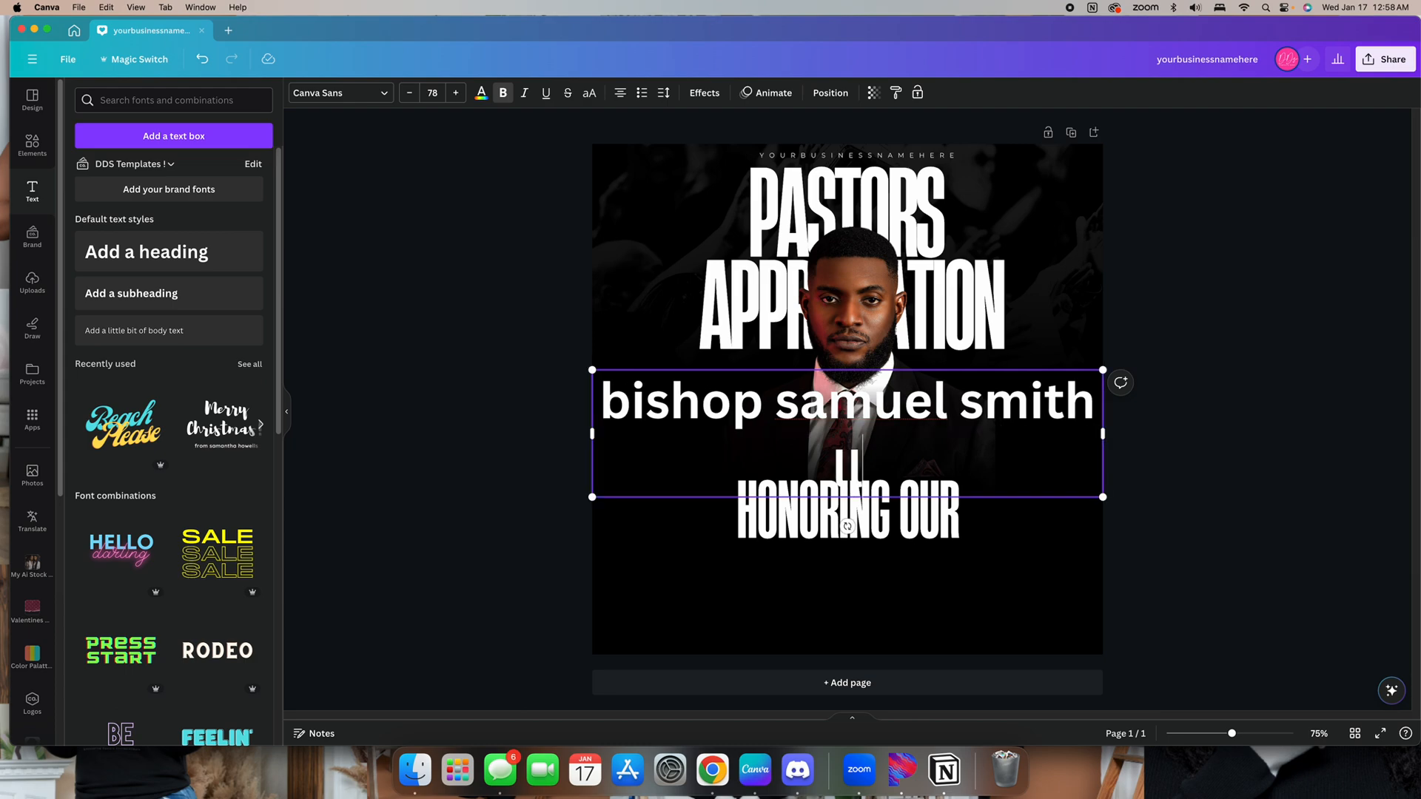
pyautogui.click(339, 93)
pyautogui.click(138, 492)
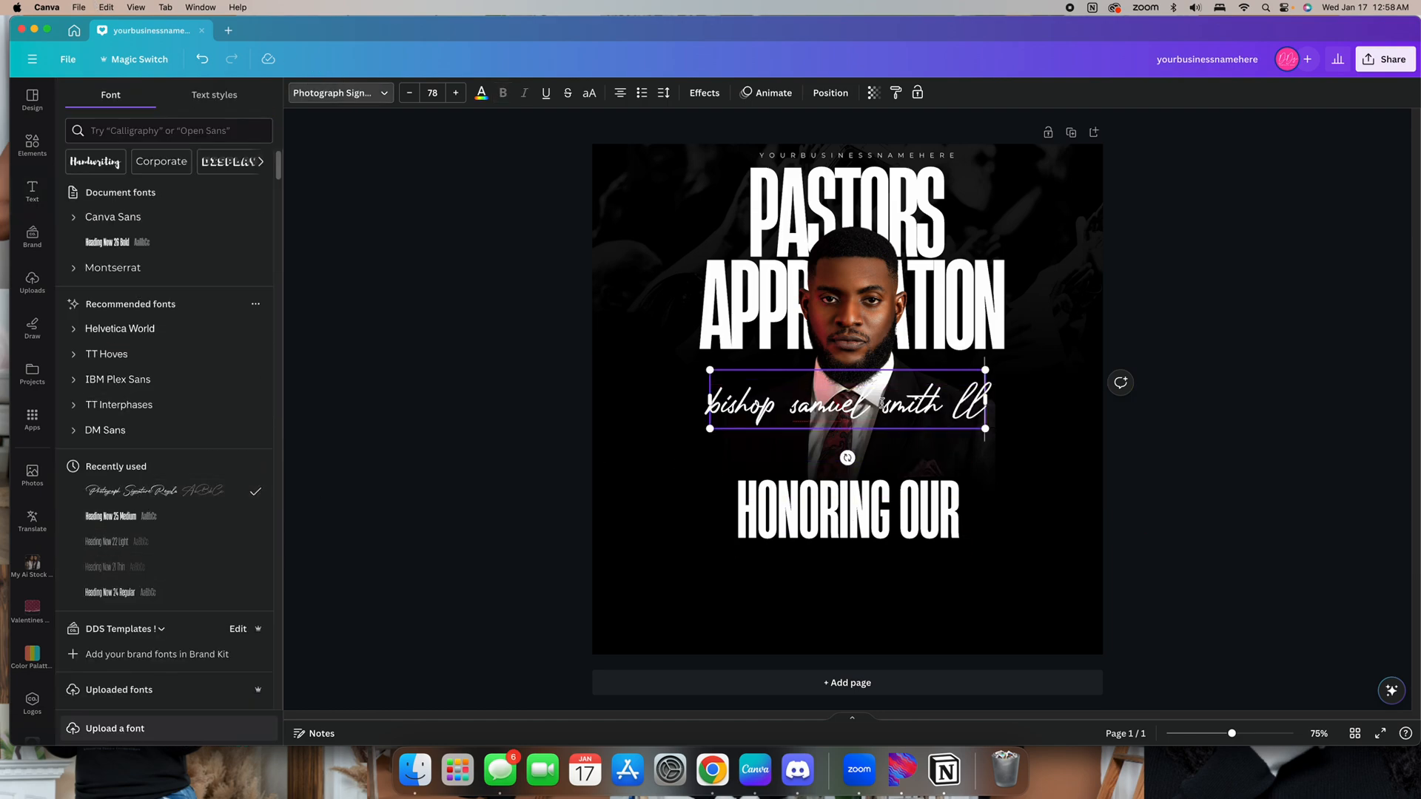
# Replace the suffix at the end of the pastor's name with jr
pyautogui.press('BackSpace')
pyautogui.press('BackSpace')
pyautogui.press('BackSpace')
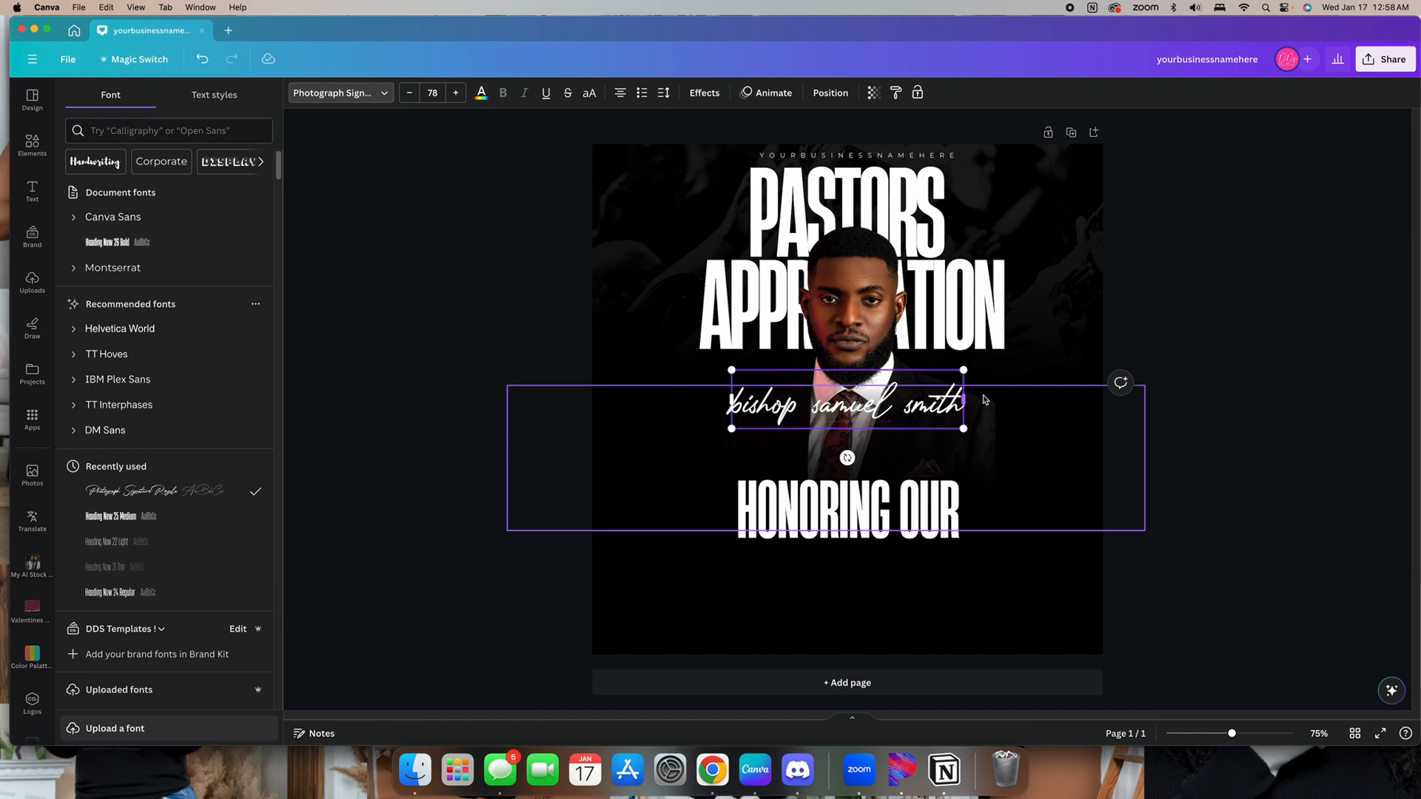
pyautogui.write('jr.')
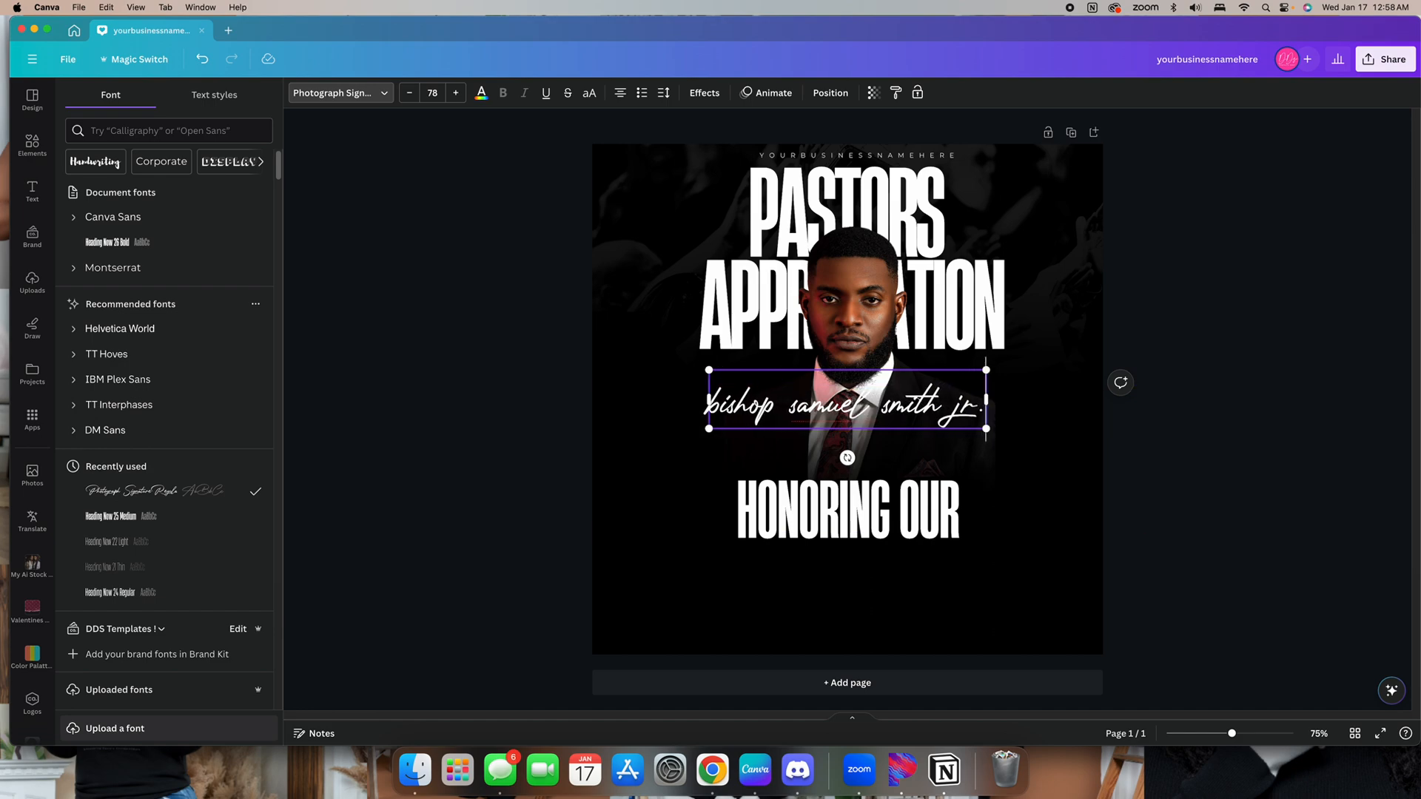
# Capitalize the first letters of the pastor's first name, surname and the Bishop title
pyautogui.click(802, 407)
pyautogui.press('BackSpace')
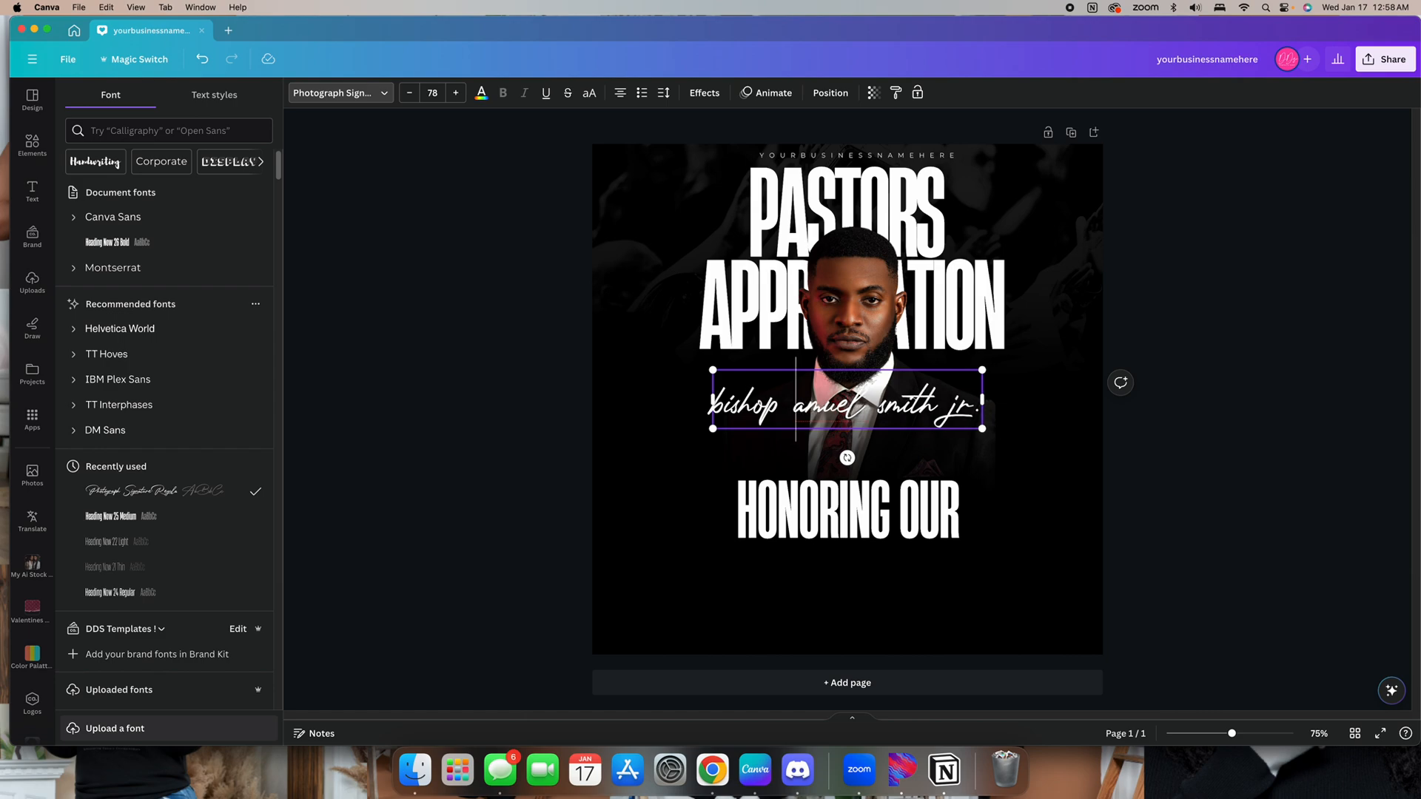
pyautogui.write('S')
pyautogui.click(913, 406)
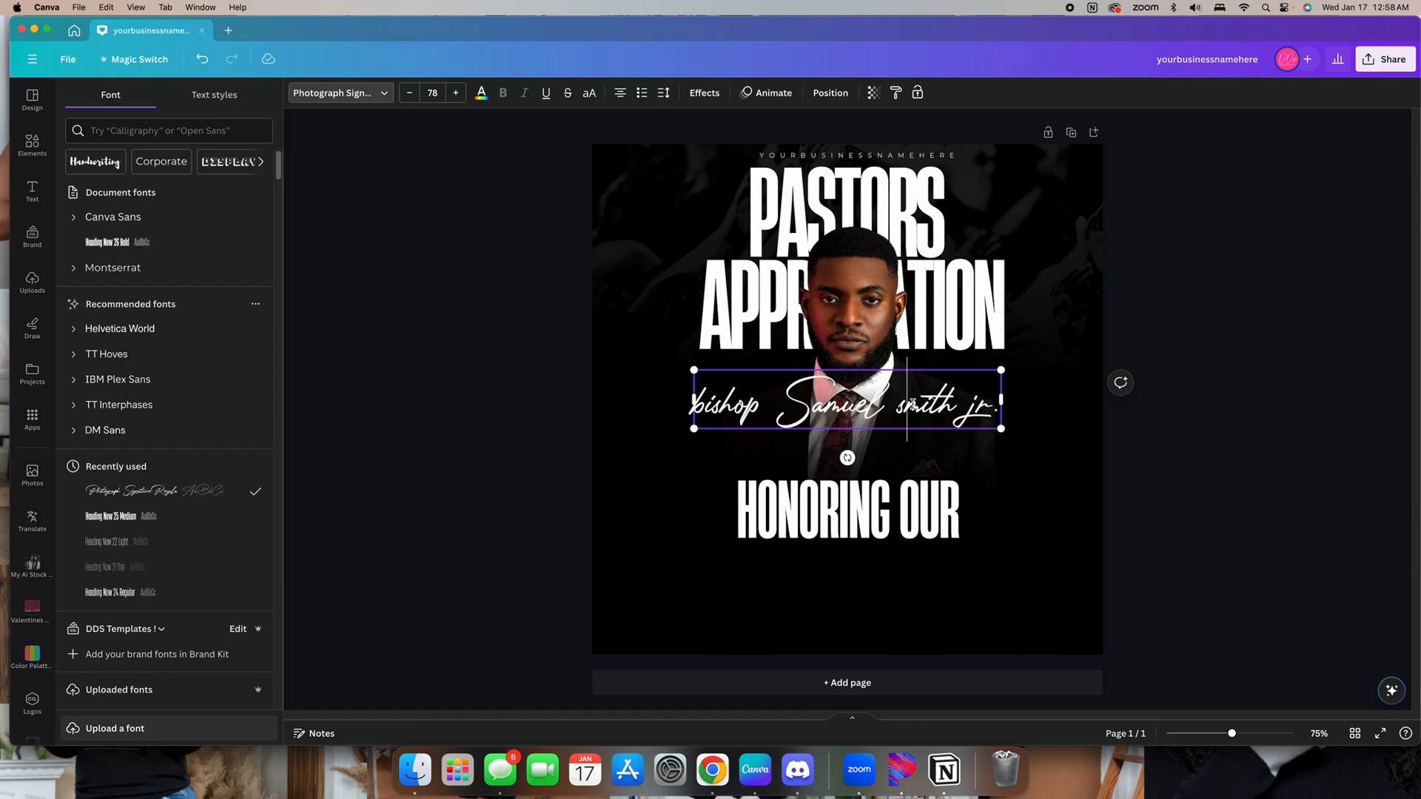
pyautogui.press('BackSpace')
pyautogui.write('S')
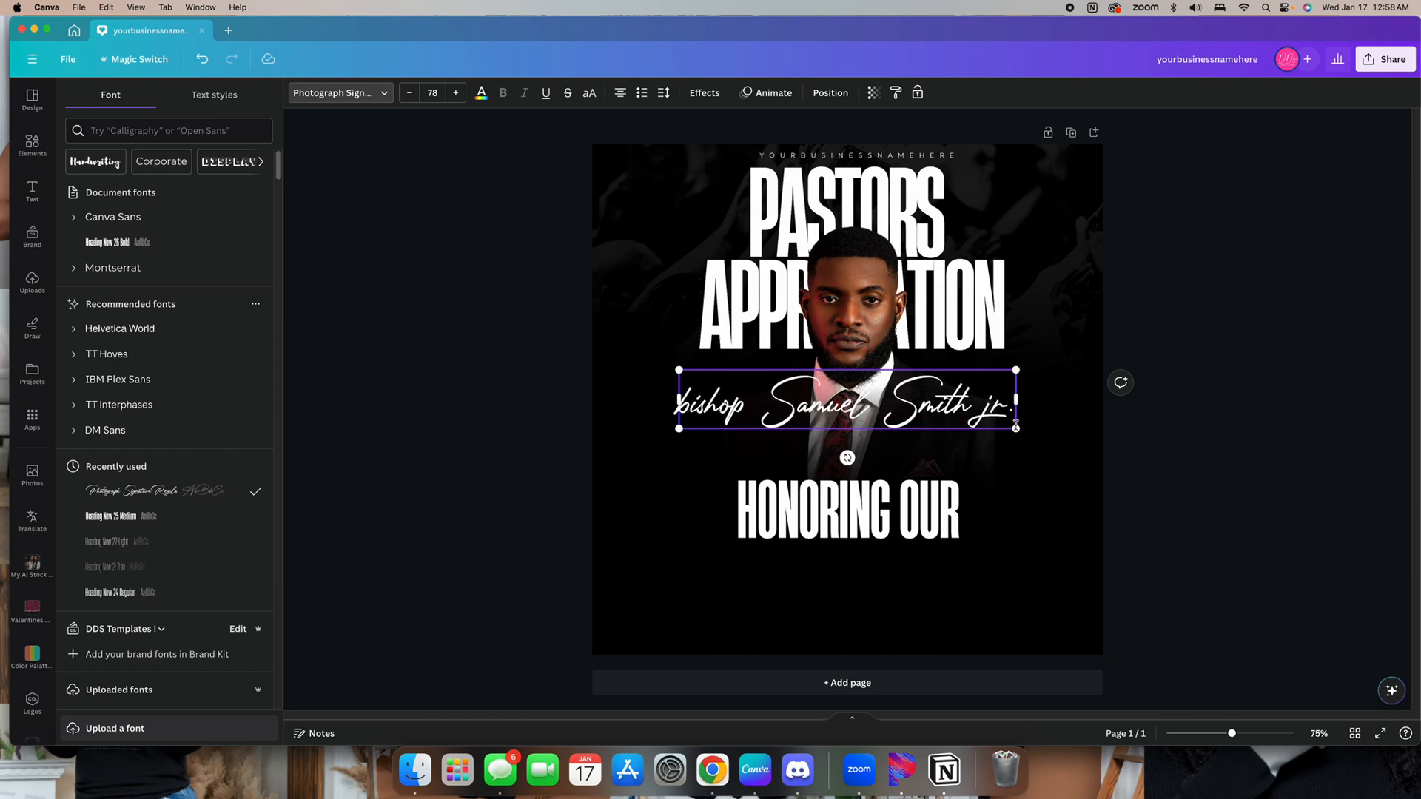
pyautogui.click(1182, 453)
pyautogui.click(669, 411)
pyautogui.click(686, 407)
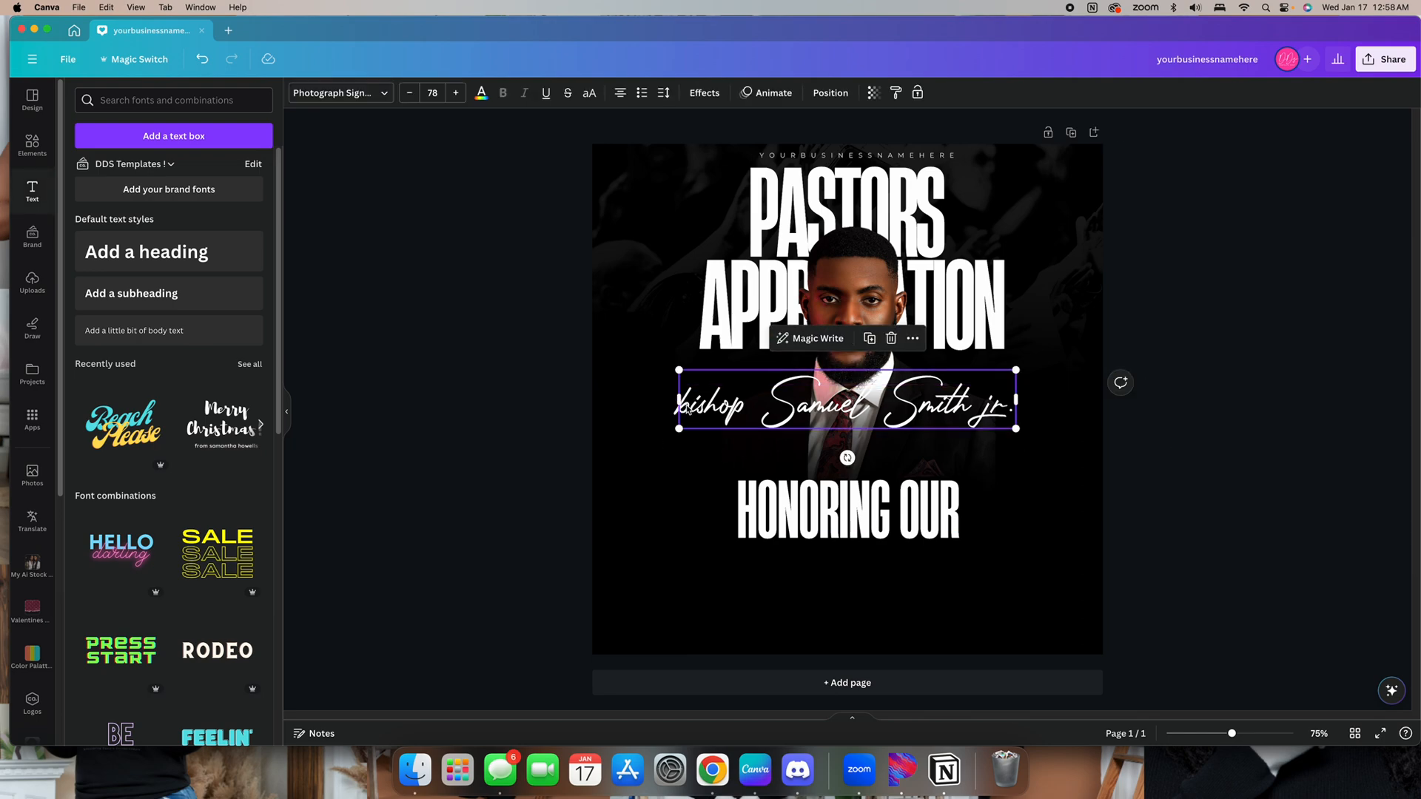
pyautogui.click(689, 410)
pyautogui.press('BackSpace')
pyautogui.write('B')
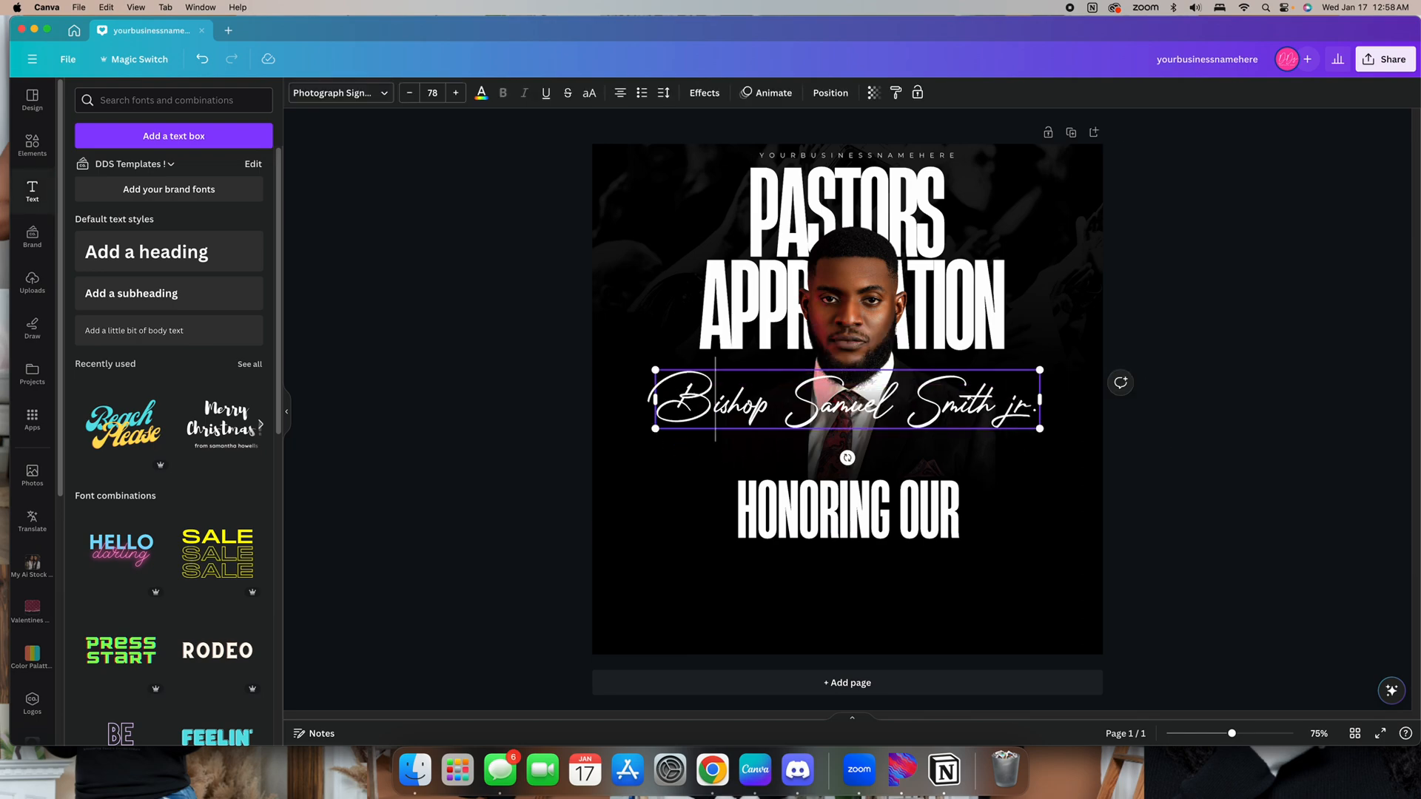
# Tighten the spacing of the script name text slightly
pyautogui.click(1107, 423)
pyautogui.click(1002, 407)
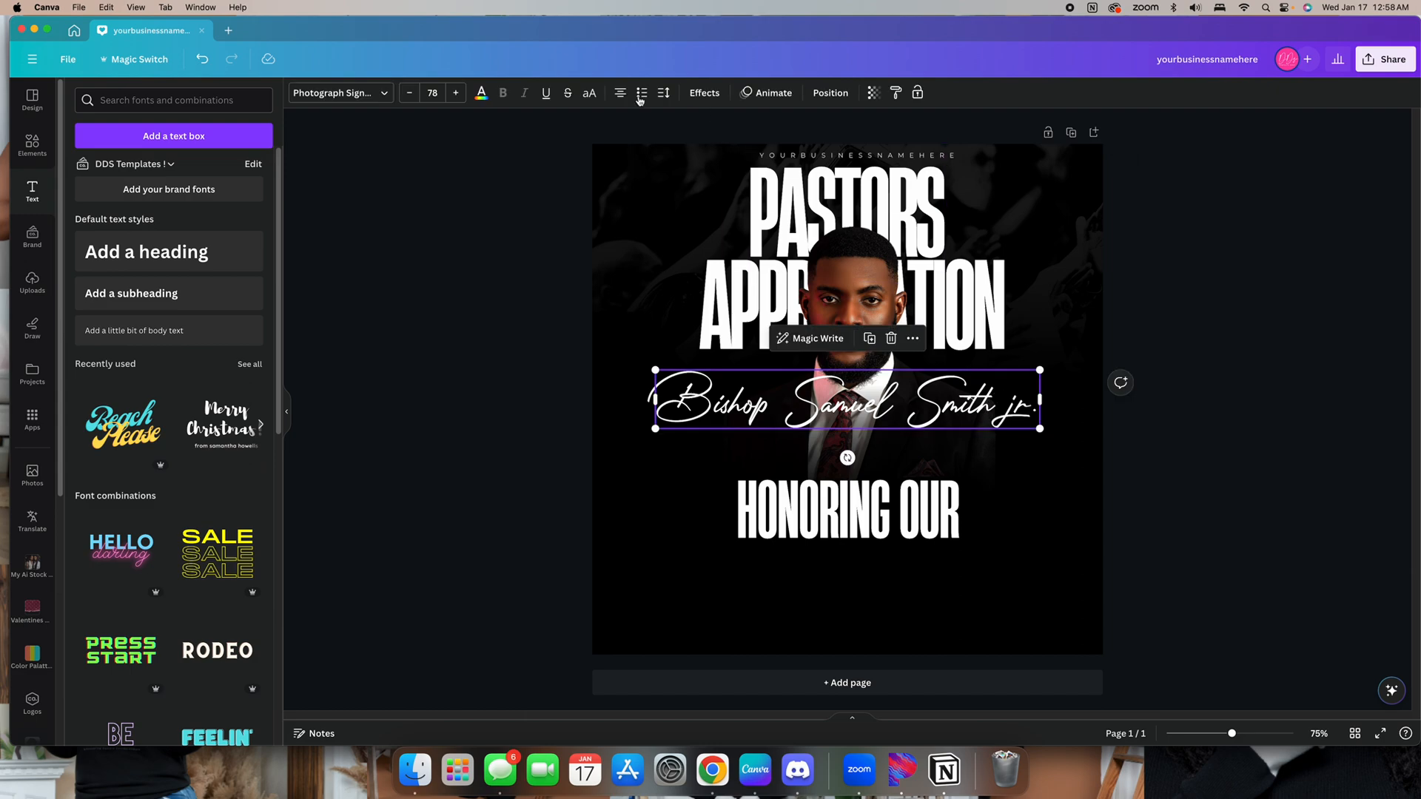
pyautogui.click(666, 96)
pyautogui.moveTo(693, 143); pyautogui.dragTo(685, 143)
pyautogui.click(1008, 522)
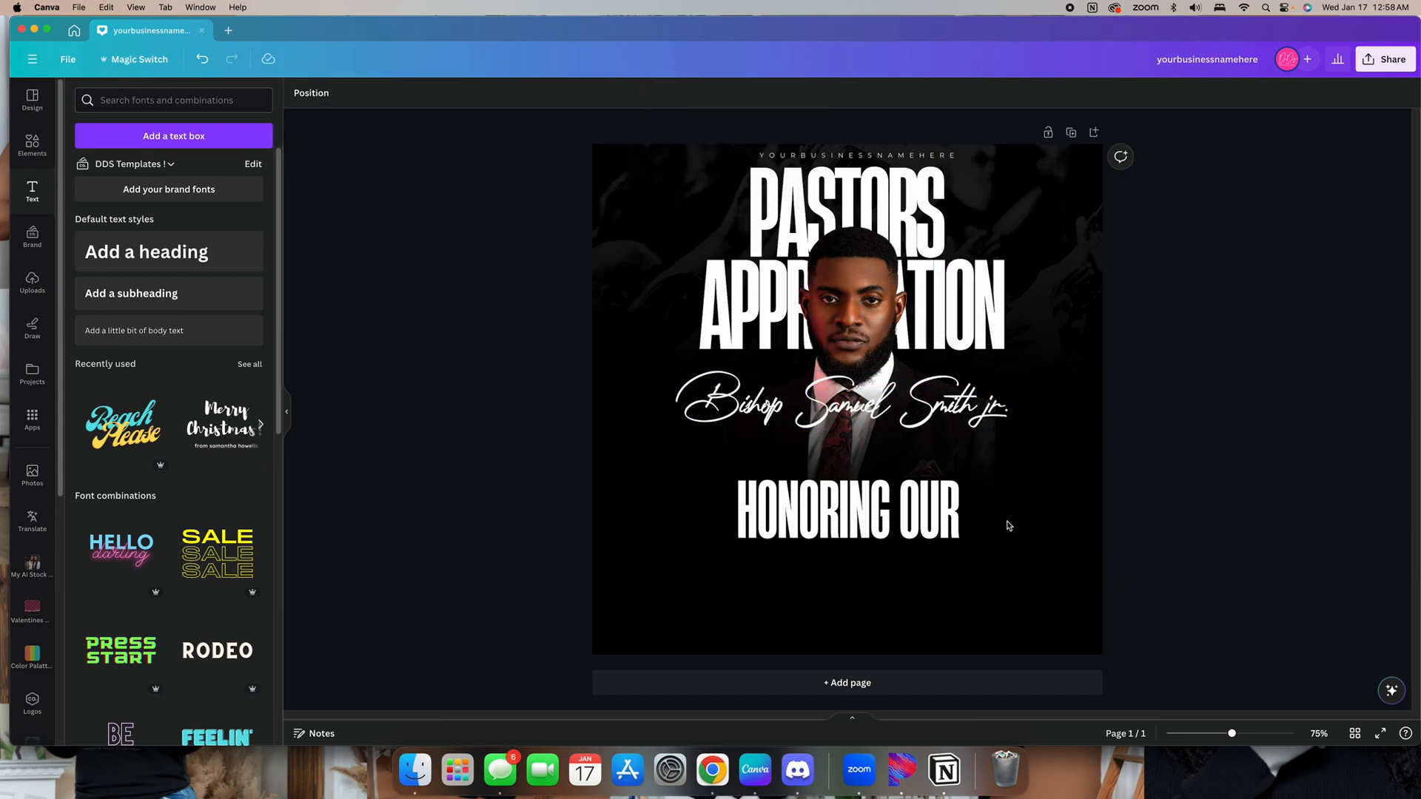
# Apply the Outline effect to the script name and set its thickness to 29
pyautogui.click(910, 408)
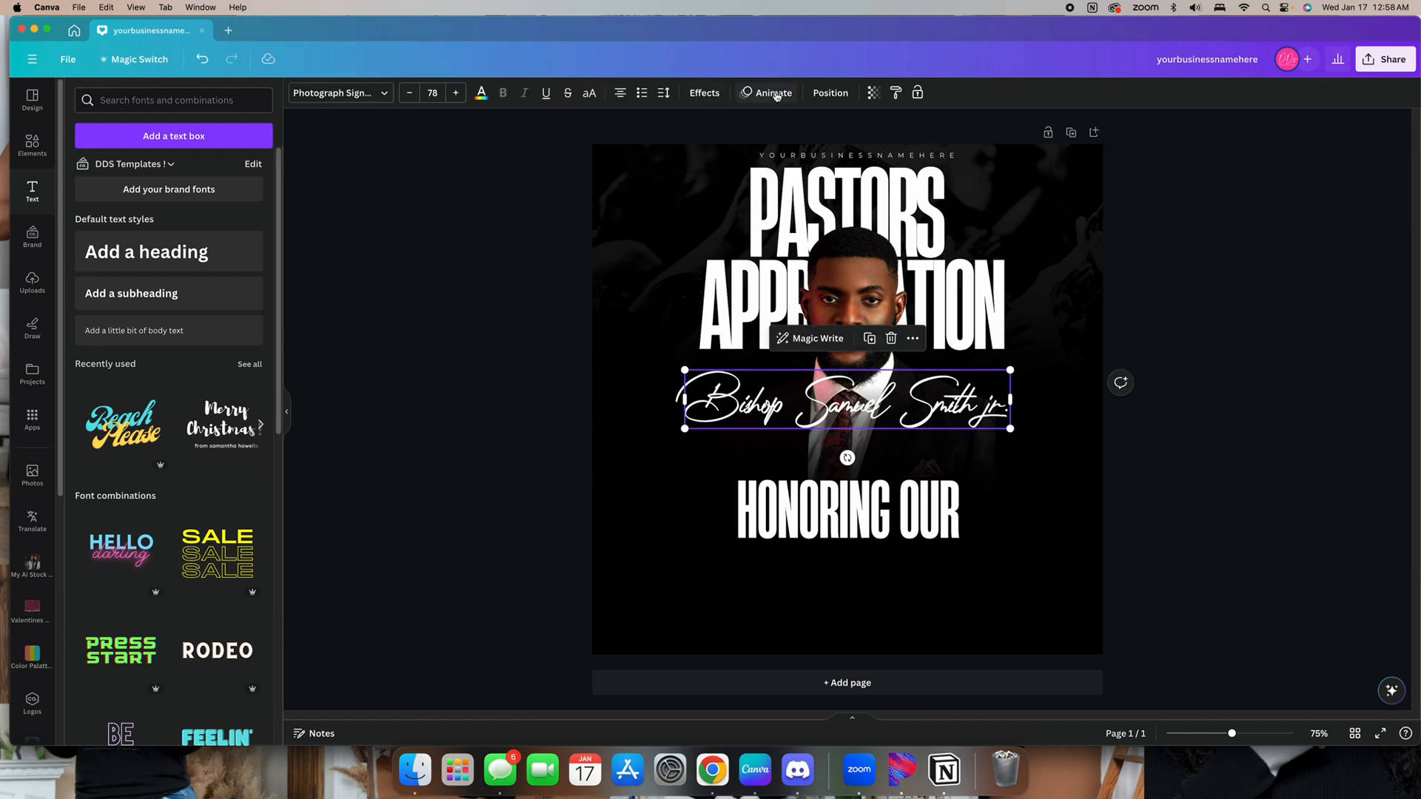
pyautogui.click(703, 93)
pyautogui.click(236, 255)
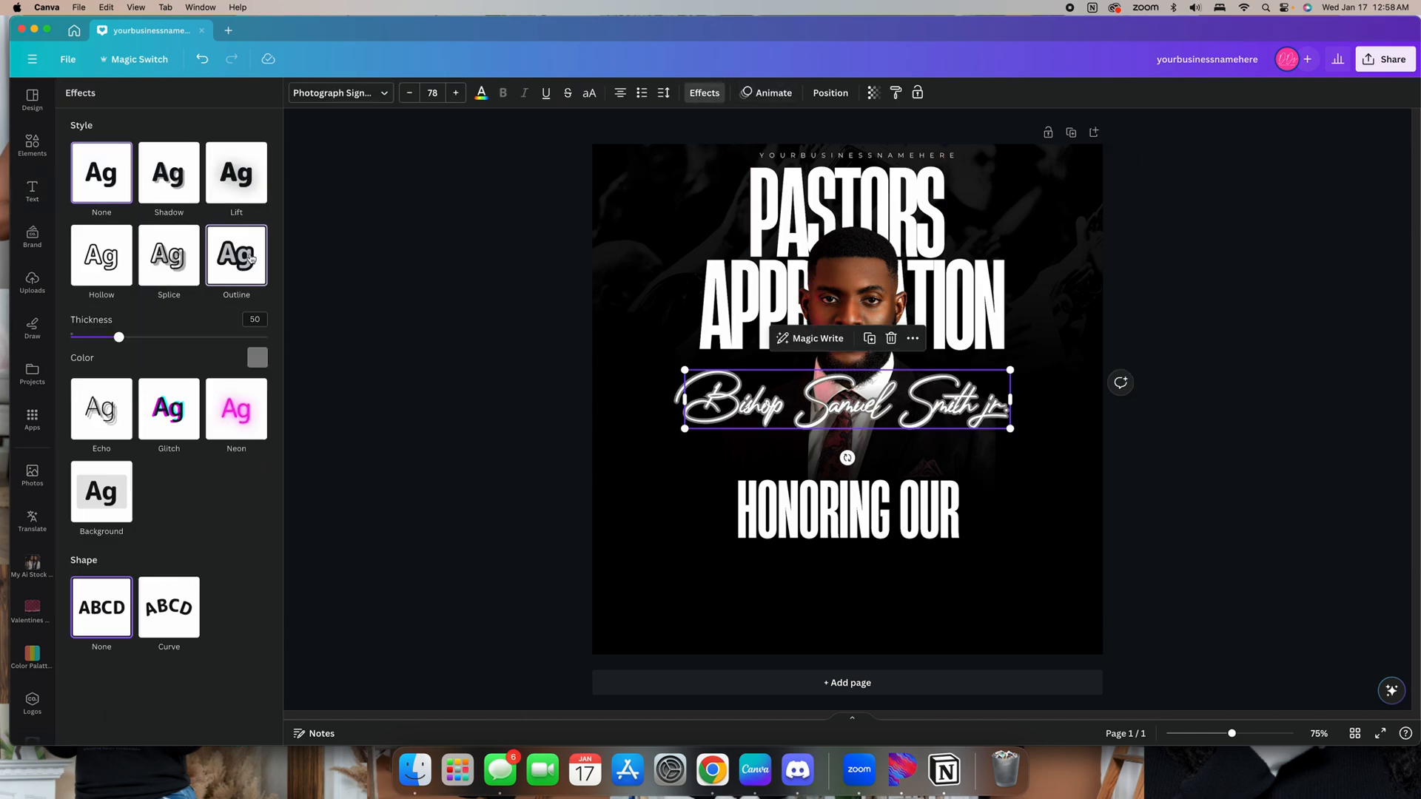
pyautogui.click(257, 357)
pyautogui.moveTo(116, 337); pyautogui.dragTo(98, 337)
# Shrink the script name and move it to overlap the lower part of the HONORING OUR heading
pyautogui.moveTo(910, 386)
pyautogui.mouseDown()
pyautogui.moveTo(914, 538)
pyautogui.moveTo(930, 518)
pyautogui.mouseUp()
pyautogui.moveTo(1035, 561); pyautogui.dragTo(953, 547)
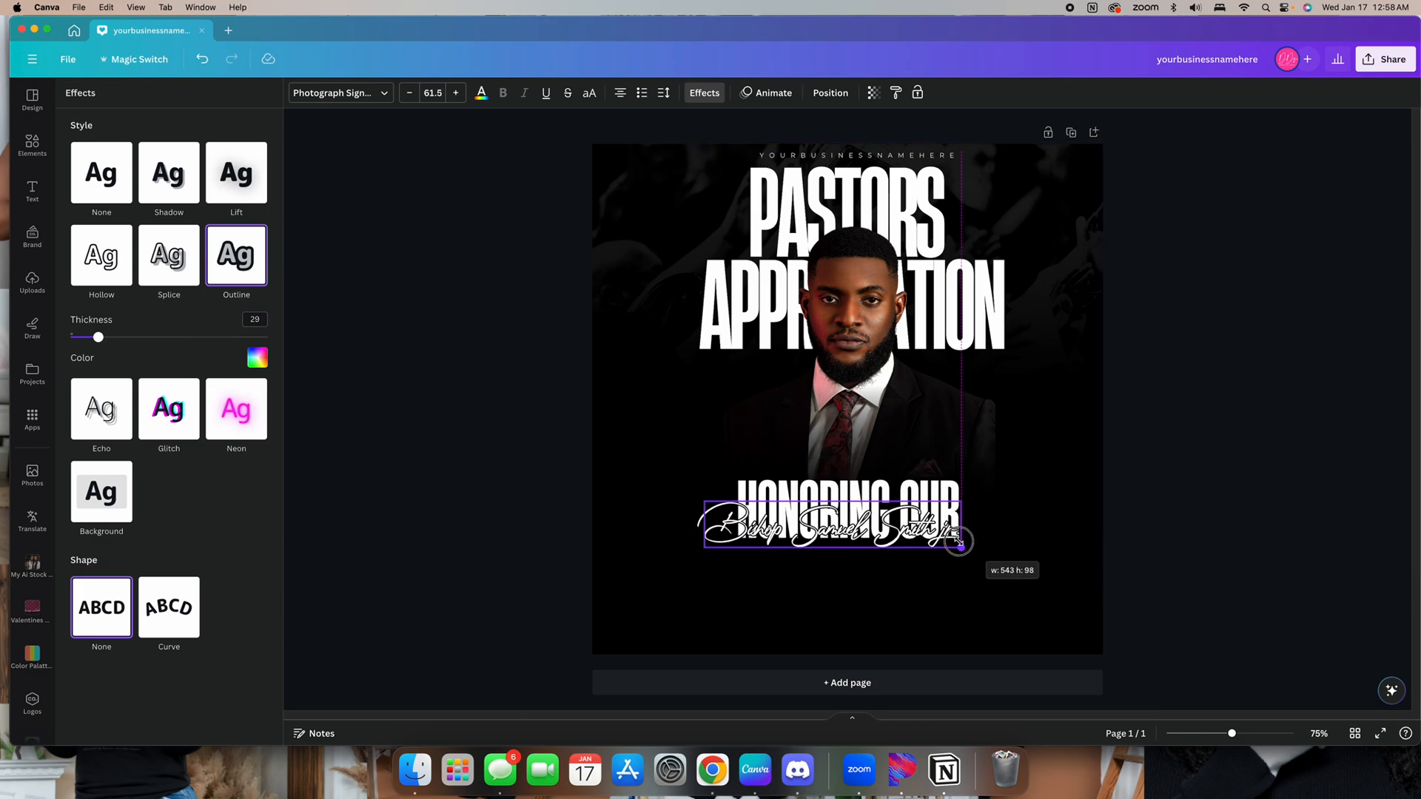
pyautogui.moveTo(871, 526); pyautogui.dragTo(889, 531)
pyautogui.click(1156, 547)
pyautogui.click(890, 546)
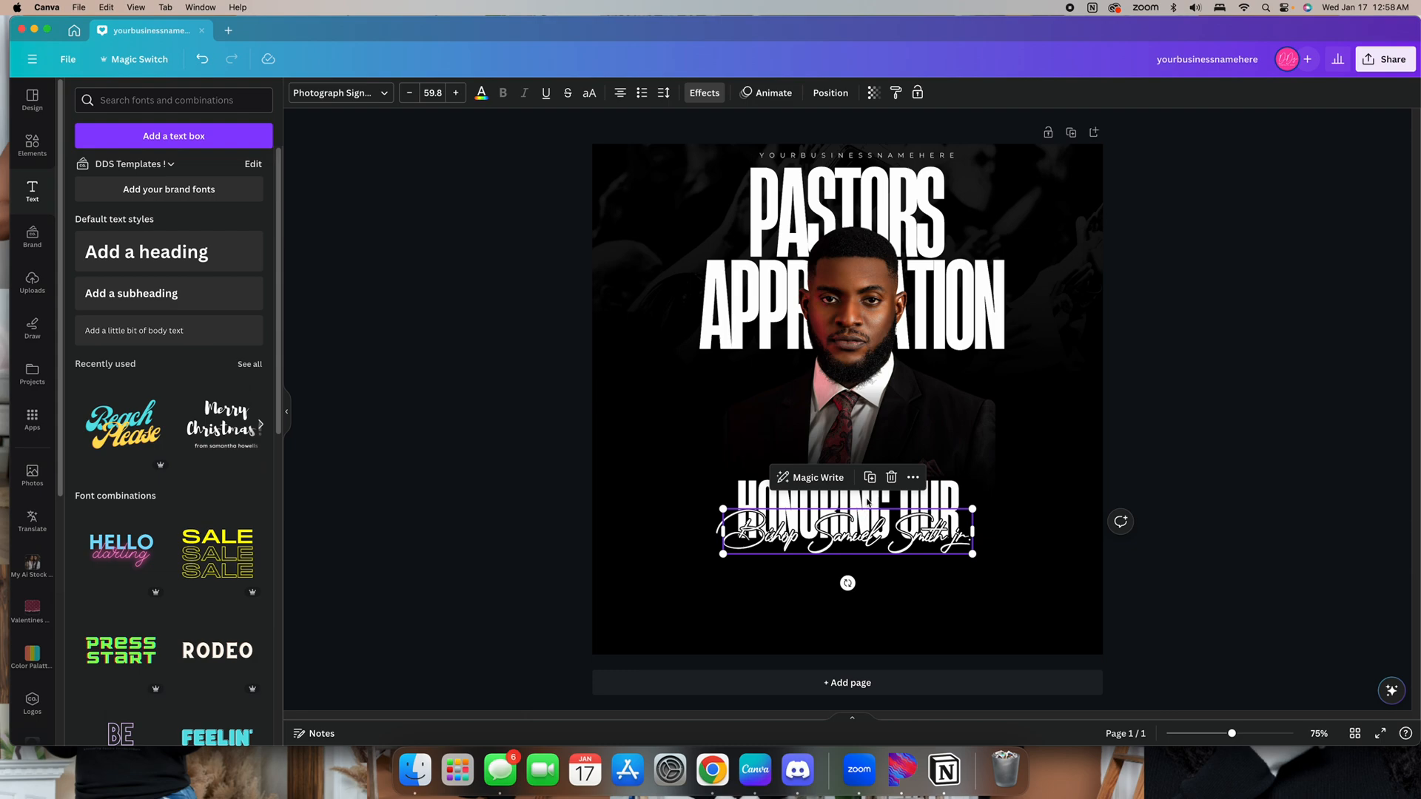
# Scale the heading and script name up together slightly, then nudge the name lower over the heading
pyautogui.keyDown('shift'); pyautogui.click(882, 517); pyautogui.keyUp('shift')
pyautogui.keyDown('shift'); pyautogui.click(913, 496); pyautogui.keyUp('shift')
pyautogui.keyDown('shift'); pyautogui.click(904, 533); pyautogui.keyUp('shift')
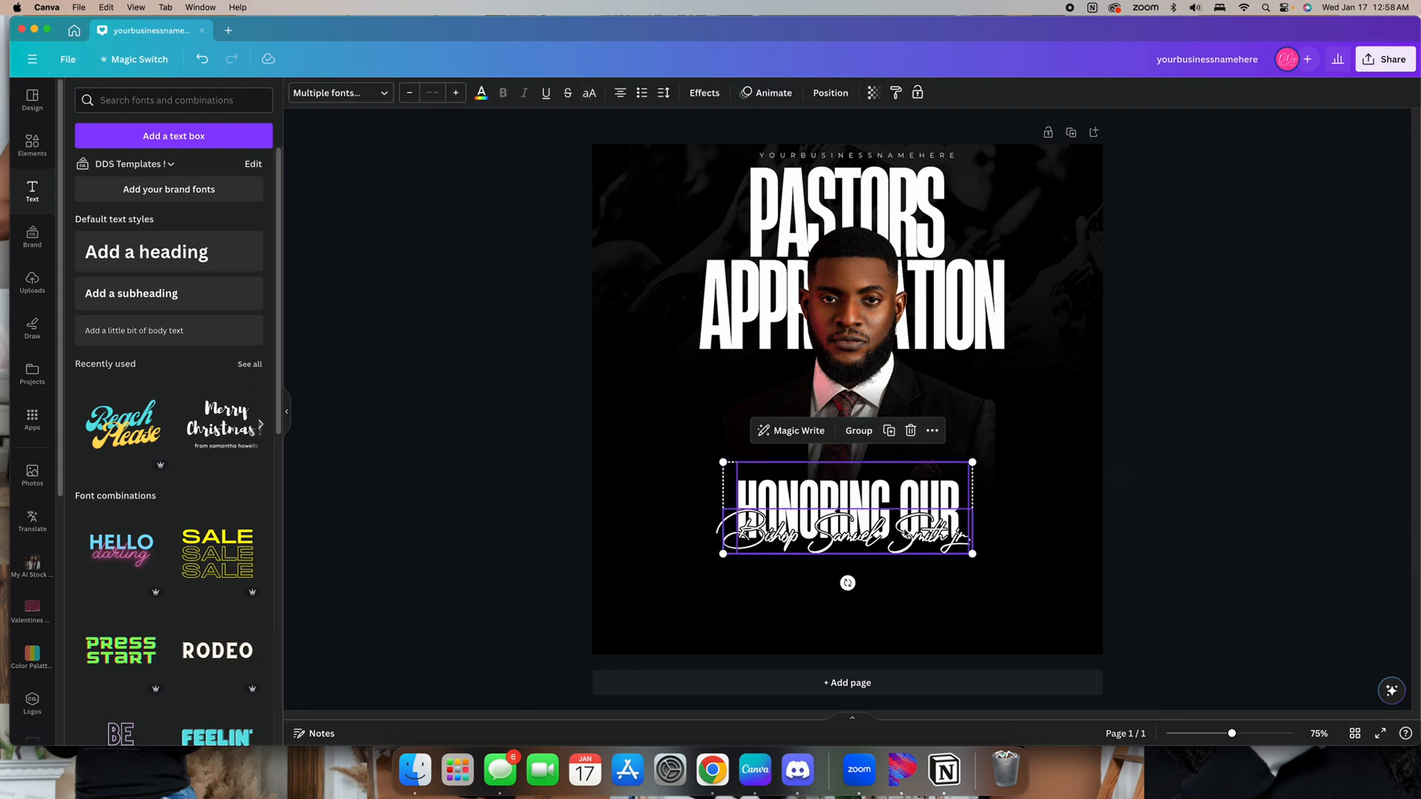
pyautogui.moveTo(905, 533); pyautogui.dragTo(993, 560)
pyautogui.moveTo(722, 560); pyautogui.dragTo(716, 563)
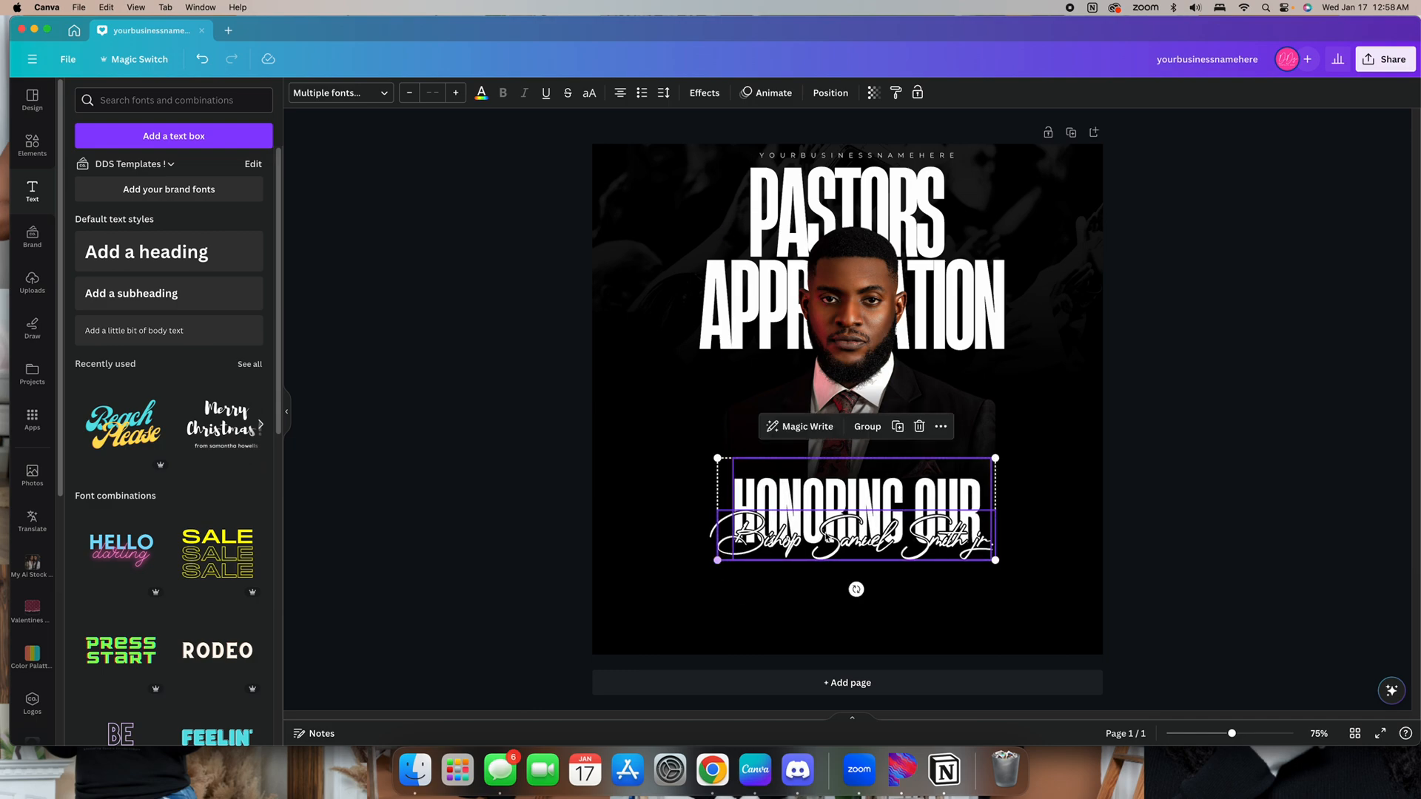
pyautogui.moveTo(848, 527); pyautogui.dragTo(882, 552)
pyautogui.click(1271, 533)
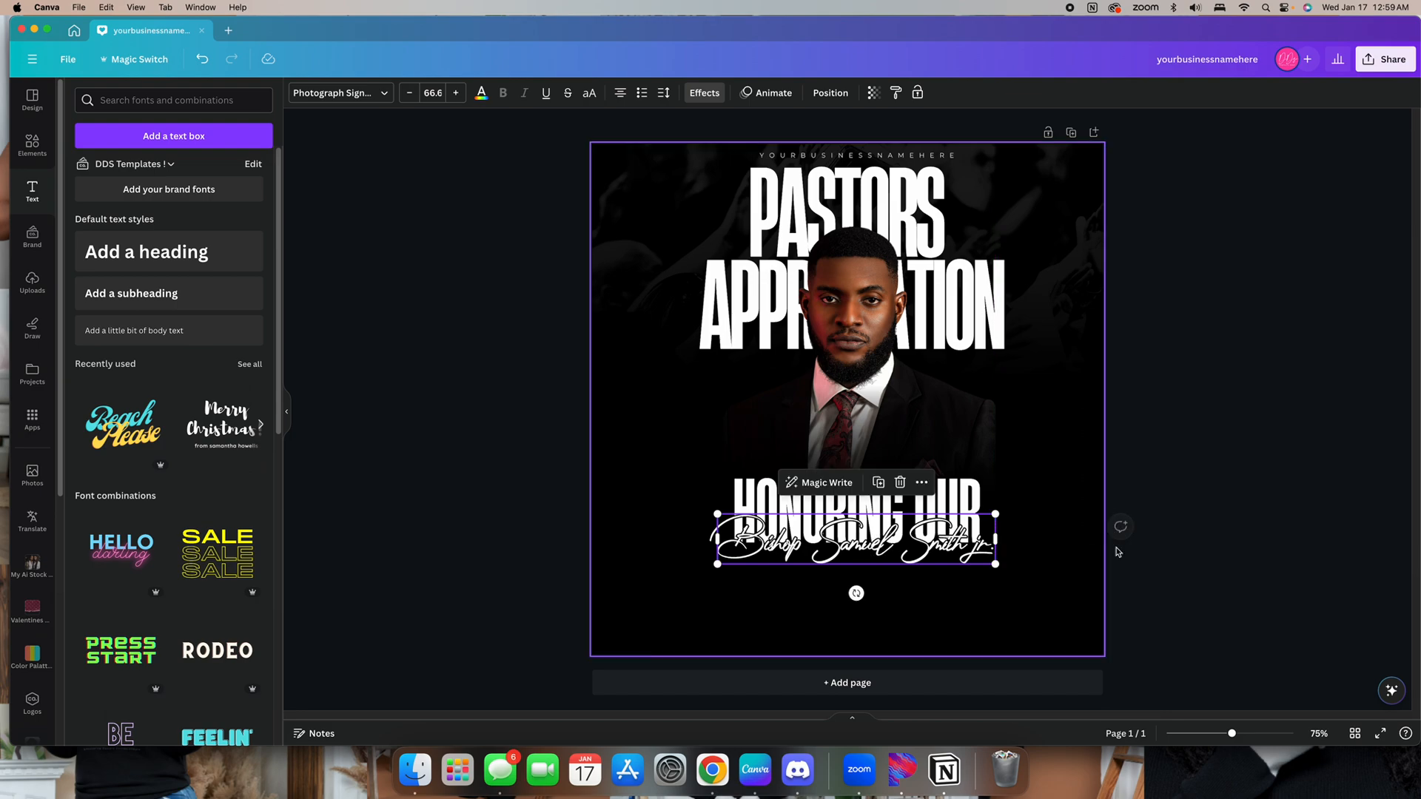
pyautogui.click(1234, 549)
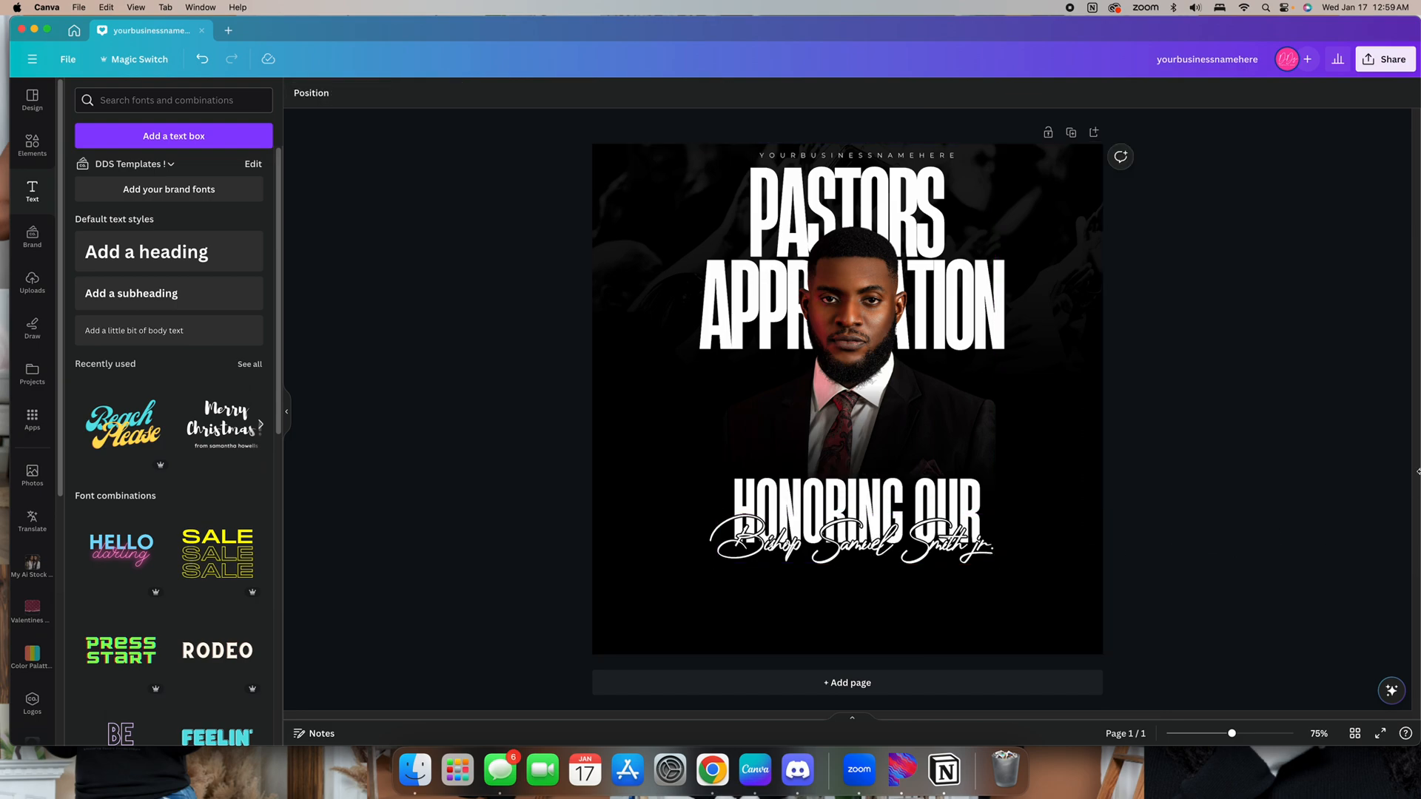
# Add a rounded square shape to the design and change its fill color to white
pyautogui.click(32, 148)
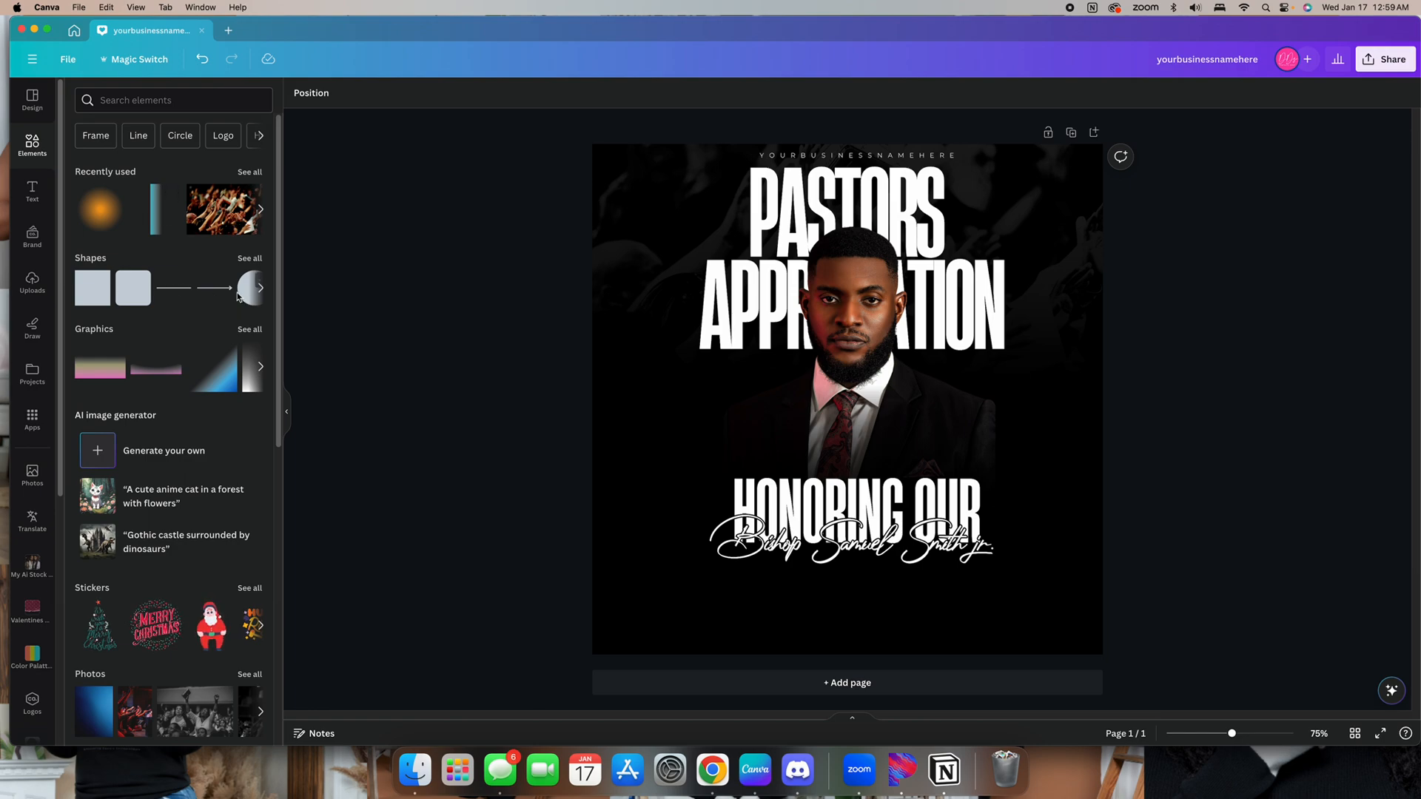
pyautogui.click(134, 287)
pyautogui.click(457, 295)
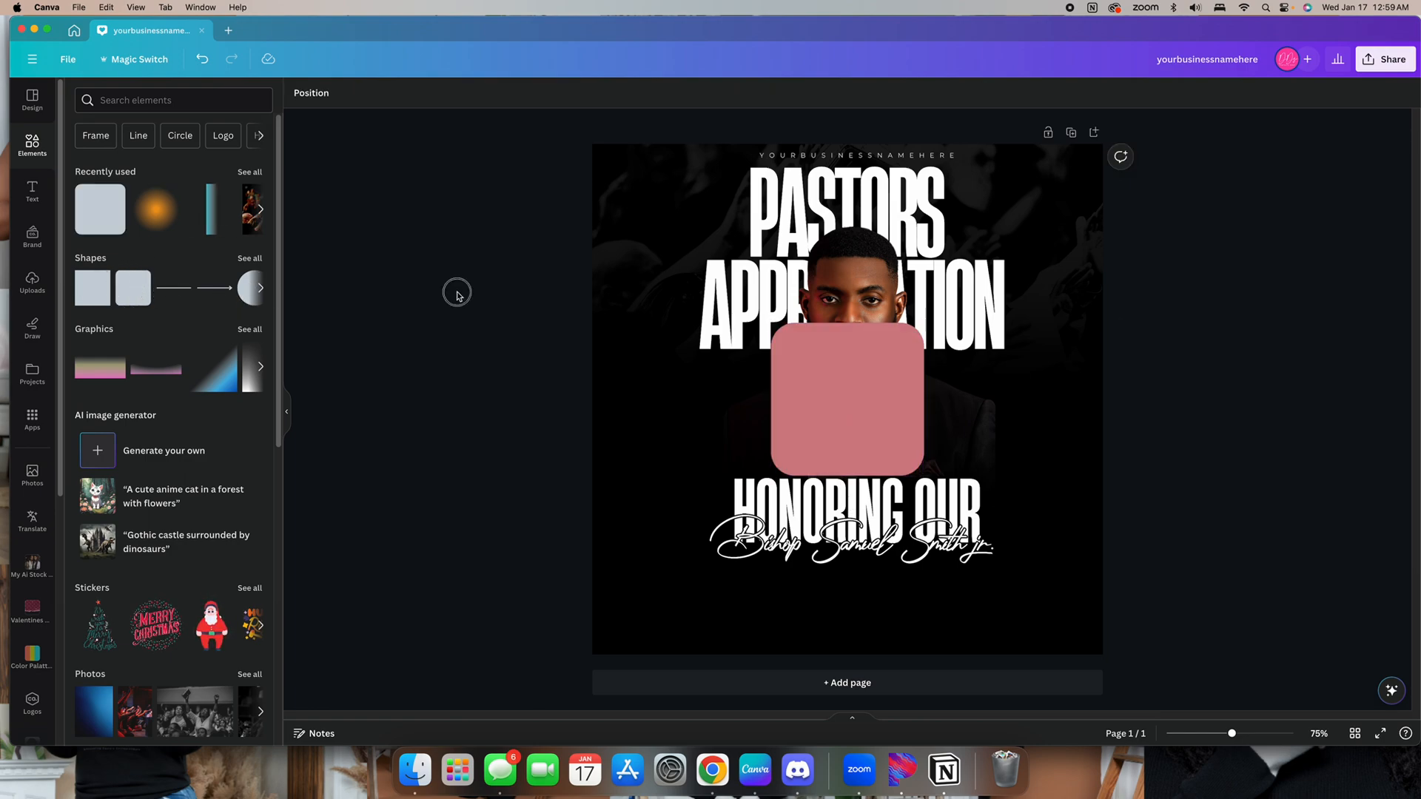
pyautogui.click(824, 371)
pyautogui.click(361, 93)
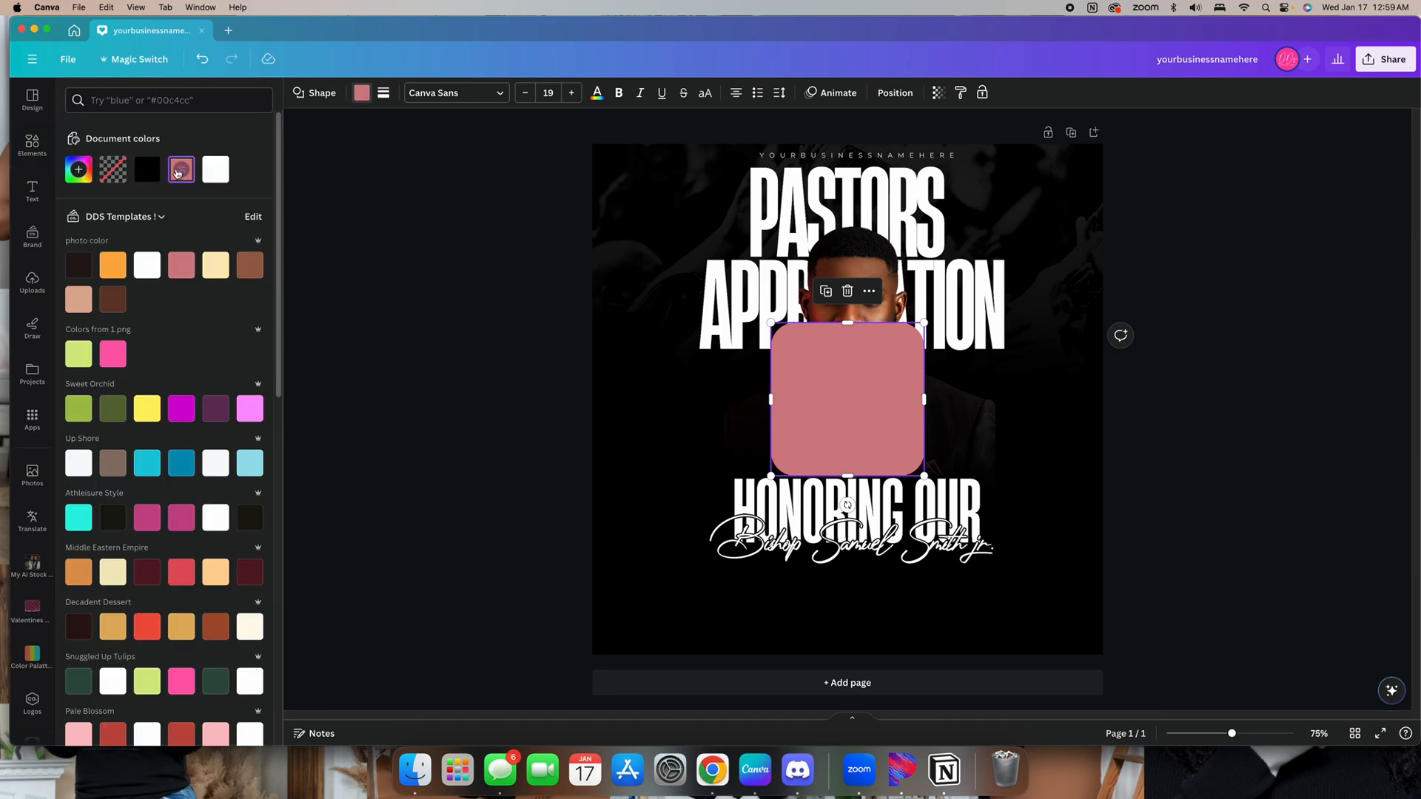
pyautogui.click(151, 179)
pyautogui.click(218, 177)
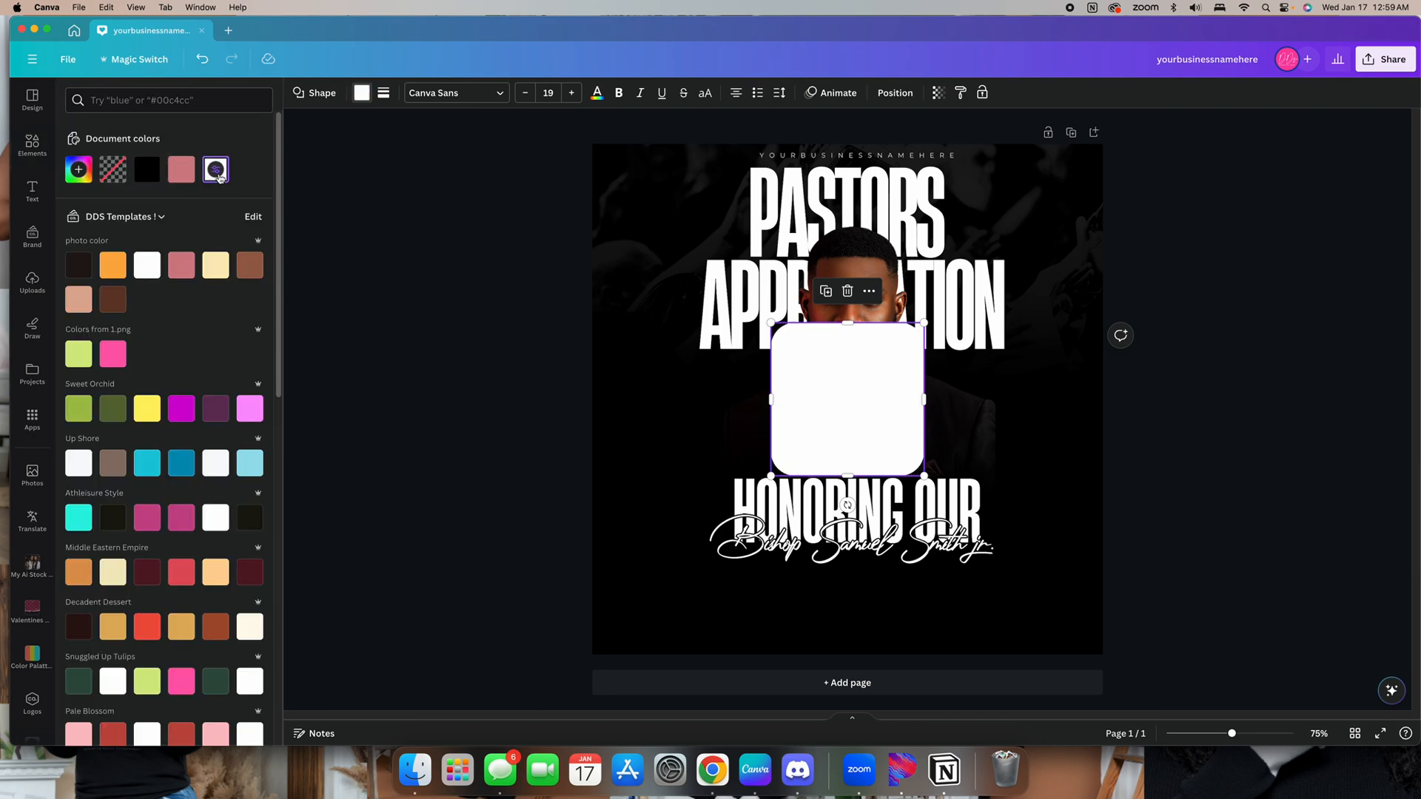
# Flatten the white shape into a thin bar and set its corner rounding to 11
pyautogui.click(383, 93)
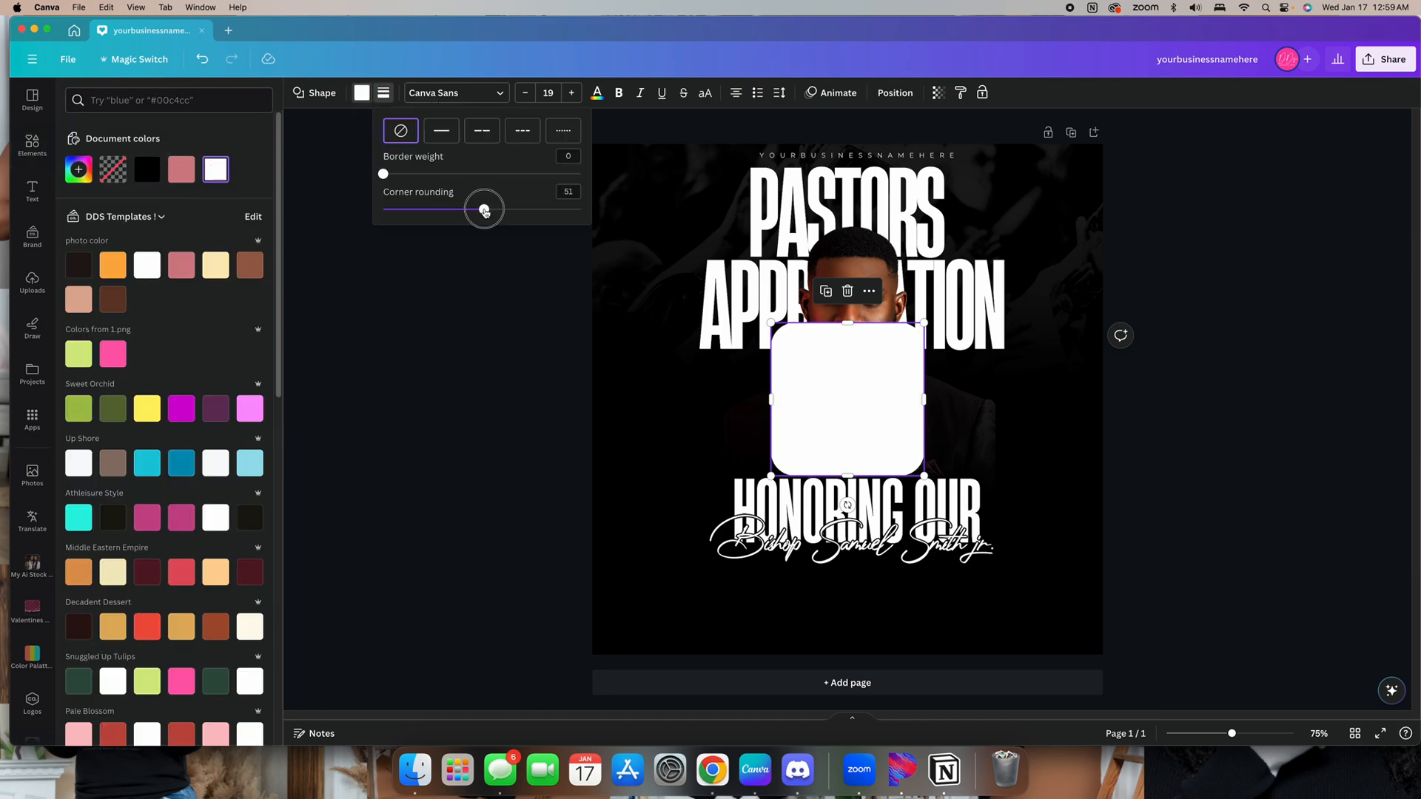
pyautogui.moveTo(483, 209); pyautogui.dragTo(446, 209)
pyautogui.moveTo(847, 474); pyautogui.dragTo(830, 346)
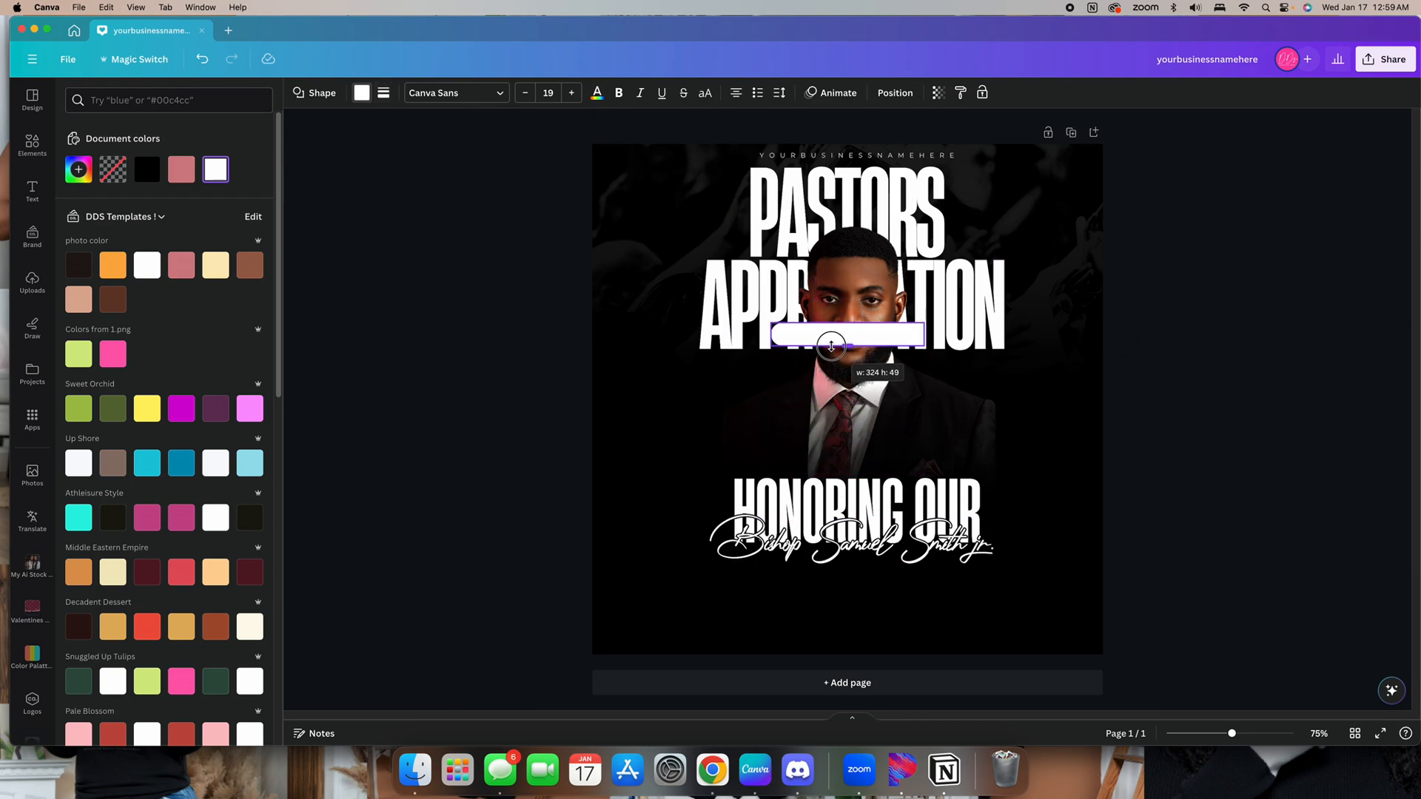
pyautogui.click(384, 92)
pyautogui.moveTo(444, 210); pyautogui.dragTo(405, 209)
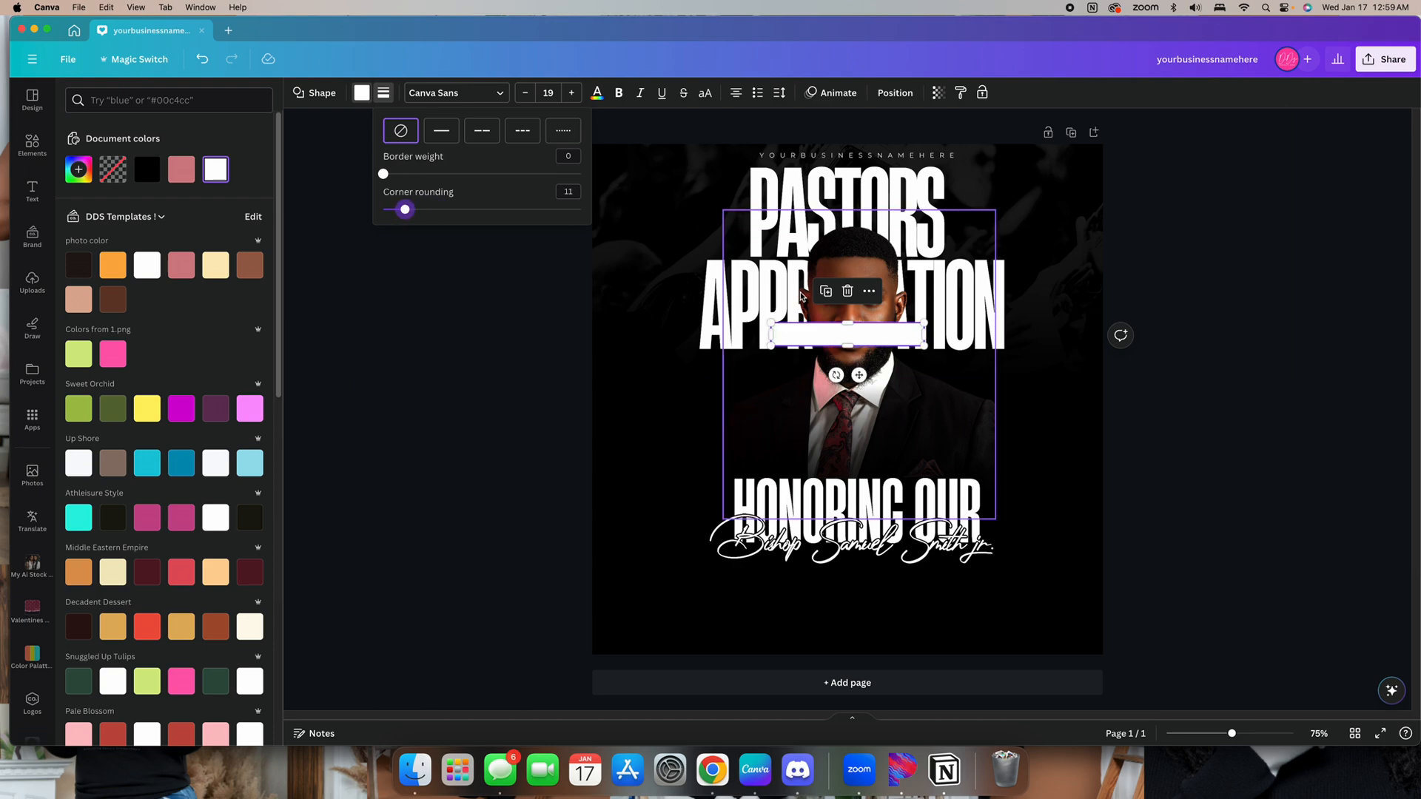
# Widen the white bar and place it just below the script name, matching the heading's width
pyautogui.moveTo(926, 340); pyautogui.dragTo(1005, 340)
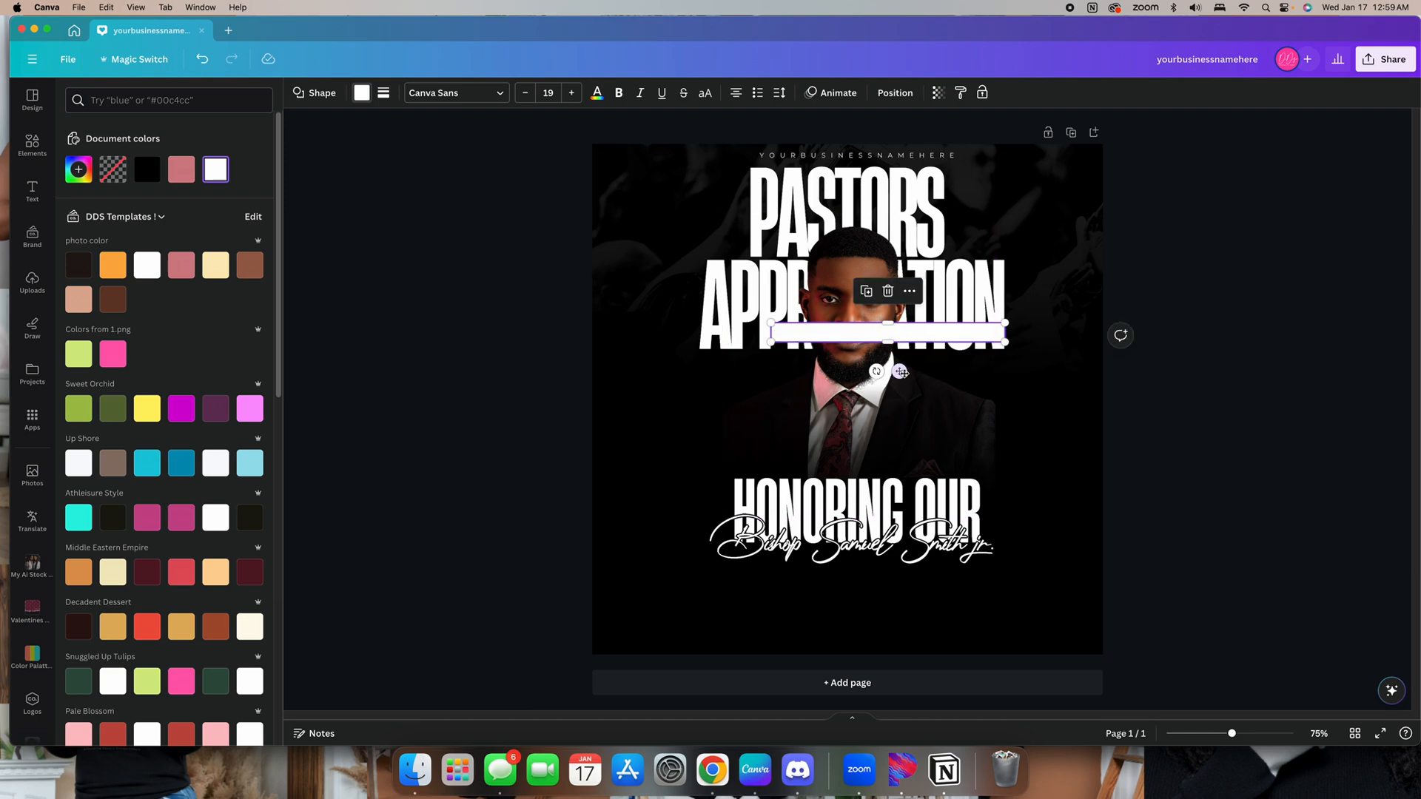
pyautogui.moveTo(899, 375); pyautogui.dragTo(868, 617)
pyautogui.click(1354, 535)
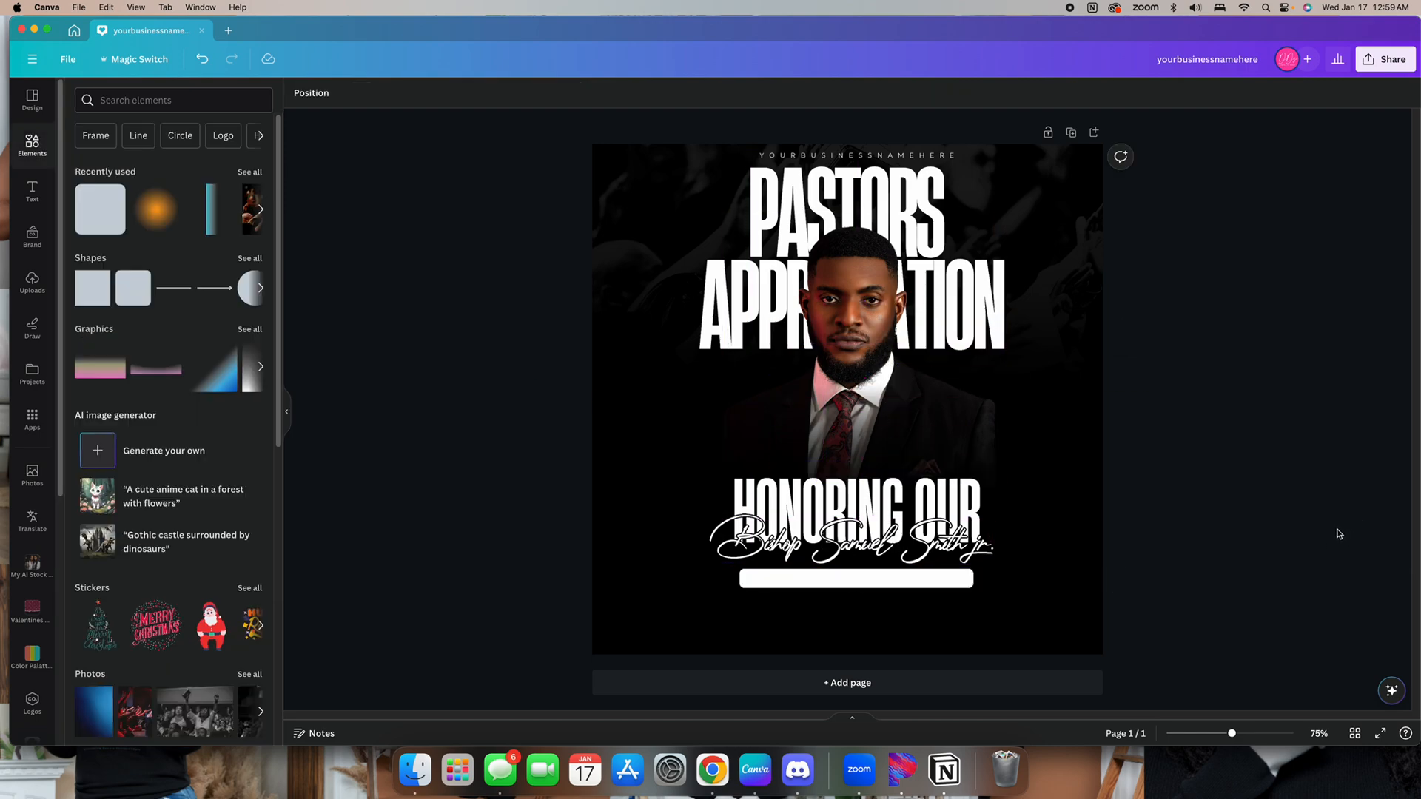
pyautogui.click(891, 582)
pyautogui.moveTo(976, 579); pyautogui.dragTo(982, 580)
pyautogui.click(1202, 514)
pyautogui.click(861, 588)
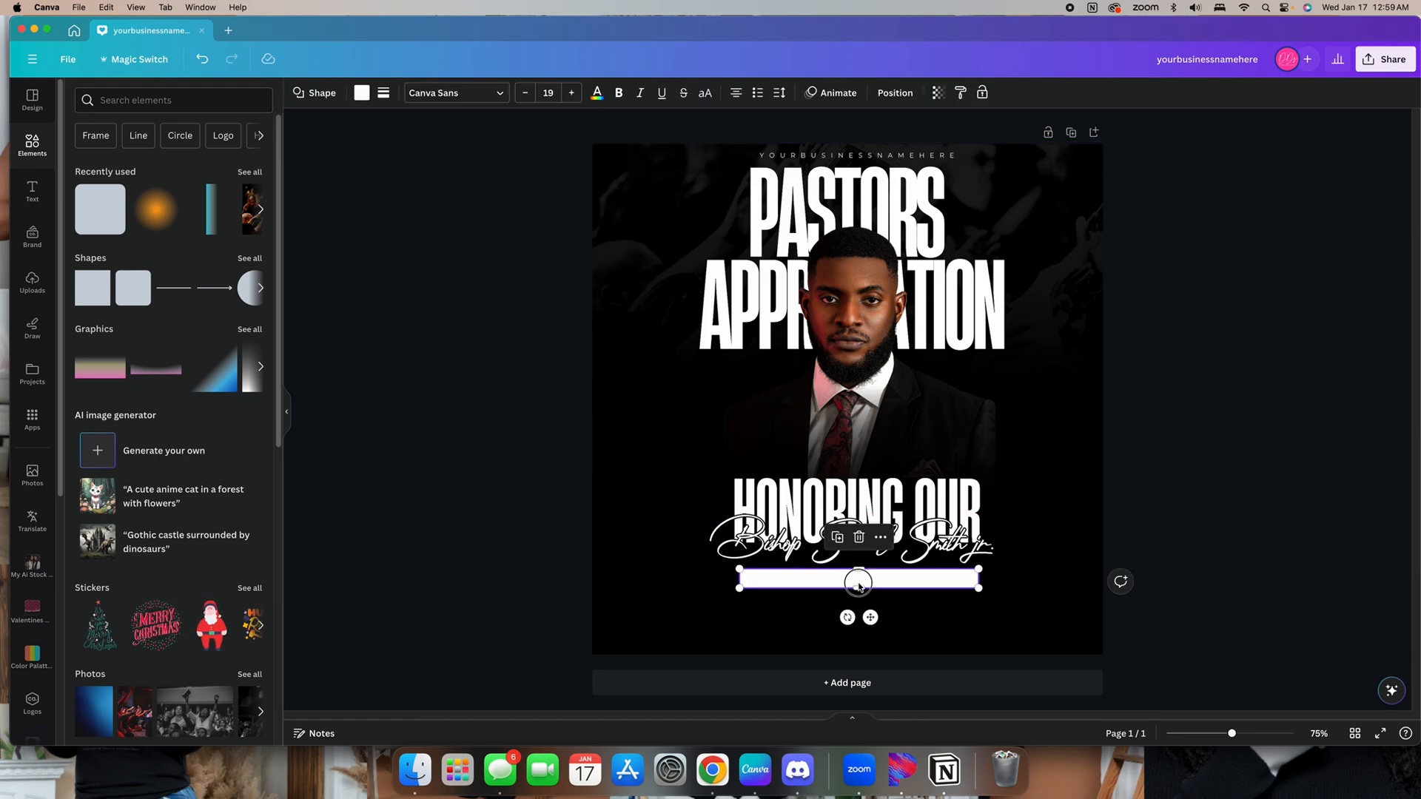
pyautogui.click(1246, 532)
# Generate a run of placeholder words with the CanLorem app and add it to the design
pyautogui.scroll(-5, 33, 612)
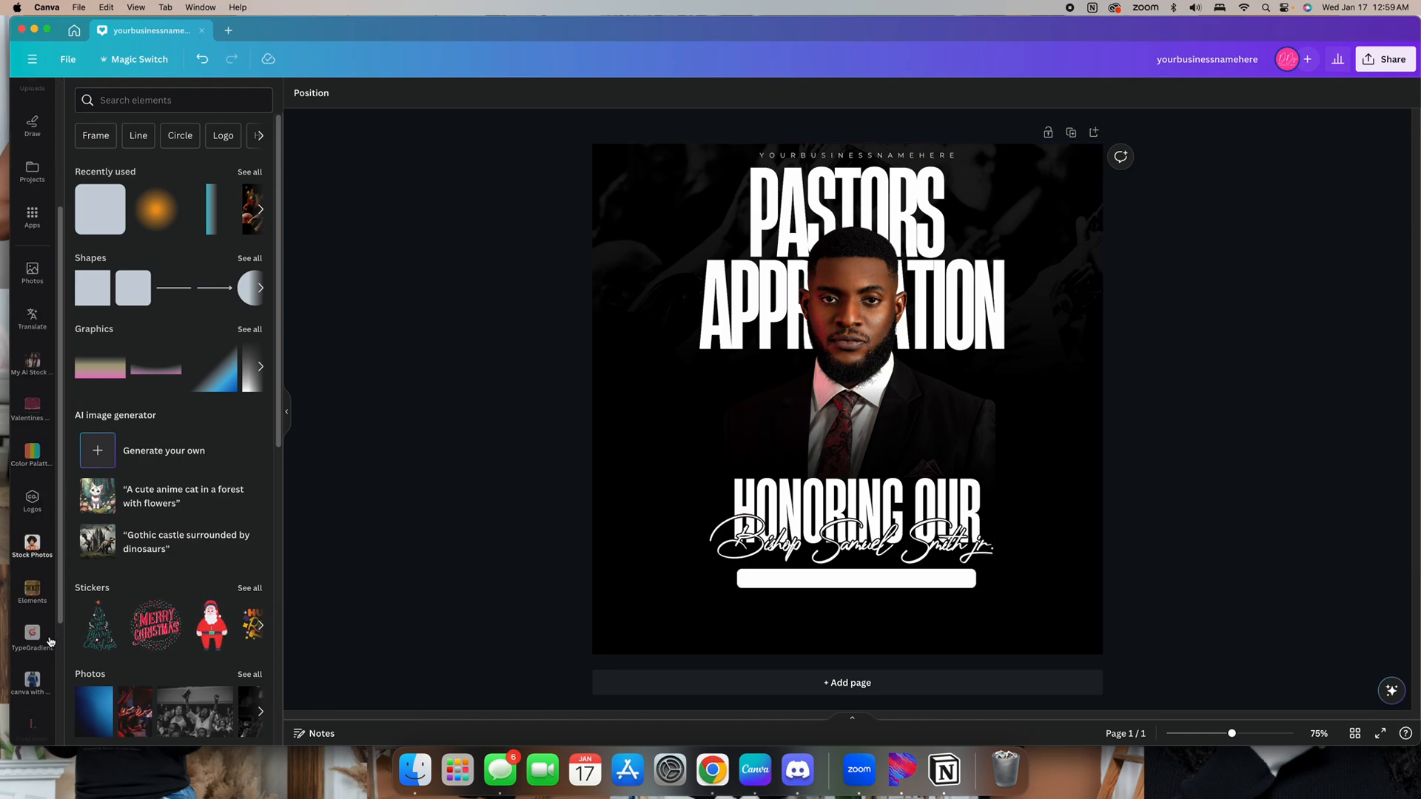
pyautogui.click(32, 535)
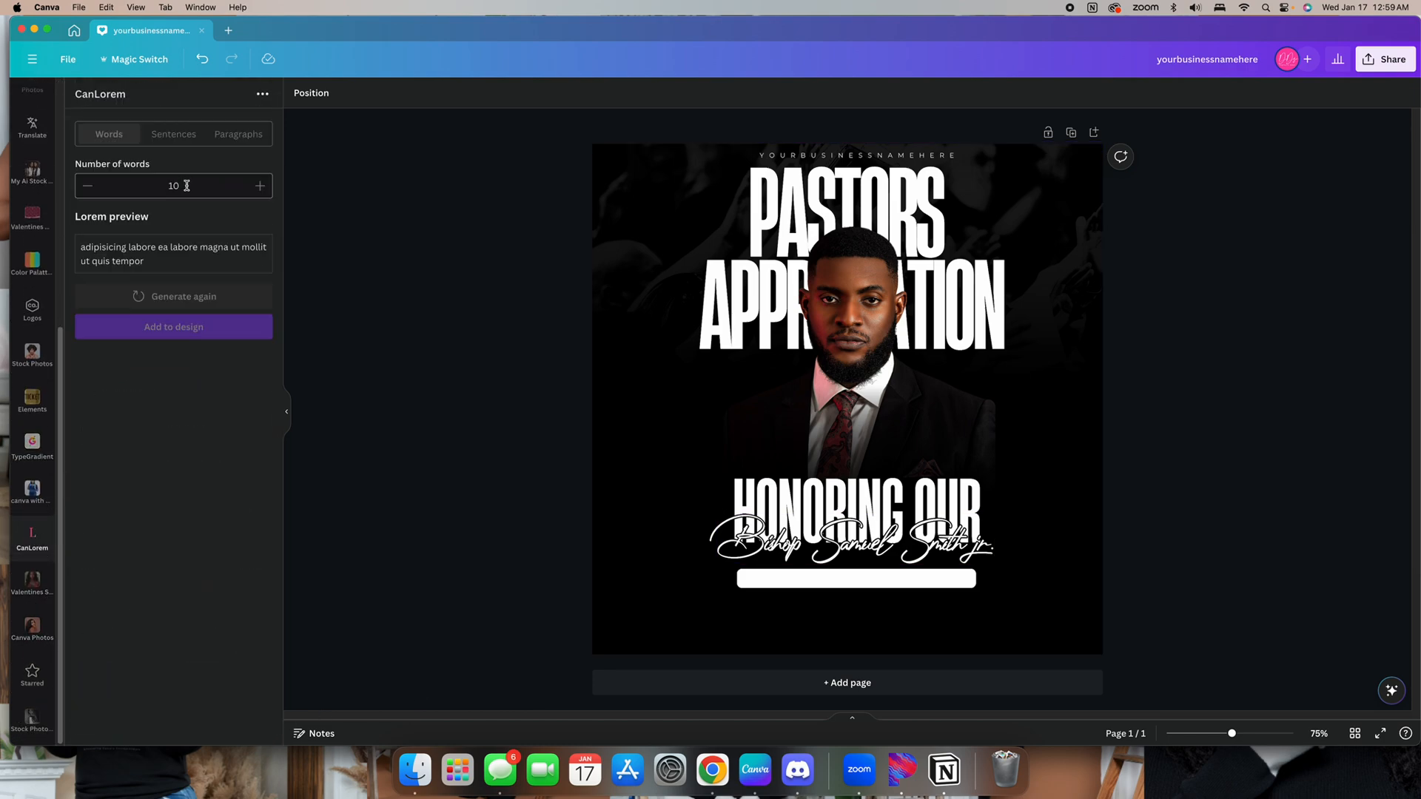
pyautogui.click(170, 141)
pyautogui.click(108, 136)
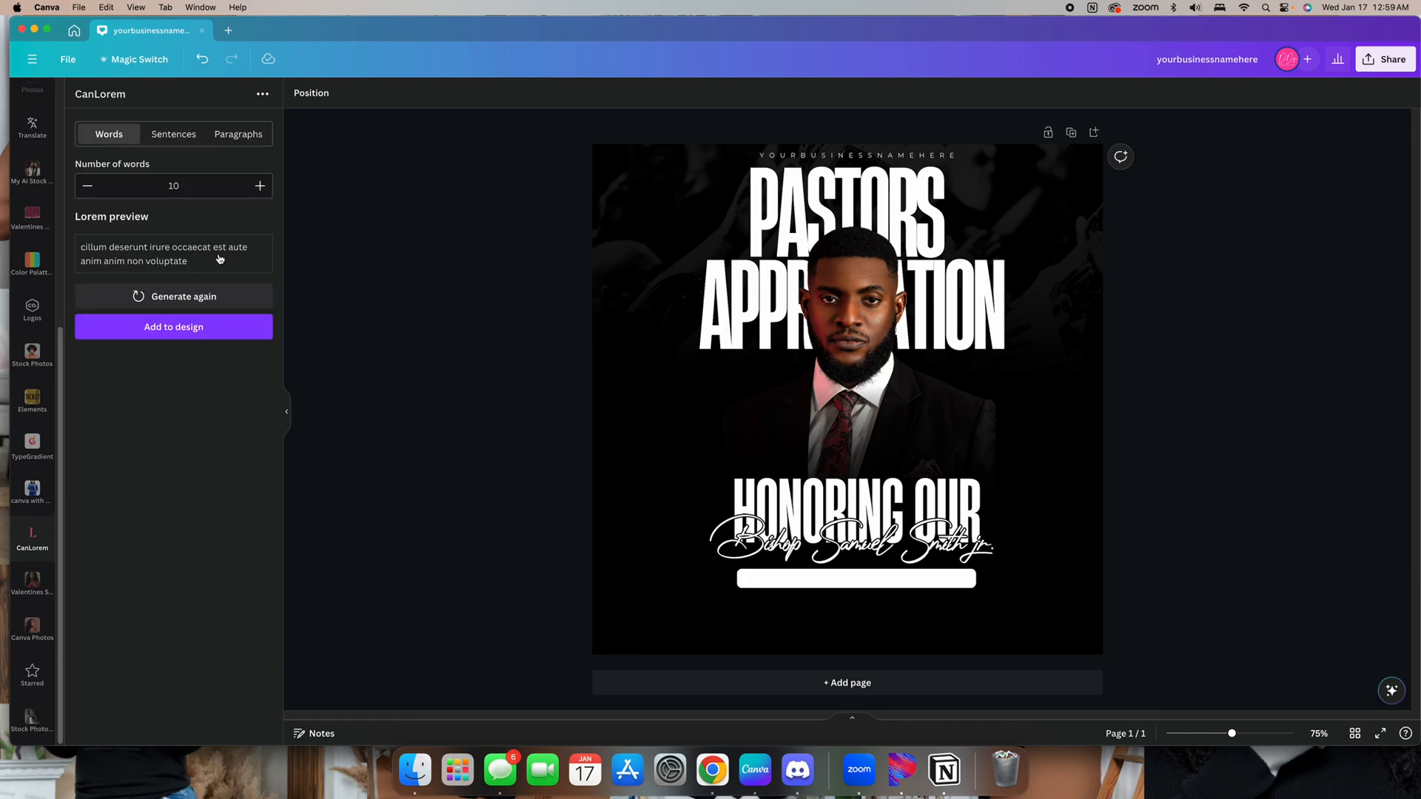
pyautogui.click(260, 186)
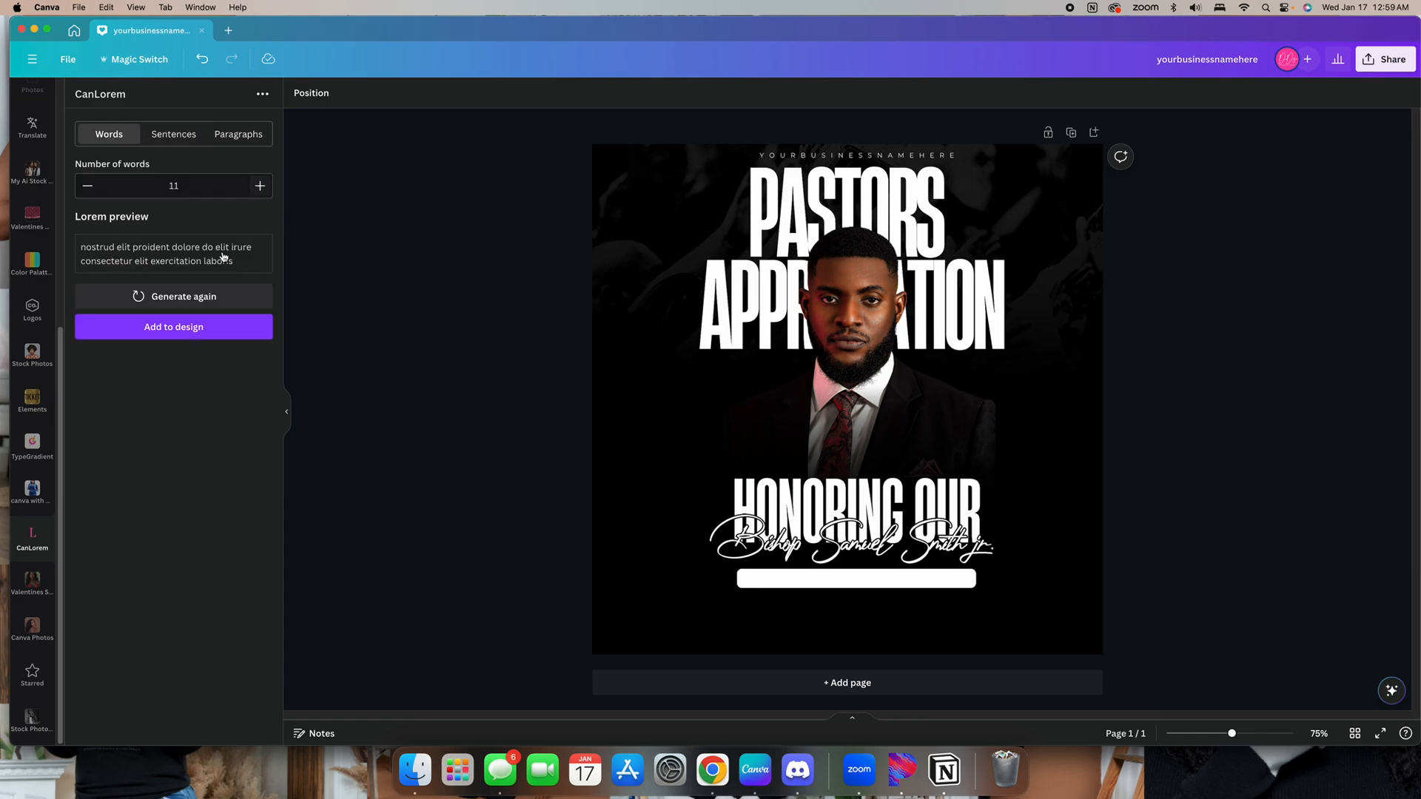
pyautogui.click(259, 186)
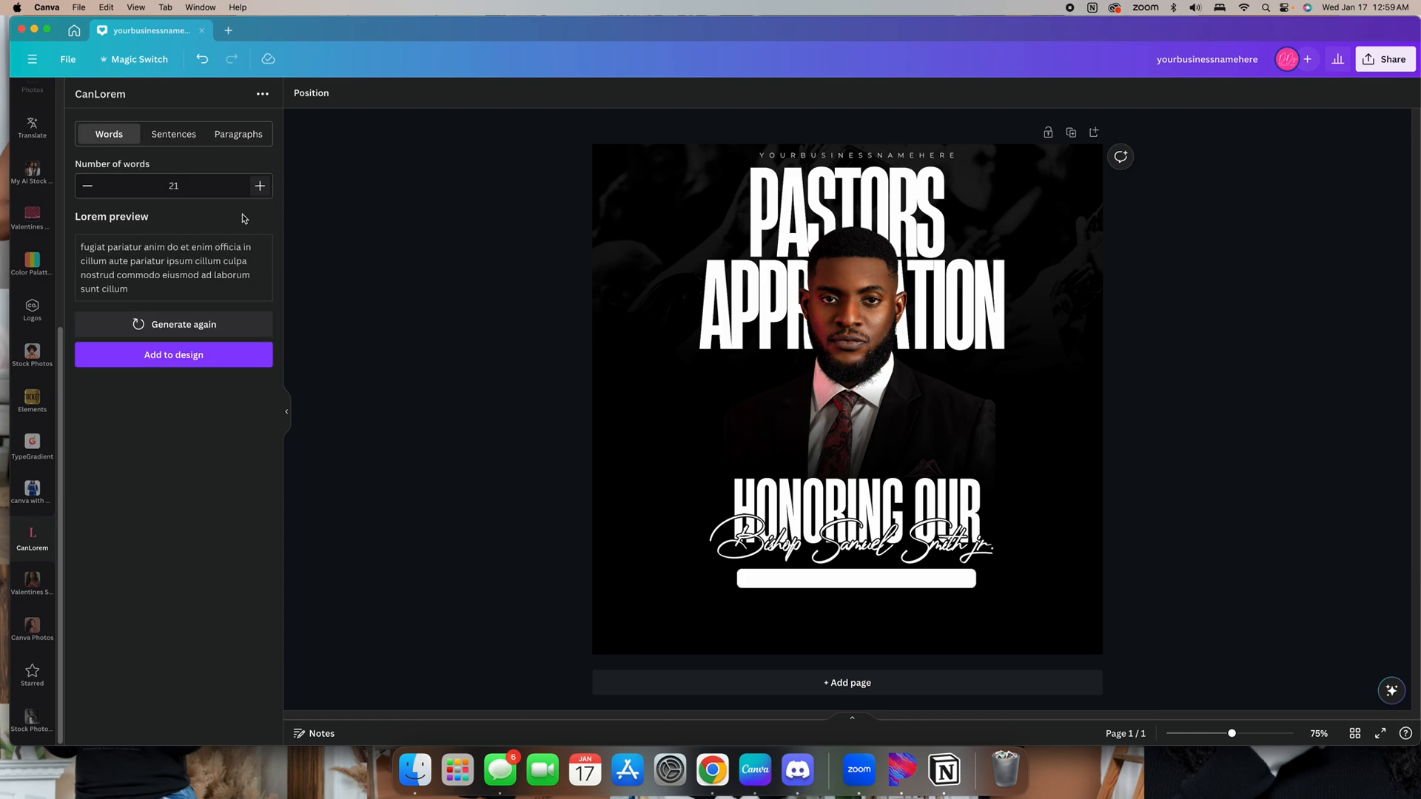
pyautogui.click(177, 356)
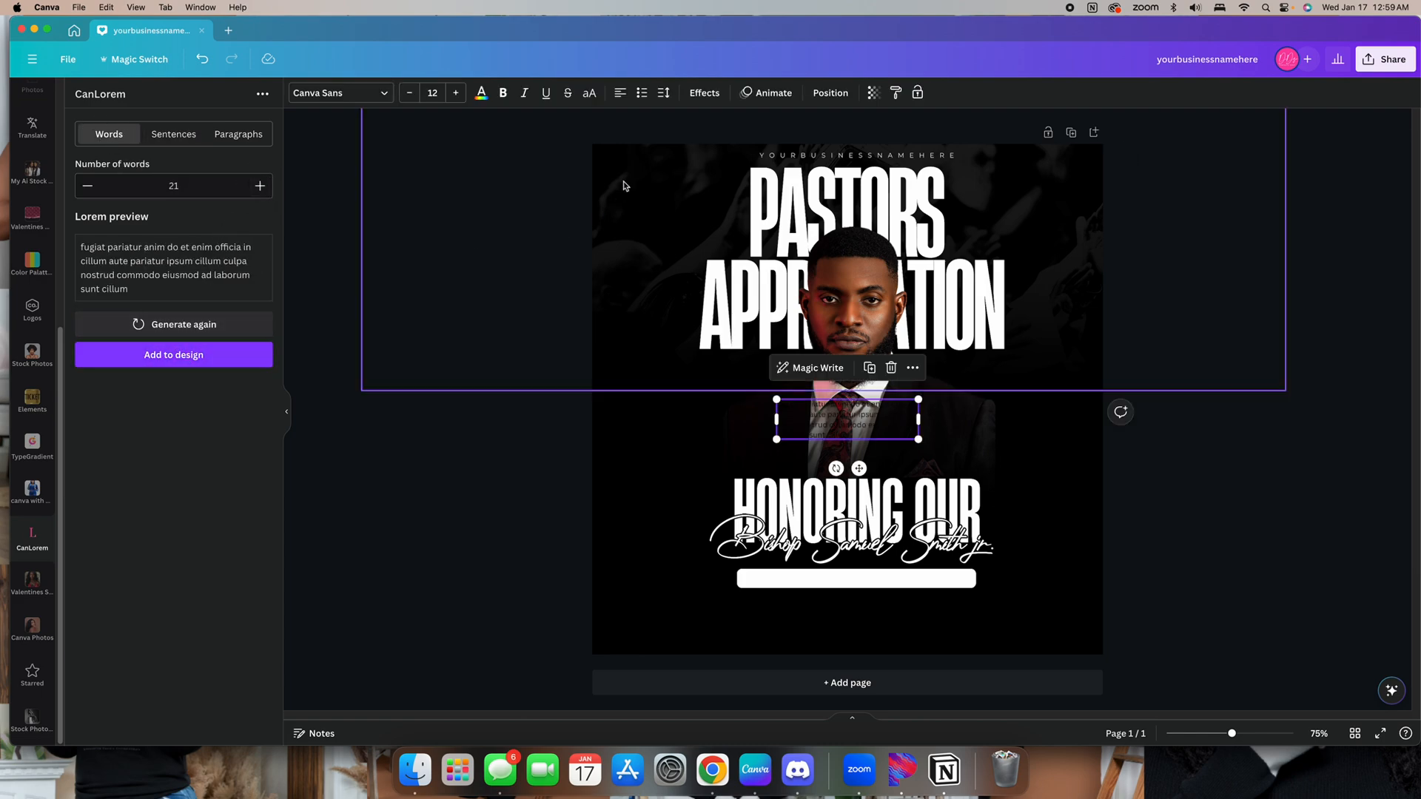
# Set the placeholder text's font to Montserrat
pyautogui.click(341, 96)
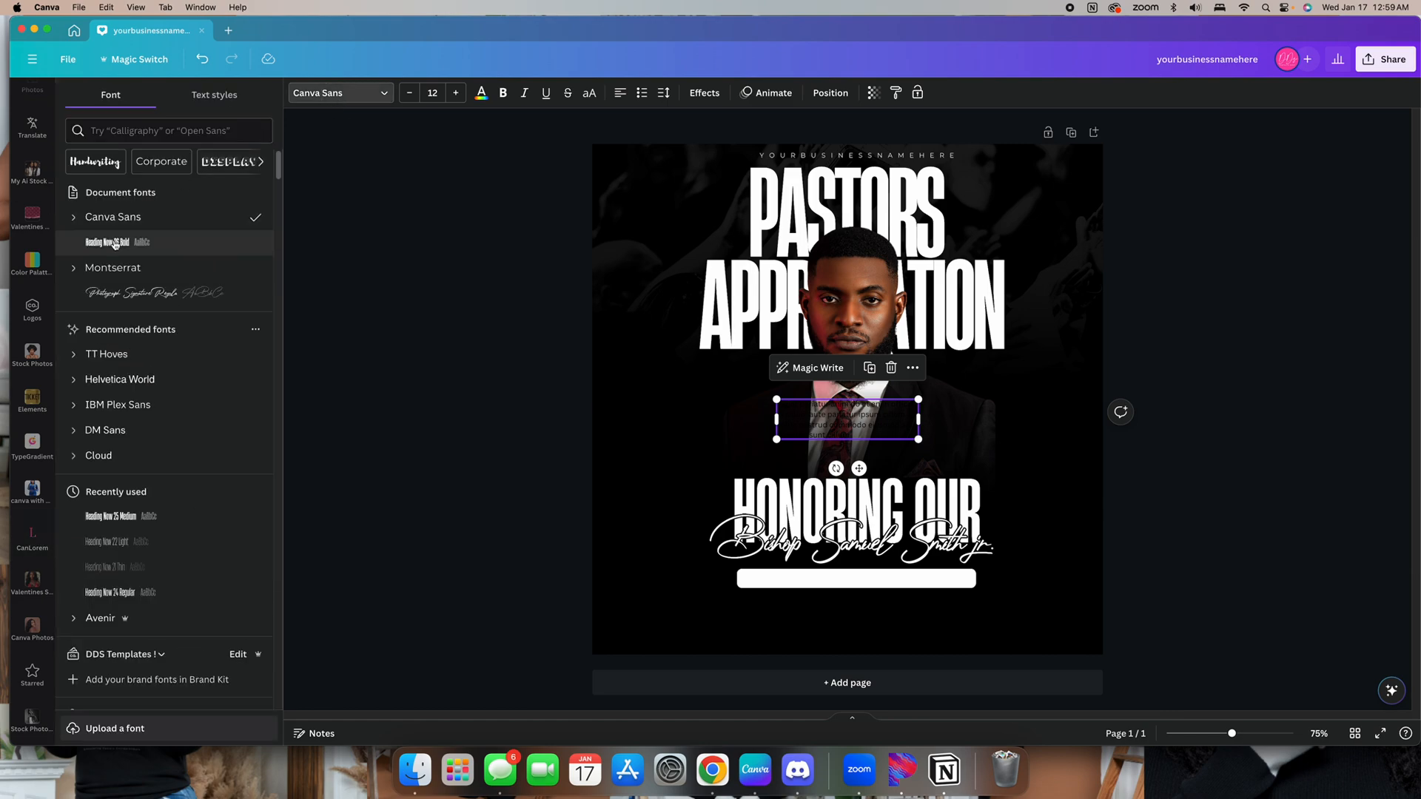
pyautogui.click(112, 267)
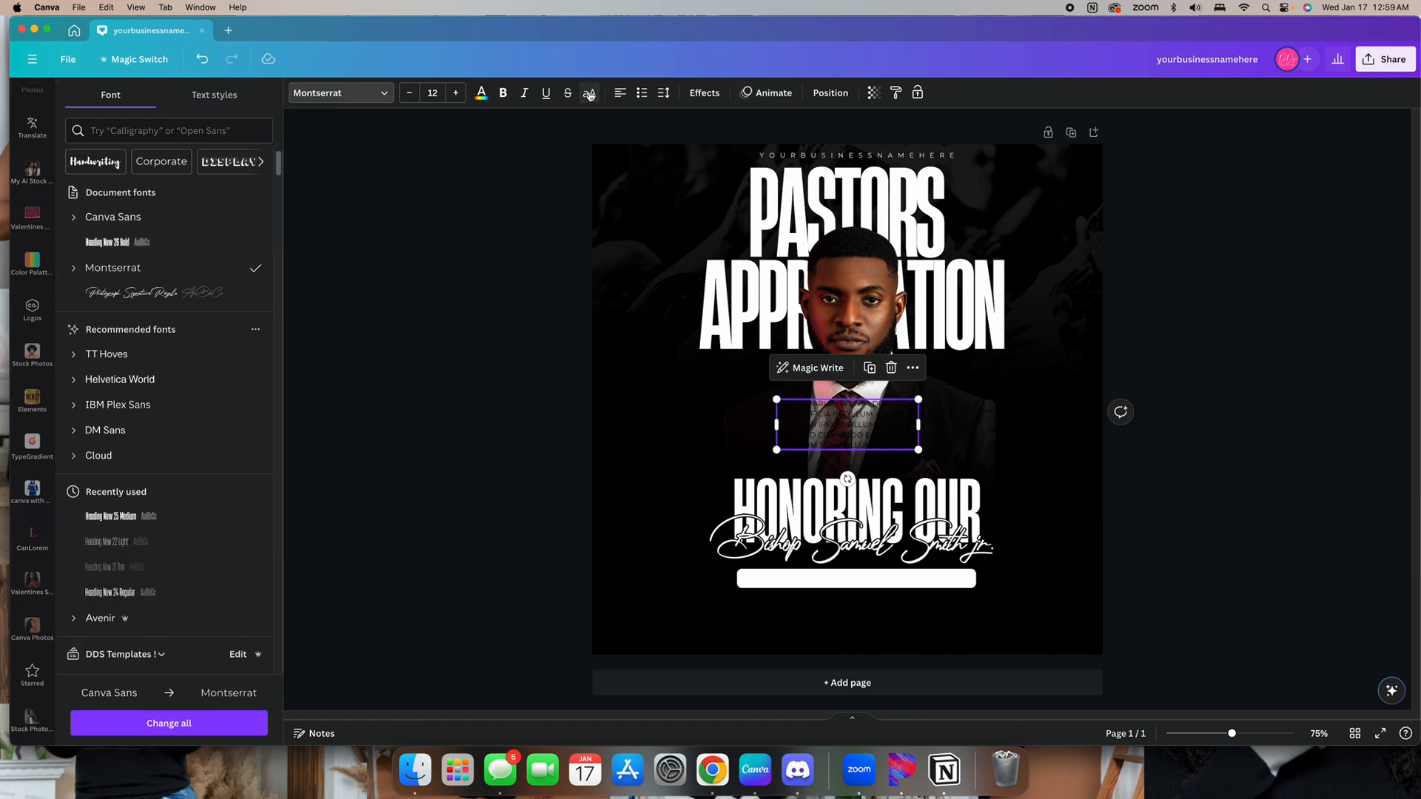
# Set the placeholder text's letter spacing to -77, center-align it and move it onto the white bar
pyautogui.click(663, 93)
pyautogui.moveTo(693, 143); pyautogui.dragTo(682, 143)
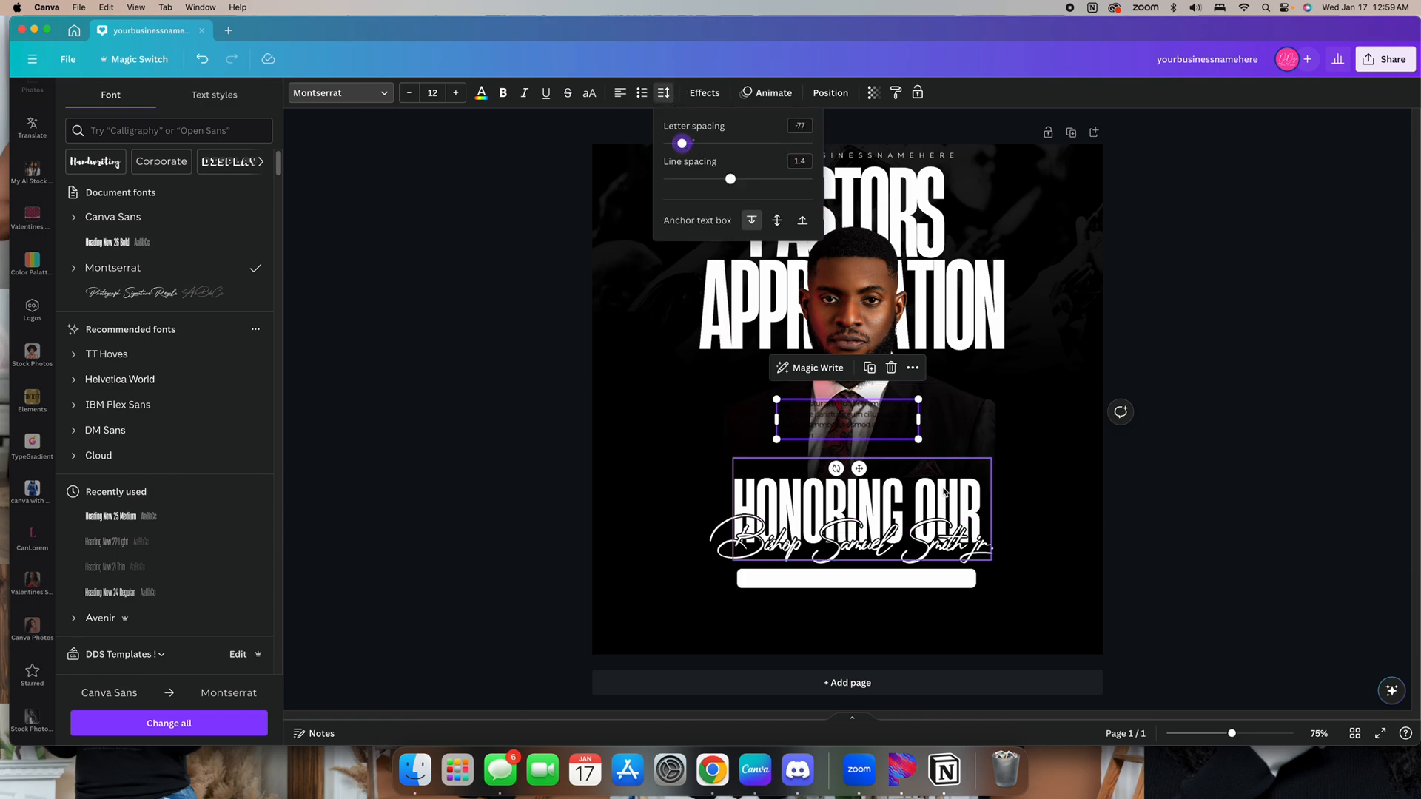
pyautogui.moveTo(918, 439); pyautogui.dragTo(961, 402)
pyautogui.moveTo(863, 435); pyautogui.dragTo(860, 613)
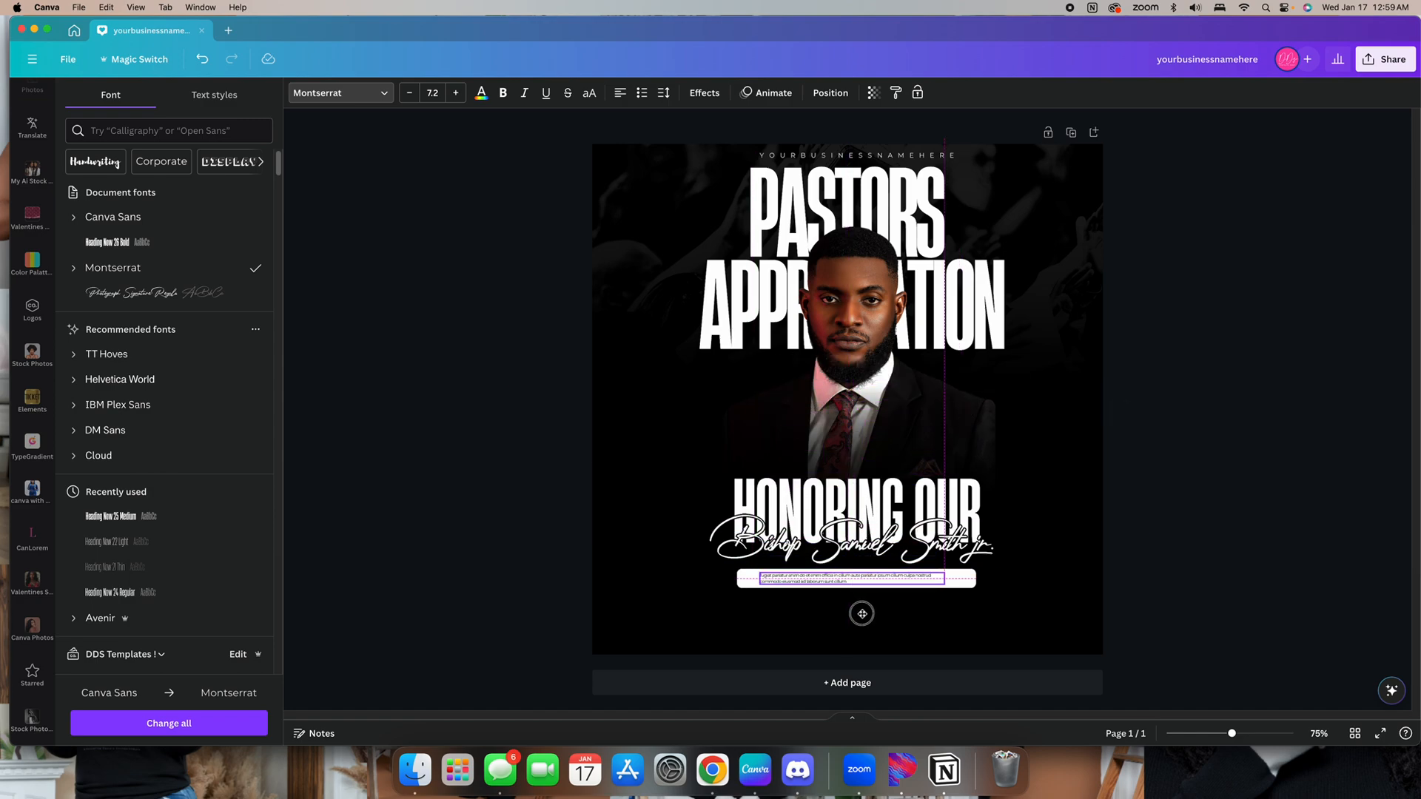
pyautogui.click(620, 93)
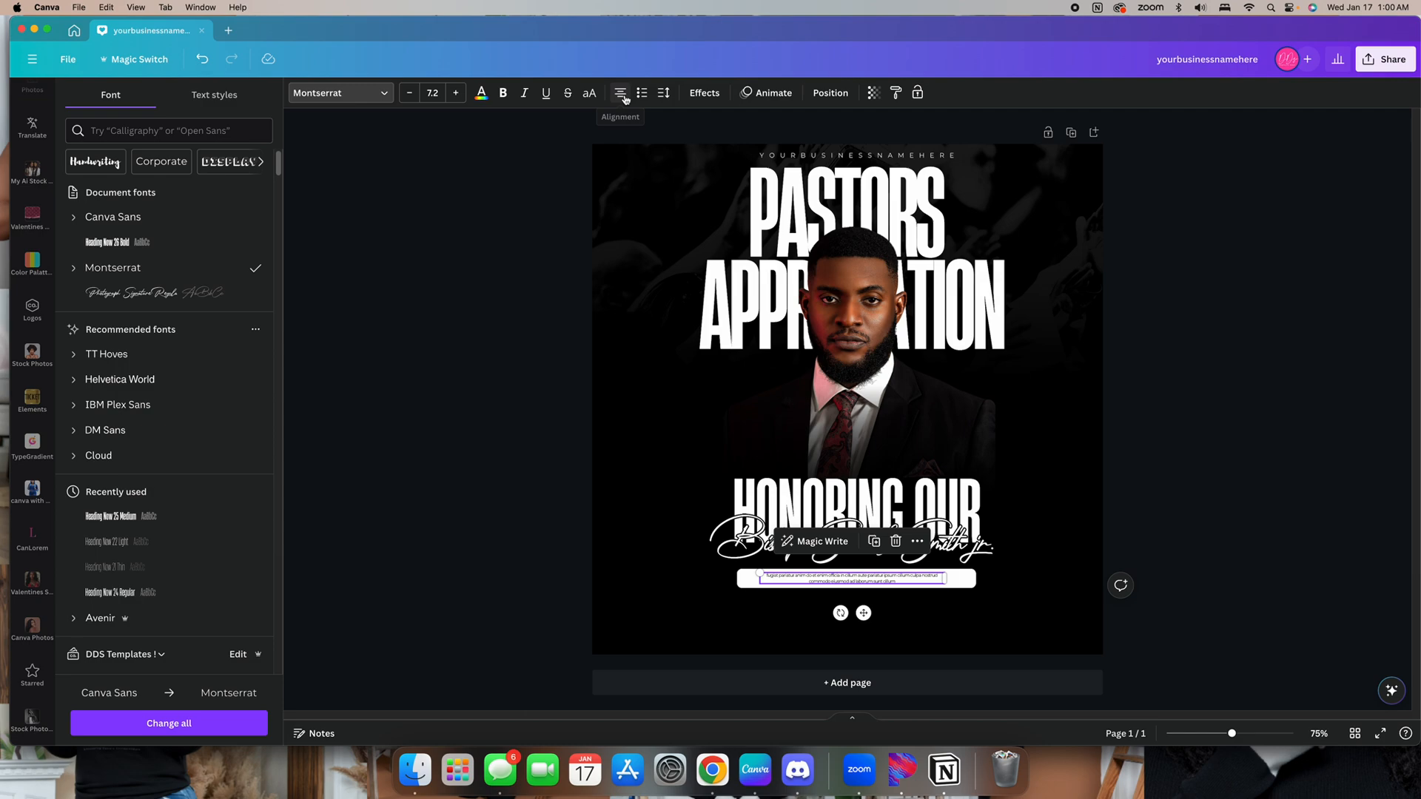
pyautogui.click(1201, 328)
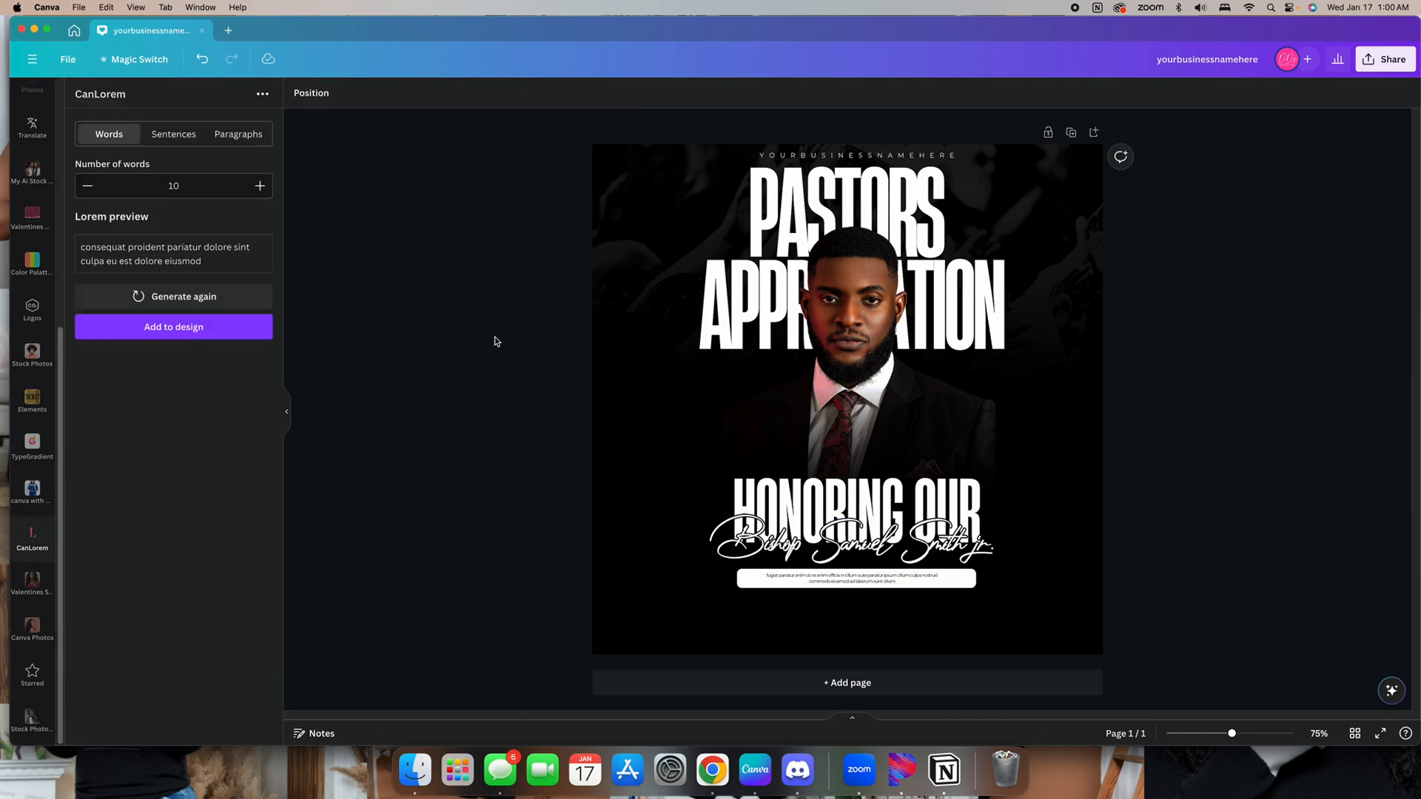
# Duplicate the body text, move the copy below the bar and change its text to "hosted by:"
pyautogui.click(855, 495)
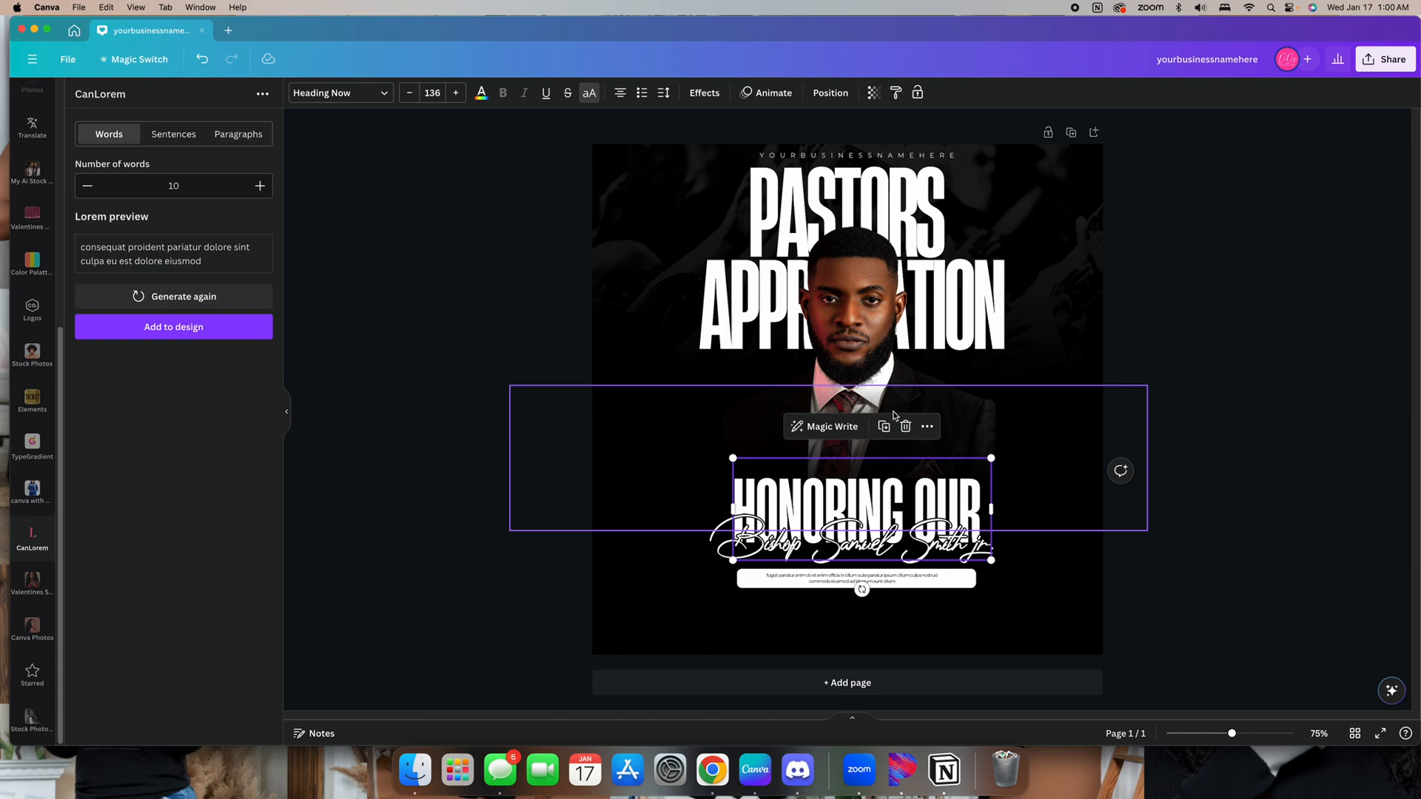
pyautogui.click(794, 580)
pyautogui.click(874, 541)
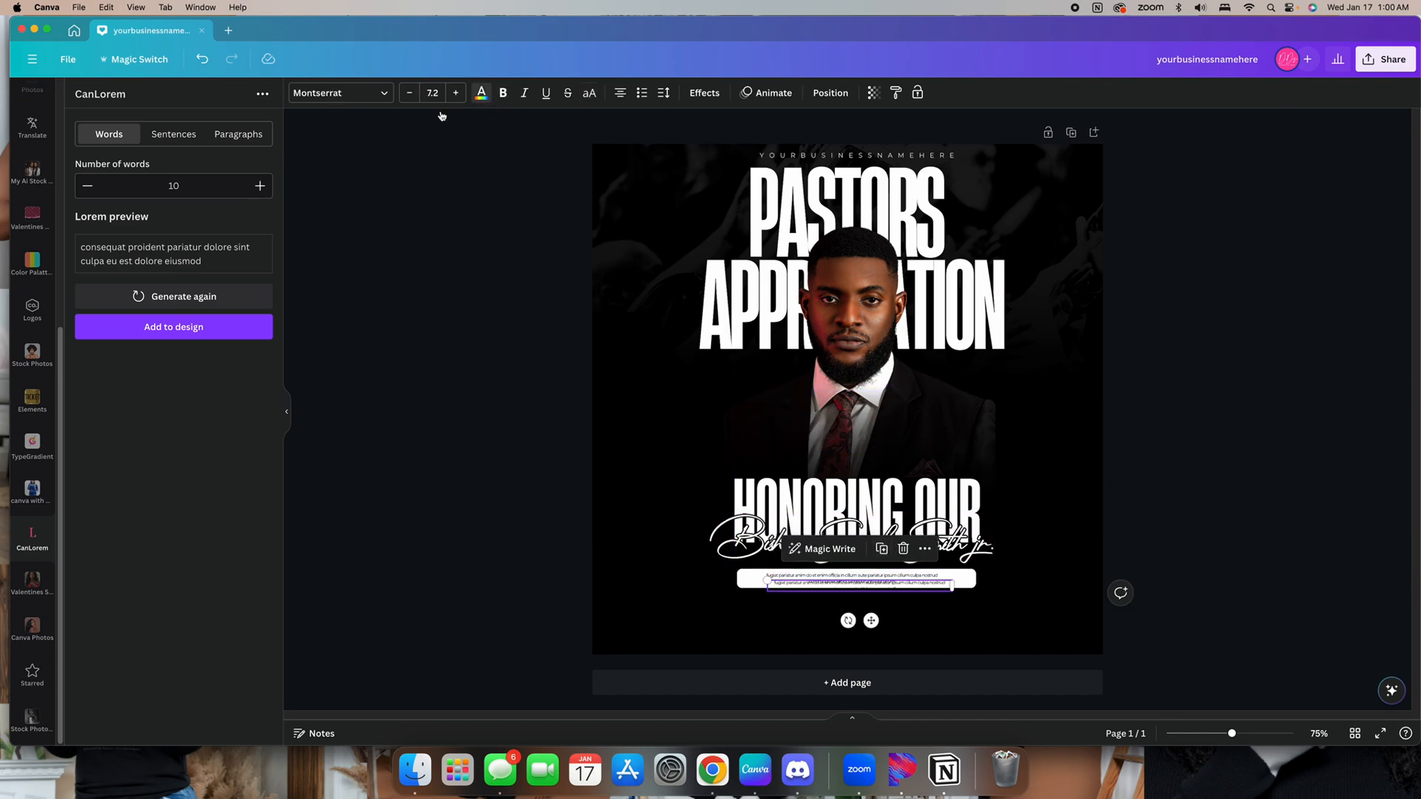
pyautogui.click(481, 93)
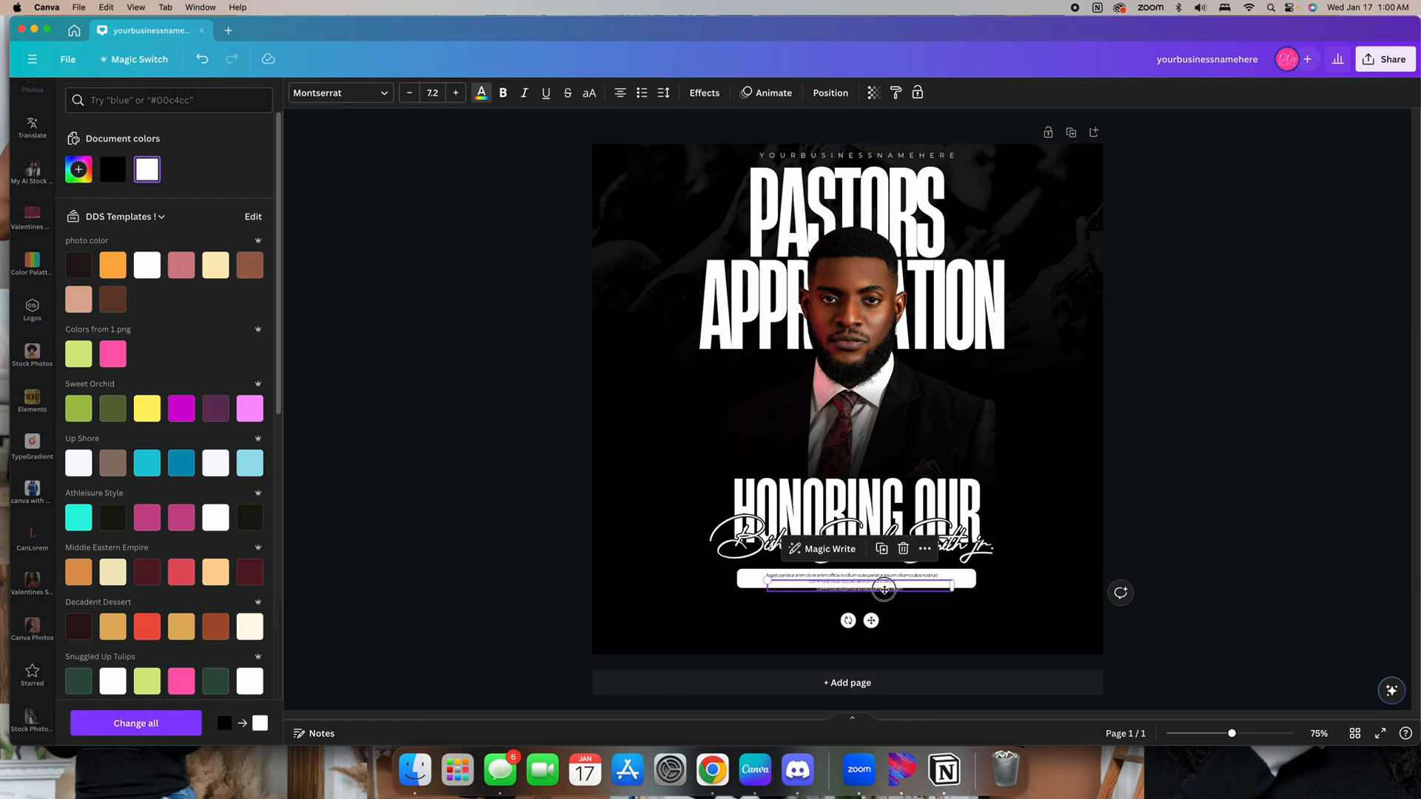
pyautogui.moveTo(884, 590); pyautogui.dragTo(842, 616)
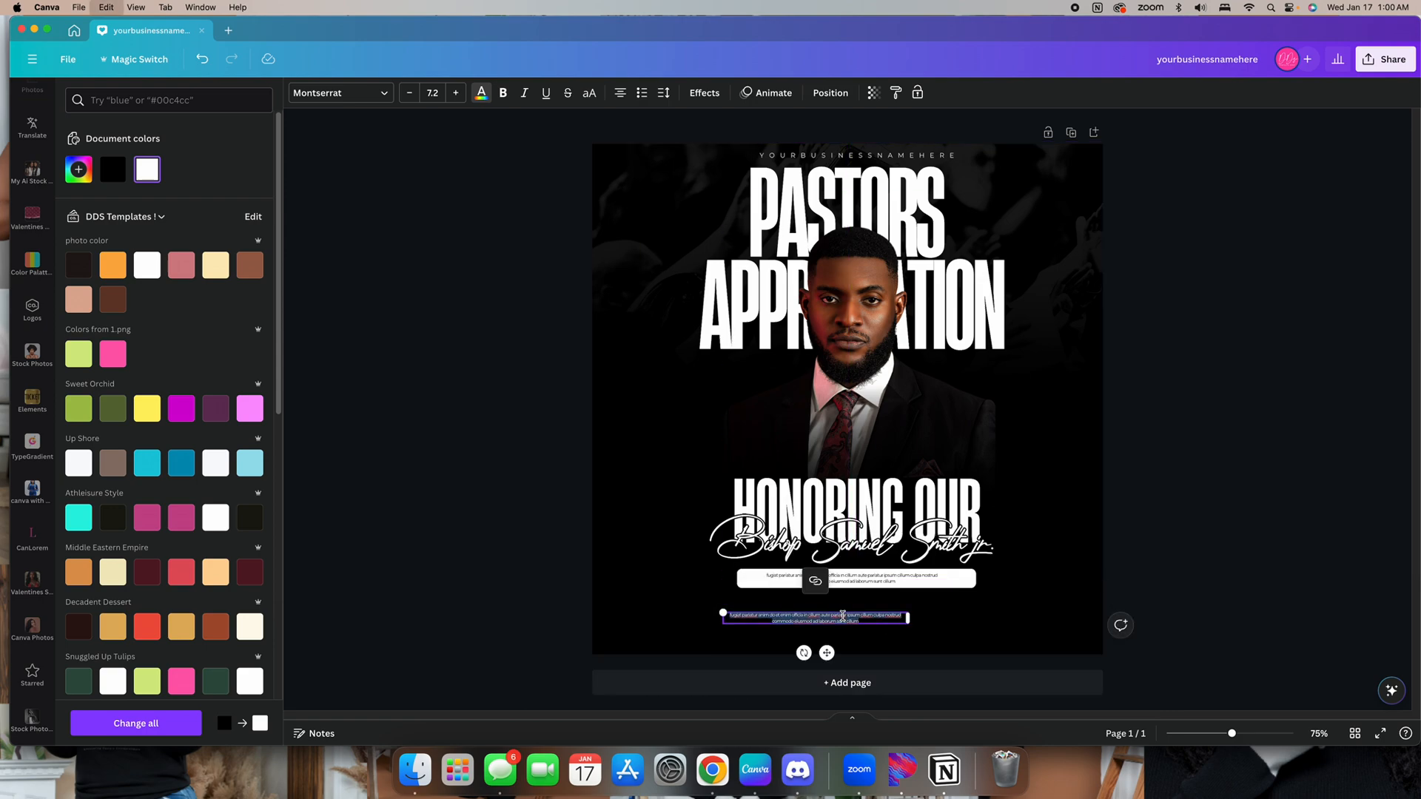
pyautogui.press('BackSpace')
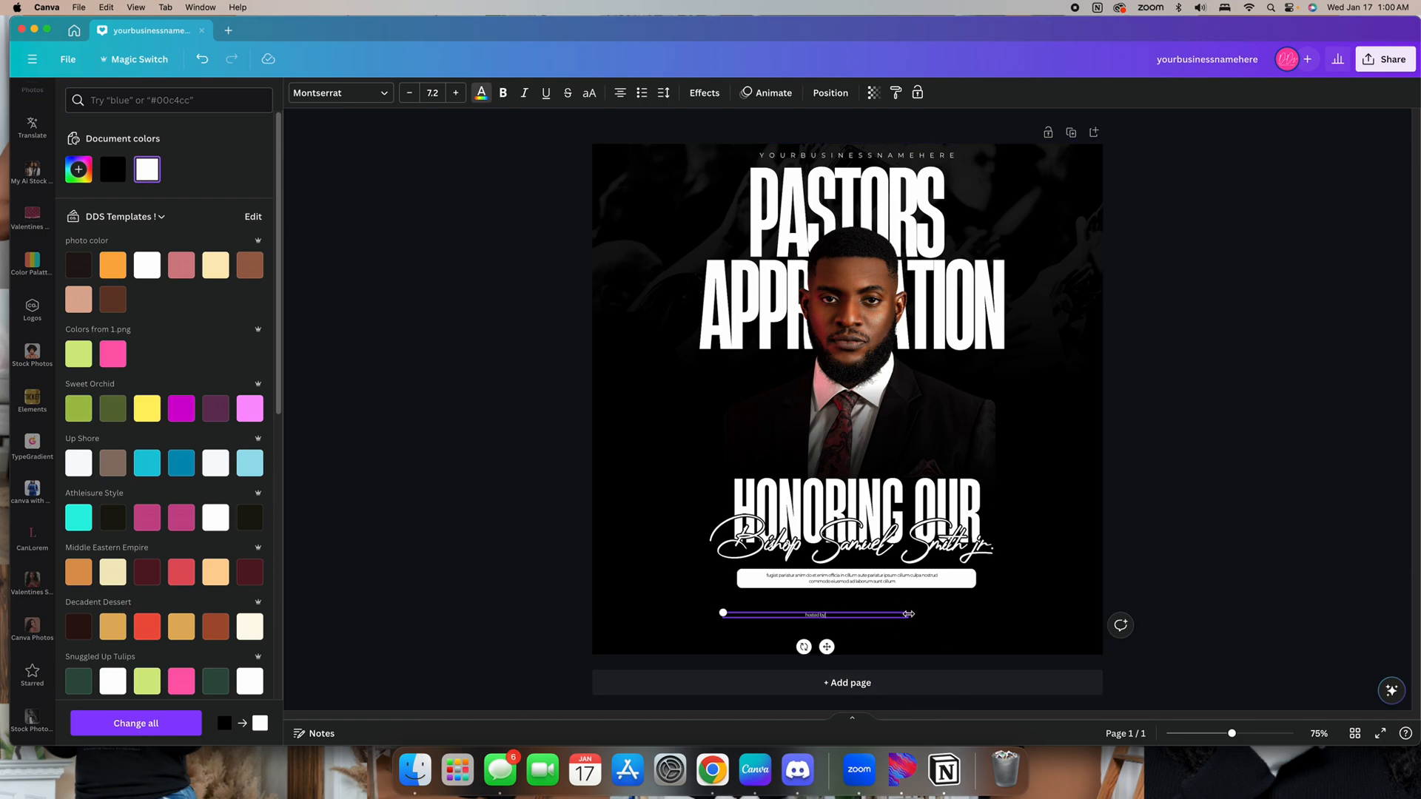
pyautogui.moveTo(909, 613); pyautogui.dragTo(738, 614)
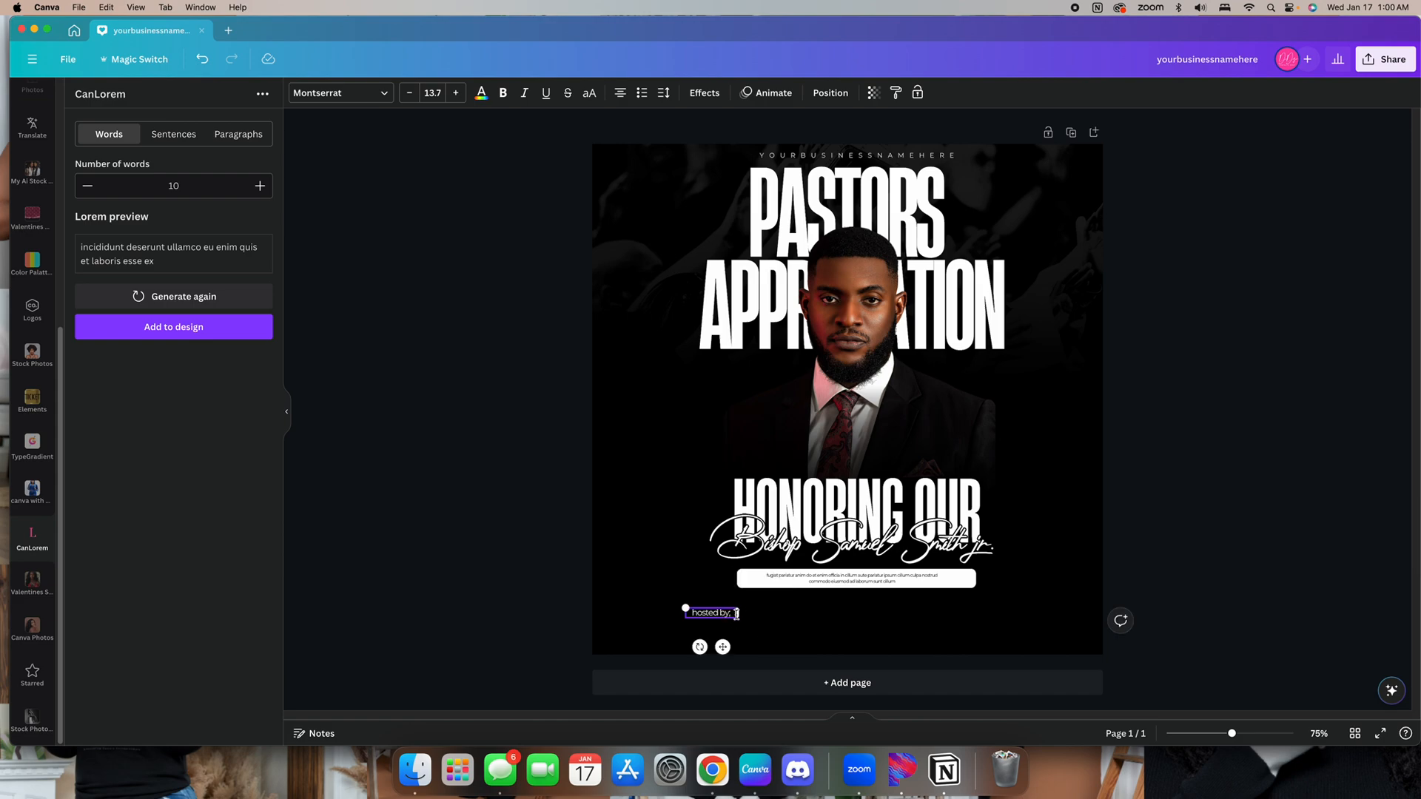
# Move "hosted by:" to the lower-left corner and add a copy beneath it containing the host's name
pyautogui.click(855, 651)
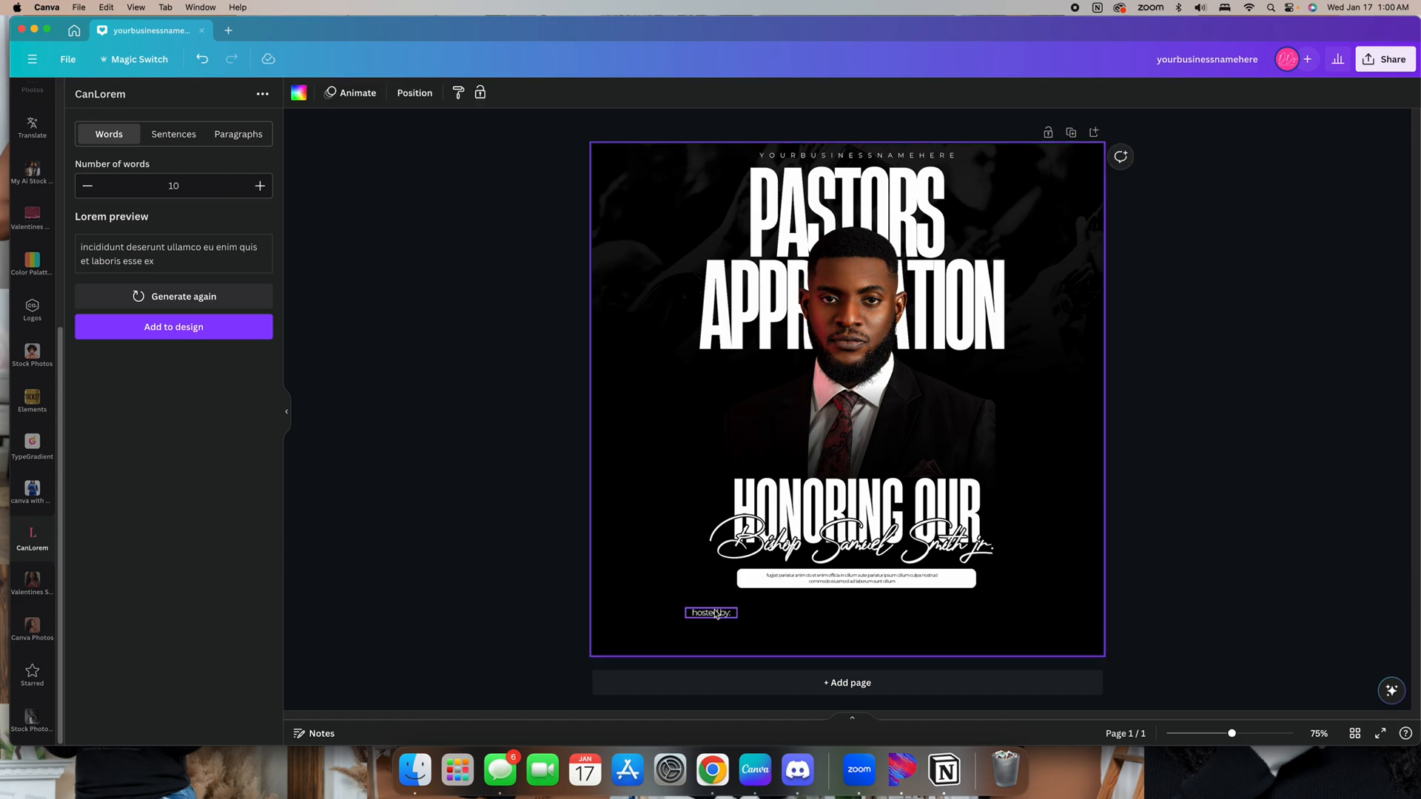
pyautogui.moveTo(713, 616); pyautogui.dragTo(646, 620)
pyautogui.click(658, 583)
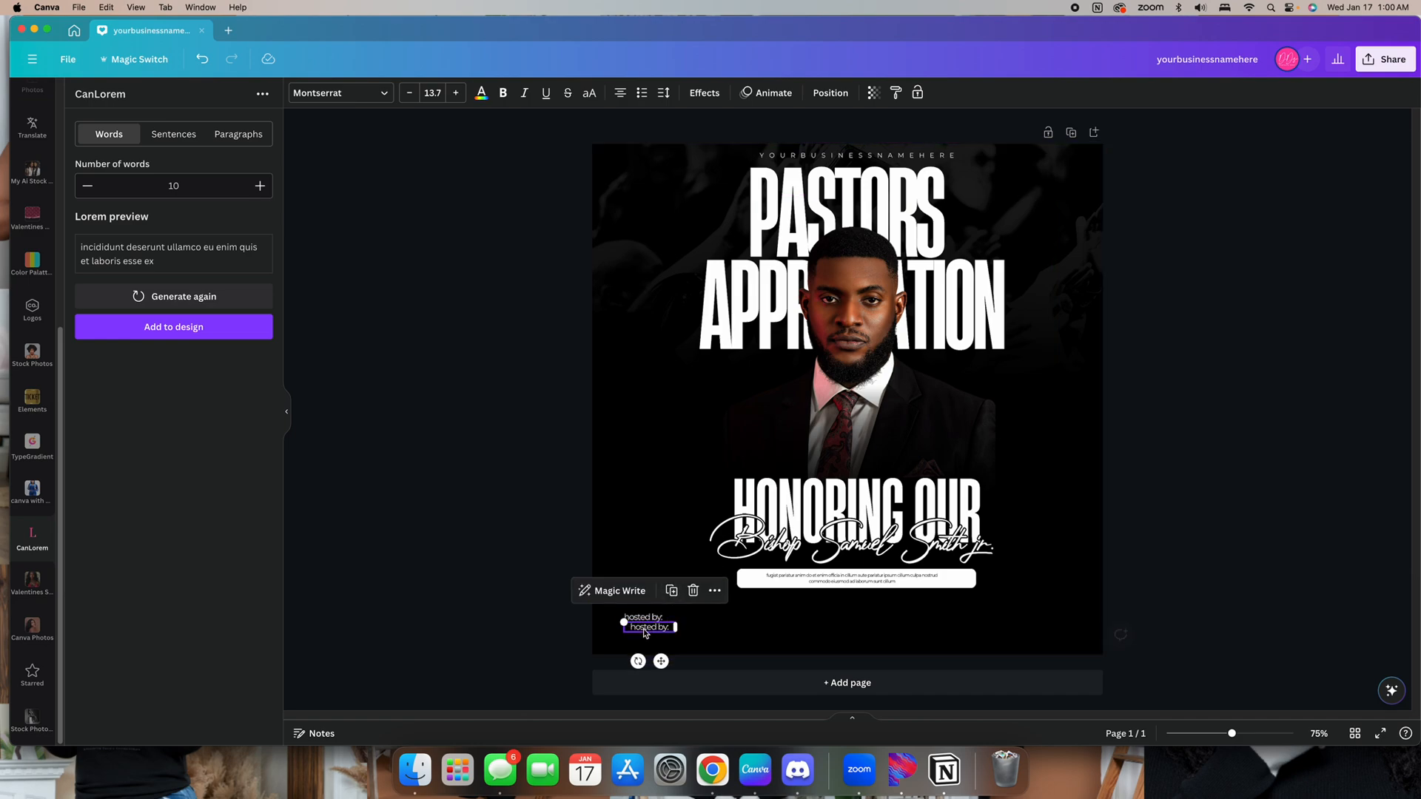
pyautogui.write('St')
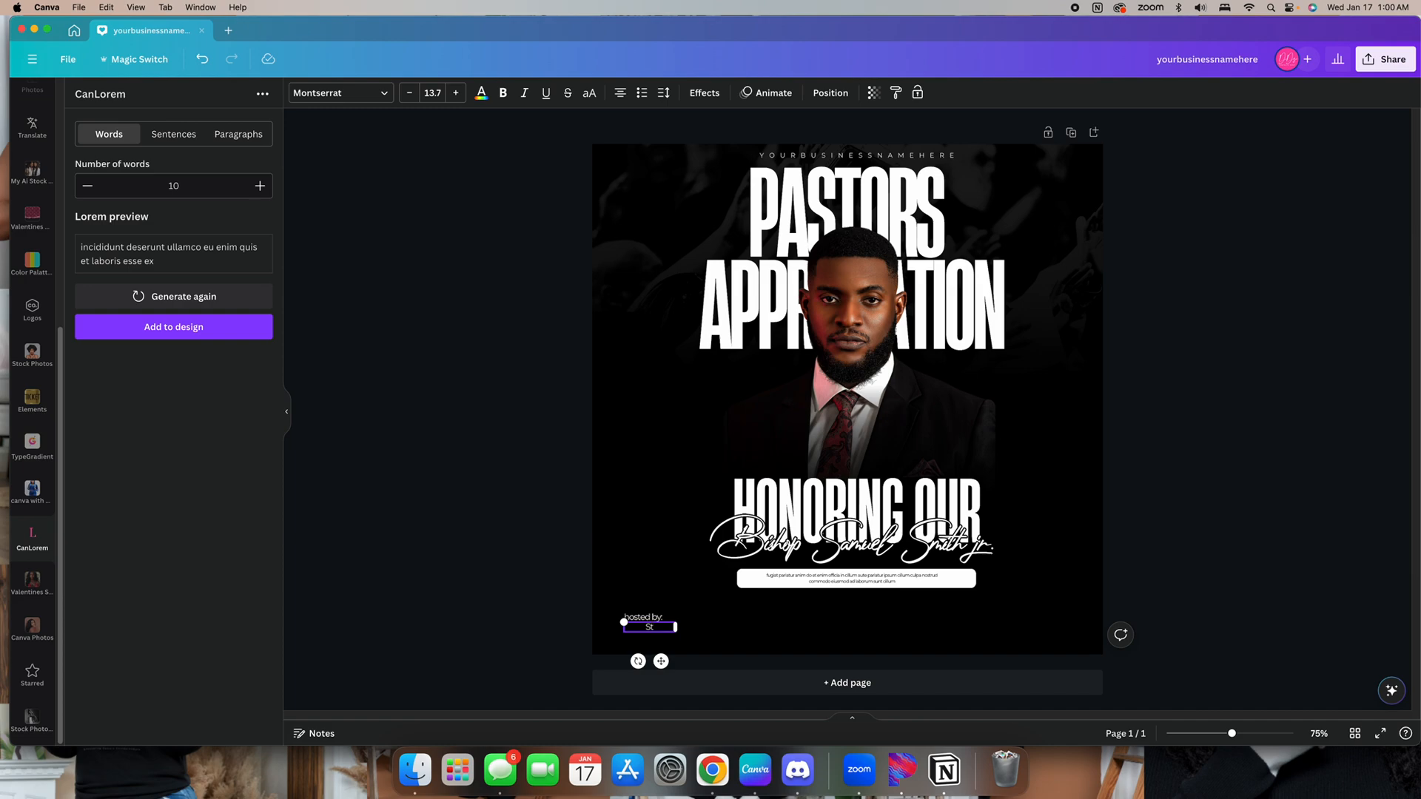
pyautogui.write('eve Willimas')
pyautogui.press('BackSpace')
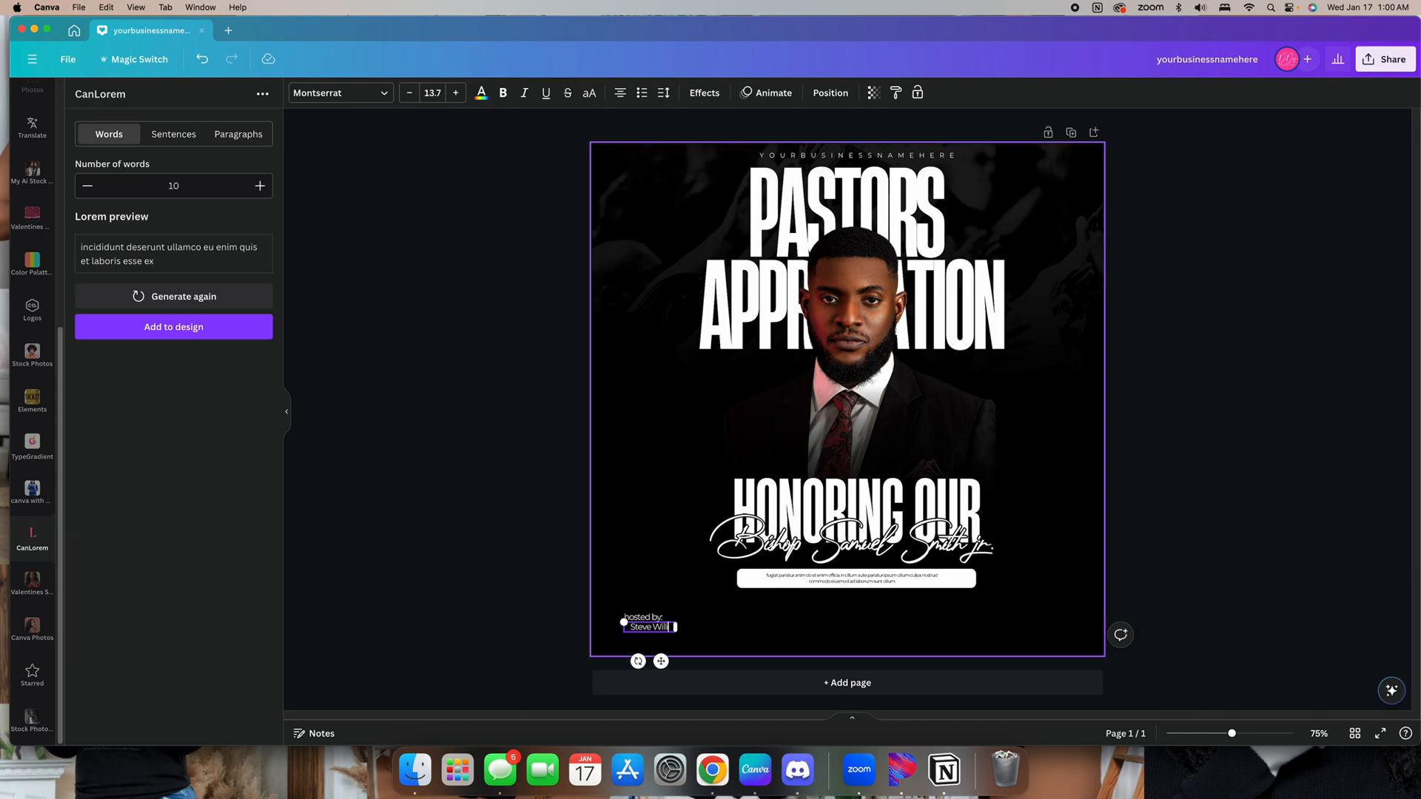
pyautogui.write('ams')
# Resize the two-line host block to size 16 and place a copy of it in the lower-right corner
pyautogui.moveTo(683, 634)
pyautogui.mouseDown()
pyautogui.moveTo(707, 632)
pyautogui.moveTo(695, 631)
pyautogui.moveTo(704, 644)
pyautogui.moveTo(612, 611)
pyautogui.moveTo(694, 641)
pyautogui.mouseUp()
pyautogui.click(720, 634)
pyautogui.click(671, 634)
pyautogui.moveTo(676, 632); pyautogui.dragTo(668, 632)
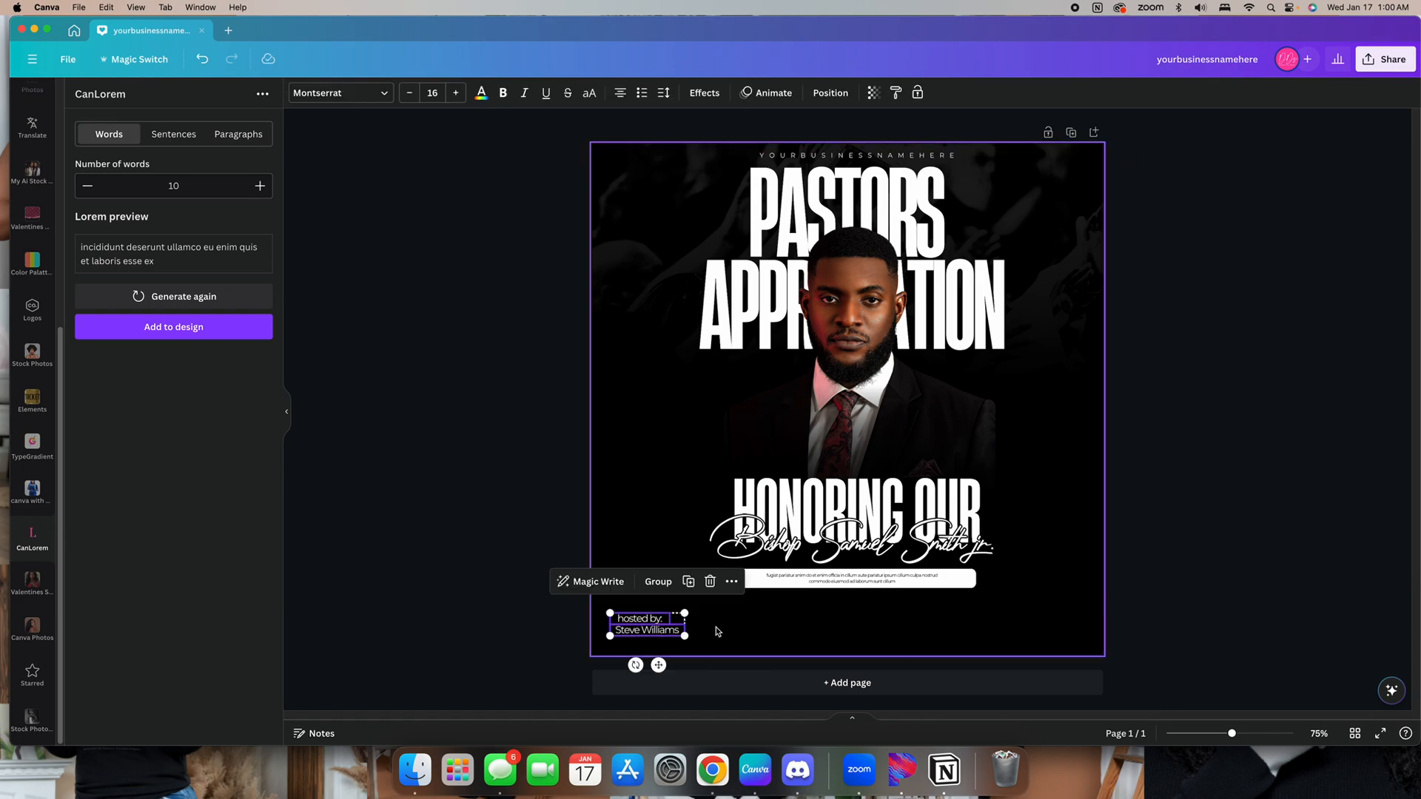
pyautogui.click(713, 628)
pyautogui.click(620, 614)
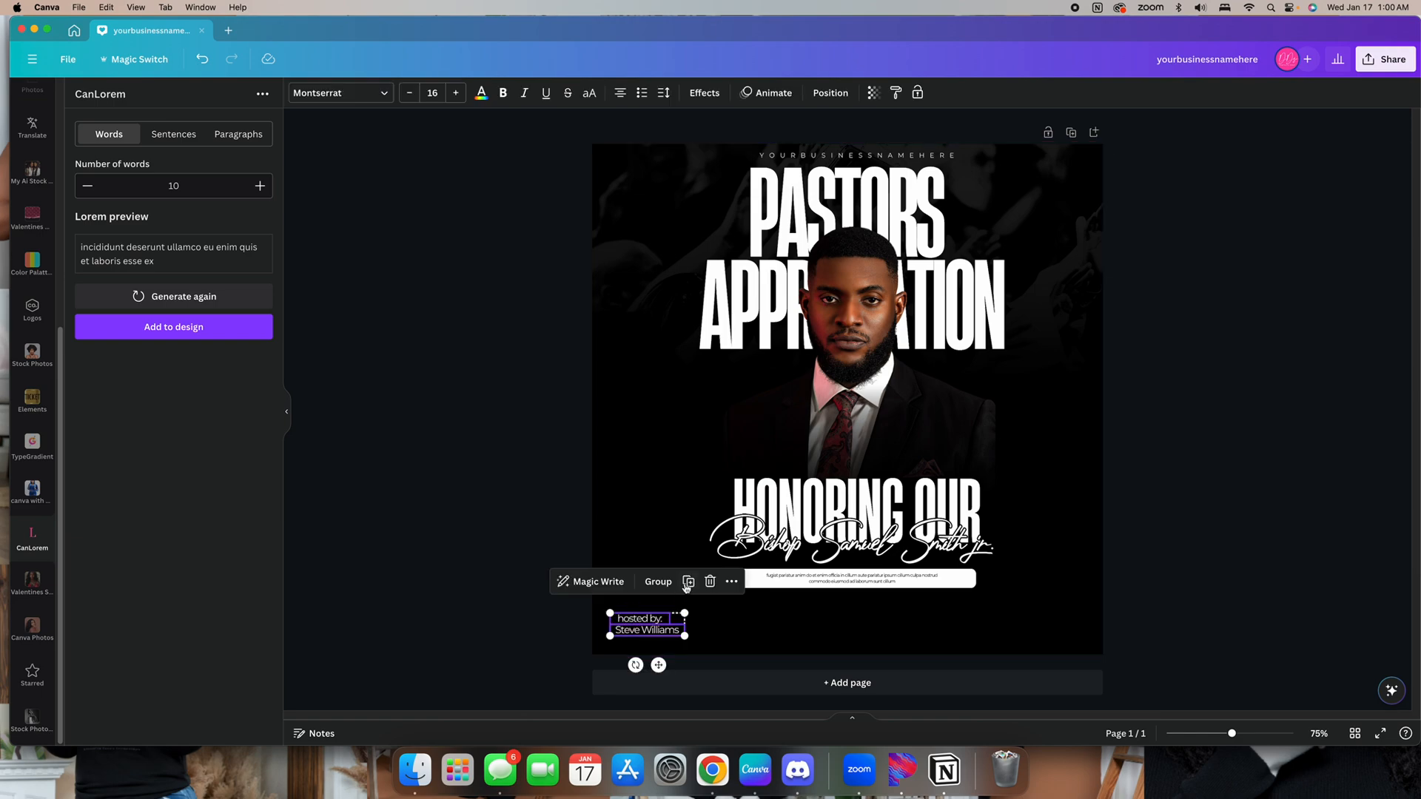
pyautogui.moveTo(660, 629); pyautogui.dragTo(1071, 619)
pyautogui.click(1222, 625)
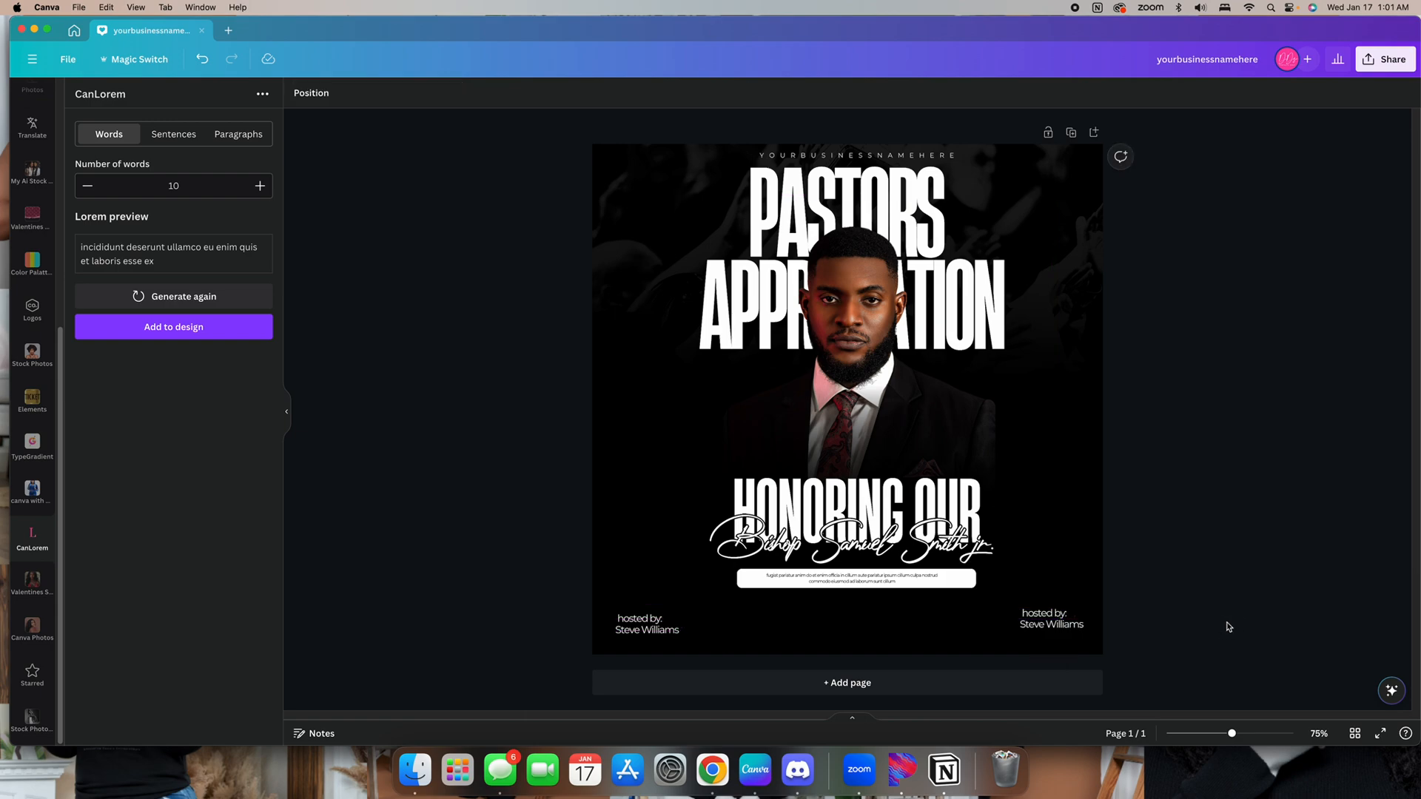
# Change the lower-right copy to read "tickets sold at door"
pyautogui.click(1043, 613)
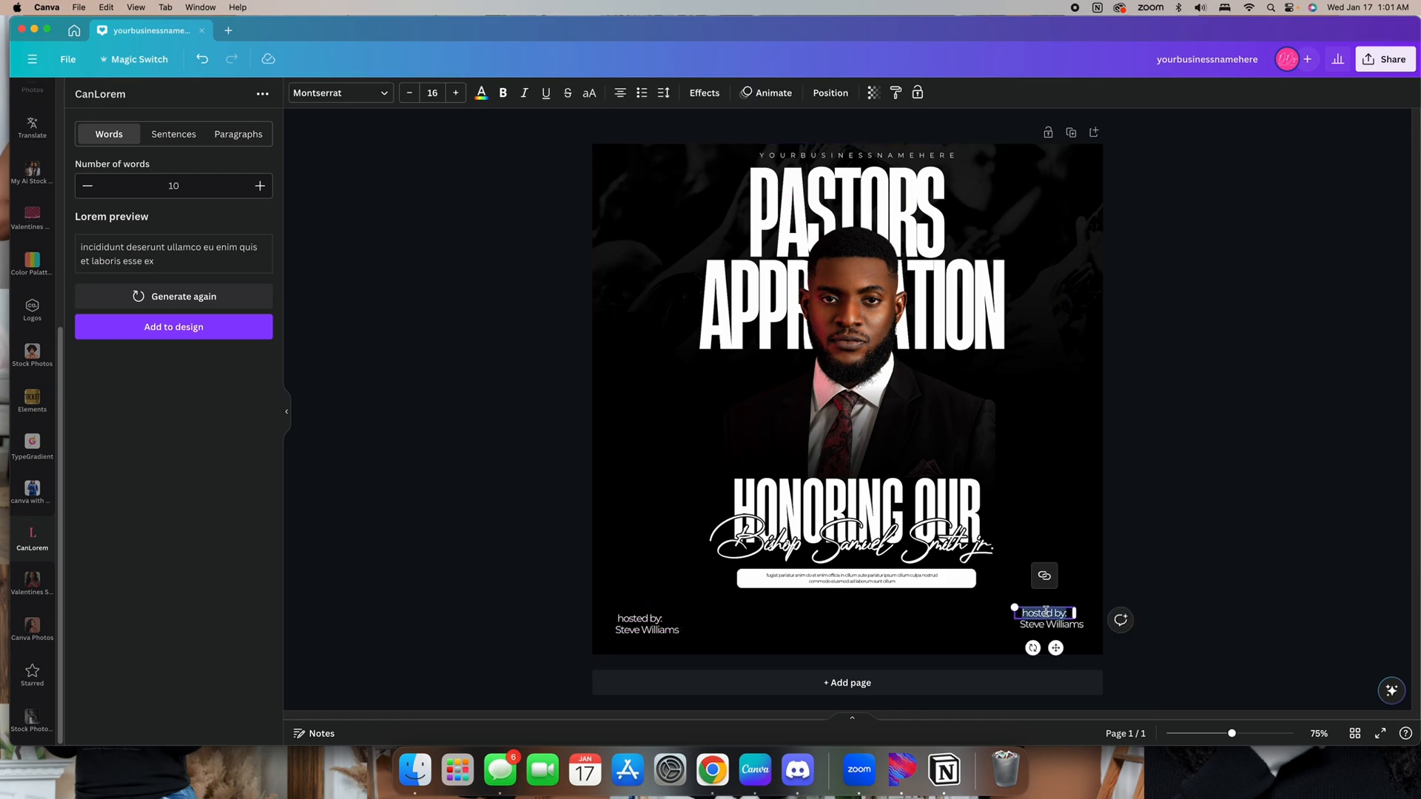
pyautogui.moveTo(1048, 611); pyautogui.dragTo(1056, 626)
pyautogui.write('tickets sold at')
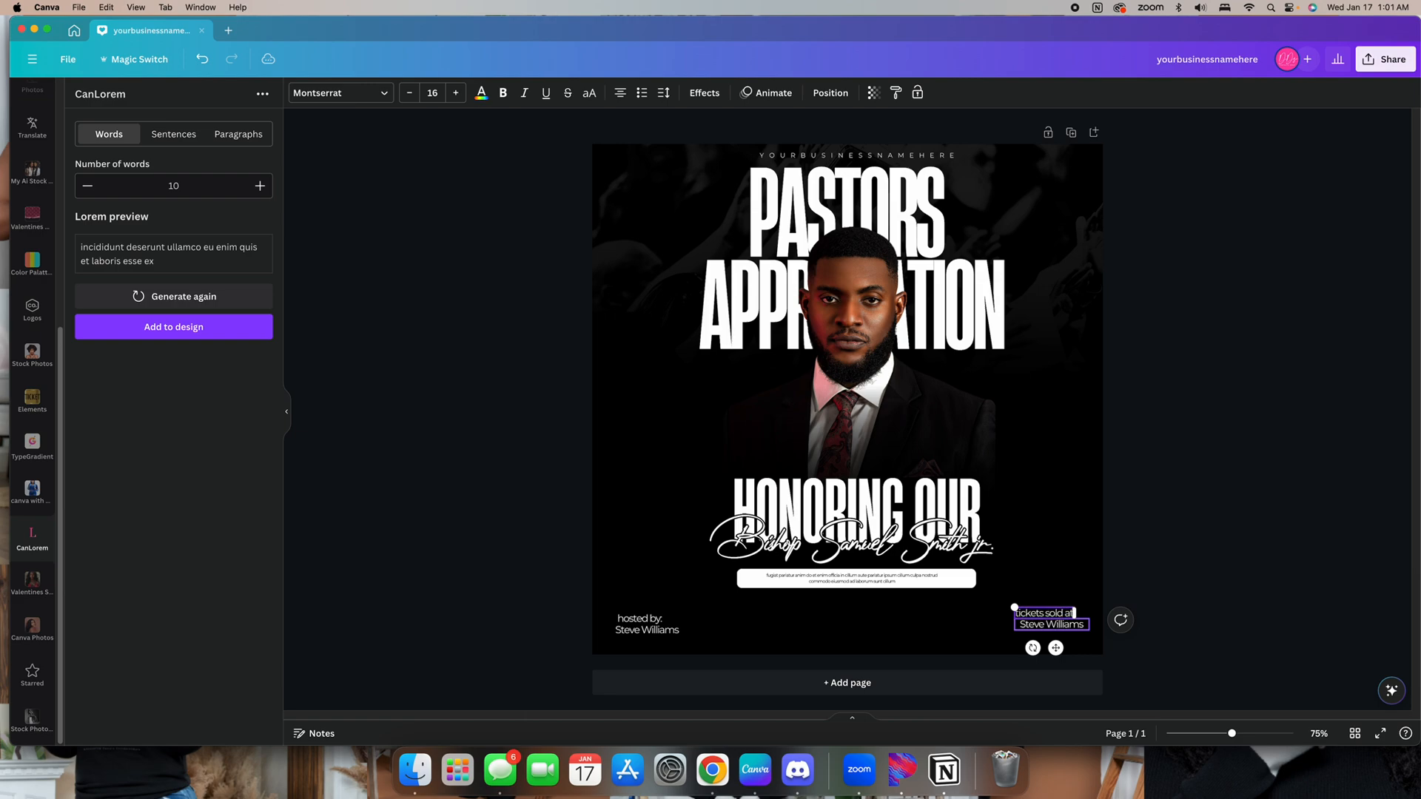
pyautogui.press('Escape')
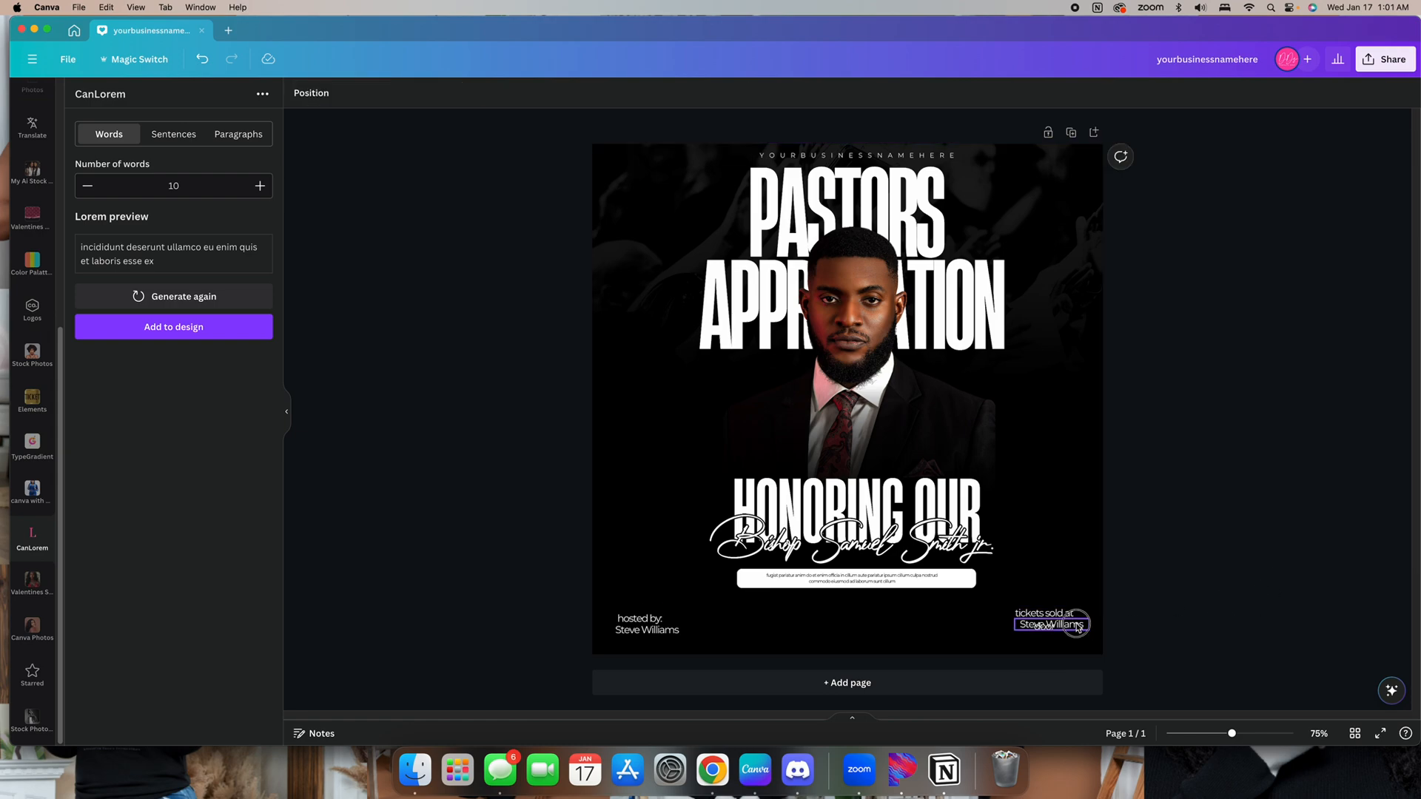
# Widen "tickets sold at door" onto a single line and move it into the lower-right corner
pyautogui.click(1068, 640)
pyautogui.click(1048, 631)
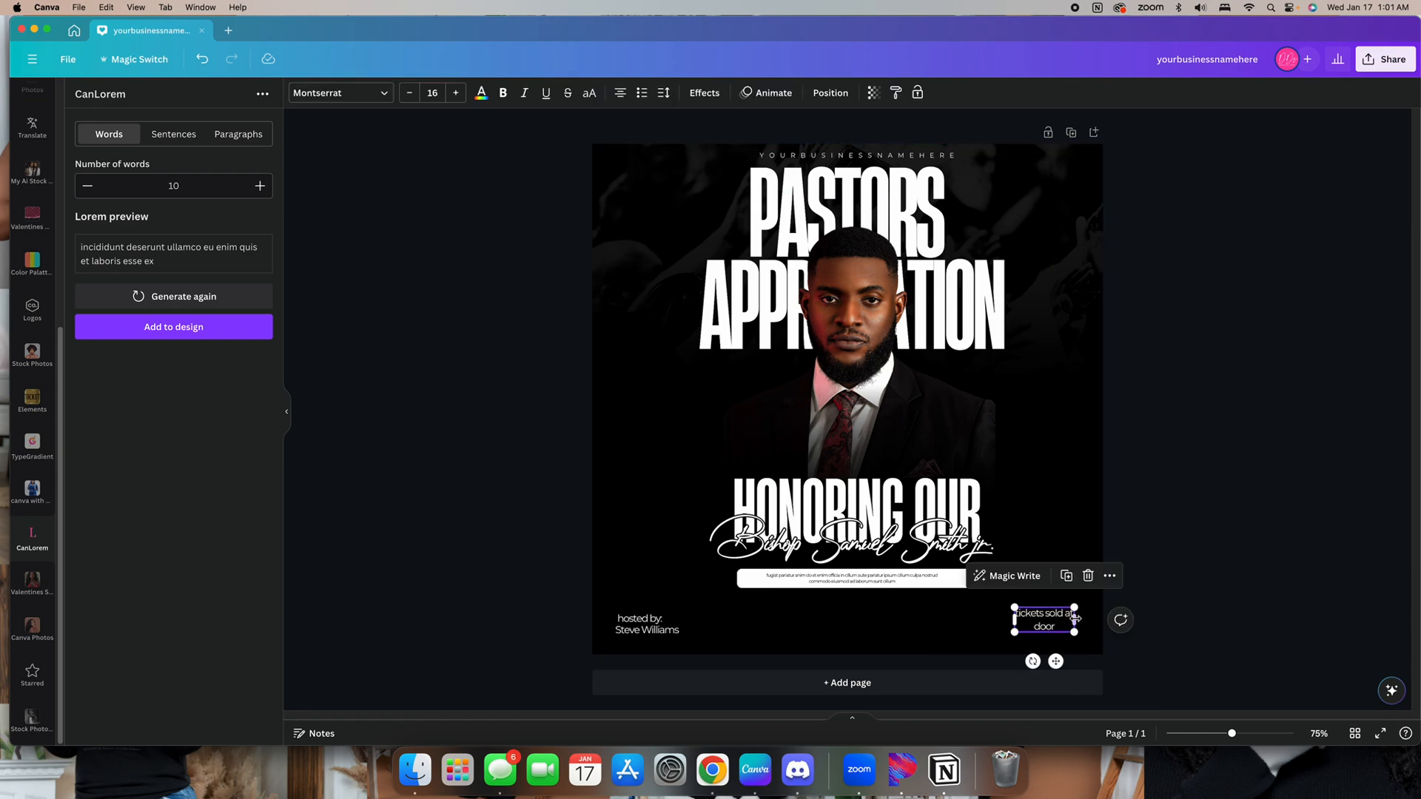
pyautogui.moveTo(1075, 618); pyautogui.dragTo(1103, 618)
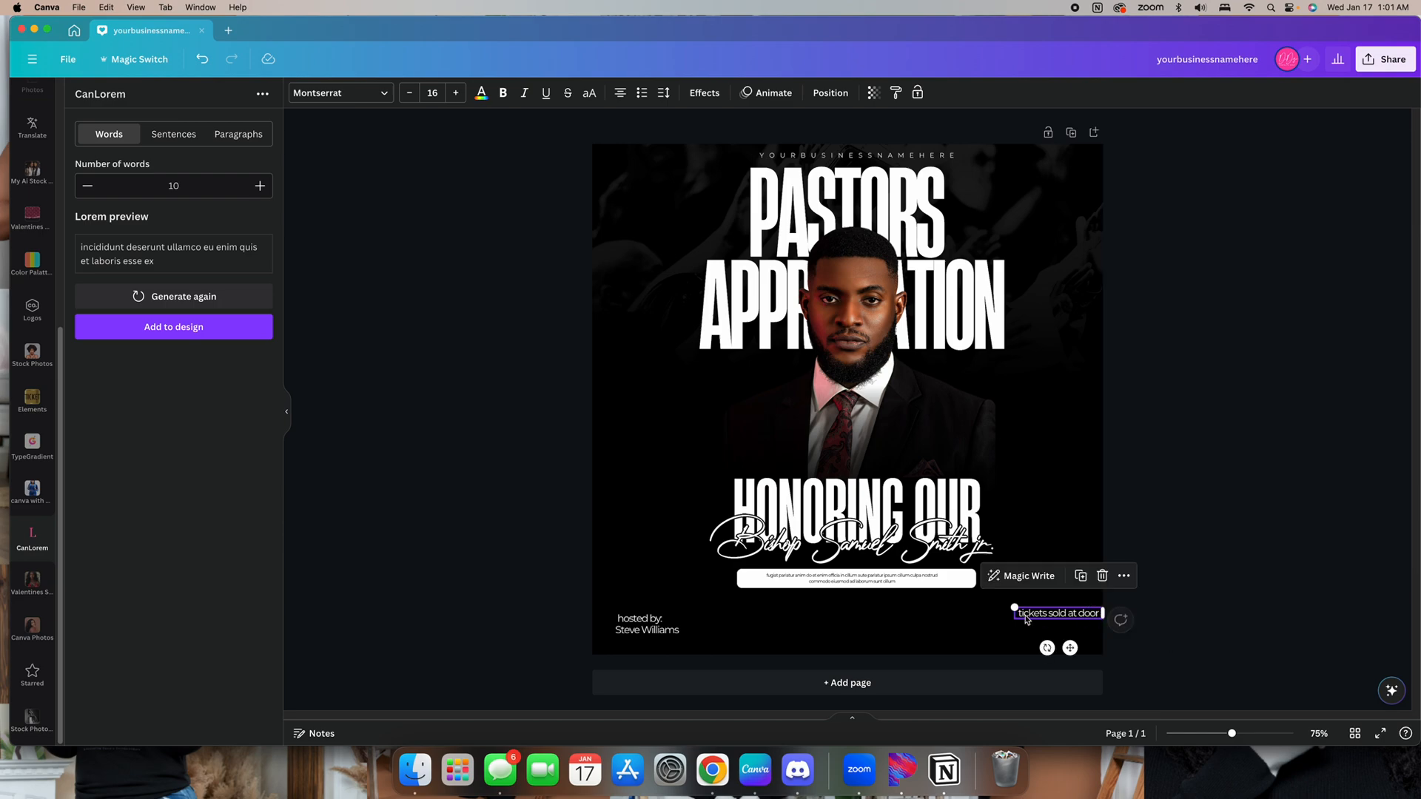
pyautogui.moveTo(1012, 607); pyautogui.dragTo(1080, 632)
pyautogui.click(1187, 616)
pyautogui.click(1246, 619)
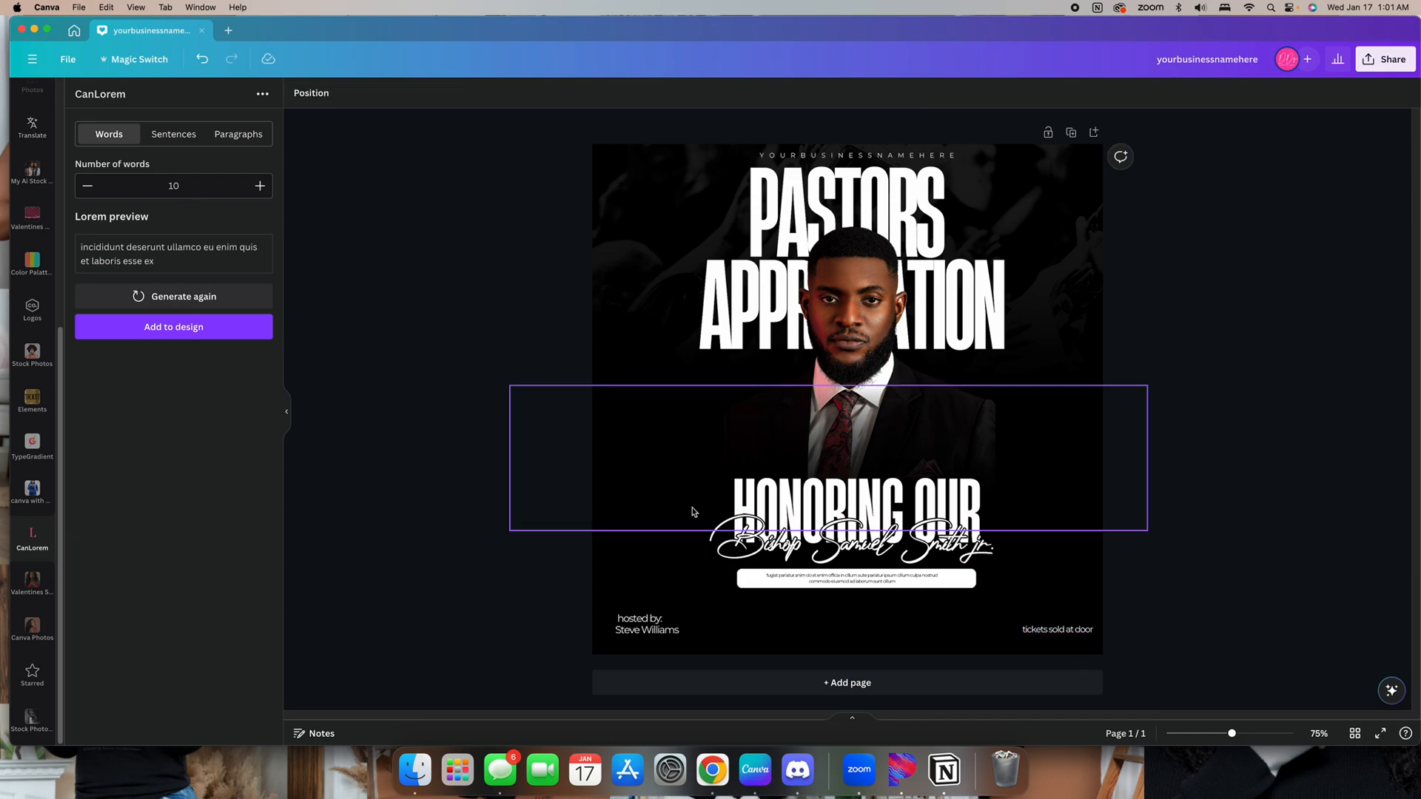
# Duplicate the tickets text to the bottom center, change it to "food" and enlarge it to 29.9
pyautogui.click(1058, 630)
pyautogui.click(1079, 593)
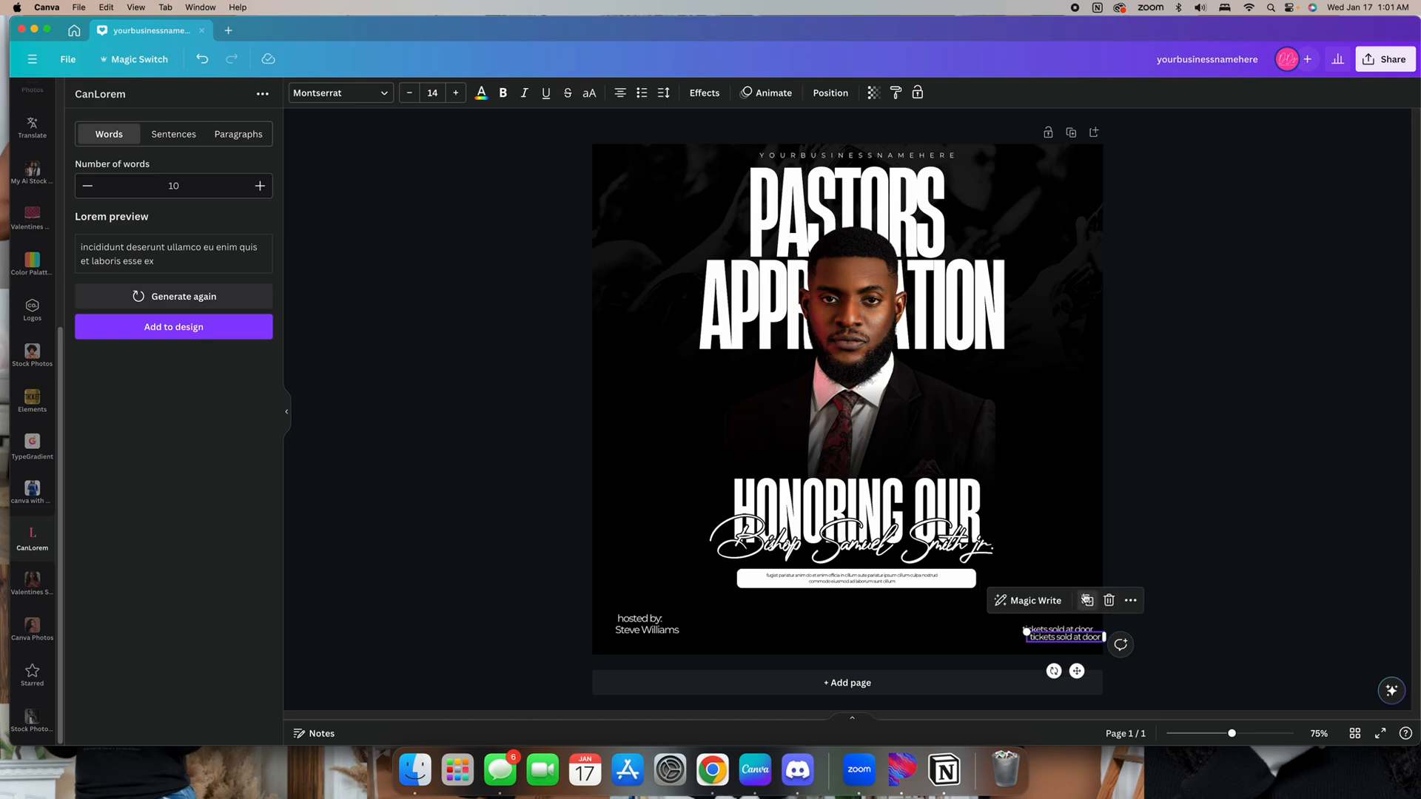
pyautogui.moveTo(1058, 629); pyautogui.dragTo(877, 621)
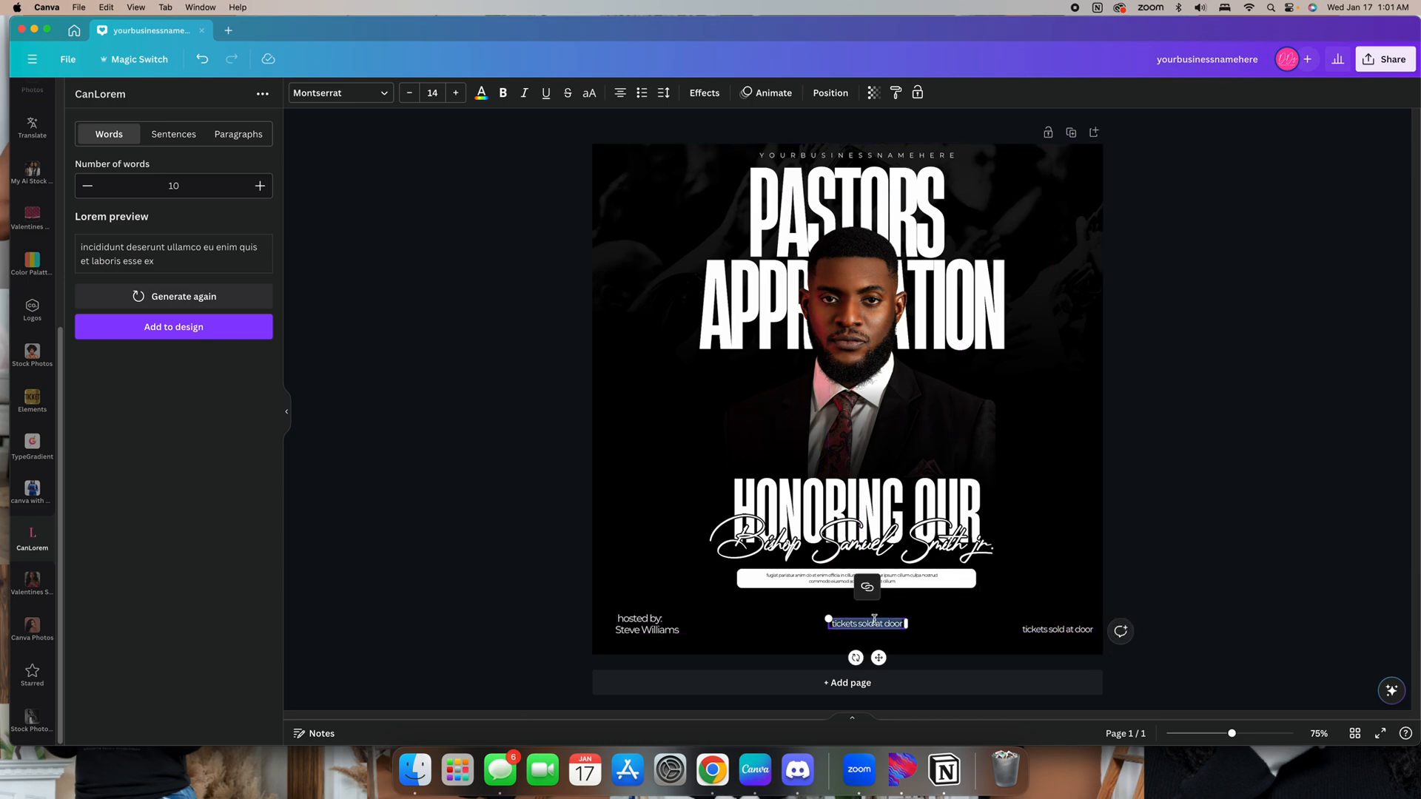
pyautogui.press('BackSpace')
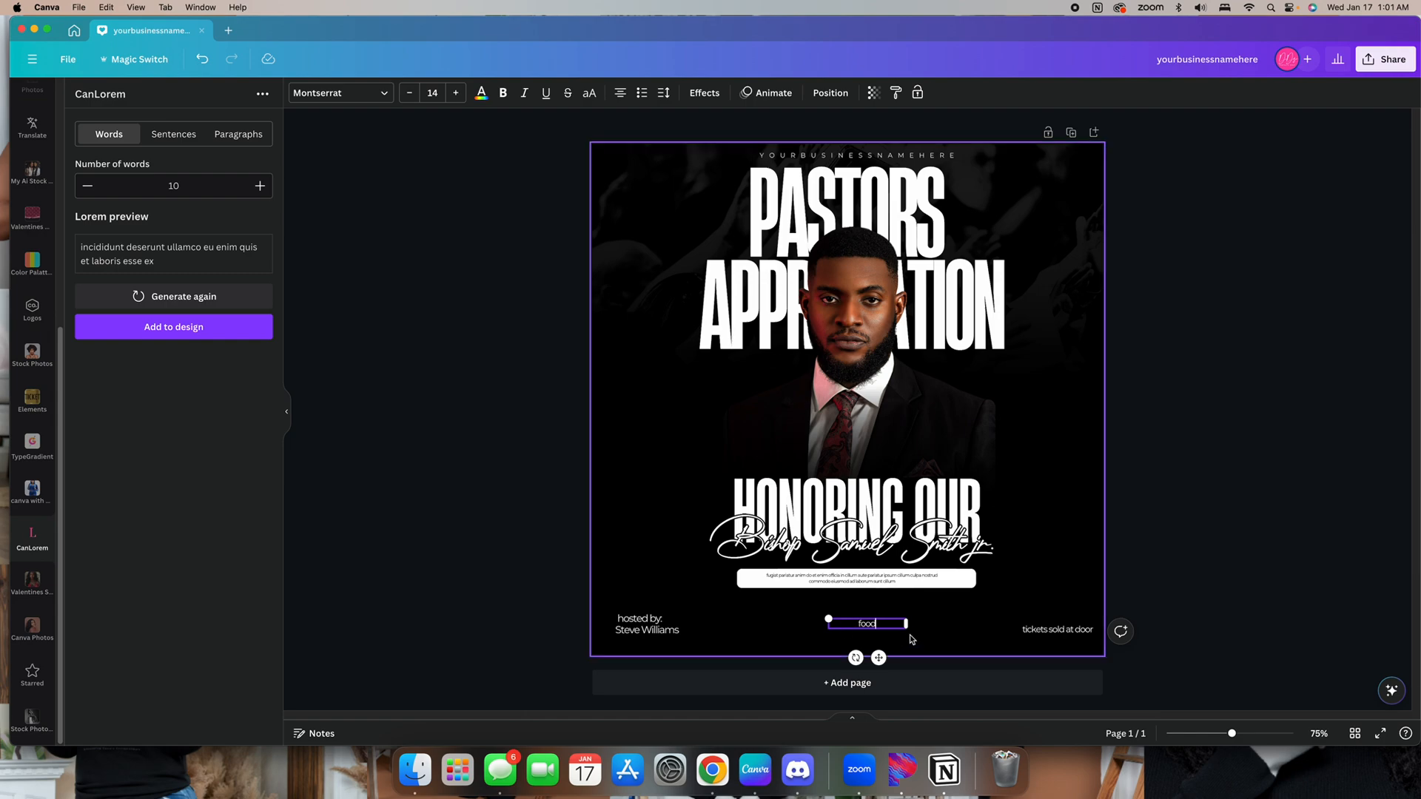
pyautogui.moveTo(906, 624); pyautogui.dragTo(822, 614)
pyautogui.click(881, 622)
pyautogui.click(791, 567)
# Enter "entertainment" in the new text copy and widen it onto one line
pyautogui.write('d')
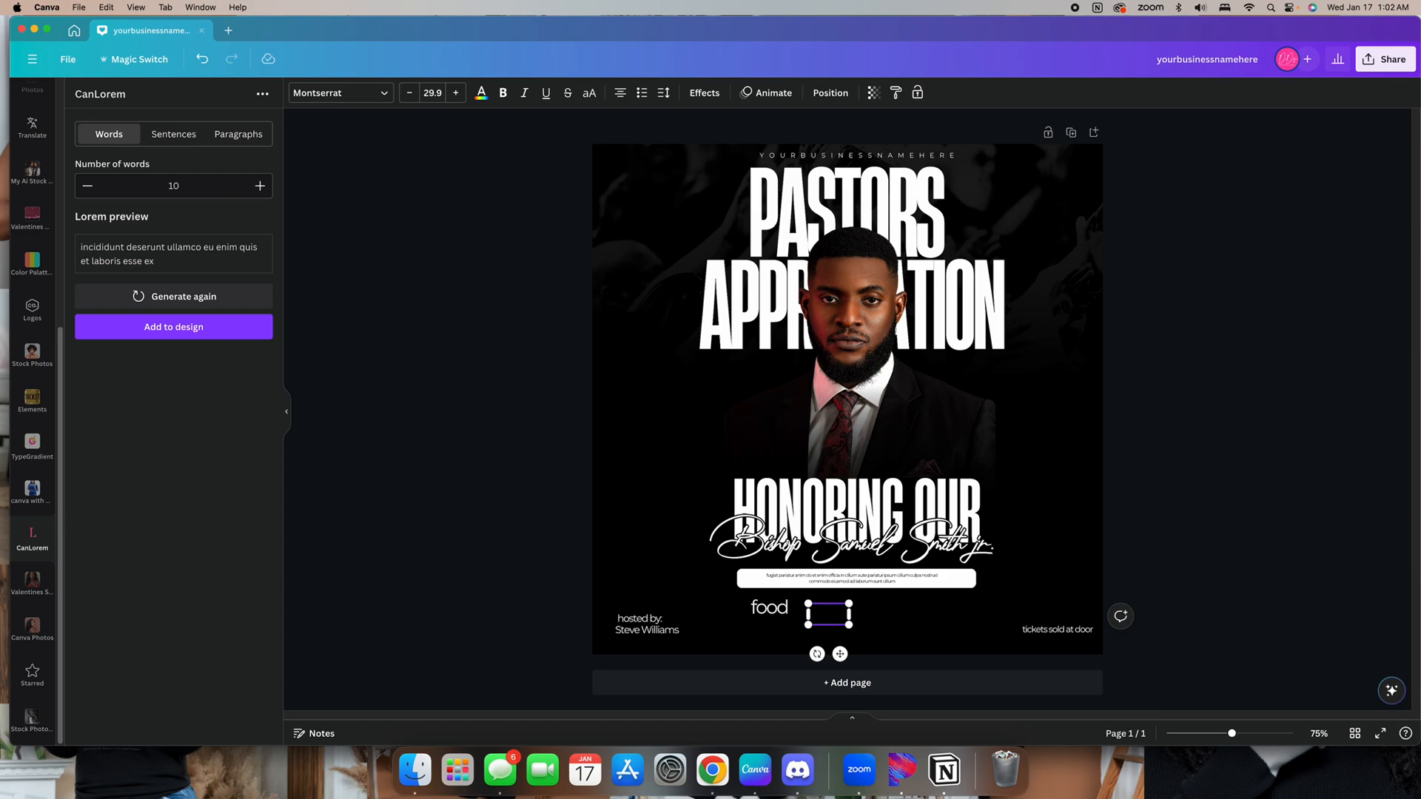
pyautogui.write('ntertain')
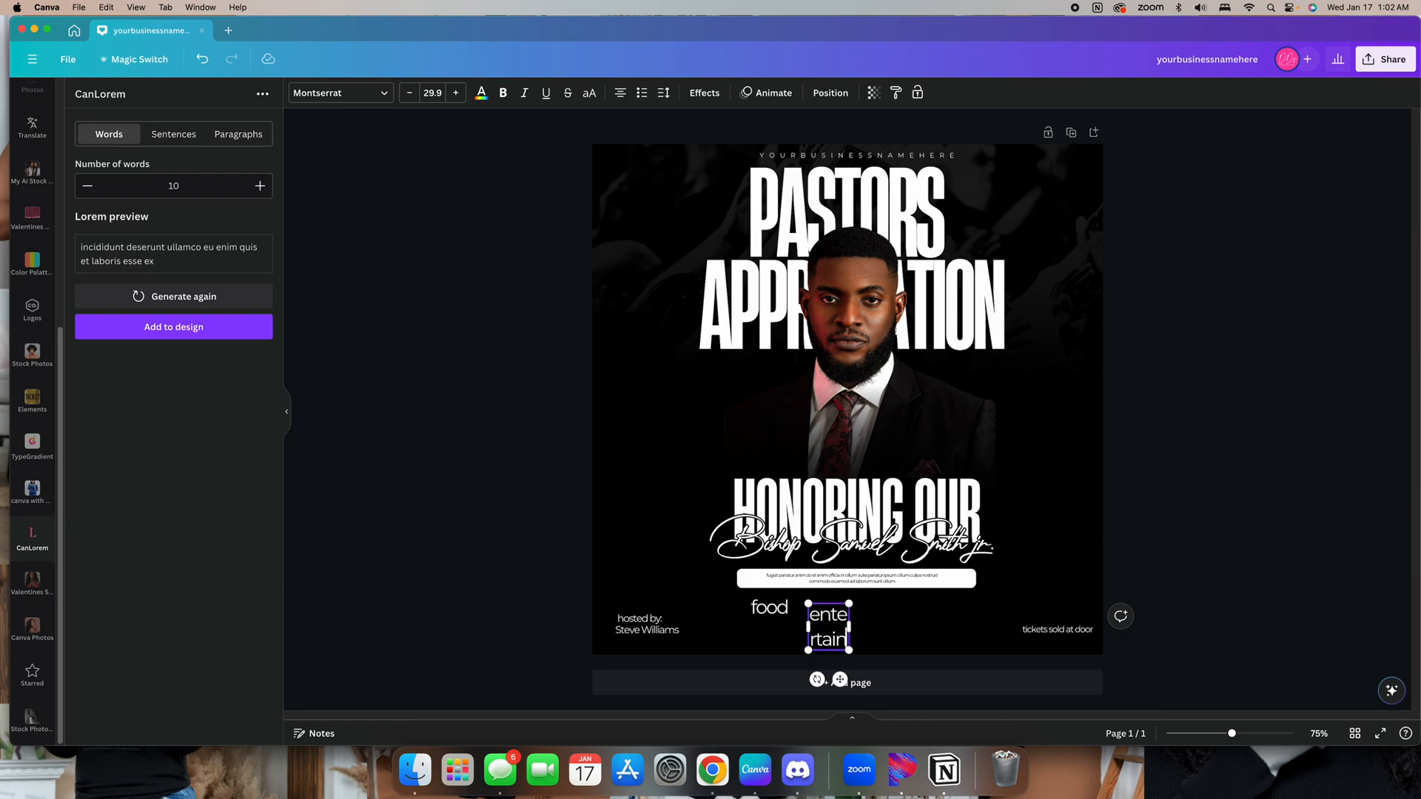
pyautogui.write('ment')
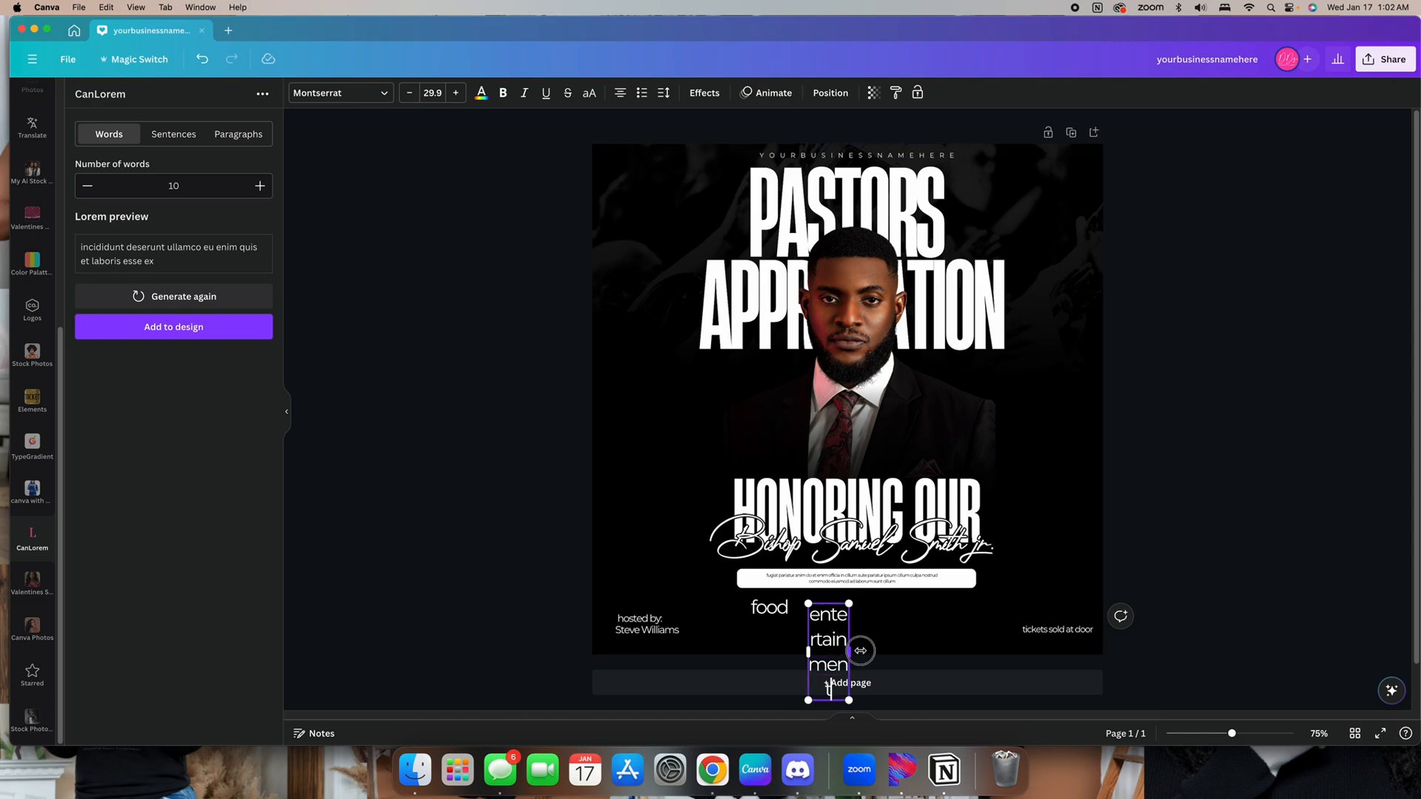
pyautogui.moveTo(860, 651); pyautogui.dragTo(888, 628)
# Duplicate the entertainment text and change the copy to "fellowship"
pyautogui.click(1152, 592)
pyautogui.click(891, 565)
pyautogui.doubleClick(889, 628)
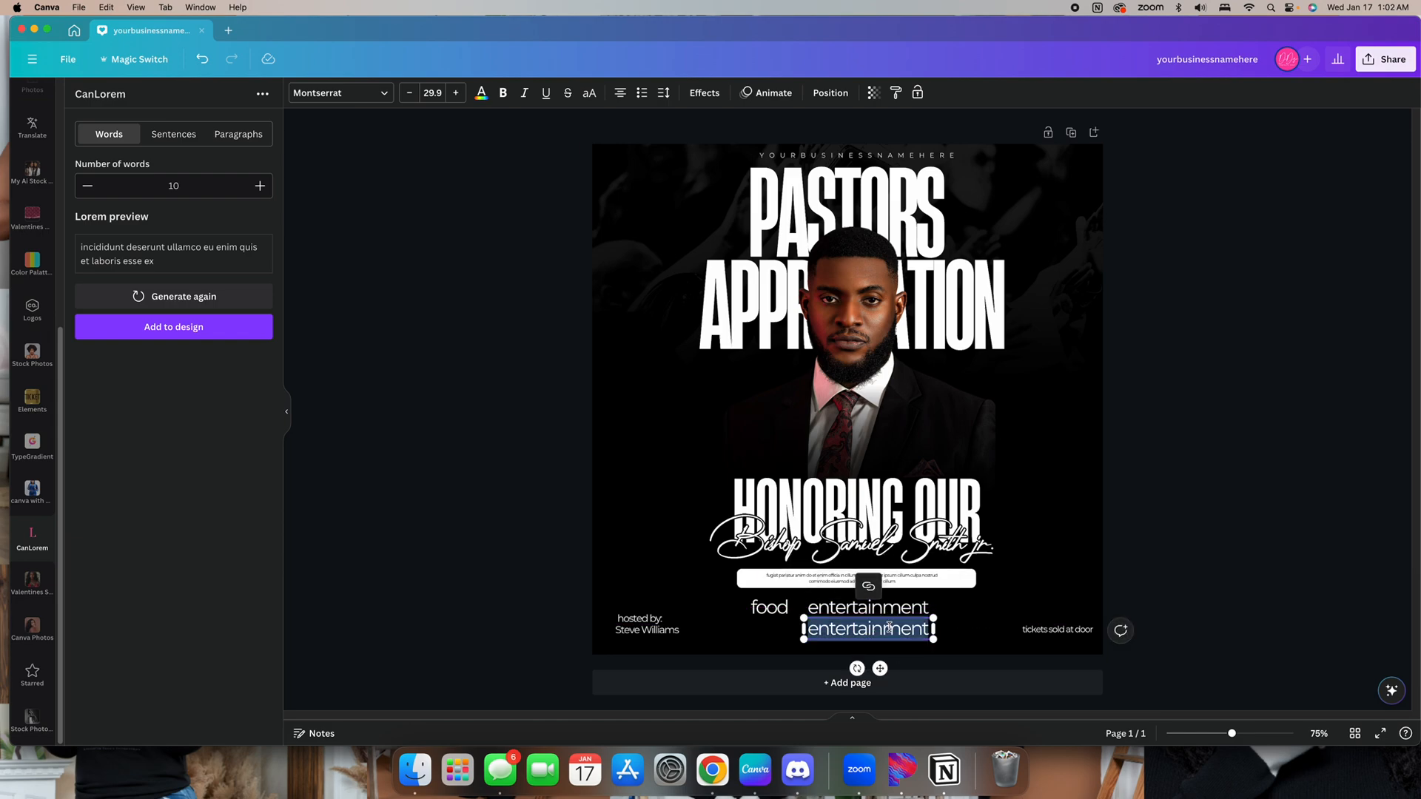
pyautogui.write('fellowship')
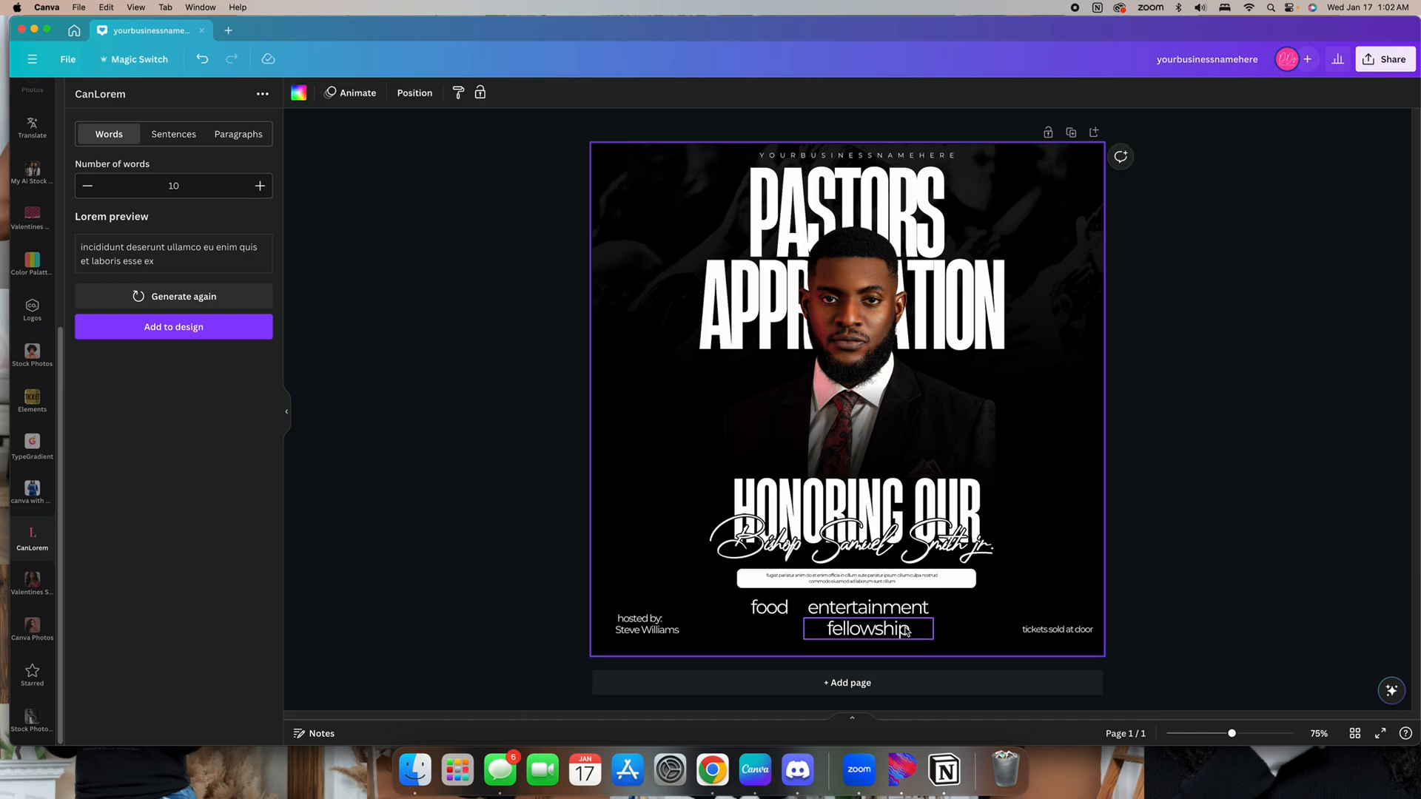
# Line up "food", "entertainment" and "fellowship" in one evenly spaced row beneath the white bar
pyautogui.moveTo(888, 626); pyautogui.dragTo(994, 608)
pyautogui.keyDown('shift'); pyautogui.click(867, 607); pyautogui.keyUp('shift')
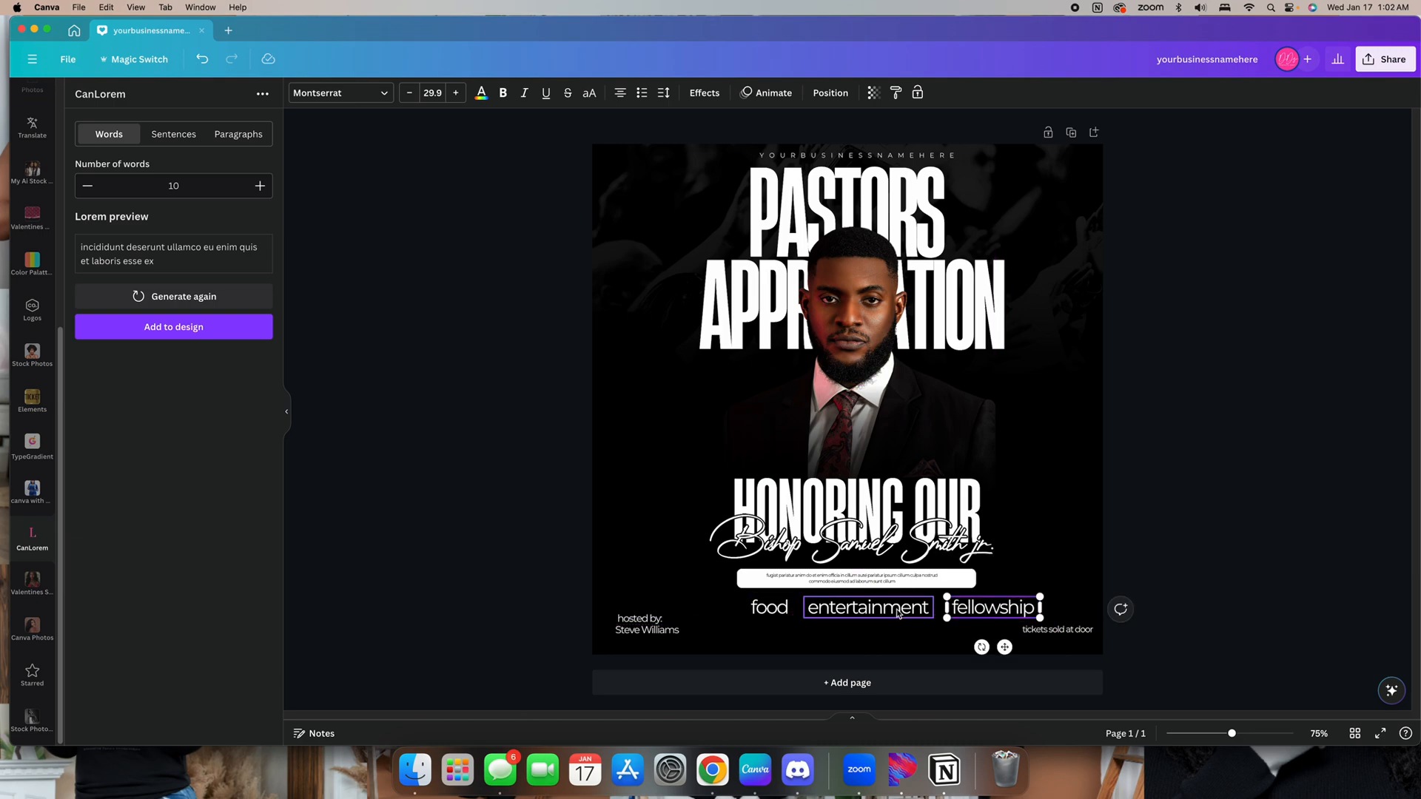
pyautogui.keyDown('shift'); pyautogui.click(773, 608); pyautogui.keyUp('shift')
pyautogui.moveTo(876, 607); pyautogui.dragTo(859, 607)
pyautogui.click(1181, 571)
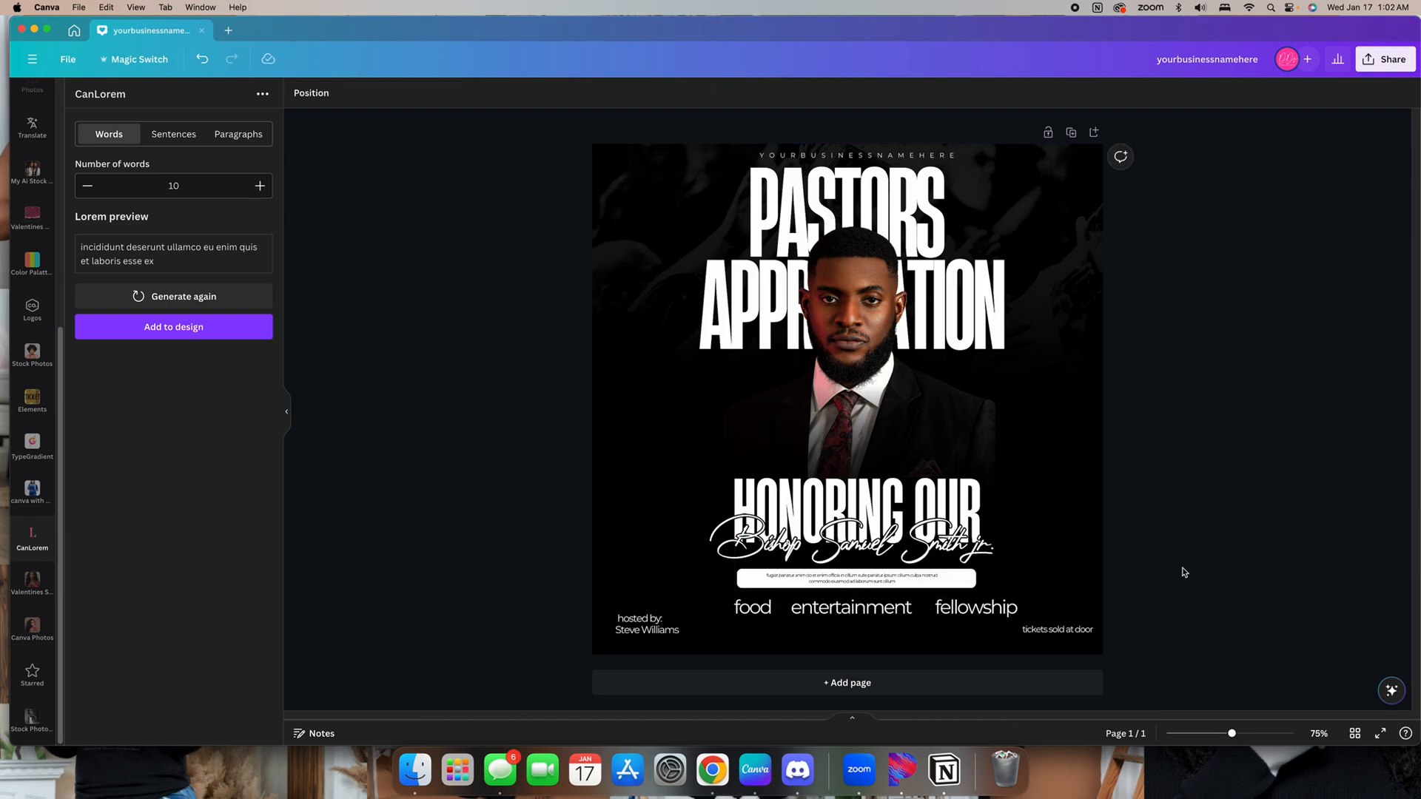
pyautogui.click(950, 604)
pyautogui.moveTo(949, 605); pyautogui.dragTo(948, 607)
pyautogui.click(1152, 570)
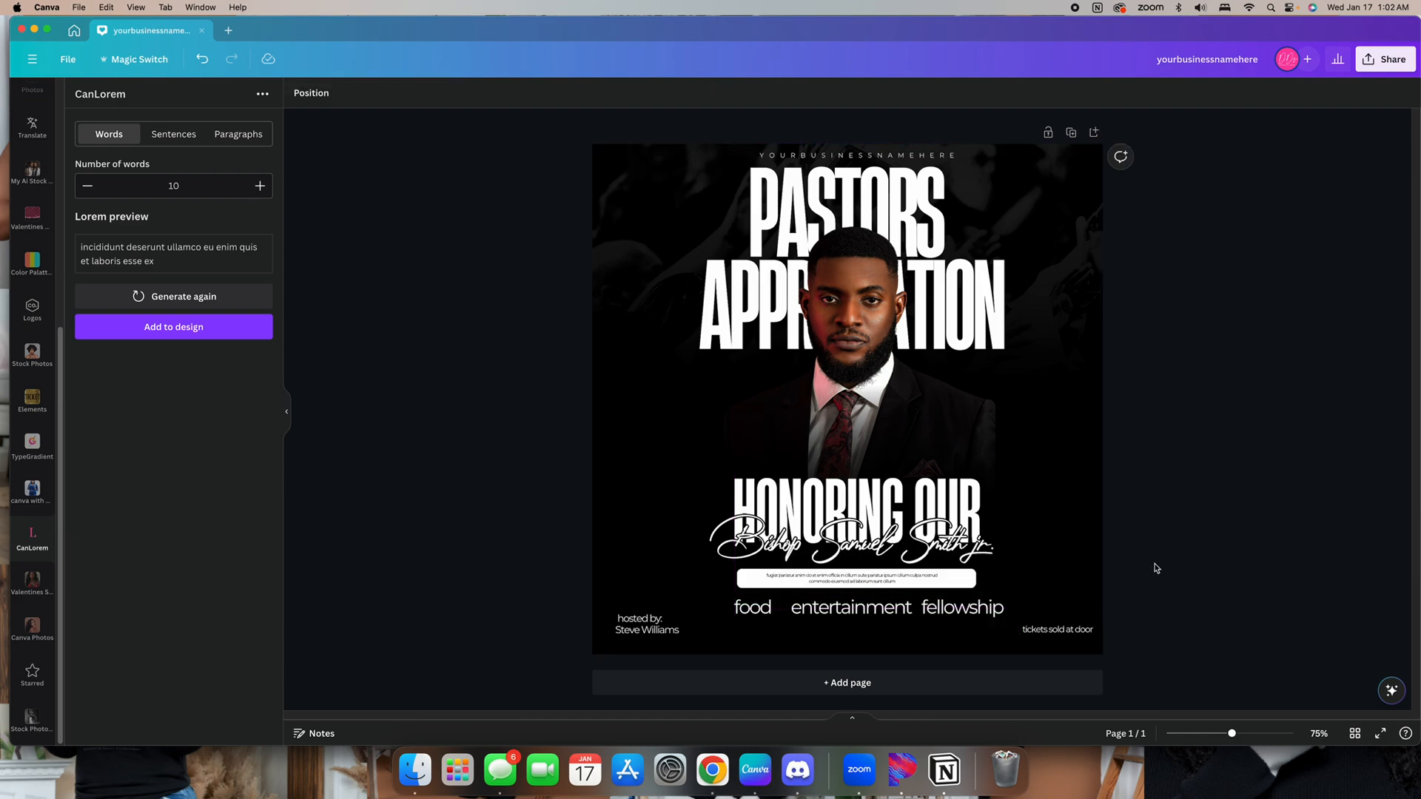
pyautogui.moveTo(762, 607); pyautogui.dragTo(769, 609)
pyautogui.click(1149, 577)
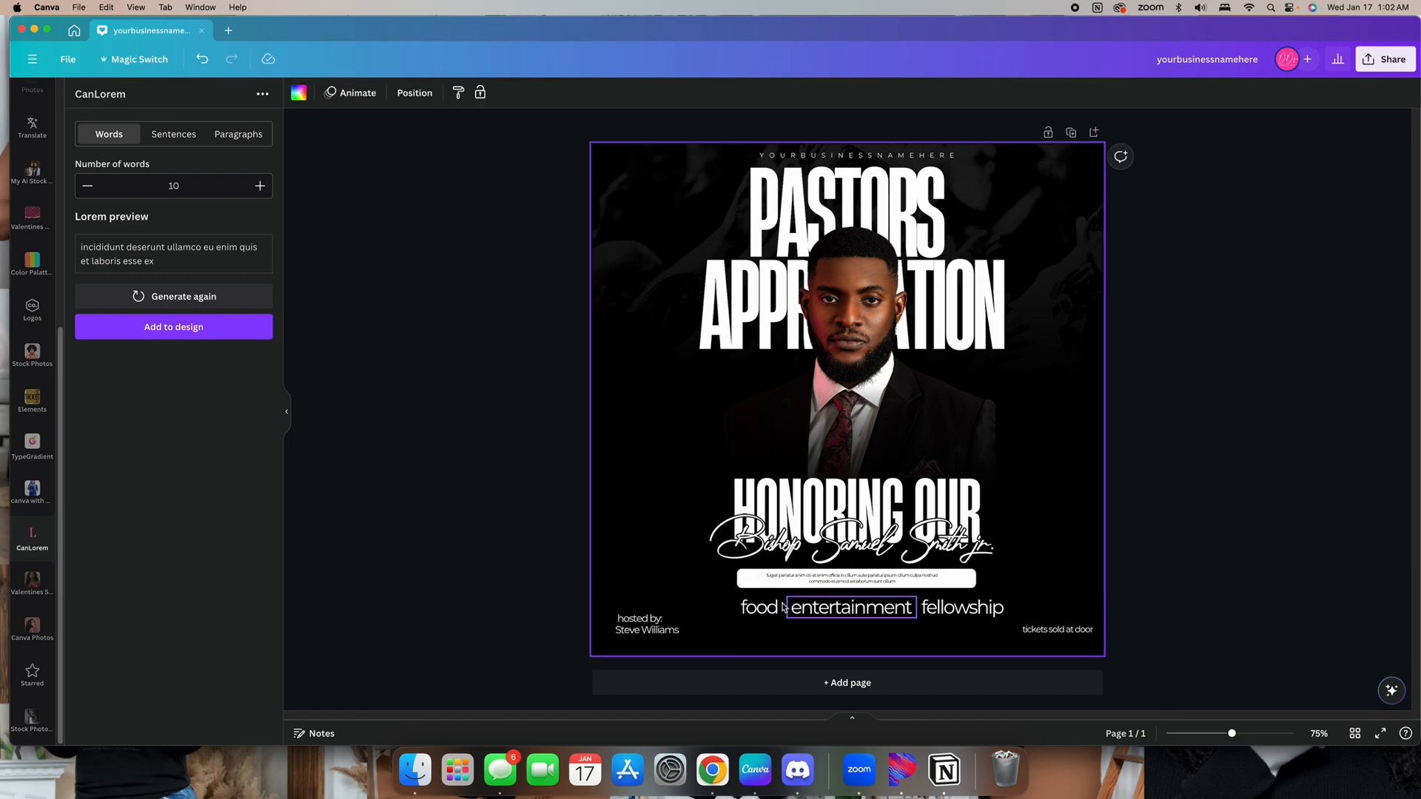
# Add a straight line element and set its line weight to 1, undoing a stray endpoint drag
pyautogui.scroll(5, 38, 137)
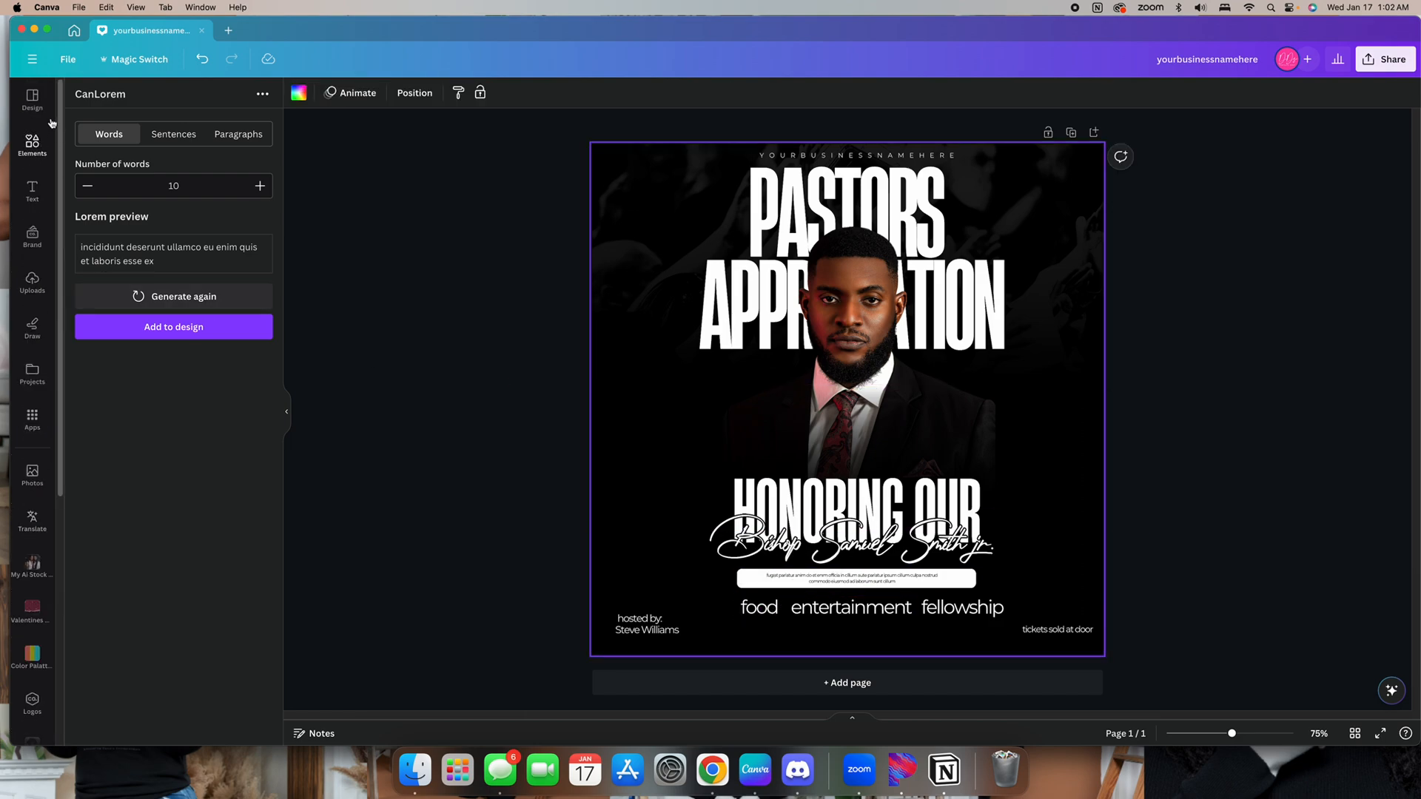
pyautogui.click(32, 143)
pyautogui.click(169, 287)
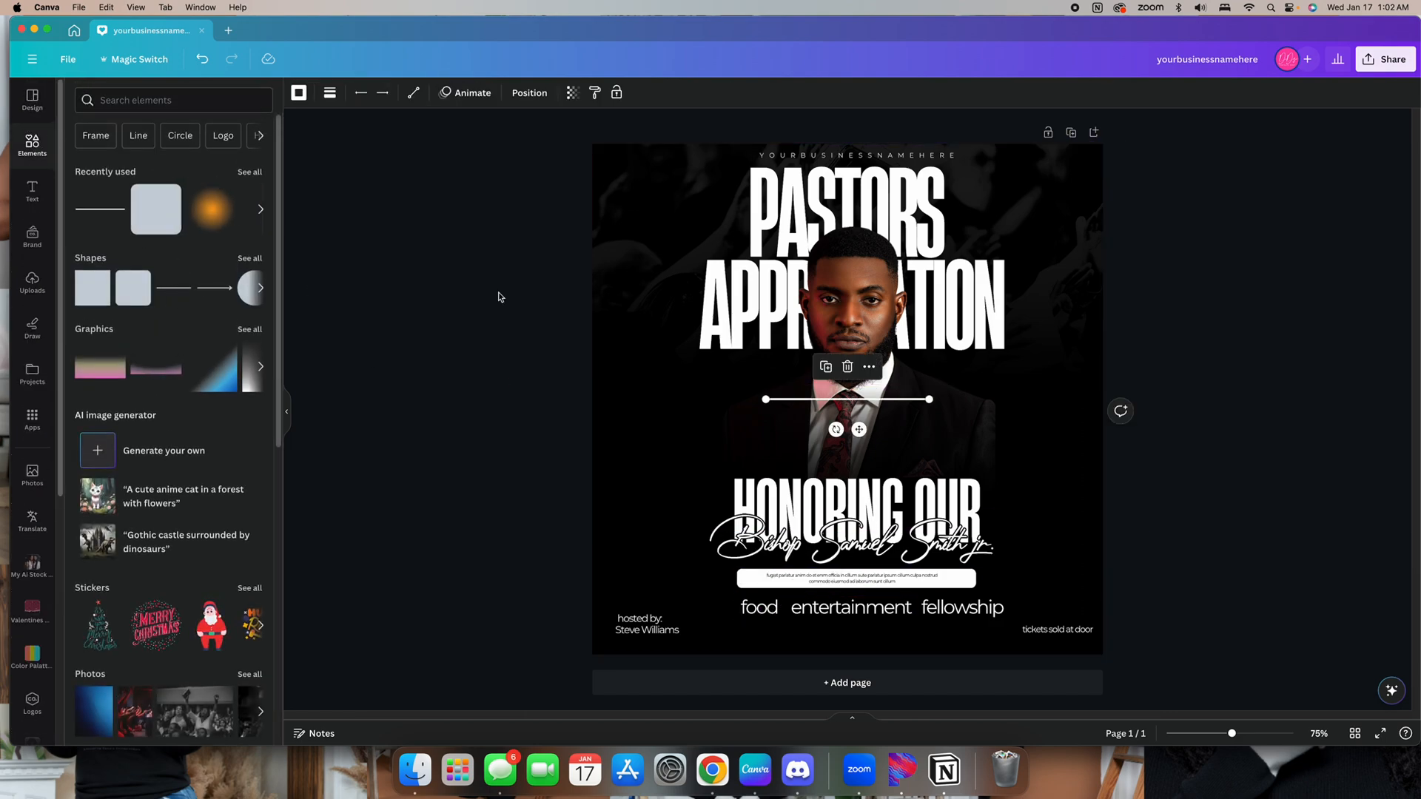
pyautogui.click(329, 102)
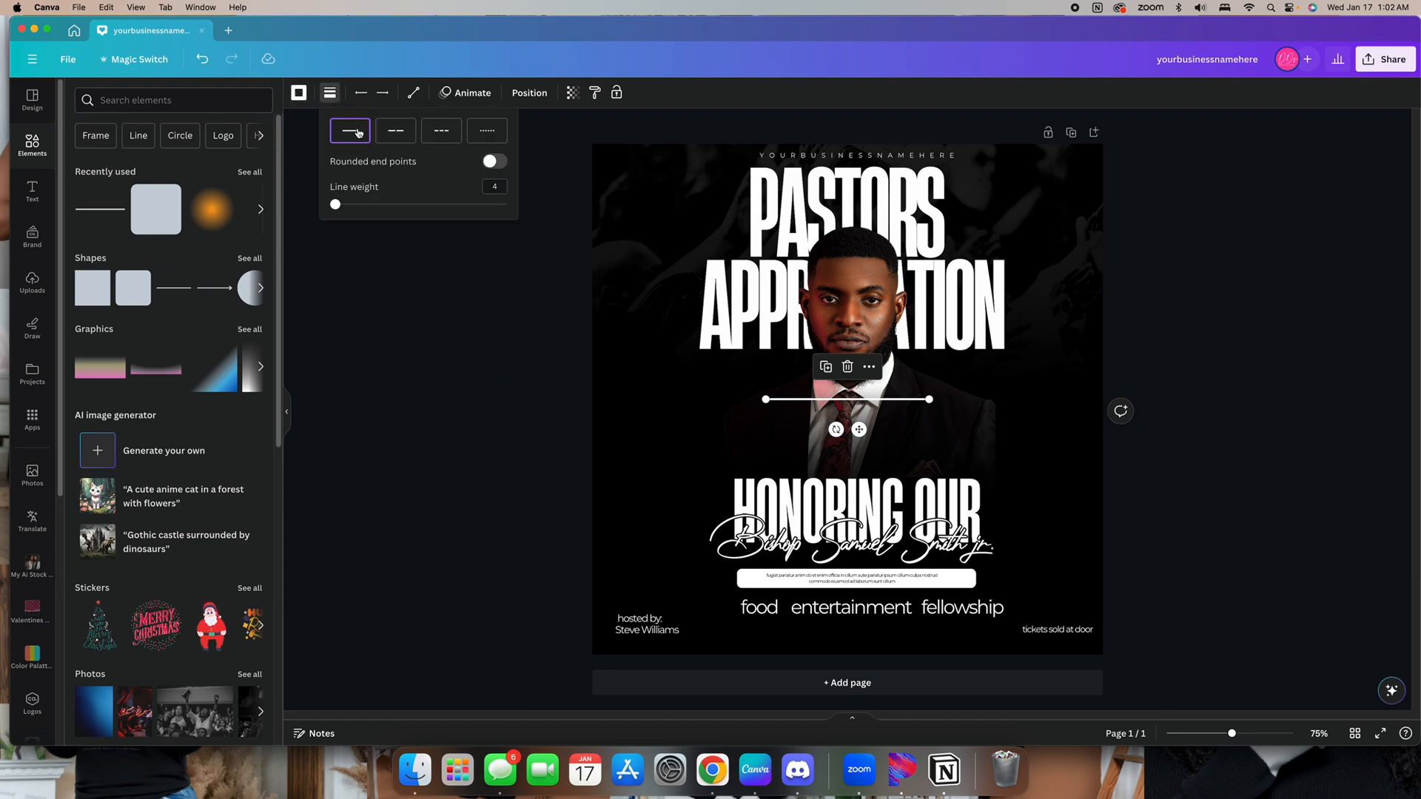
pyautogui.moveTo(352, 202); pyautogui.dragTo(330, 203)
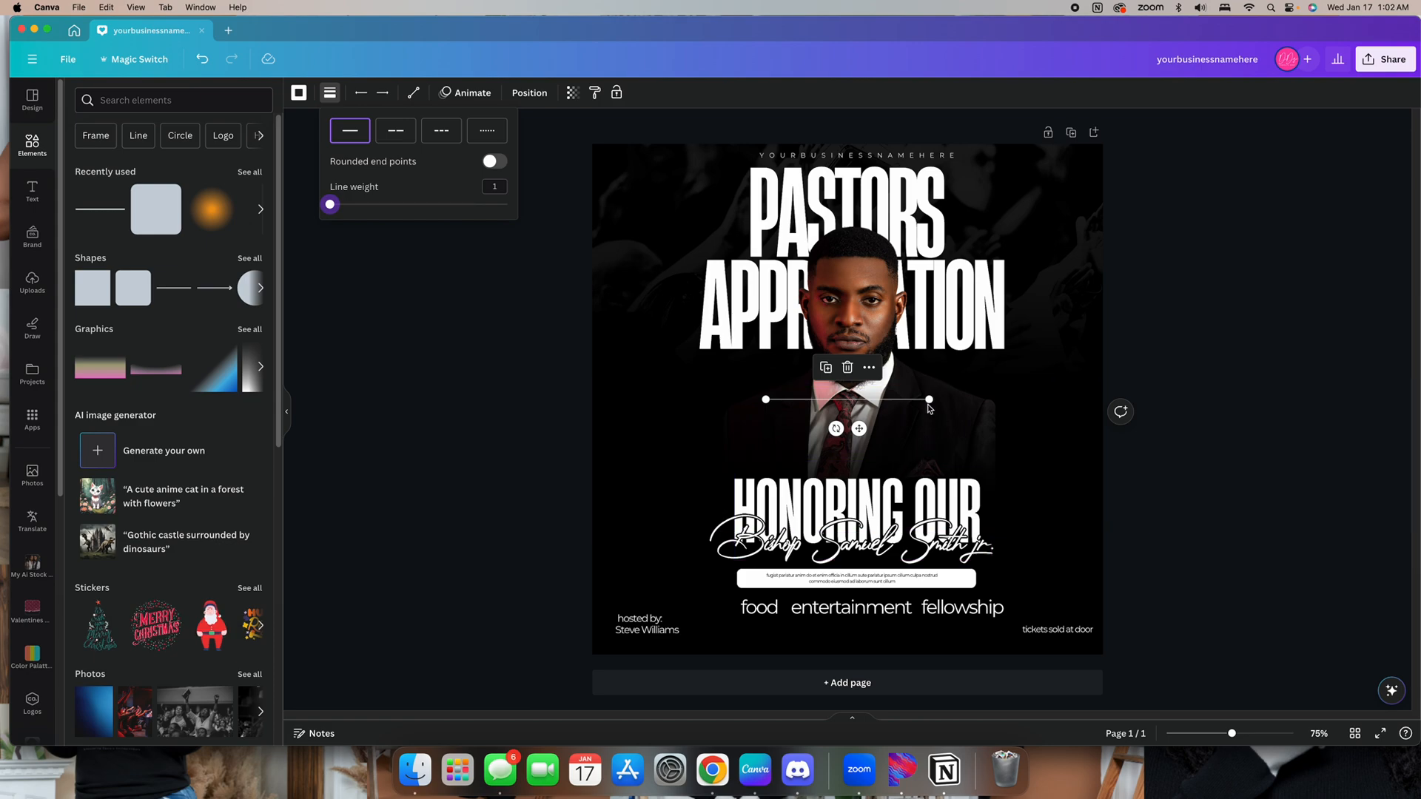
pyautogui.moveTo(929, 398); pyautogui.dragTo(776, 624)
pyautogui.press('super+z')
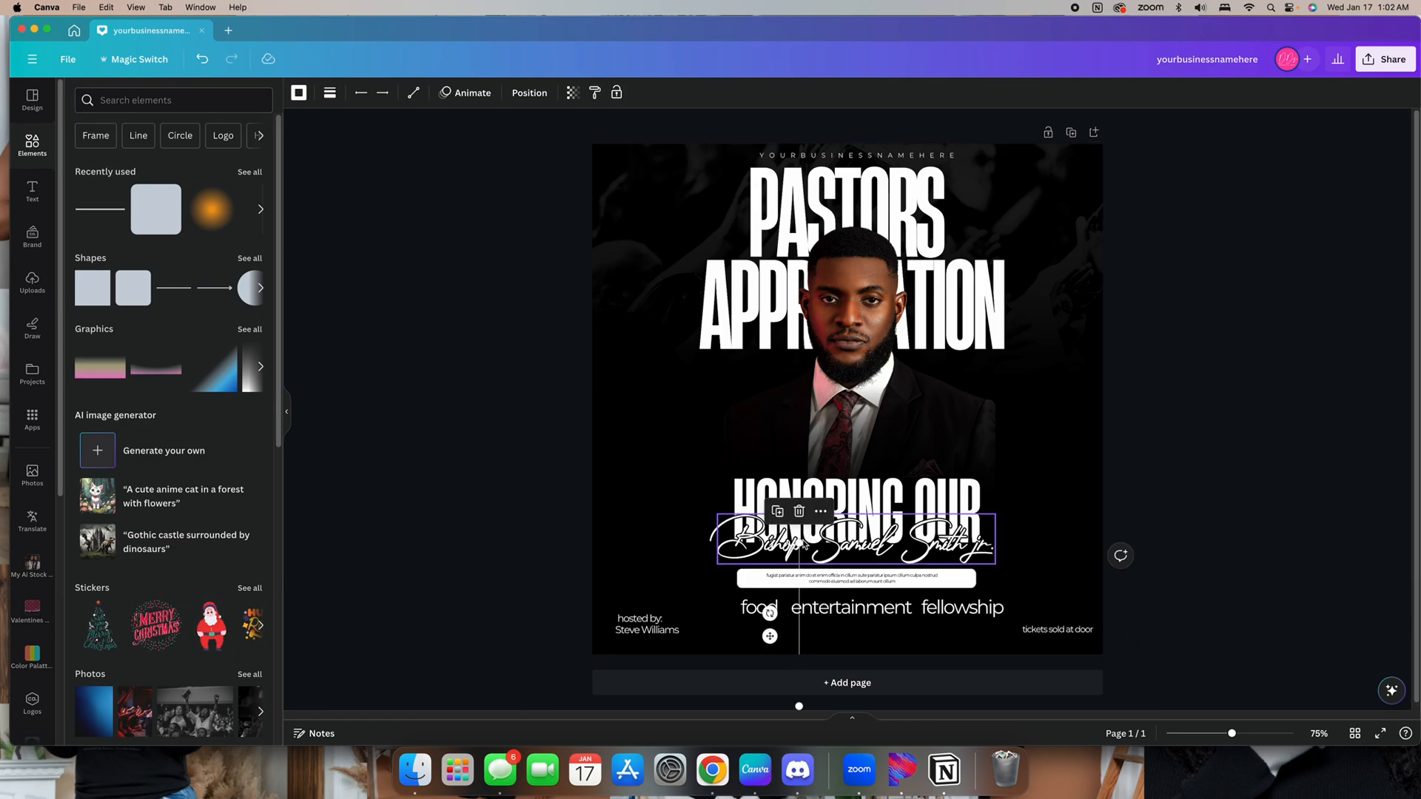
# Move the line between "food" and "entertainment" and rotate it to 90° as a vertical divider
pyautogui.moveTo(800, 562); pyautogui.dragTo(798, 645)
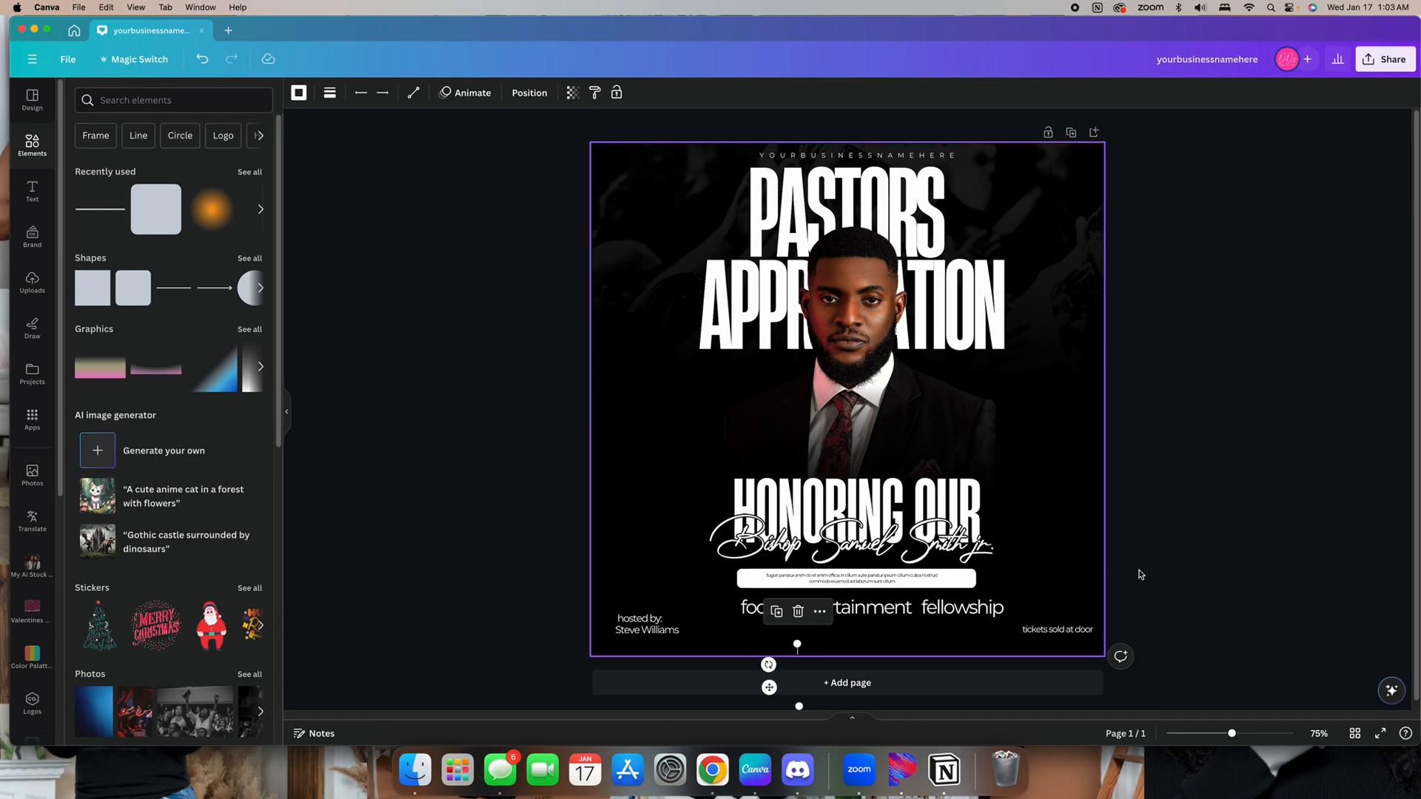
pyautogui.click(868, 627)
pyautogui.click(798, 646)
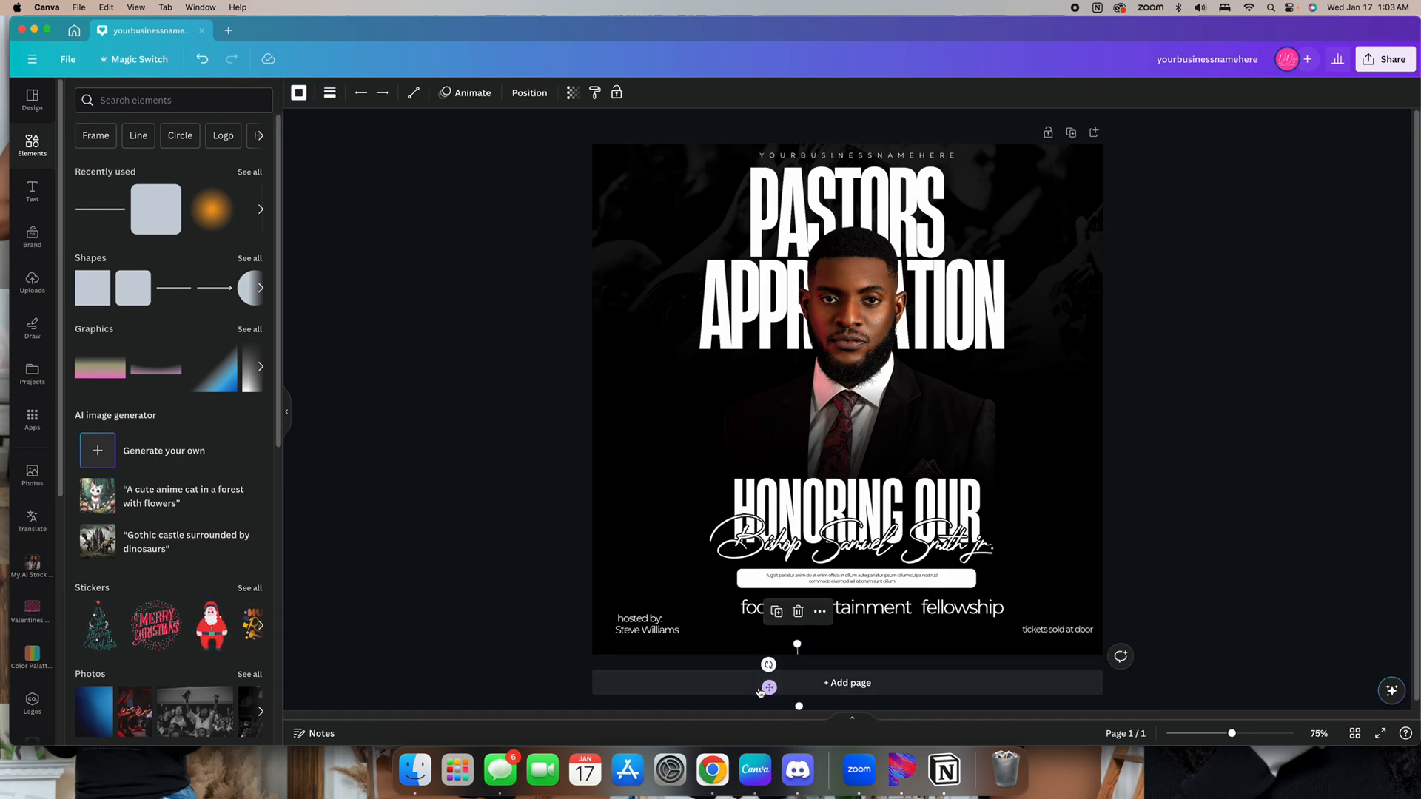
pyautogui.moveTo(766, 657); pyautogui.dragTo(759, 640)
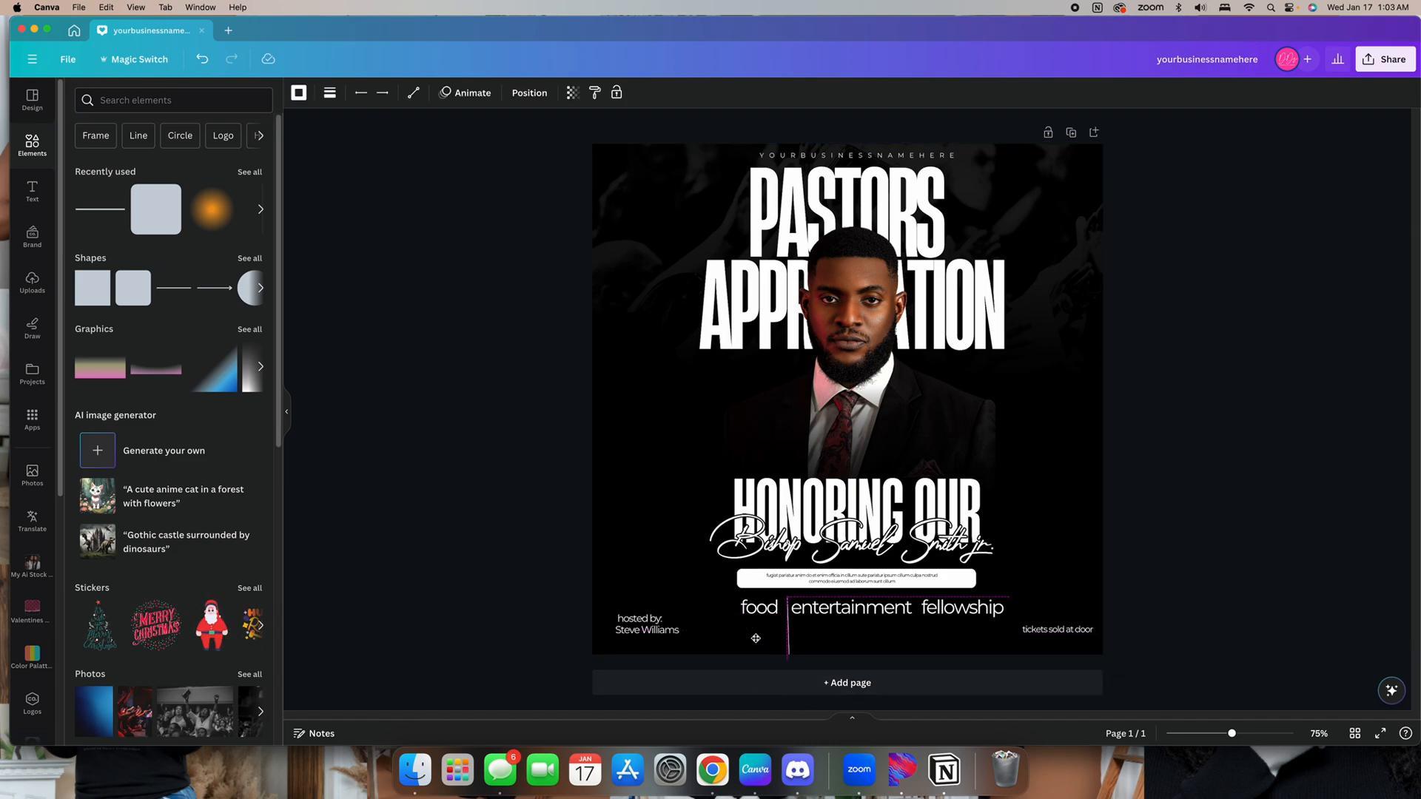
pyautogui.click(527, 93)
pyautogui.click(120, 96)
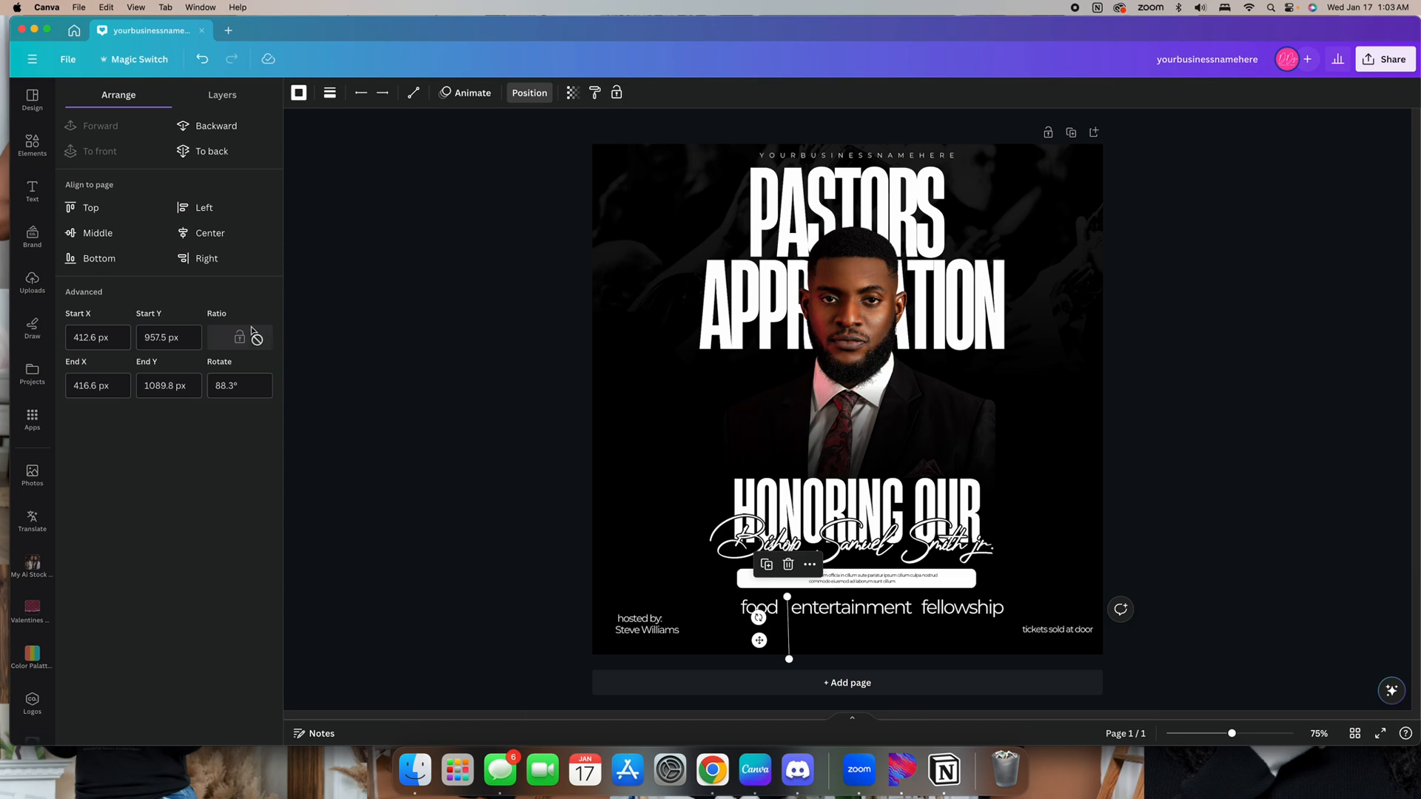
pyautogui.click(242, 387)
pyautogui.doubleClick(222, 387)
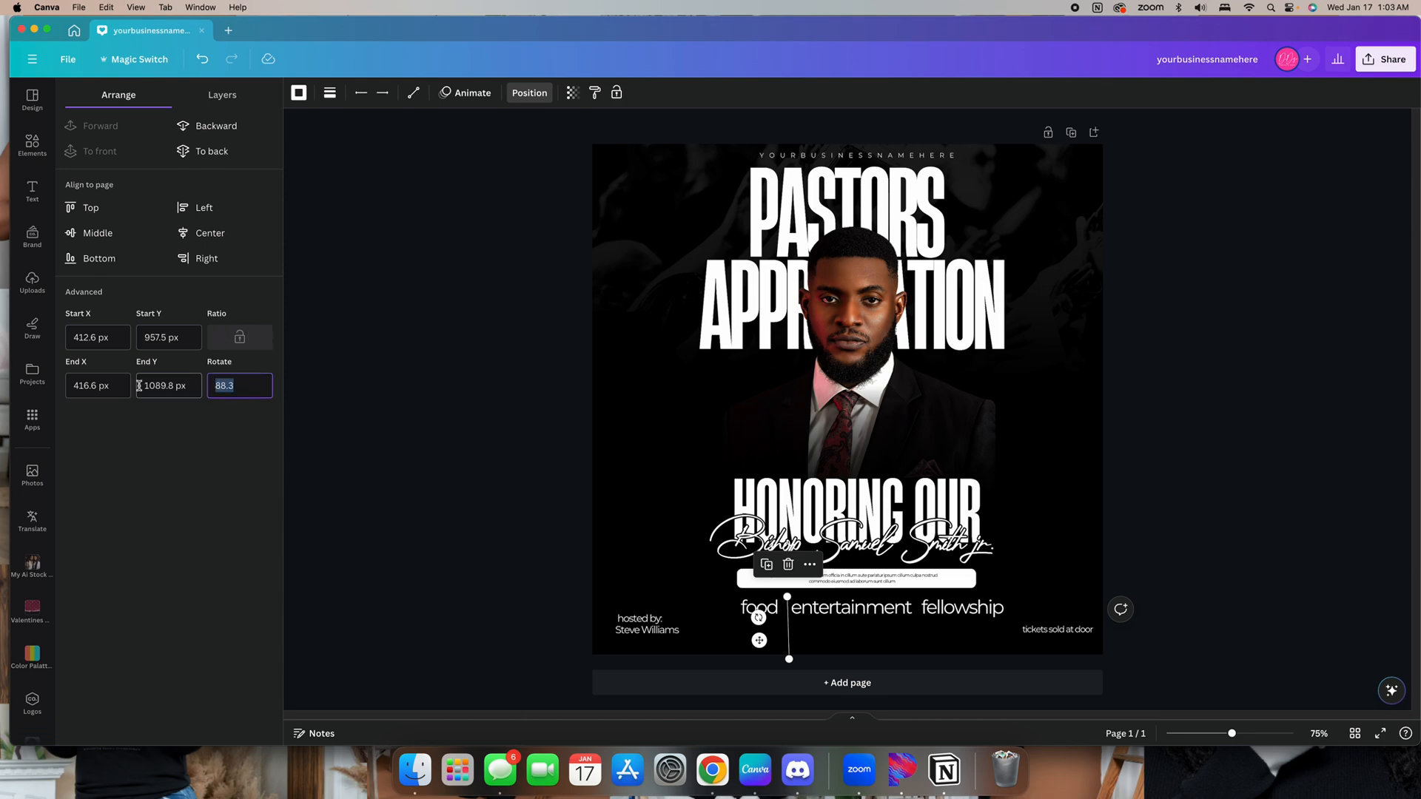
pyautogui.press('Return')
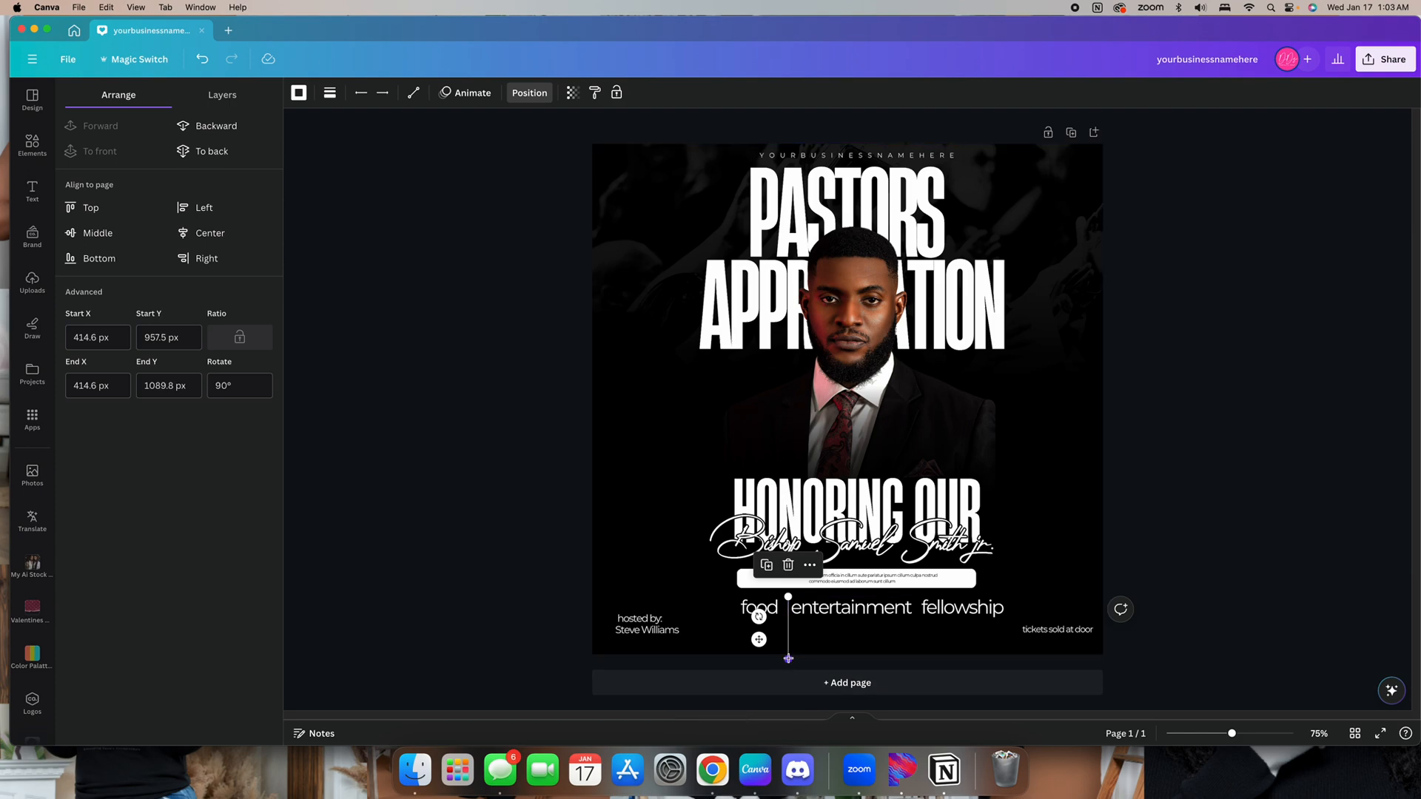
# Shorten the vertical divider so it matches the height of the highlight words
pyautogui.moveTo(788, 658); pyautogui.dragTo(792, 639)
pyautogui.click(1292, 539)
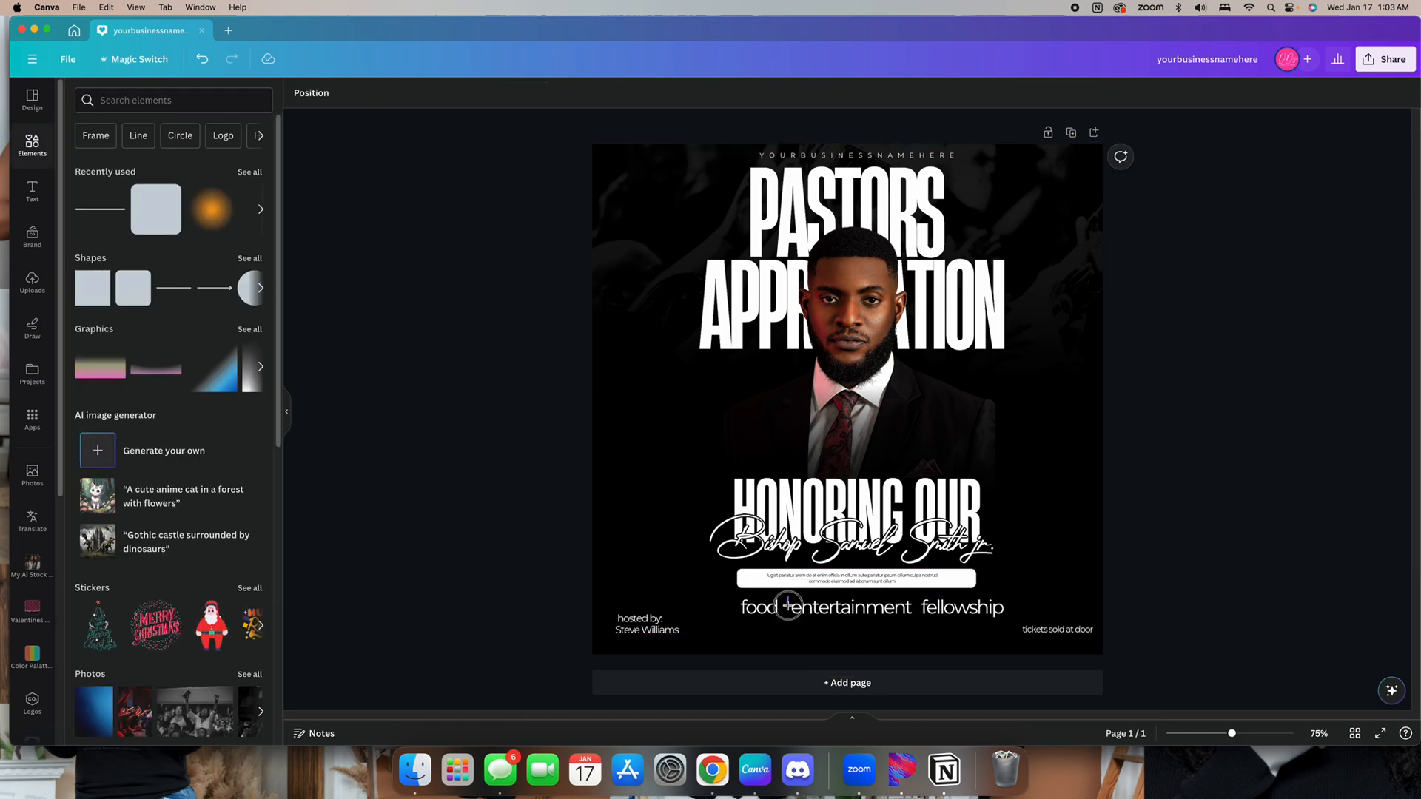
pyautogui.click(788, 605)
pyautogui.press('super+z')
pyautogui.press('super+z')
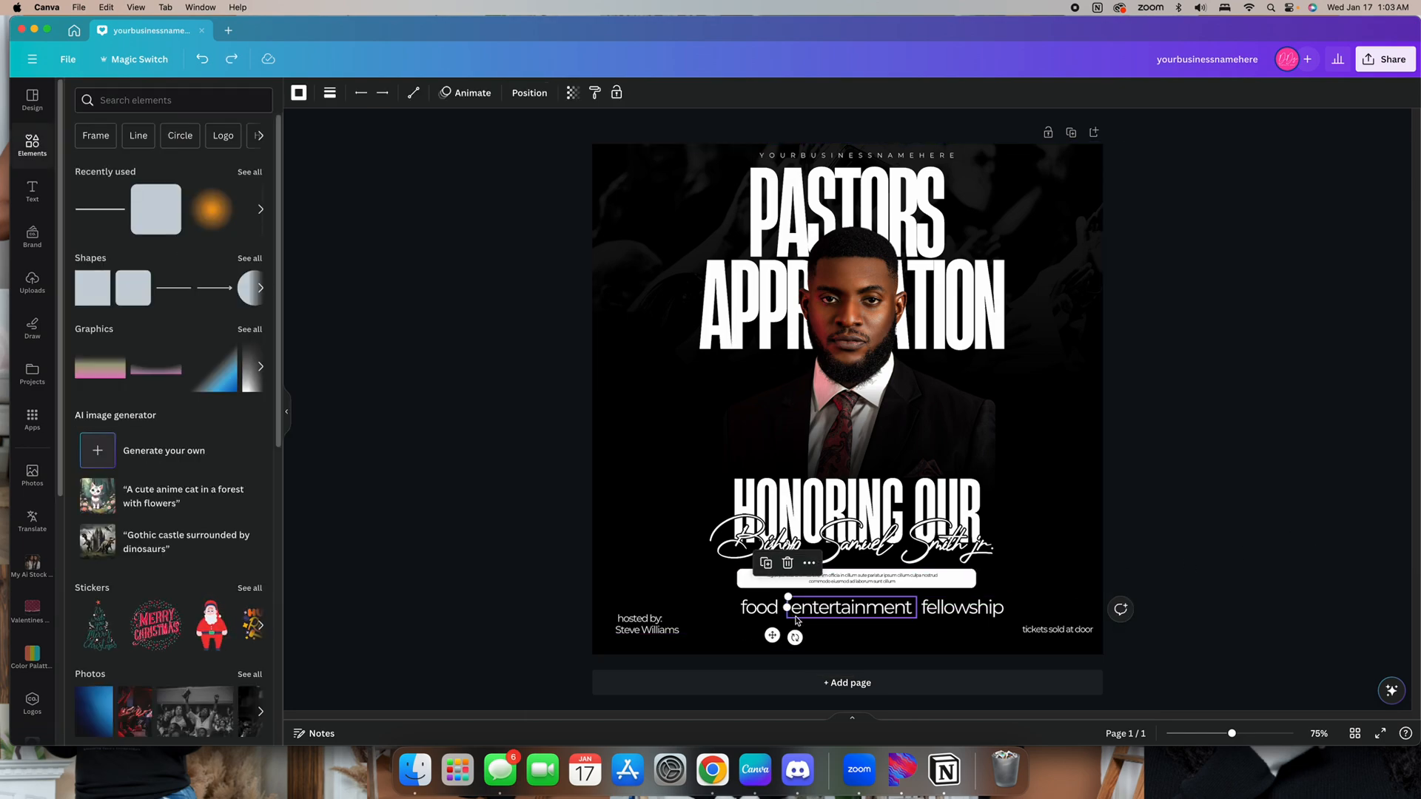
pyautogui.moveTo(788, 657); pyautogui.dragTo(788, 619)
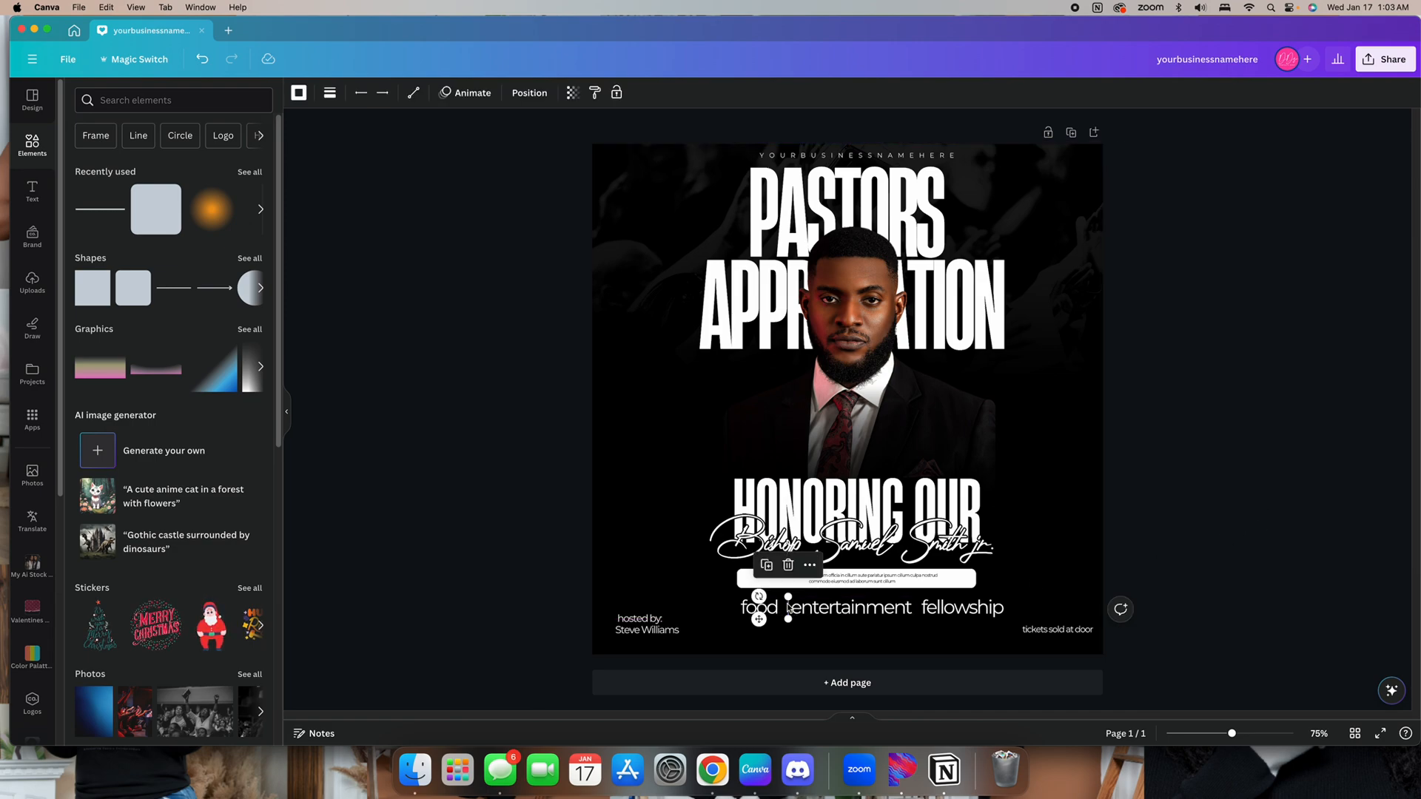
# Duplicate the divider and place the copy between "entertainment" and "fellowship"
pyautogui.click(767, 565)
pyautogui.moveTo(770, 631); pyautogui.dragTo(894, 631)
pyautogui.click(1249, 585)
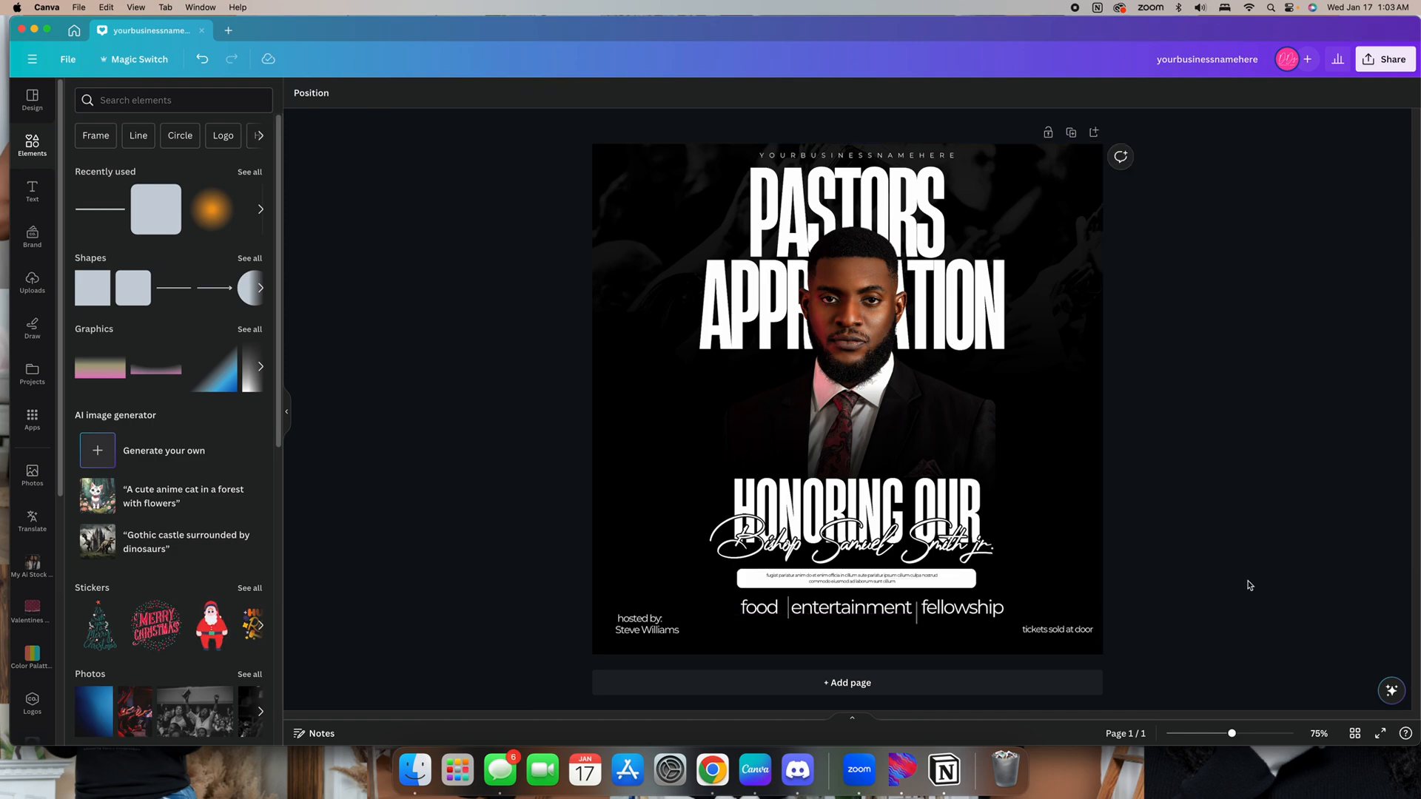
pyautogui.click(916, 620)
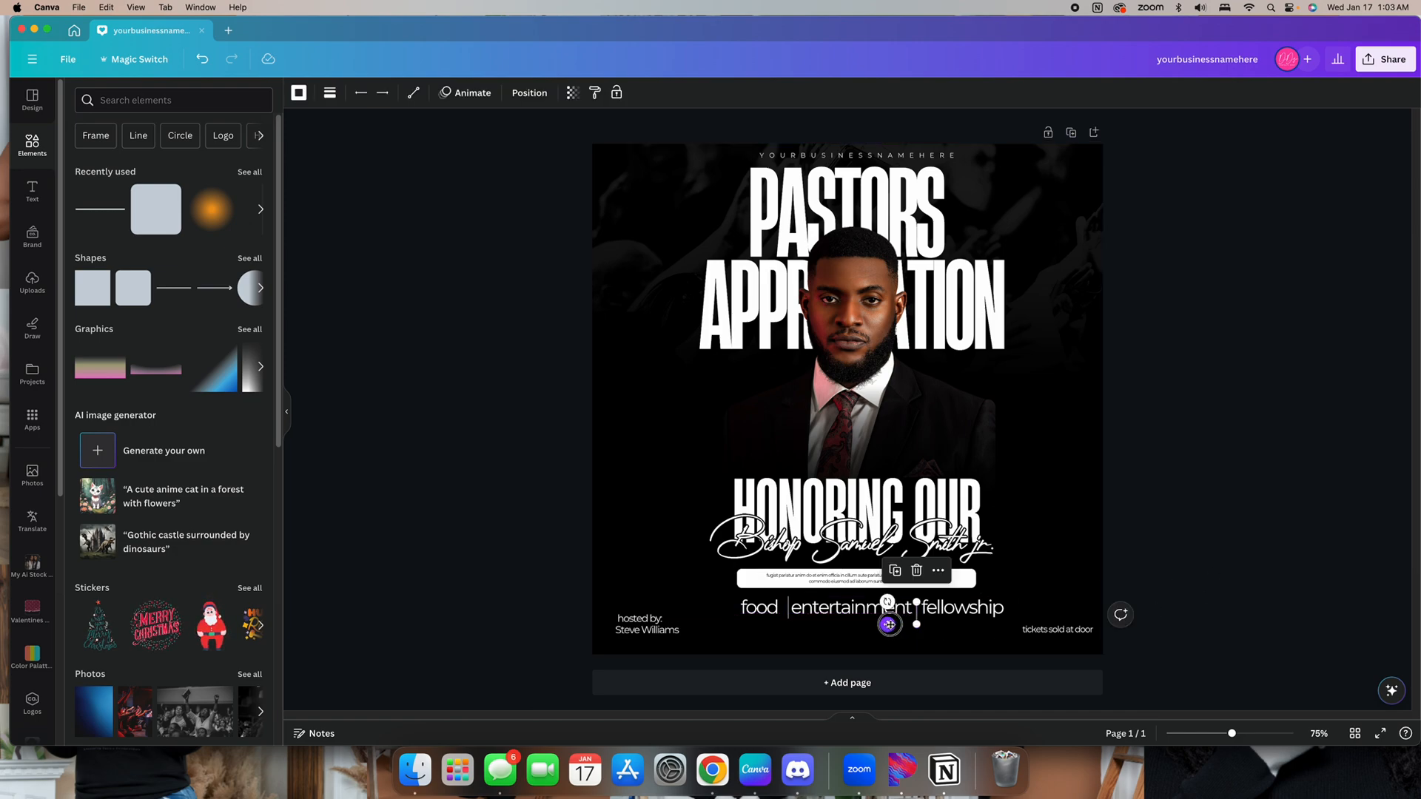
pyautogui.moveTo(890, 624); pyautogui.dragTo(890, 625)
pyautogui.click(1193, 609)
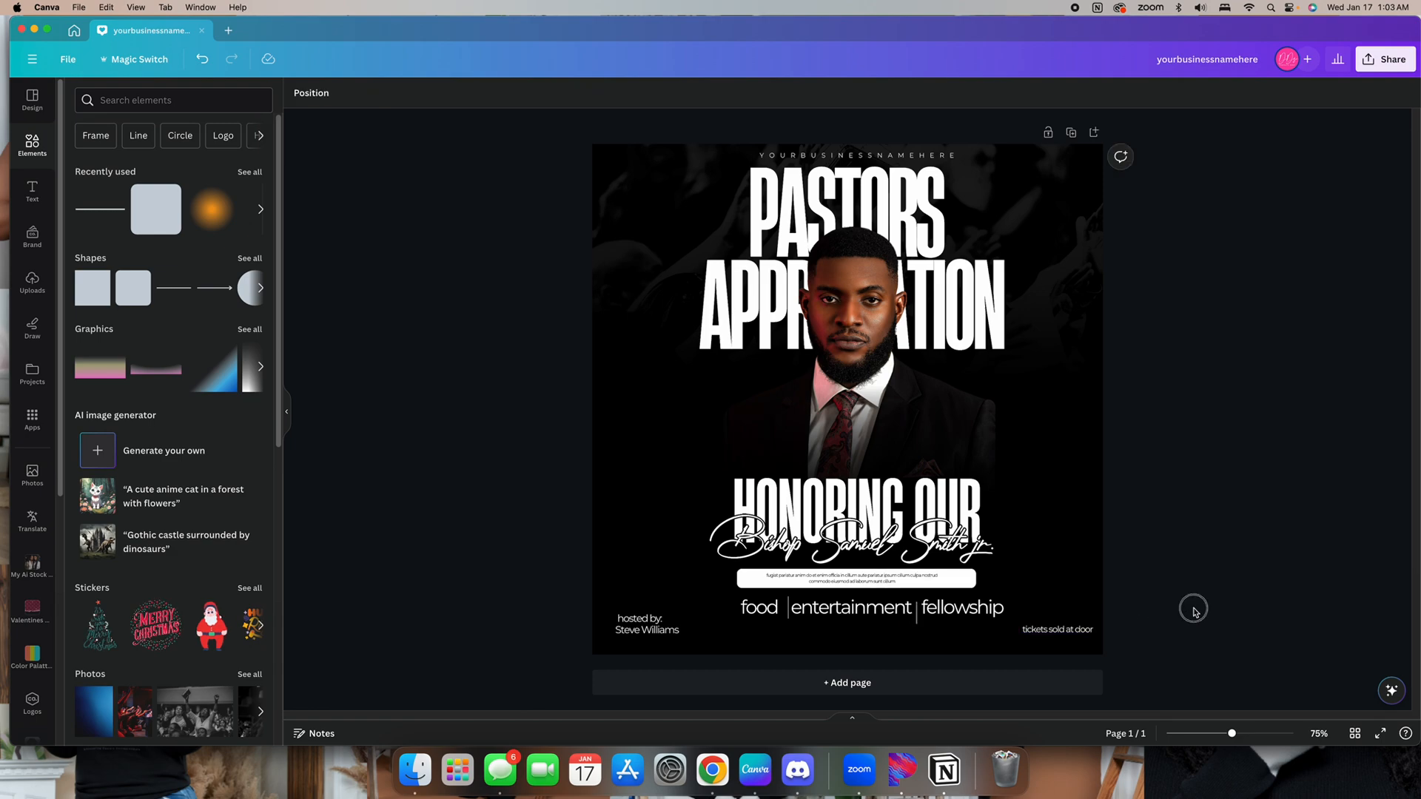
pyautogui.click(917, 620)
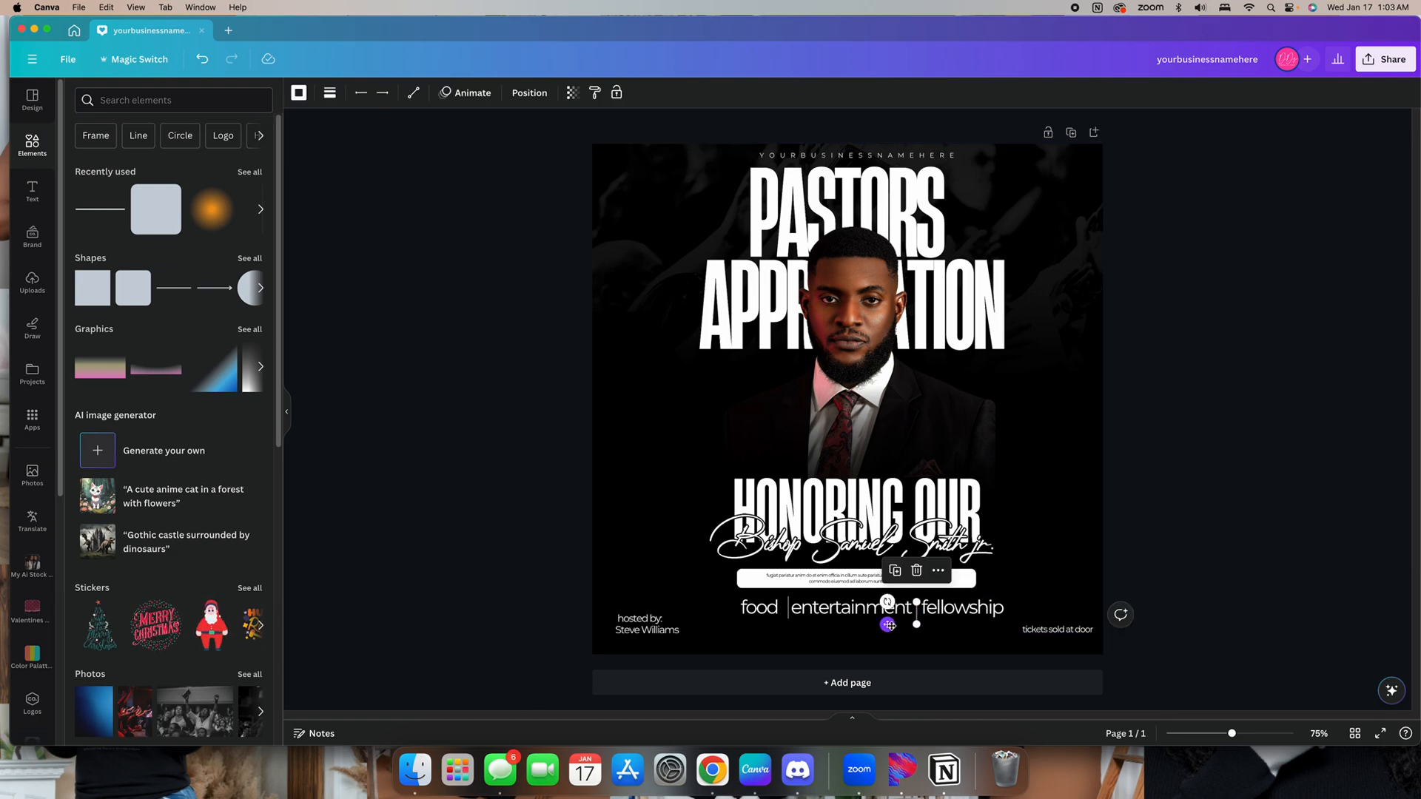
pyautogui.moveTo(888, 625); pyautogui.dragTo(887, 624)
pyautogui.click(1183, 612)
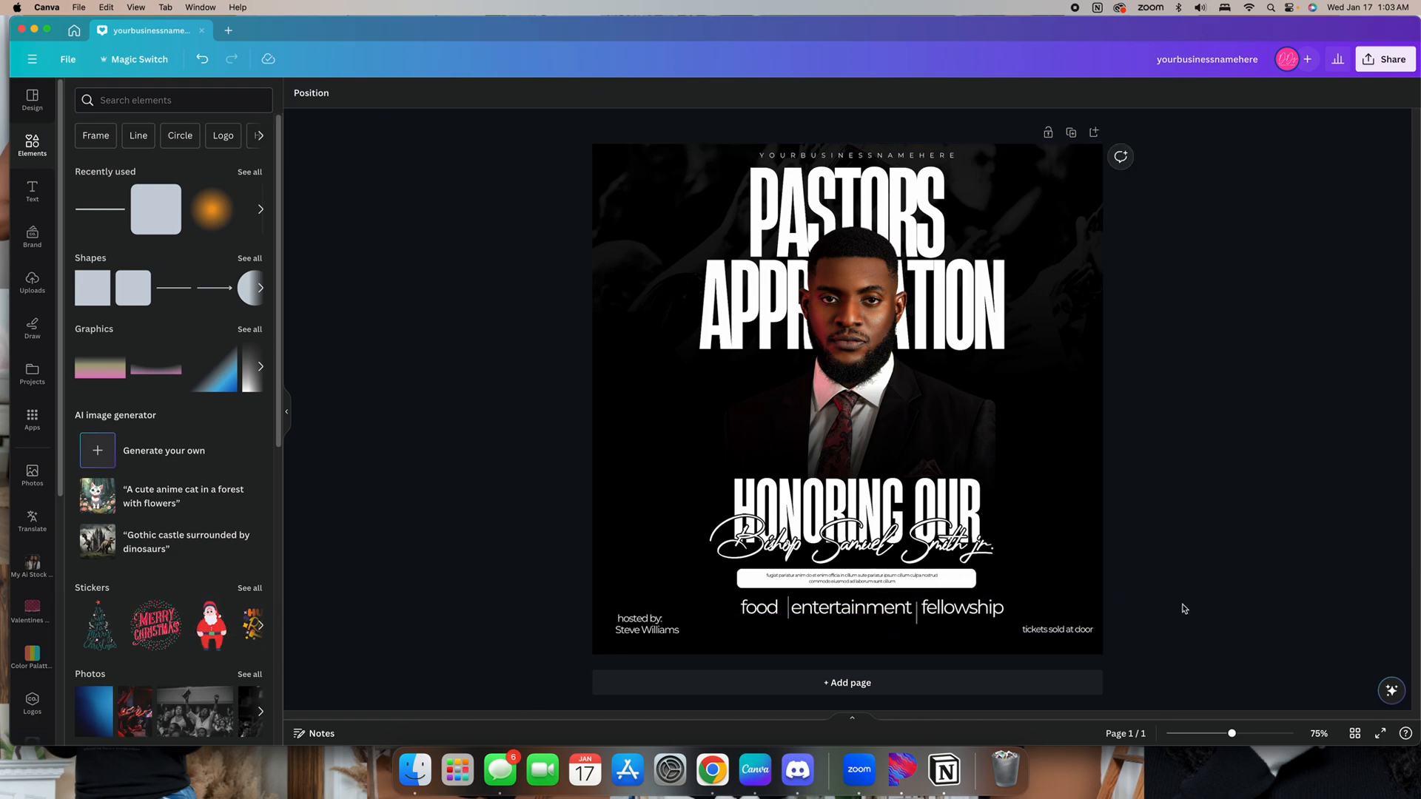
pyautogui.click(918, 620)
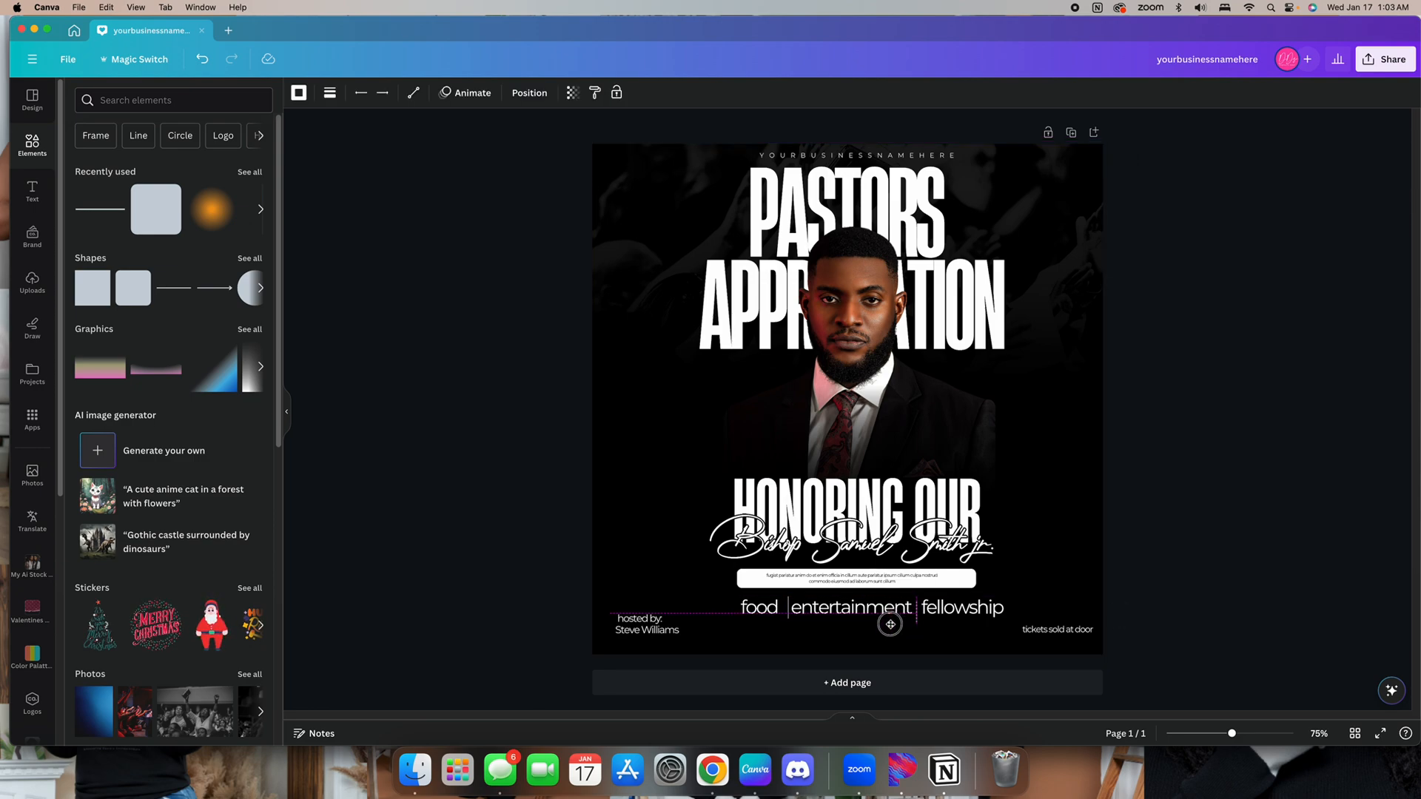
pyautogui.click(1295, 607)
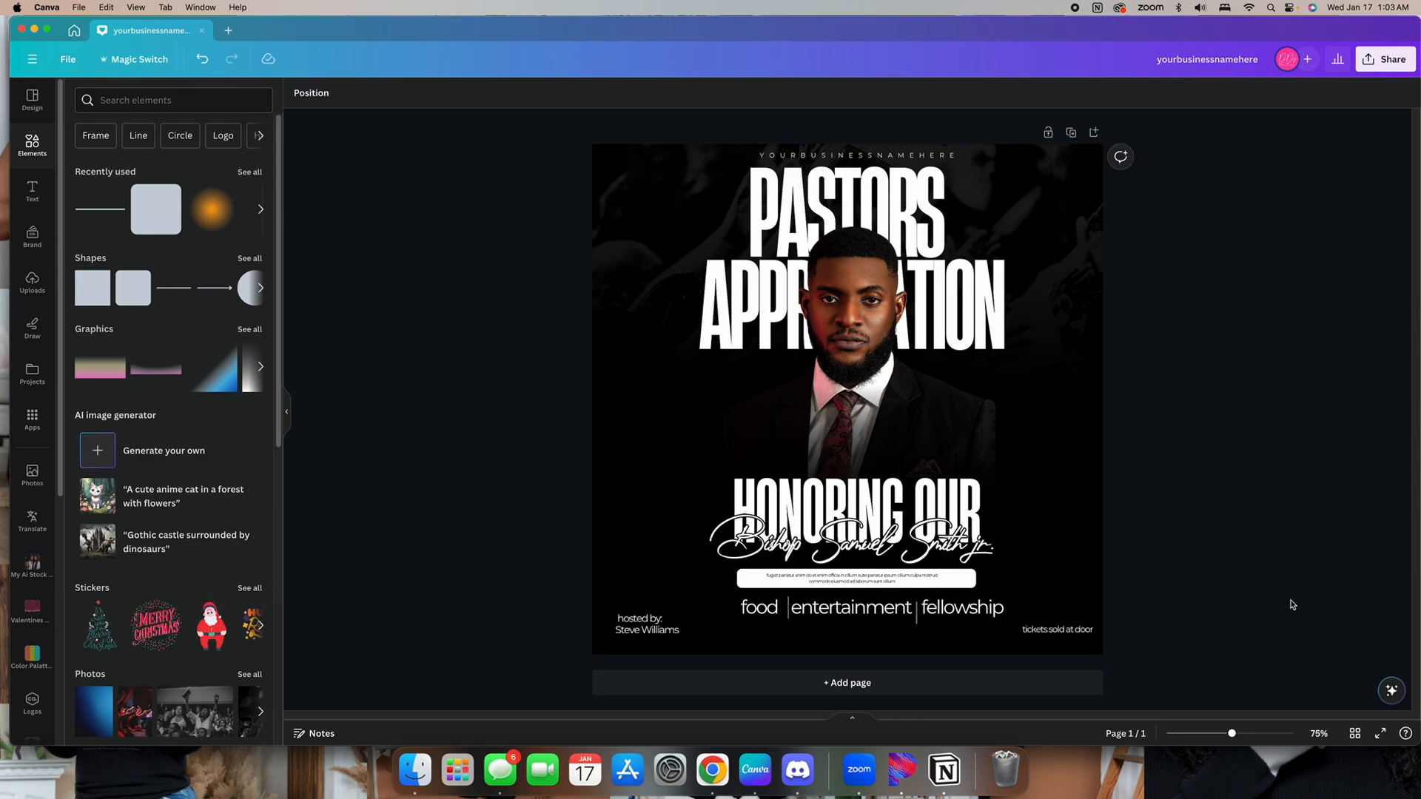
pyautogui.click(916, 620)
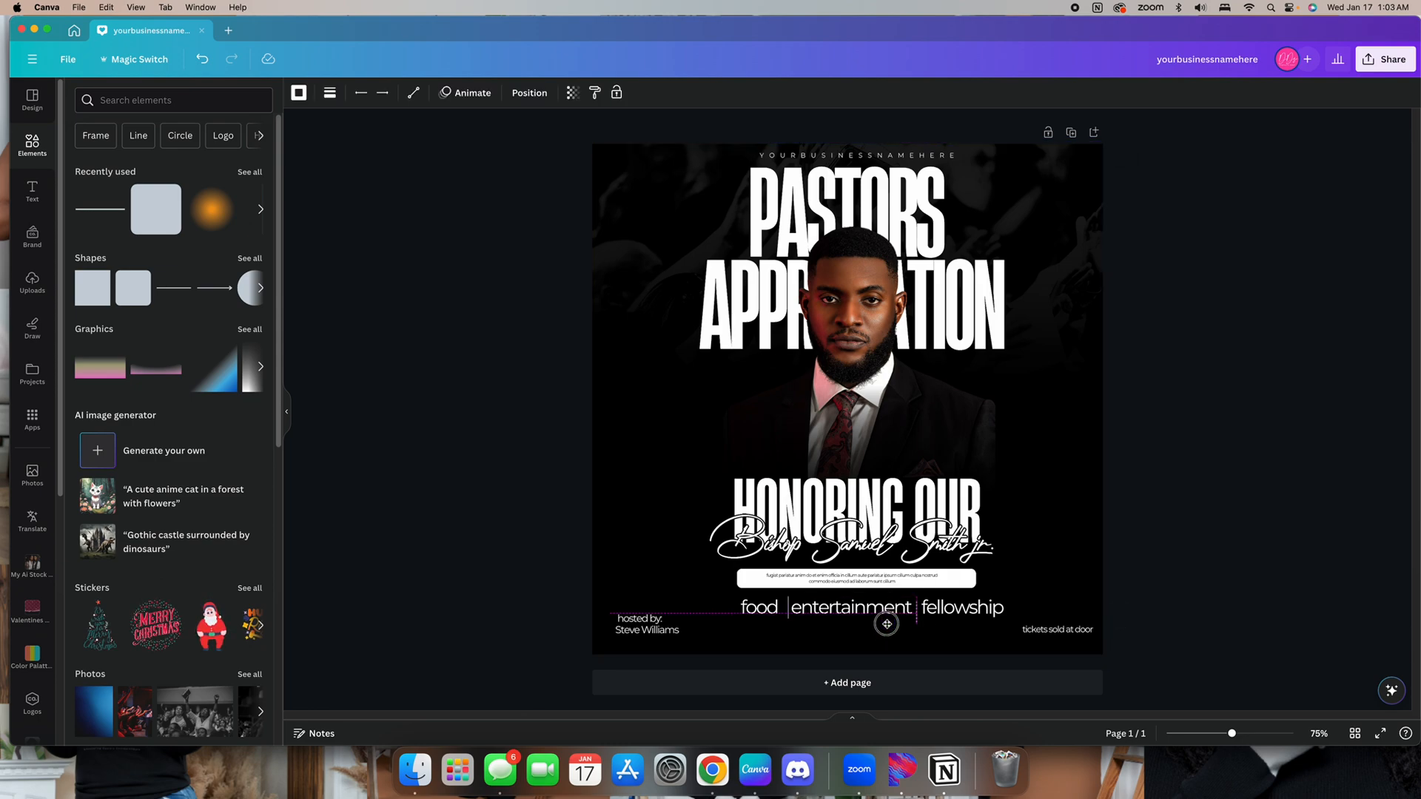
pyautogui.click(1258, 600)
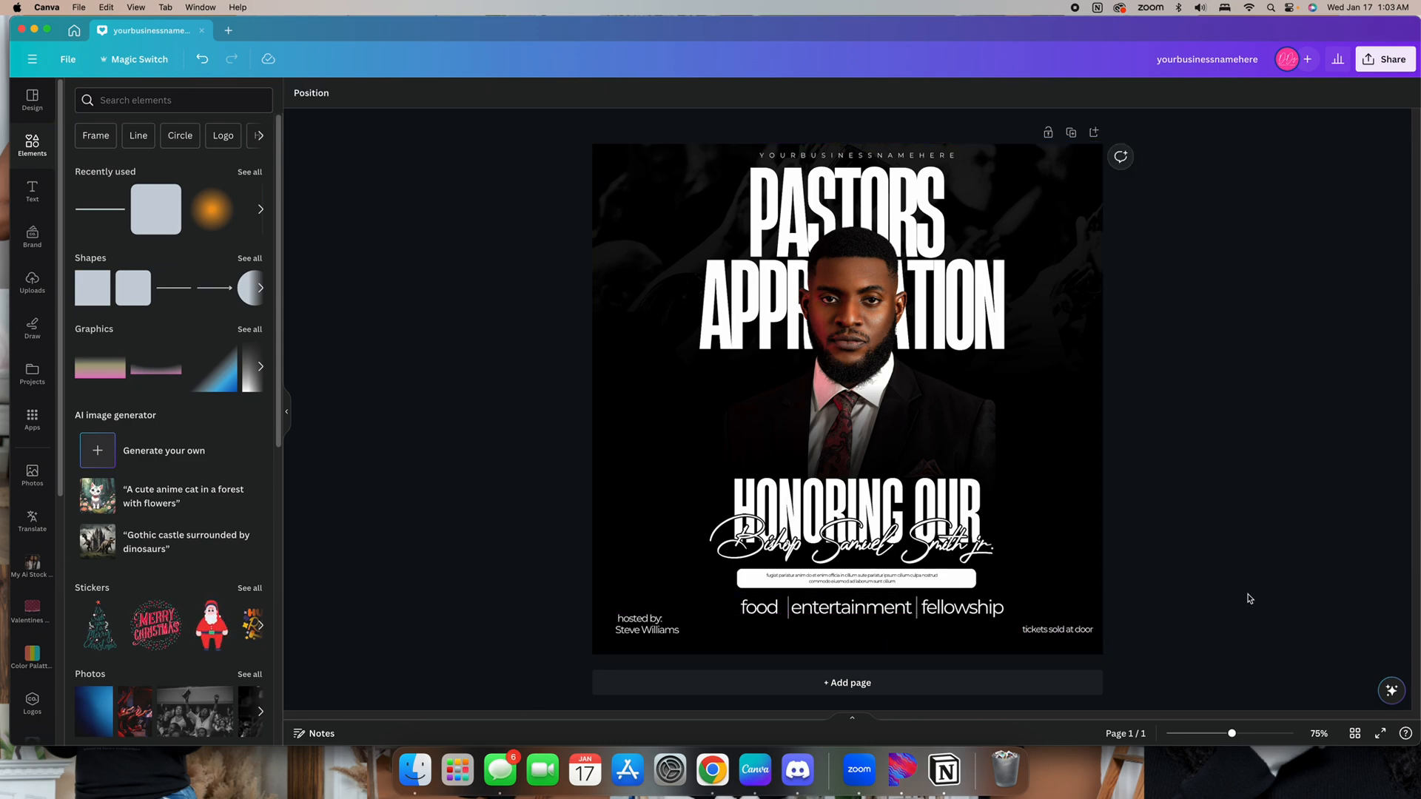
# Select the three highlight words with their dividers and scale the row down to size 25.8
pyautogui.click(751, 611)
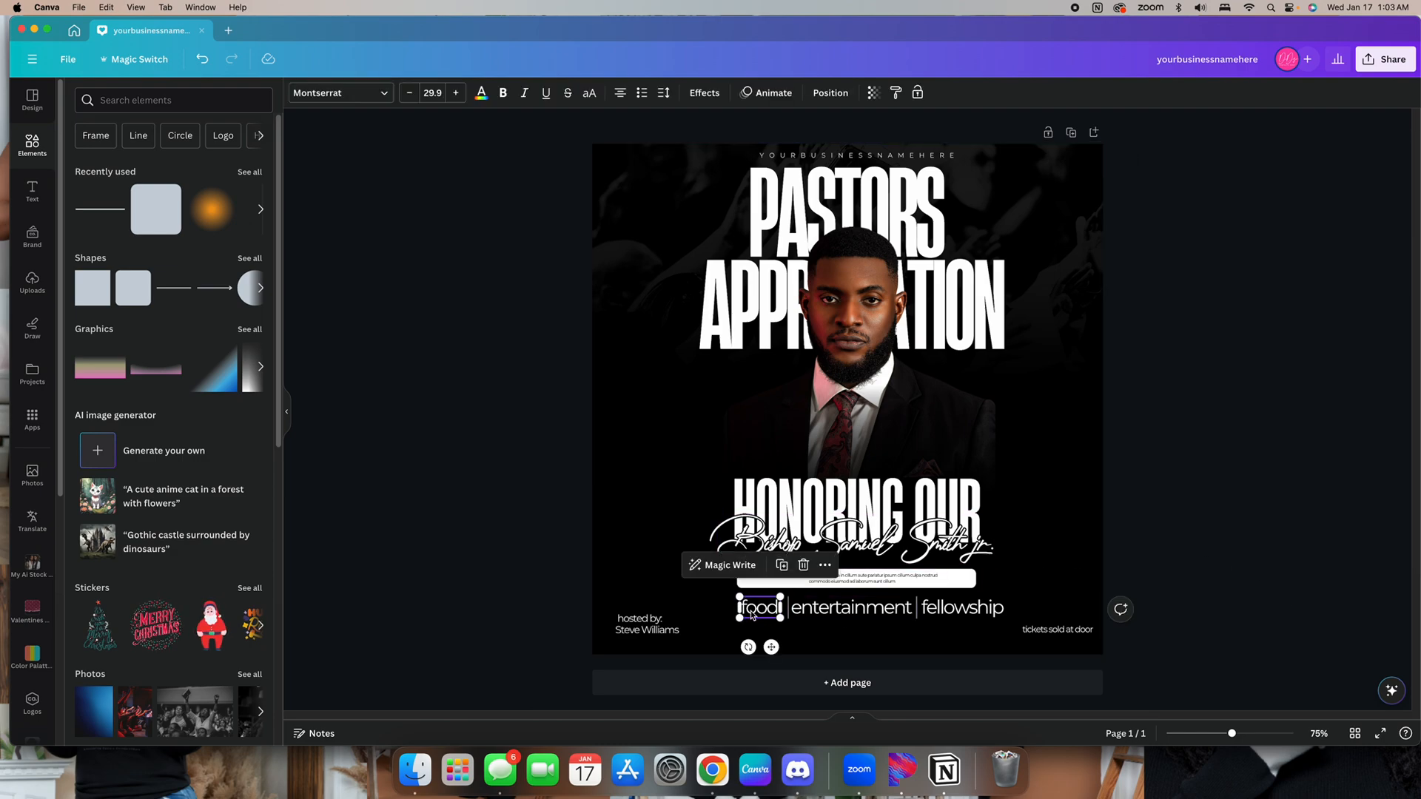
pyautogui.keyDown('shift'); pyautogui.click(880, 612); pyautogui.keyUp('shift')
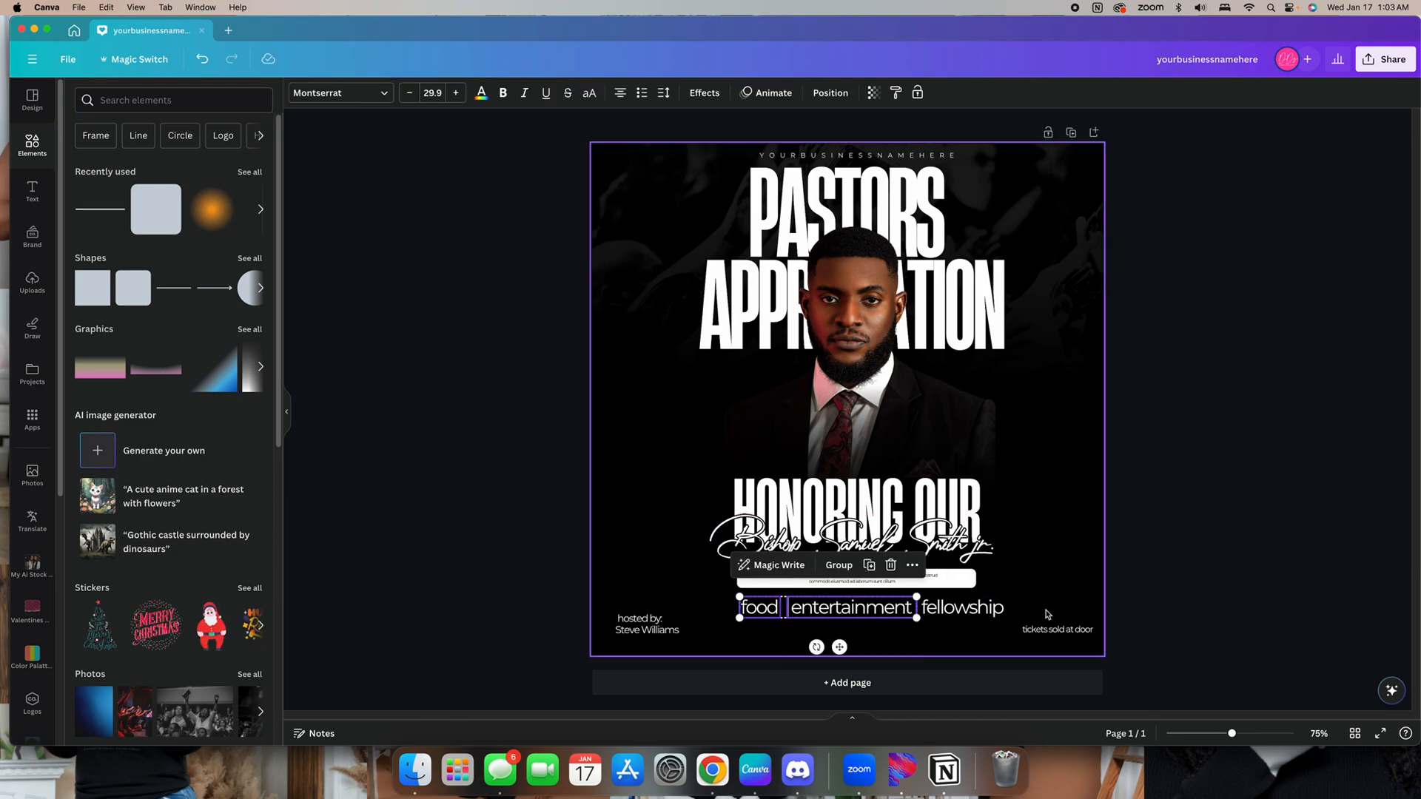
pyautogui.keyDown('shift'); pyautogui.click(962, 608); pyautogui.keyUp('shift')
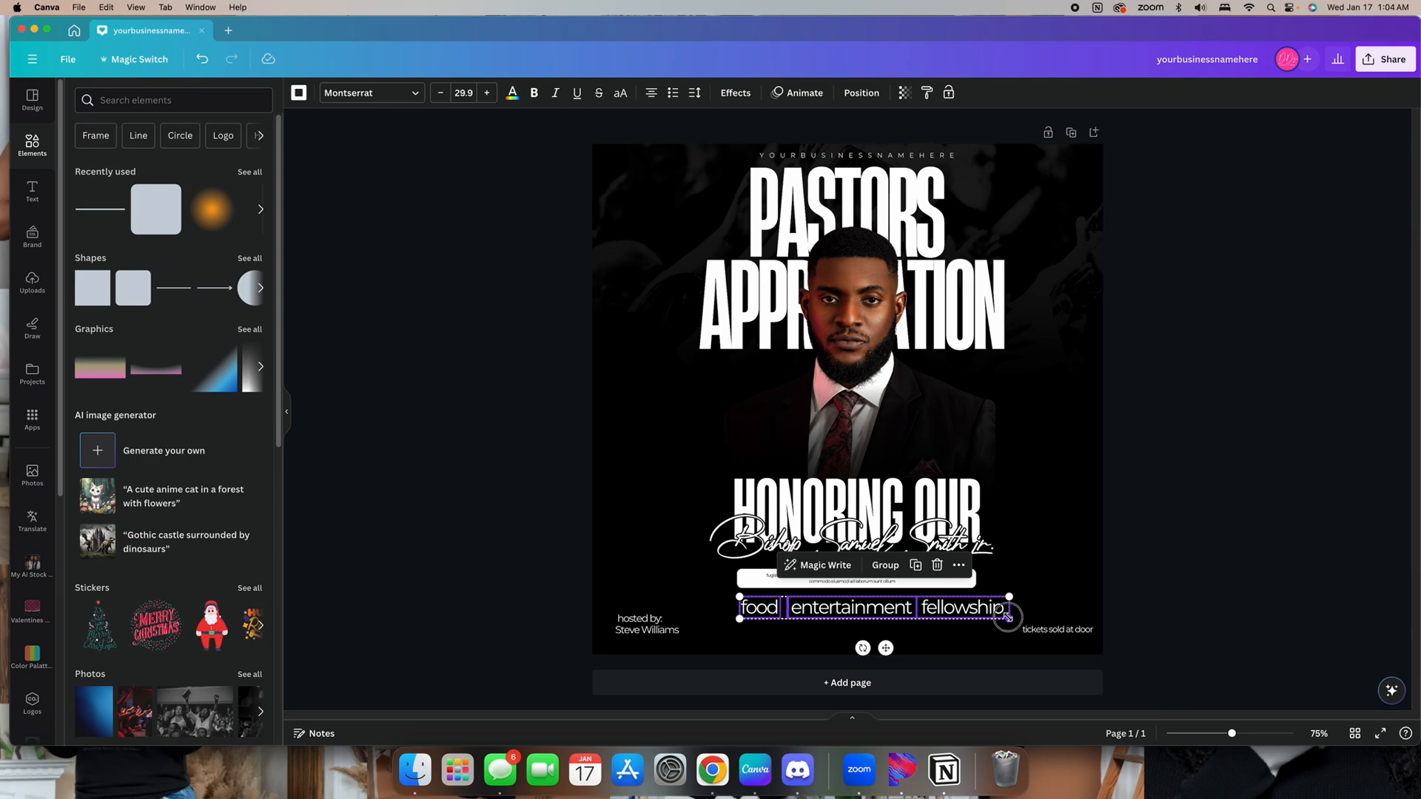
pyautogui.moveTo(1008, 618); pyautogui.dragTo(954, 618)
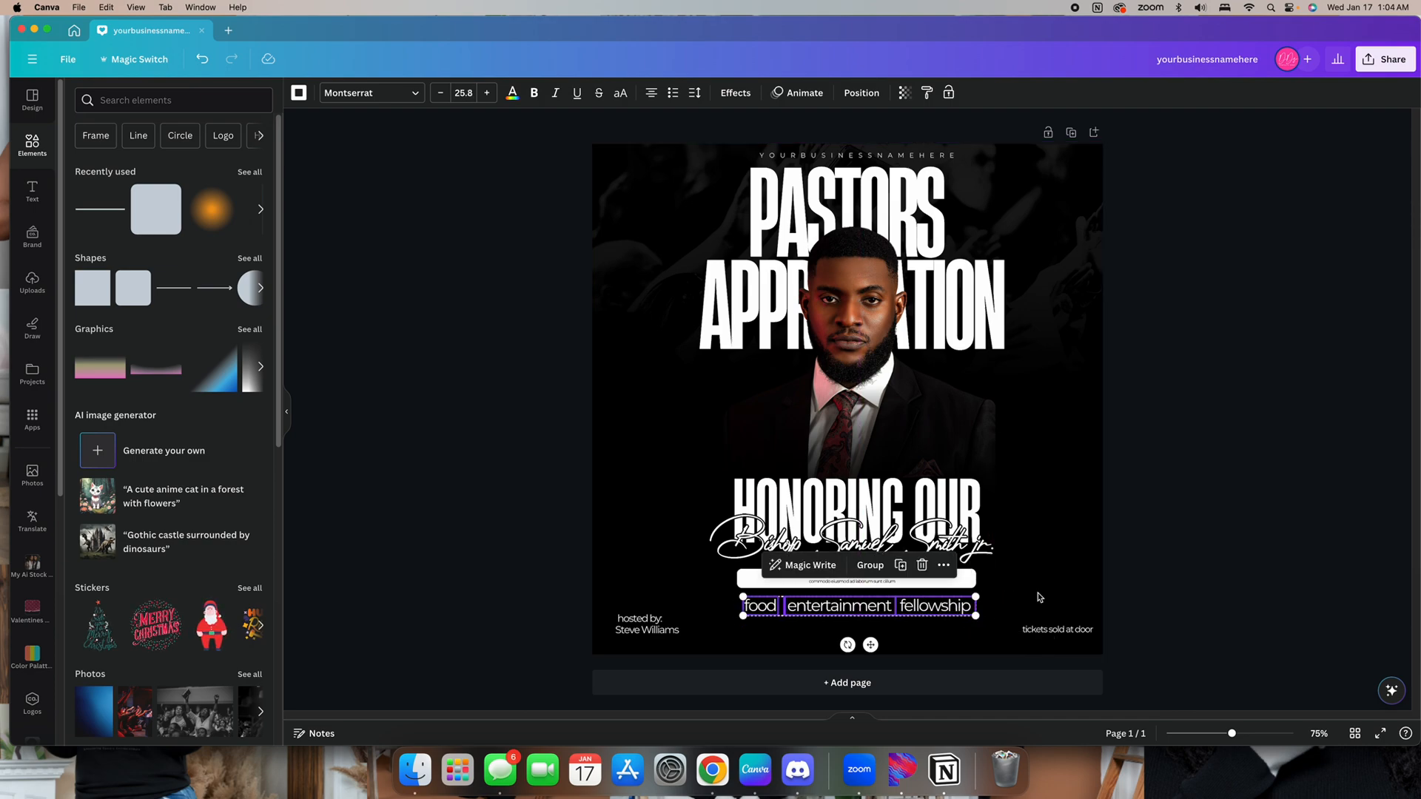
pyautogui.click(1212, 569)
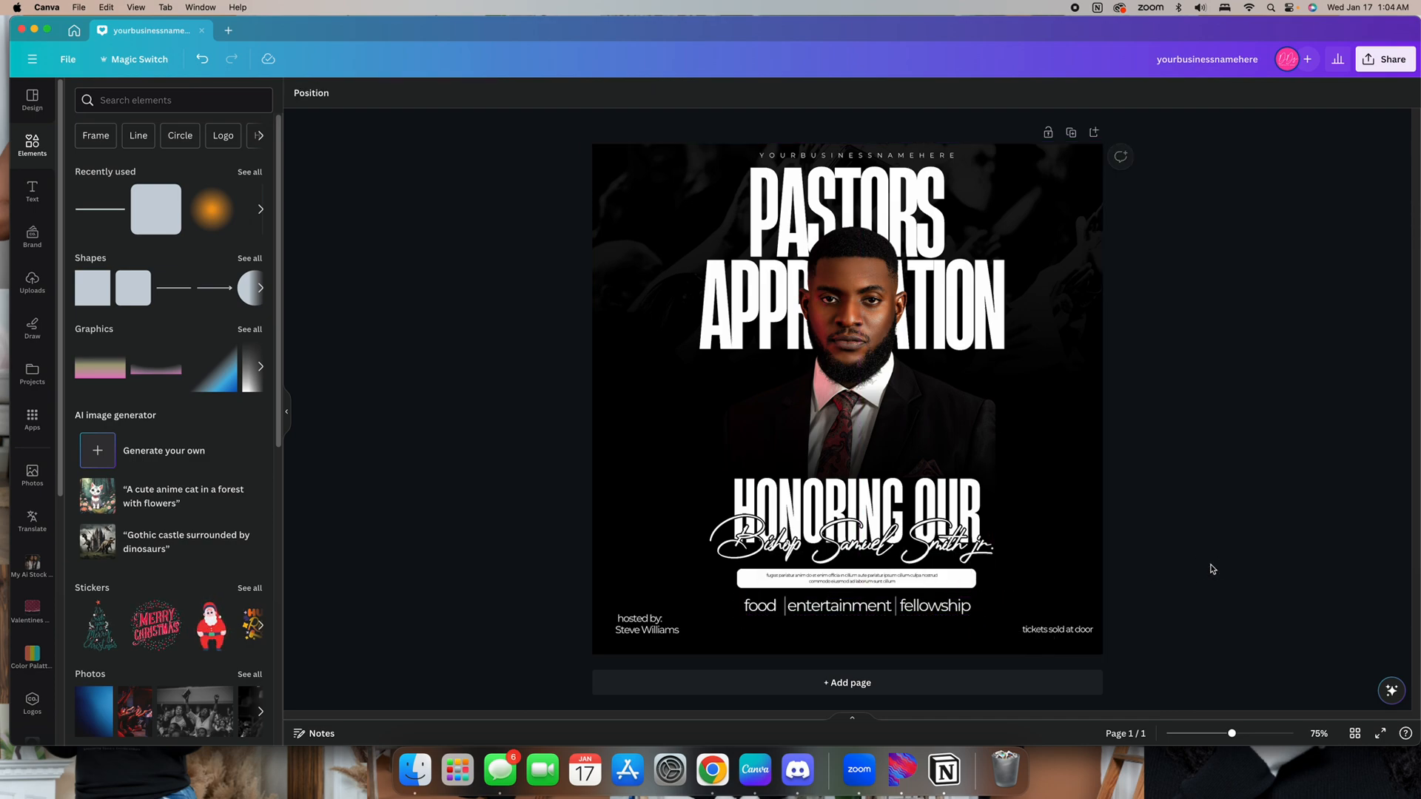
# Duplicate the "entertainment" text below the row and change the copy to "address"
pyautogui.click(811, 607)
pyautogui.click(861, 565)
pyautogui.moveTo(828, 615); pyautogui.dragTo(900, 625)
pyautogui.doubleClick(827, 624)
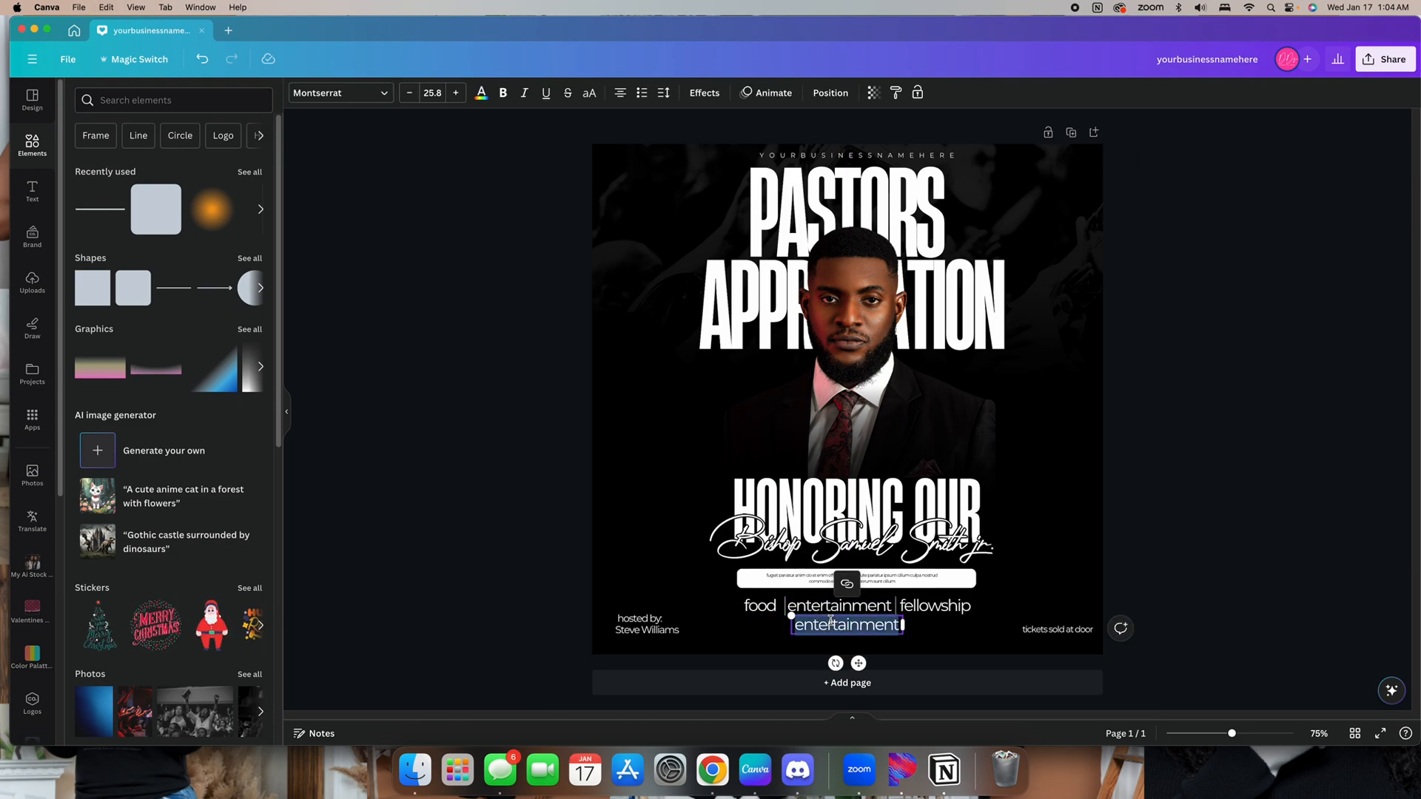
pyautogui.write('address')
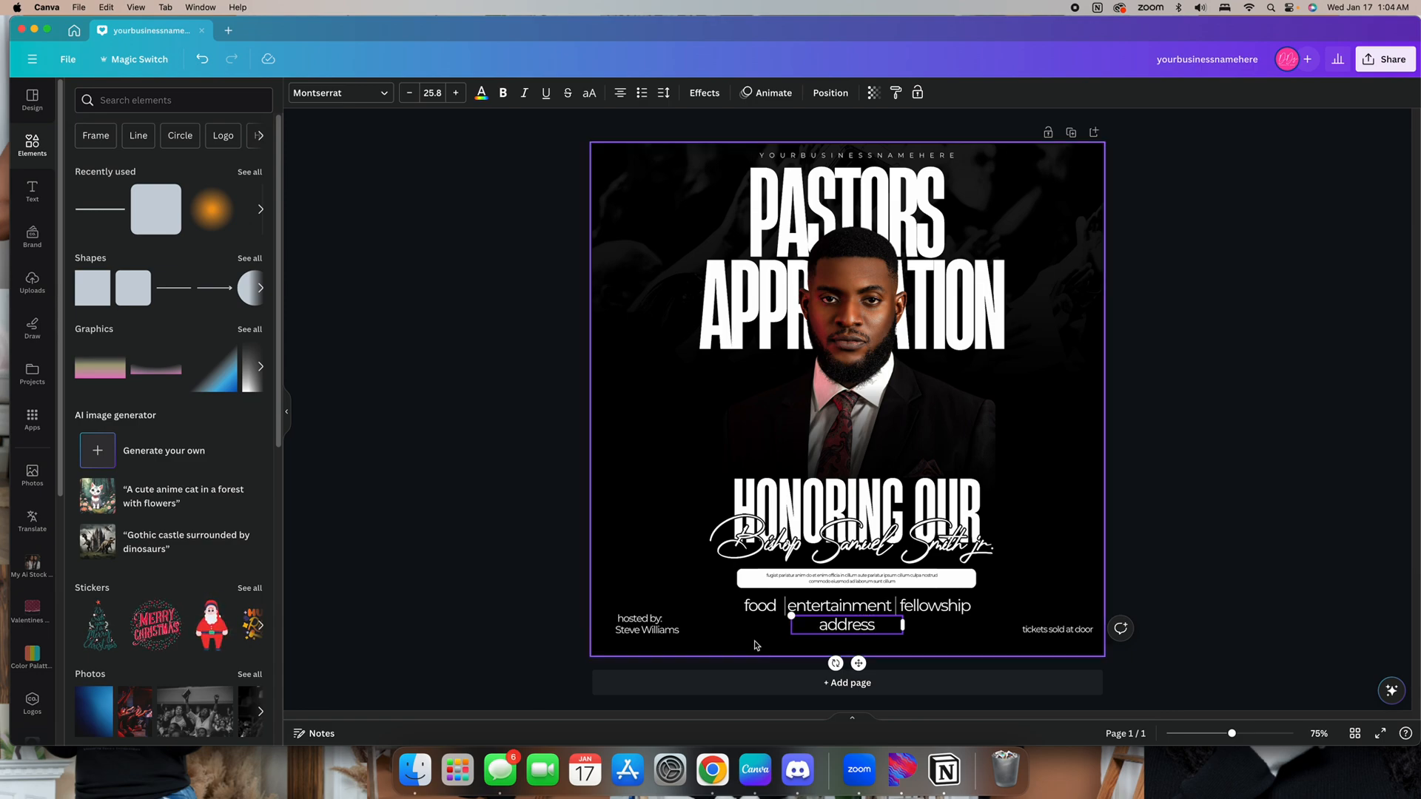
pyautogui.moveTo(902, 625); pyautogui.dragTo(852, 633)
pyautogui.click(1190, 513)
# Duplicate the body text paragraph, color the copy white and place it beneath "address"
pyautogui.click(851, 575)
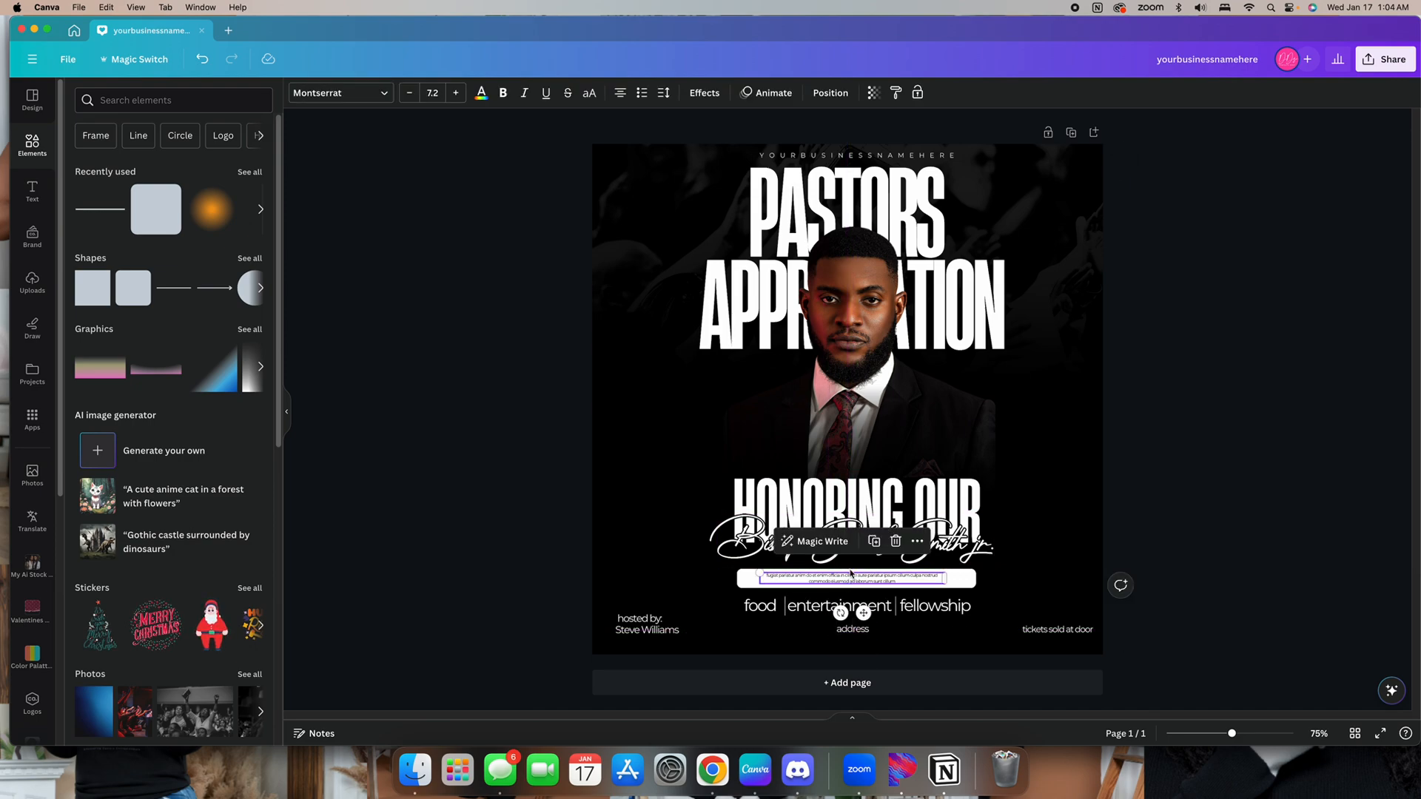
pyautogui.click(874, 541)
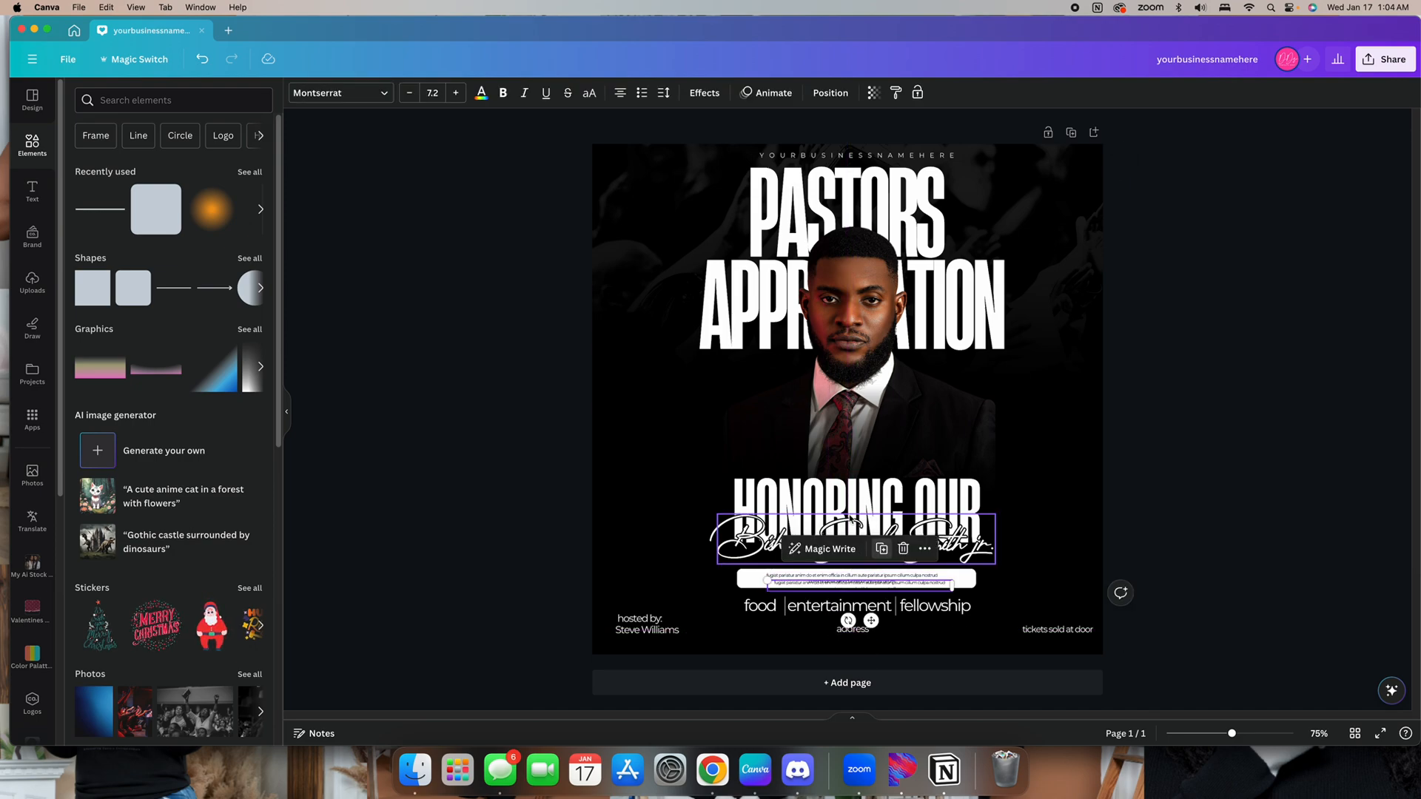
pyautogui.click(481, 94)
pyautogui.click(147, 170)
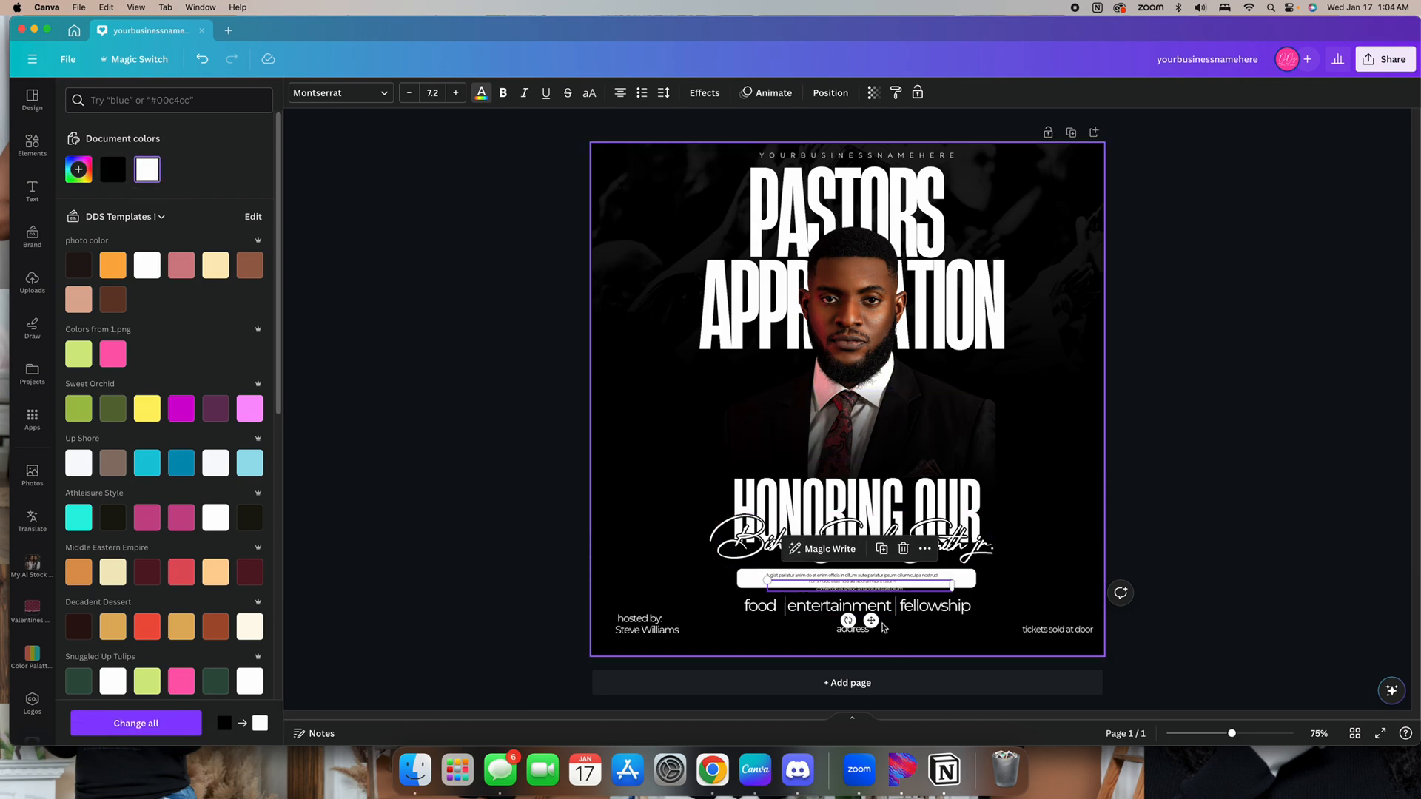
pyautogui.moveTo(870, 620); pyautogui.dragTo(867, 678)
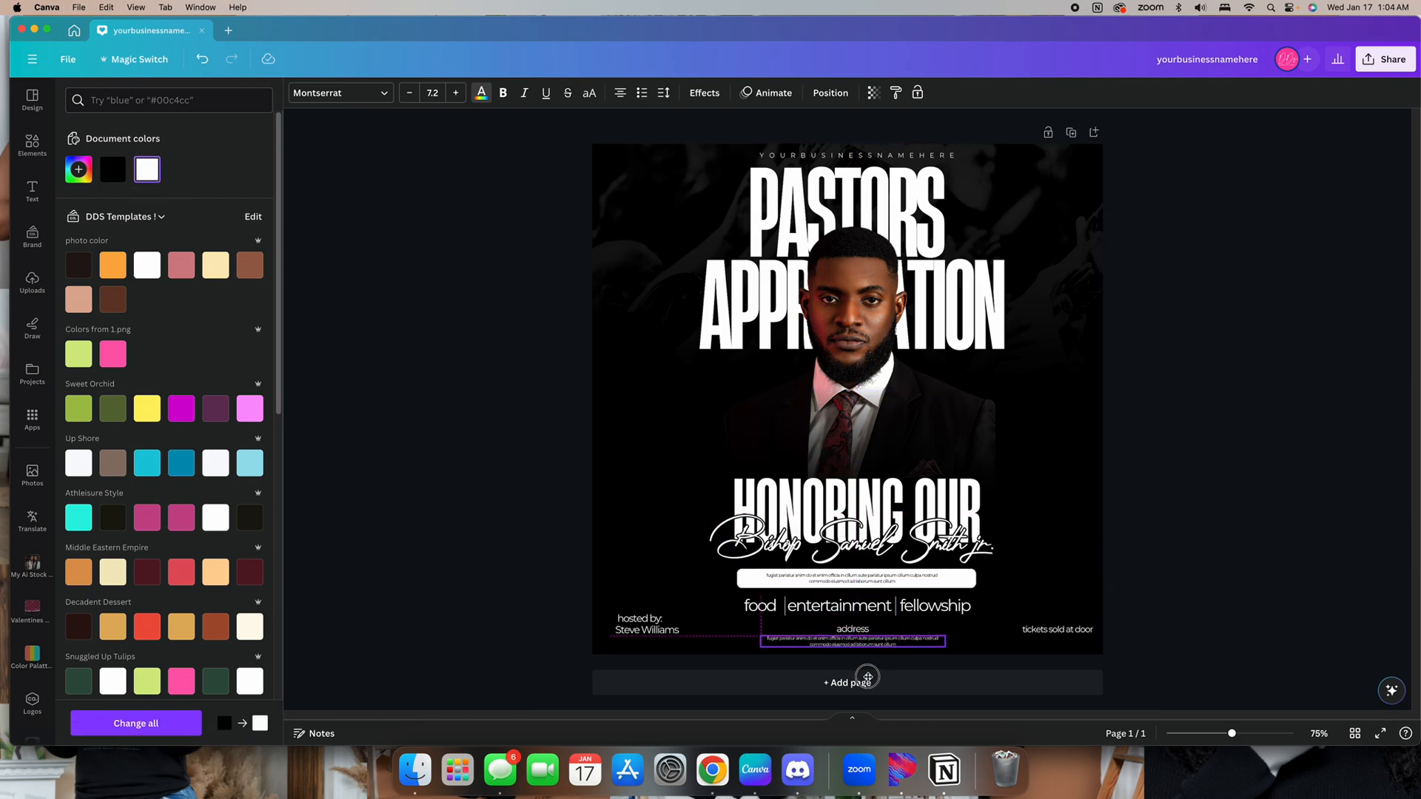
pyautogui.click(1193, 518)
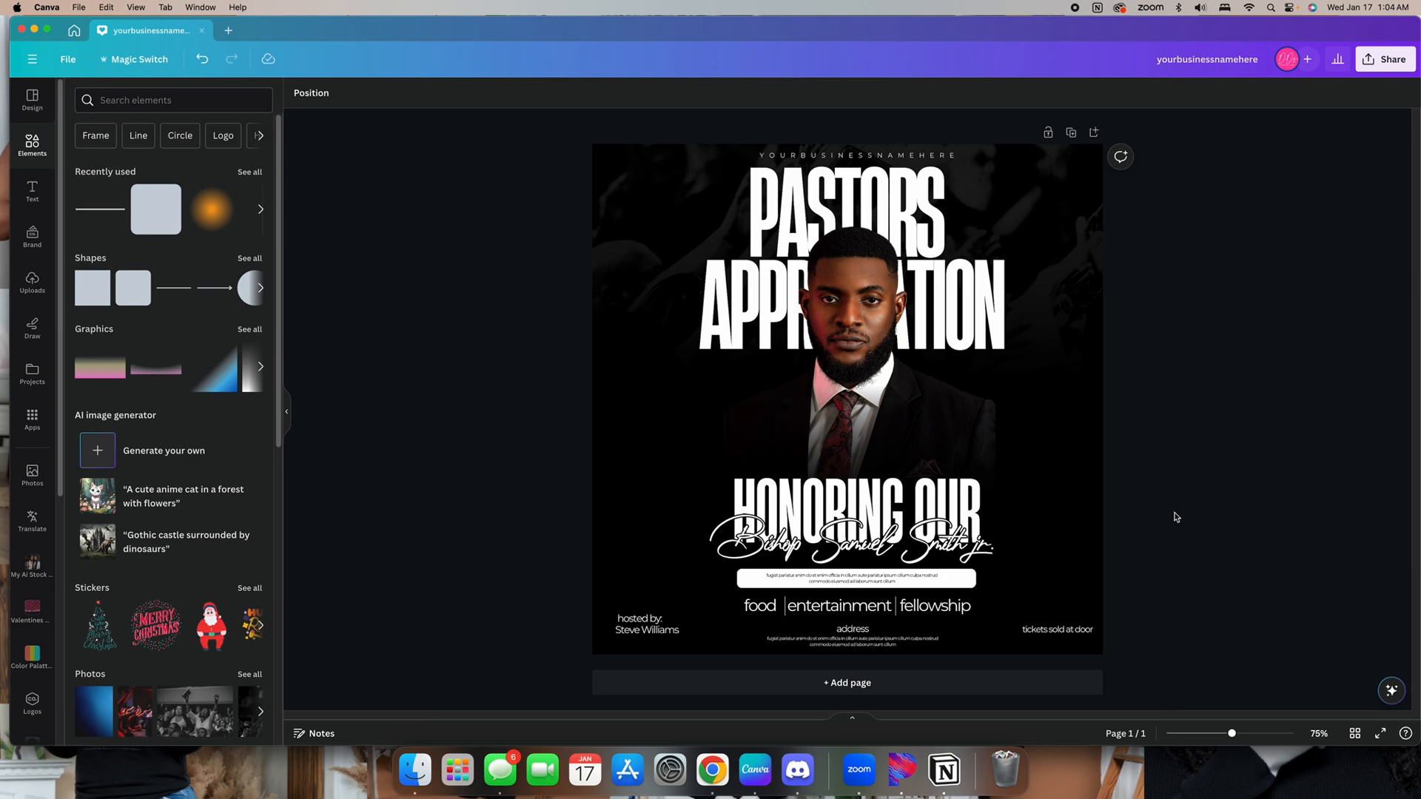
# Add a circle shape, color it white, shrink it and place it on the left beside the portrait
pyautogui.click(233, 290)
pyautogui.click(851, 366)
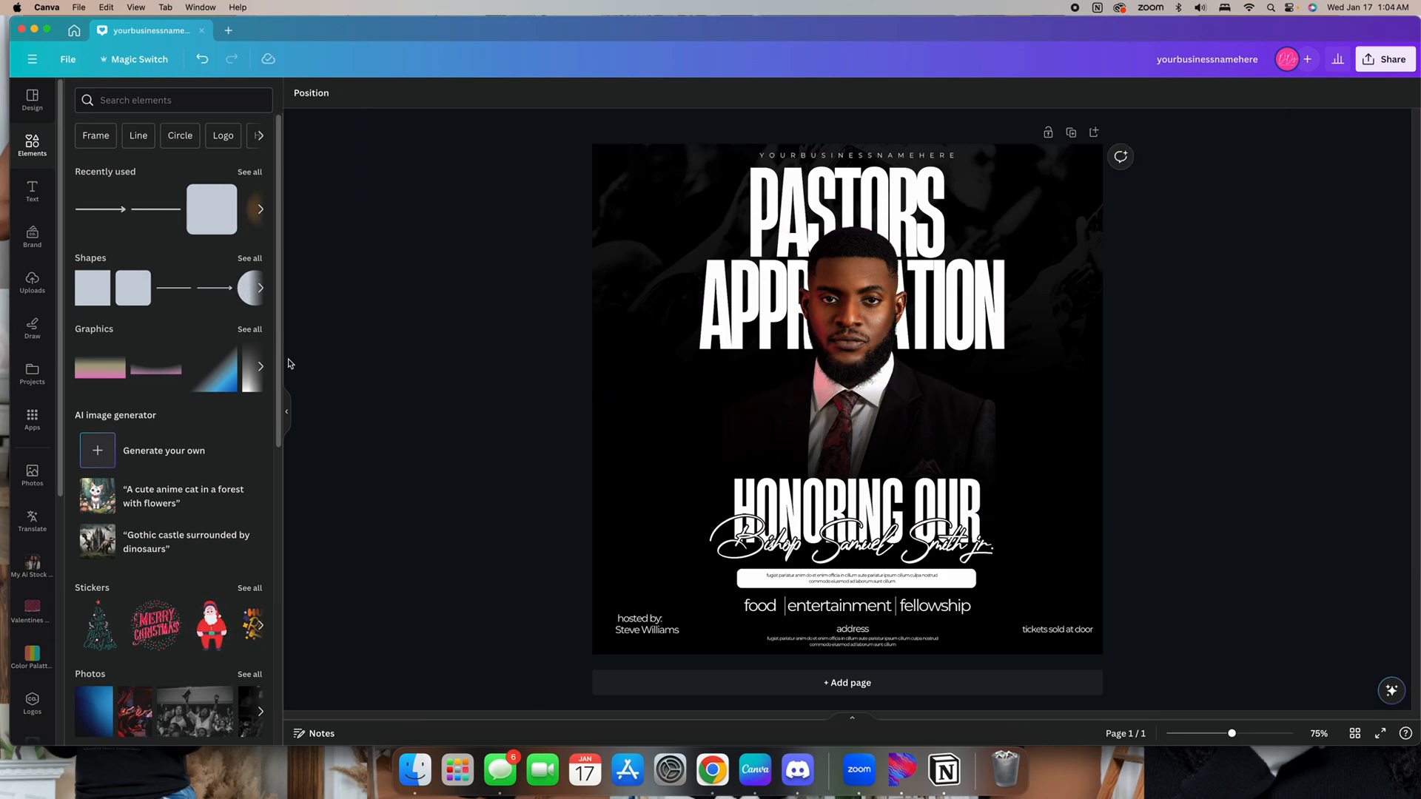
pyautogui.click(261, 288)
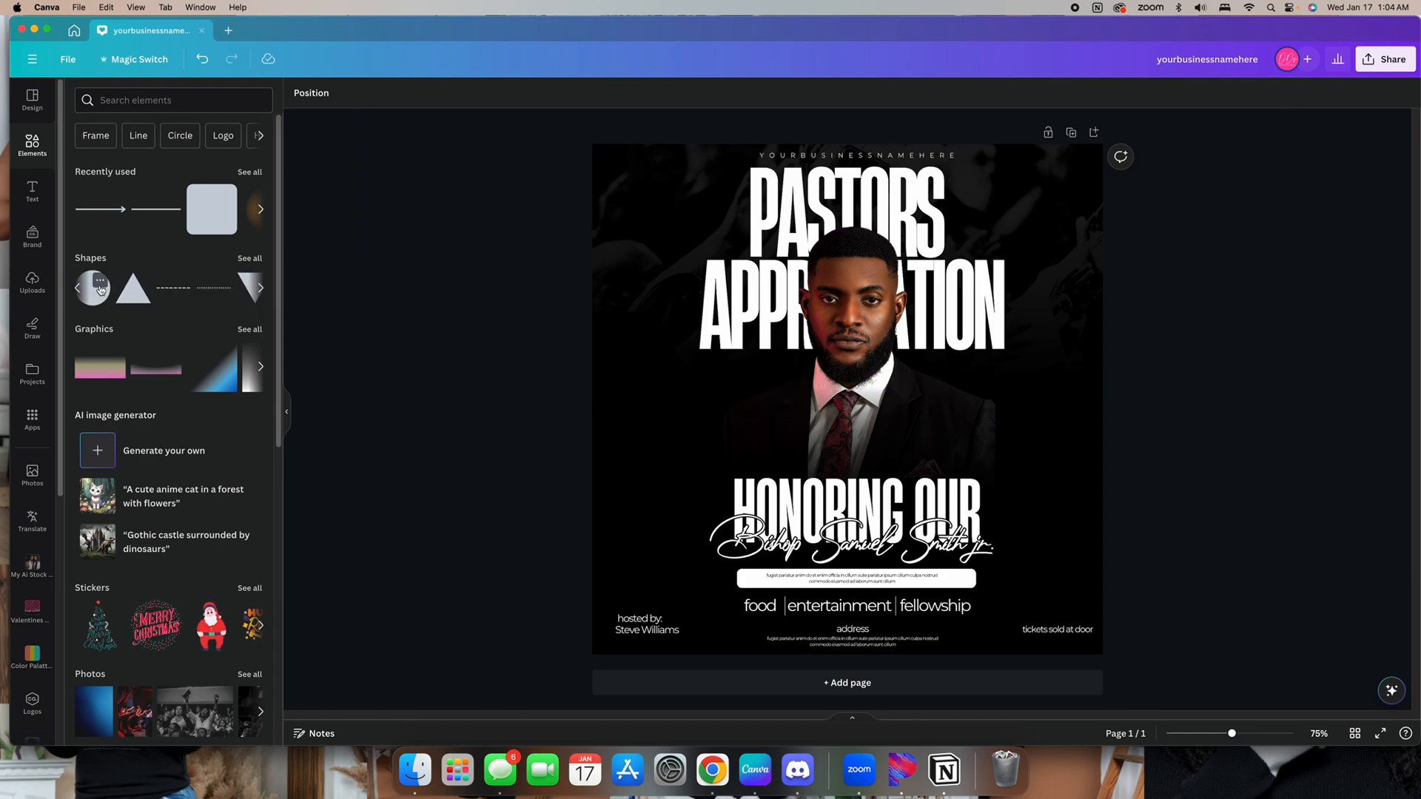
pyautogui.click(100, 281)
pyautogui.click(501, 254)
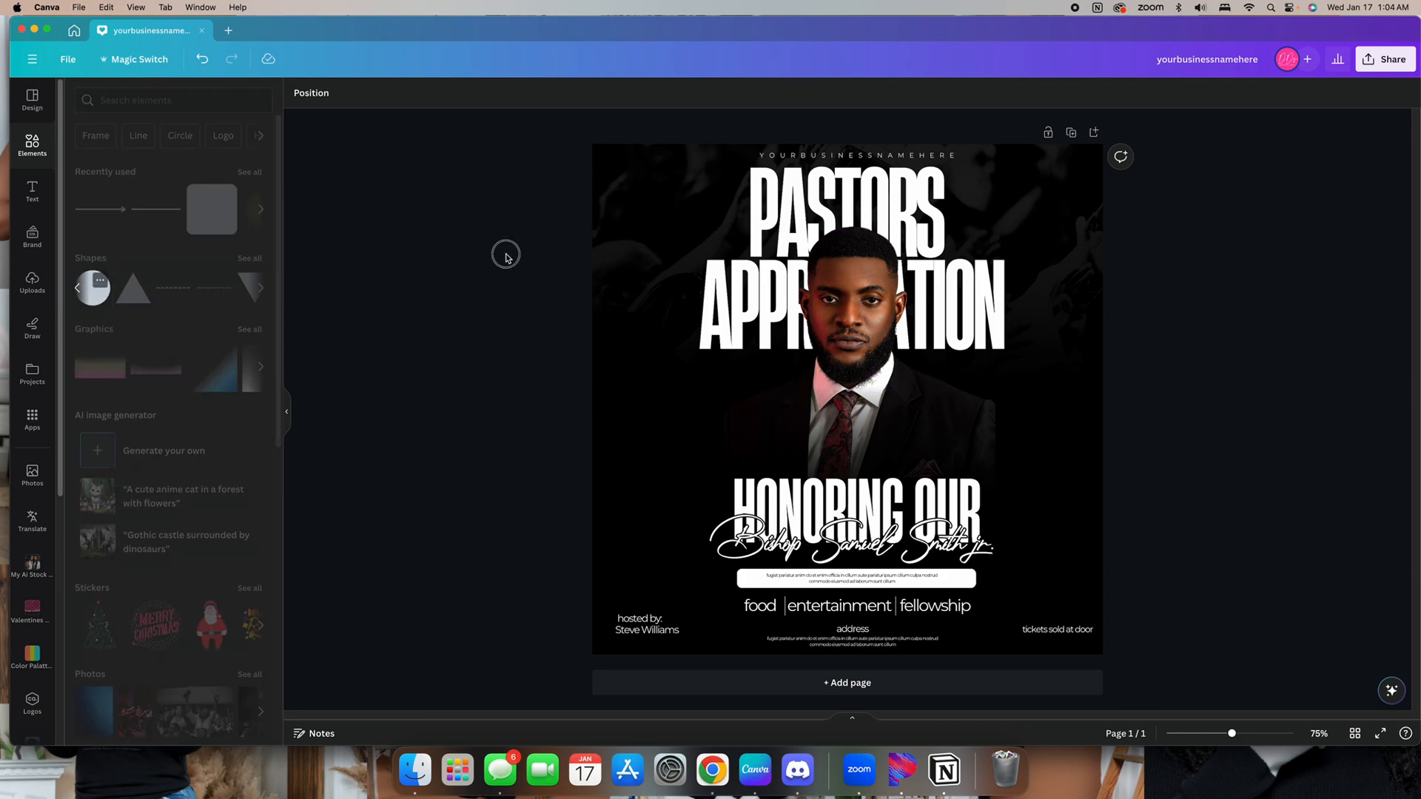
pyautogui.click(103, 293)
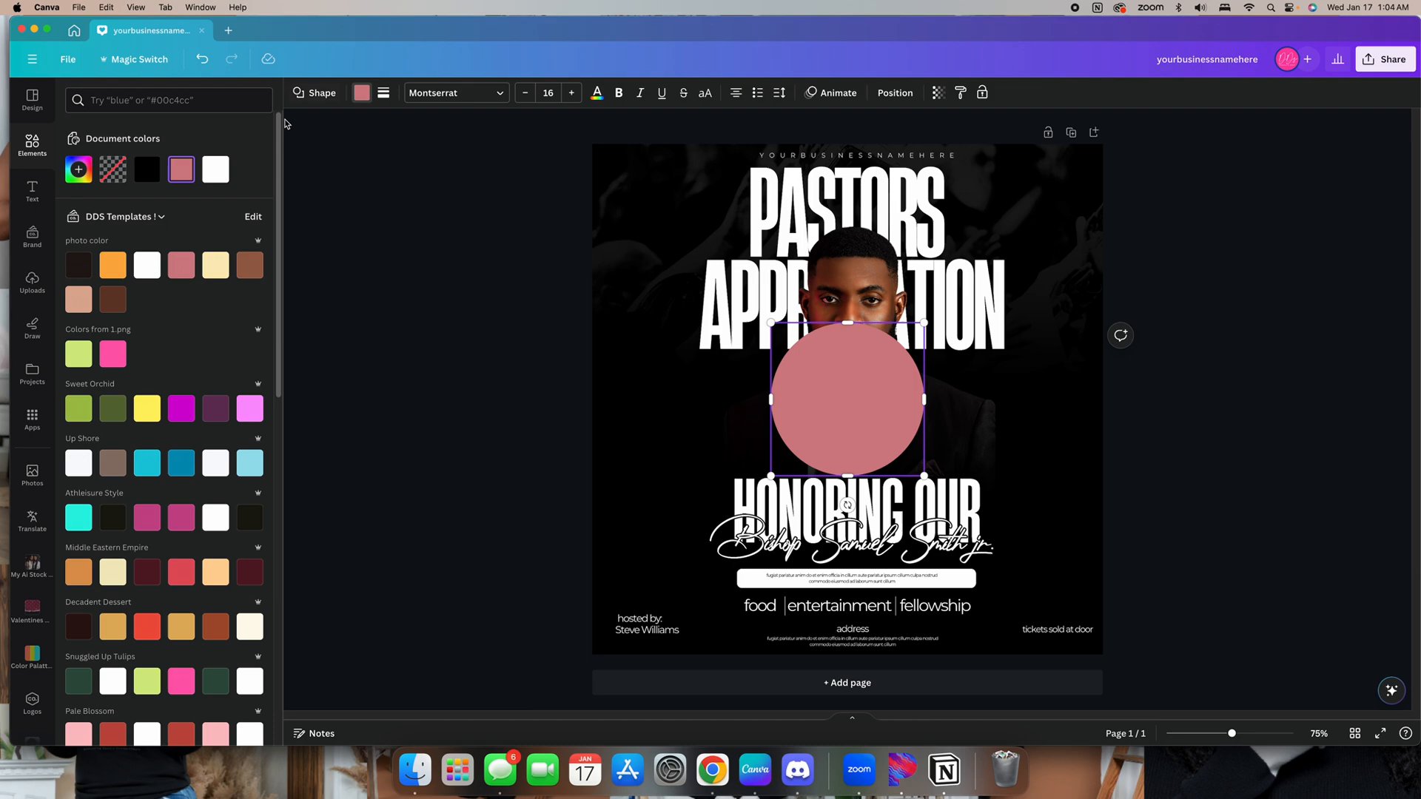
pyautogui.click(215, 170)
pyautogui.moveTo(924, 475); pyautogui.dragTo(875, 428)
pyautogui.moveTo(836, 357); pyautogui.dragTo(766, 399)
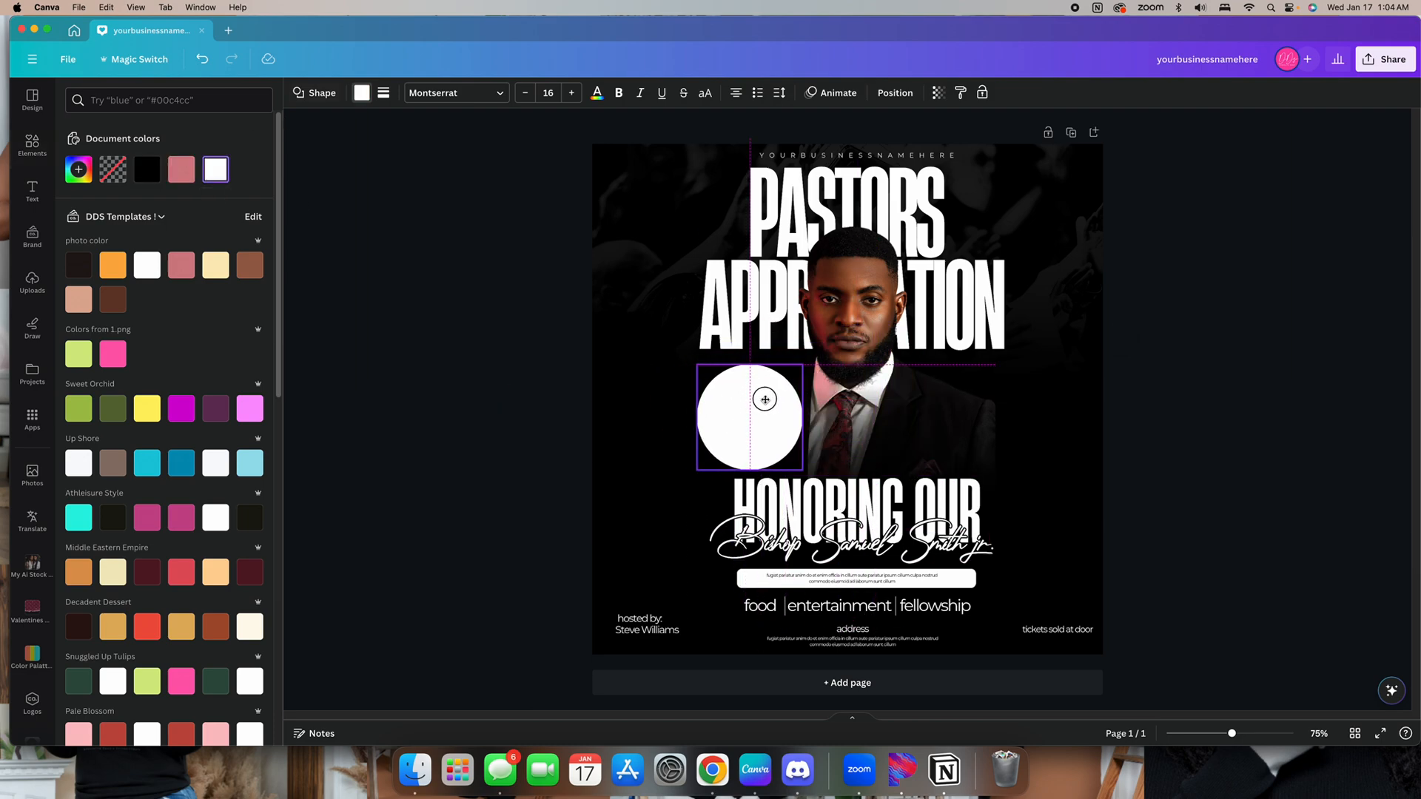
pyautogui.moveTo(807, 466)
pyautogui.mouseDown()
pyautogui.moveTo(781, 447)
pyautogui.moveTo(793, 452)
pyautogui.mouseUp()
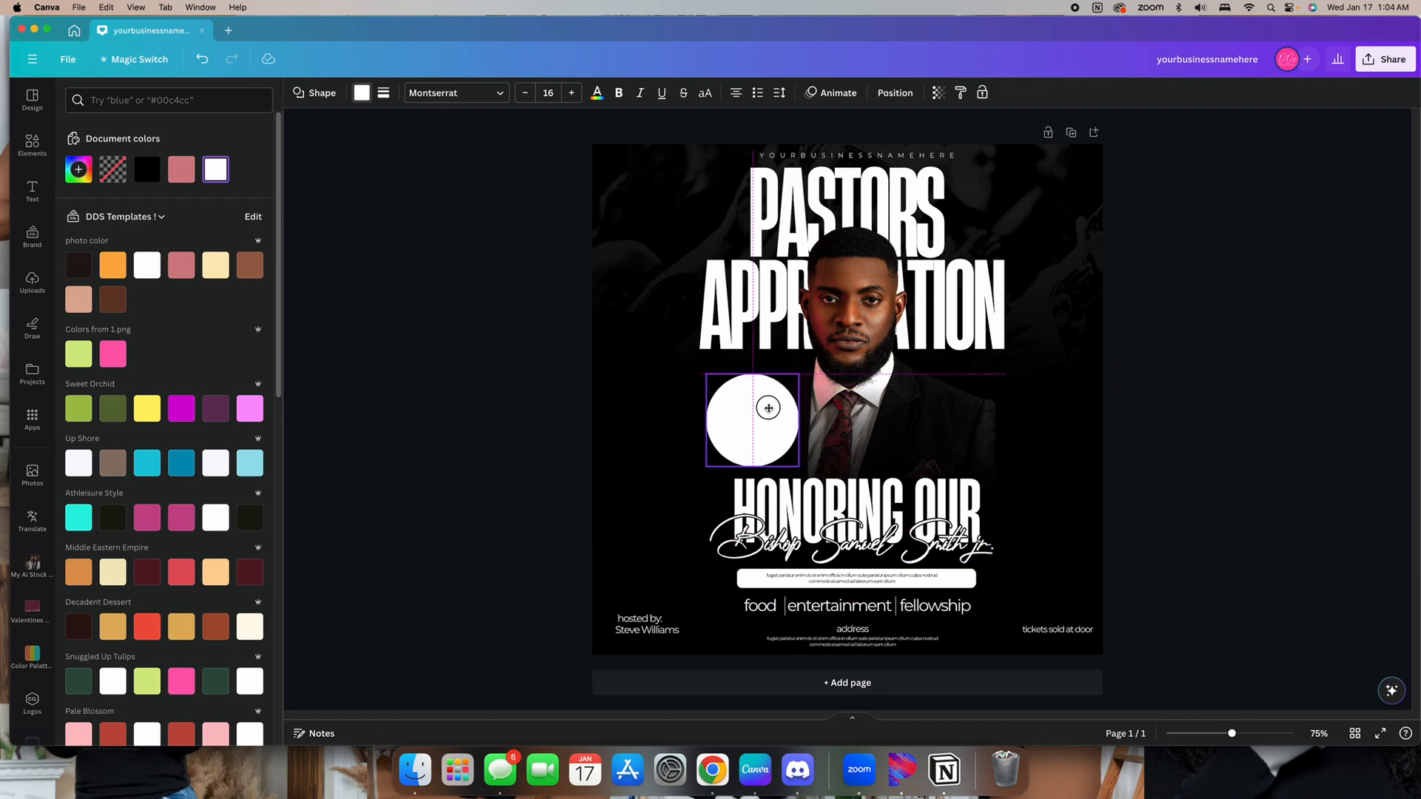
pyautogui.moveTo(766, 403); pyautogui.dragTo(672, 397)
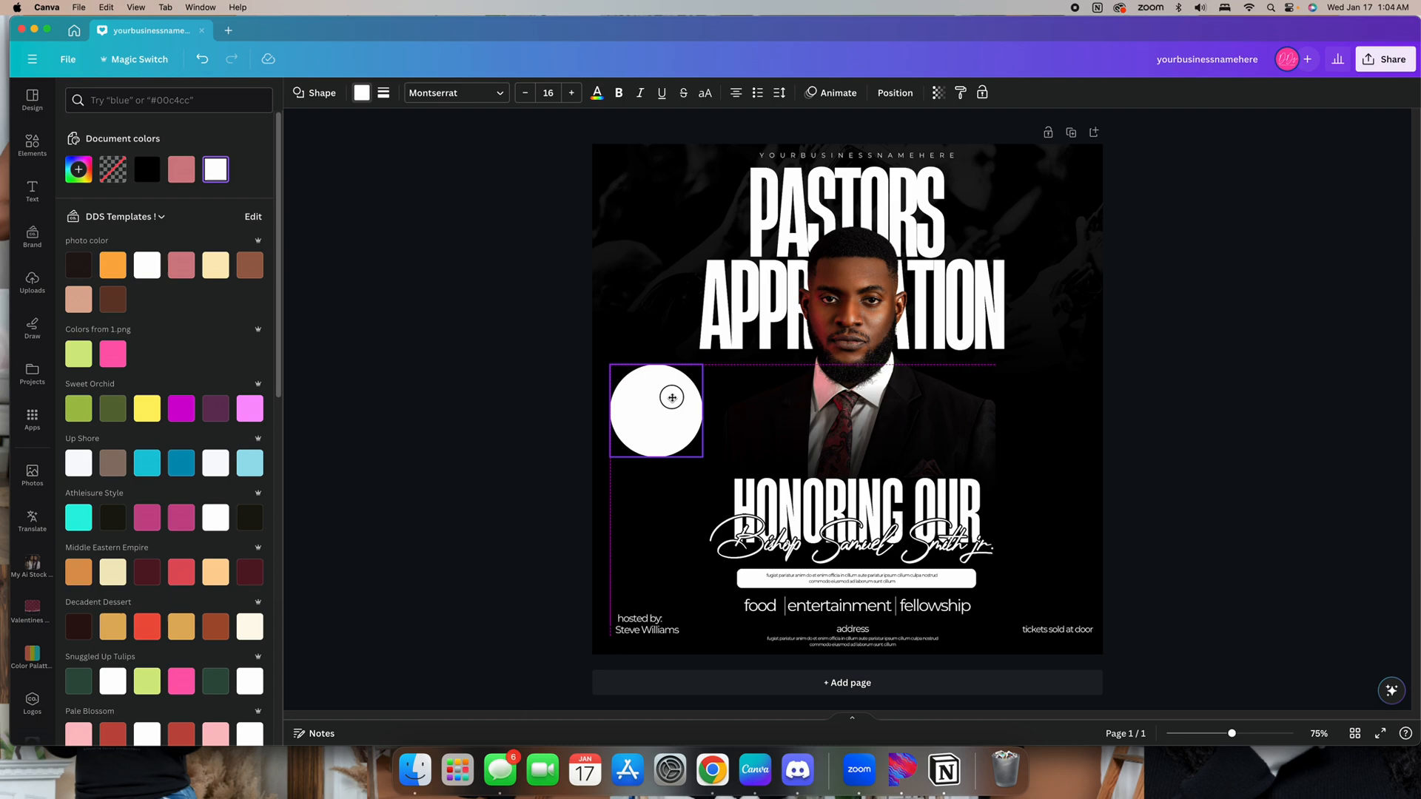
pyautogui.click(1271, 429)
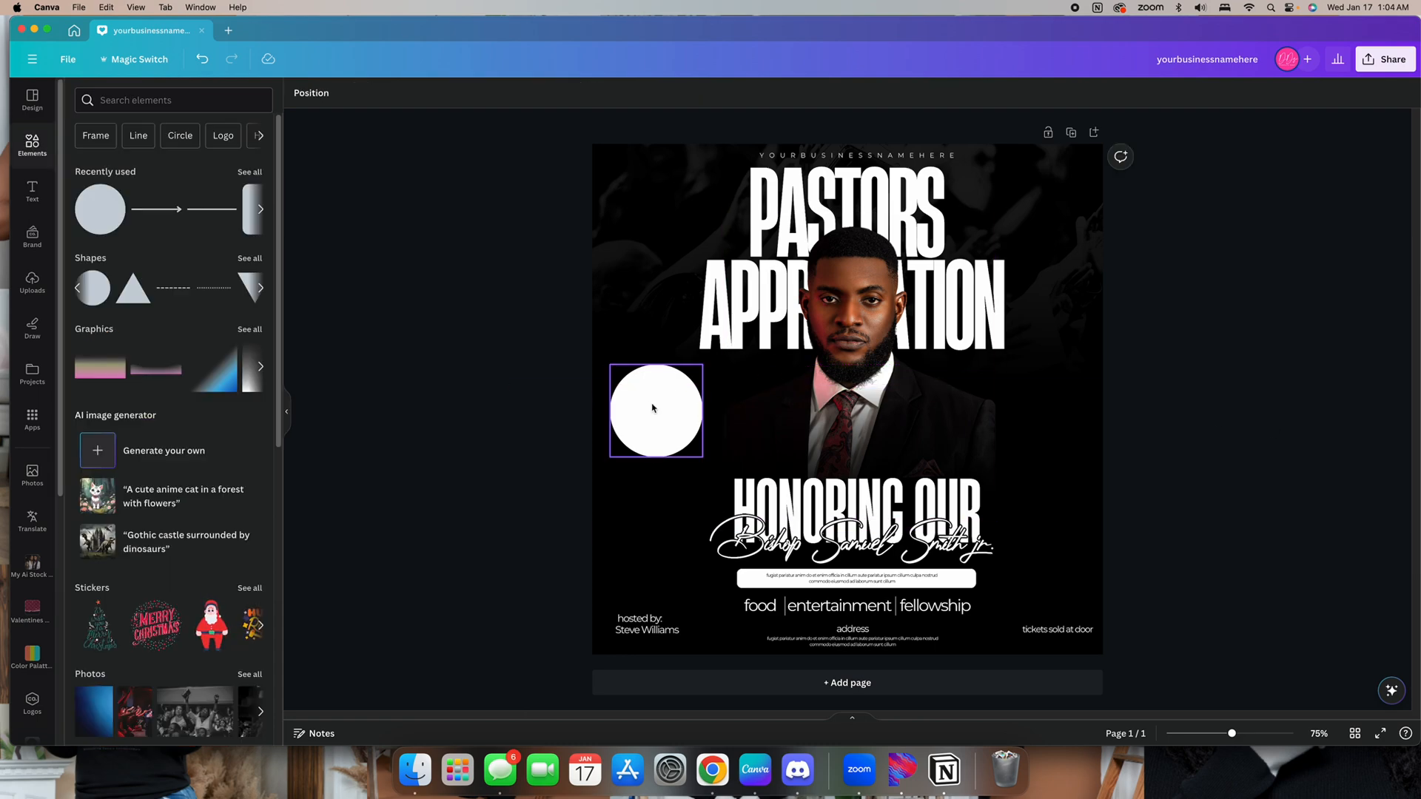
# Duplicate the body text paragraph onto the circle, narrow the box and replace its text with "Febuary"
pyautogui.click(48, 200)
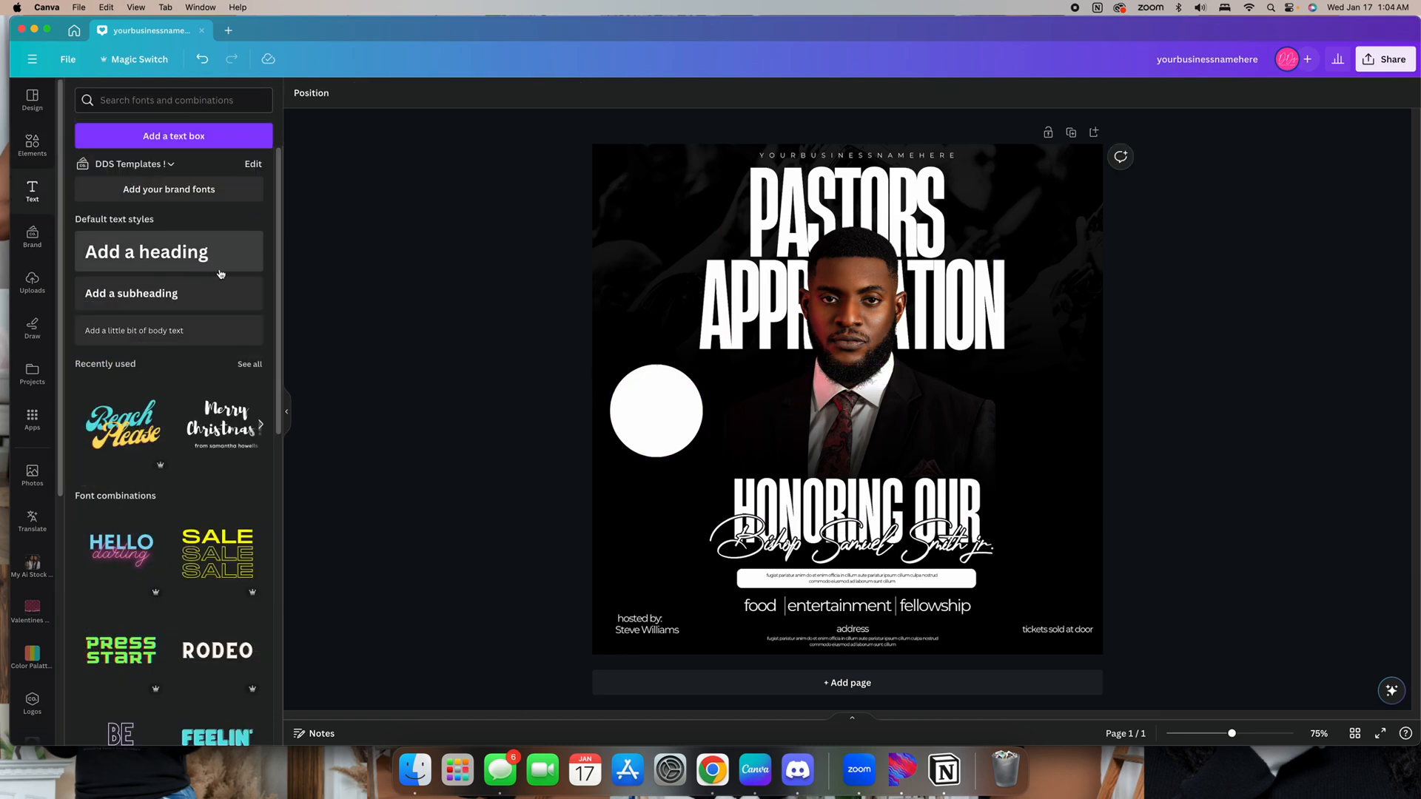
pyautogui.click(853, 582)
pyautogui.click(875, 541)
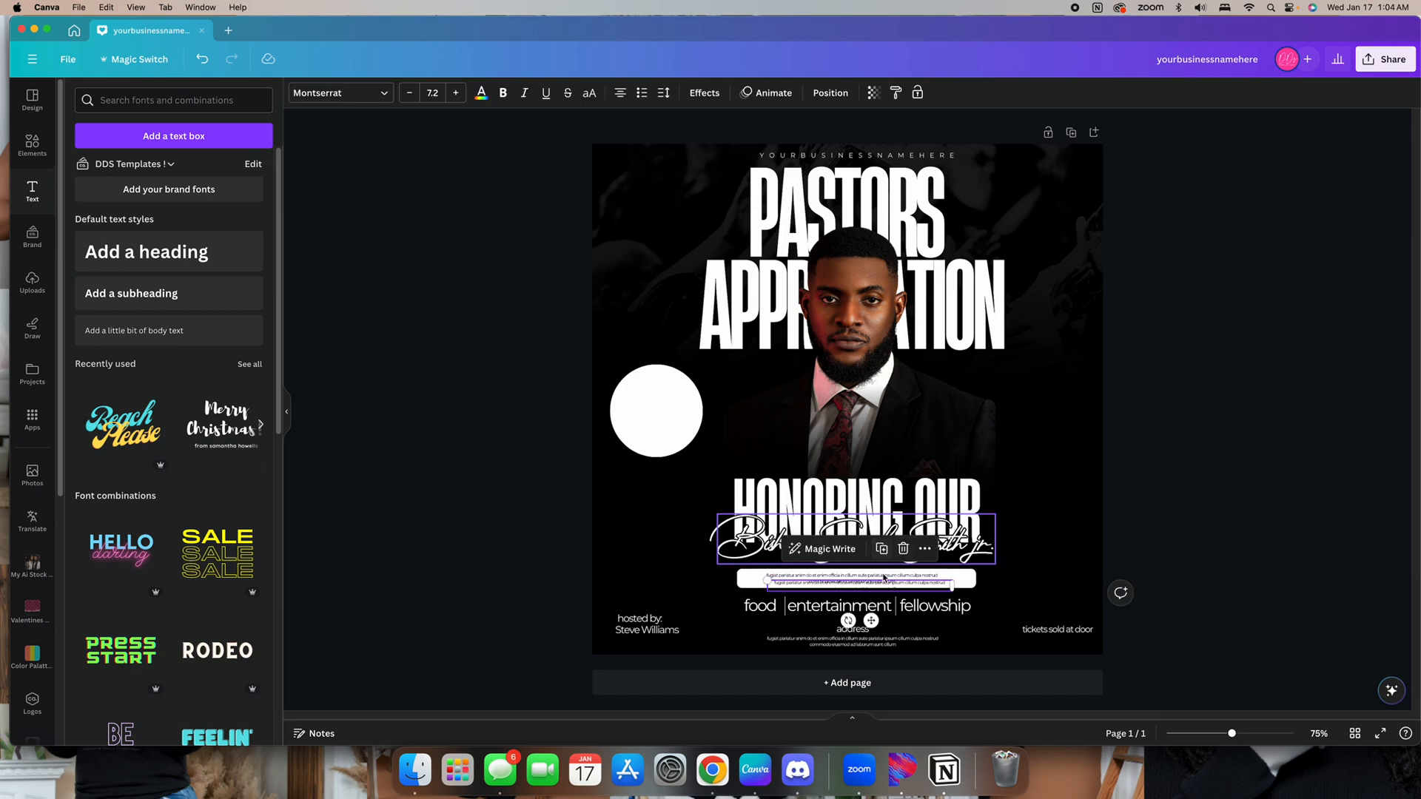
pyautogui.moveTo(851, 581); pyautogui.dragTo(689, 400)
pyautogui.doubleClick(690, 399)
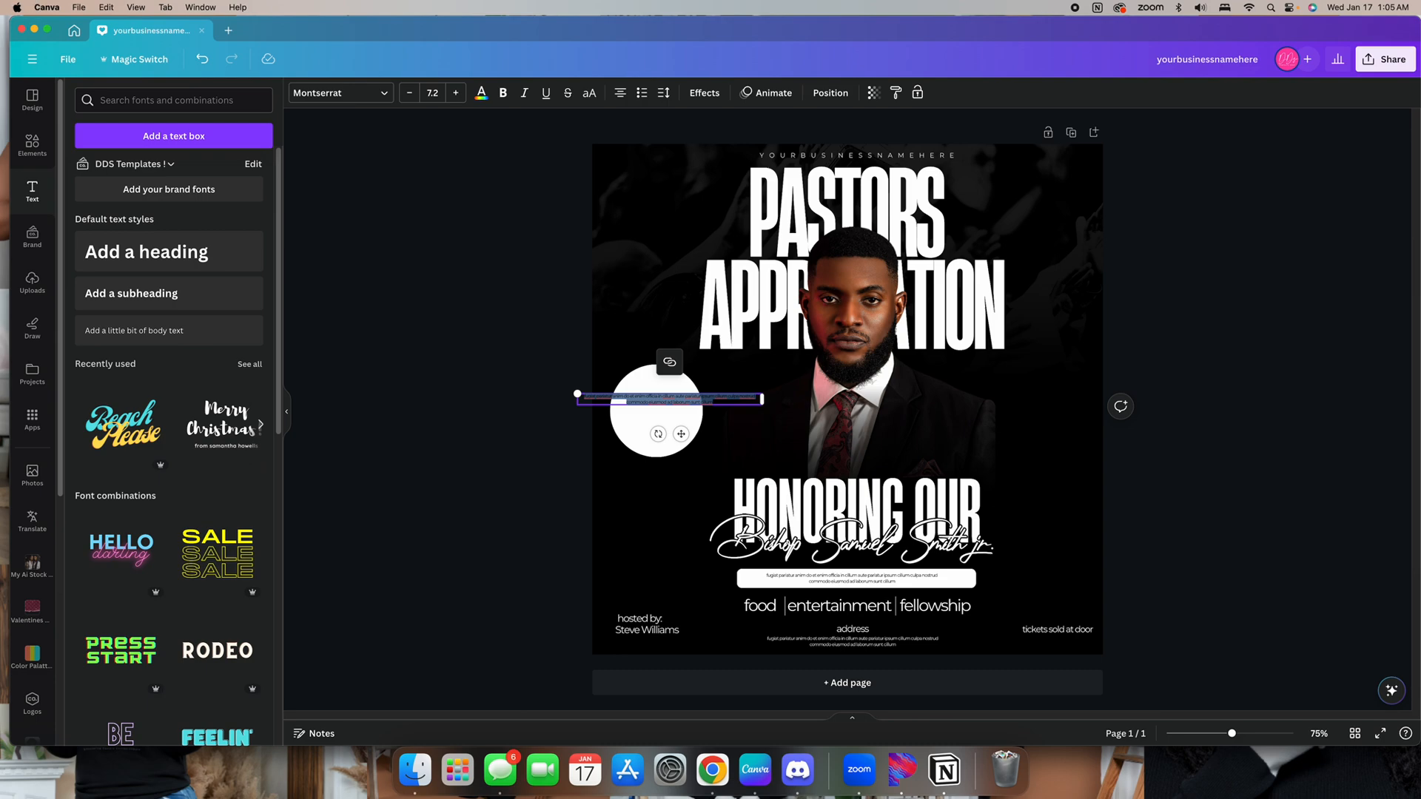
pyautogui.press('BackSpace')
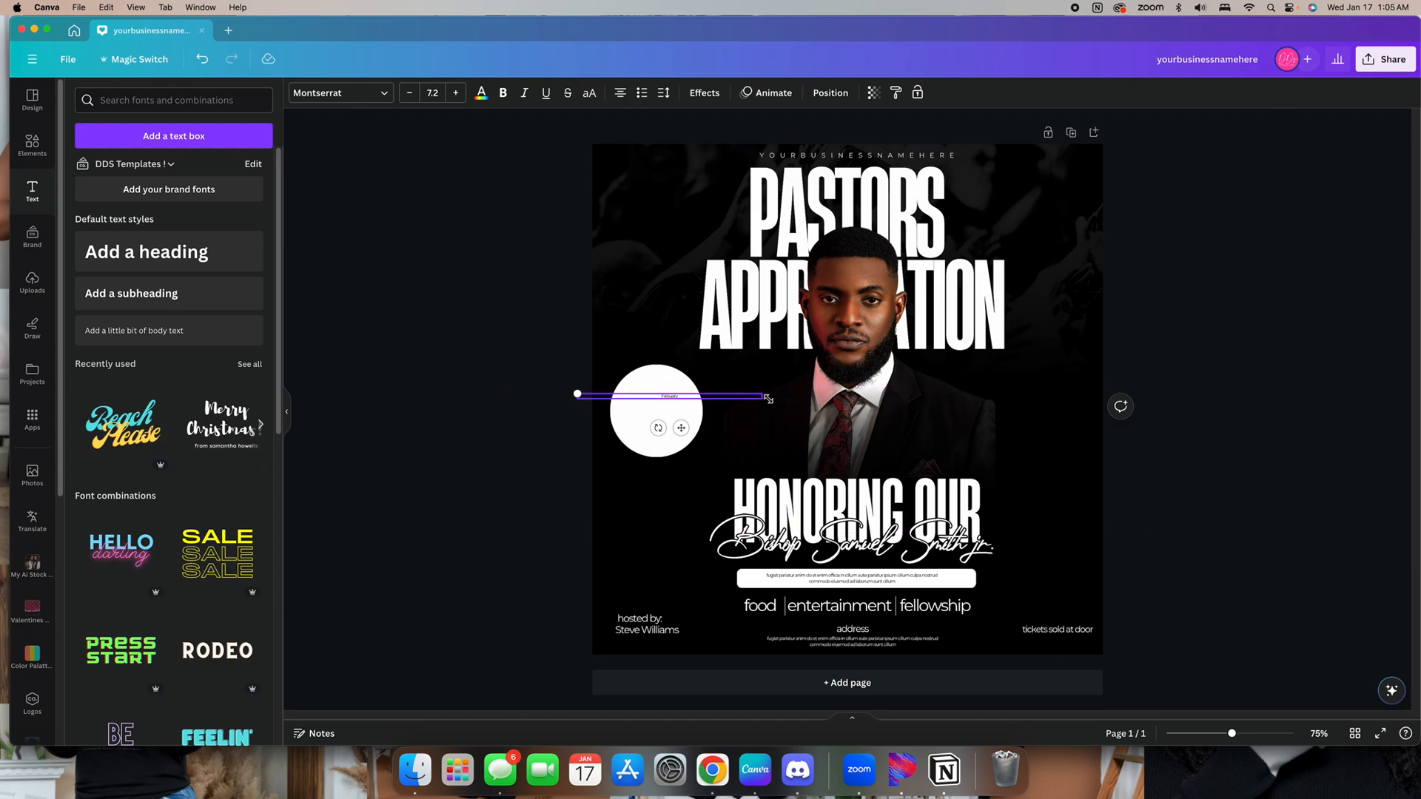
pyautogui.moveTo(765, 398); pyautogui.dragTo(654, 398)
pyautogui.click(492, 351)
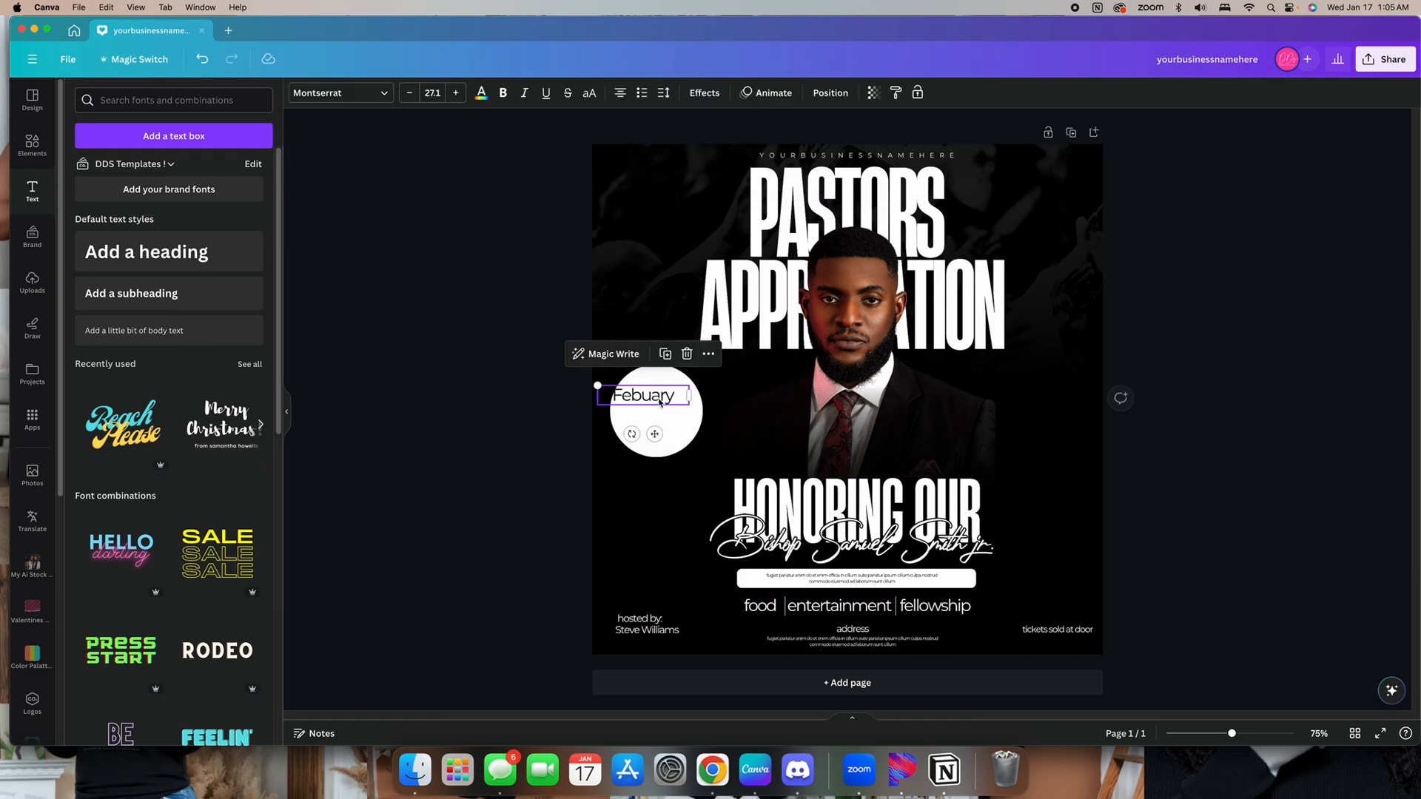
# Correct the month's spelling to "February" using the spelling suggestion
pyautogui.doubleClick(647, 397)
pyautogui.rightClick(647, 398)
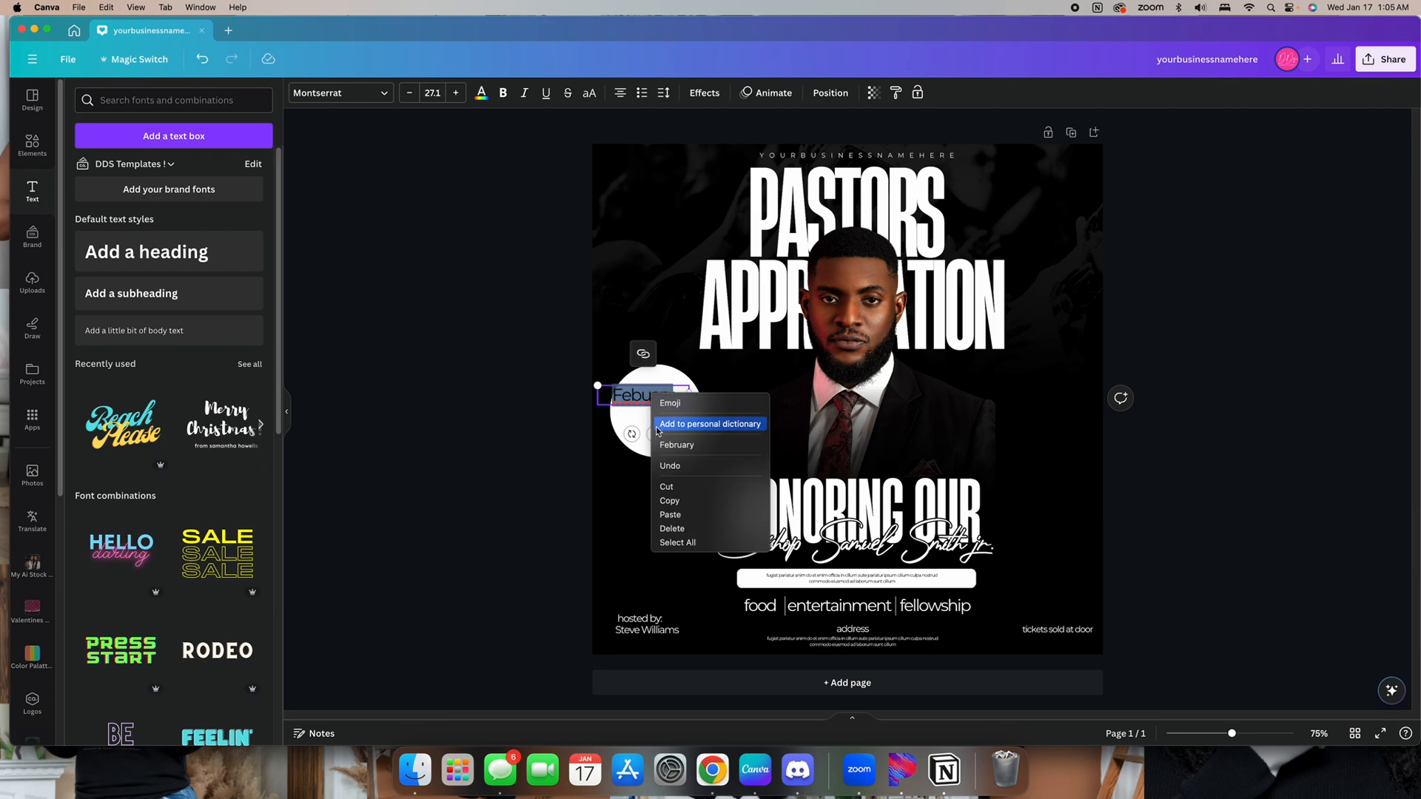
pyautogui.click(671, 448)
pyautogui.click(535, 400)
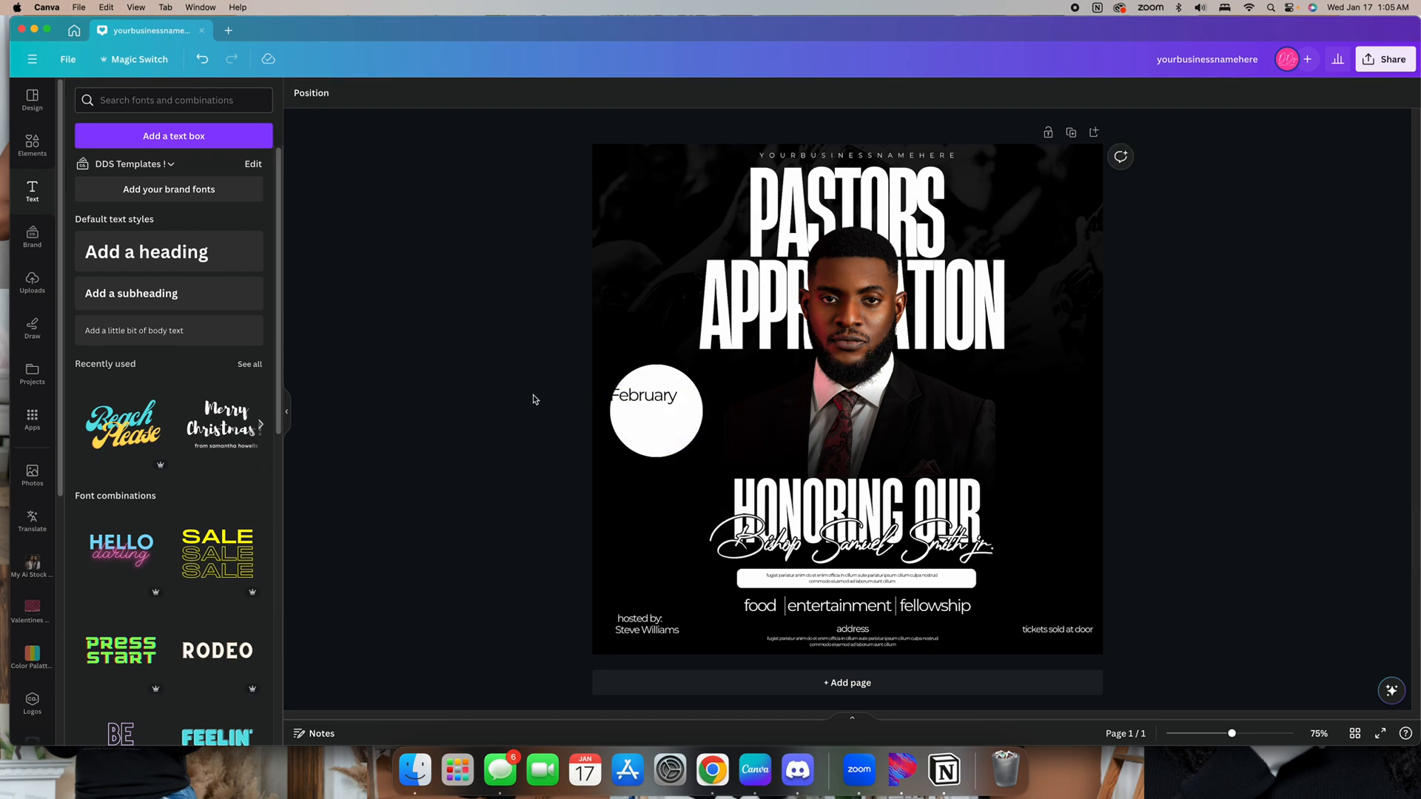
# Duplicate the month text below itself and change the copy to "6th"
pyautogui.moveTo(653, 398); pyautogui.dragTo(663, 426)
pyautogui.click(676, 358)
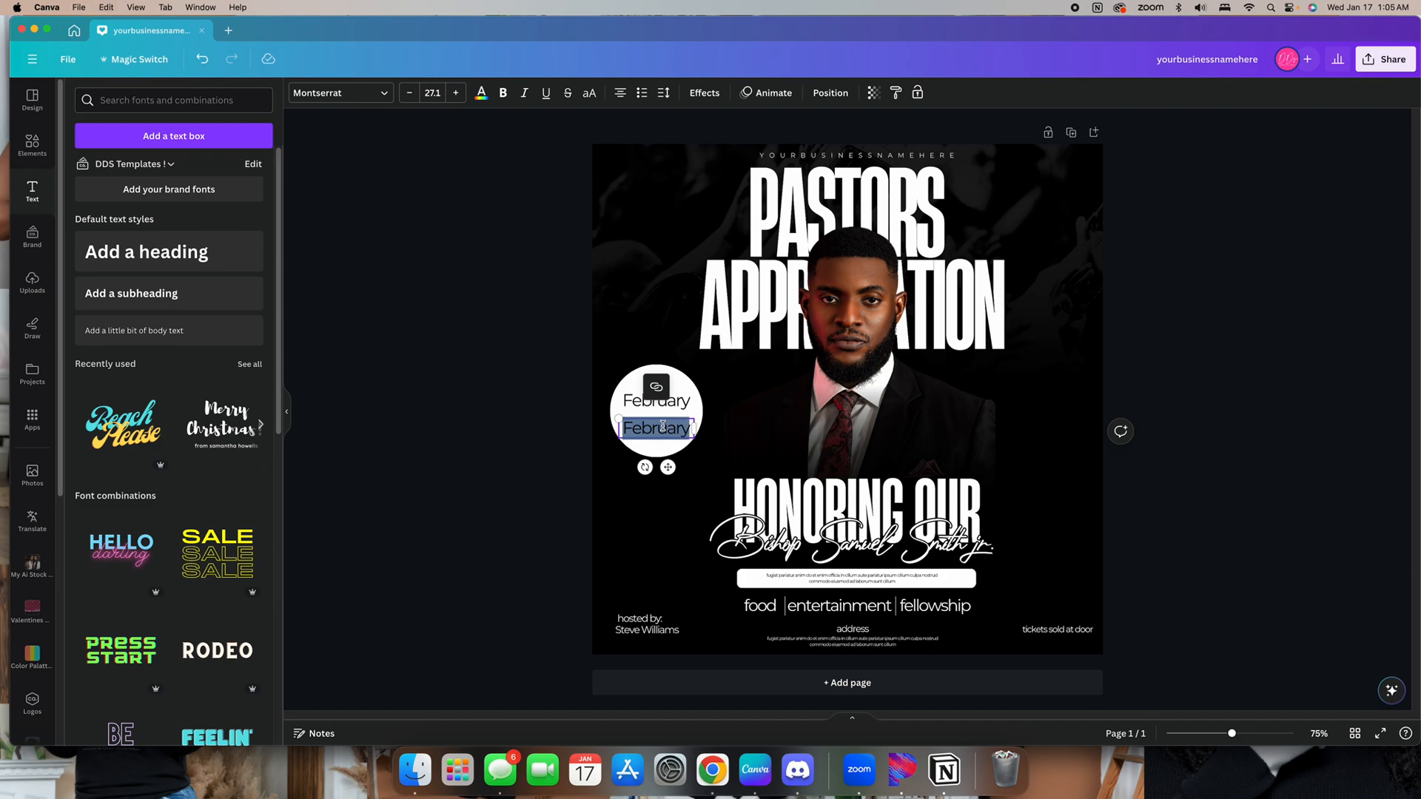
pyautogui.write('6th')
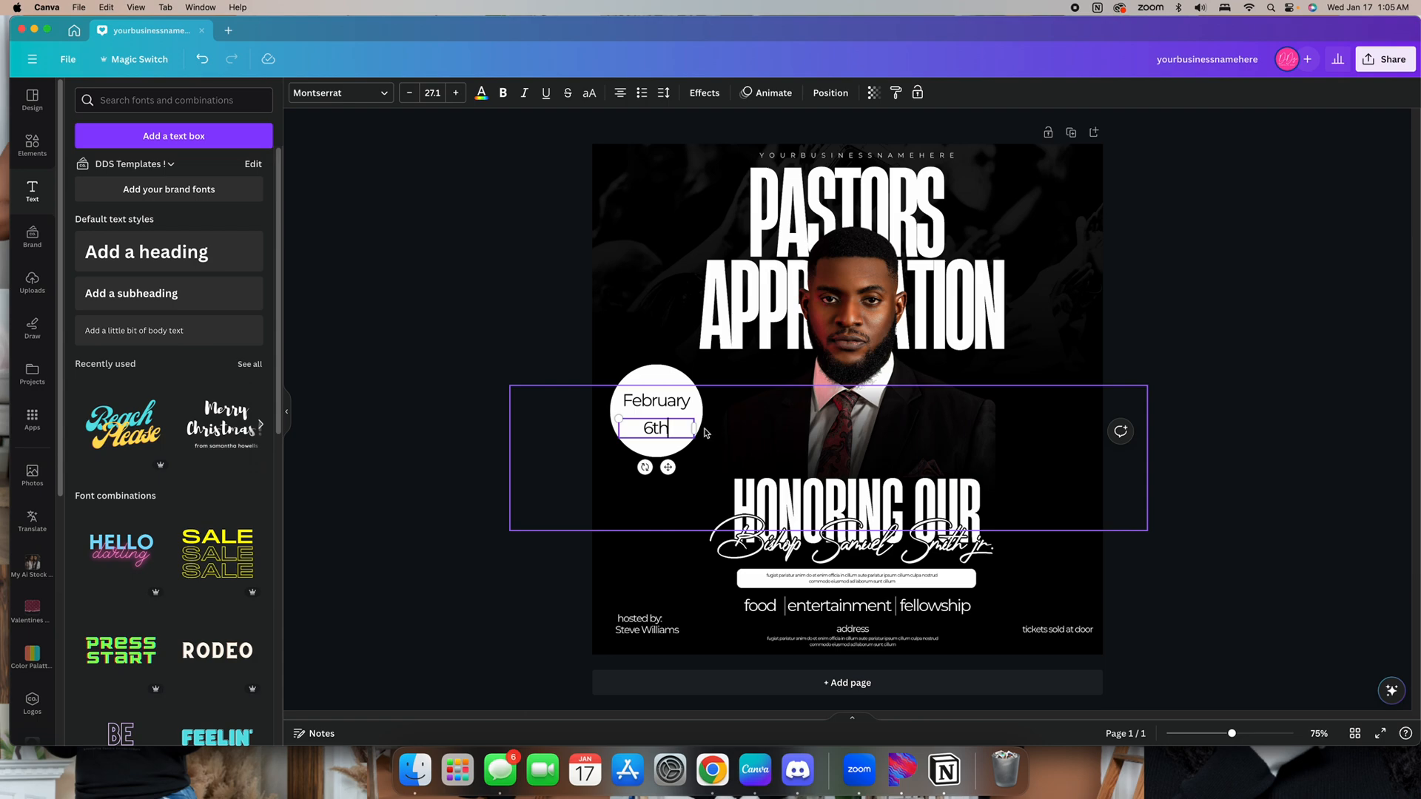
pyautogui.moveTo(693, 428); pyautogui.dragTo(652, 436)
pyautogui.click(635, 438)
pyautogui.click(601, 442)
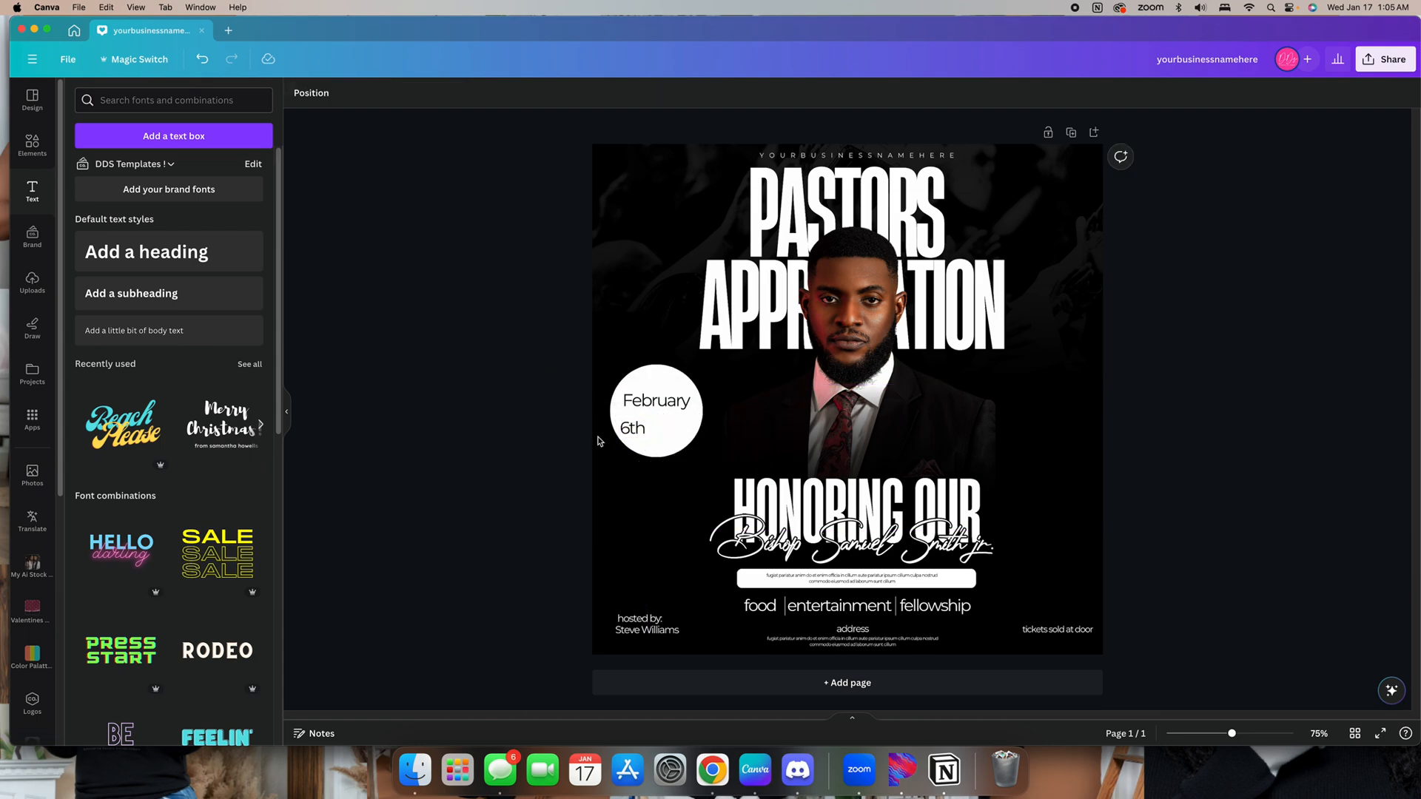
# Duplicate the month text again below "6th" and change the copy to "6pm"
pyautogui.click(681, 412)
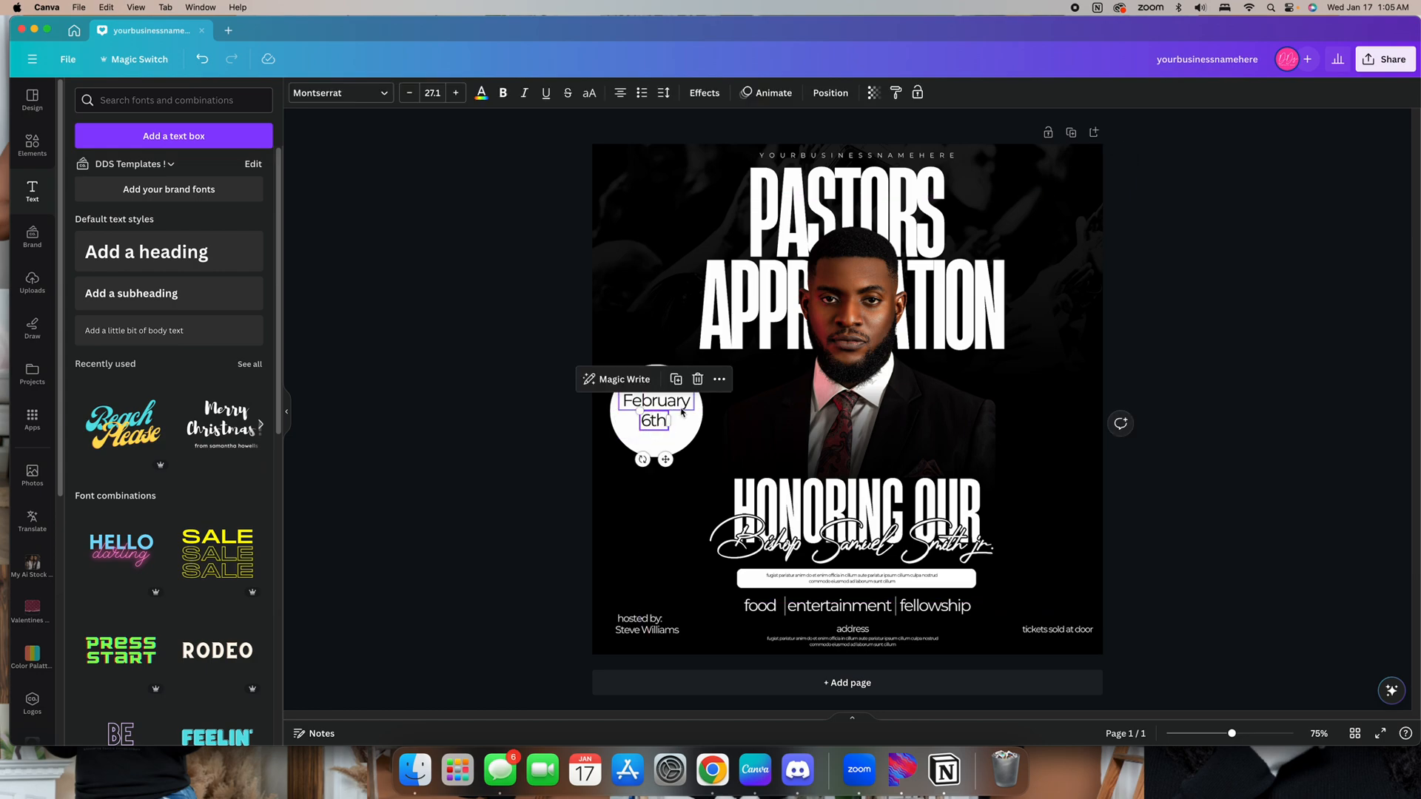
pyautogui.moveTo(676, 401); pyautogui.dragTo(677, 447)
pyautogui.doubleClick(676, 447)
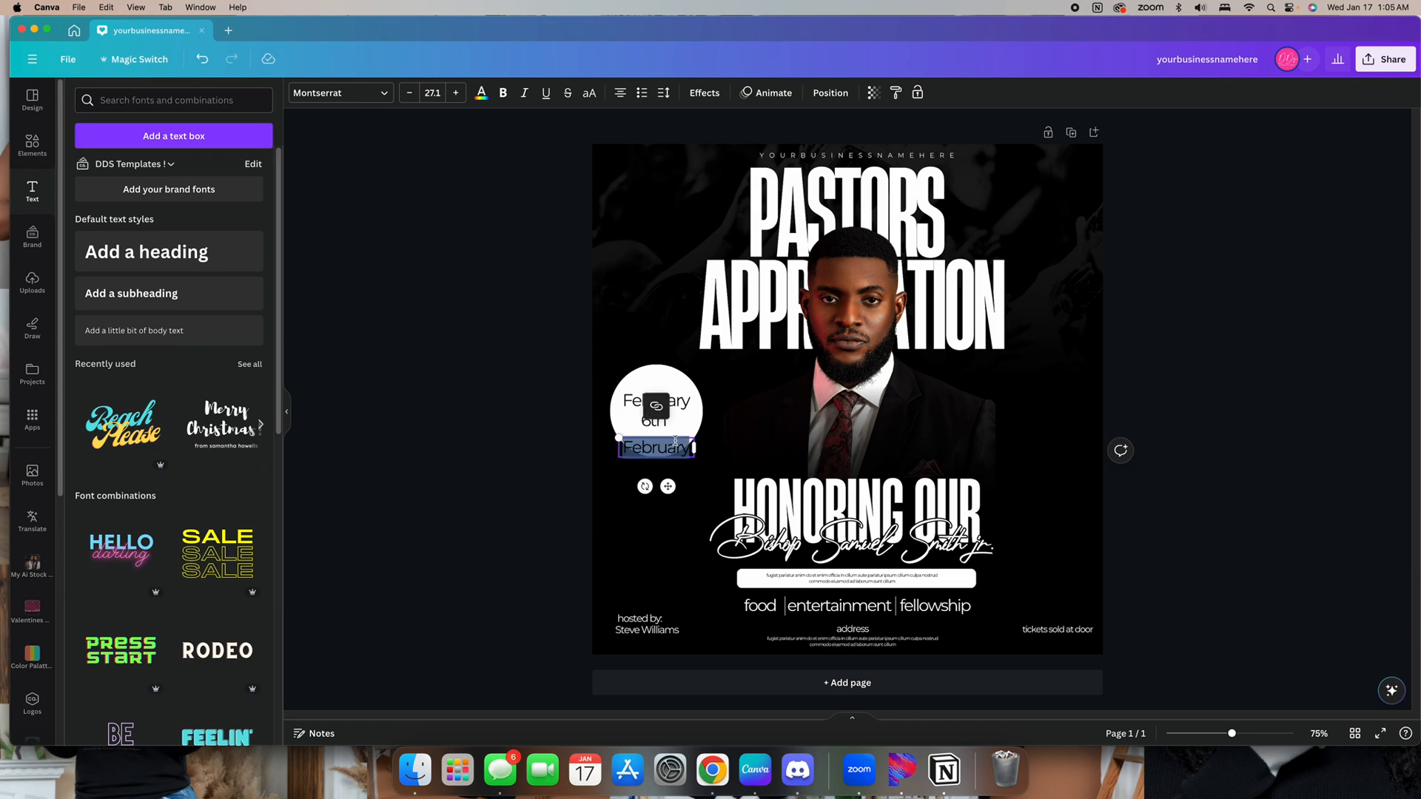
pyautogui.write('6pm')
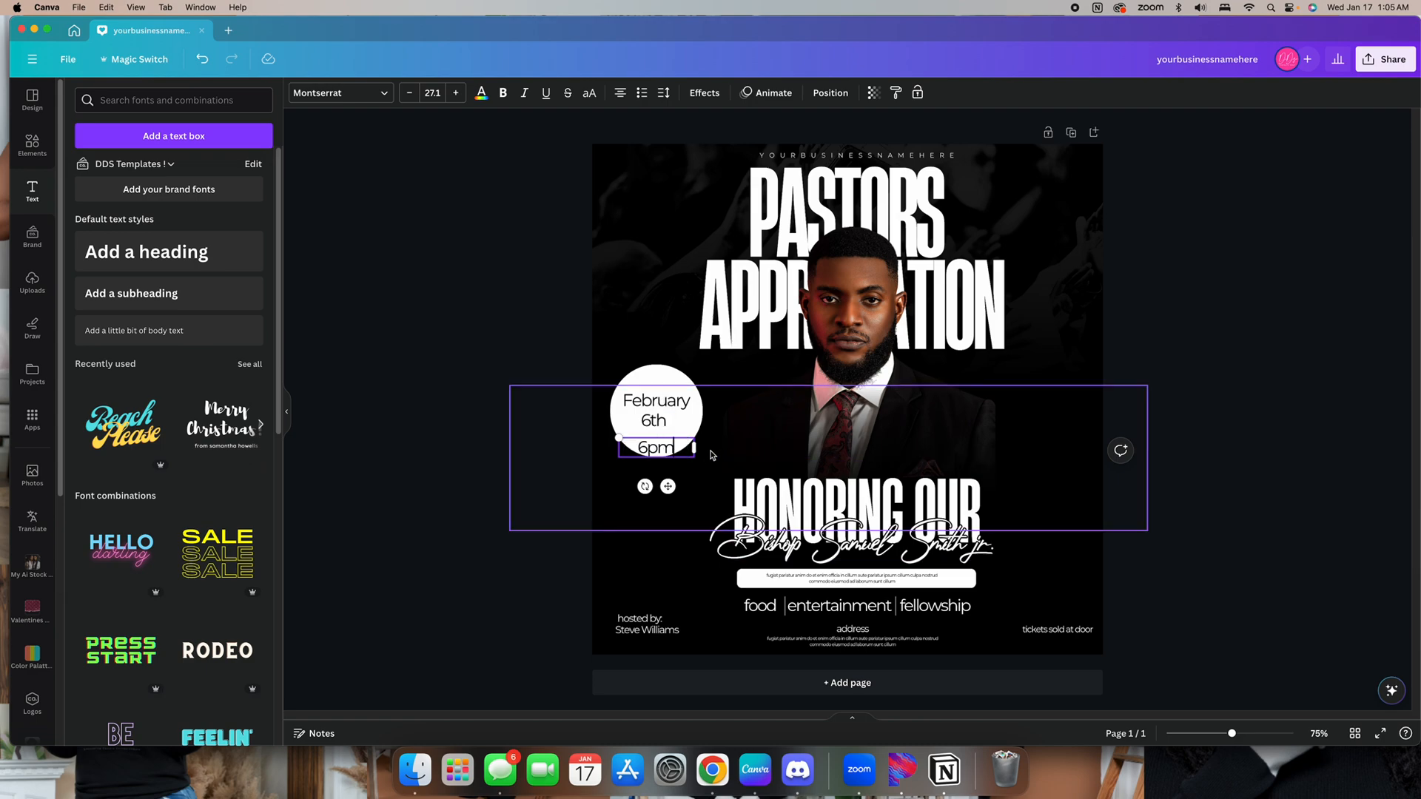
pyautogui.moveTo(694, 447); pyautogui.dragTo(665, 474)
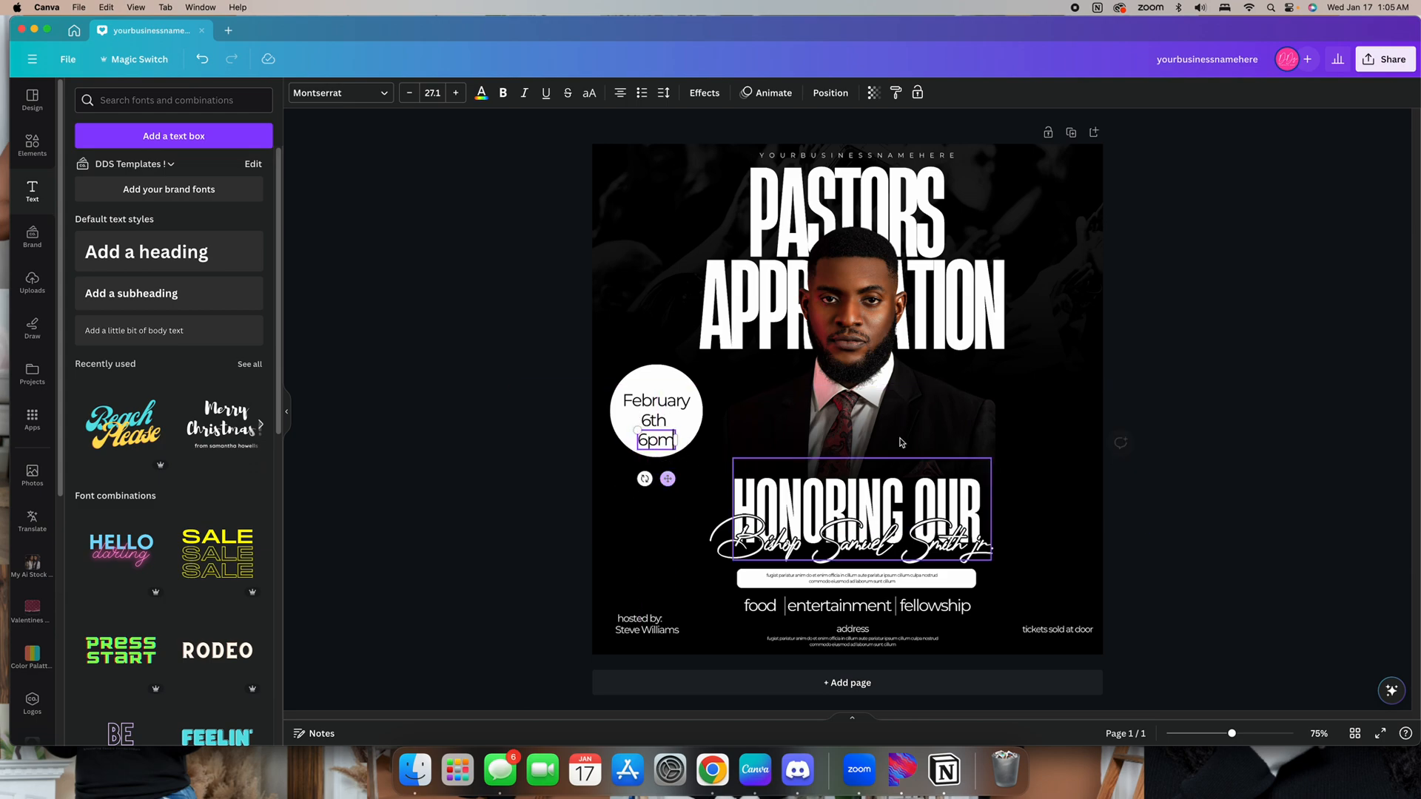
# Stack the three date lines closely and center them inside the white circle
pyautogui.click(1193, 410)
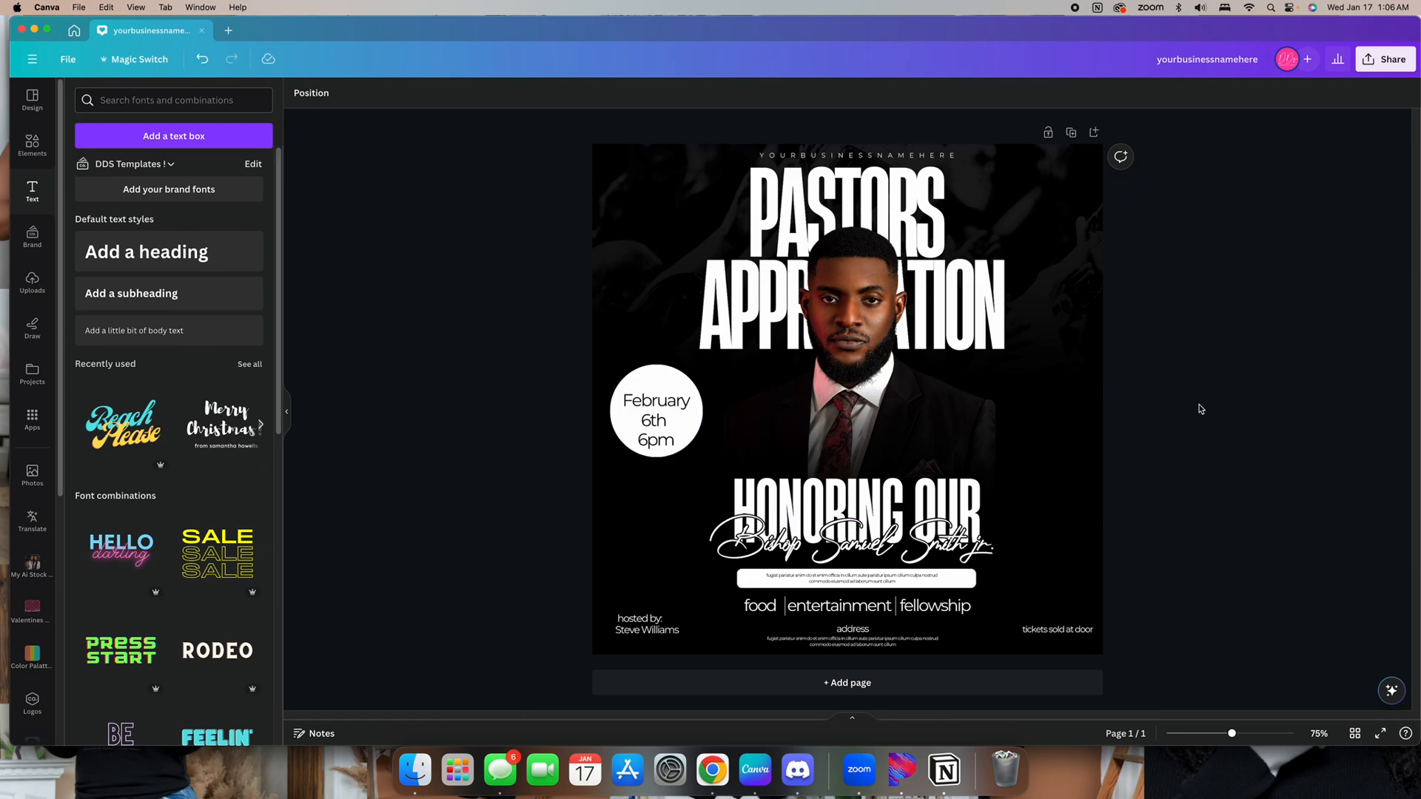
pyautogui.click(657, 420)
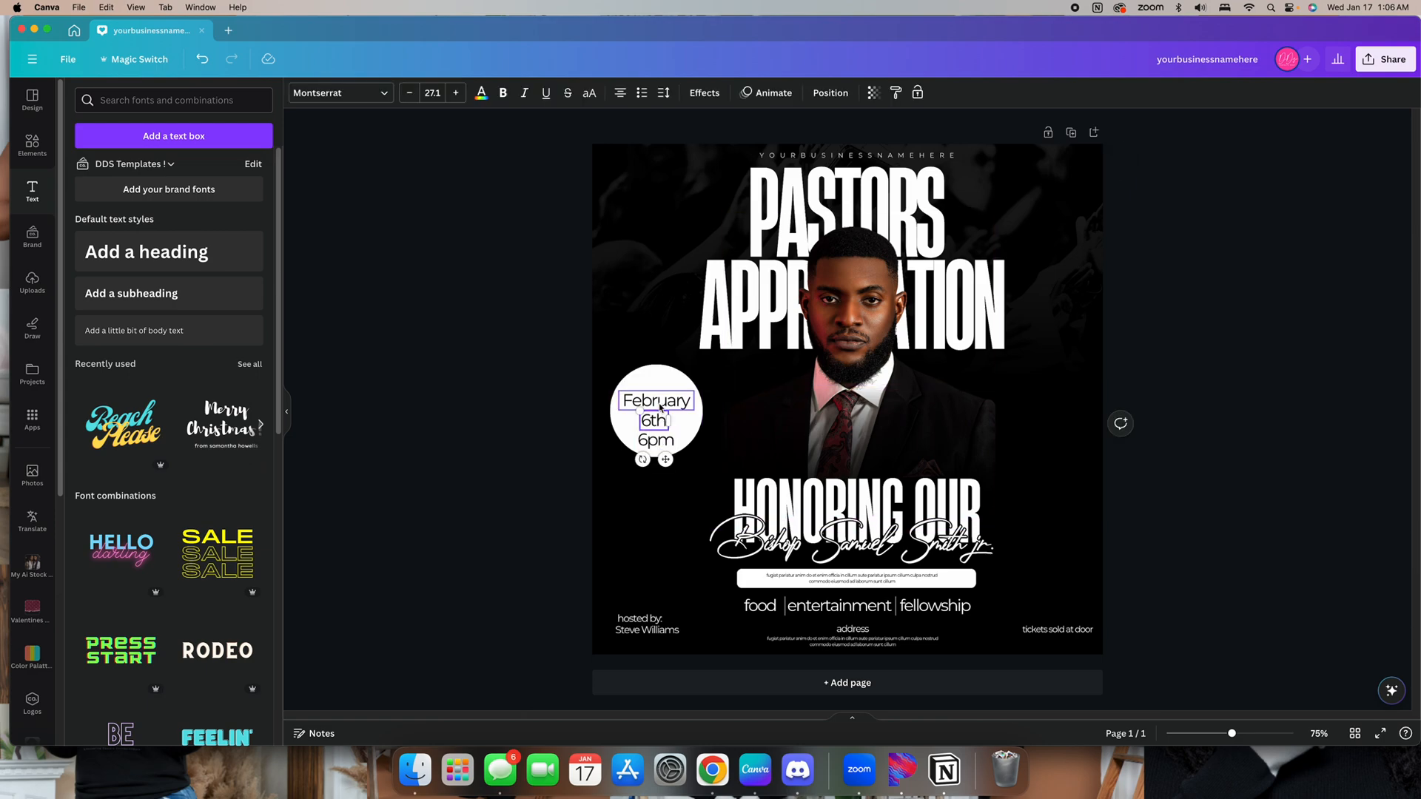
pyautogui.keyDown('shift'); pyautogui.click(660, 407); pyautogui.keyUp('shift')
pyautogui.keyDown('shift'); pyautogui.click(656, 442); pyautogui.keyUp('shift')
pyautogui.moveTo(691, 450)
pyautogui.mouseDown()
pyautogui.moveTo(670, 419)
pyautogui.moveTo(696, 450)
pyautogui.mouseUp()
pyautogui.click(1238, 443)
pyautogui.click(683, 426)
pyautogui.moveTo(617, 416); pyautogui.dragTo(620, 416)
# Search the element library for date graphics and slightly shrink the date circle
pyautogui.click(31, 144)
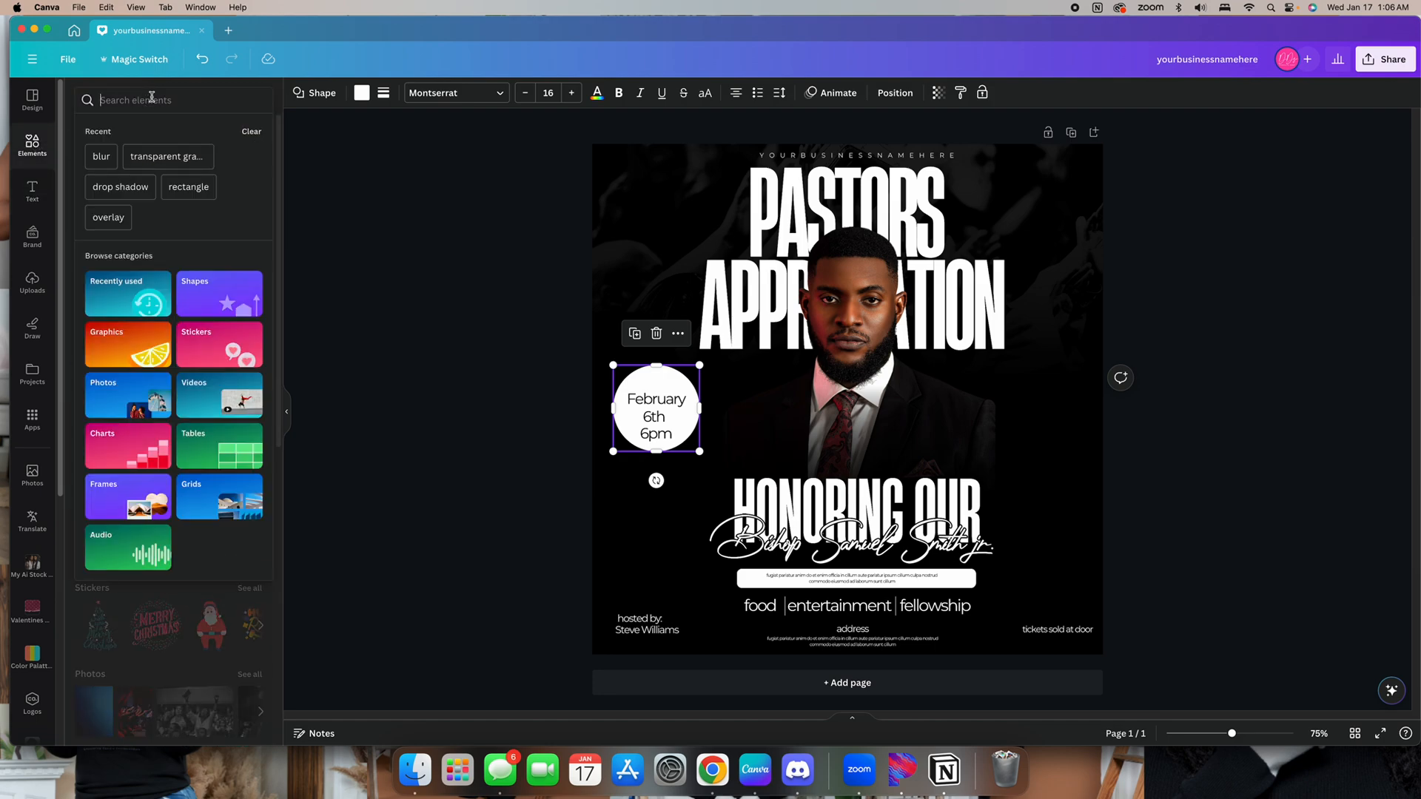
pyautogui.write('date')
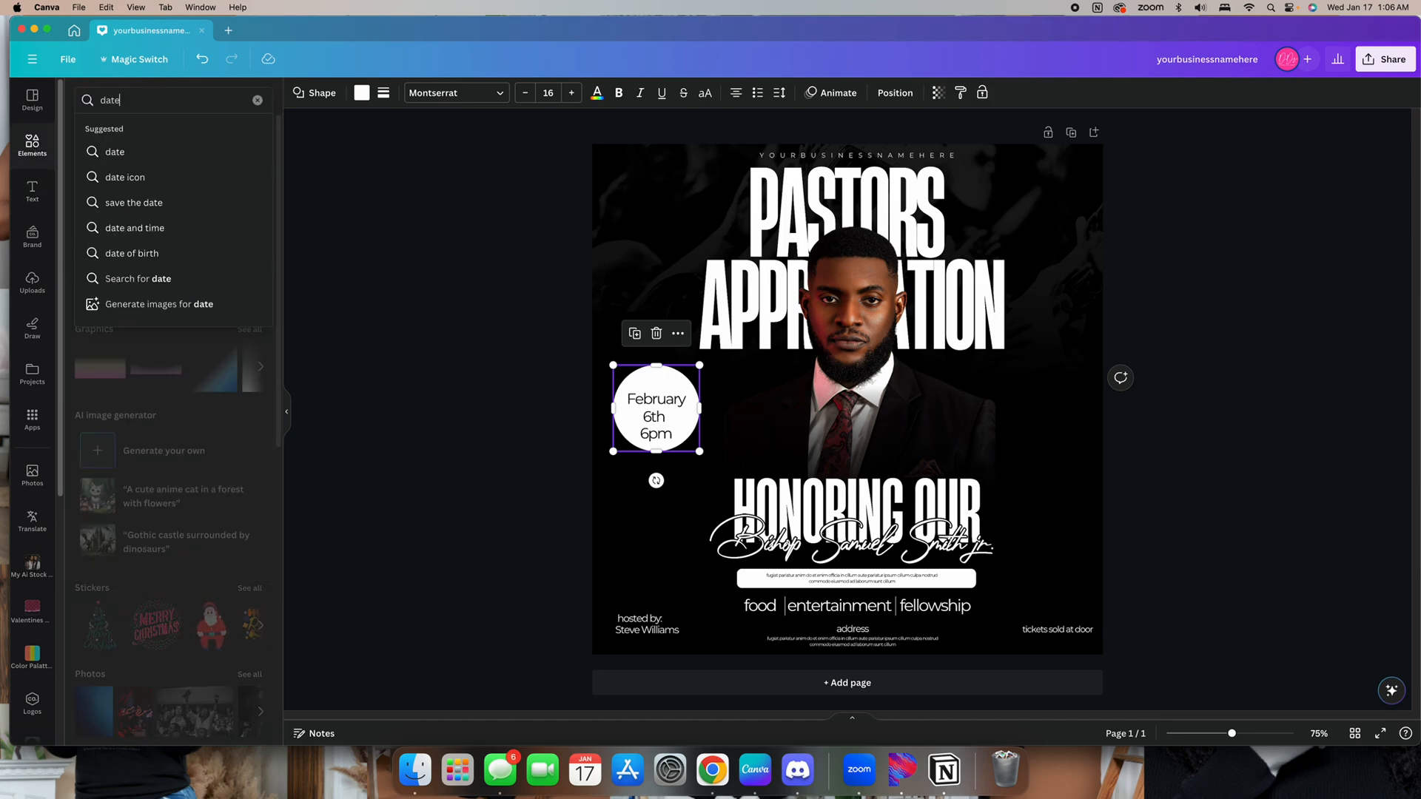
pyautogui.press('Return')
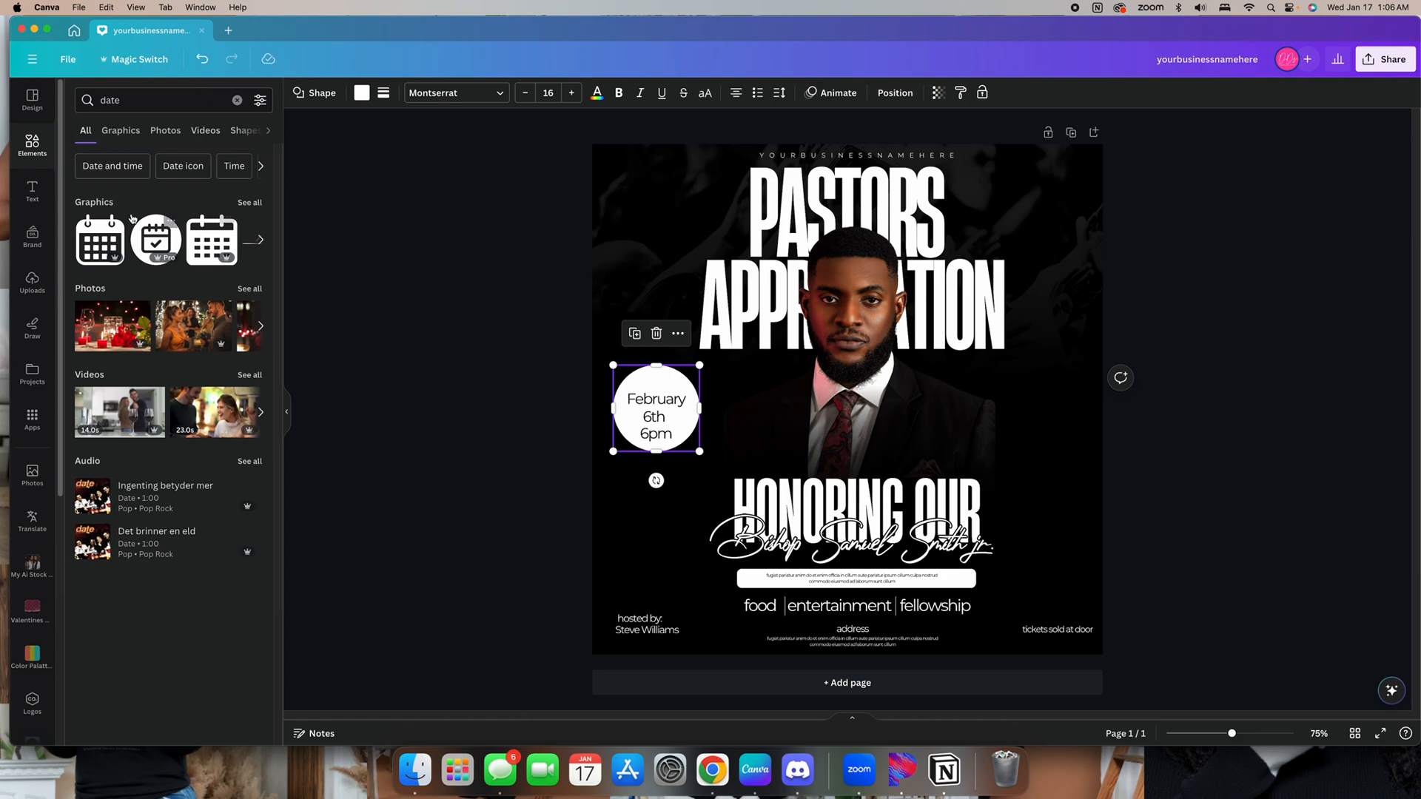
pyautogui.click(249, 202)
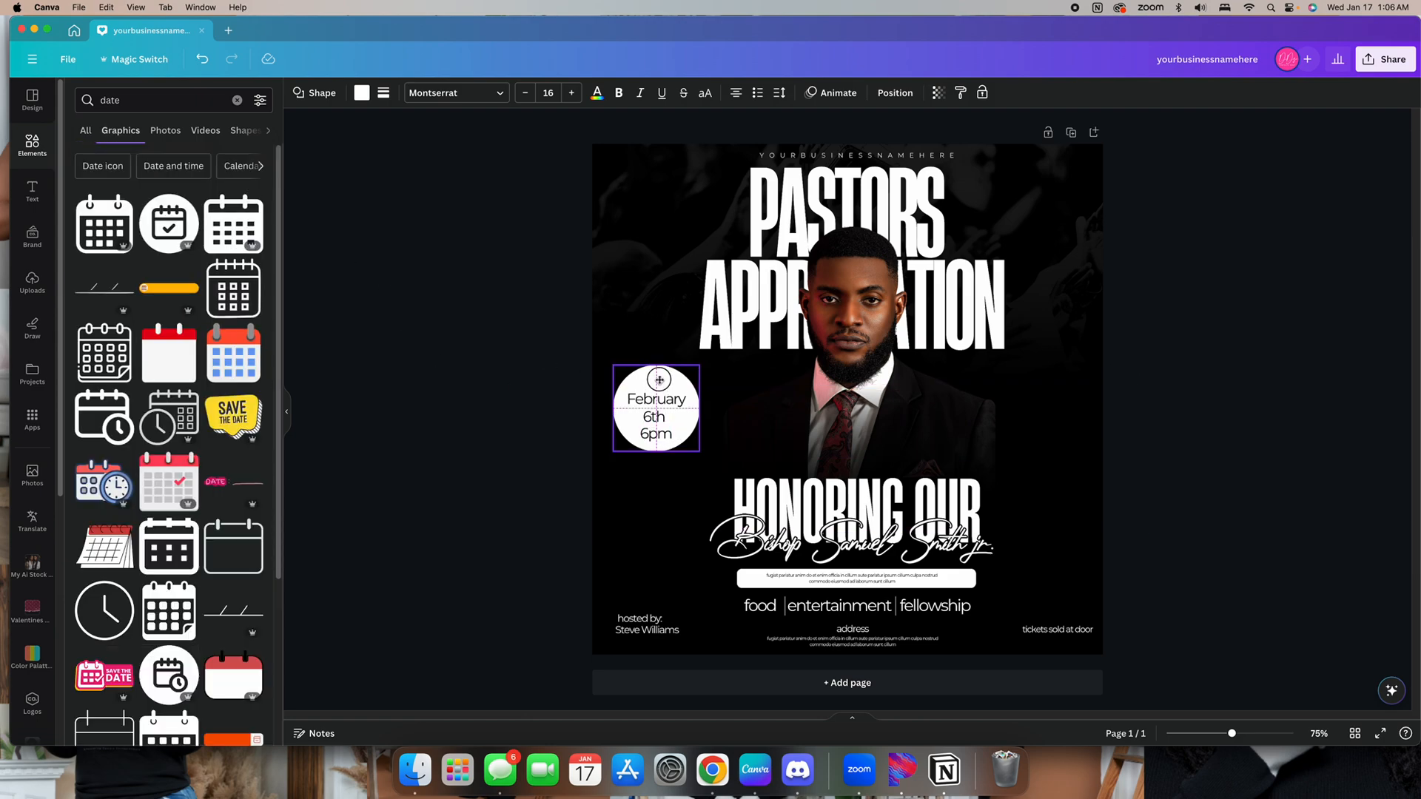
pyautogui.click(694, 375)
pyautogui.click(695, 371)
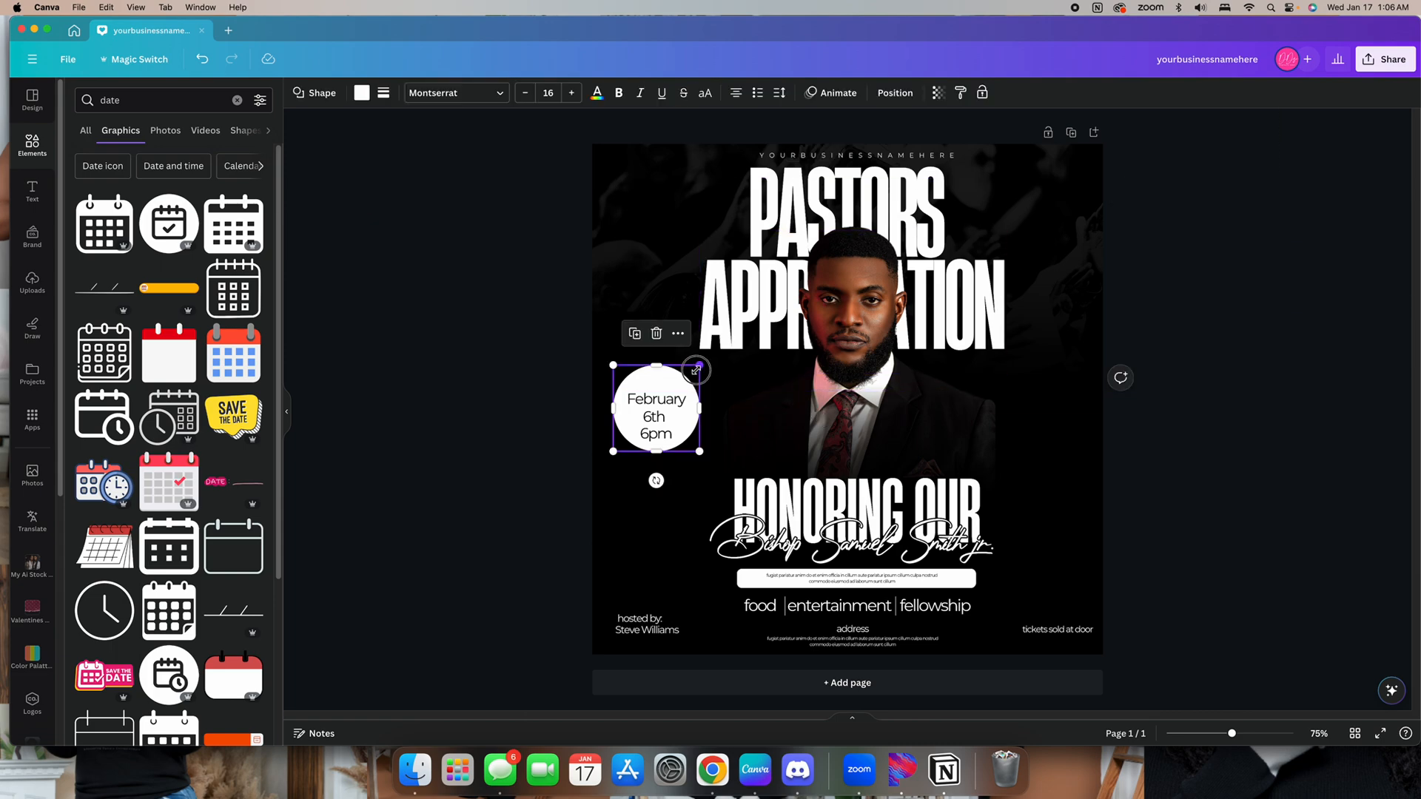
pyautogui.moveTo(697, 370); pyautogui.dragTo(692, 375)
pyautogui.moveTo(682, 426); pyautogui.dragTo(684, 425)
pyautogui.click(381, 437)
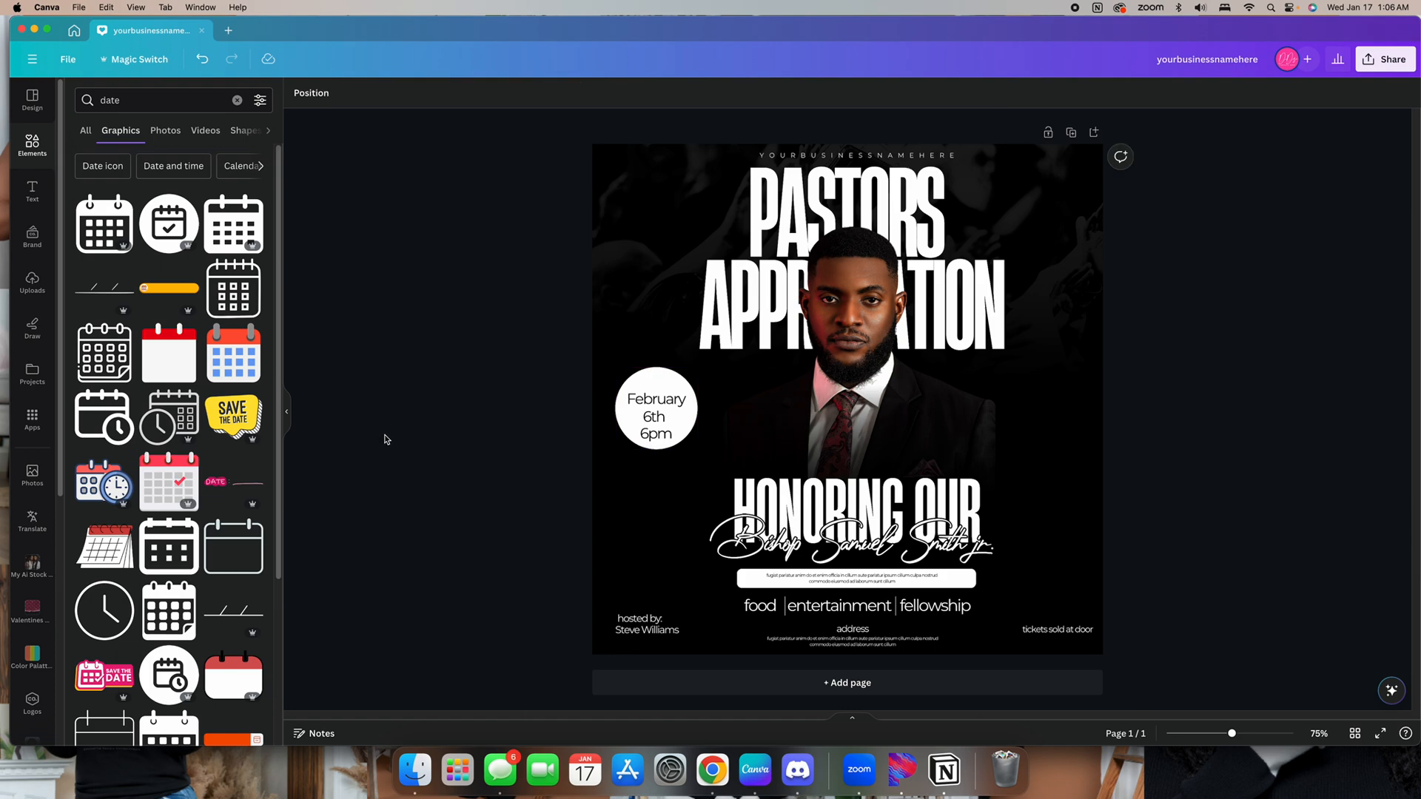
# Open all shapes and add a ribbon banner shape to the design
pyautogui.click(651, 427)
pyautogui.click(654, 432)
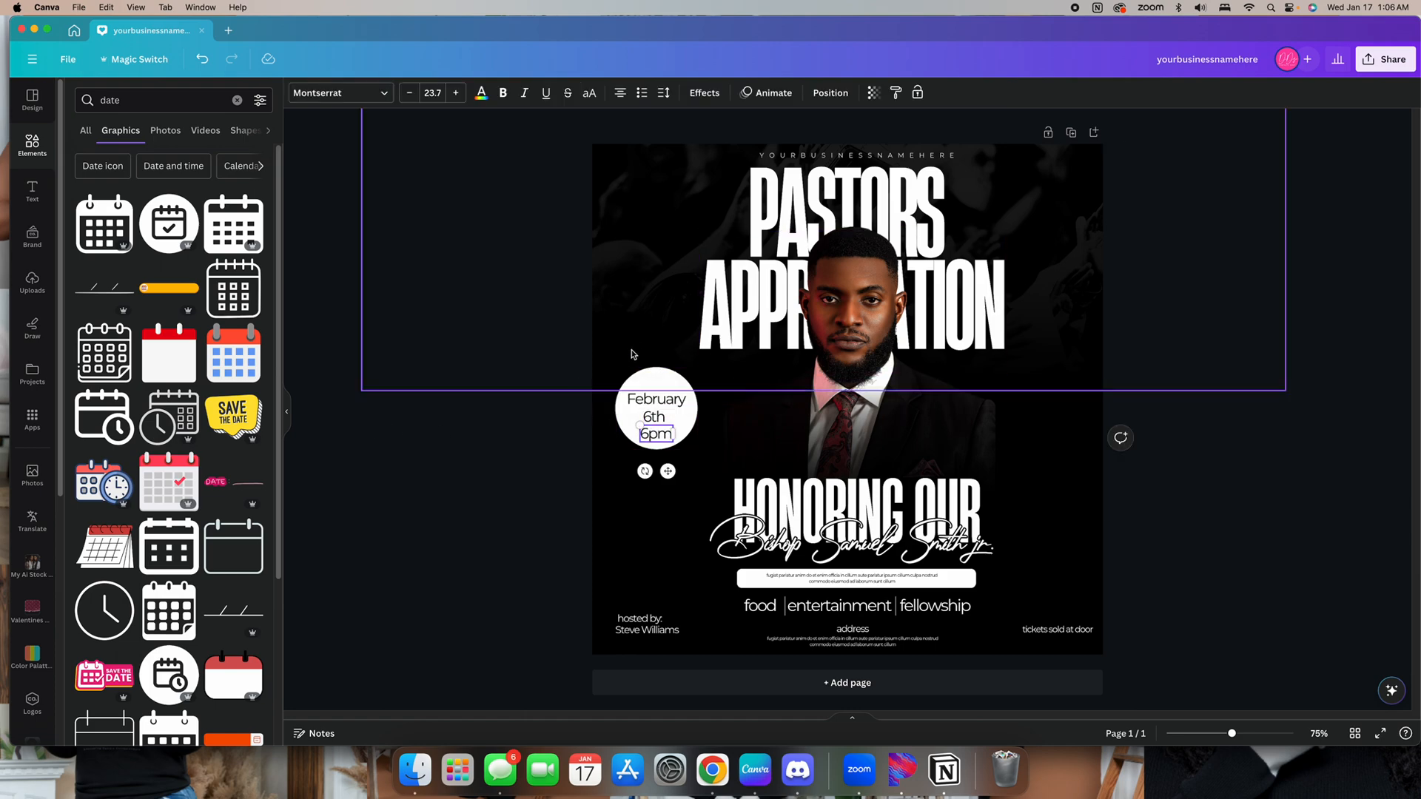
pyautogui.click(237, 100)
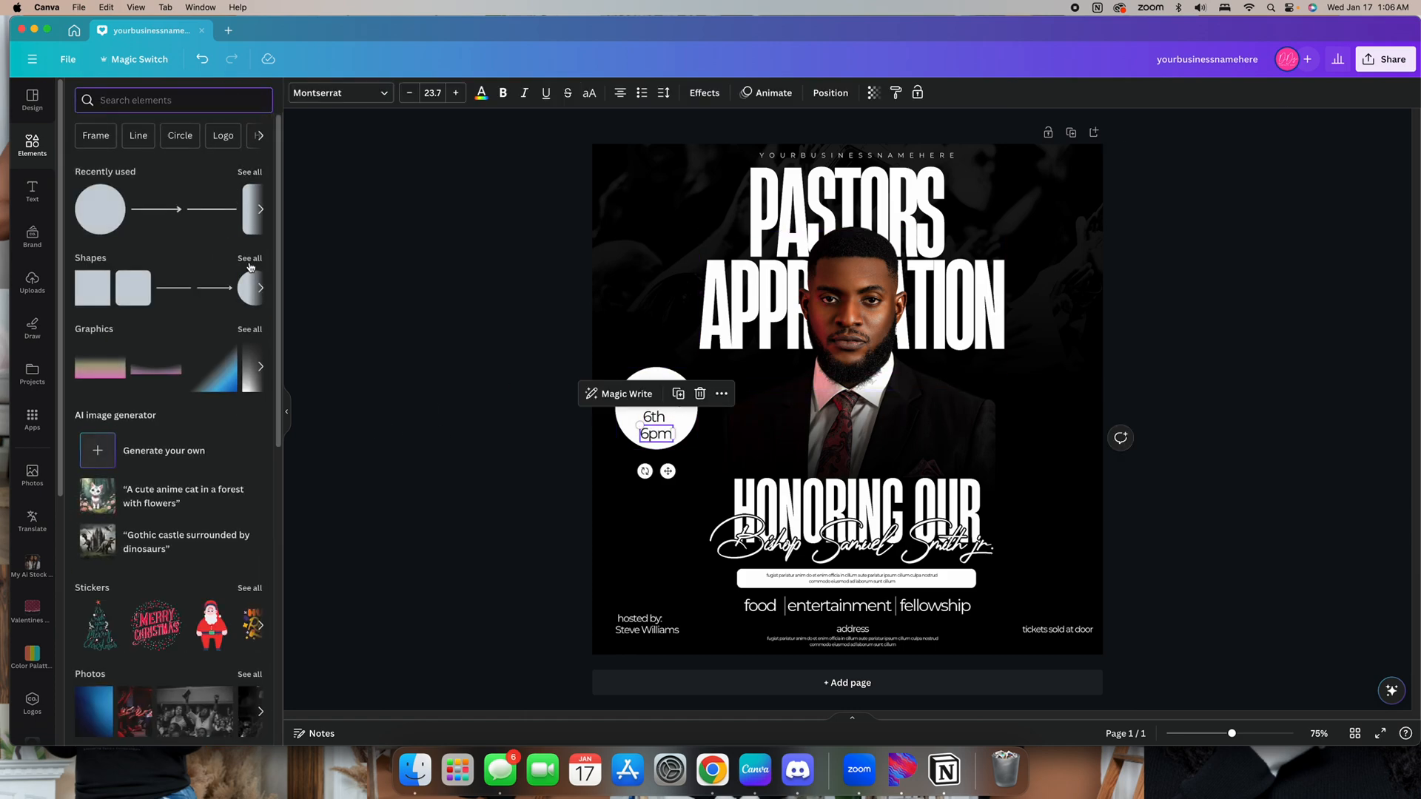
pyautogui.click(247, 171)
pyautogui.scroll(-2, 184, 368)
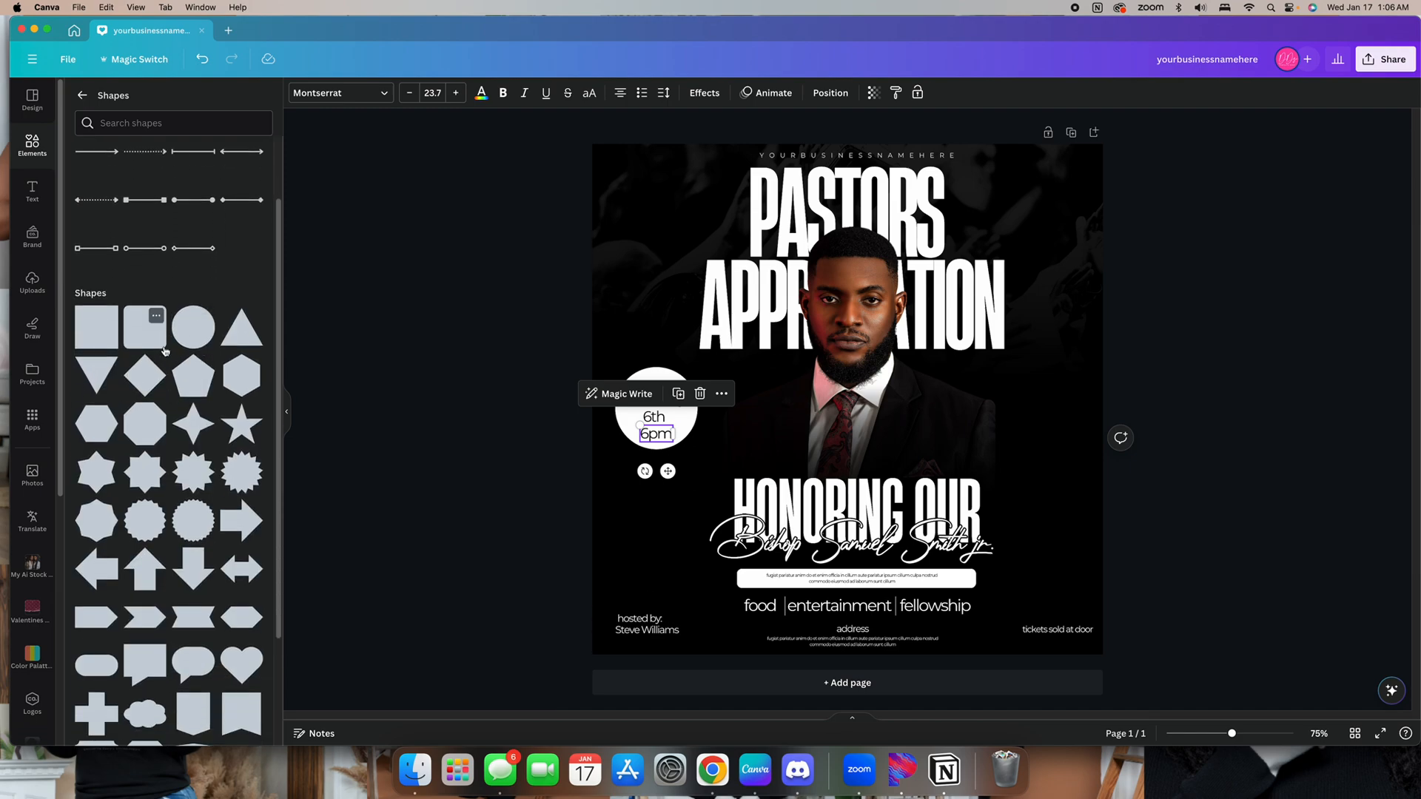
pyautogui.scroll(-2, 137, 593)
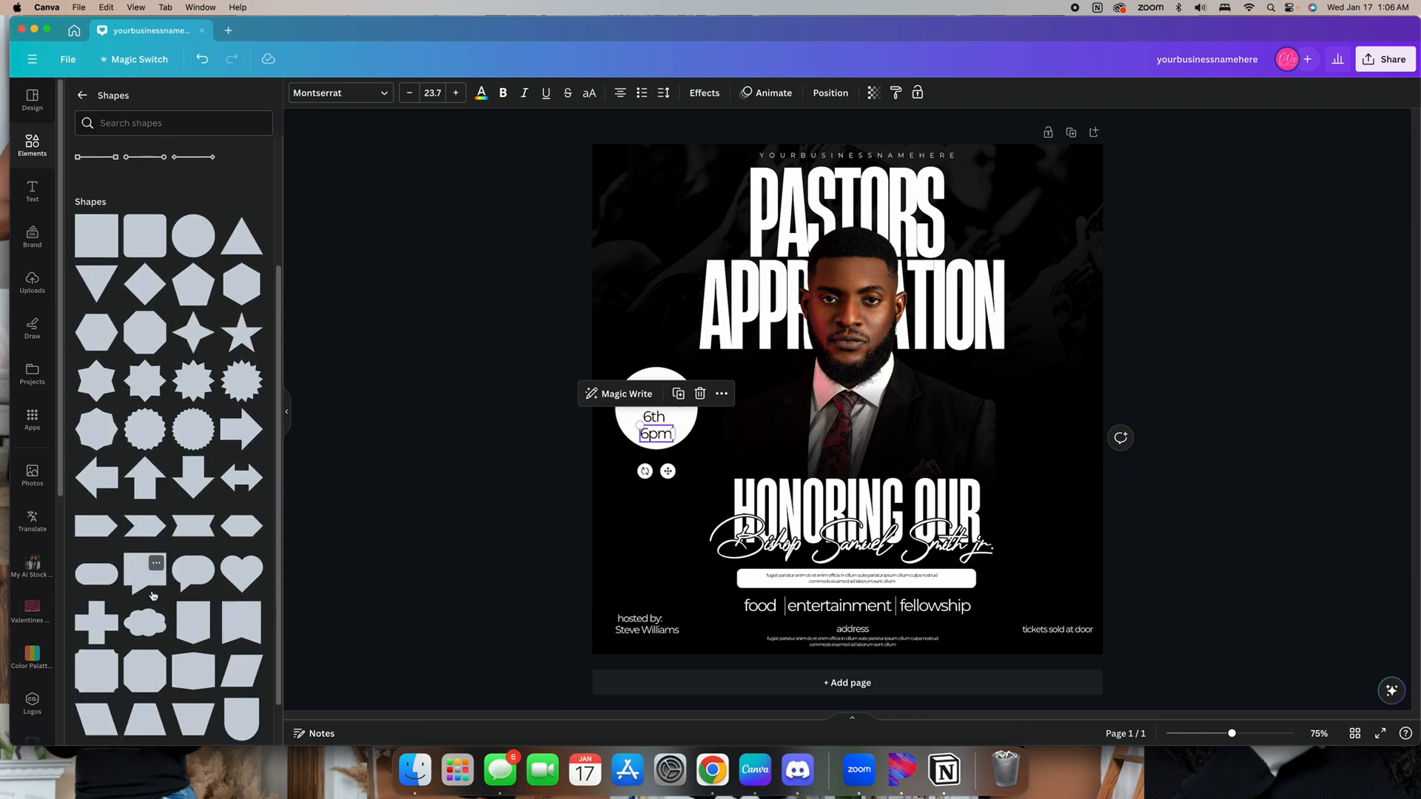
pyautogui.click(251, 629)
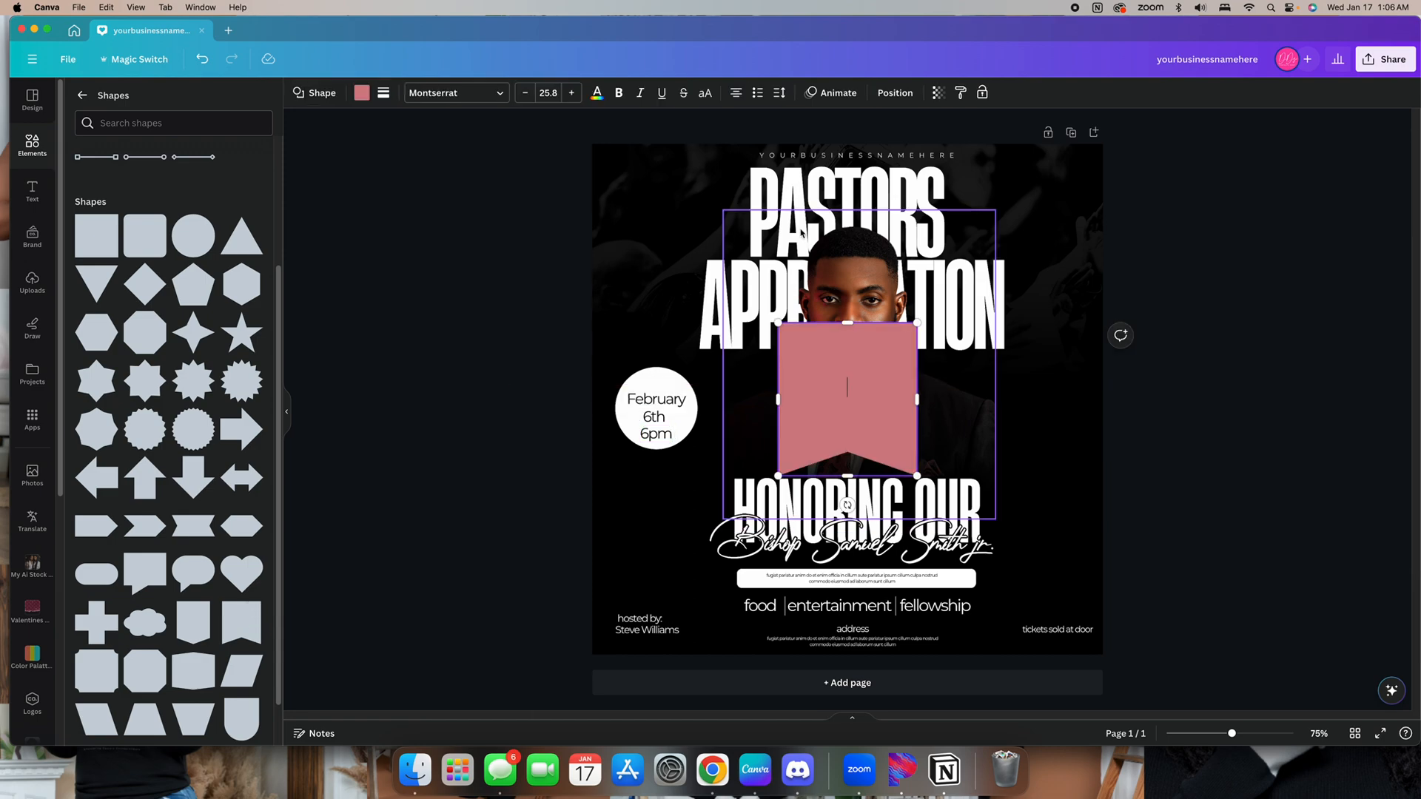
# Recolor the ribbon banner white and narrow and shorten it
pyautogui.click(361, 94)
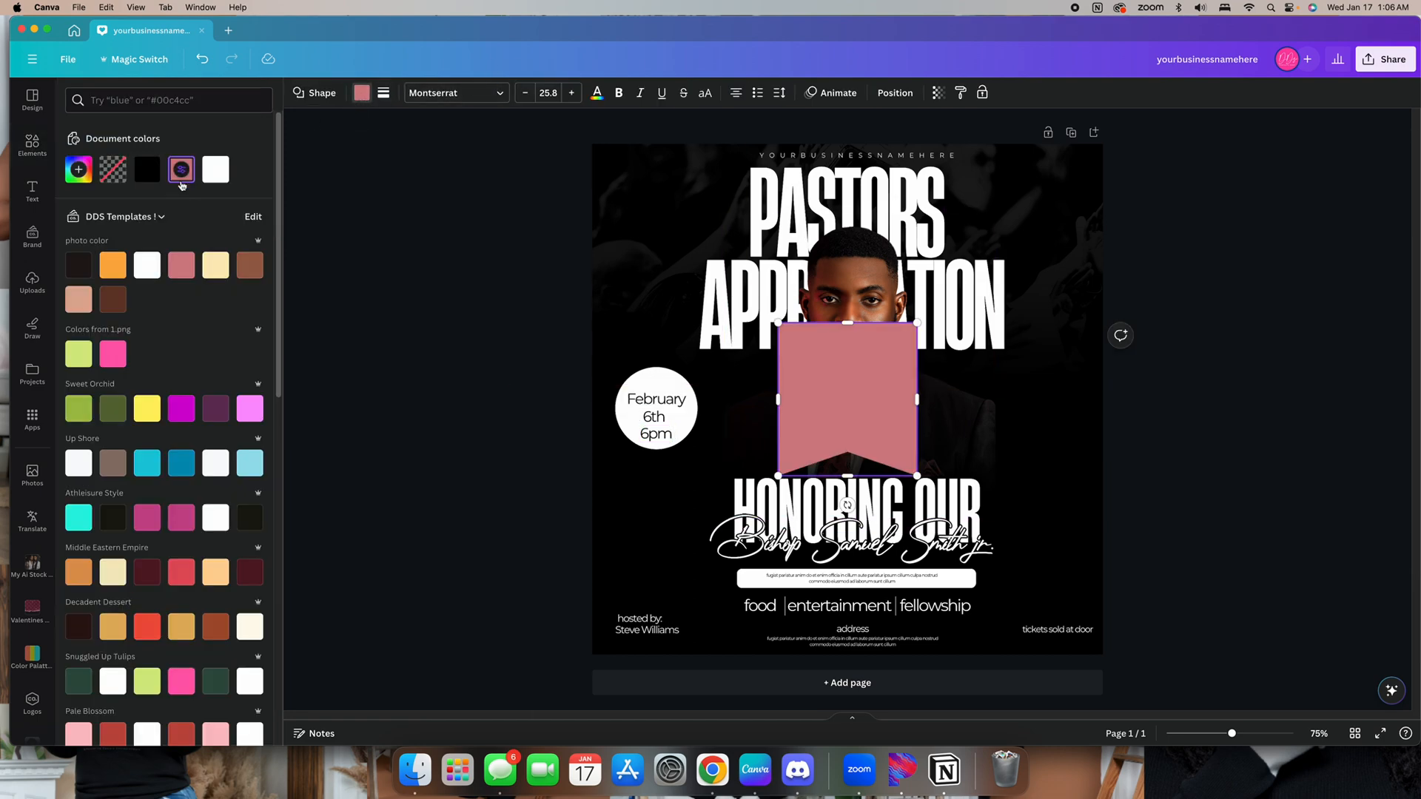
pyautogui.click(214, 169)
pyautogui.click(419, 308)
pyautogui.click(911, 393)
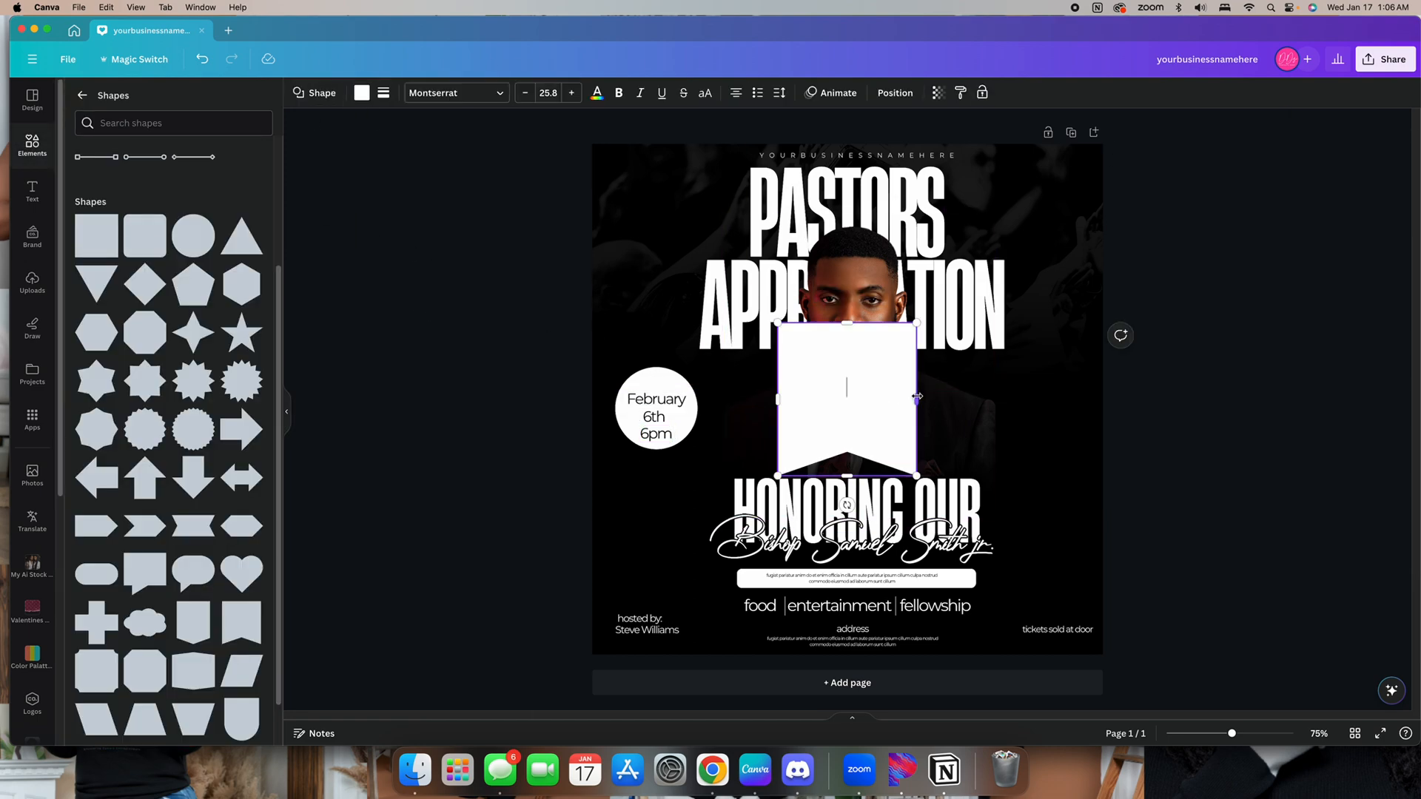
pyautogui.moveTo(917, 398); pyautogui.dragTo(848, 386)
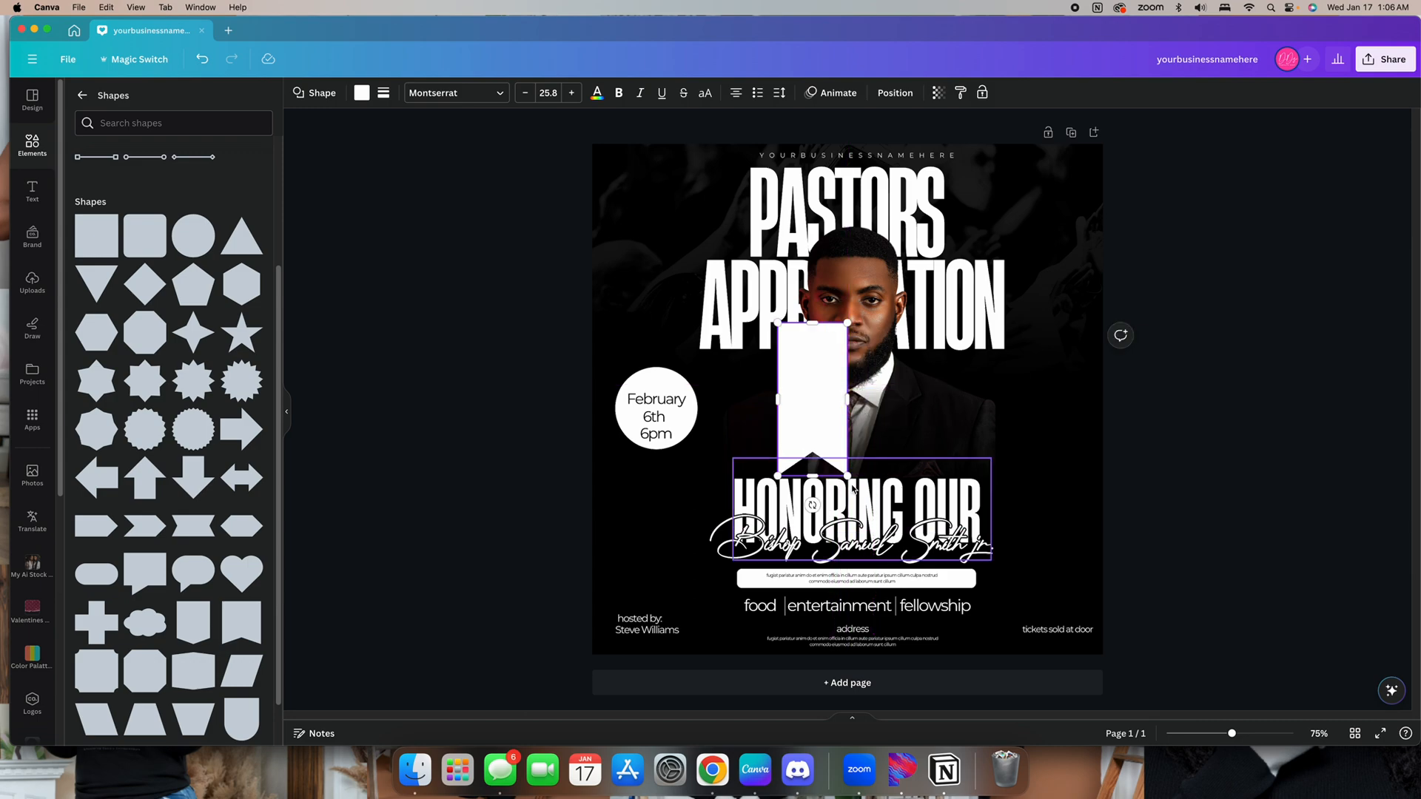
pyautogui.moveTo(860, 469); pyautogui.dragTo(851, 447)
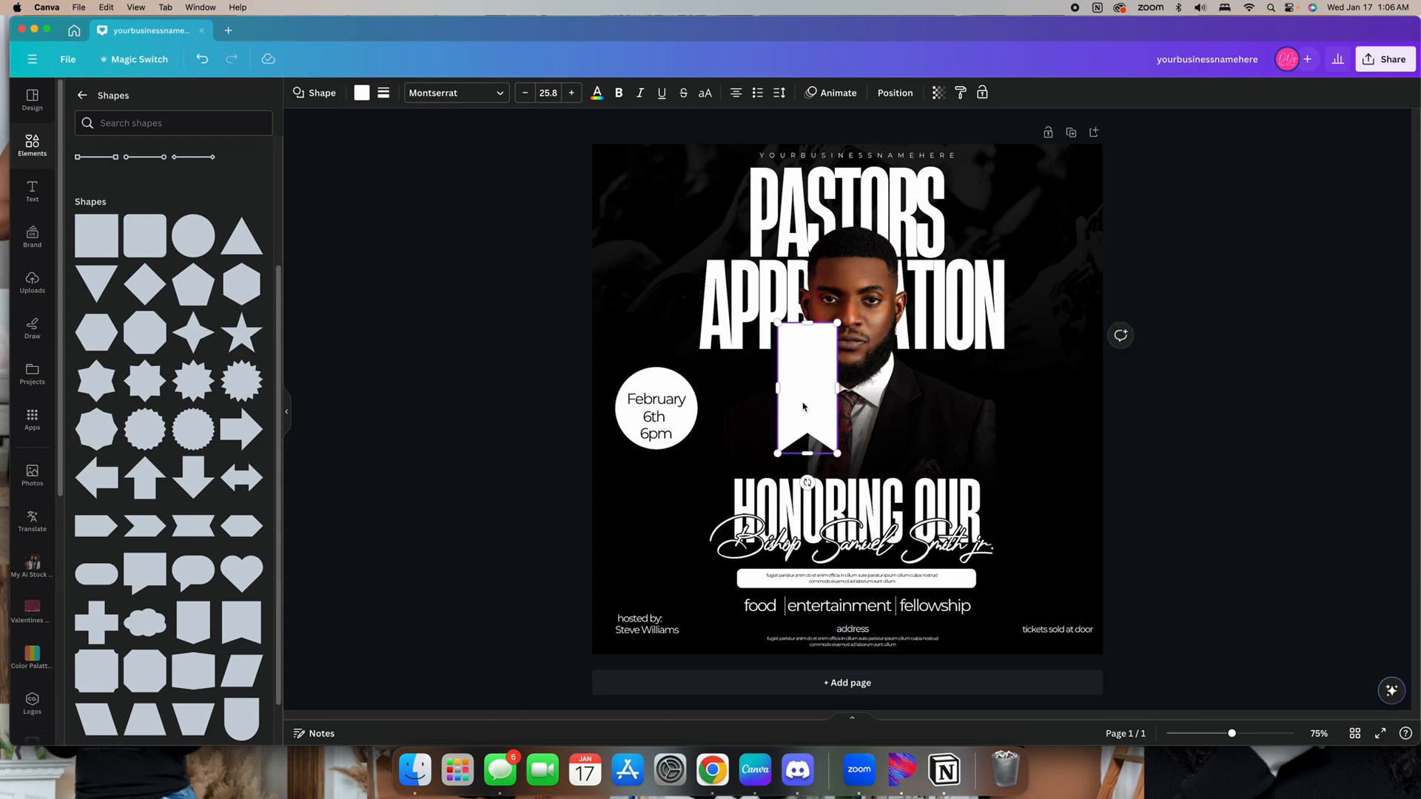
# Move the ribbon banner to the design's top-left corner and shrink it, undoing an accidental grouping
pyautogui.doubleClick(1071, 420)
pyautogui.click(805, 364)
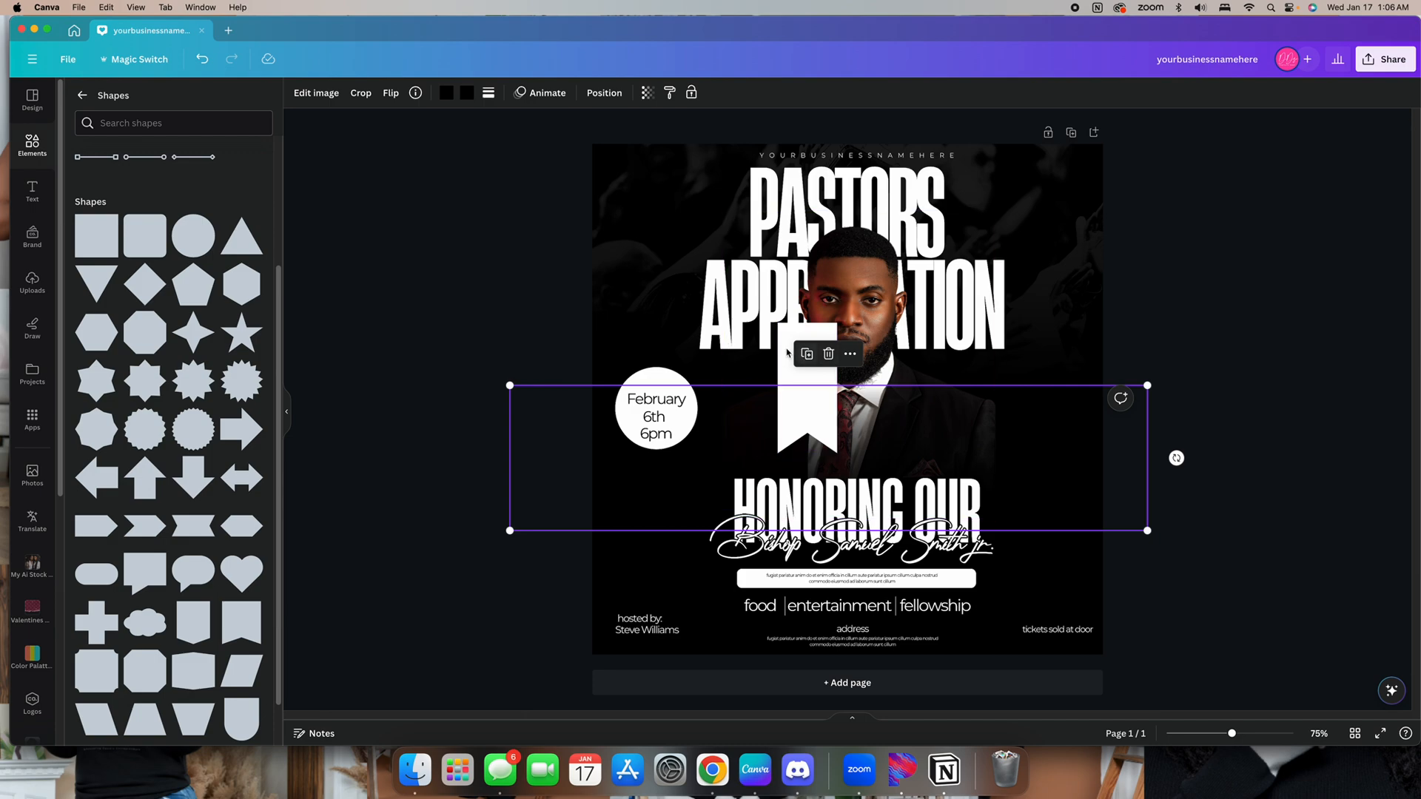
pyautogui.click(772, 357)
pyautogui.click(786, 360)
pyautogui.moveTo(793, 362); pyautogui.dragTo(655, 120)
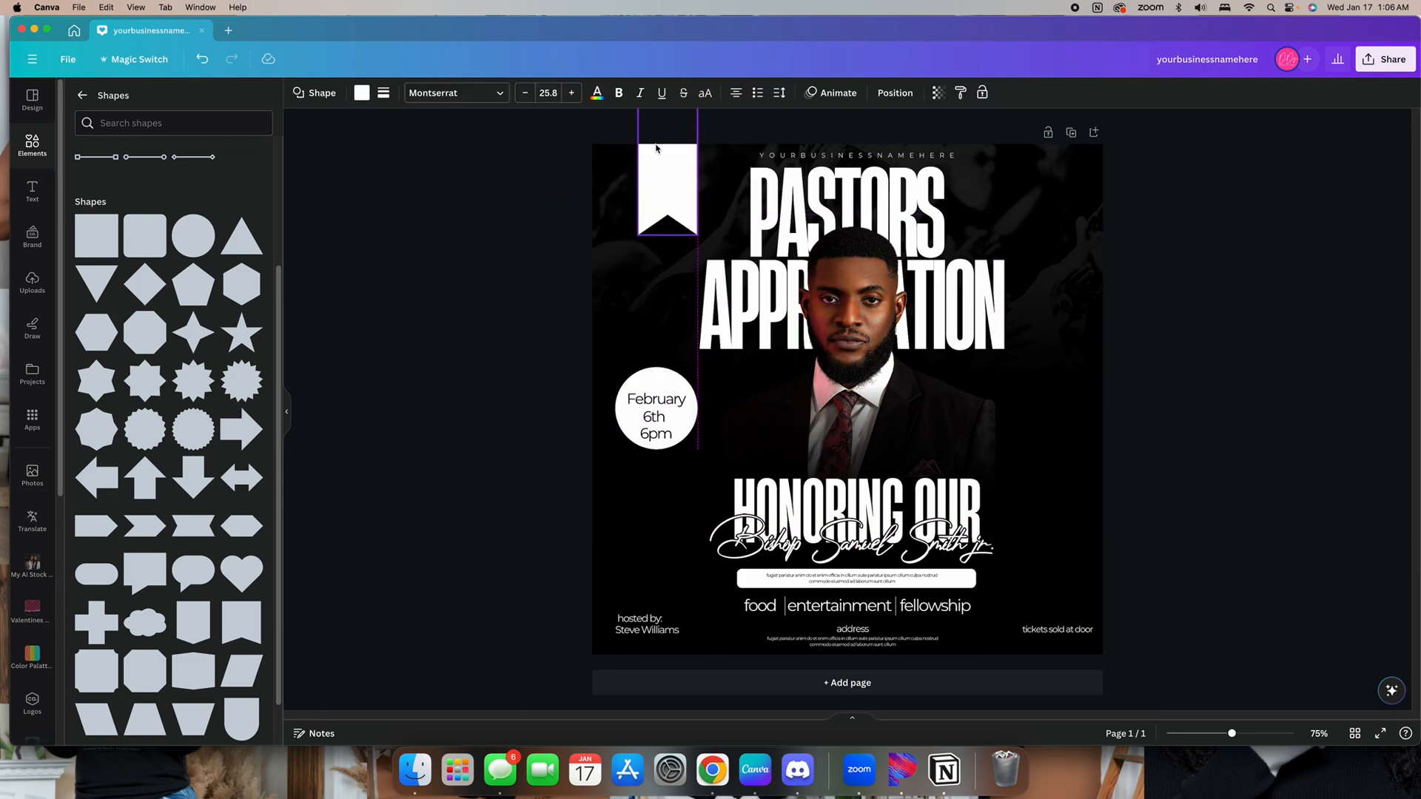
pyautogui.moveTo(697, 210); pyautogui.dragTo(683, 202)
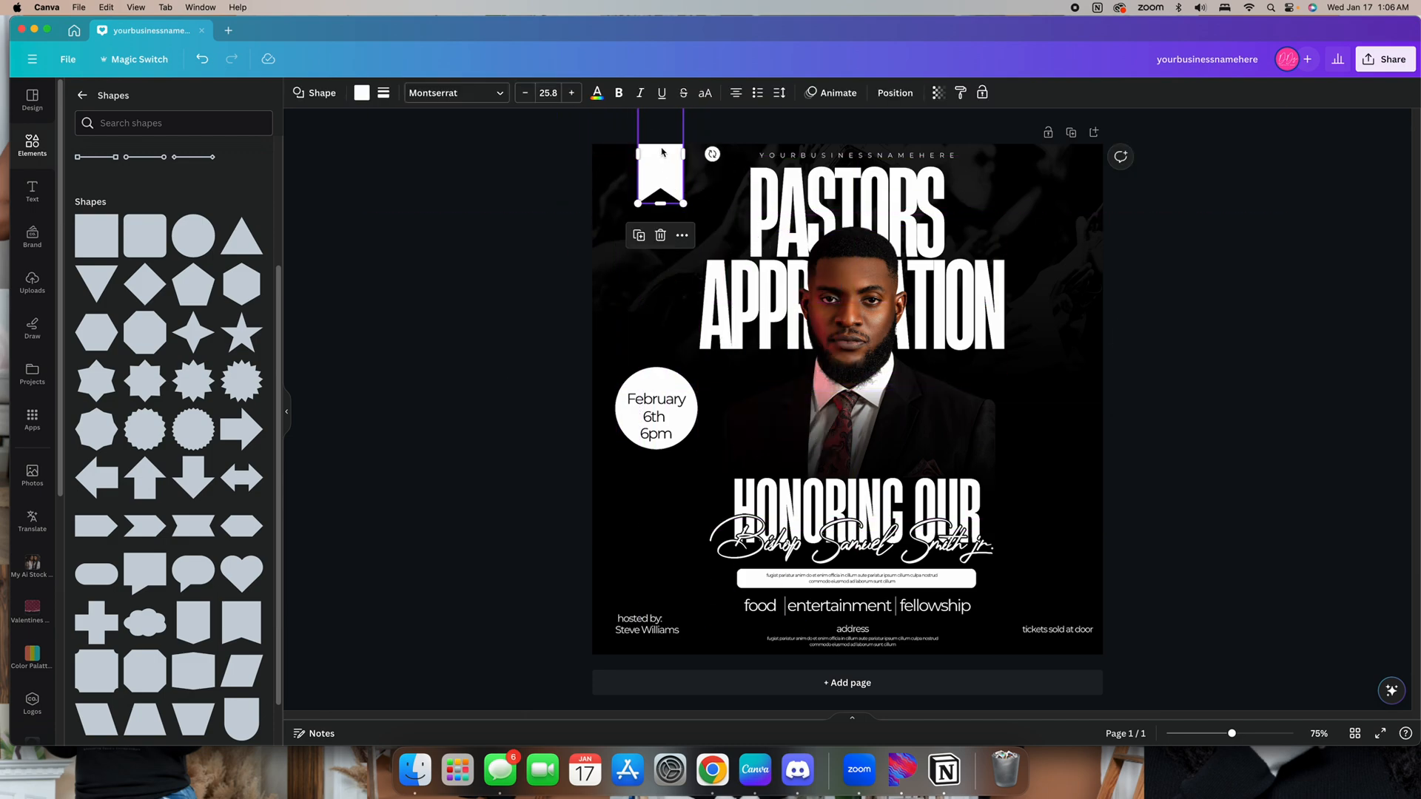
pyautogui.moveTo(662, 154); pyautogui.dragTo(681, 176)
pyautogui.click(684, 176)
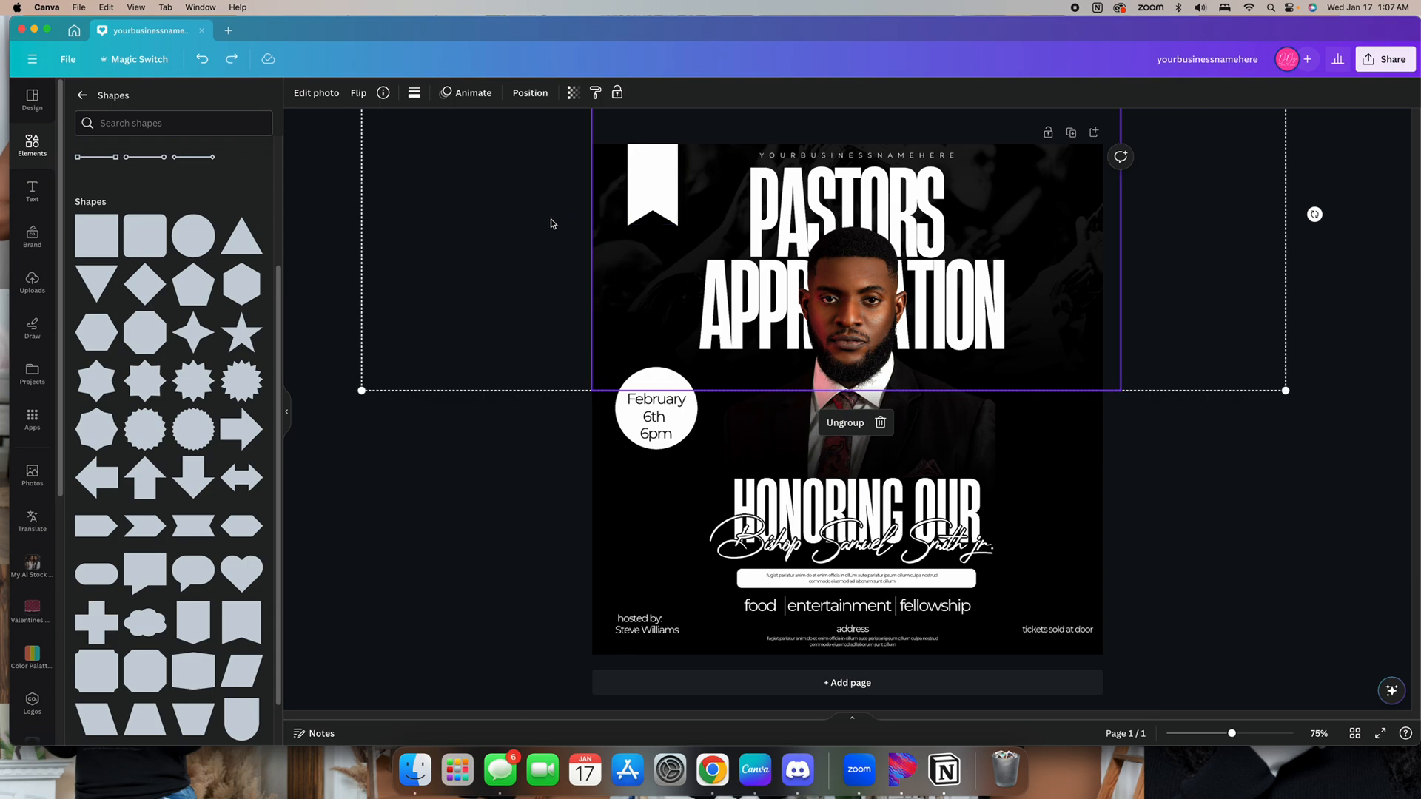
pyautogui.press('super+z')
# Move the date text onto the ribbon banner and delete the white circle
pyautogui.click(661, 400)
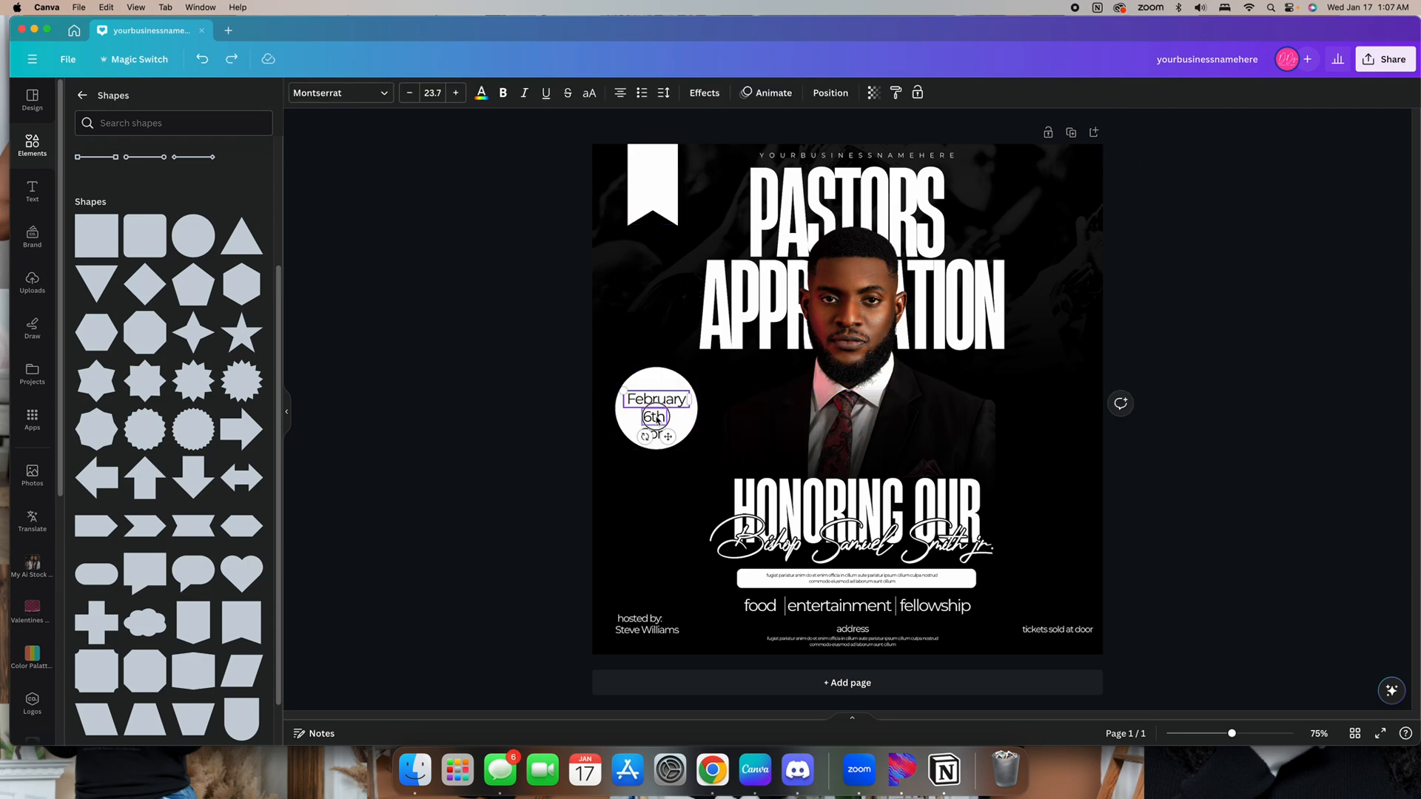
pyautogui.moveTo(664, 416); pyautogui.dragTo(670, 195)
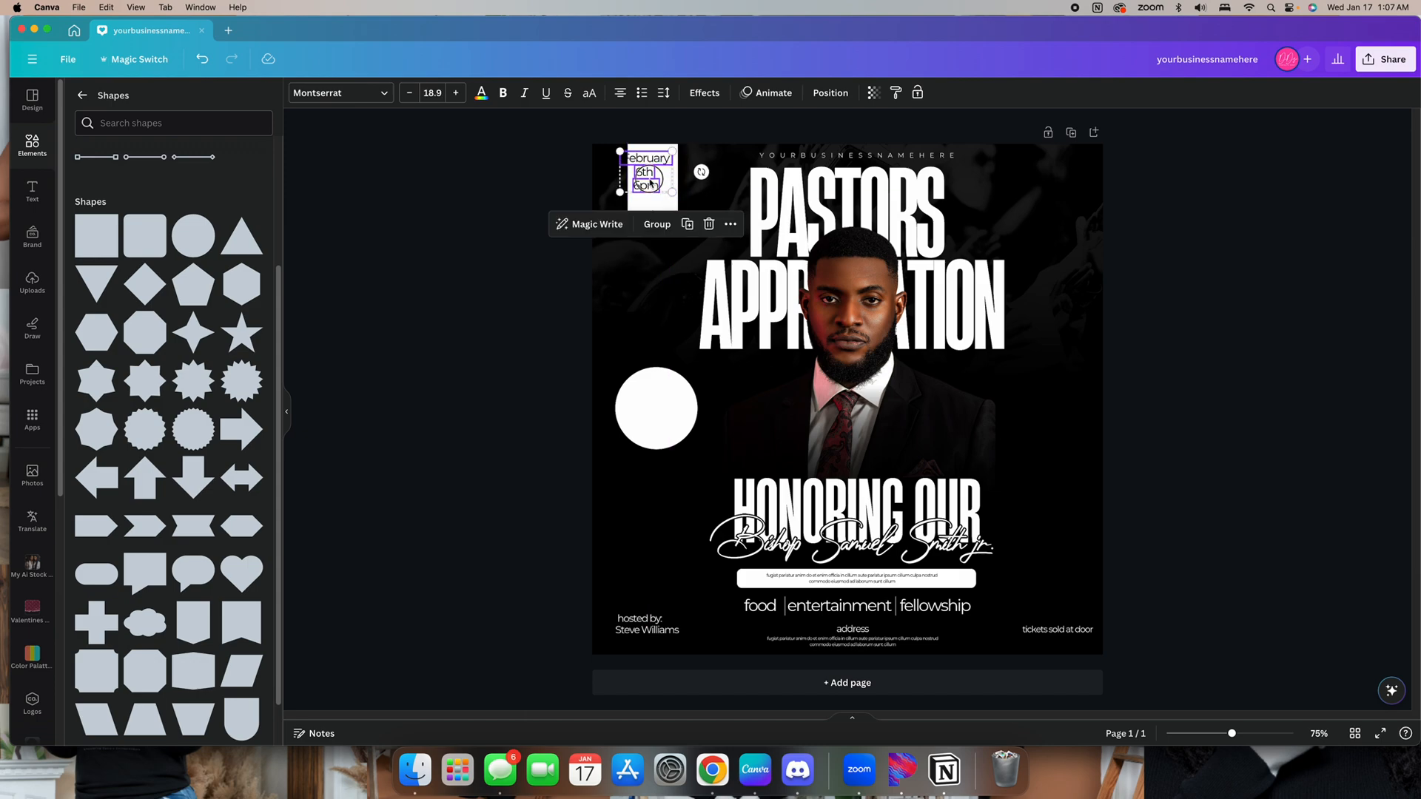
pyautogui.click(667, 411)
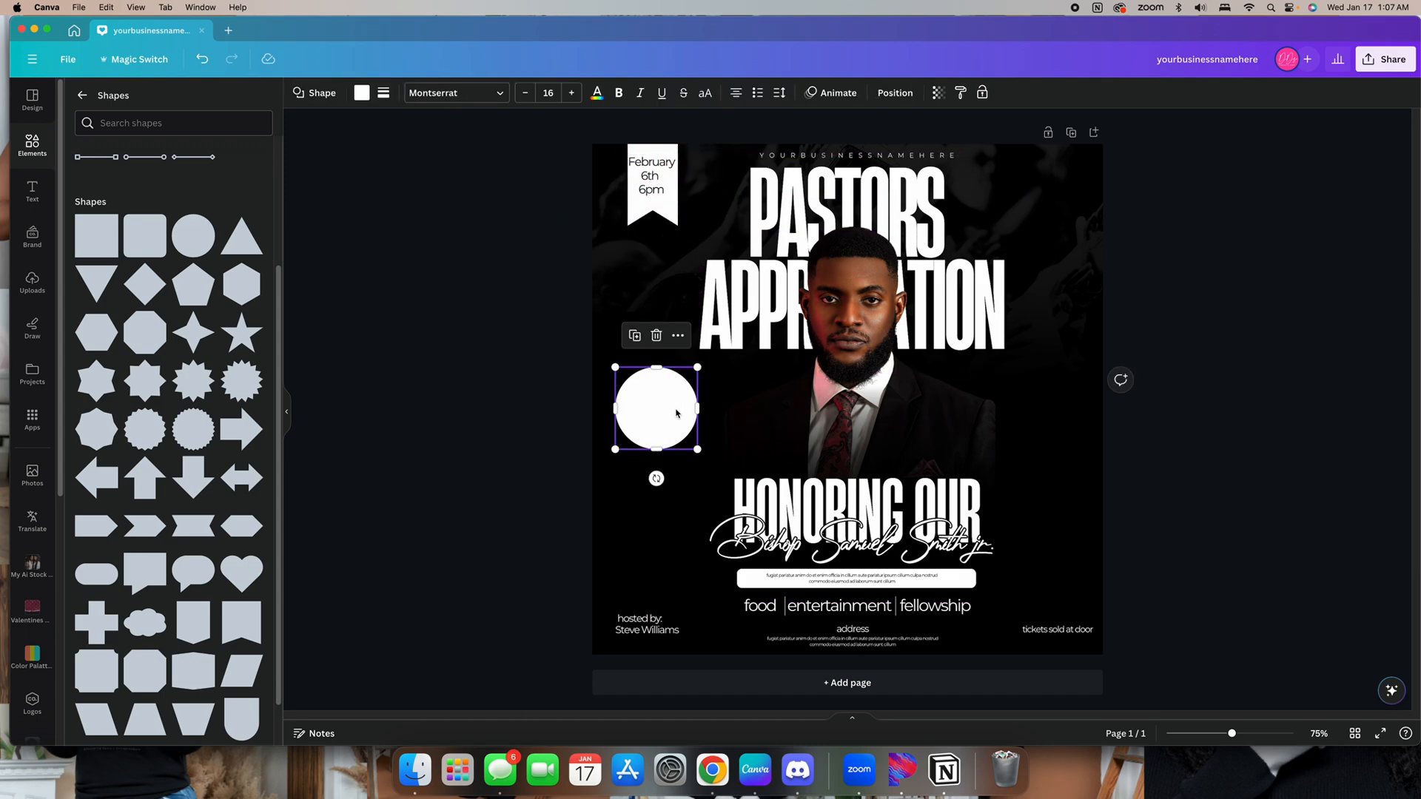
pyautogui.press('Delete')
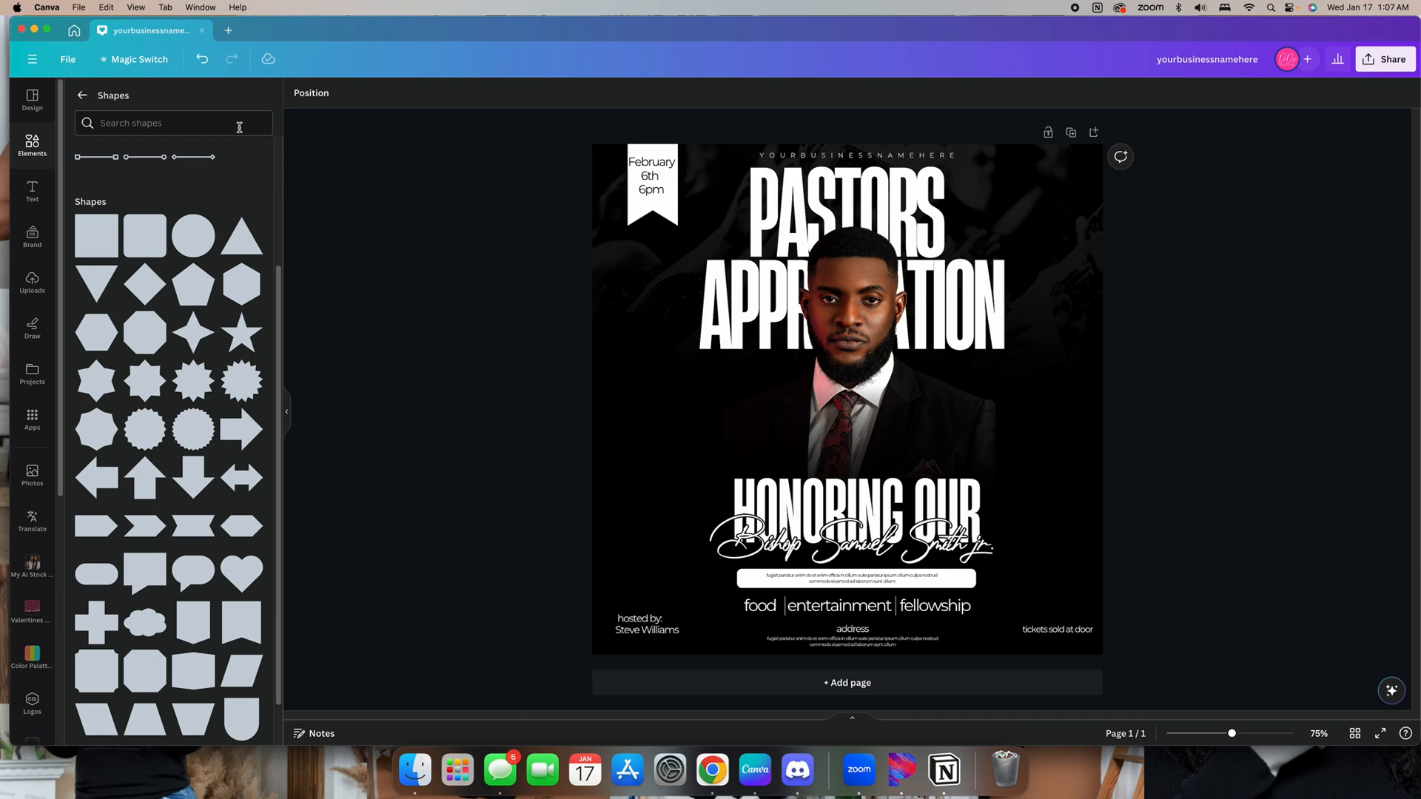
# Add a curved arrow graphic from recently used elements, color it white, and place it beside the portrait
pyautogui.click(34, 142)
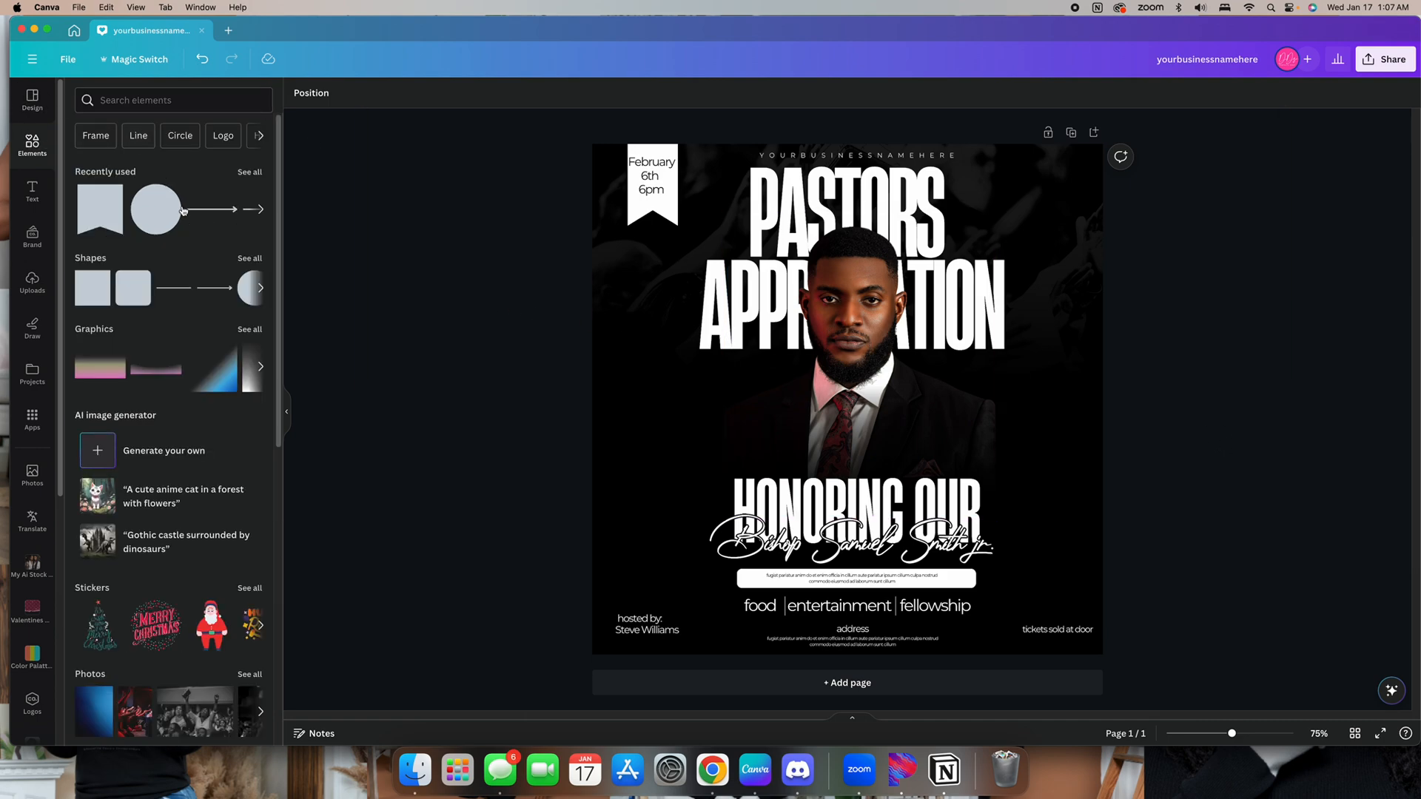
pyautogui.click(249, 173)
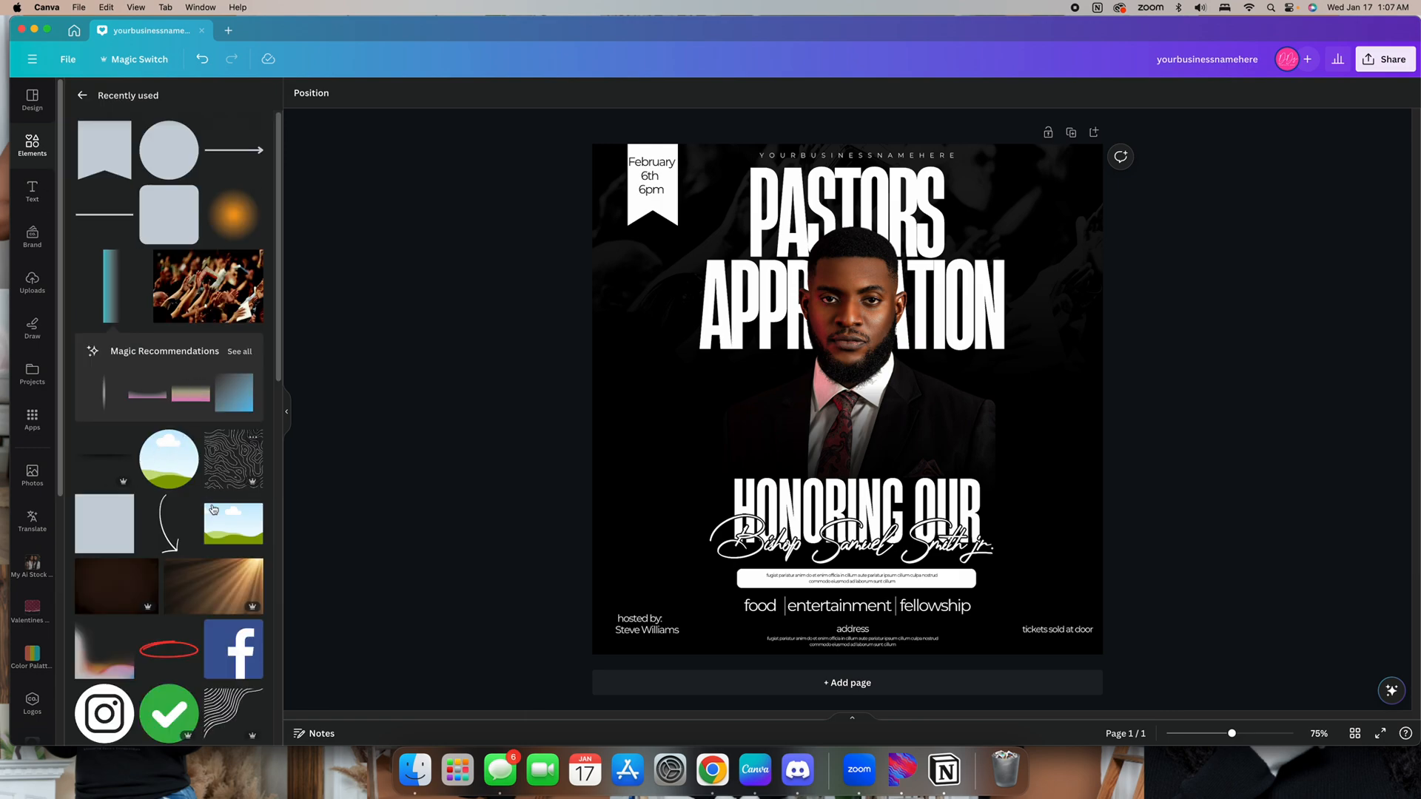
pyautogui.click(175, 531)
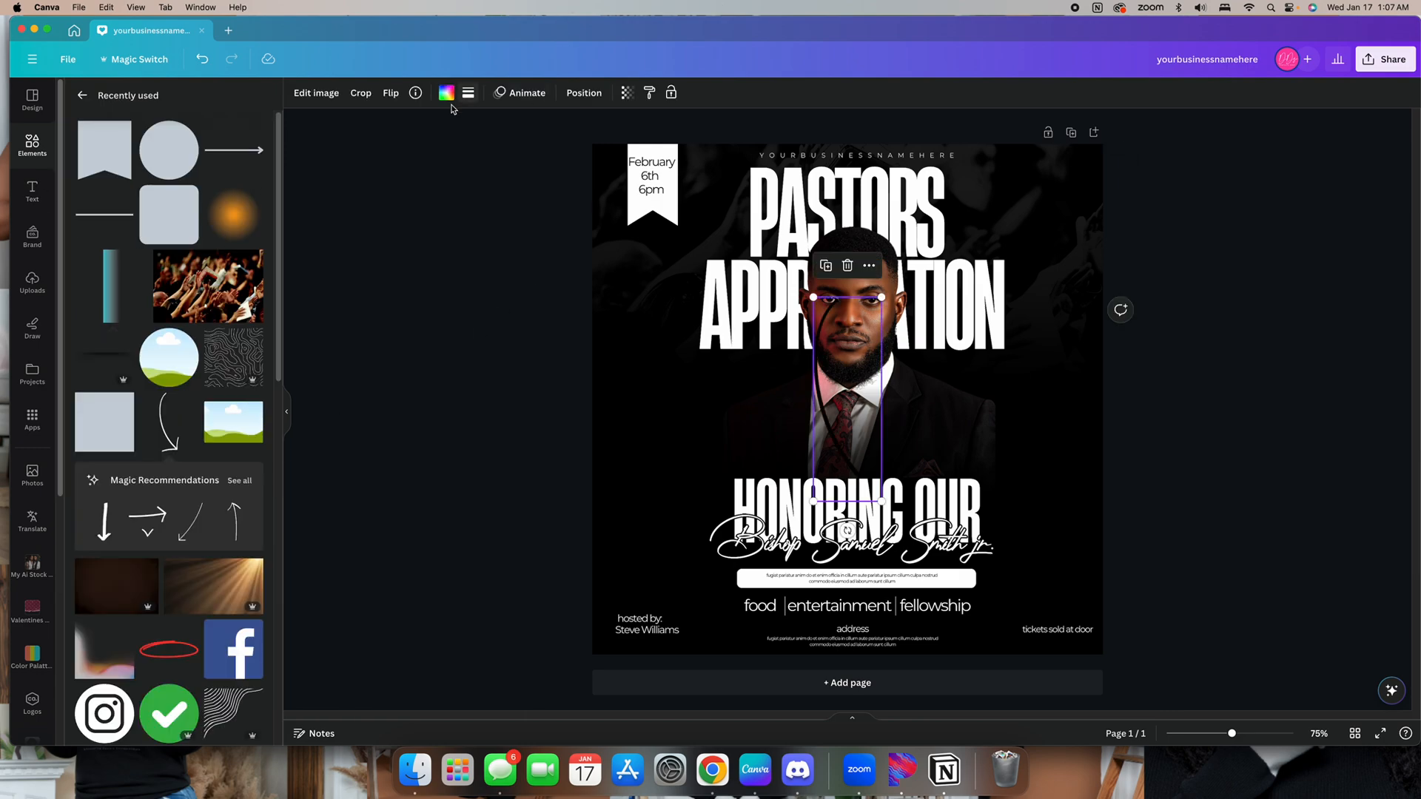
pyautogui.click(446, 93)
pyautogui.click(147, 169)
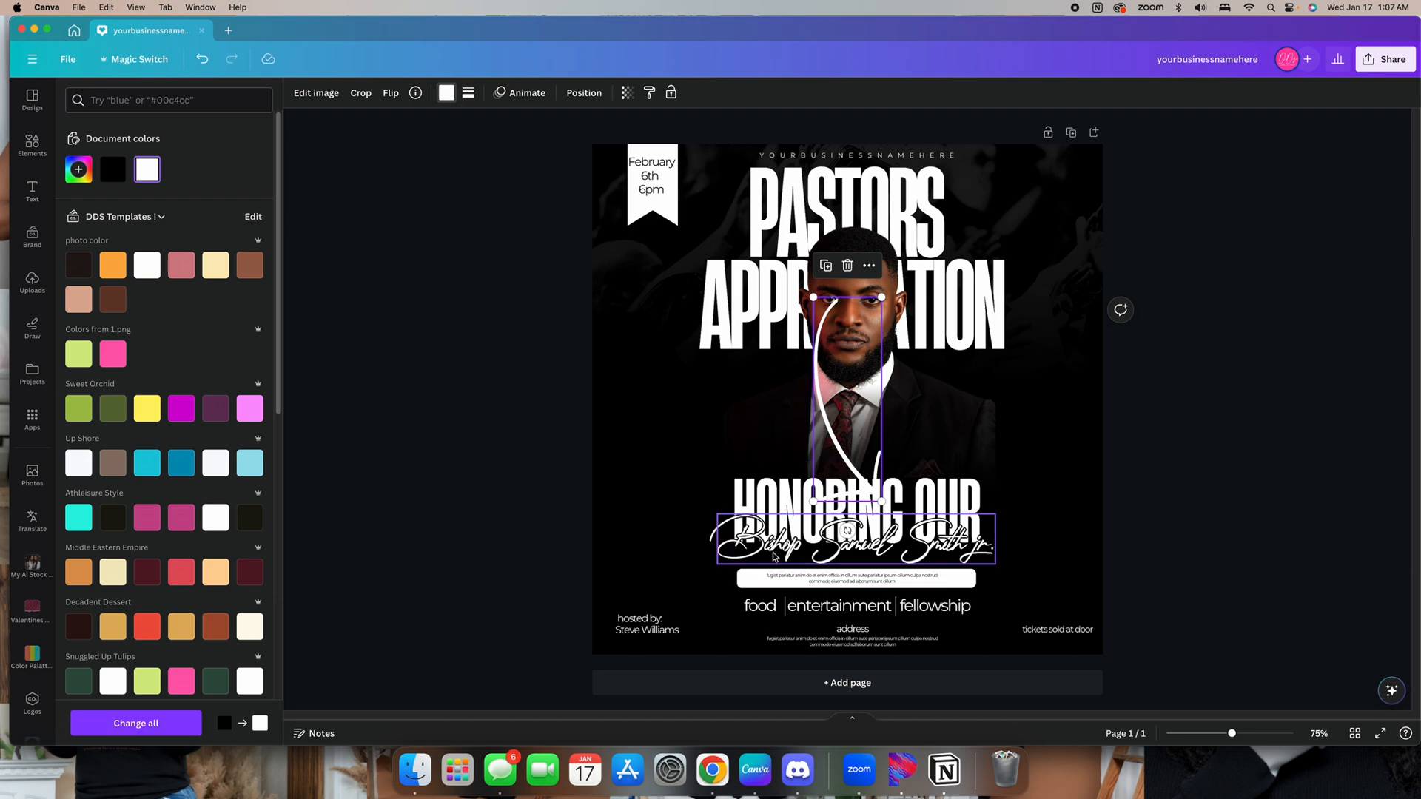
pyautogui.moveTo(883, 504); pyautogui.dragTo(762, 427)
pyautogui.moveTo(768, 486); pyautogui.dragTo(776, 486)
pyautogui.click(452, 447)
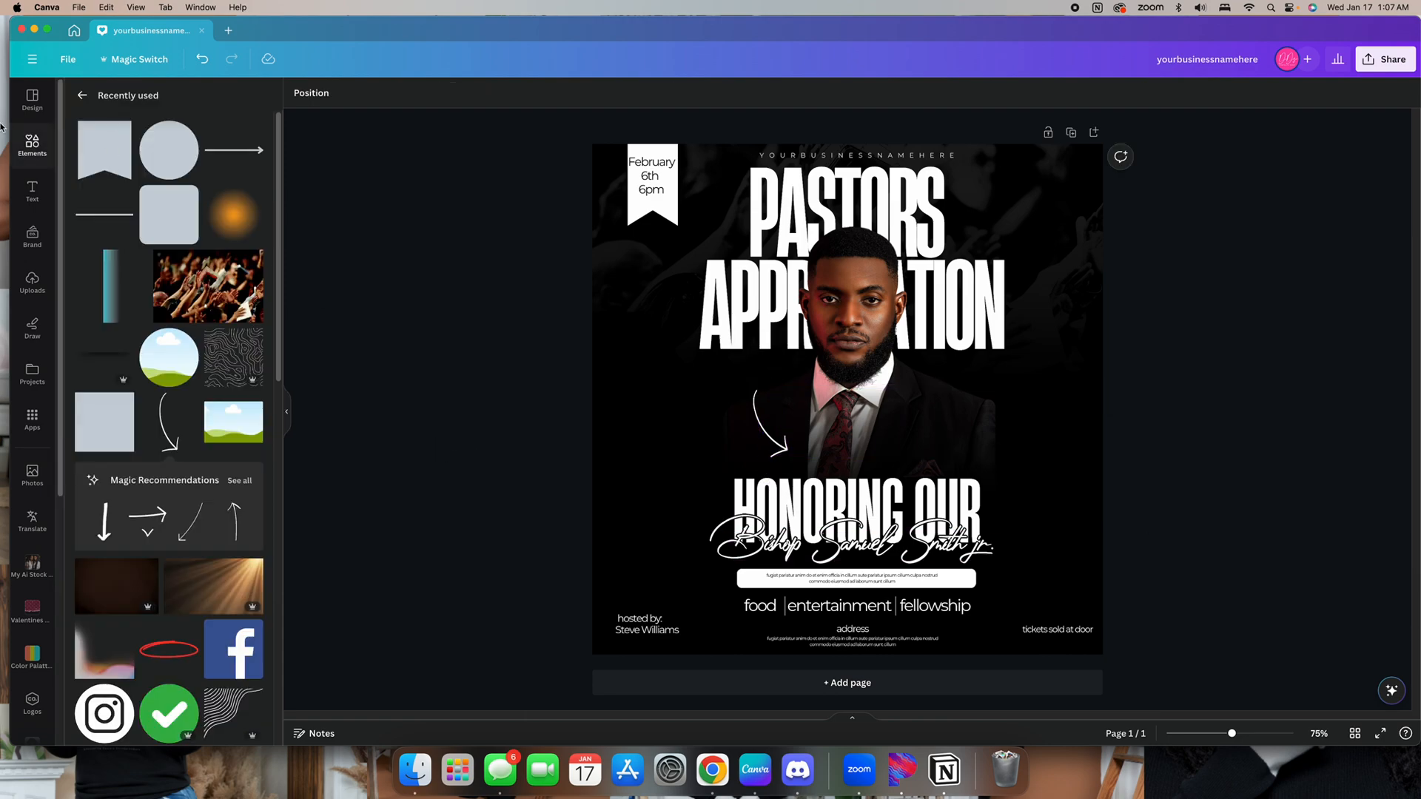
# Search the element graphics for circle
pyautogui.click(22, 151)
pyautogui.click(190, 99)
pyautogui.write('circl')
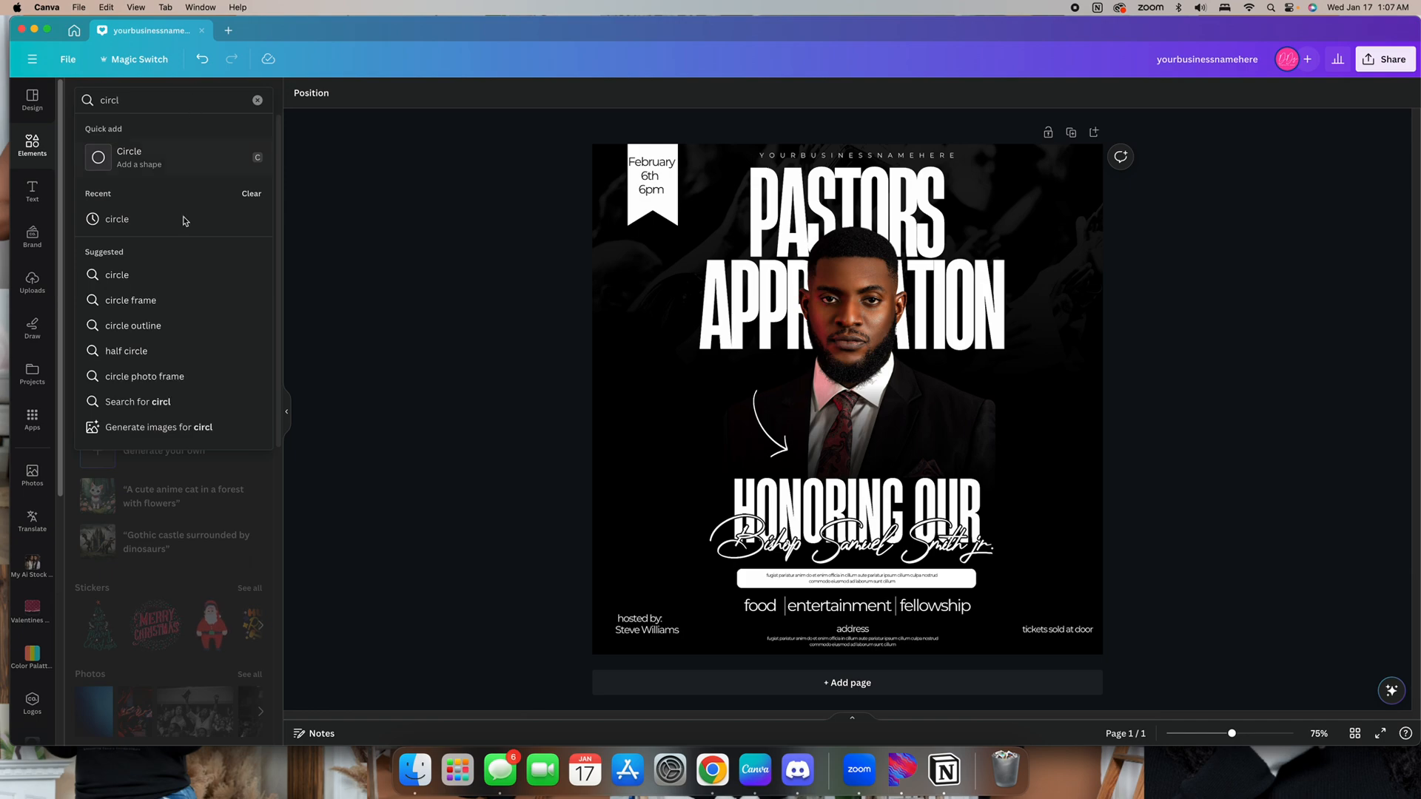
pyautogui.click(165, 273)
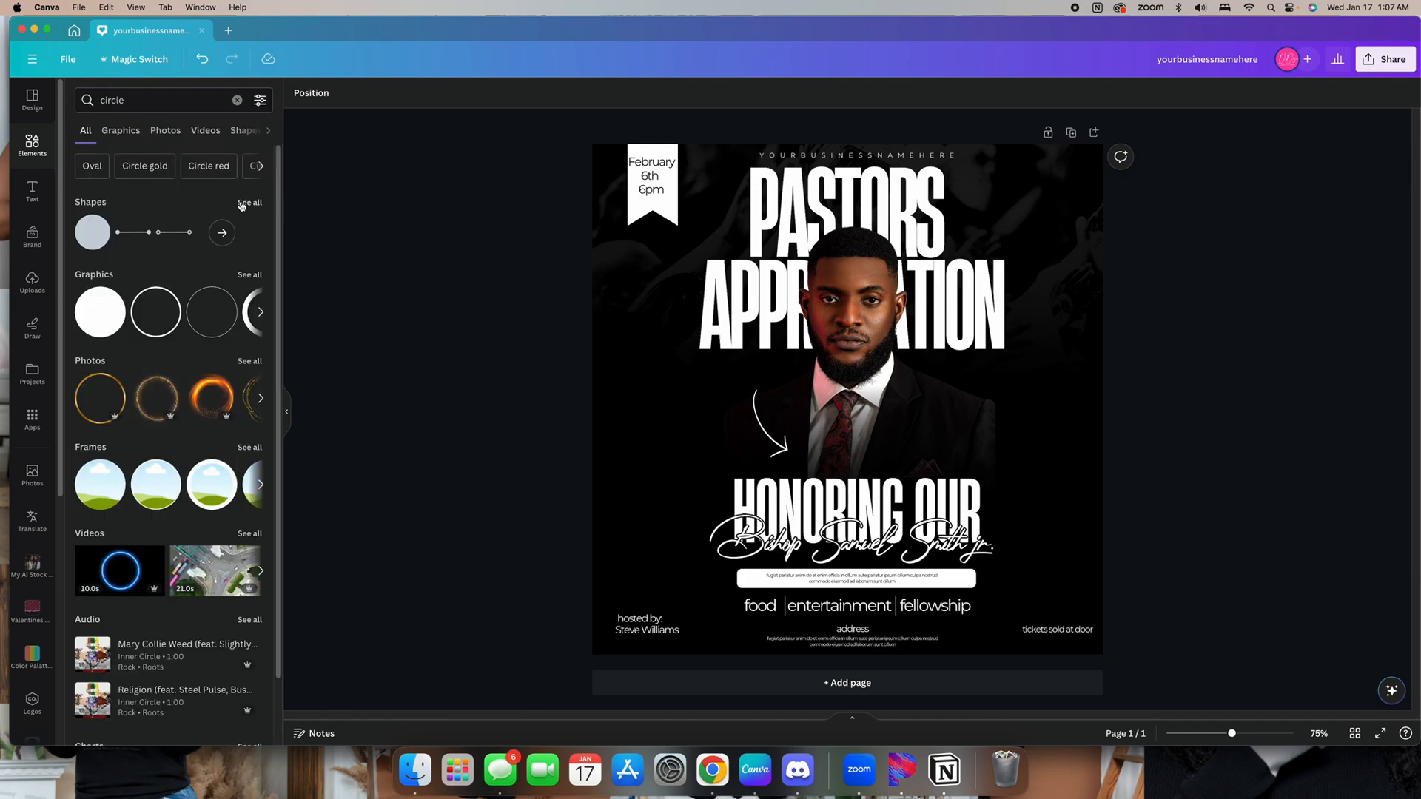
pyautogui.click(249, 274)
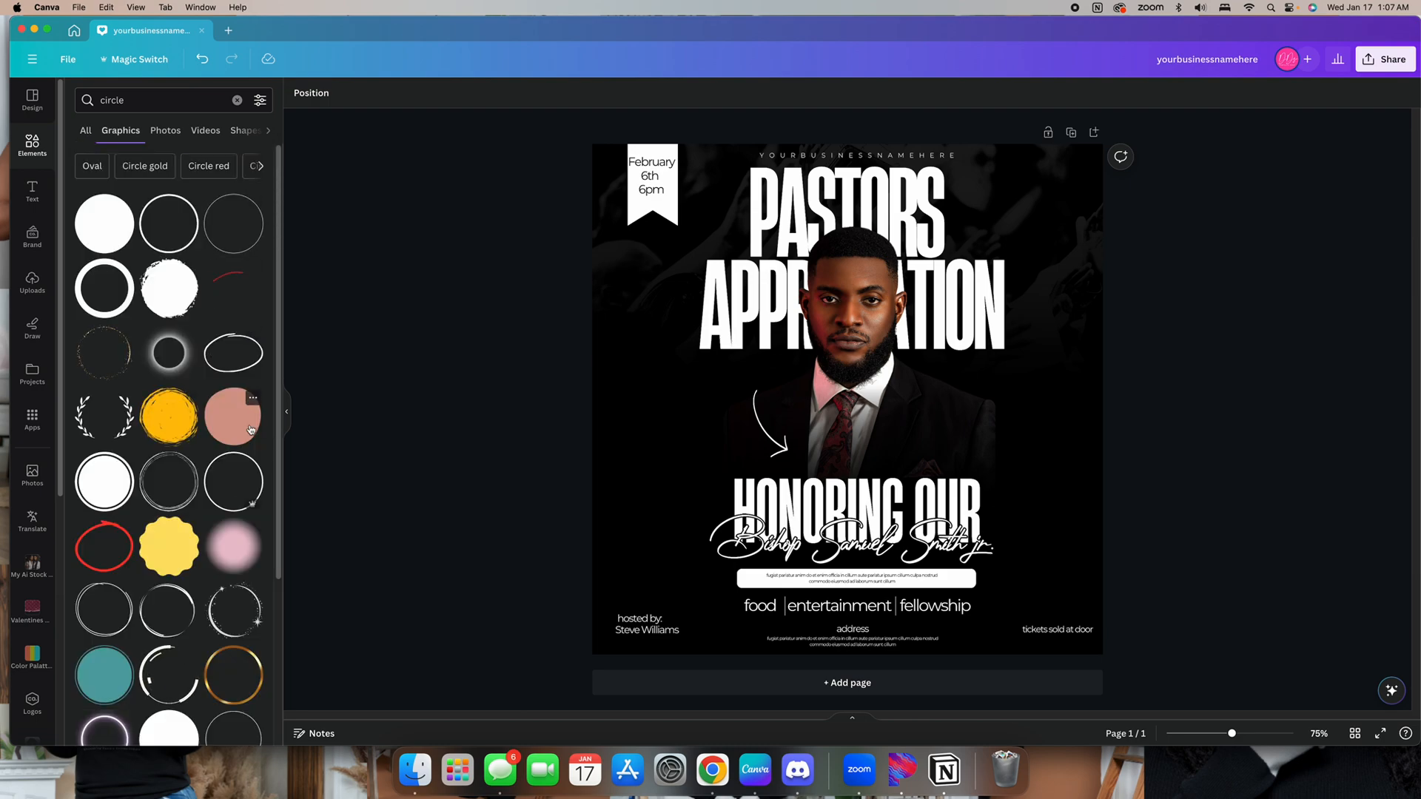
pyautogui.scroll(-6, 250, 526)
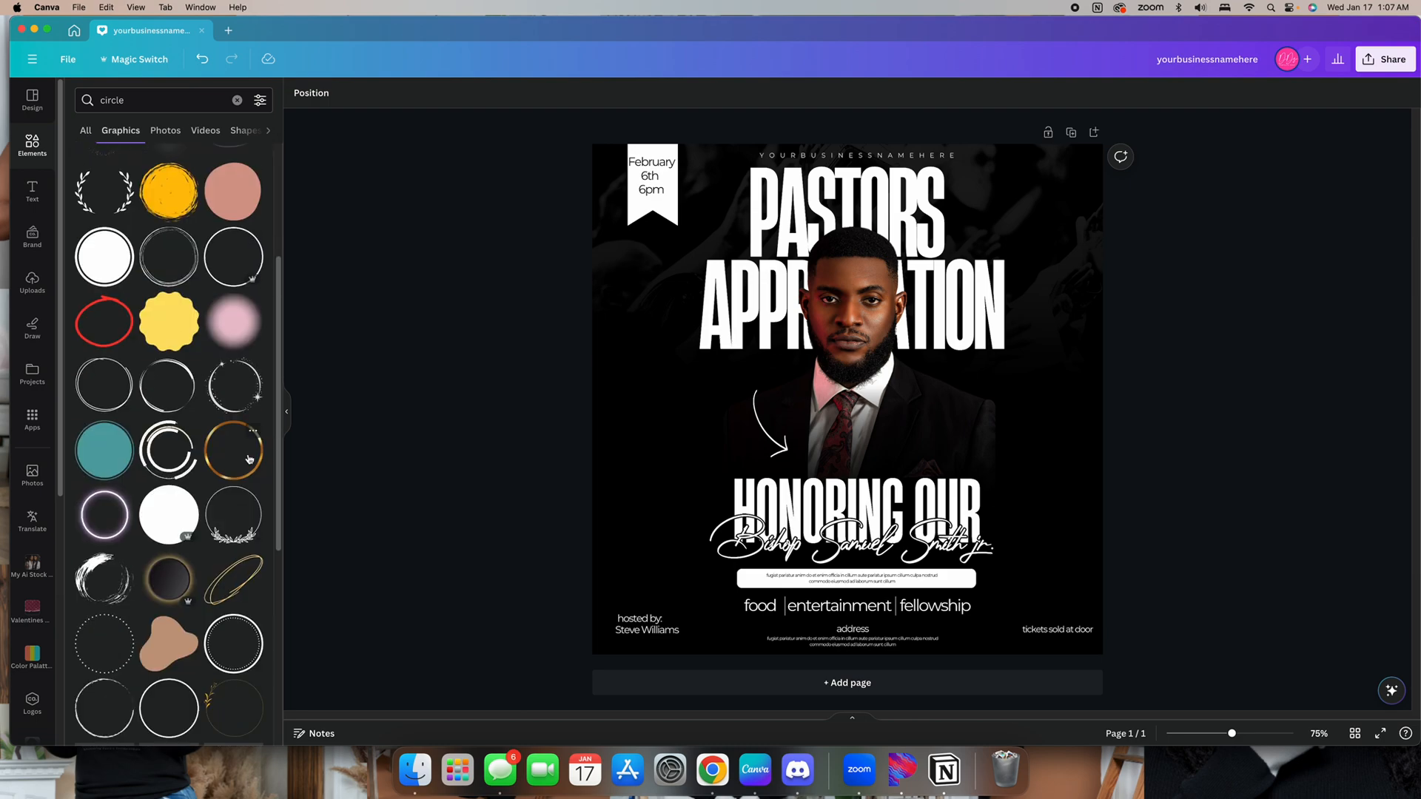
pyautogui.scroll(-2, 249, 460)
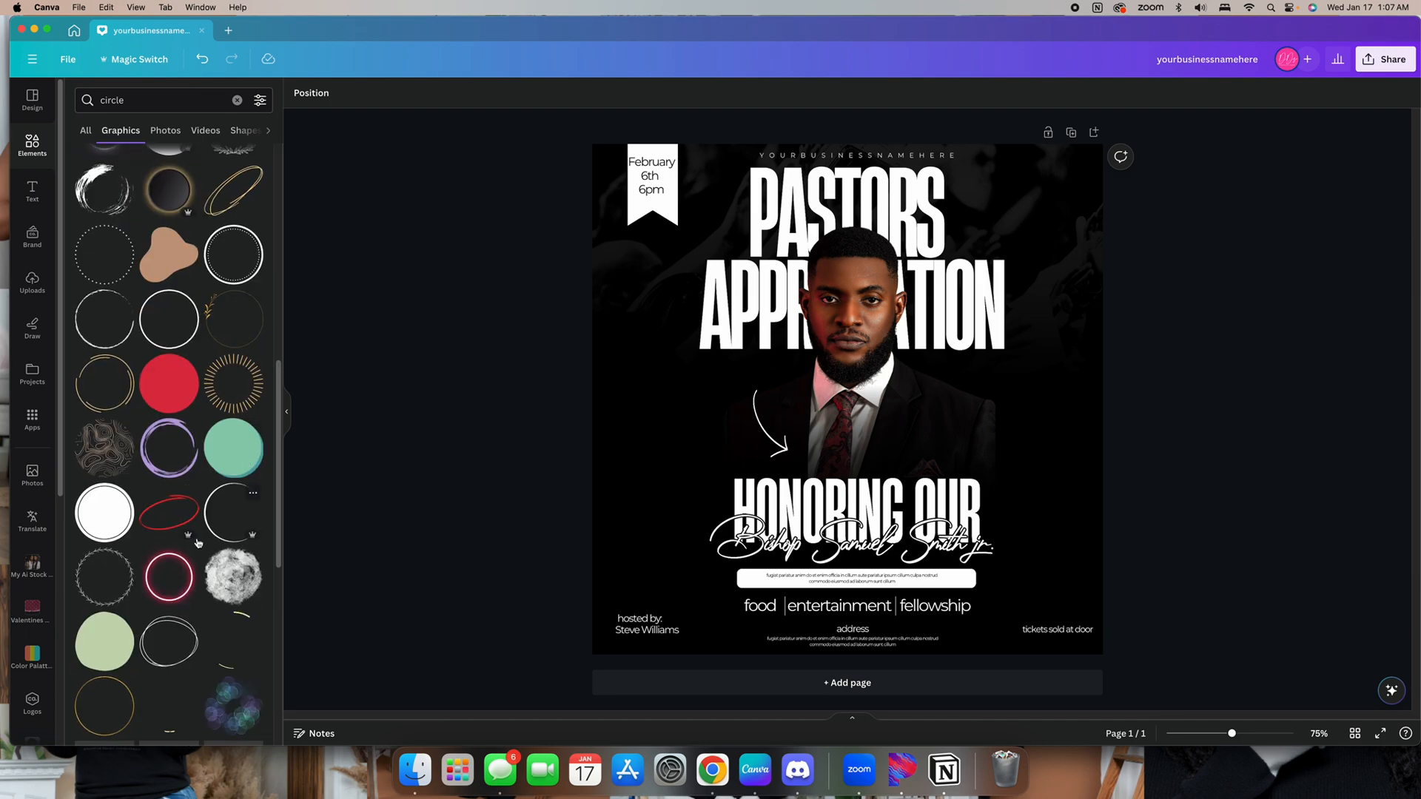
pyautogui.click(168, 513)
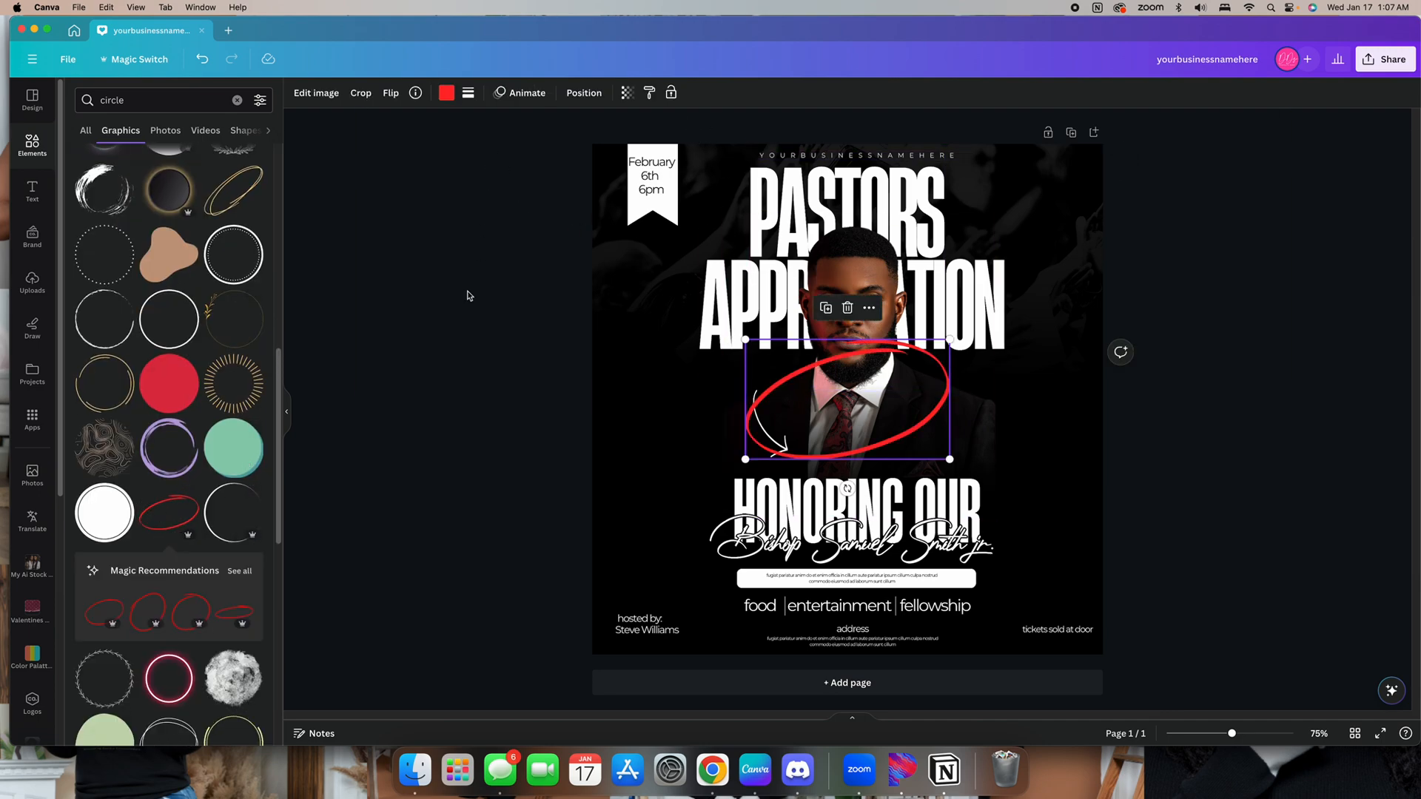
pyautogui.press('Delete')
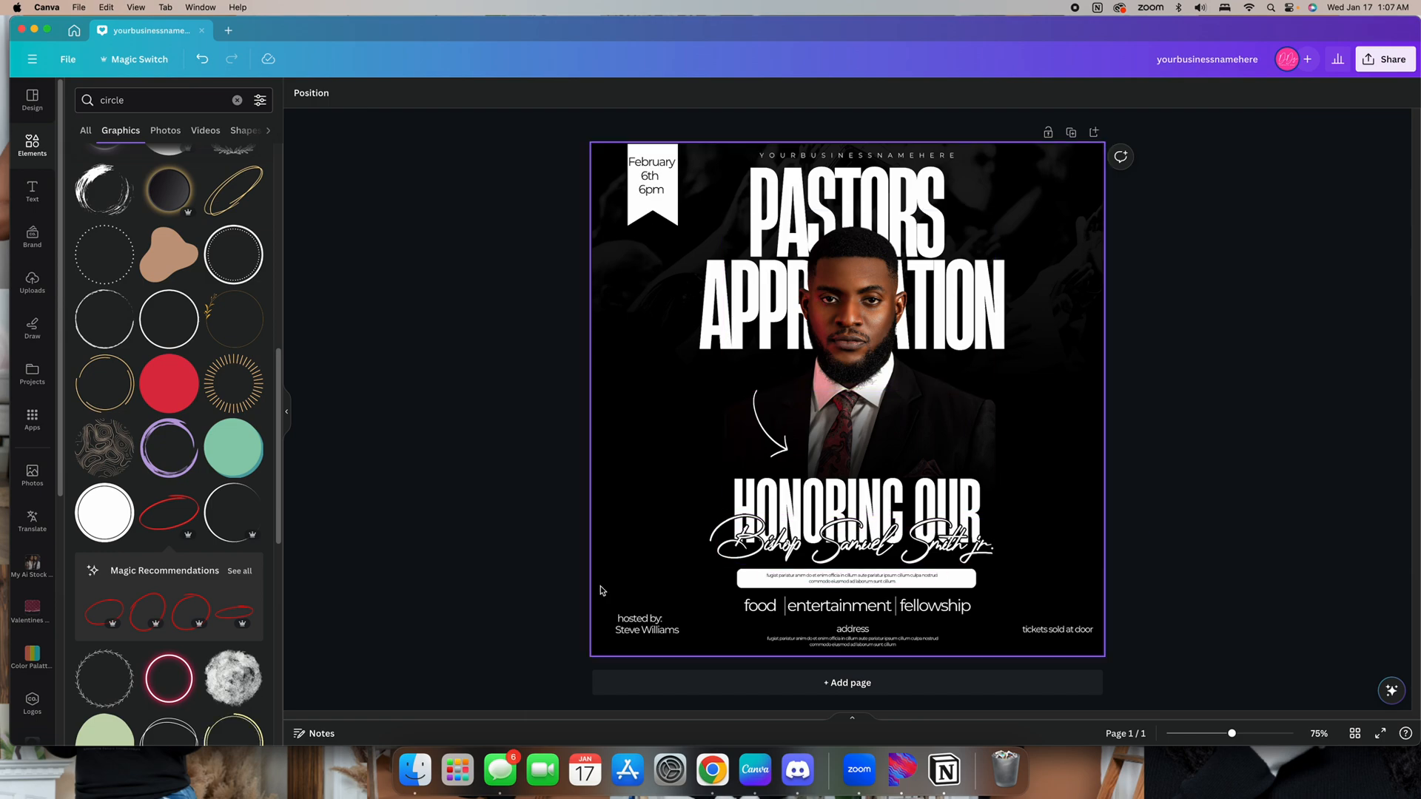
# Add a hand-drawn oval graphic, recolor it white, and shrink it above the arrow
pyautogui.click(219, 617)
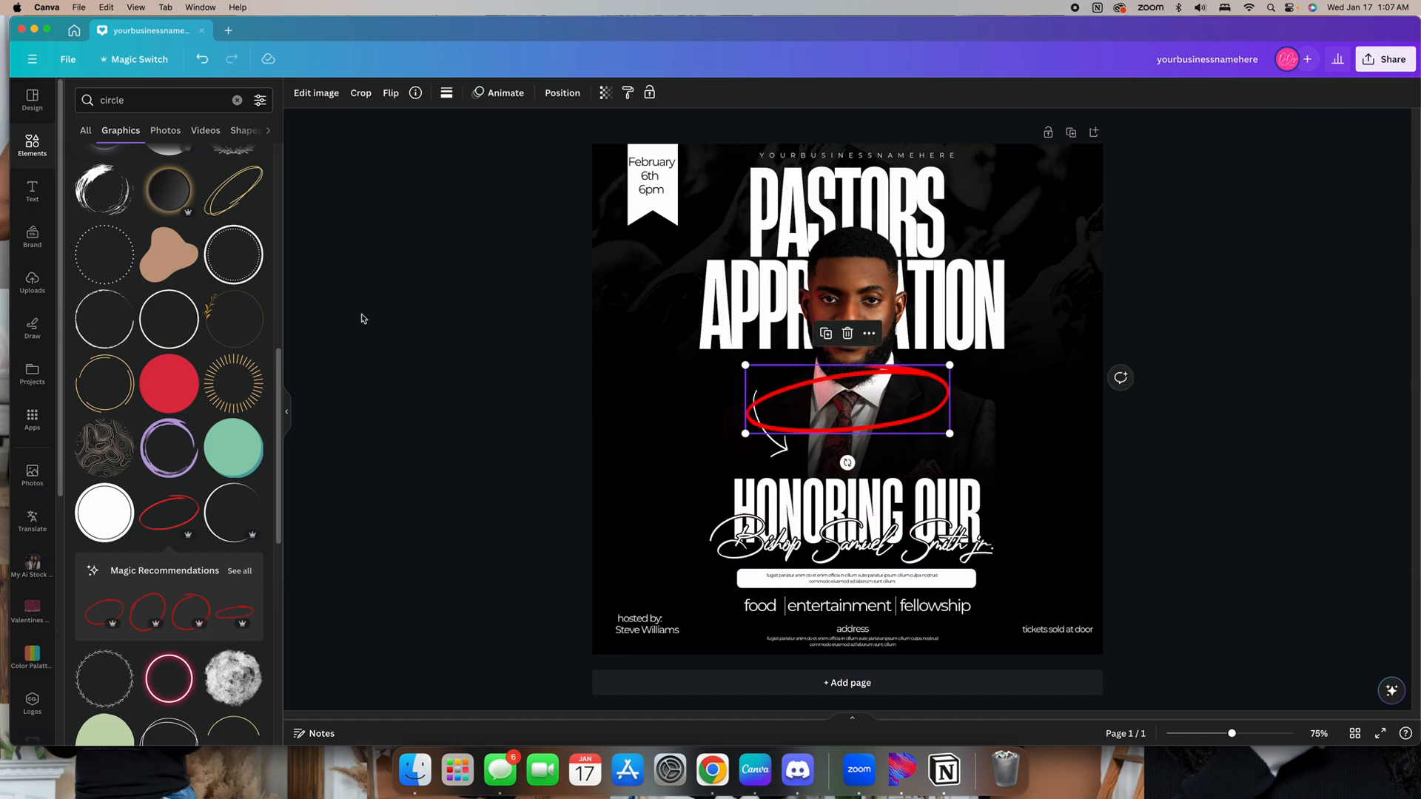
pyautogui.click(446, 92)
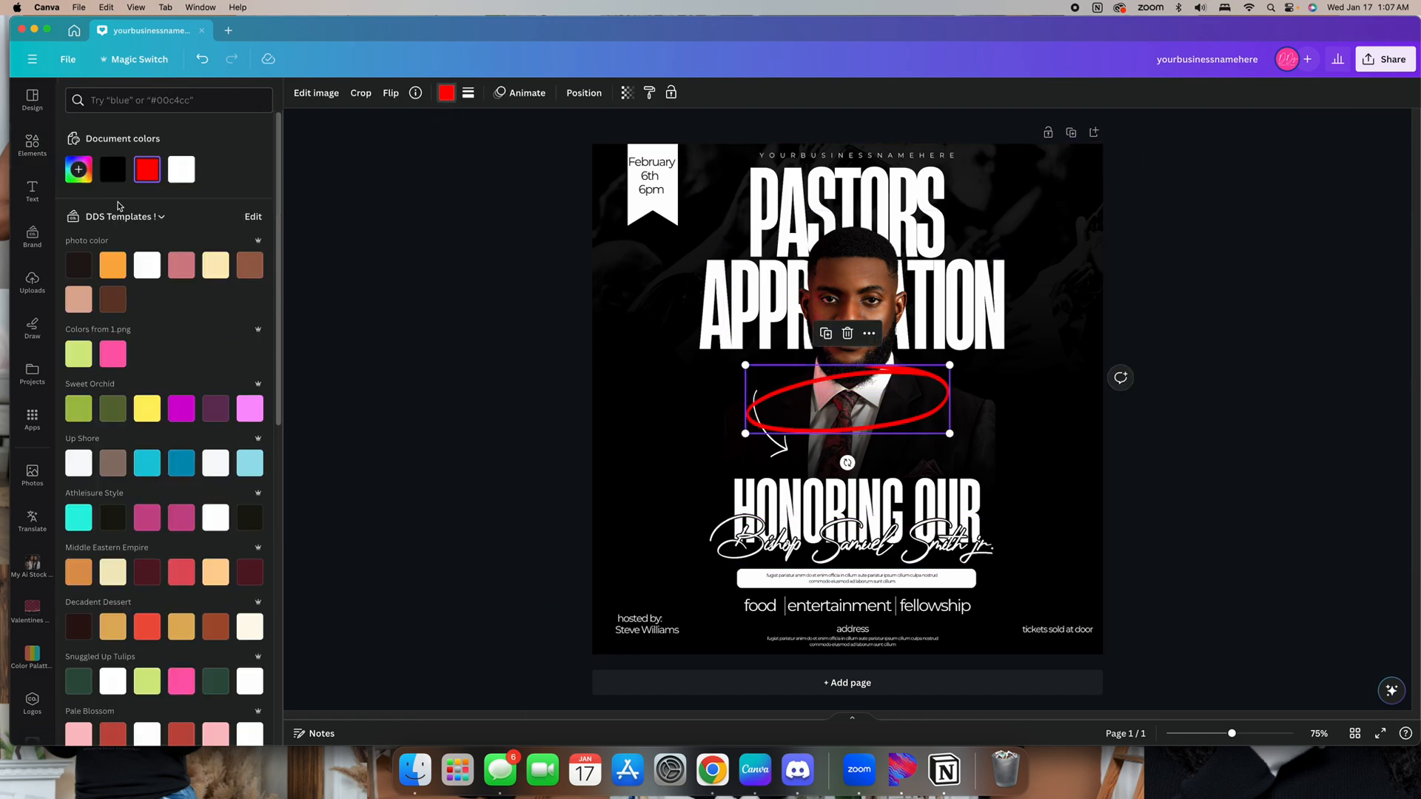
pyautogui.click(181, 169)
pyautogui.moveTo(949, 433); pyautogui.dragTo(775, 415)
pyautogui.click(1158, 419)
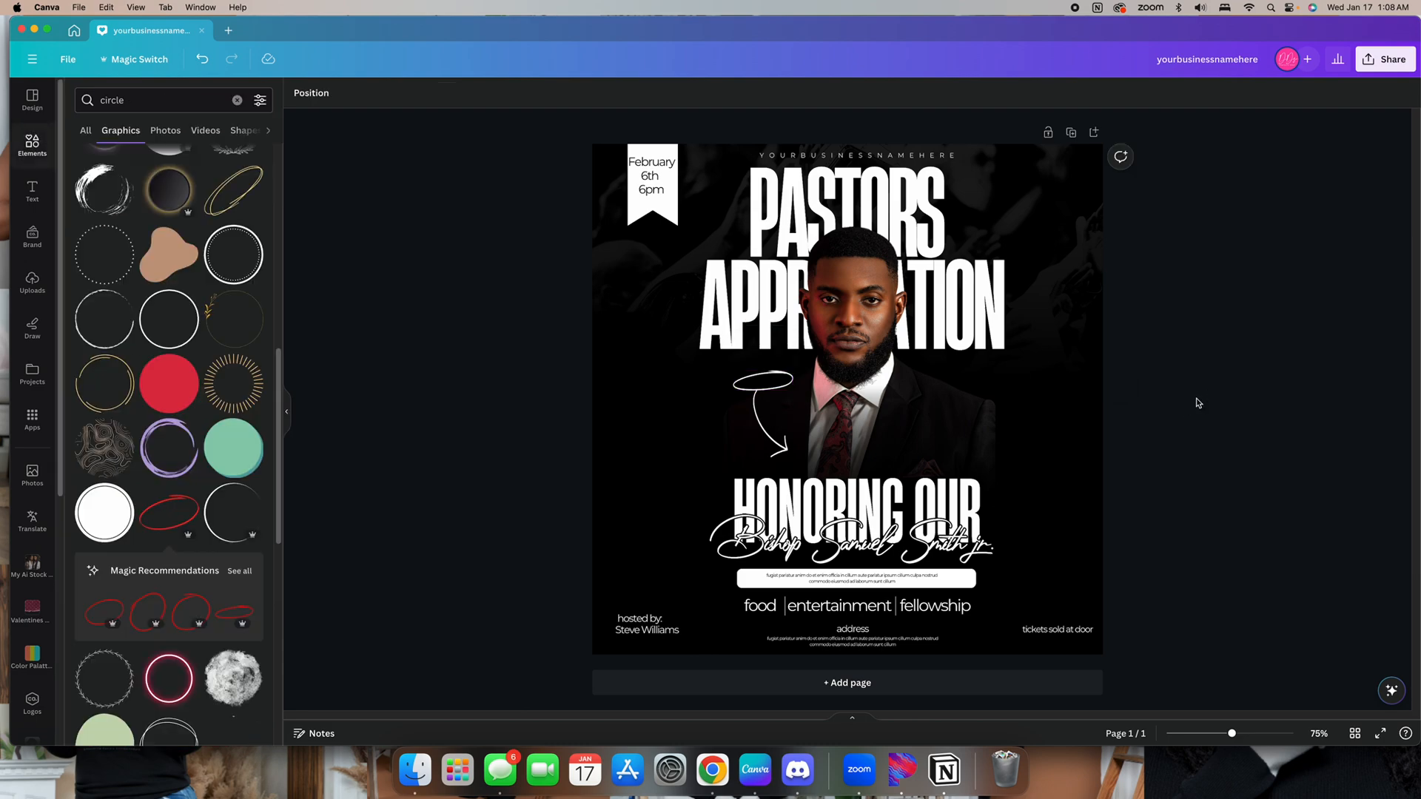
# Duplicate the script pastor name and move the copy up across the portrait
pyautogui.click(832, 556)
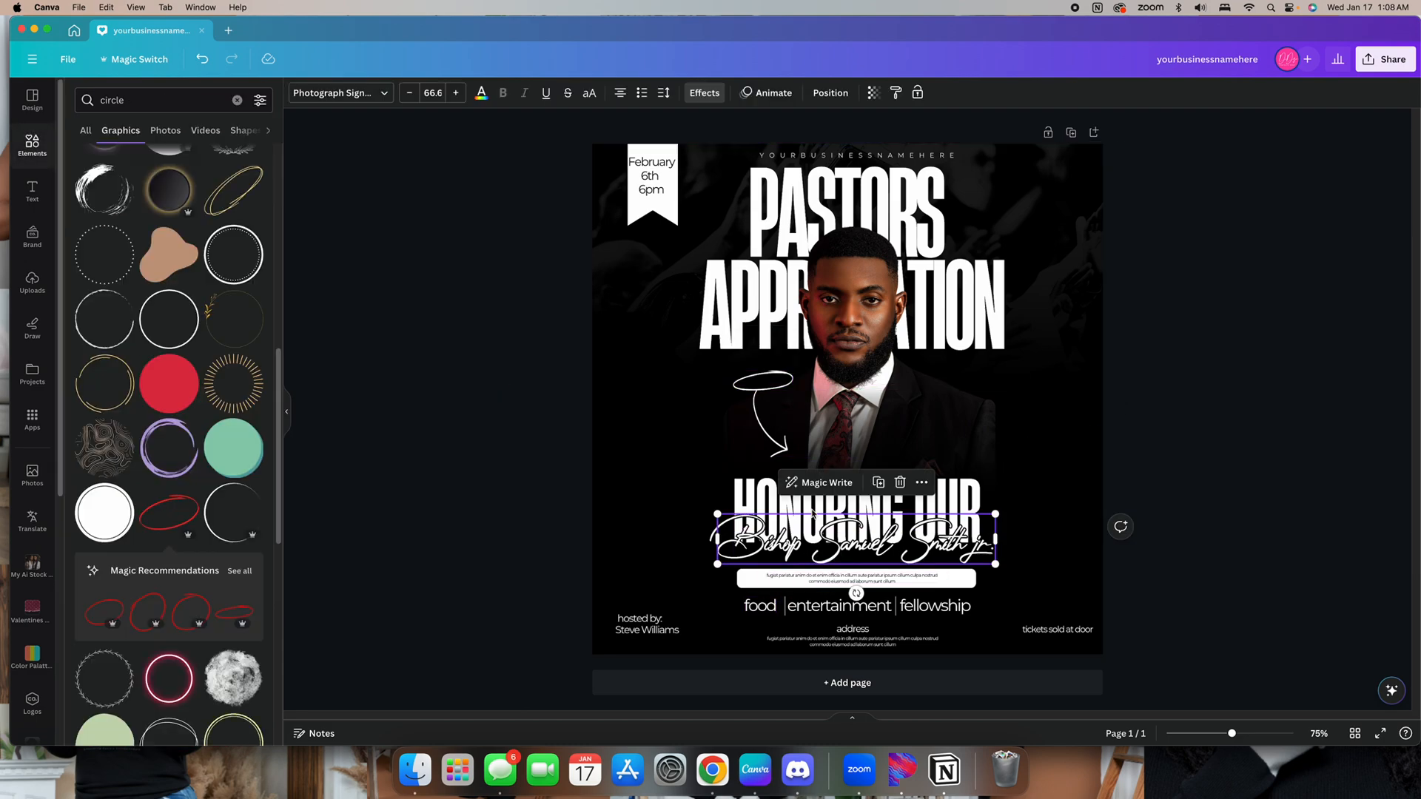
pyautogui.click(886, 490)
pyautogui.moveTo(858, 548); pyautogui.dragTo(818, 310)
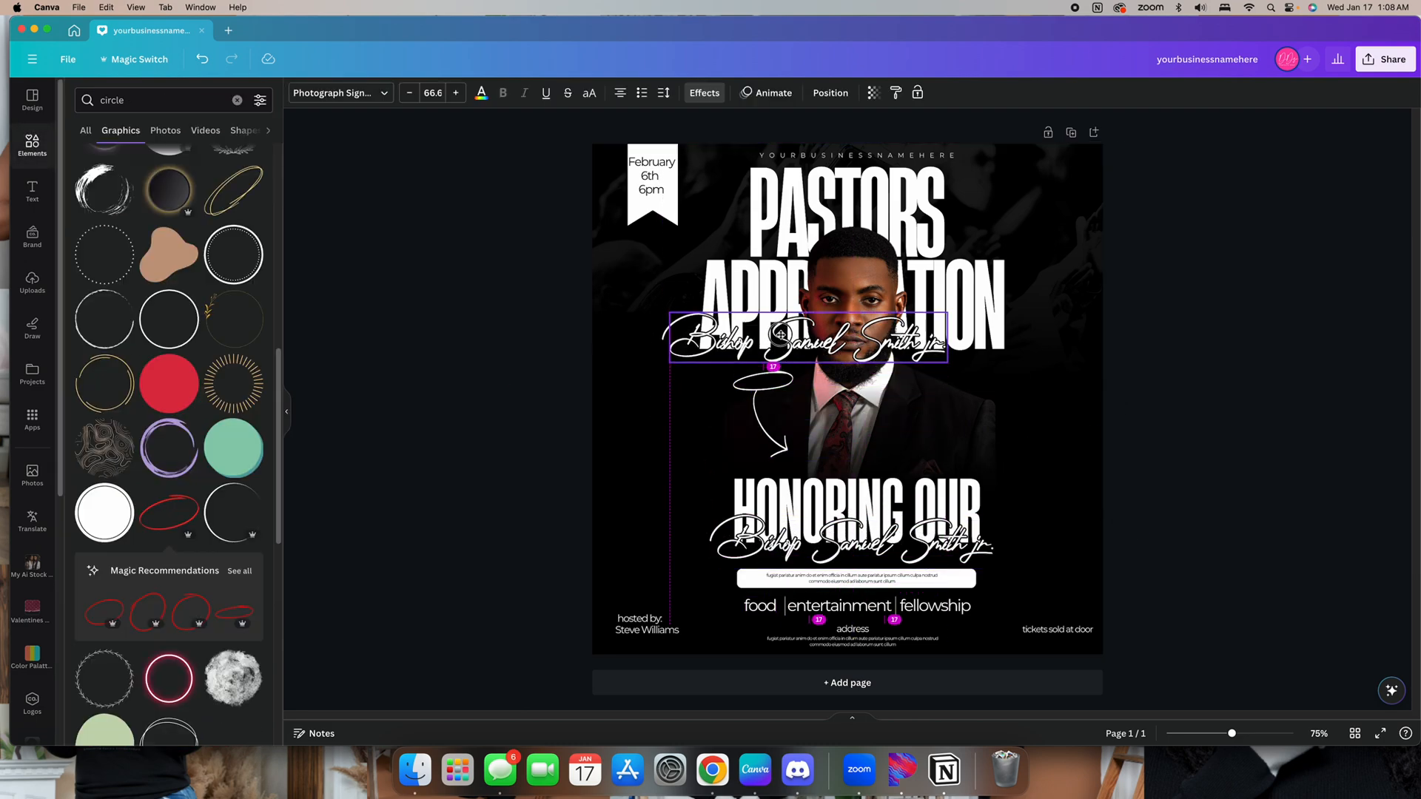
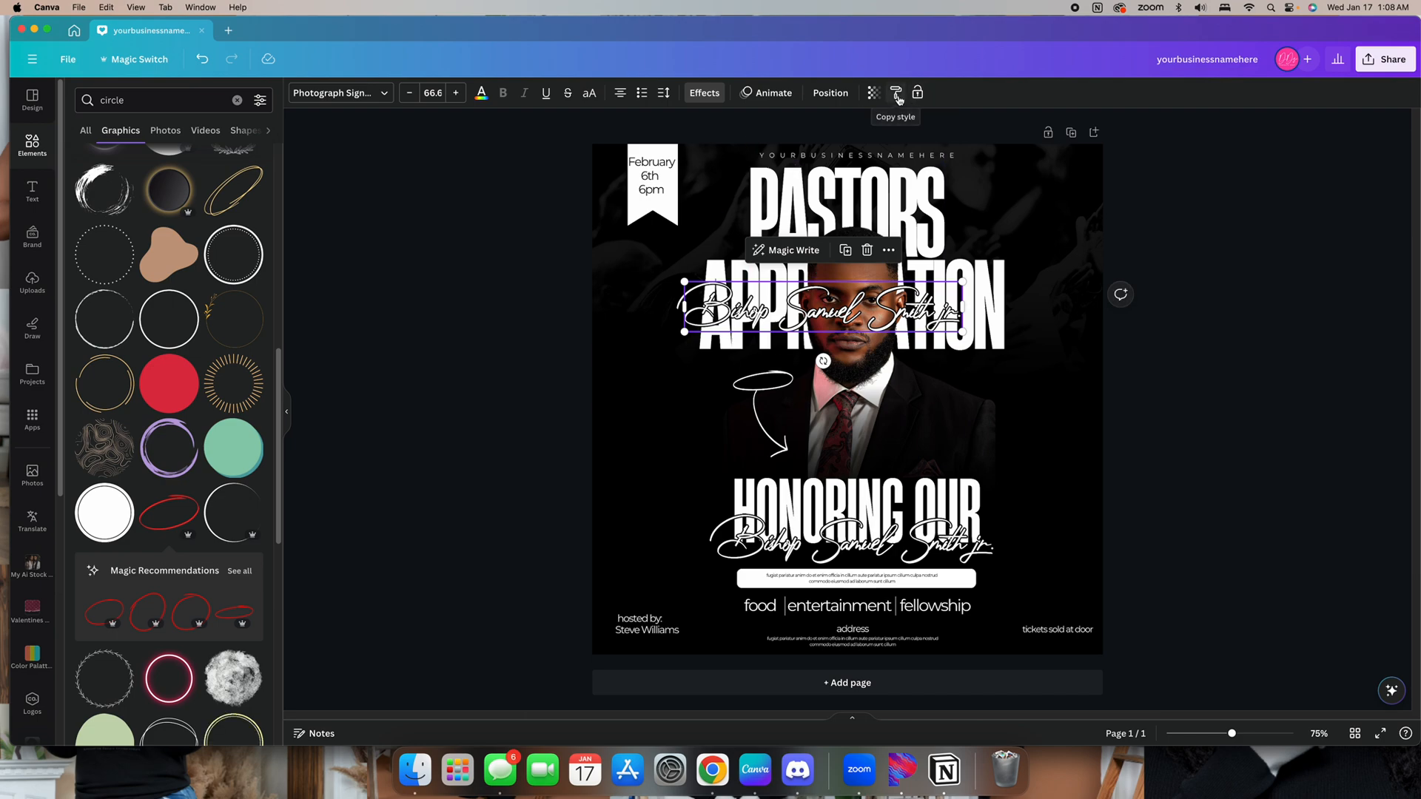
# Copy the address text's style onto the duplicated pastor name and move it inside the hand-drawn oval above the arrow
pyautogui.click(844, 631)
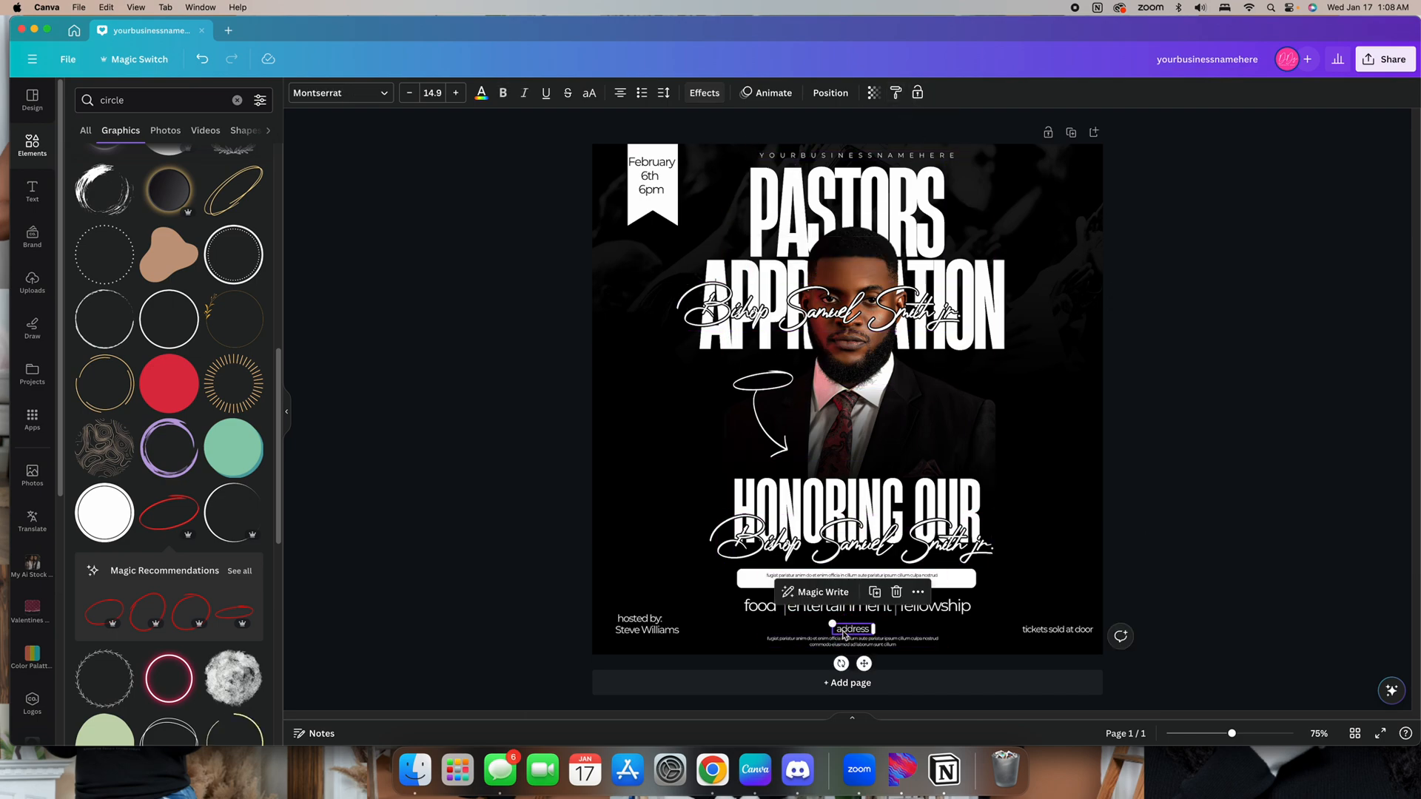
pyautogui.click(895, 94)
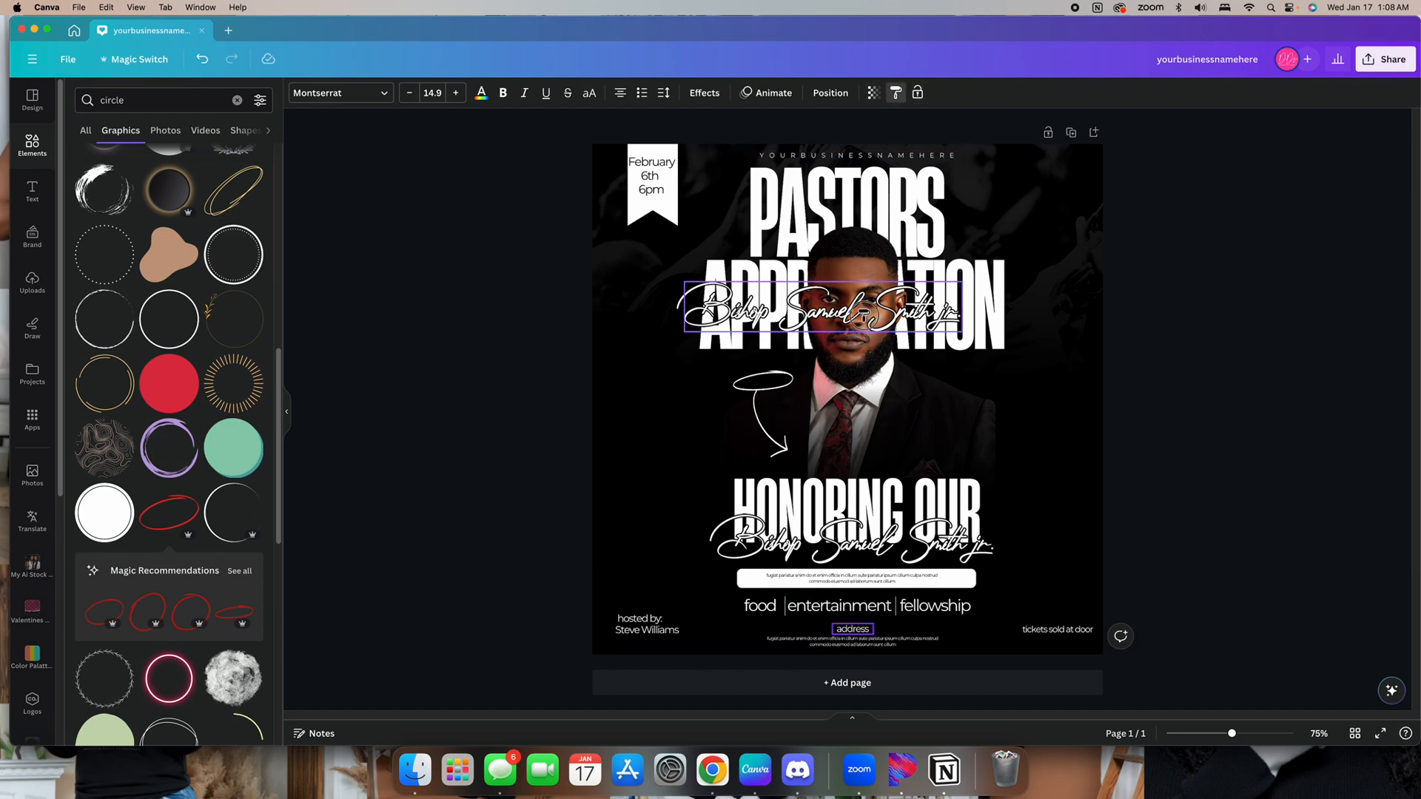
pyautogui.click(863, 319)
pyautogui.moveTo(775, 279); pyautogui.dragTo(769, 427)
pyautogui.moveTo(736, 372); pyautogui.dragTo(778, 410)
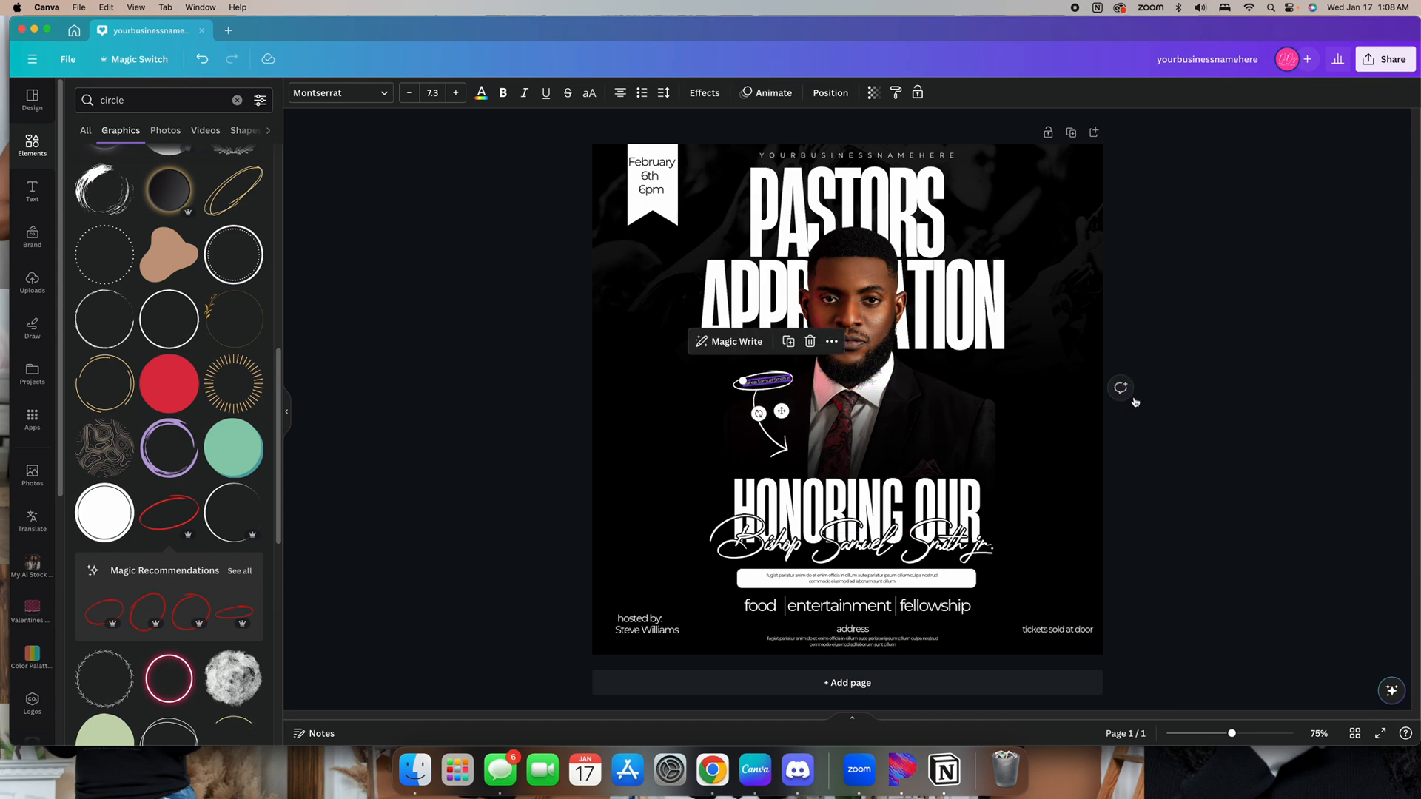
pyautogui.click(1213, 373)
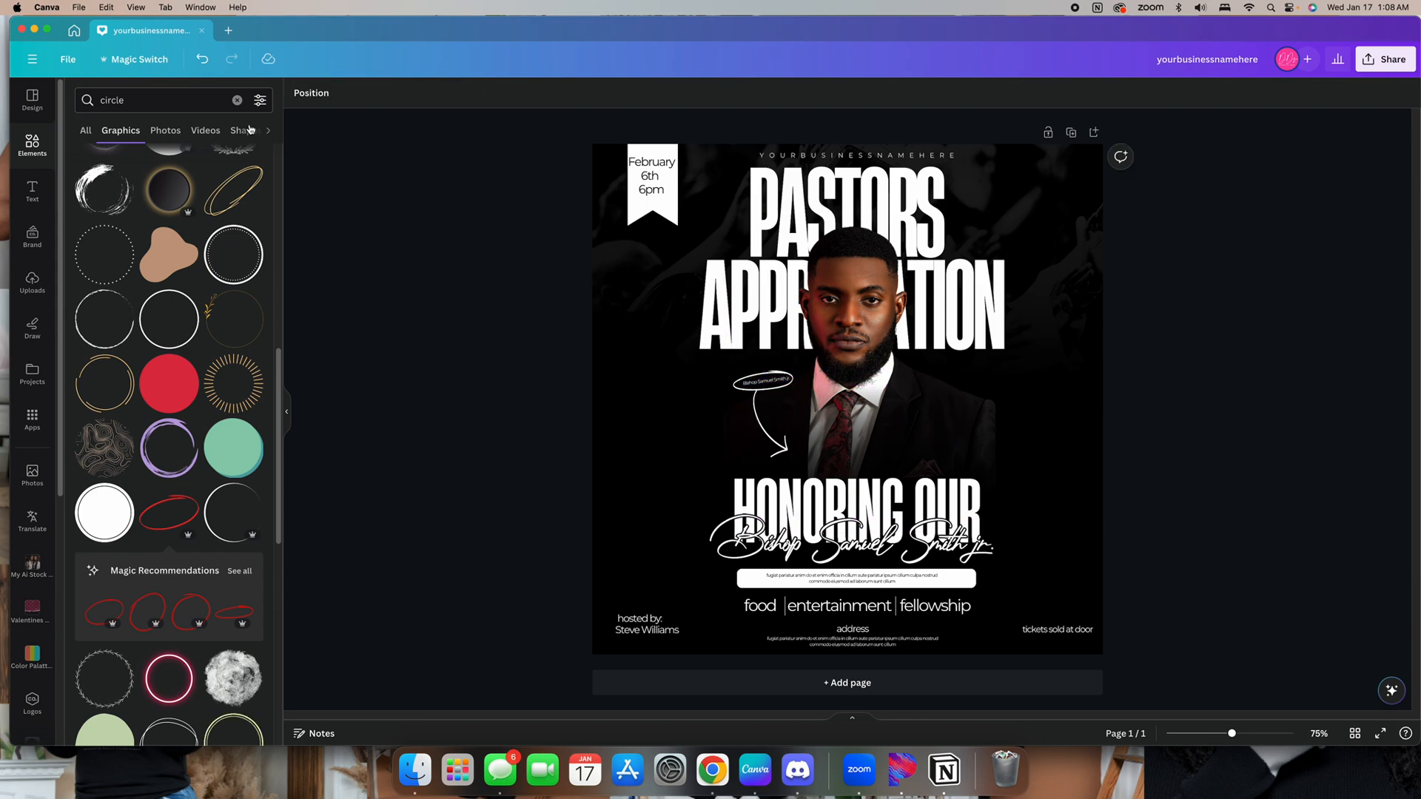
# Search the element graphics for crown
pyautogui.click(237, 99)
pyautogui.write('c')
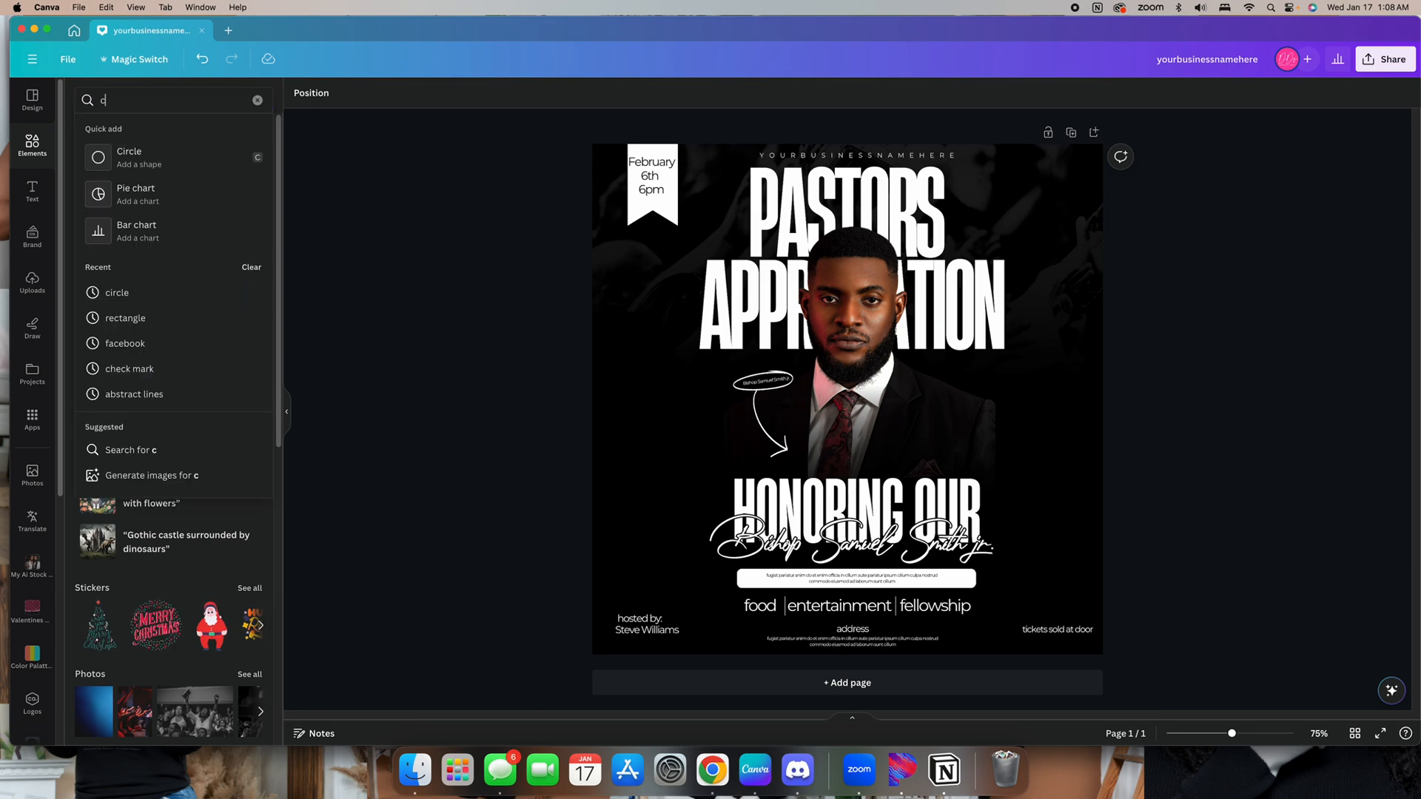
pyautogui.write('rown')
pyautogui.press('Return')
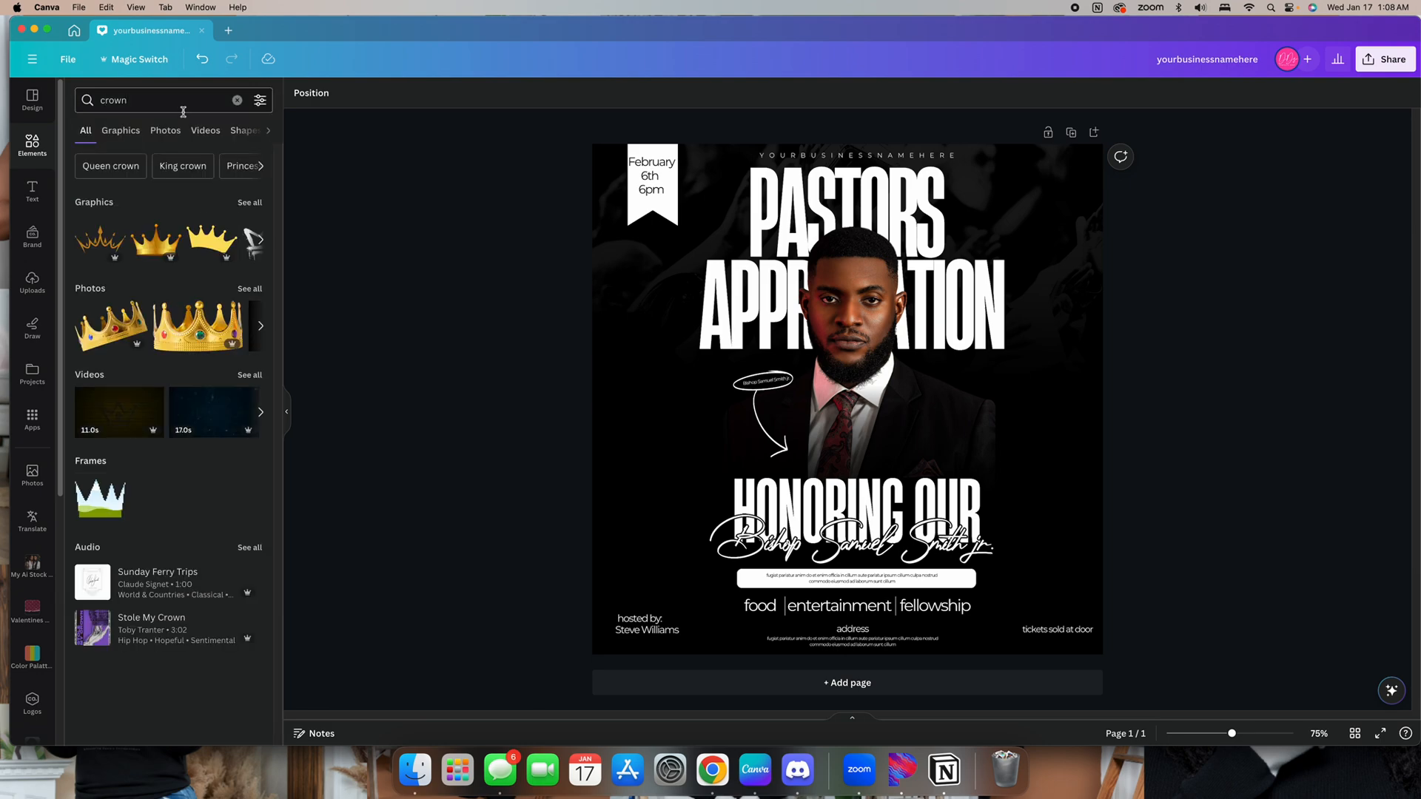
pyautogui.click(256, 201)
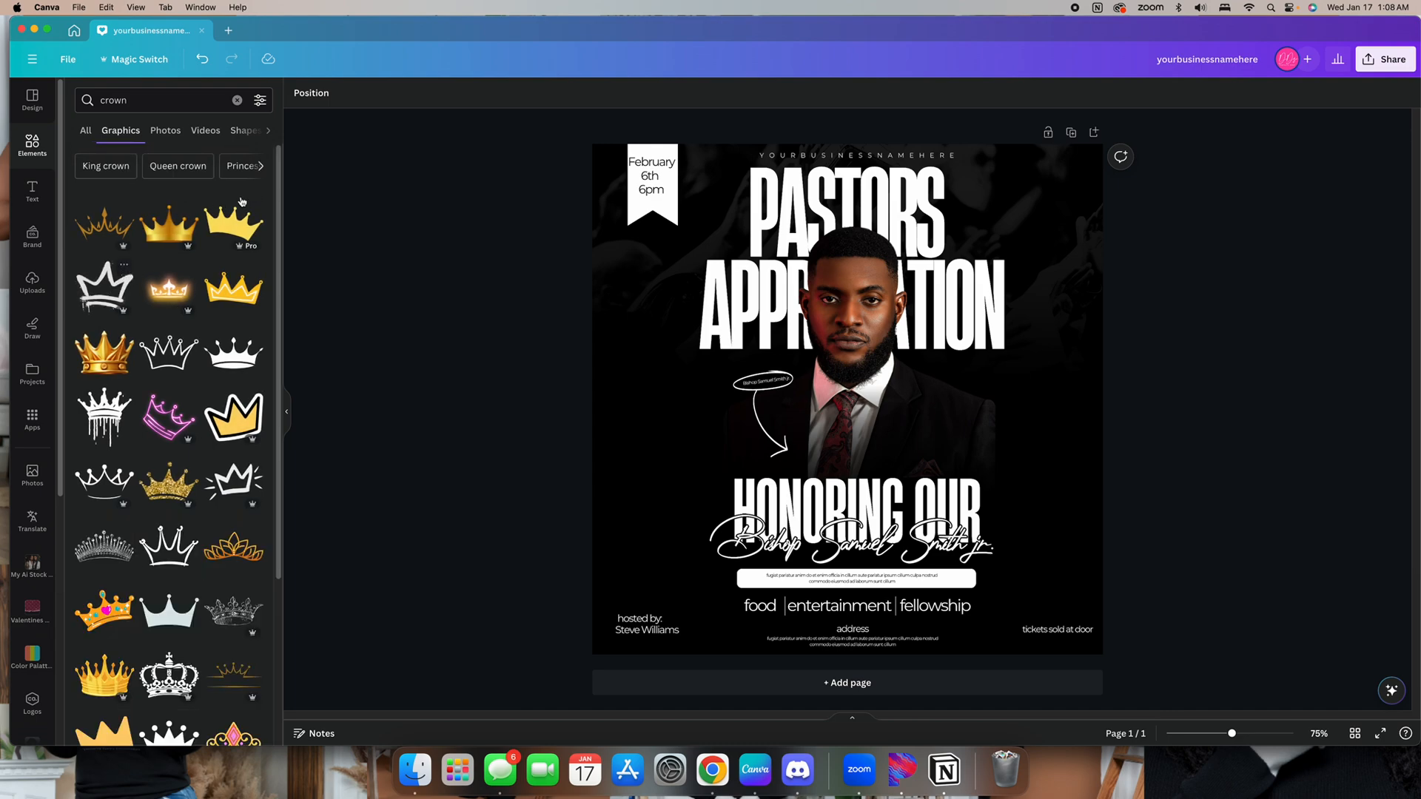
pyautogui.click(237, 100)
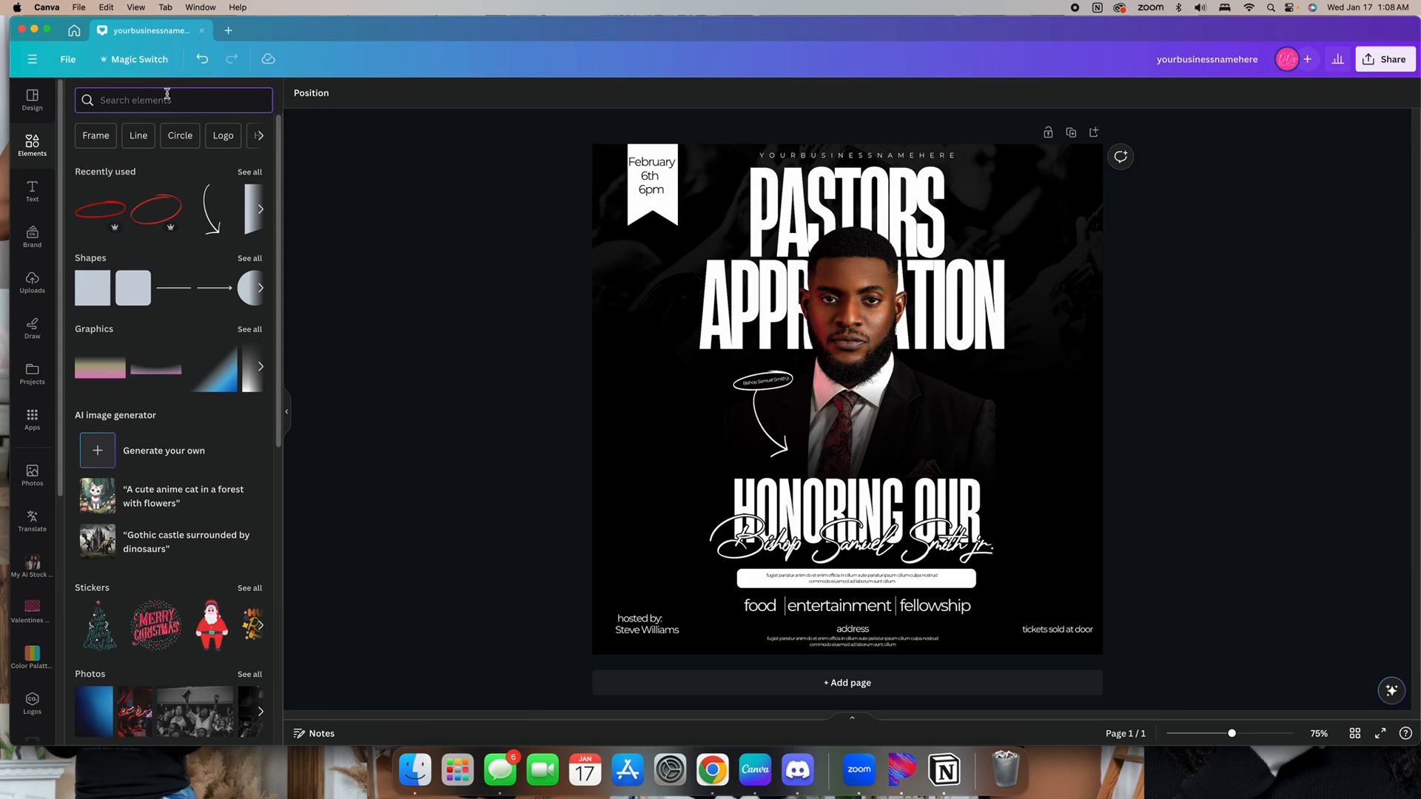
pyautogui.scroll(-5, 165, 631)
pyautogui.click(248, 400)
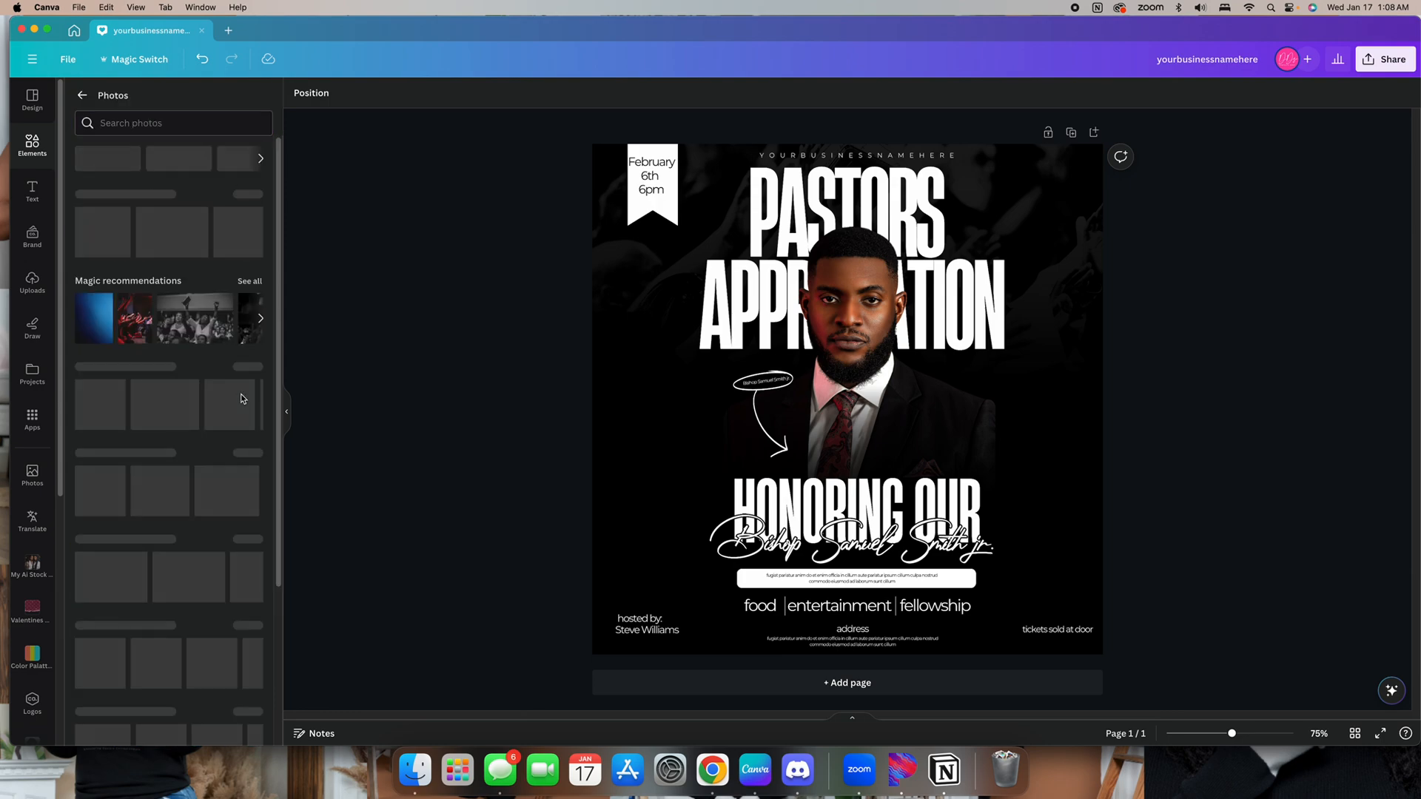
pyautogui.click(249, 281)
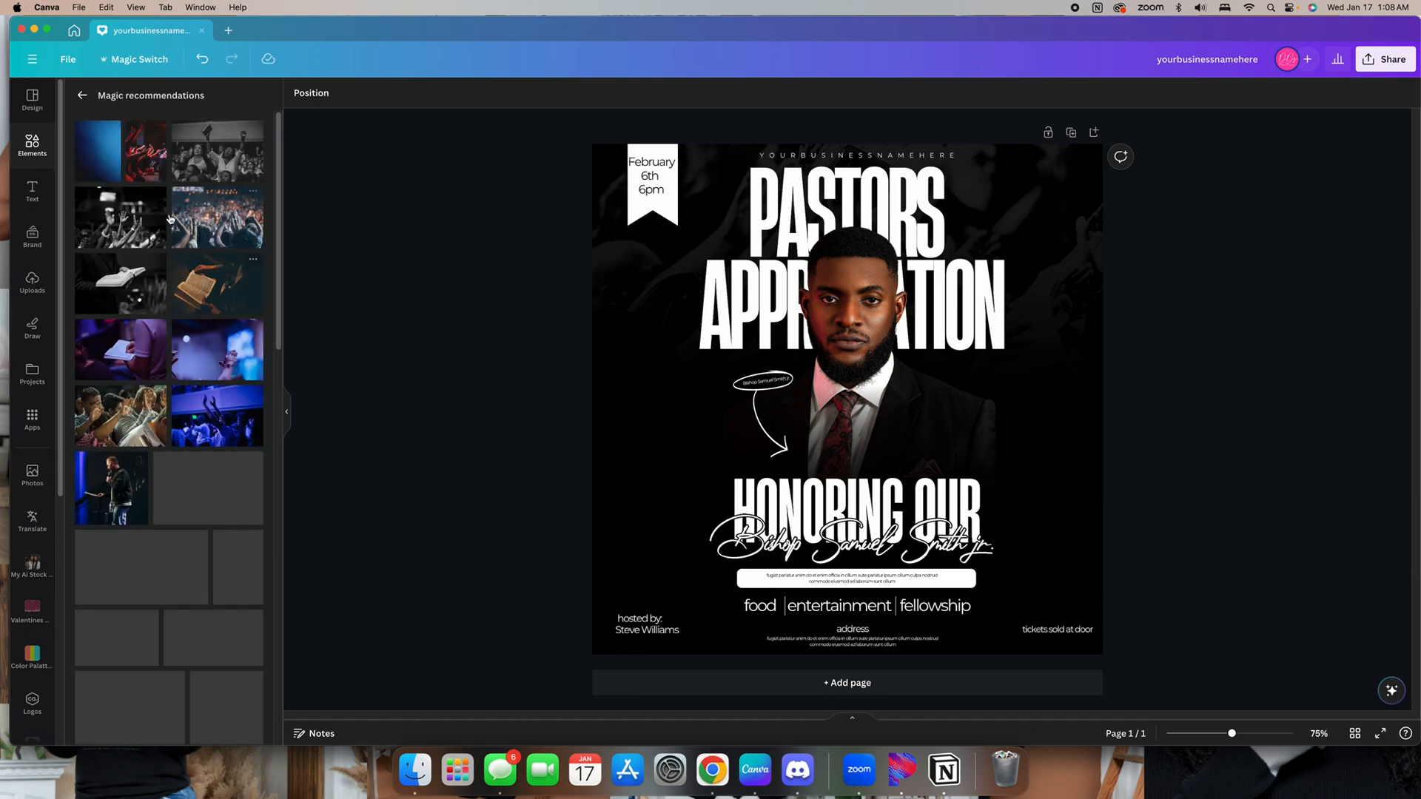
pyautogui.click(123, 226)
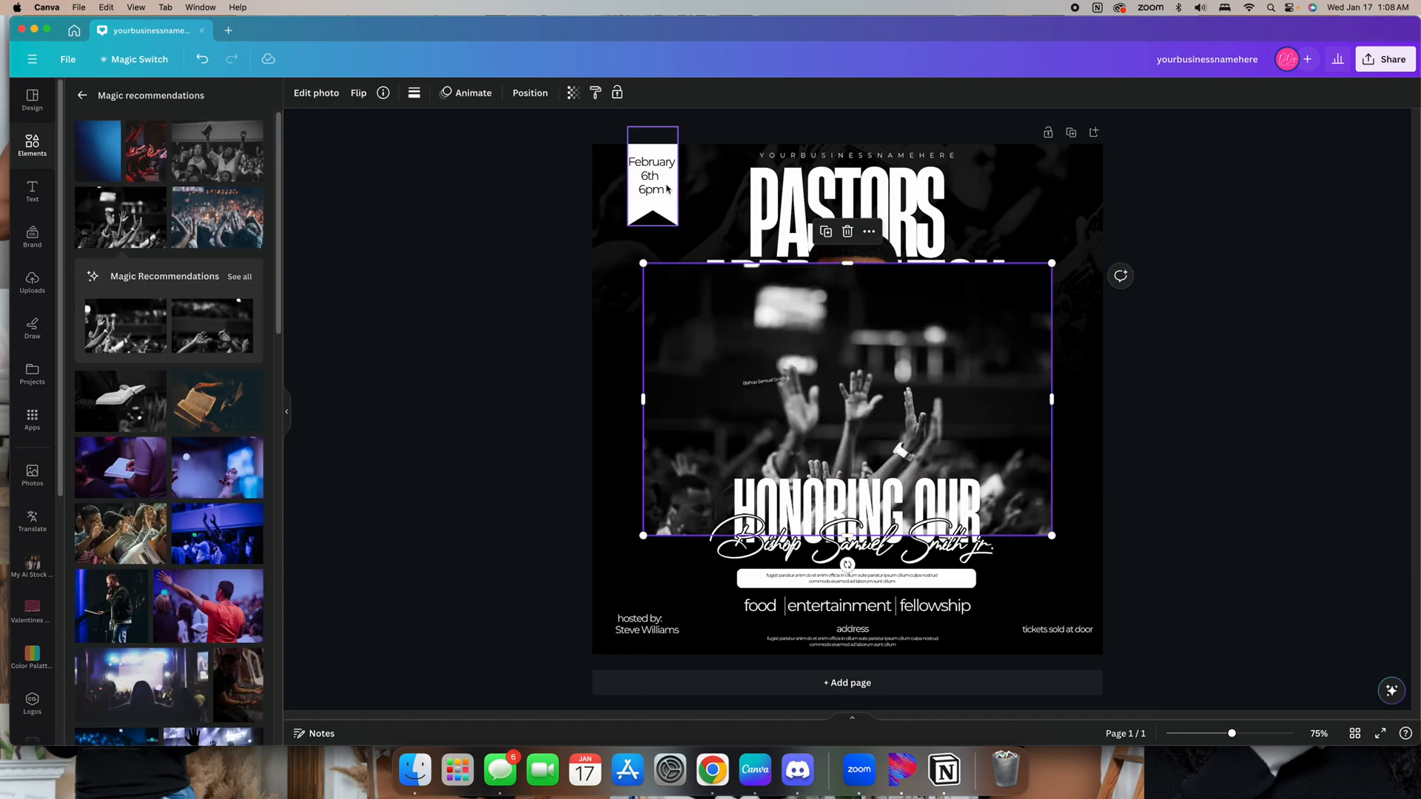
pyautogui.press('Delete')
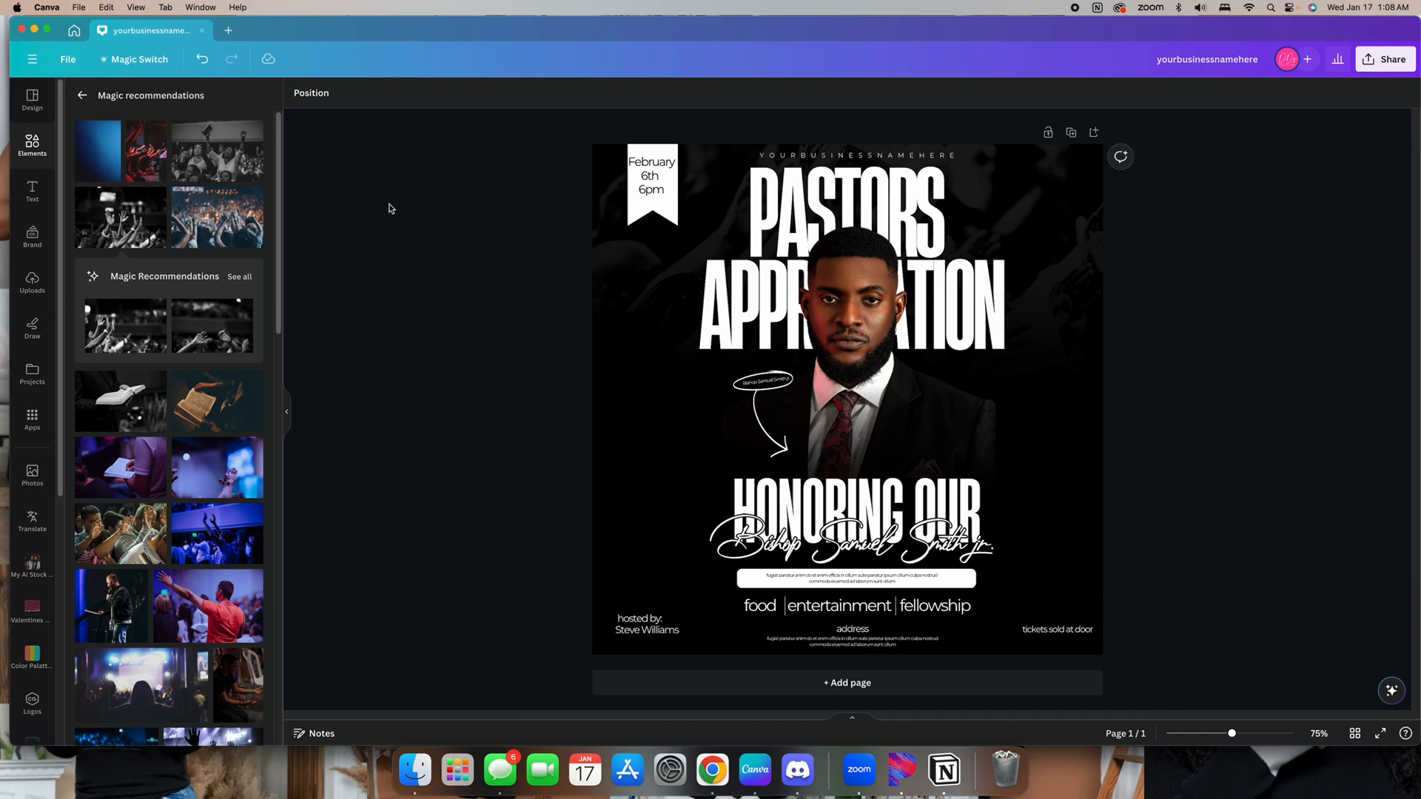
# Add the black-and-white raised-hands photo and enlarge it across the lower part of the post
pyautogui.moveTo(83, 347); pyautogui.dragTo(391, 358)
pyautogui.moveTo(133, 340); pyautogui.dragTo(1193, 329)
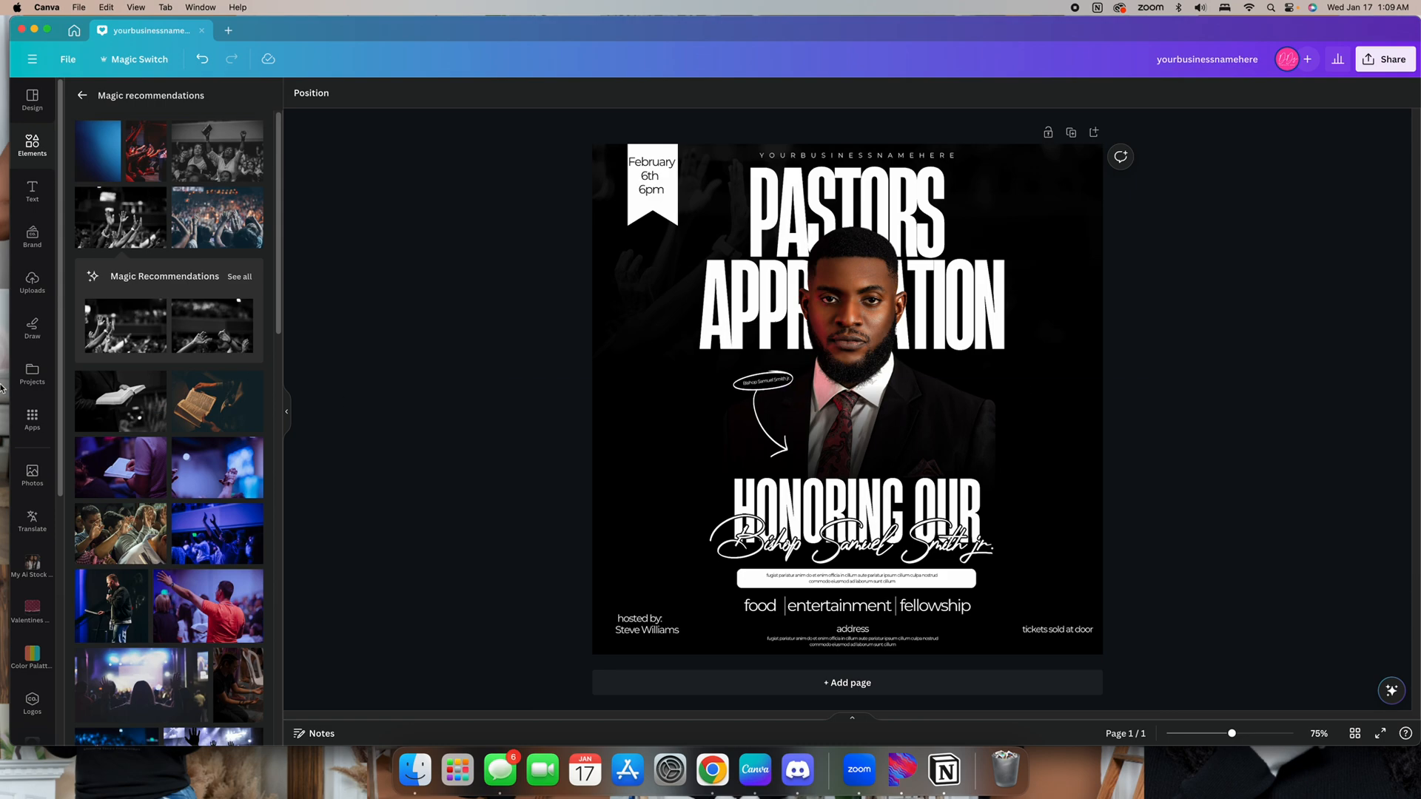
pyautogui.click(193, 322)
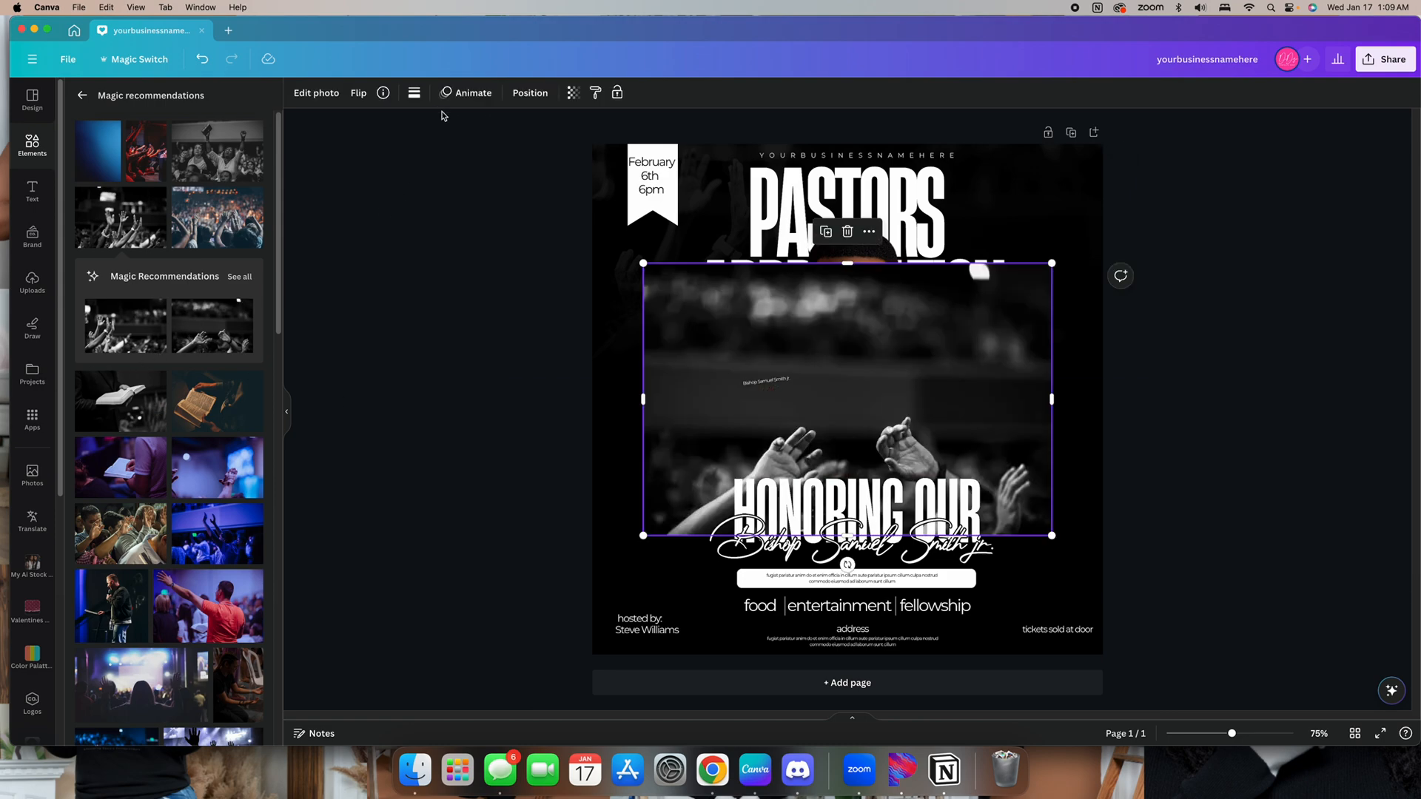
pyautogui.click(316, 92)
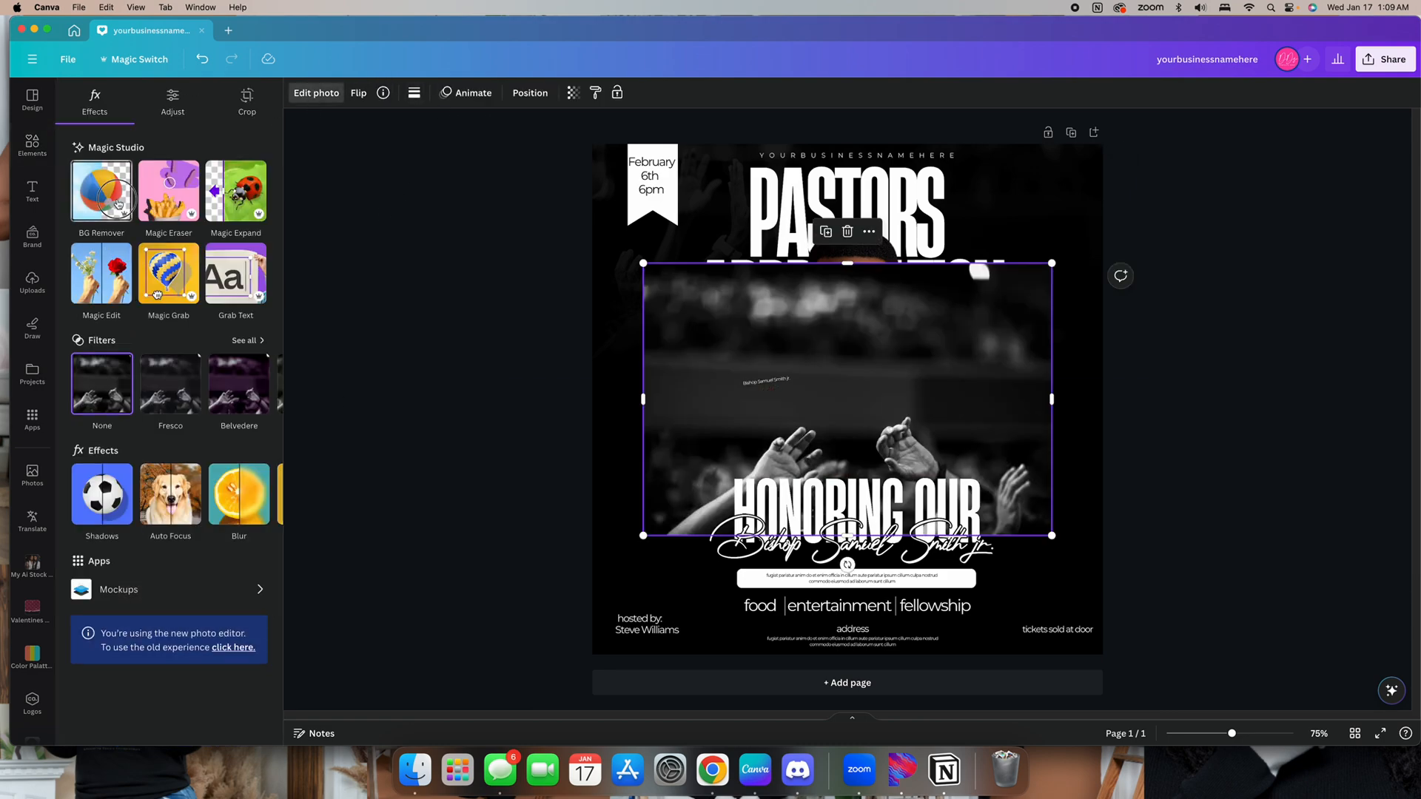
pyautogui.moveTo(643, 535); pyautogui.dragTo(577, 608)
pyautogui.moveTo(984, 414); pyautogui.dragTo(995, 487)
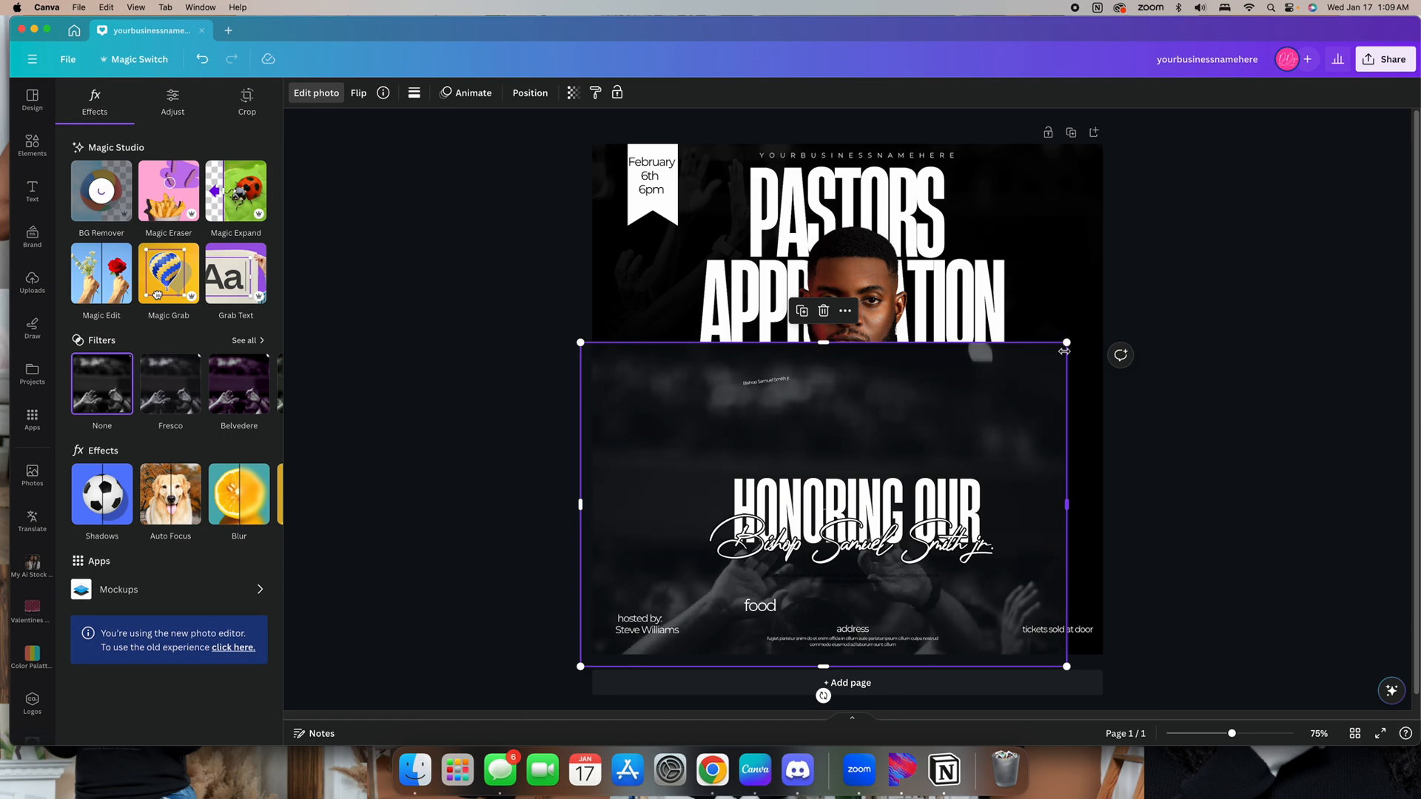
pyautogui.moveTo(1067, 342); pyautogui.dragTo(1109, 314)
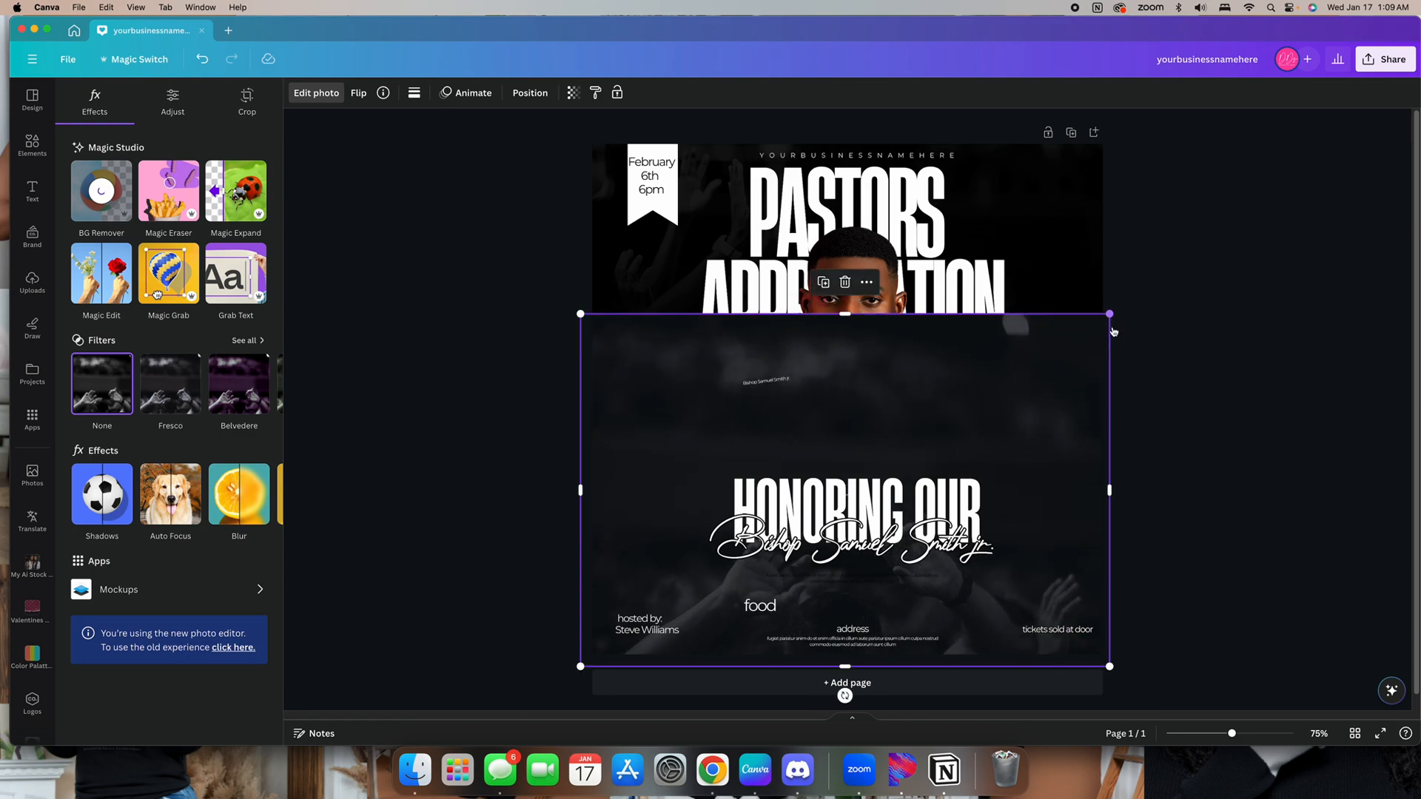
pyautogui.click(1202, 393)
pyautogui.click(1202, 393)
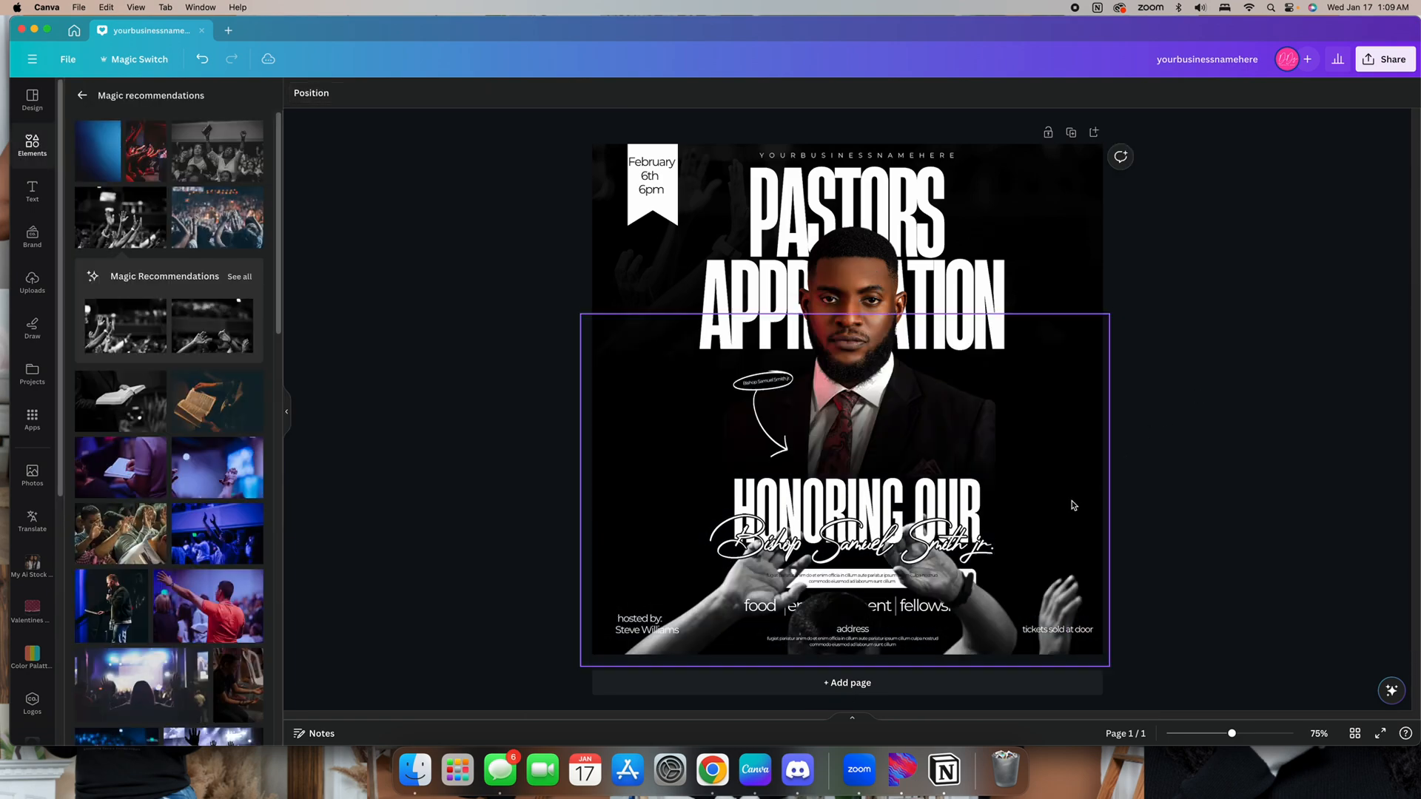
pyautogui.click(995, 610)
pyautogui.moveTo(813, 314); pyautogui.dragTo(812, 470)
# Move the raised-hands photo down the layer order, behind the title and text layers
pyautogui.click(530, 92)
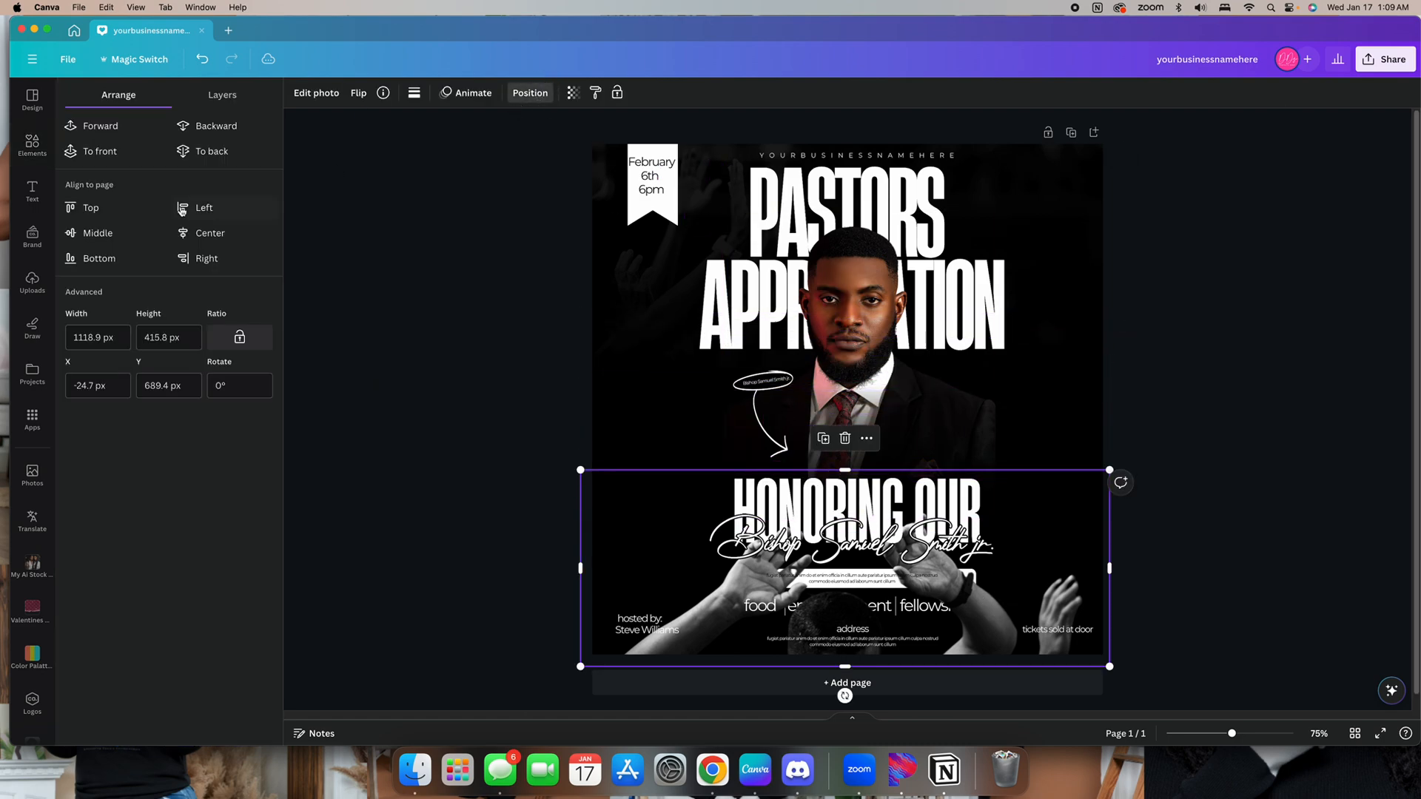
pyautogui.click(222, 94)
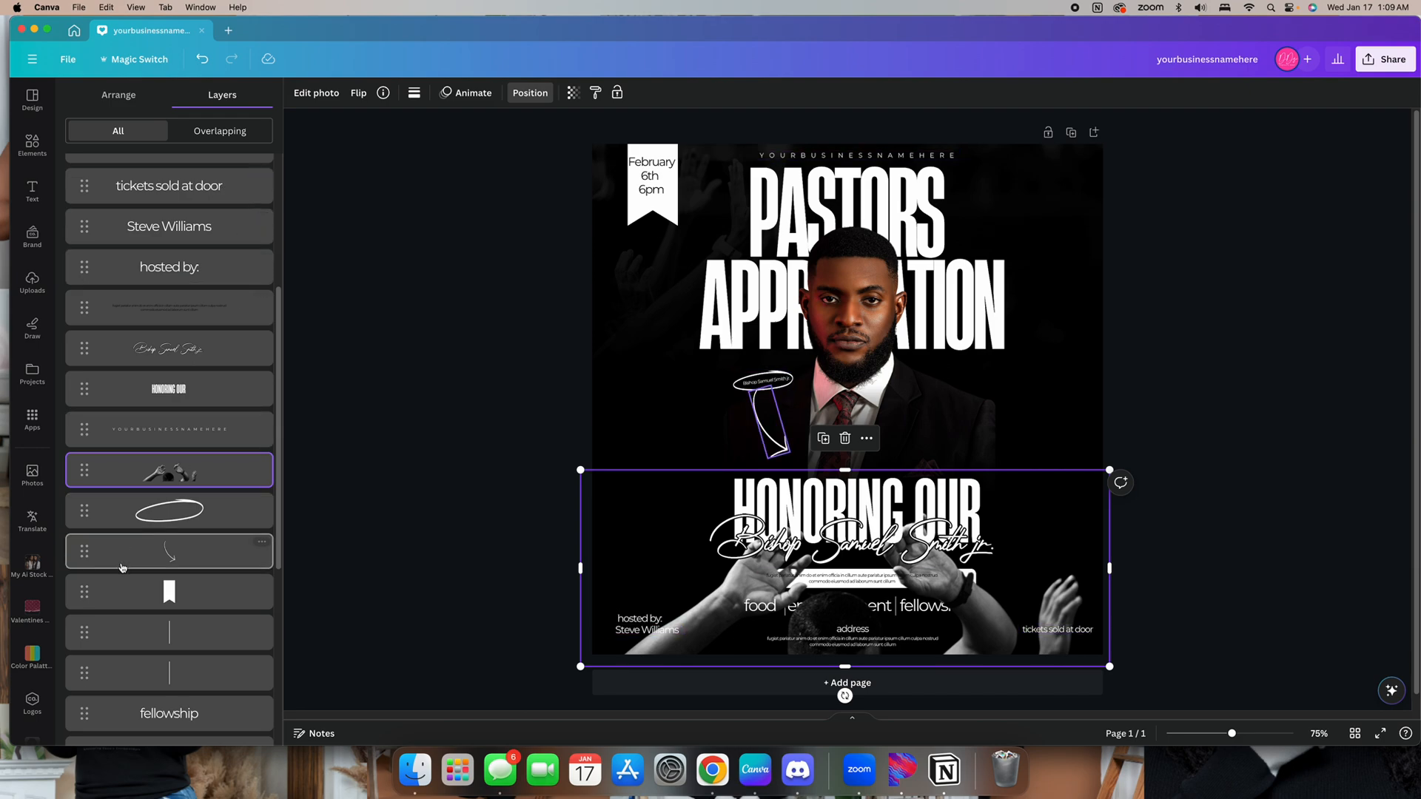
pyautogui.moveTo(205, 589); pyautogui.dragTo(197, 622)
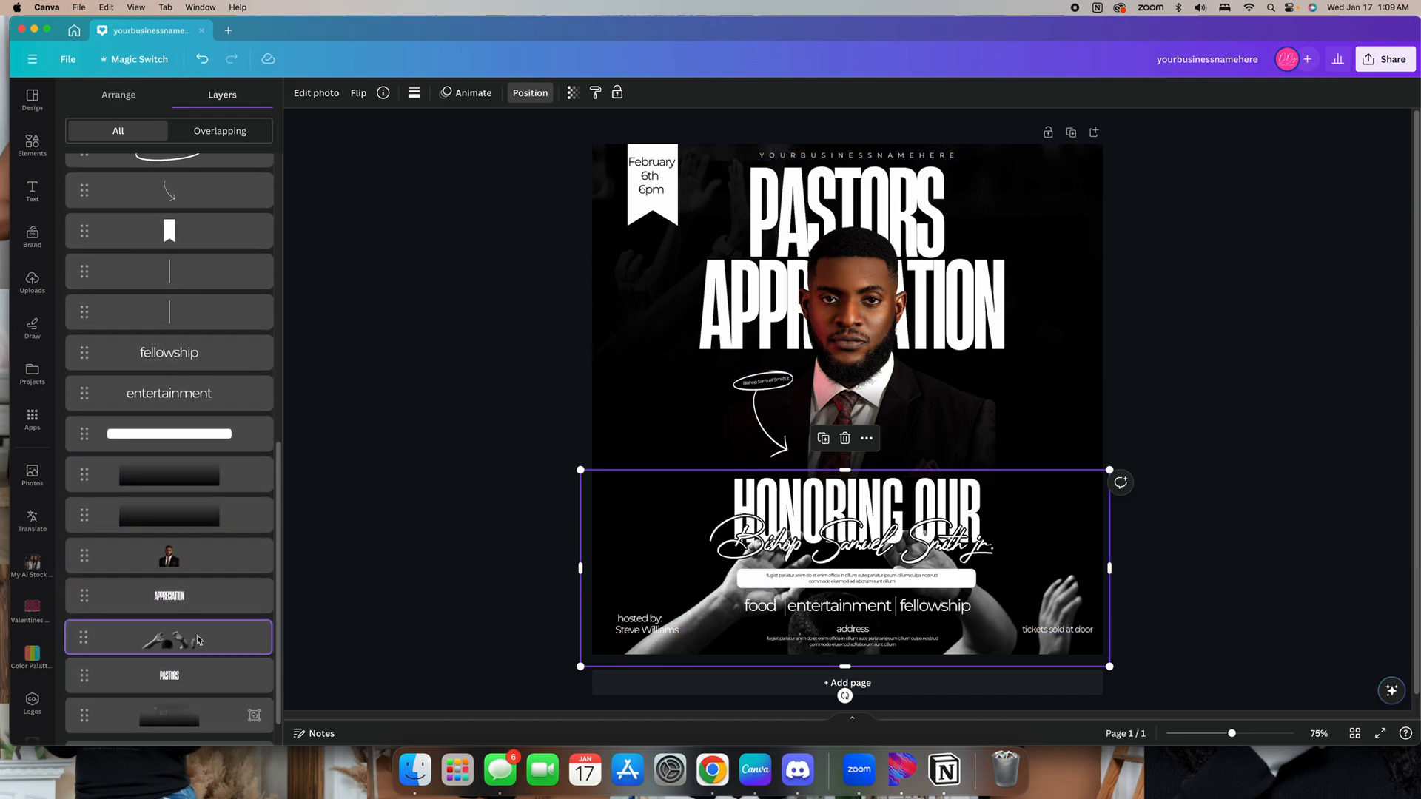
# Lower the raised-hands photo's transparency so it fades into the dark background
pyautogui.click(573, 93)
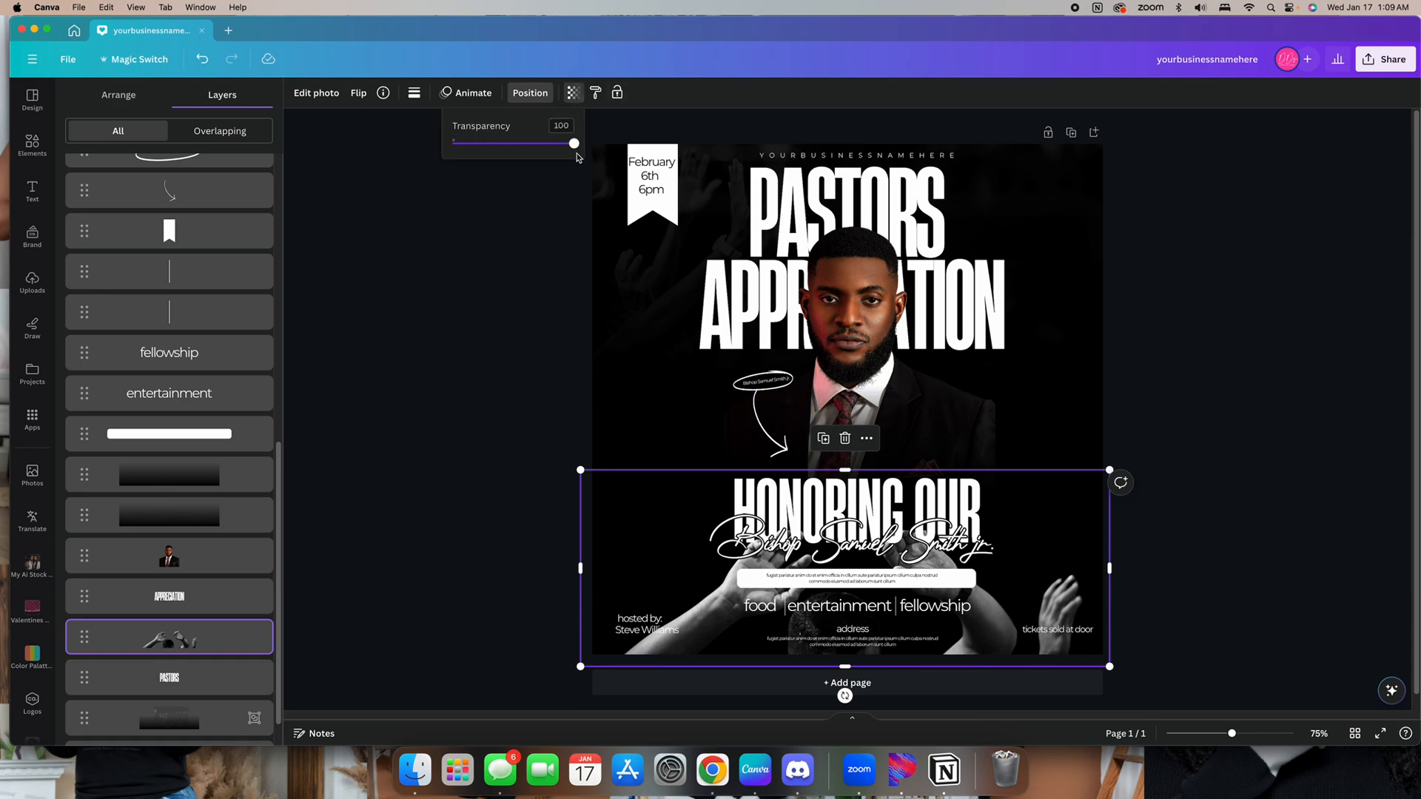
pyautogui.moveTo(573, 143); pyautogui.dragTo(477, 159)
pyautogui.click(1295, 417)
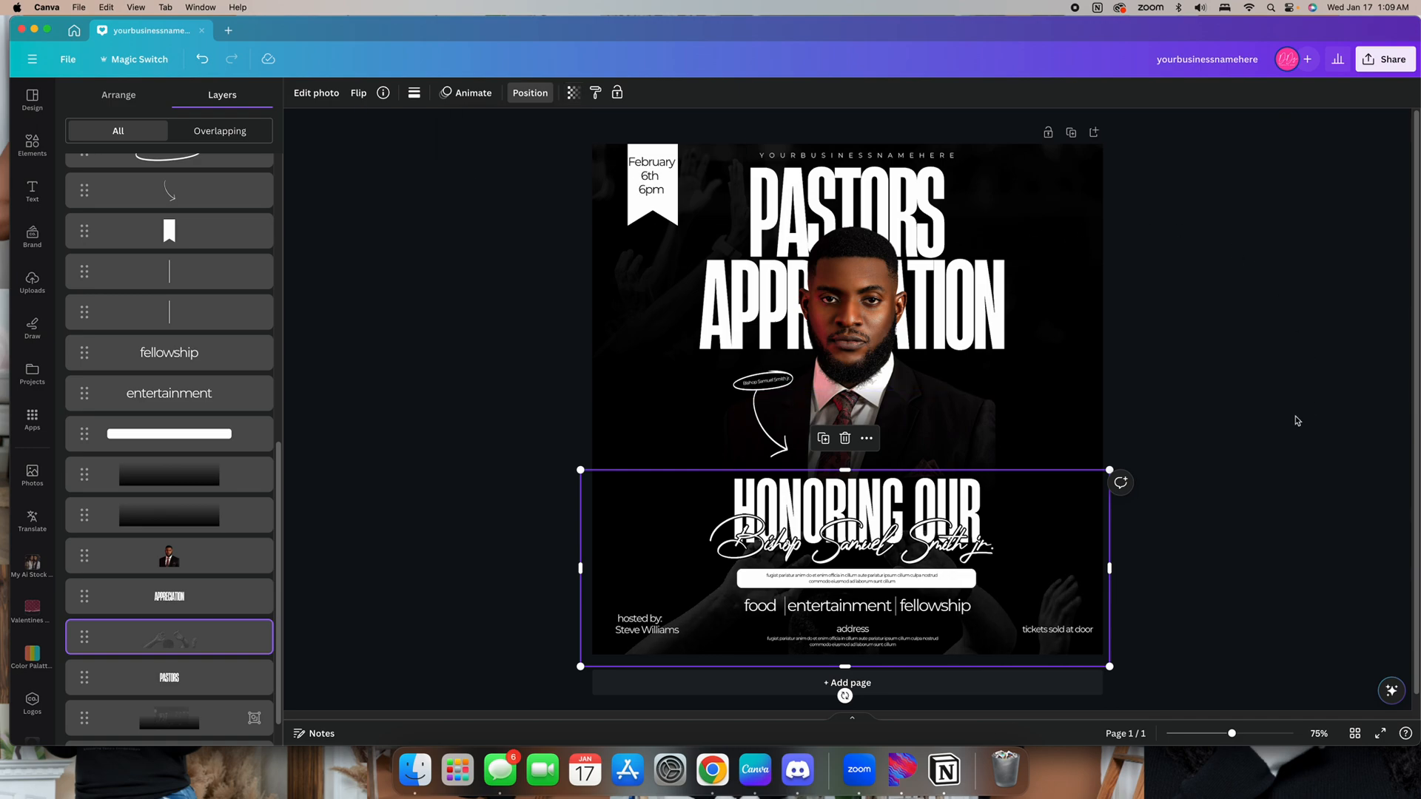
pyautogui.click(1315, 438)
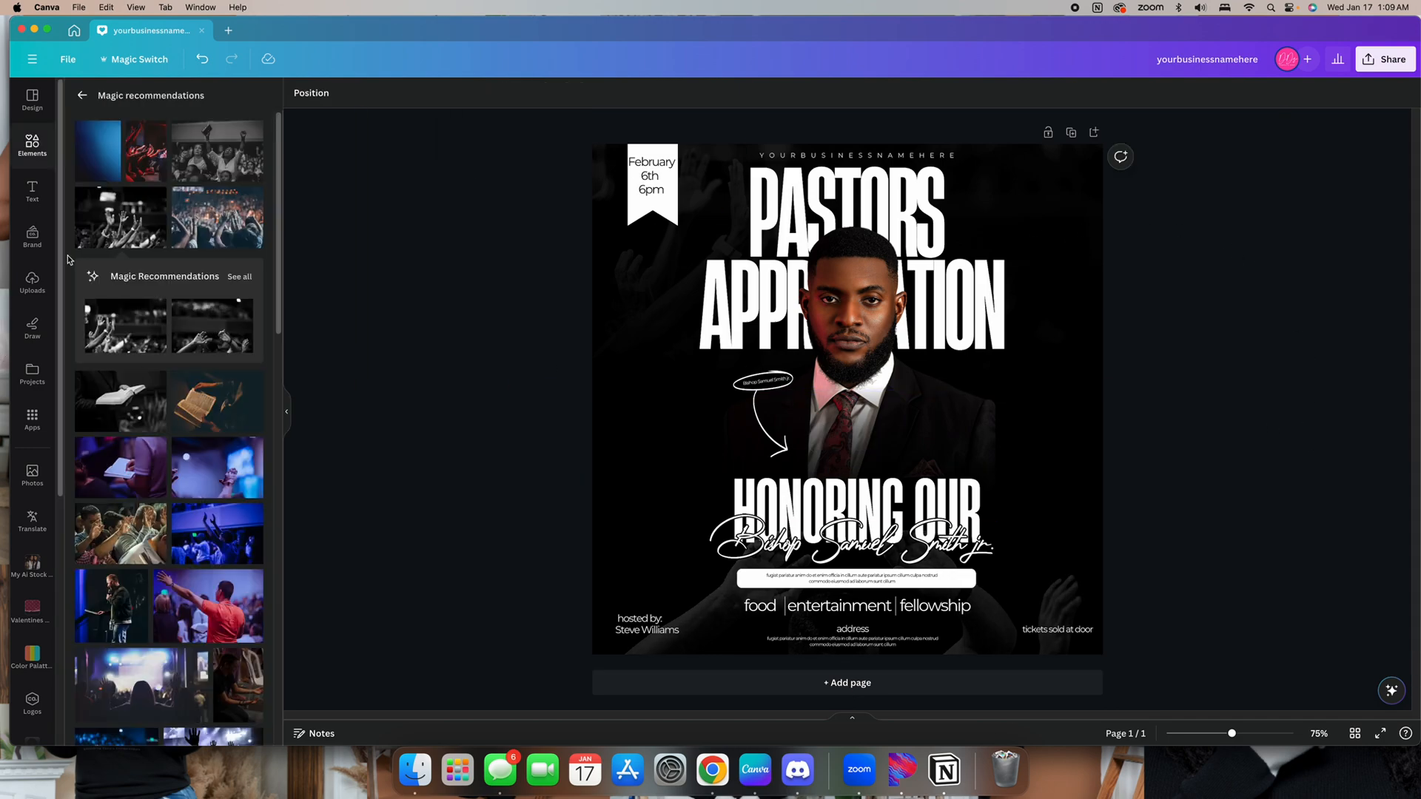
# Search the photos for overlay images
pyautogui.click(82, 95)
pyautogui.click(153, 124)
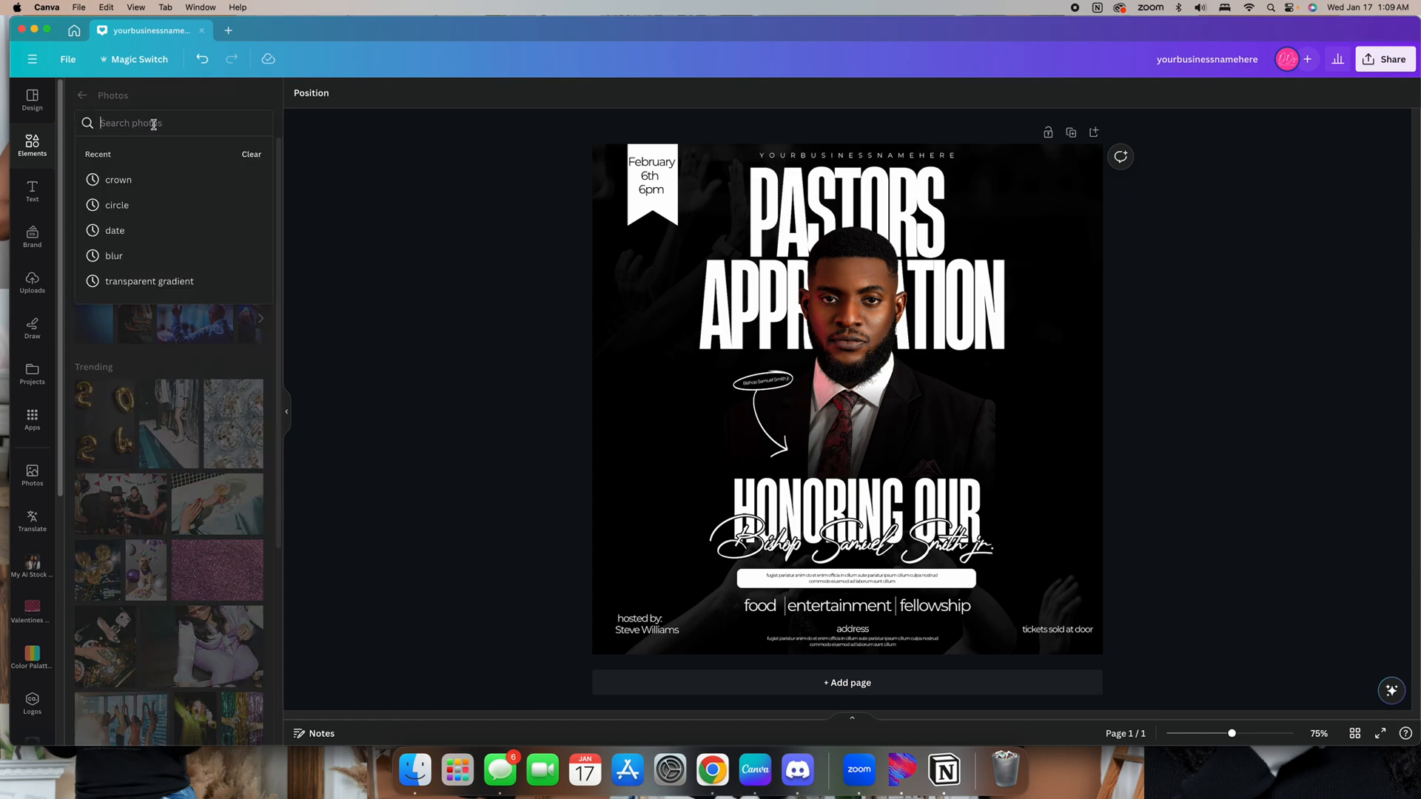
pyautogui.write('overl')
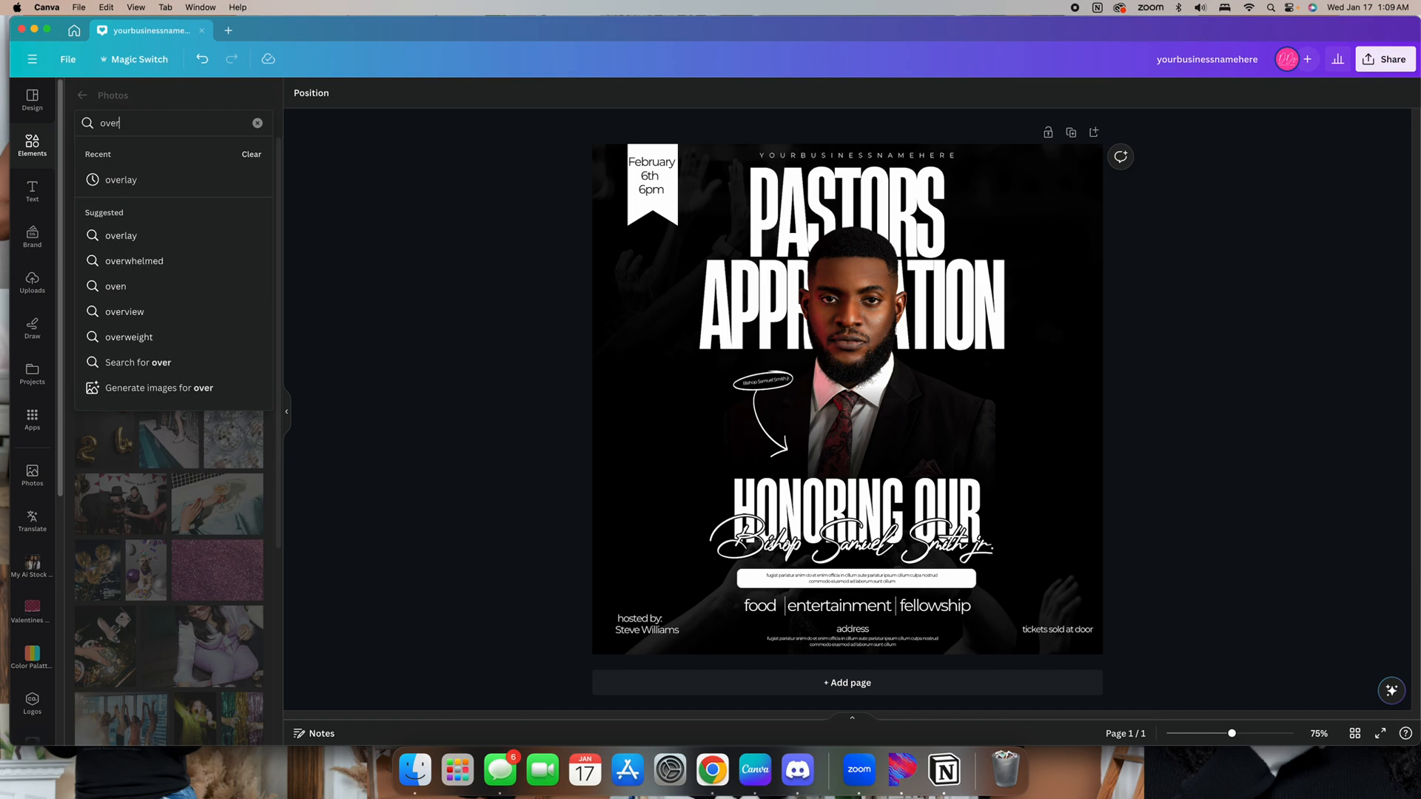
pyautogui.click(153, 191)
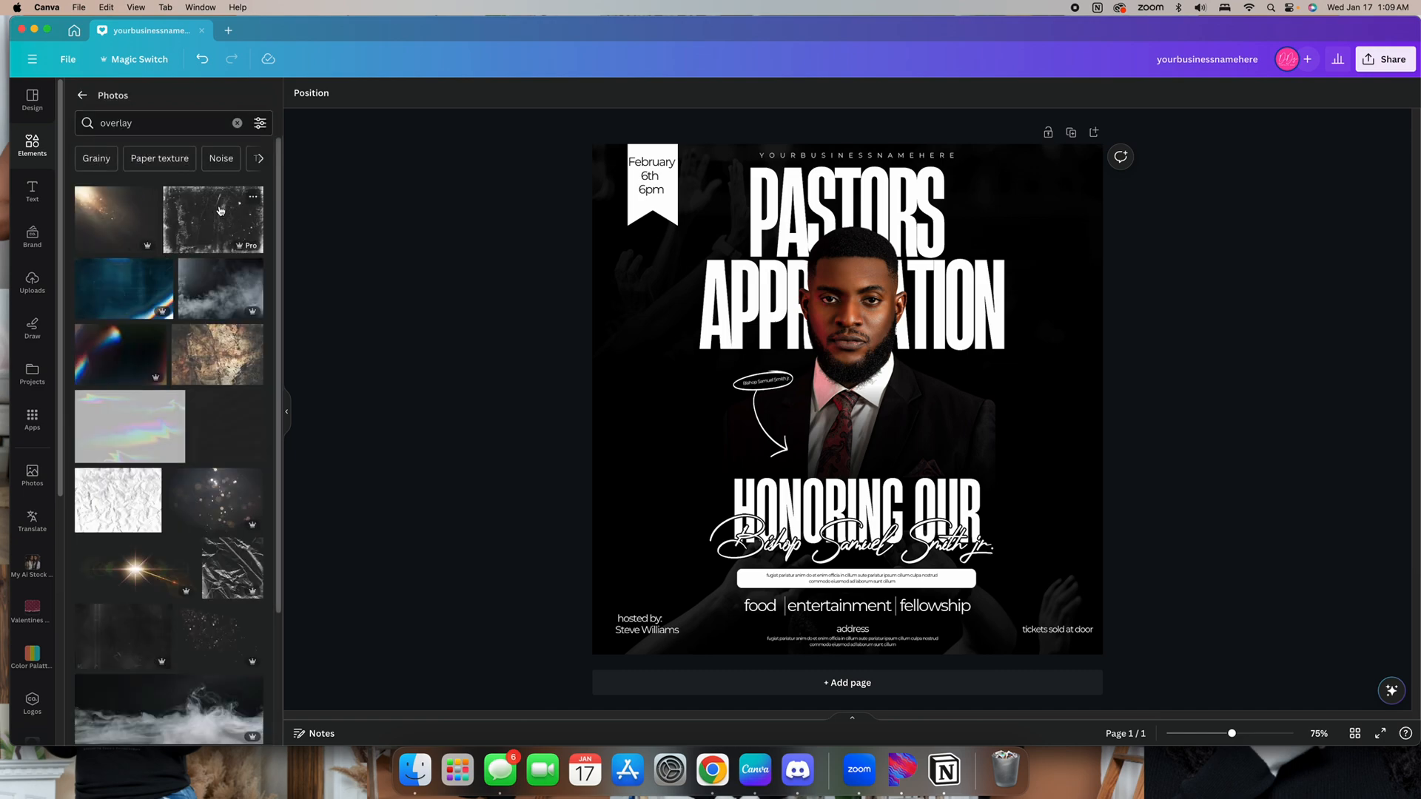
pyautogui.scroll(-10, 136, 366)
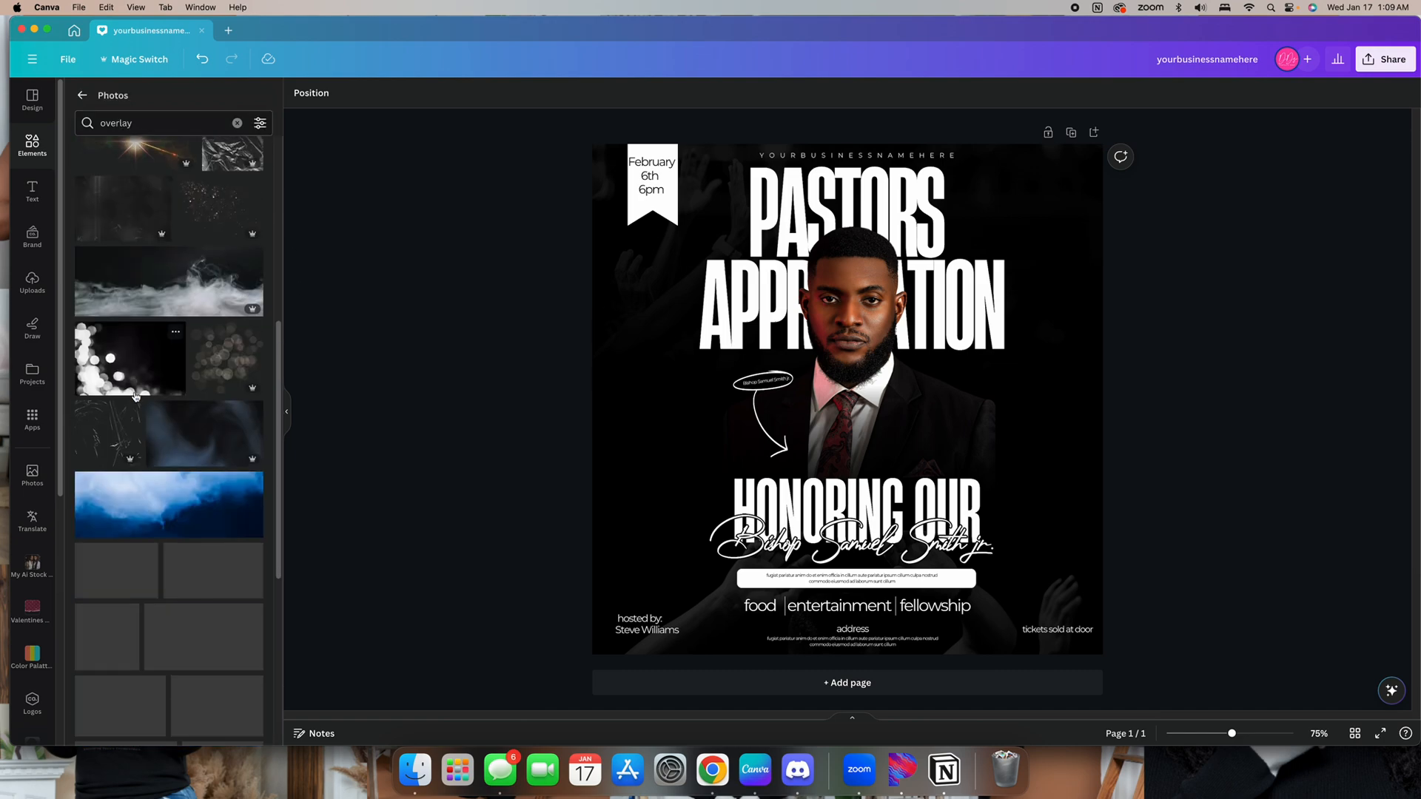
pyautogui.scroll(-10, 168, 331)
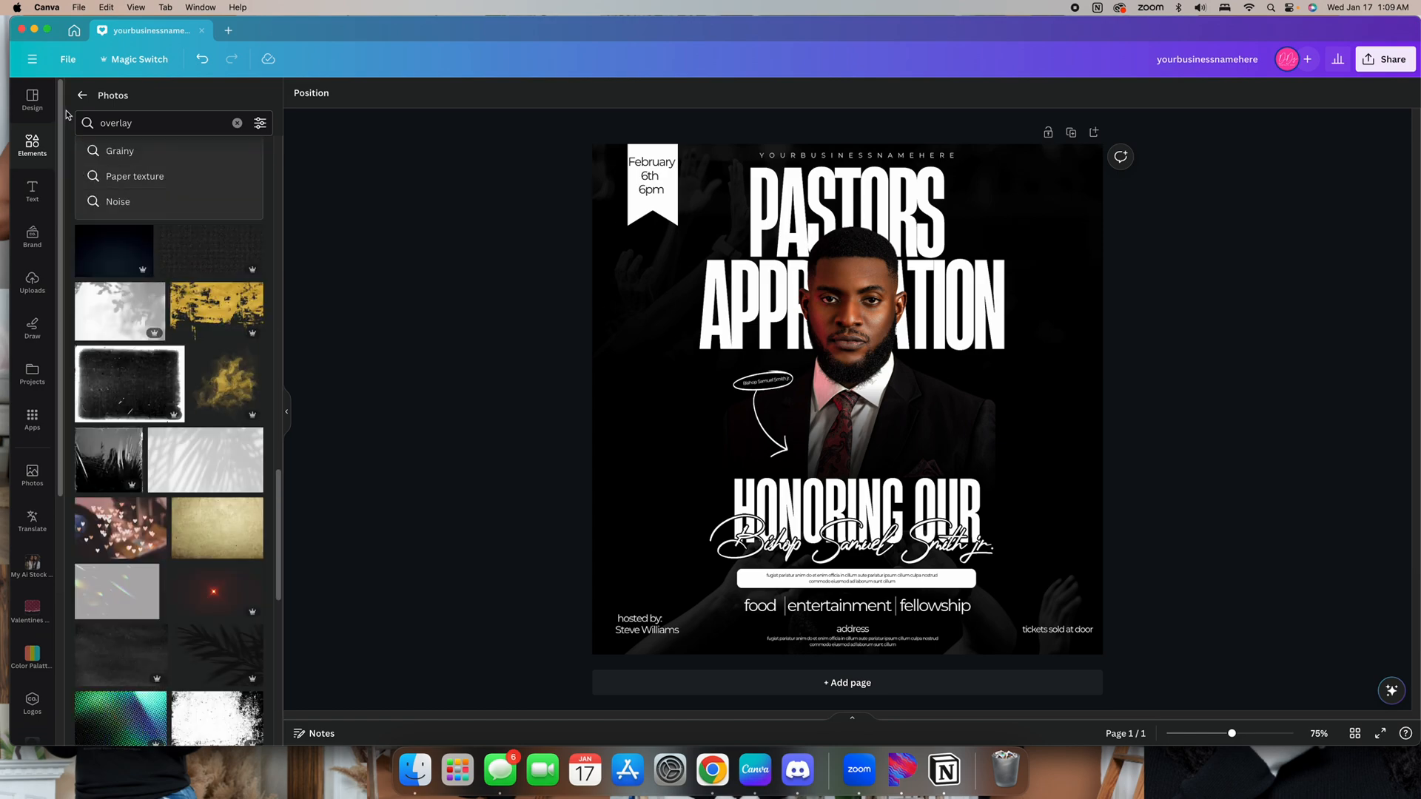
pyautogui.click(236, 124)
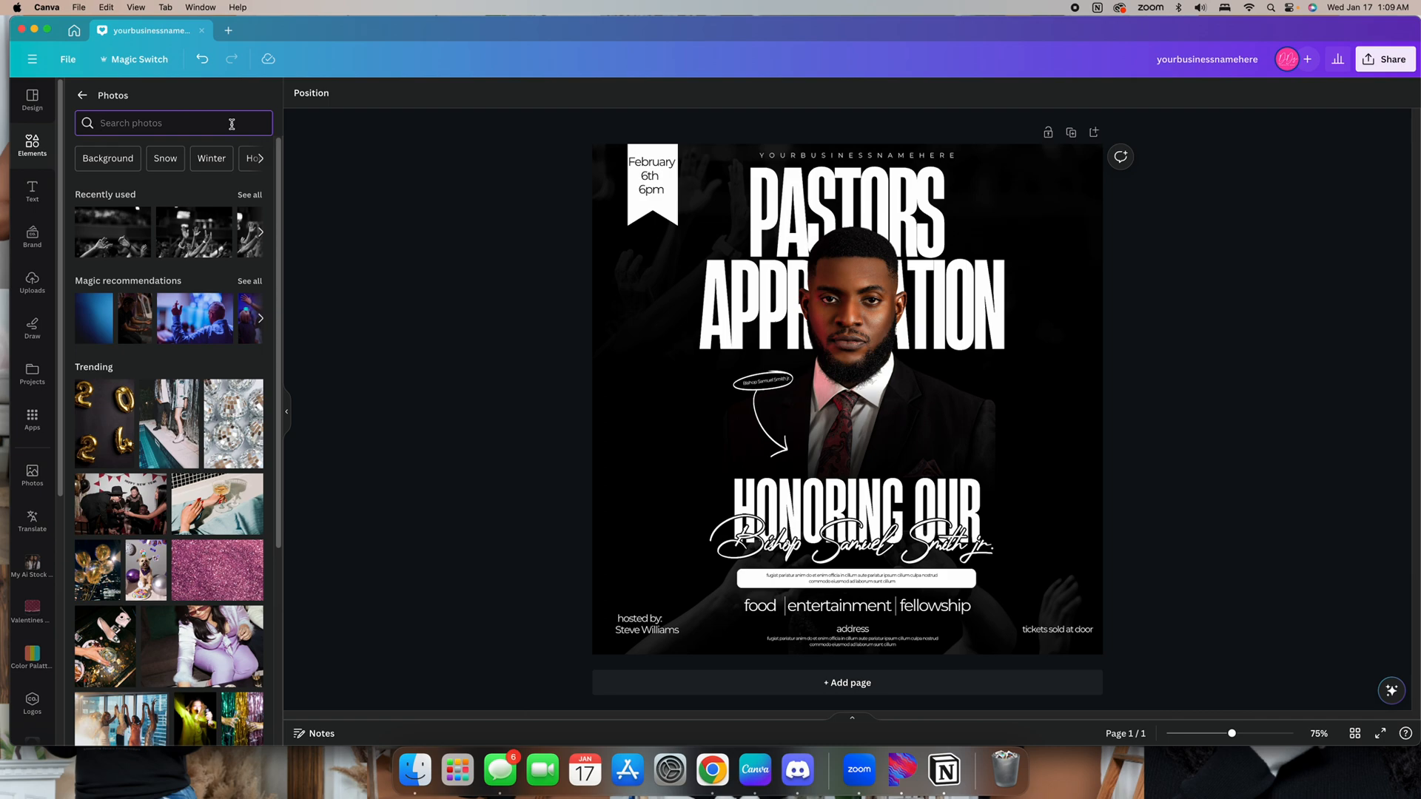
# Search the elements for texture and browse the texture photo results
pyautogui.write('text')
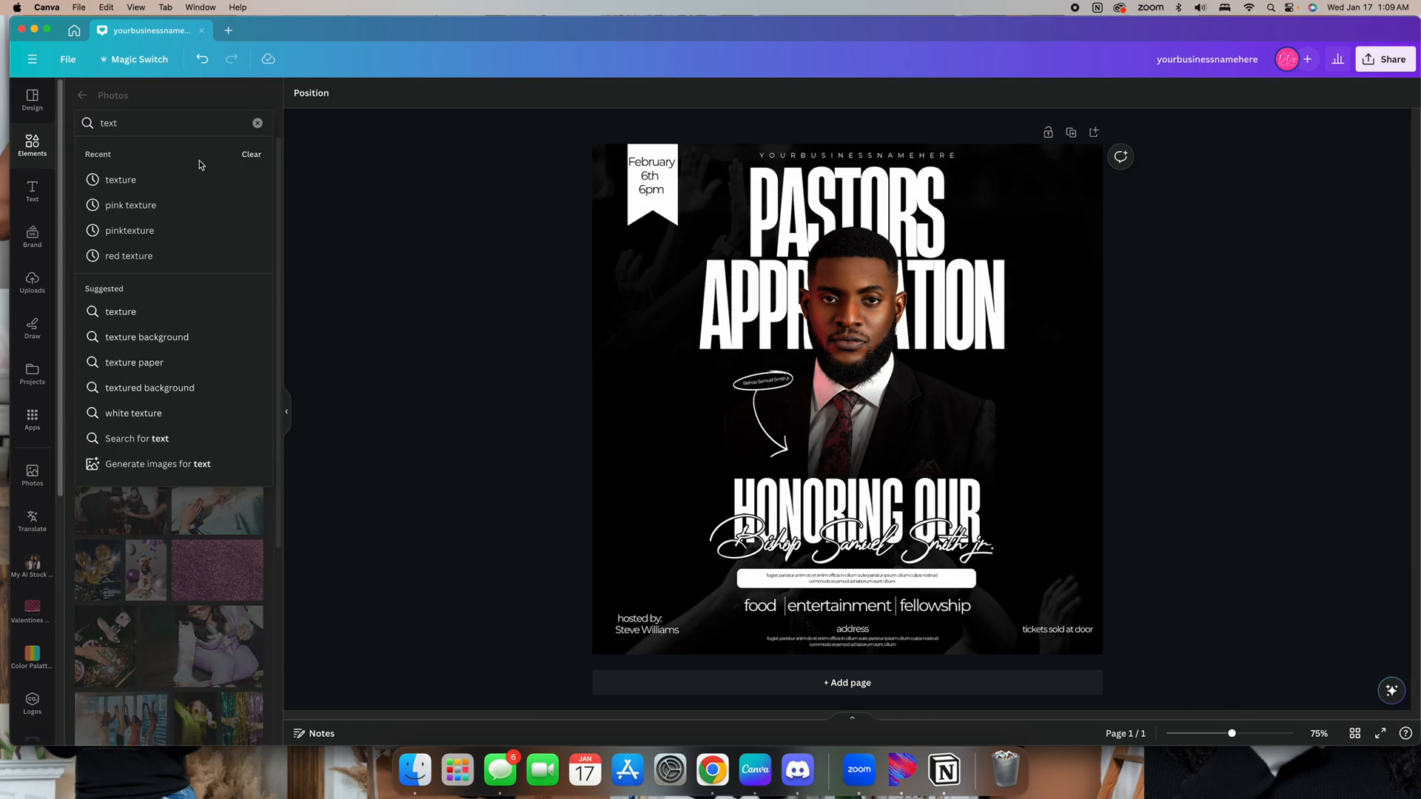
pyautogui.click(191, 180)
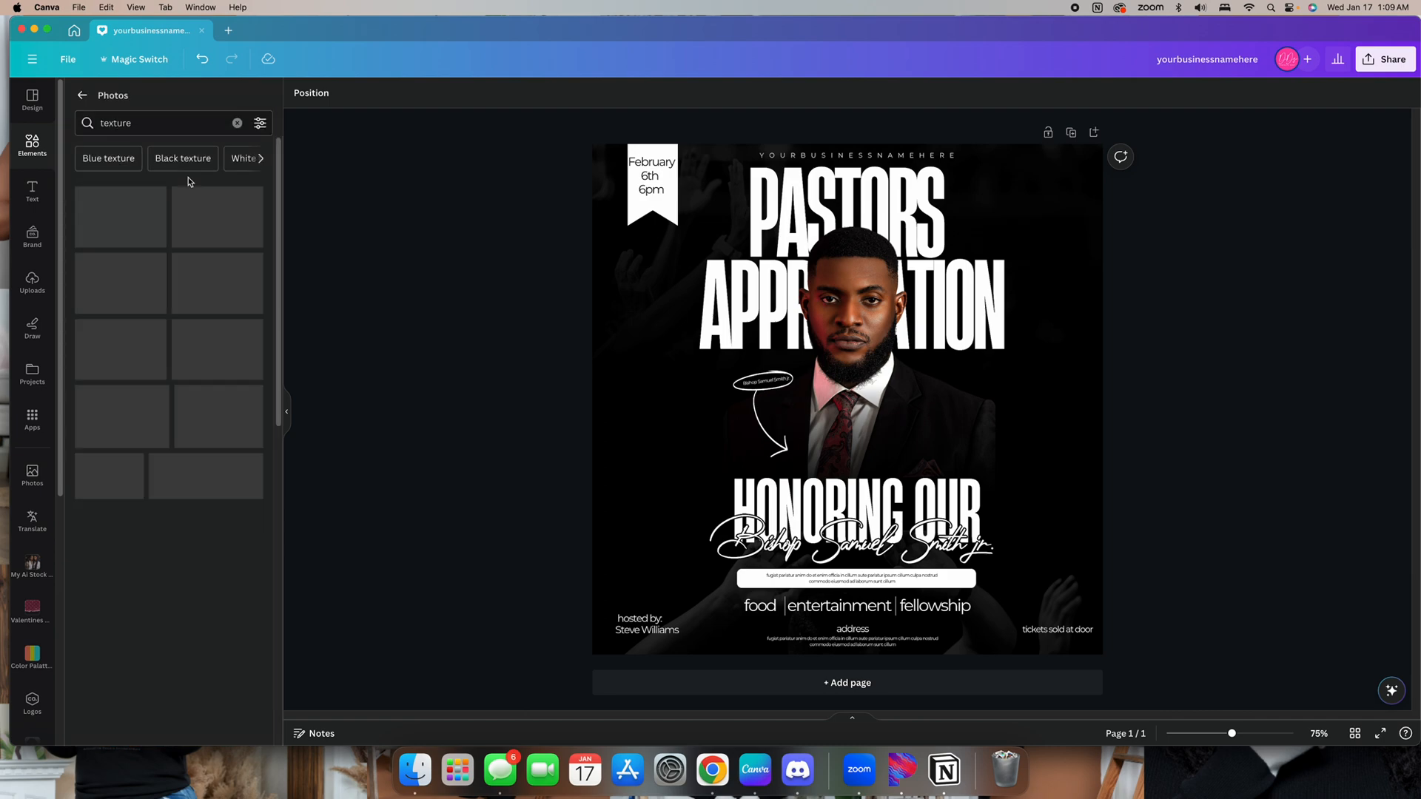
pyautogui.click(82, 95)
pyautogui.click(169, 104)
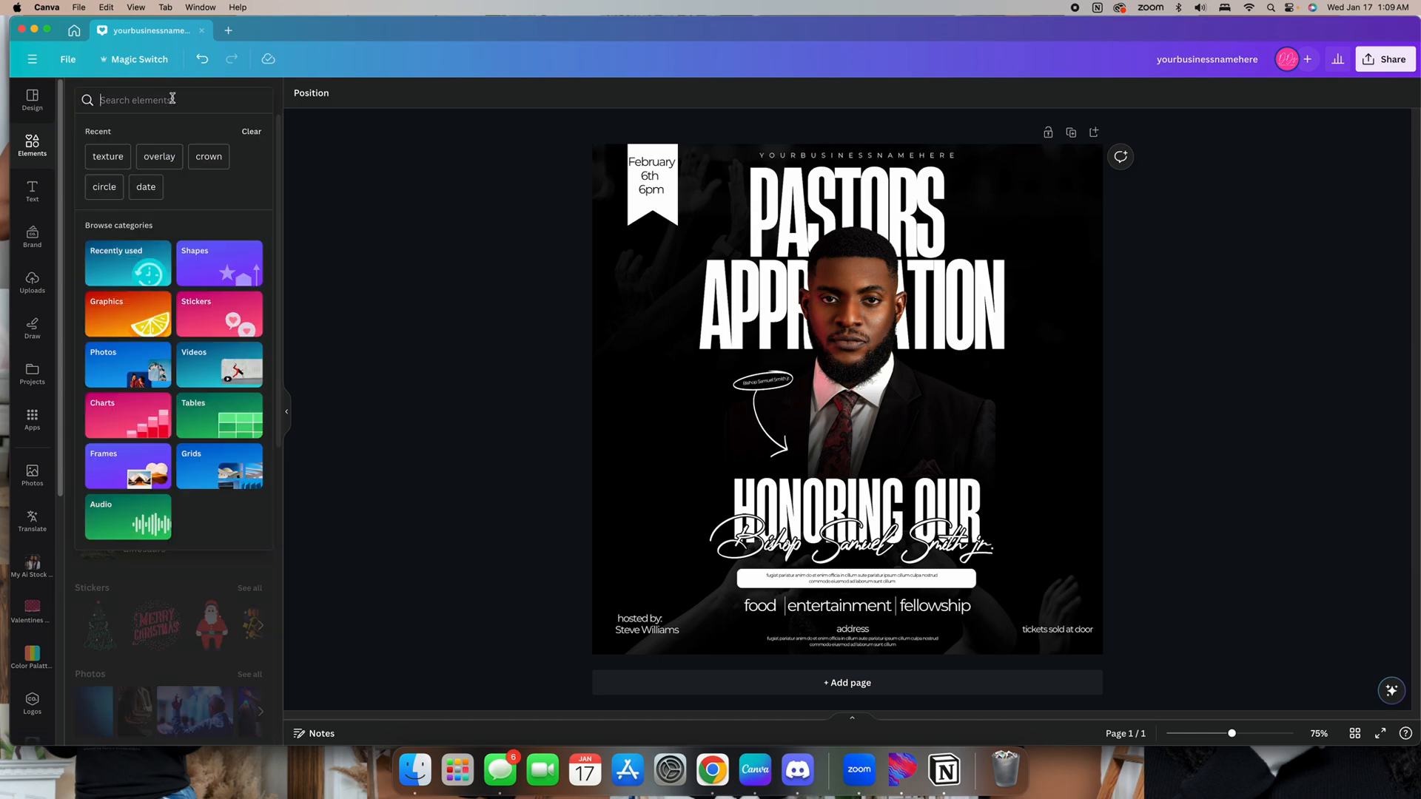
pyautogui.click(107, 159)
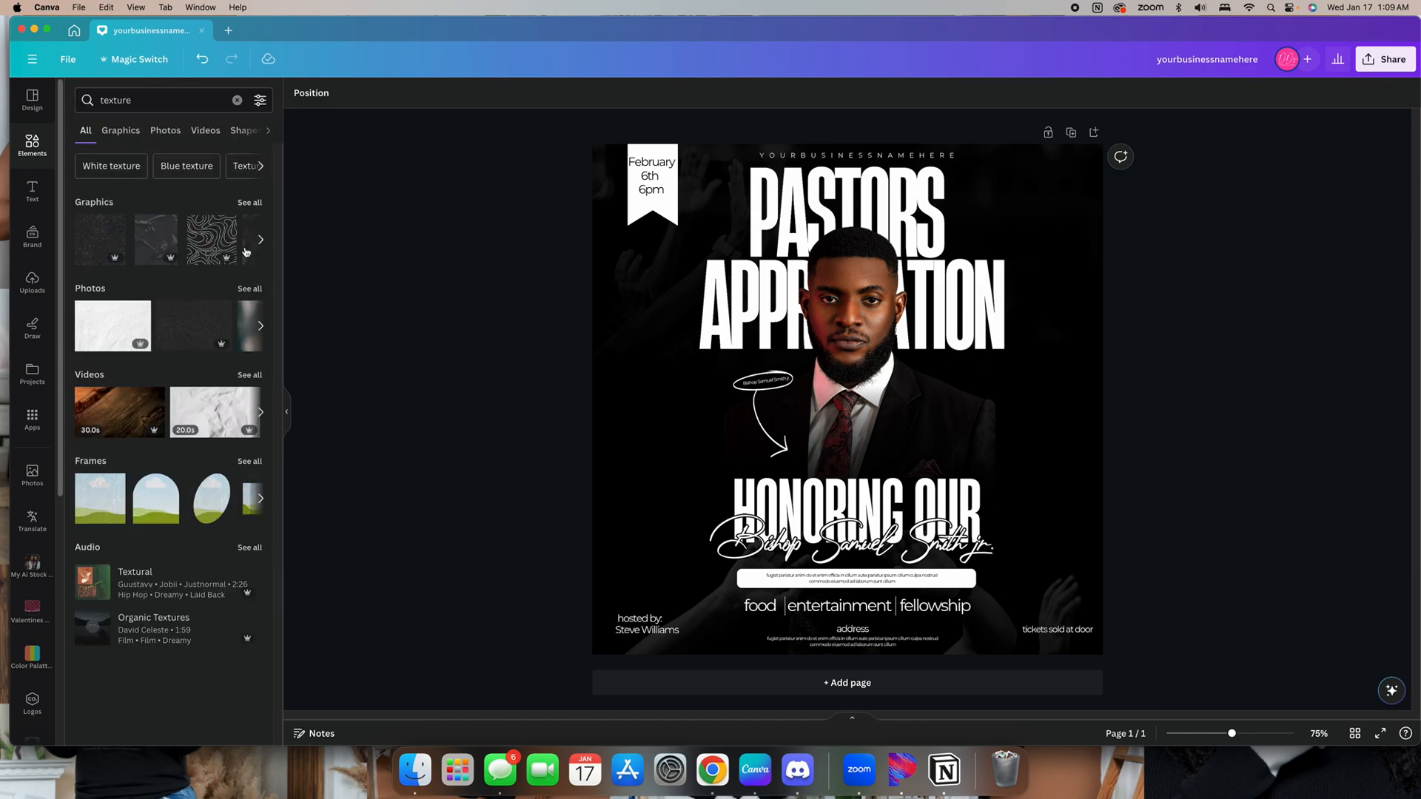
pyautogui.click(249, 290)
pyautogui.scroll(-5, 106, 282)
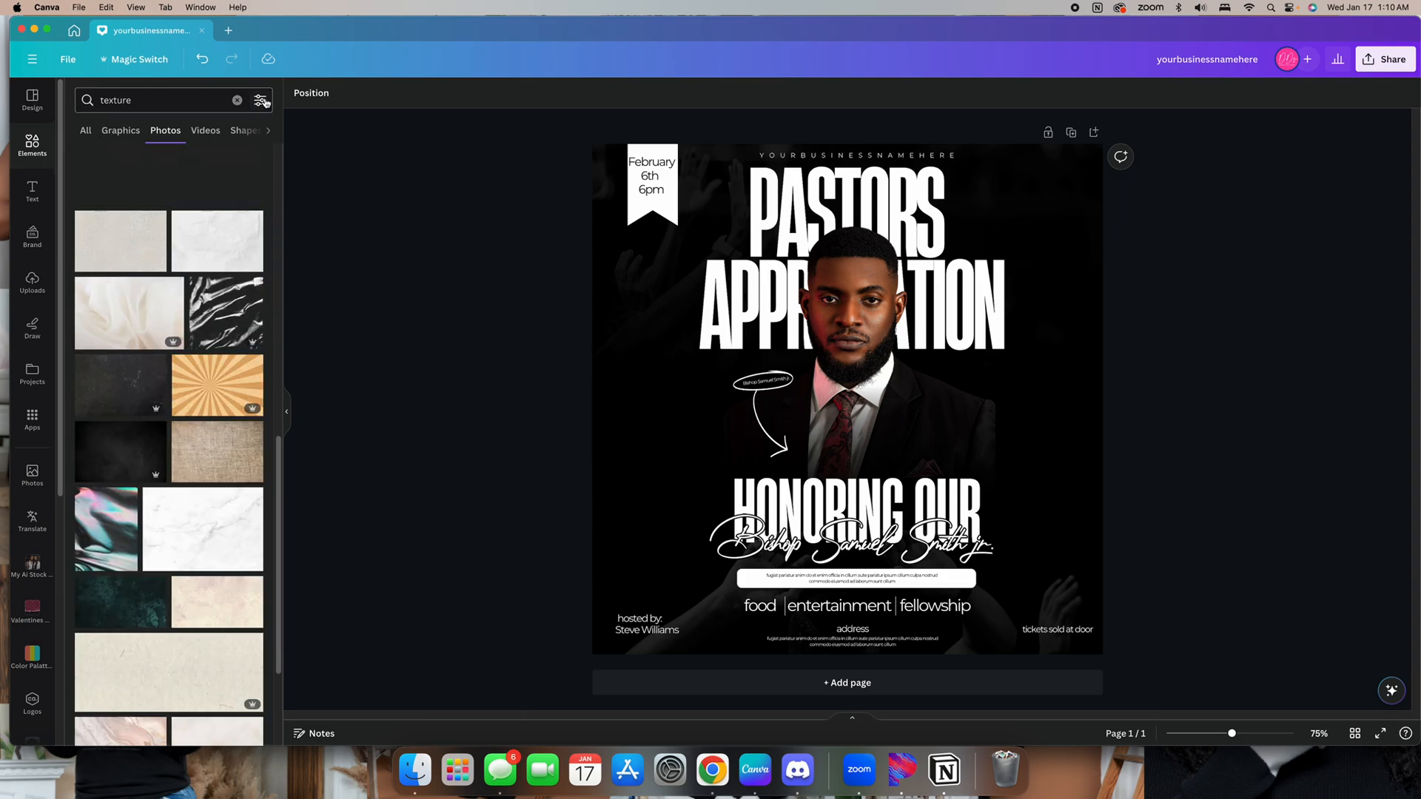
# Search the elements for overlay and browse the overlay graphics
pyautogui.click(236, 100)
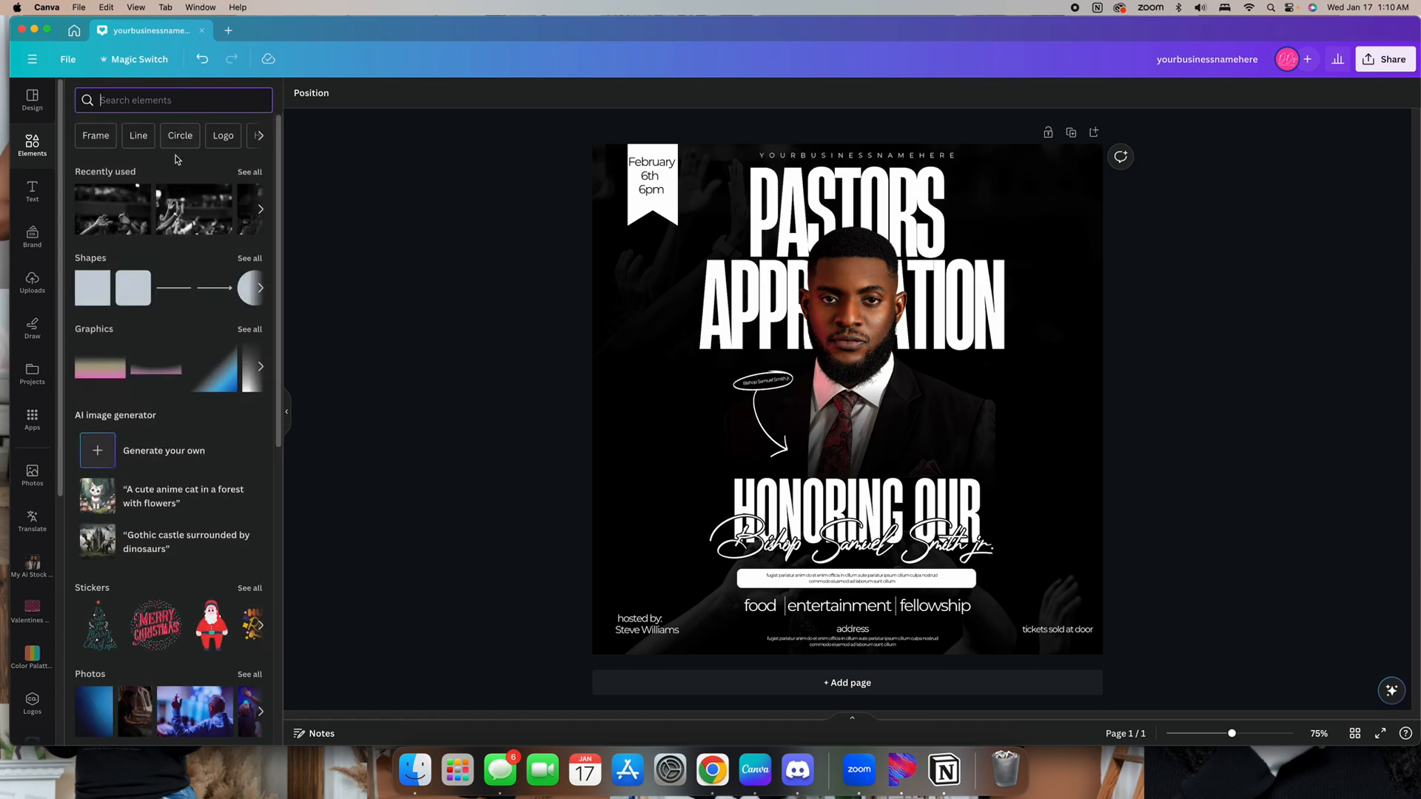
pyautogui.click(219, 100)
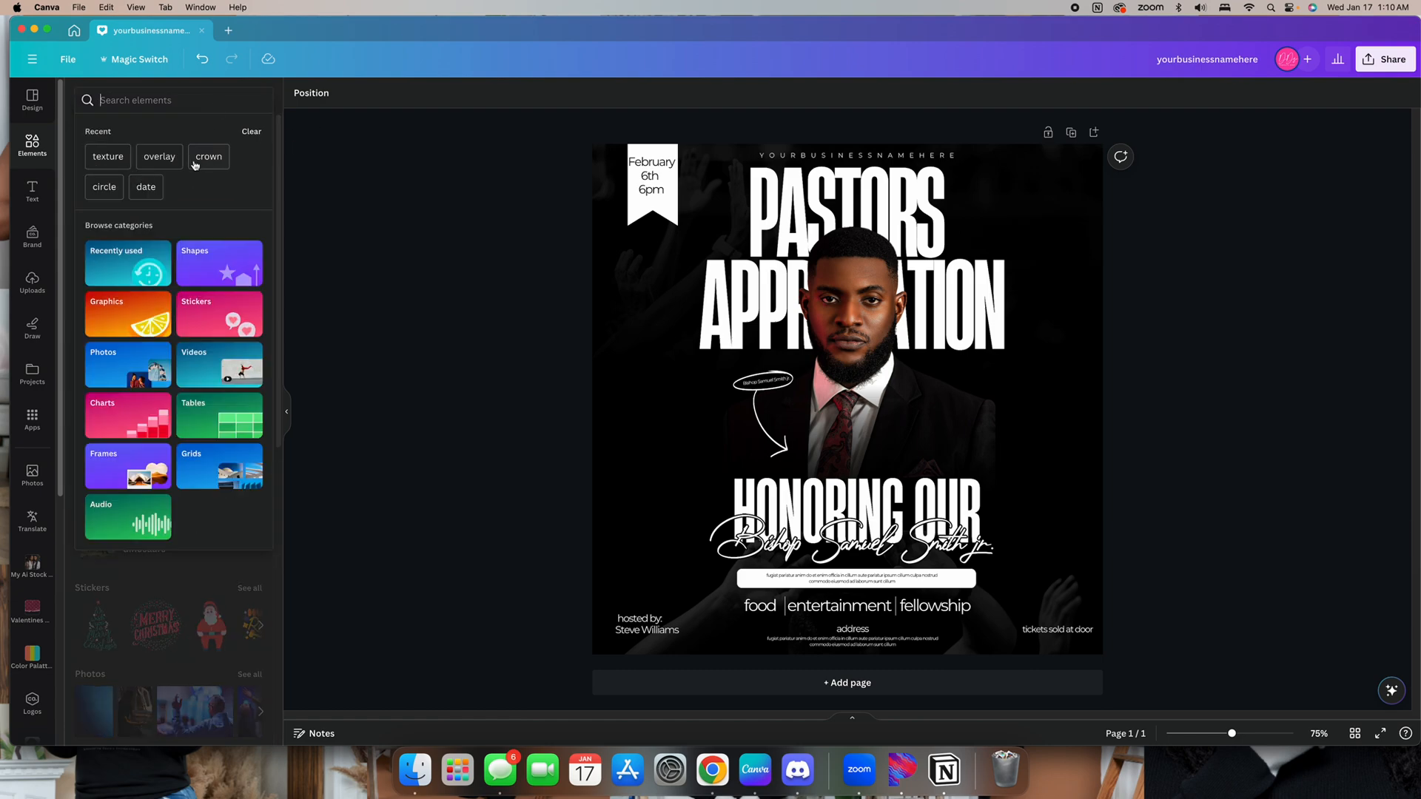
pyautogui.click(153, 160)
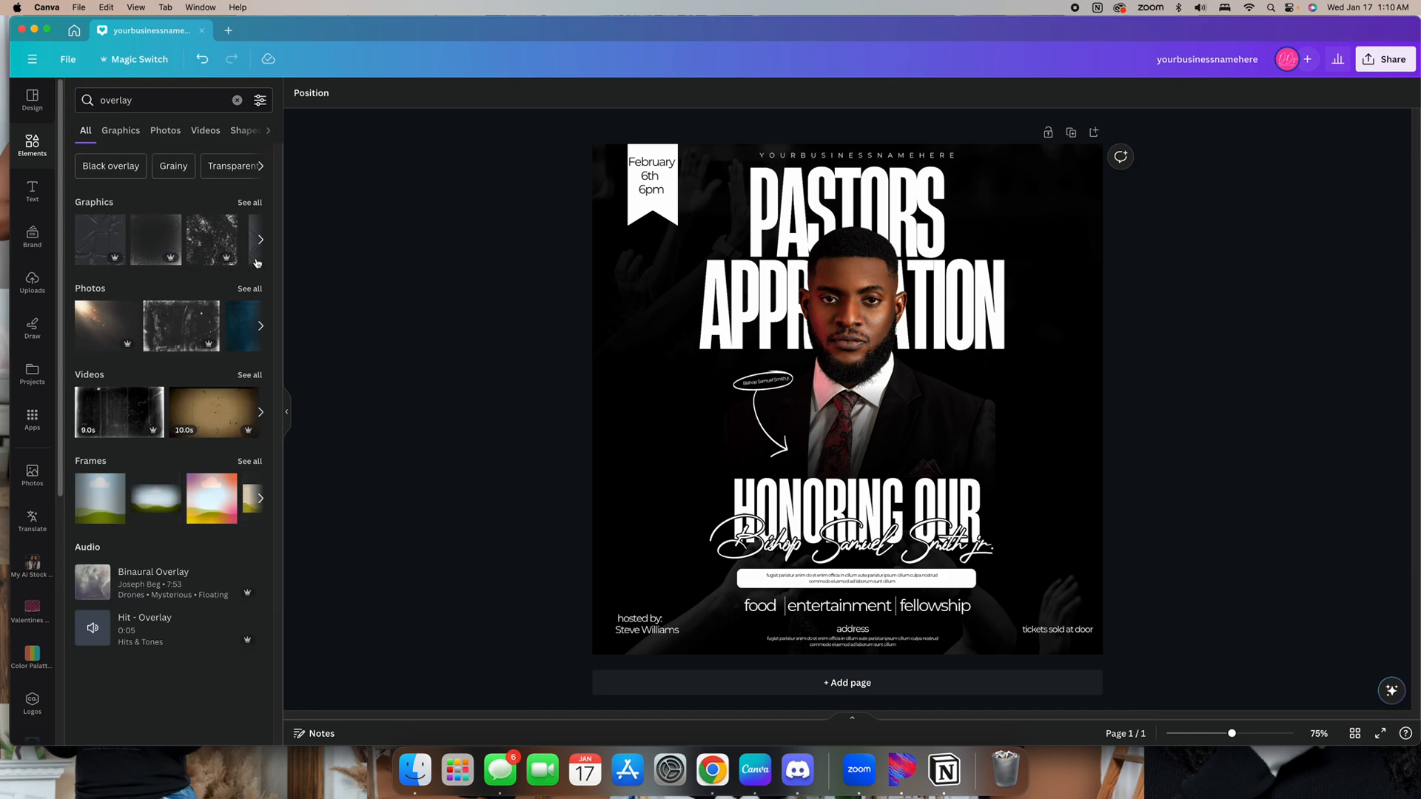
pyautogui.click(248, 202)
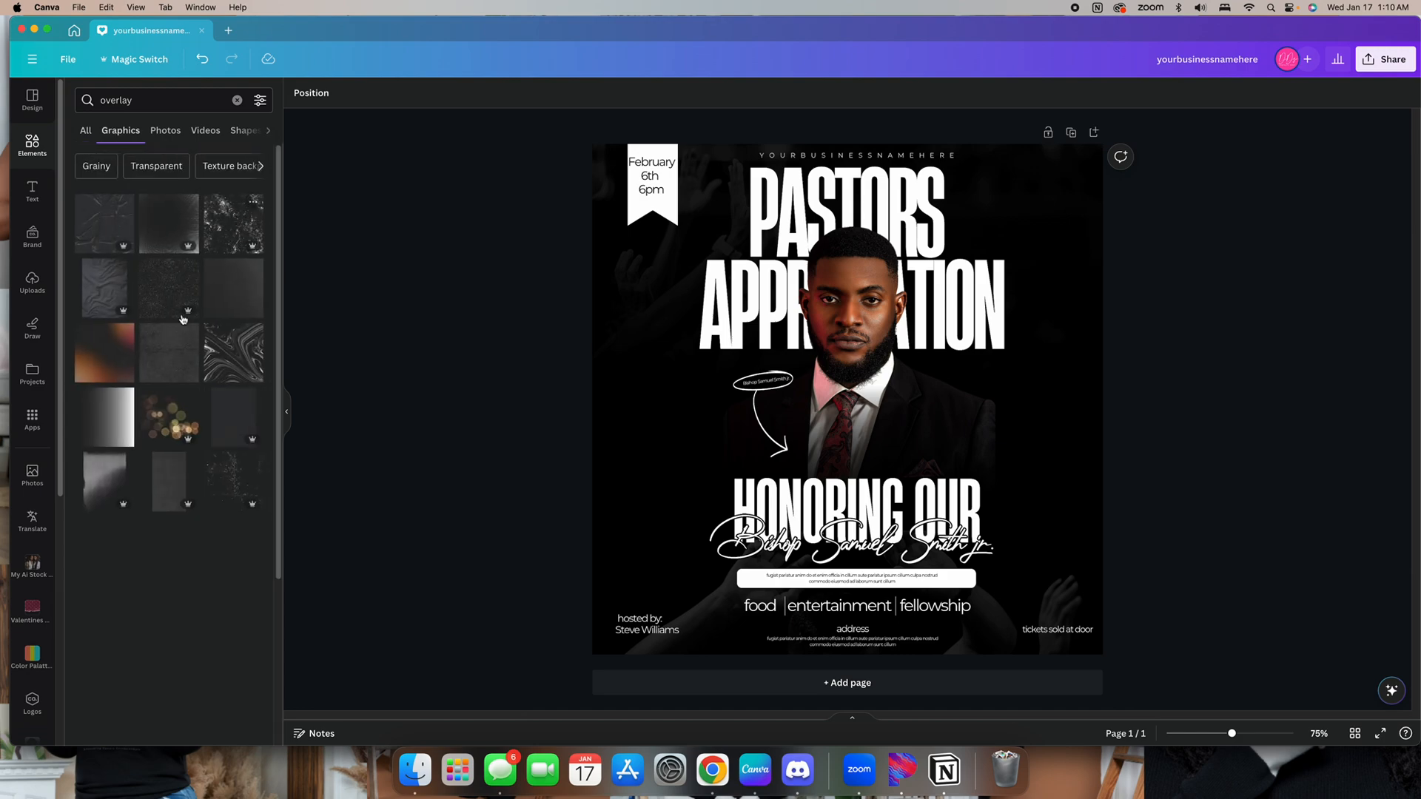
pyautogui.scroll(-8, 148, 444)
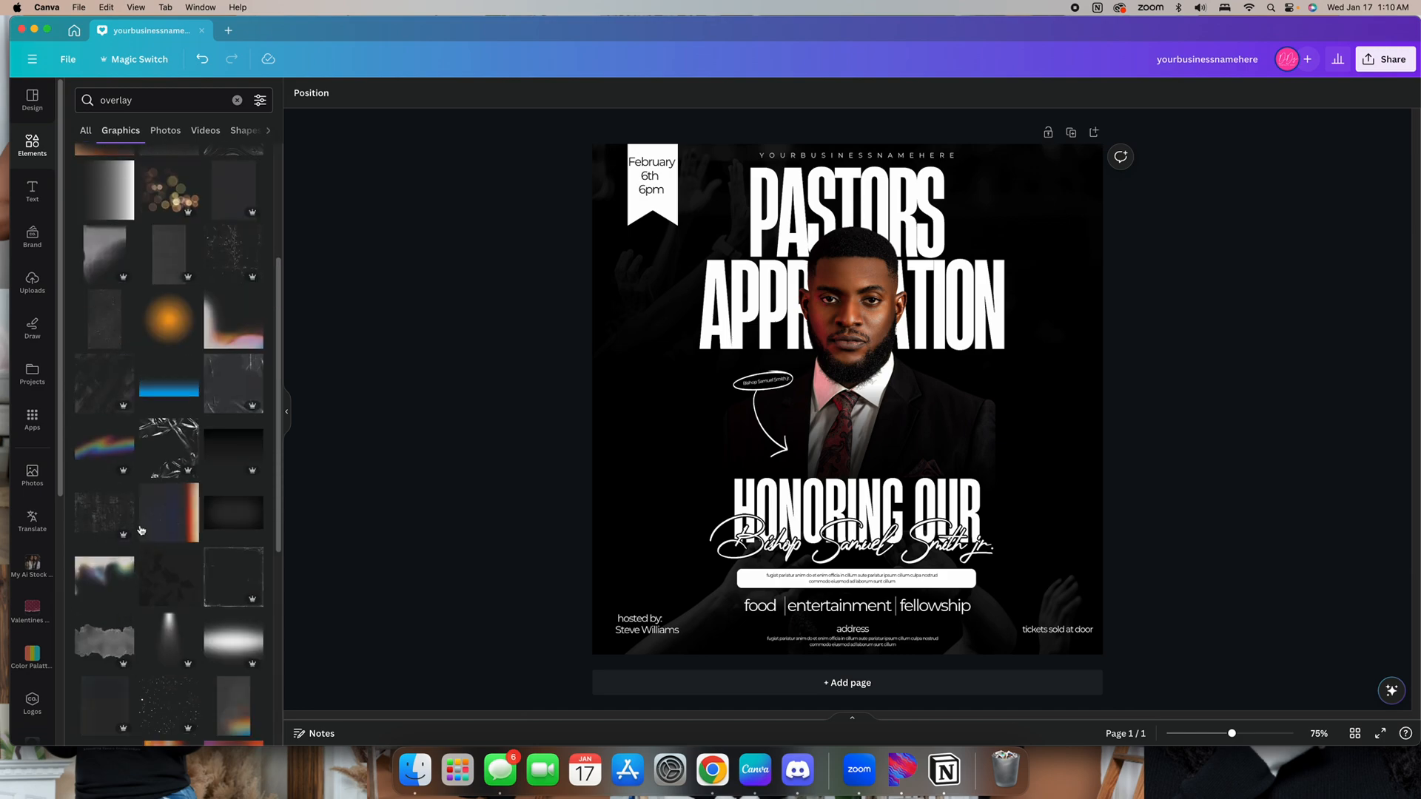
pyautogui.scroll(-2, 174, 568)
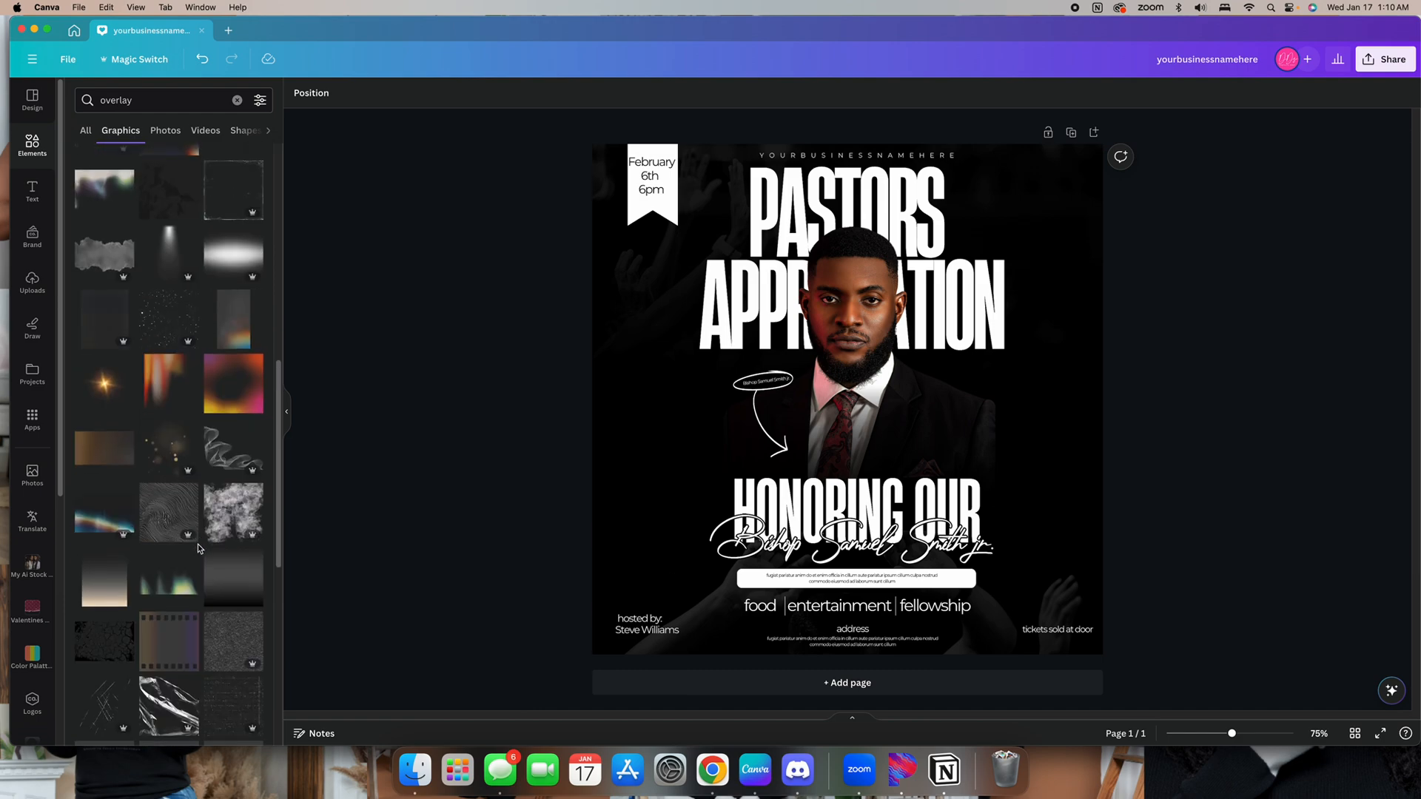
pyautogui.scroll(15, 192, 444)
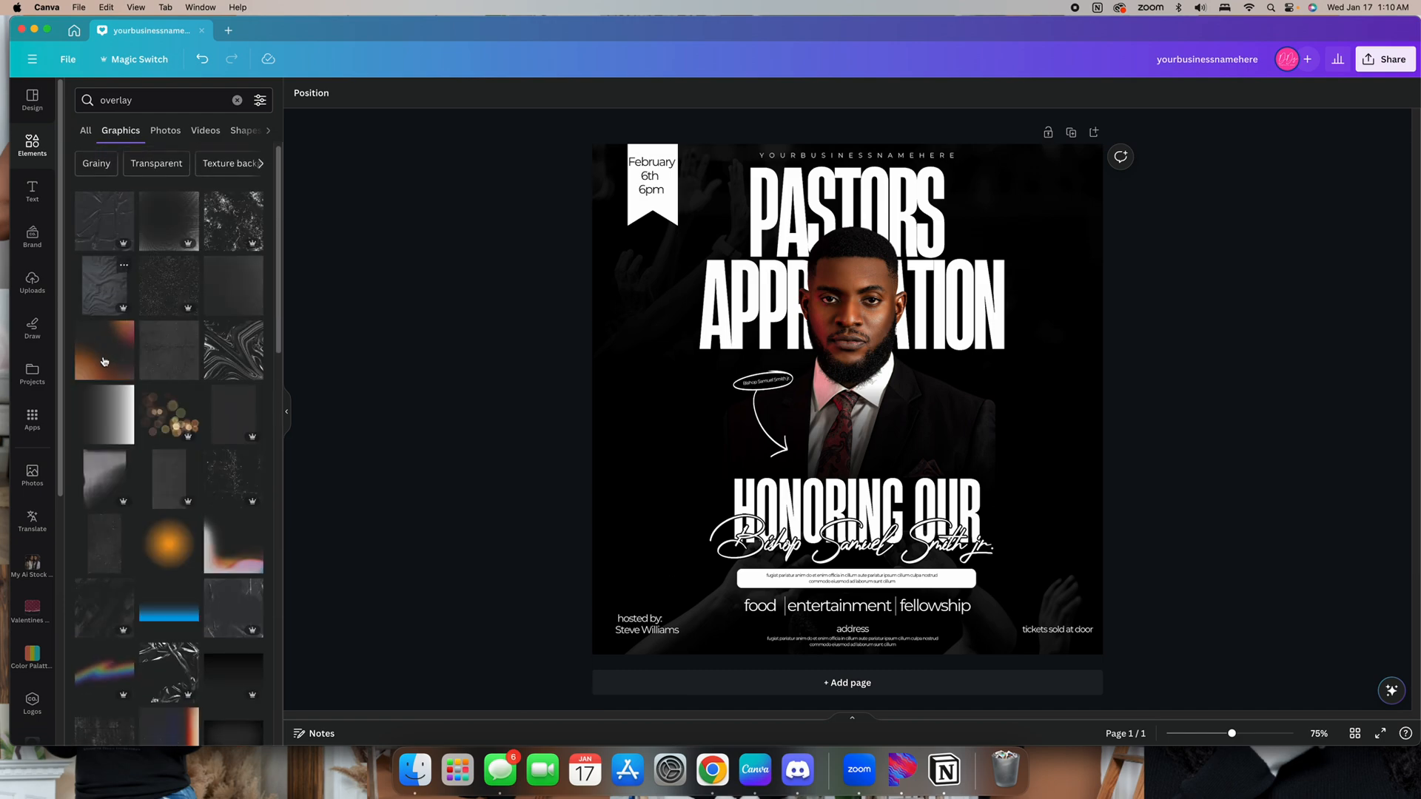
# Add the brown gradient overlay graphic to the post and set its transparency to 61
pyautogui.click(125, 354)
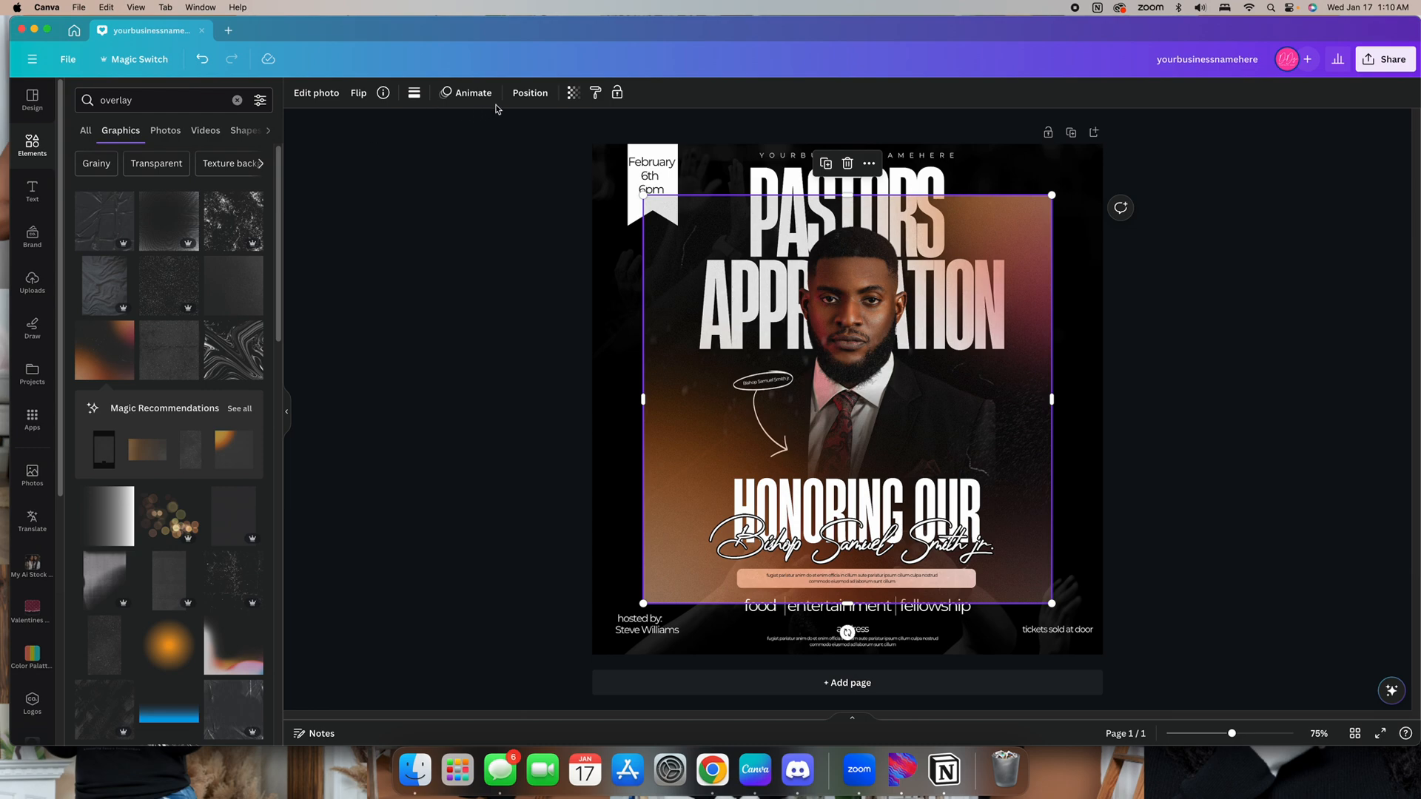
pyautogui.click(572, 95)
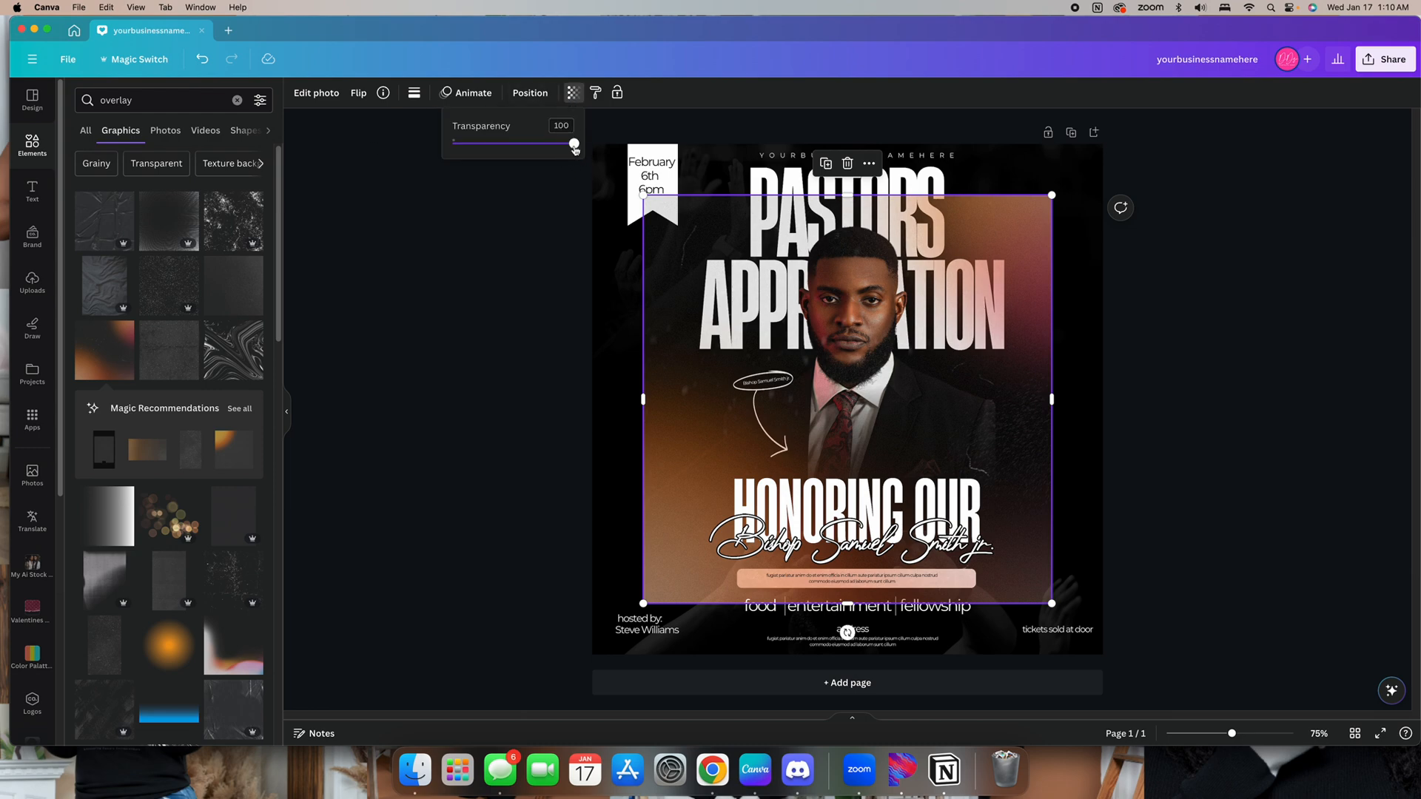
pyautogui.moveTo(575, 148); pyautogui.dragTo(527, 145)
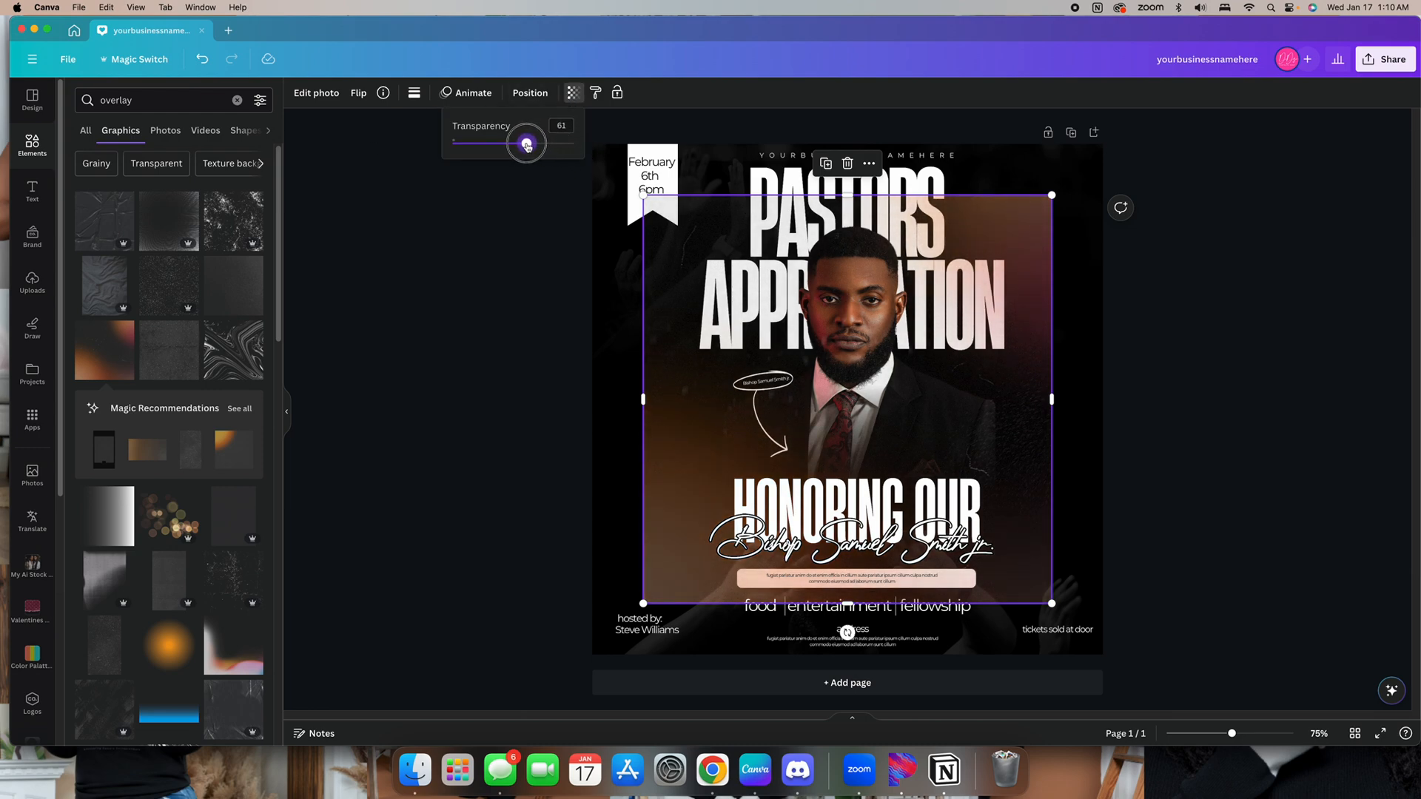
# Enlarge the overlay graphic so it covers the whole post
pyautogui.moveTo(644, 196); pyautogui.dragTo(467, 140)
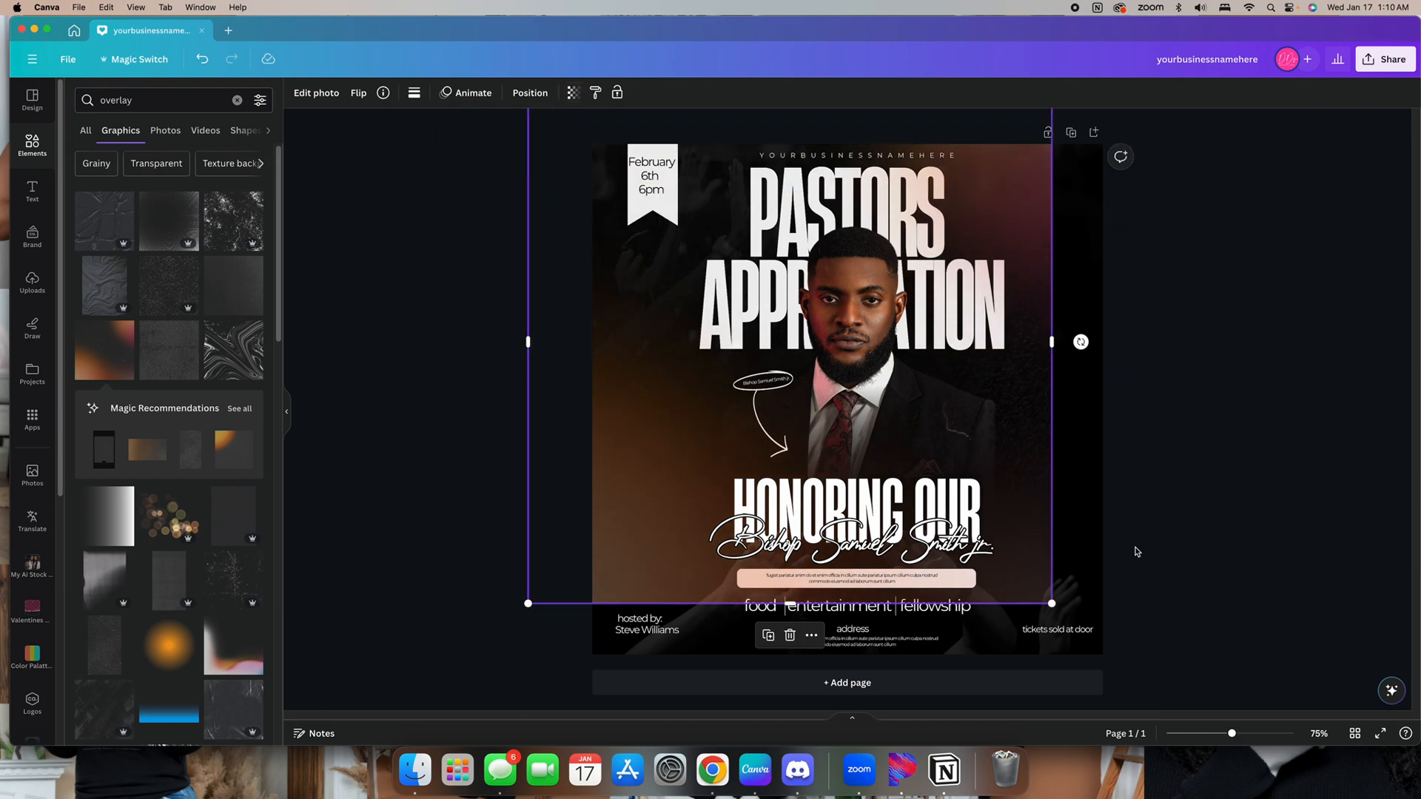
pyautogui.moveTo(1016, 466); pyautogui.dragTo(1060, 502)
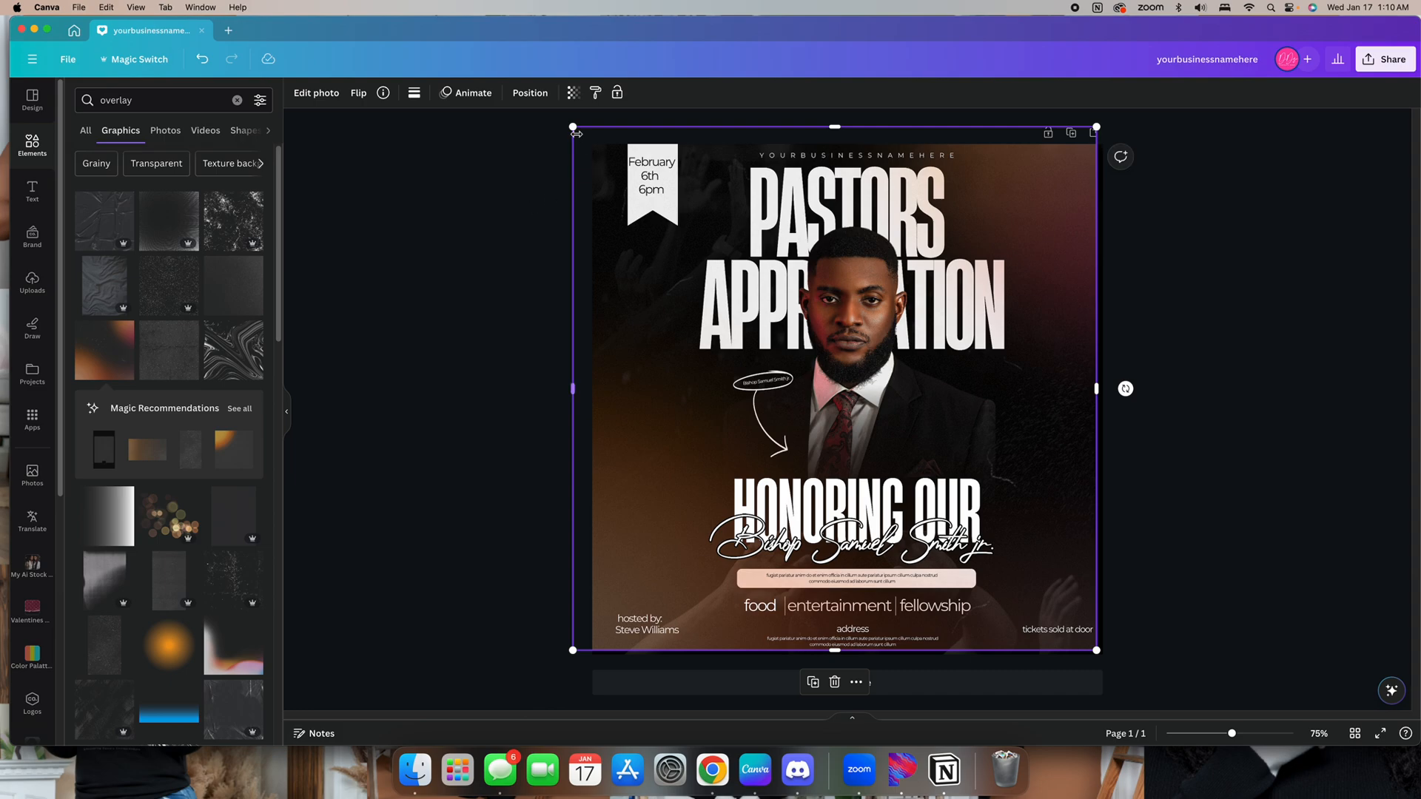
pyautogui.moveTo(572, 126); pyautogui.dragTo(515, 133)
pyautogui.moveTo(1015, 368); pyautogui.dragTo(1024, 374)
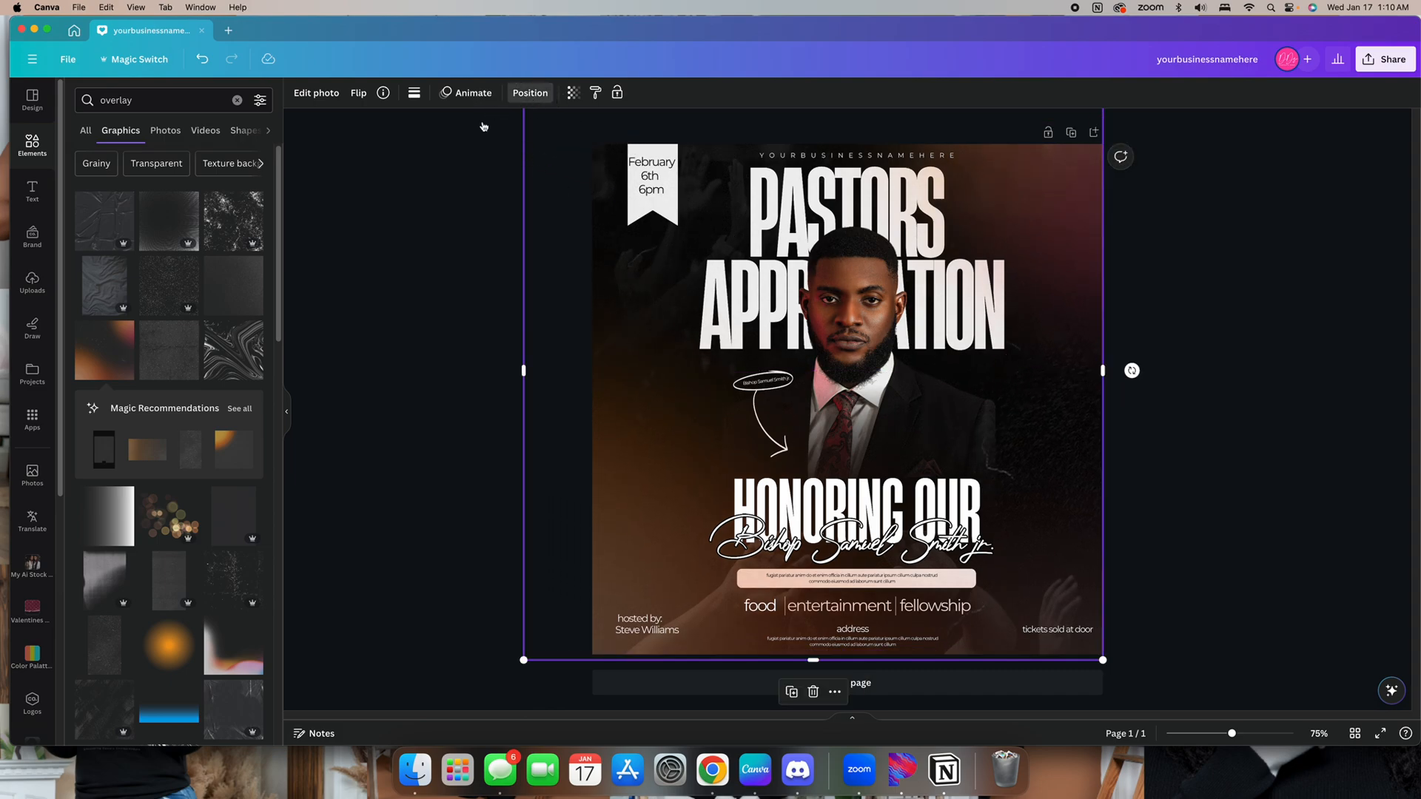
# Move the overlay graphic down the layer order, behind the text layers
pyautogui.click(530, 93)
pyautogui.scroll(-10, 219, 424)
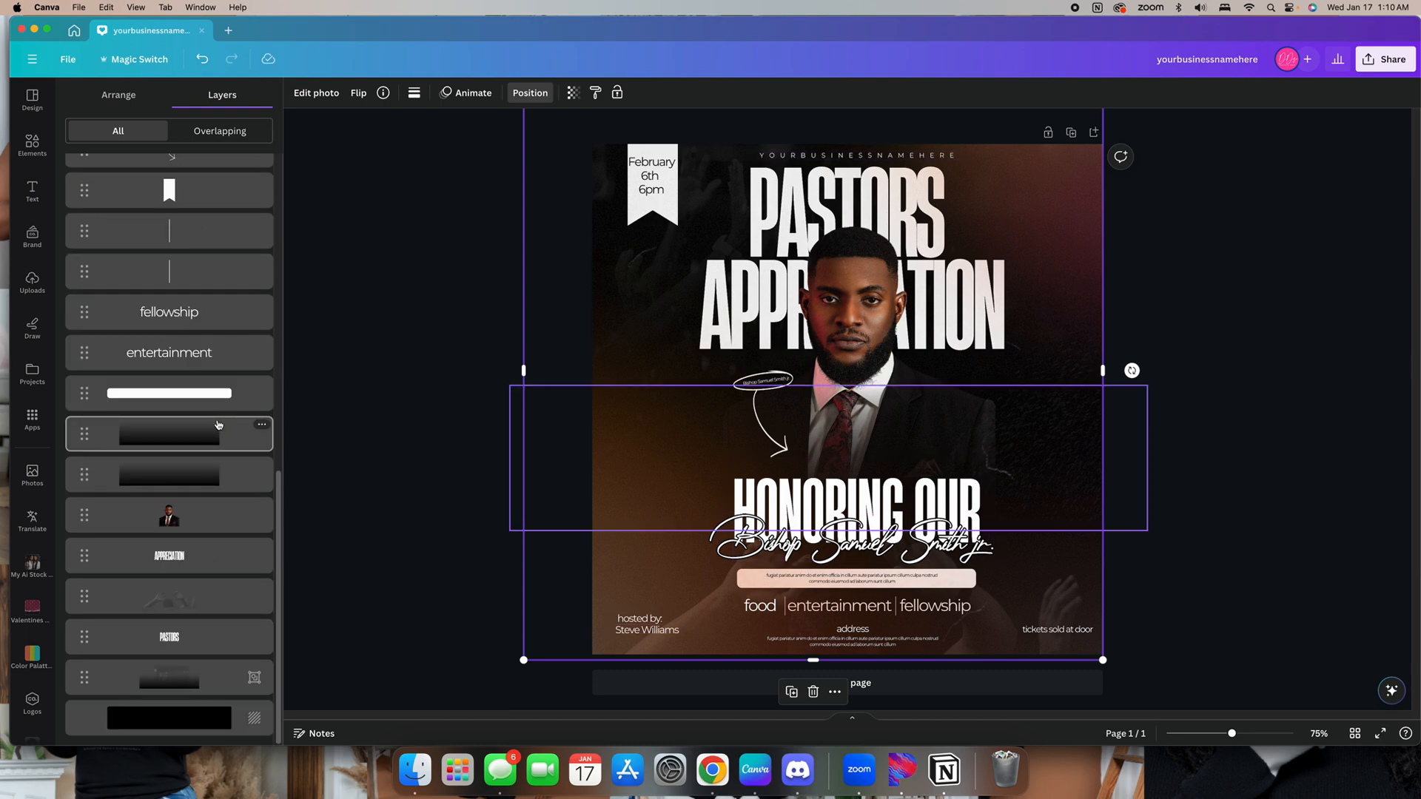
pyautogui.scroll(3, 218, 424)
pyautogui.moveTo(215, 281); pyautogui.dragTo(200, 423)
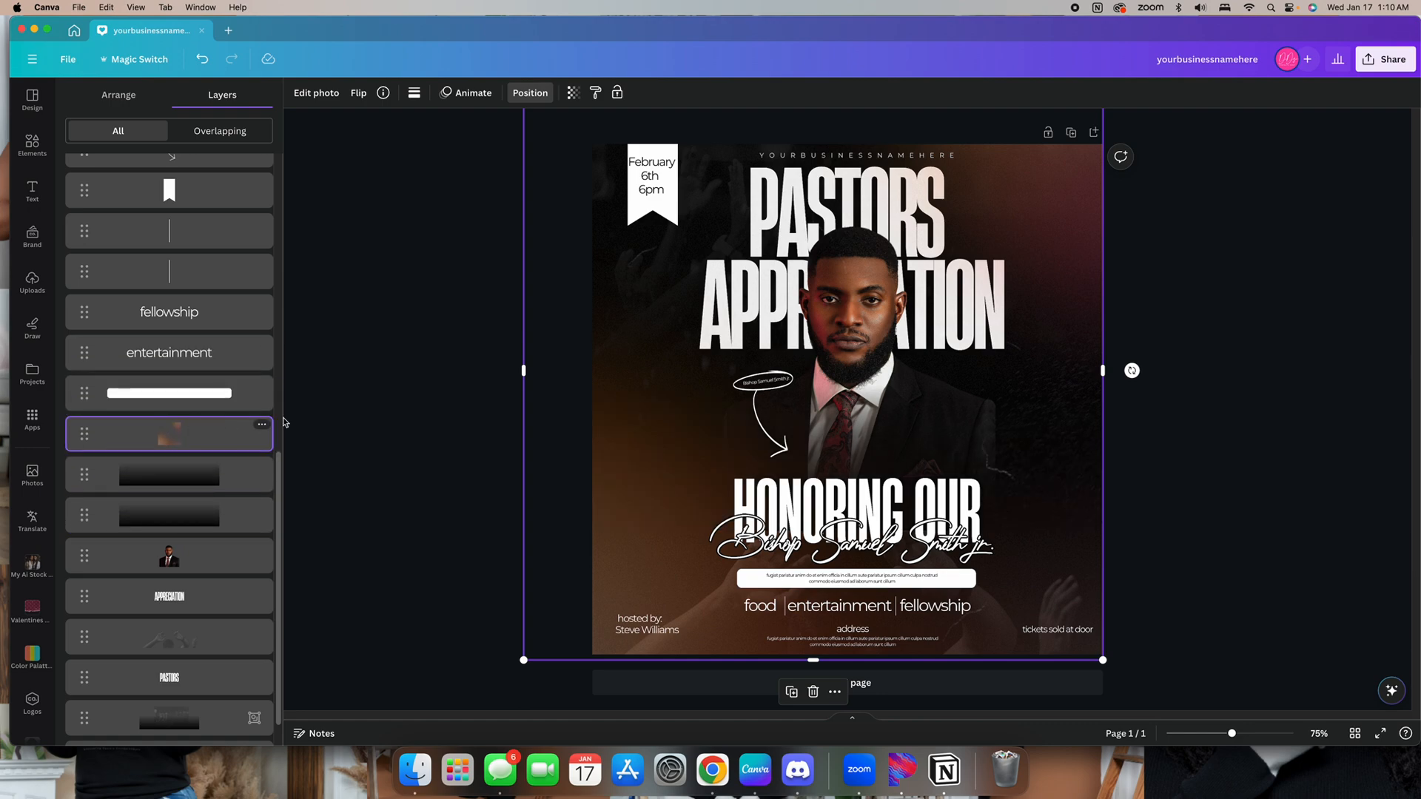
# Reselect the overlay graphic and nudge it slightly over the post
pyautogui.click(381, 419)
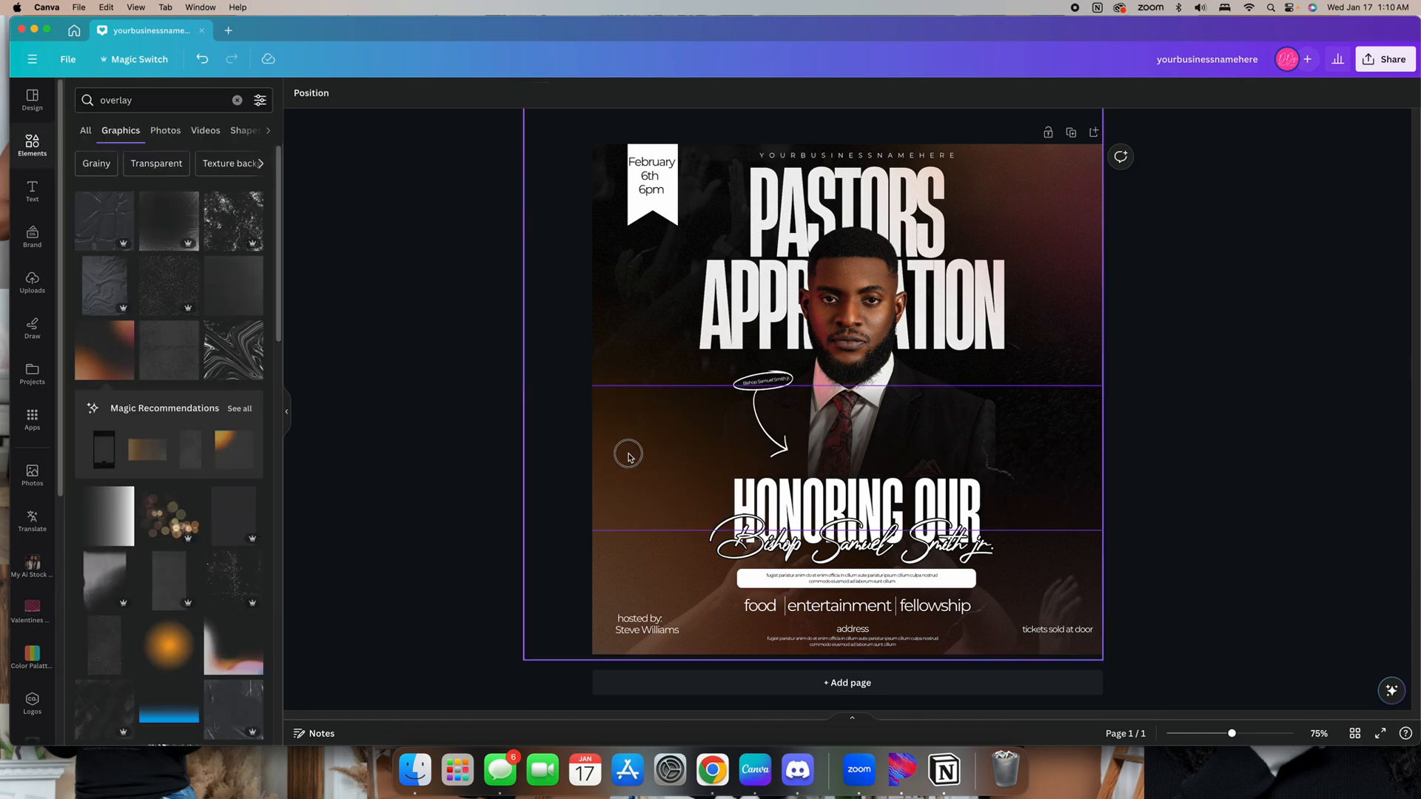
pyautogui.moveTo(628, 452); pyautogui.dragTo(624, 461)
pyautogui.click(628, 306)
pyautogui.moveTo(628, 306); pyautogui.dragTo(621, 311)
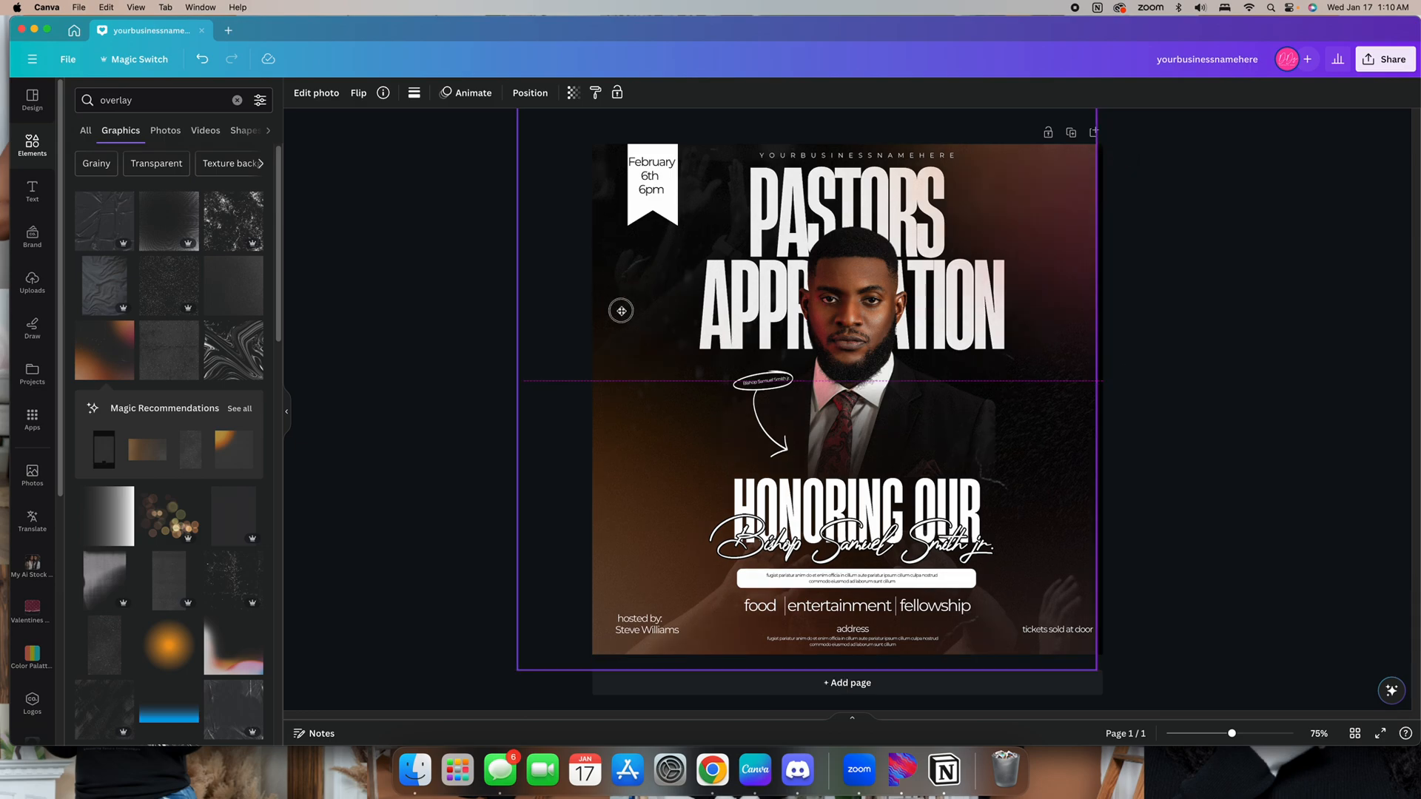
pyautogui.click(659, 675)
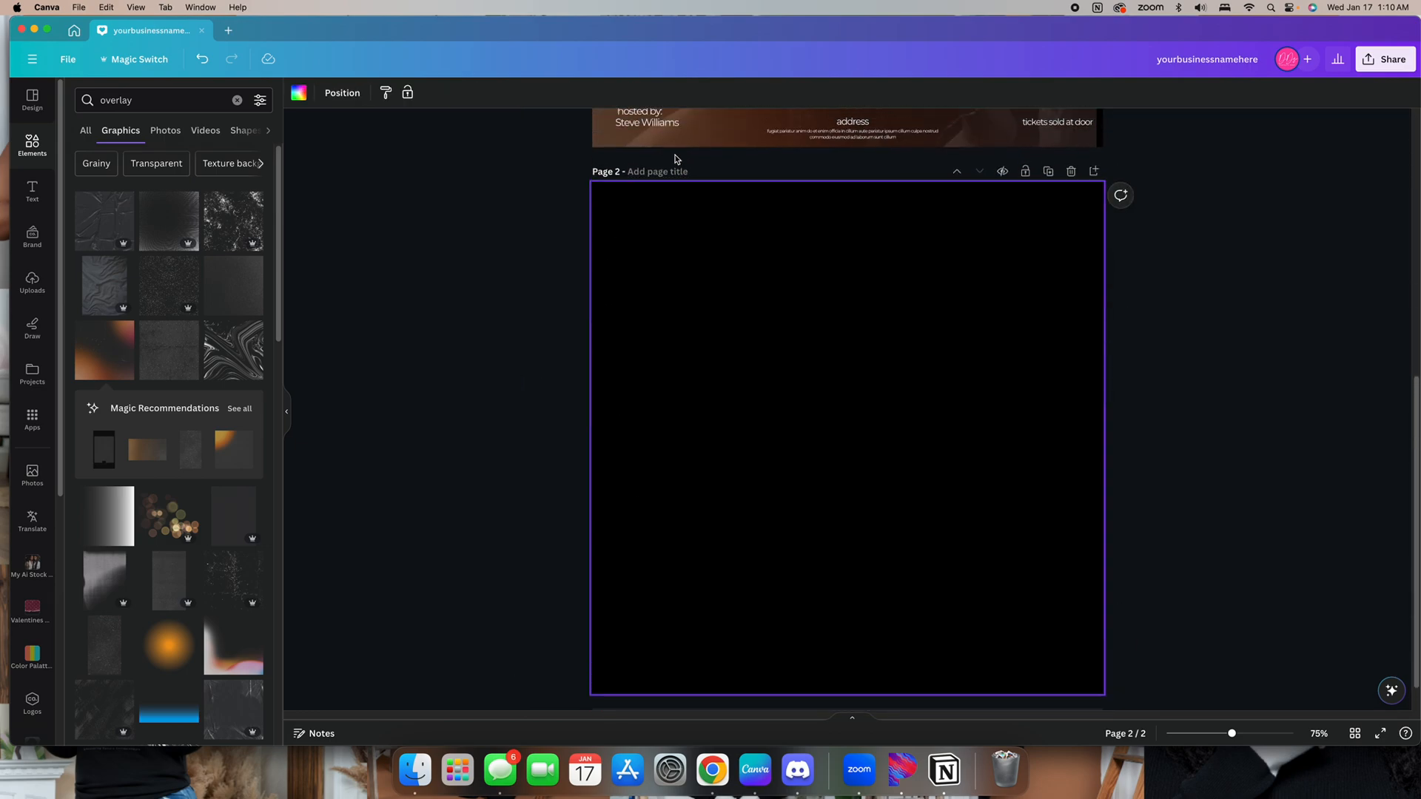
pyautogui.scroll(5, 674, 159)
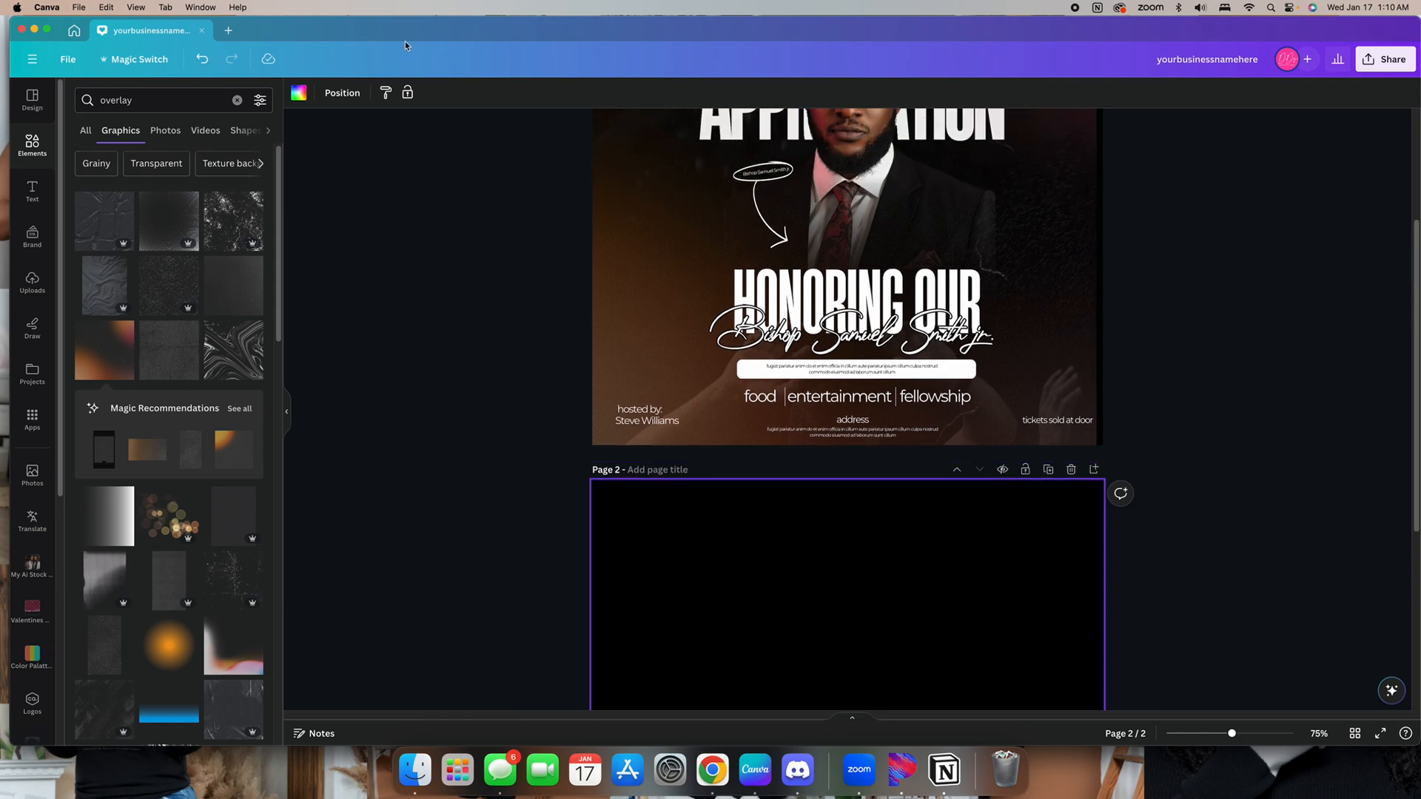
pyautogui.click(204, 62)
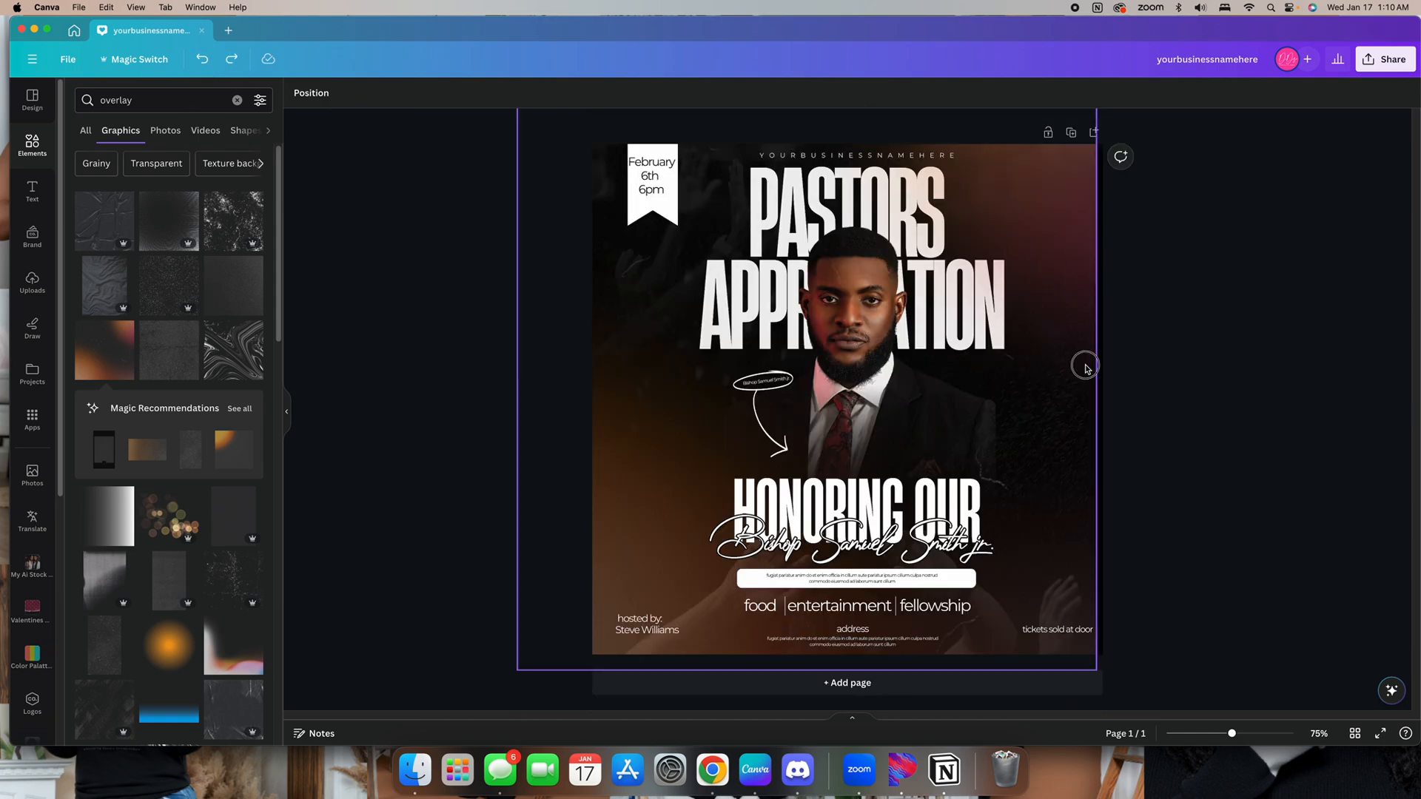
# Stretch the overlay graphic past the post's lower-right corner so it fully covers the edges
pyautogui.moveTo(1095, 671); pyautogui.dragTo(1142, 678)
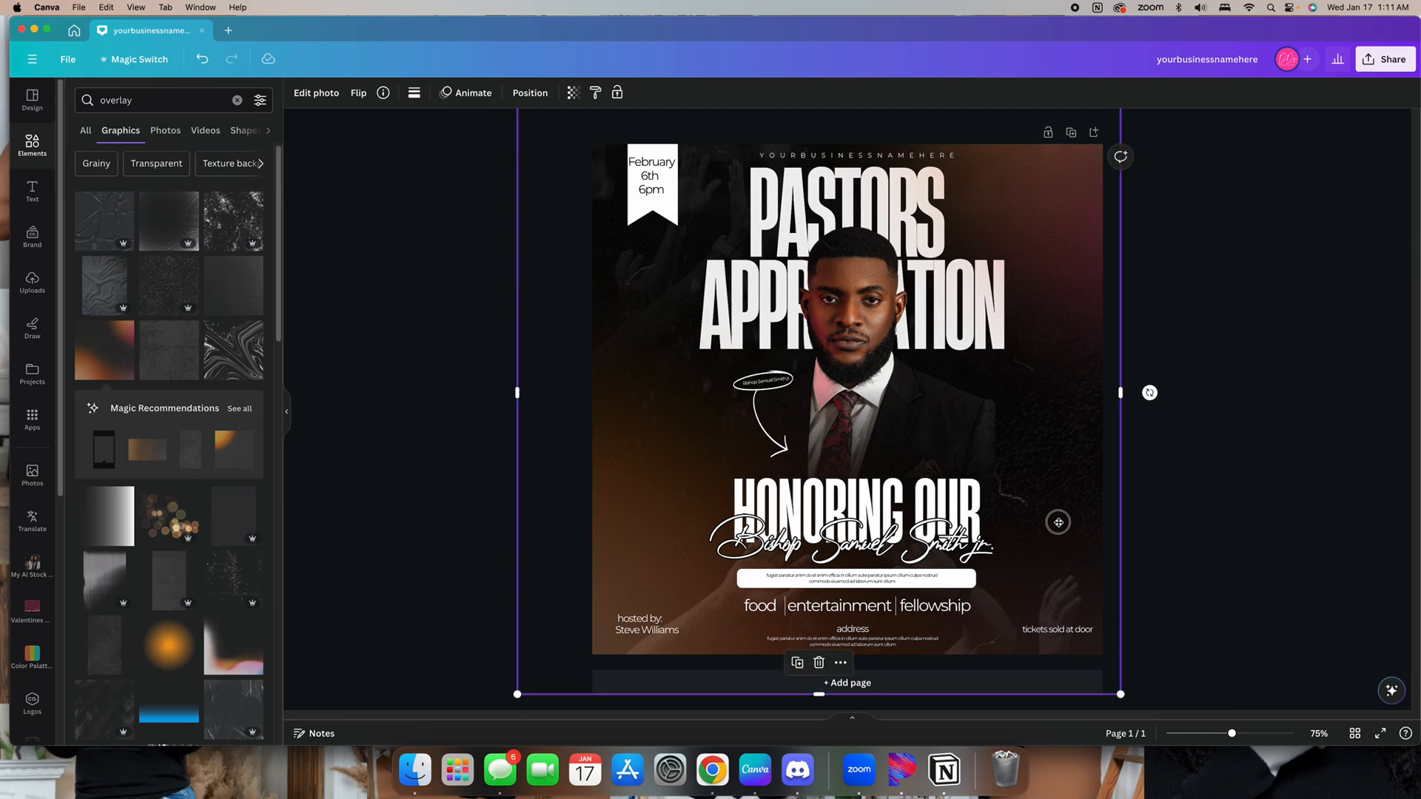
pyautogui.moveTo(1059, 522); pyautogui.dragTo(1064, 516)
pyautogui.click(1275, 536)
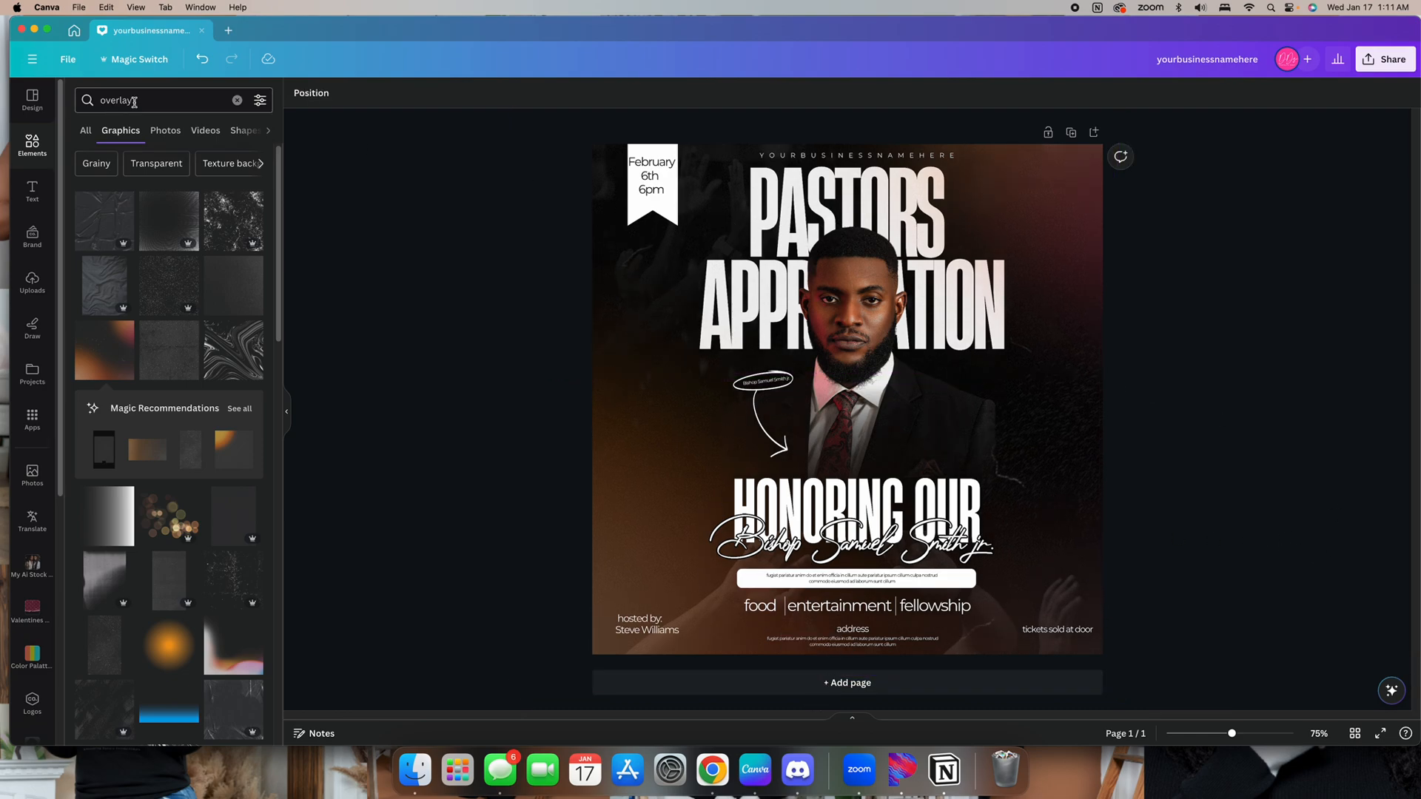
# Search the elements for birds and browse the bird photos
pyautogui.click(237, 101)
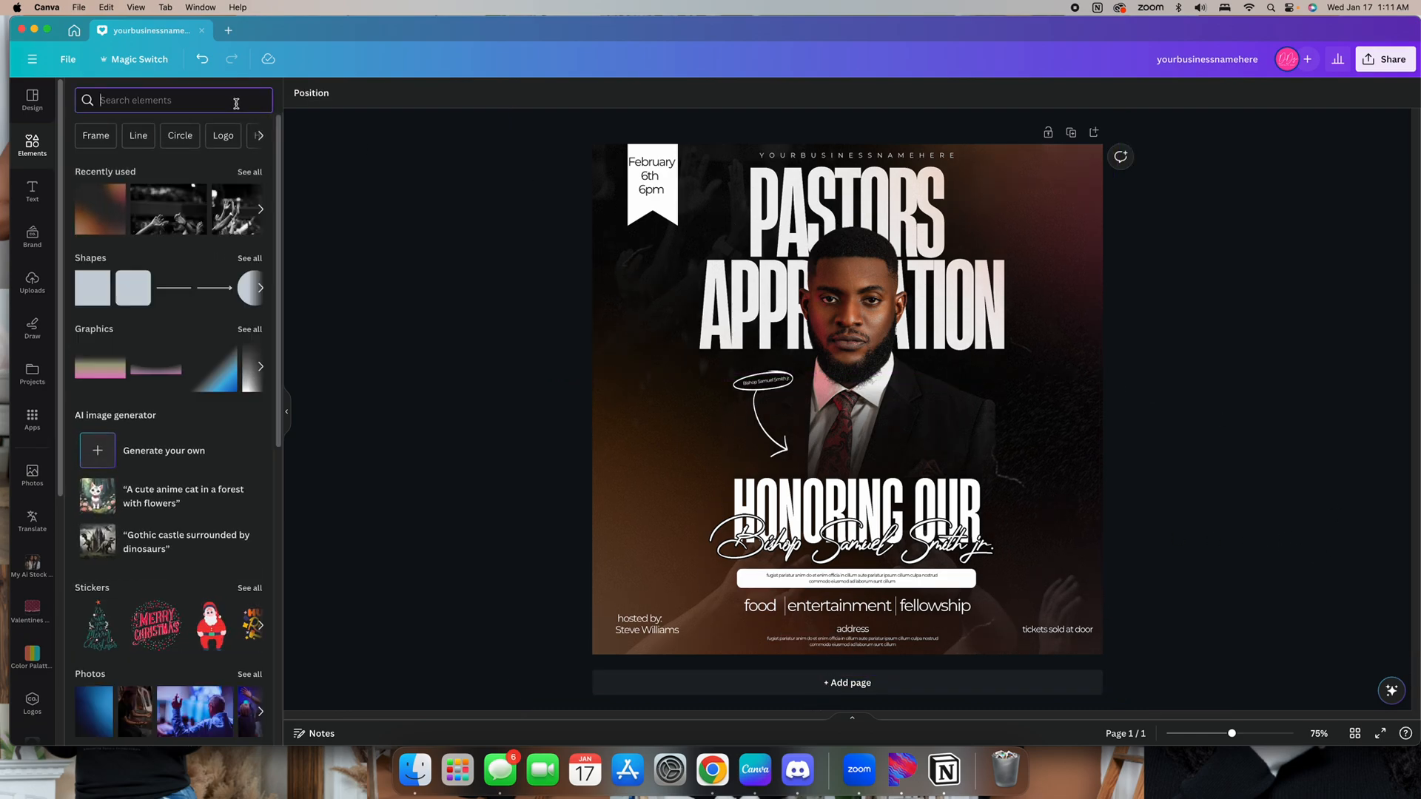
pyautogui.write('birds')
pyautogui.press('Return')
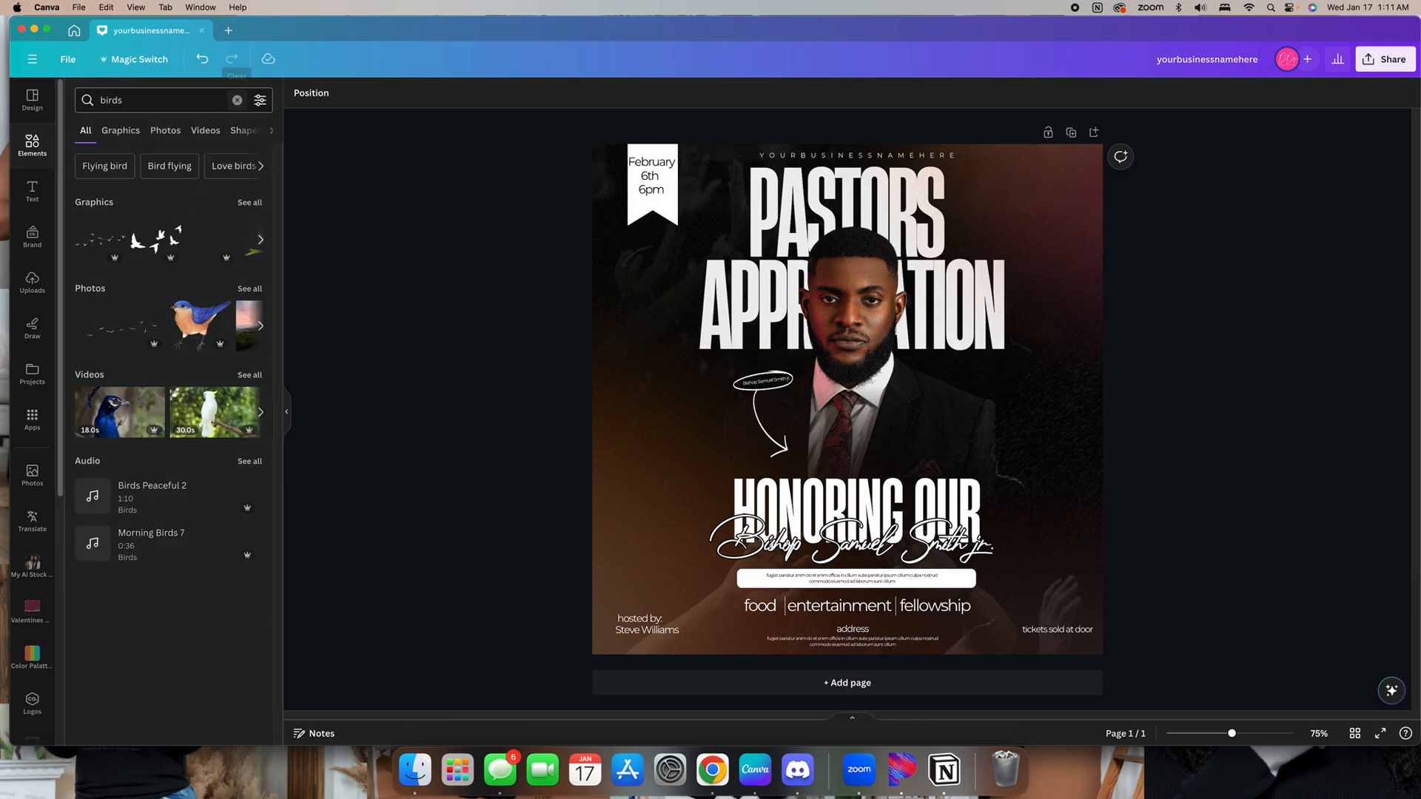
pyautogui.click(249, 289)
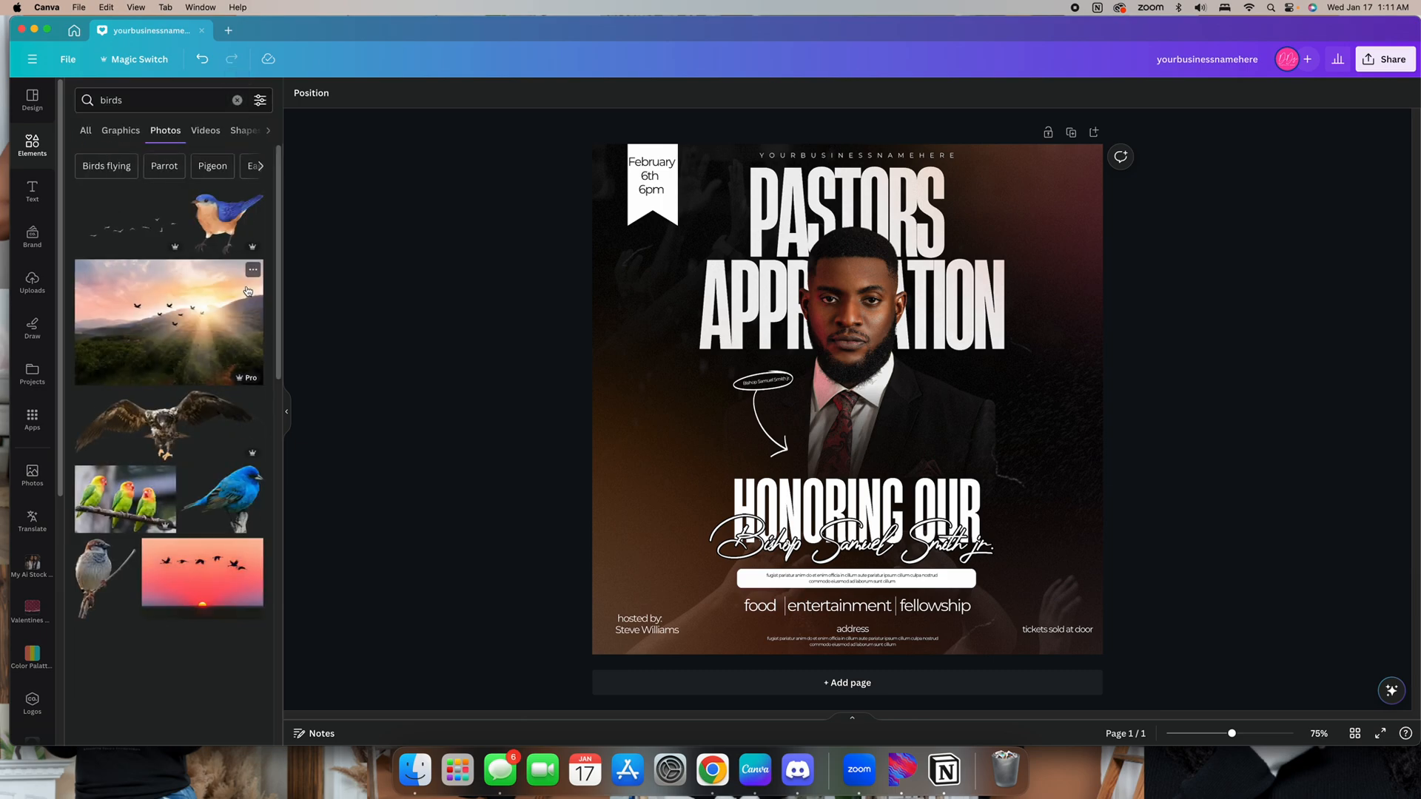
pyautogui.scroll(-5, 207, 291)
pyautogui.scroll(-5, 207, 291)
# Search the element photos for dove and scroll through the results
pyautogui.click(163, 108)
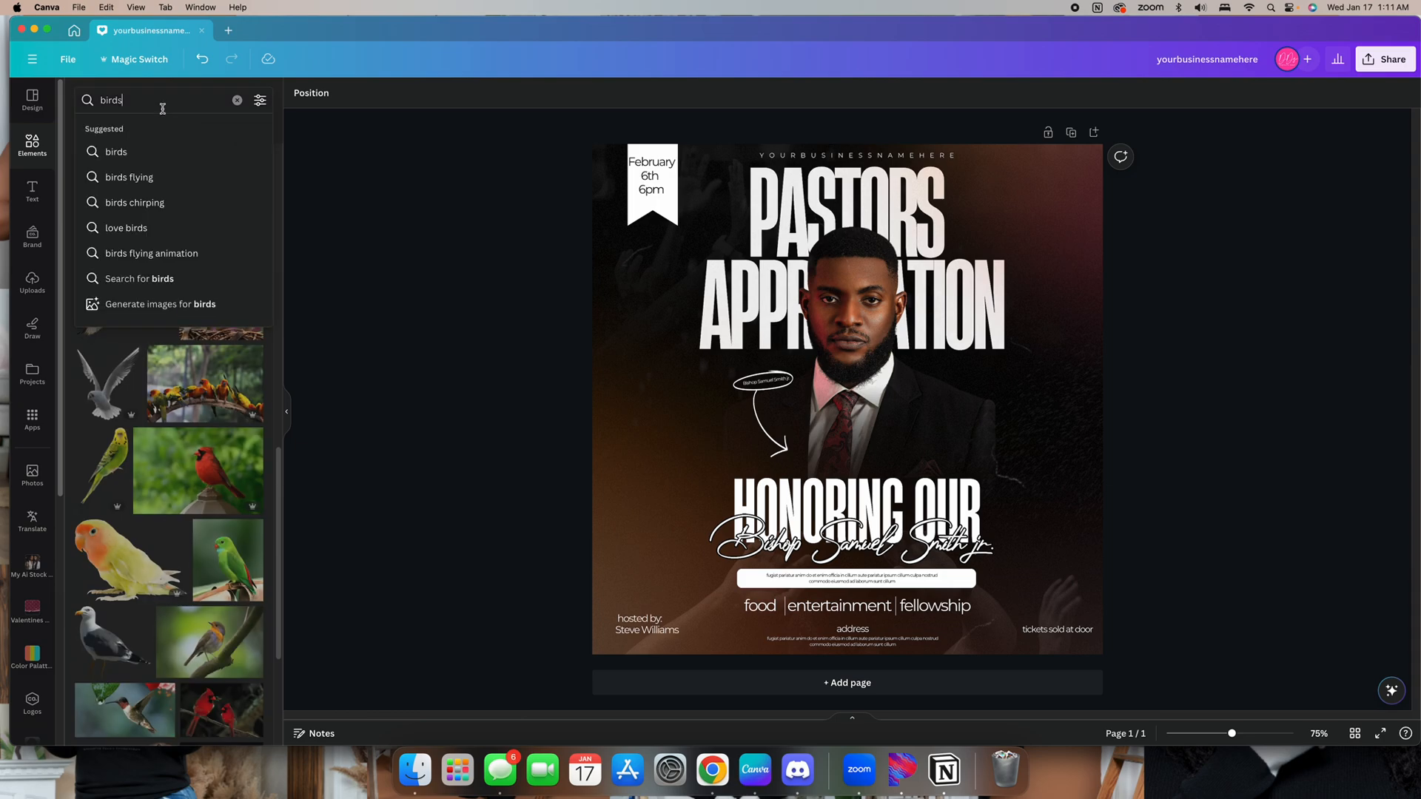
pyautogui.write('dover')
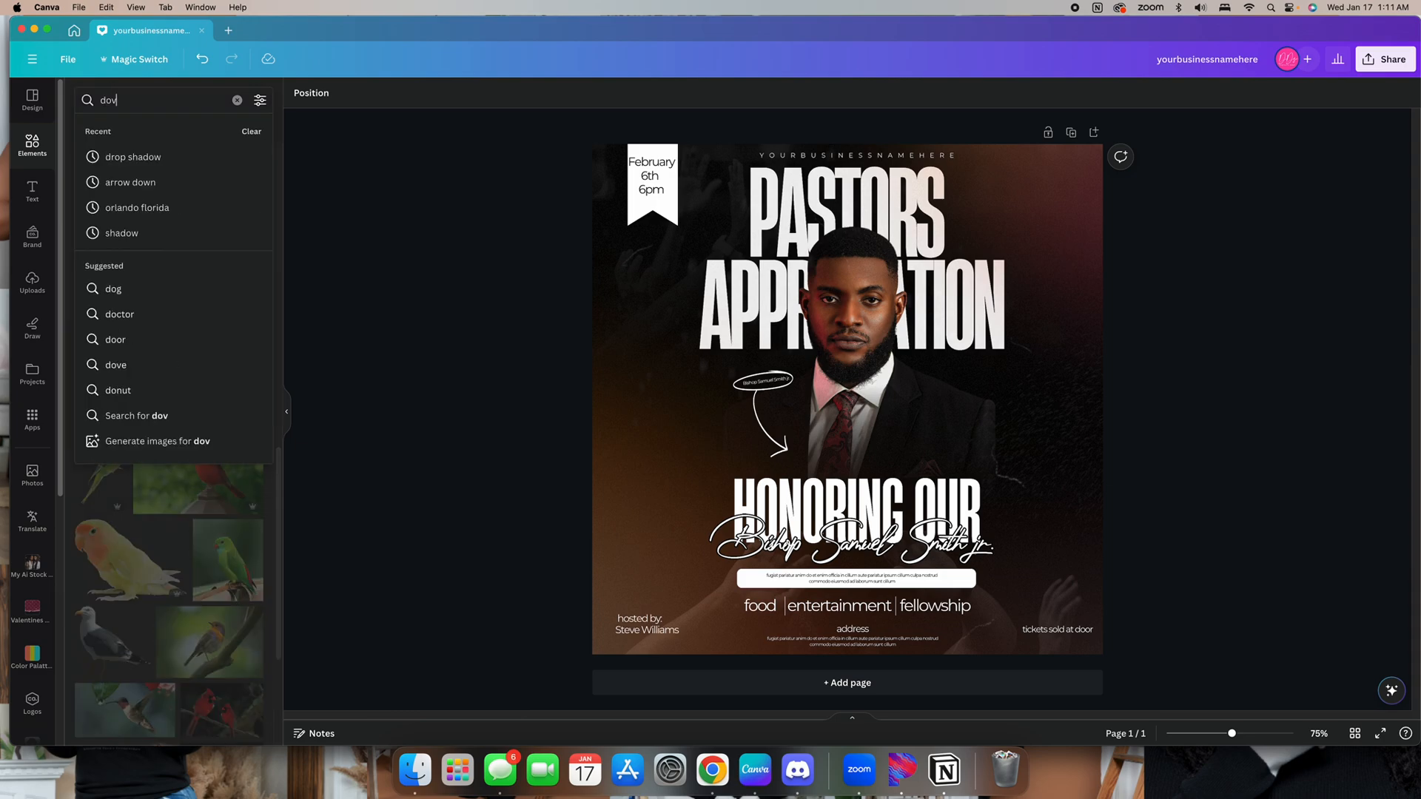
pyautogui.press('Return')
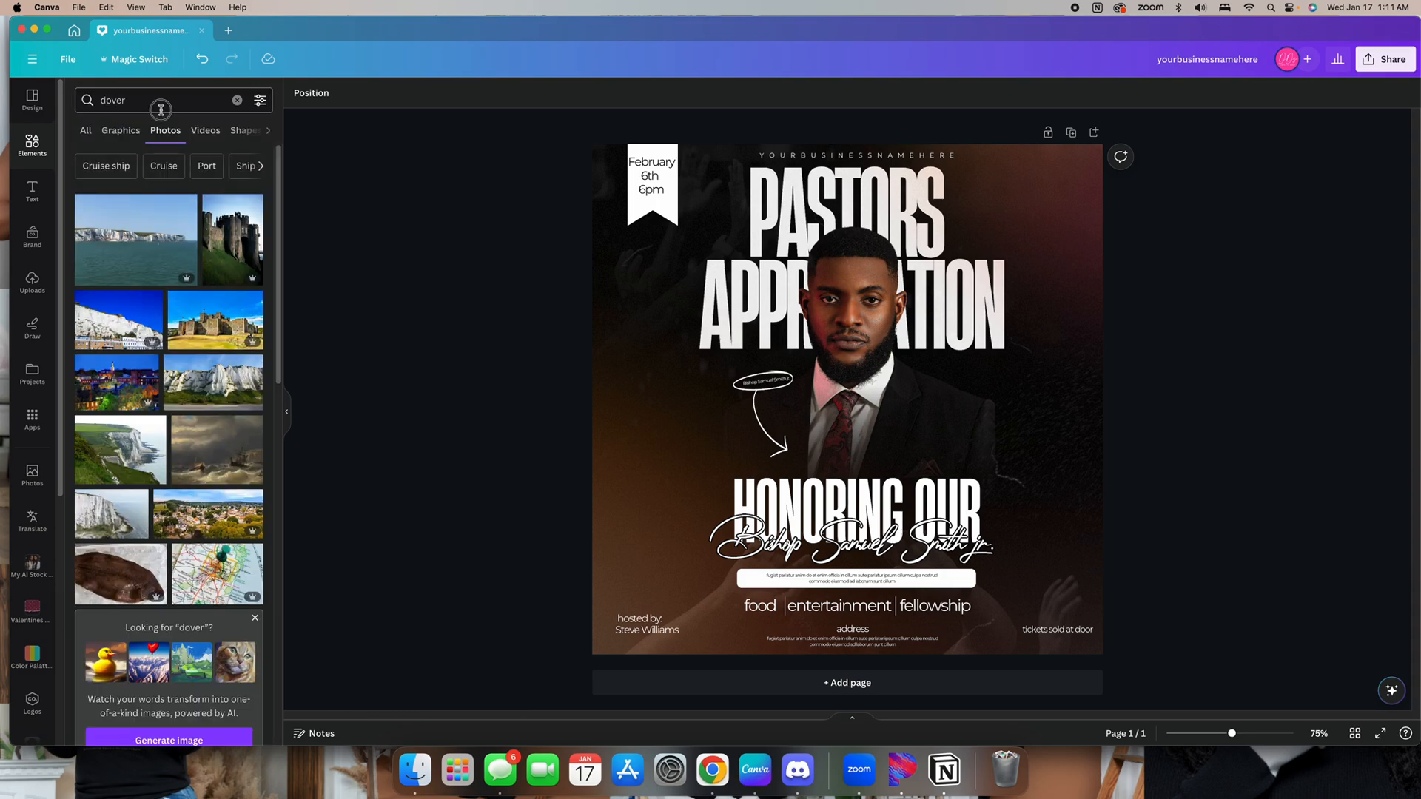
pyautogui.click(160, 110)
pyautogui.press('BackSpace')
pyautogui.press('Return')
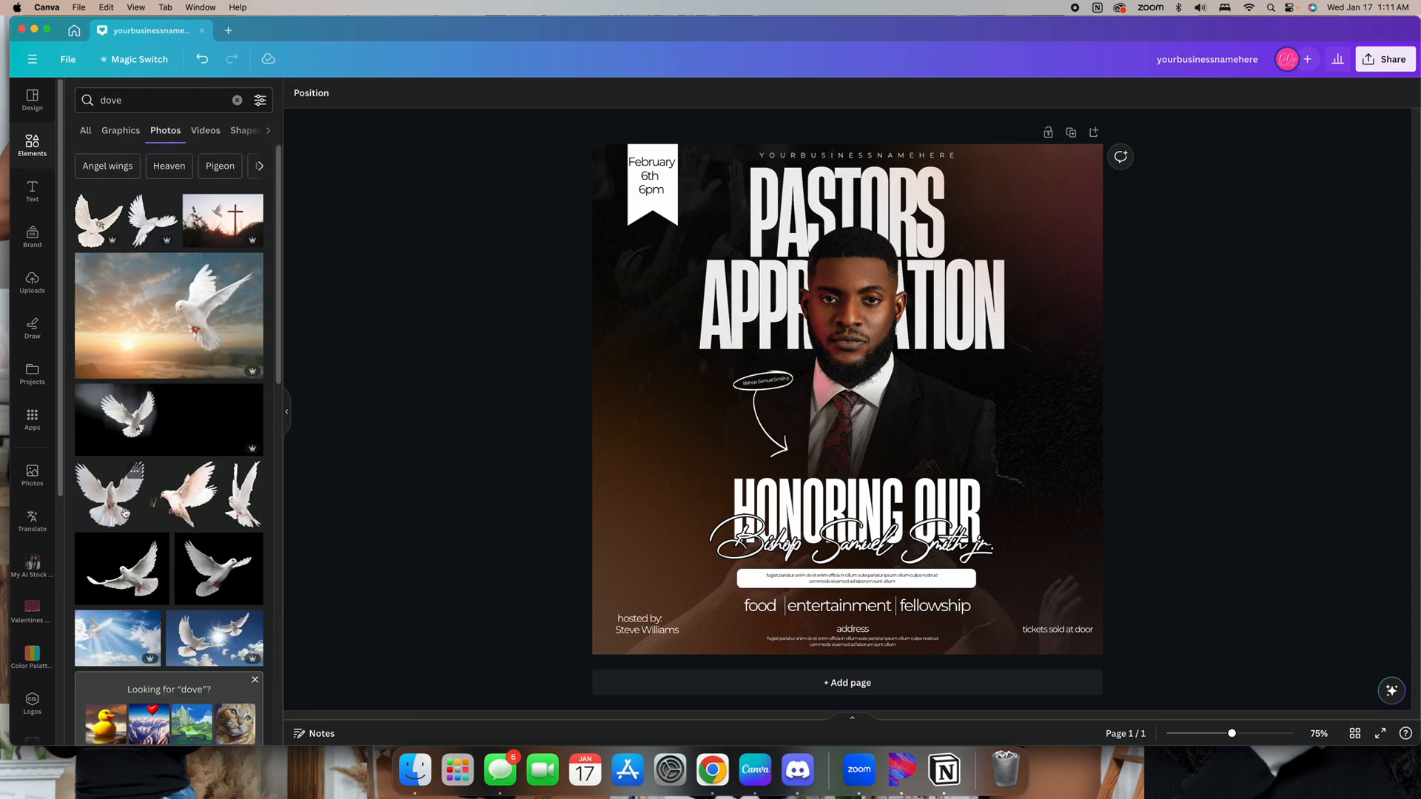
pyautogui.scroll(-2, 219, 506)
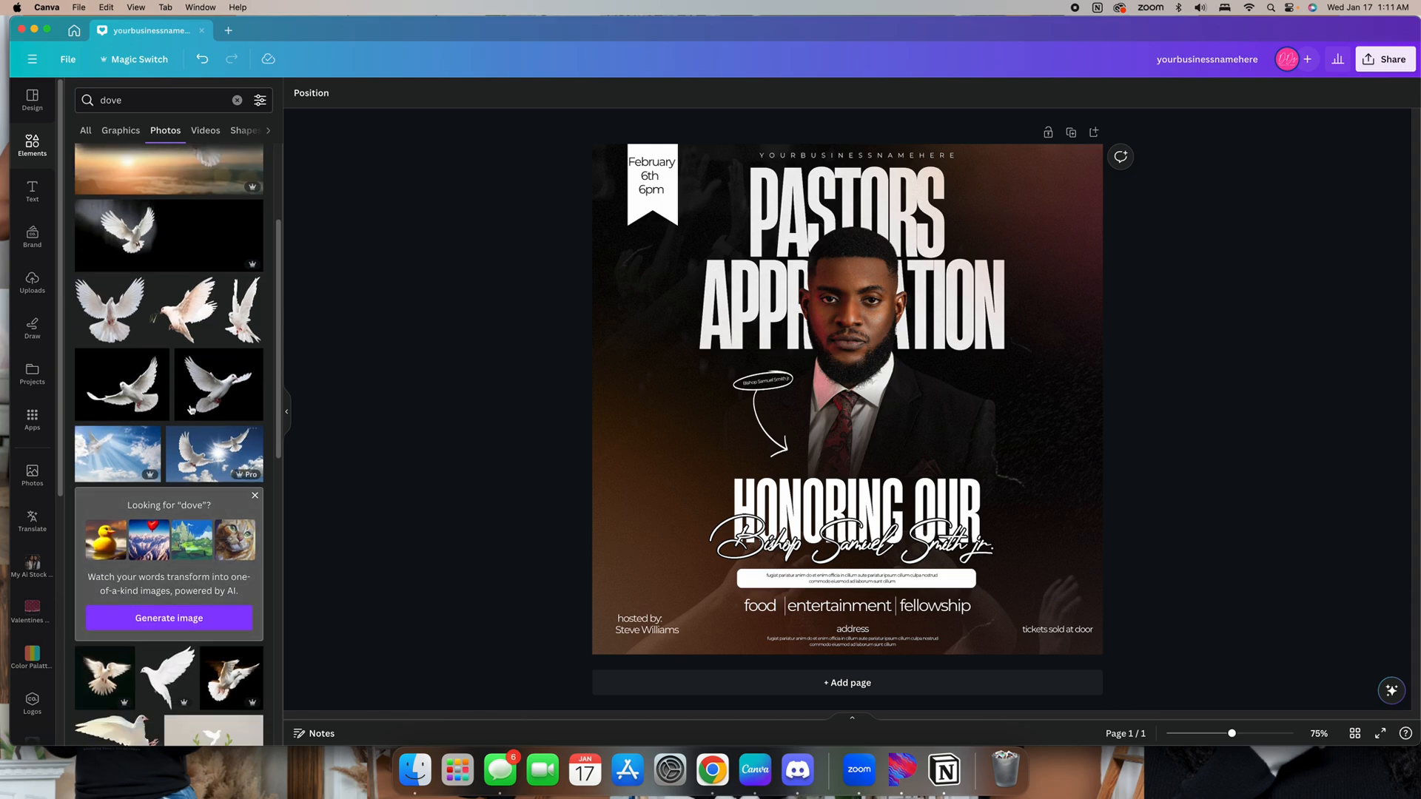
pyautogui.click(230, 395)
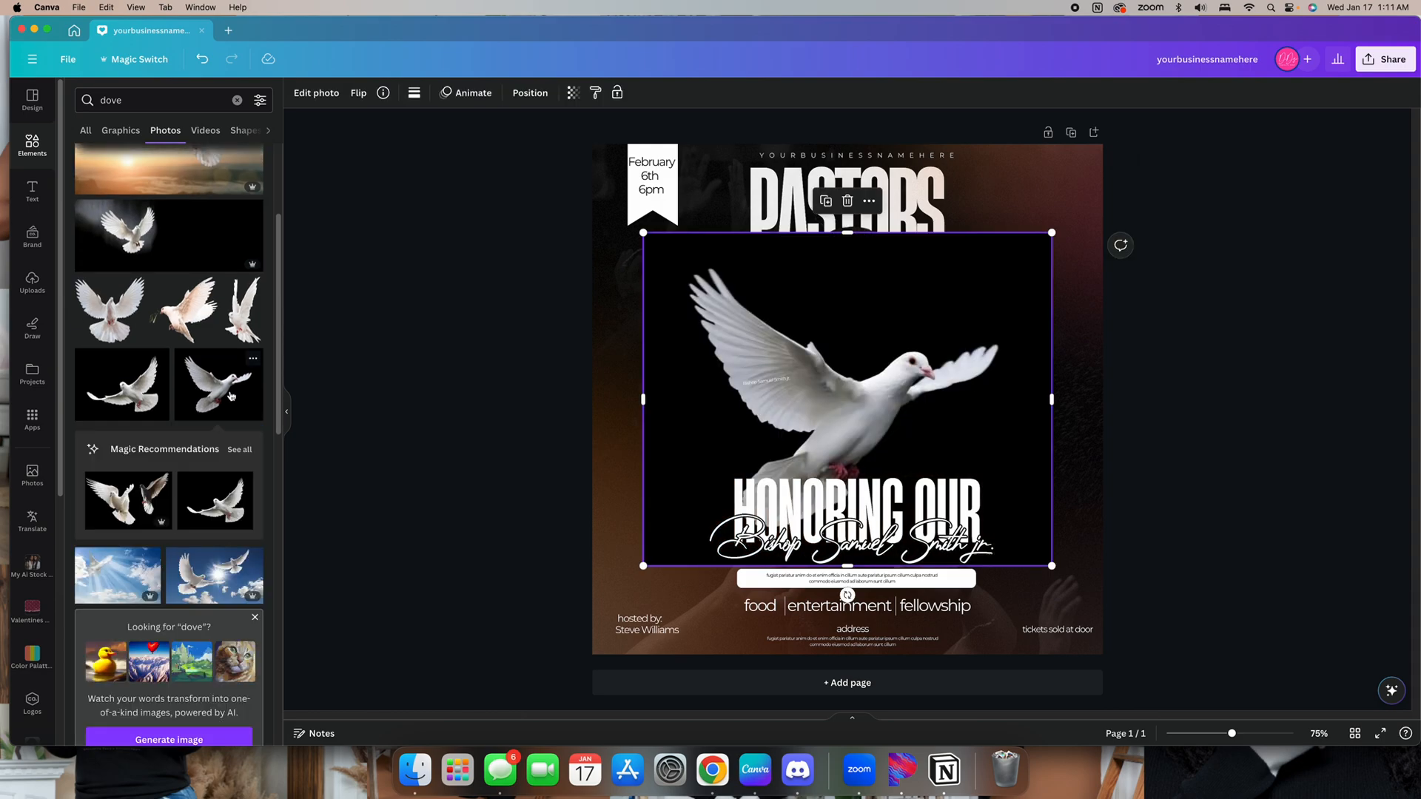
pyautogui.press('Delete')
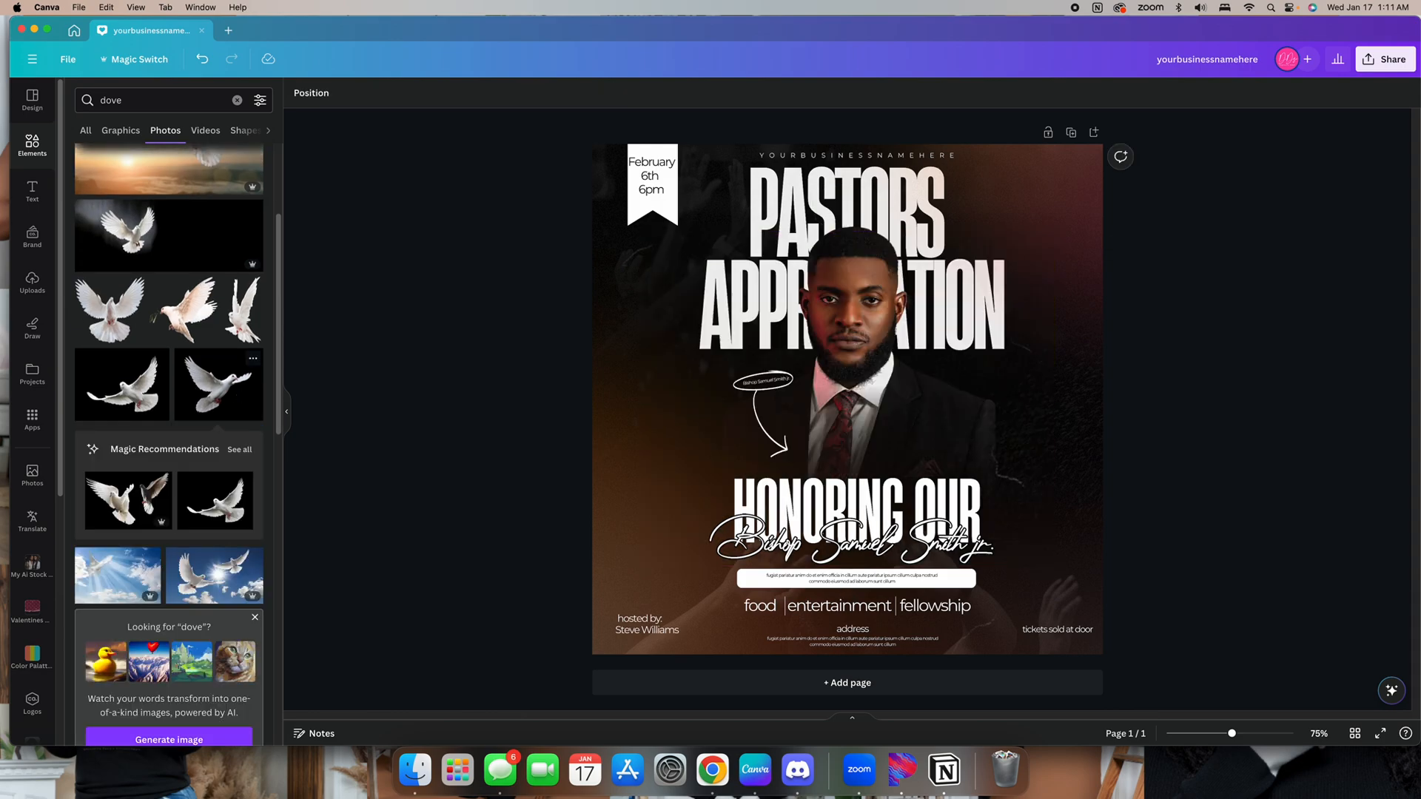
pyautogui.scroll(-5, 176, 557)
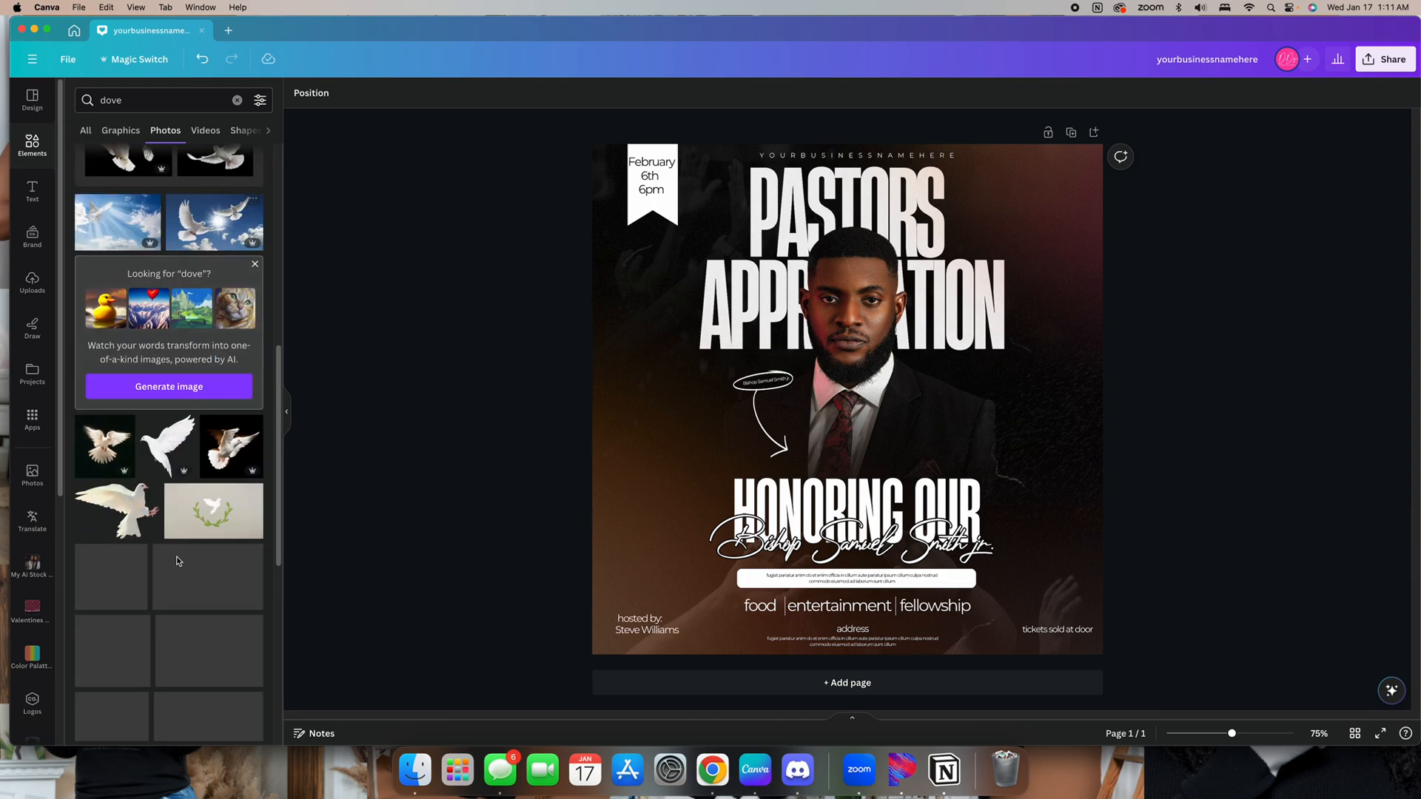
pyautogui.click(117, 427)
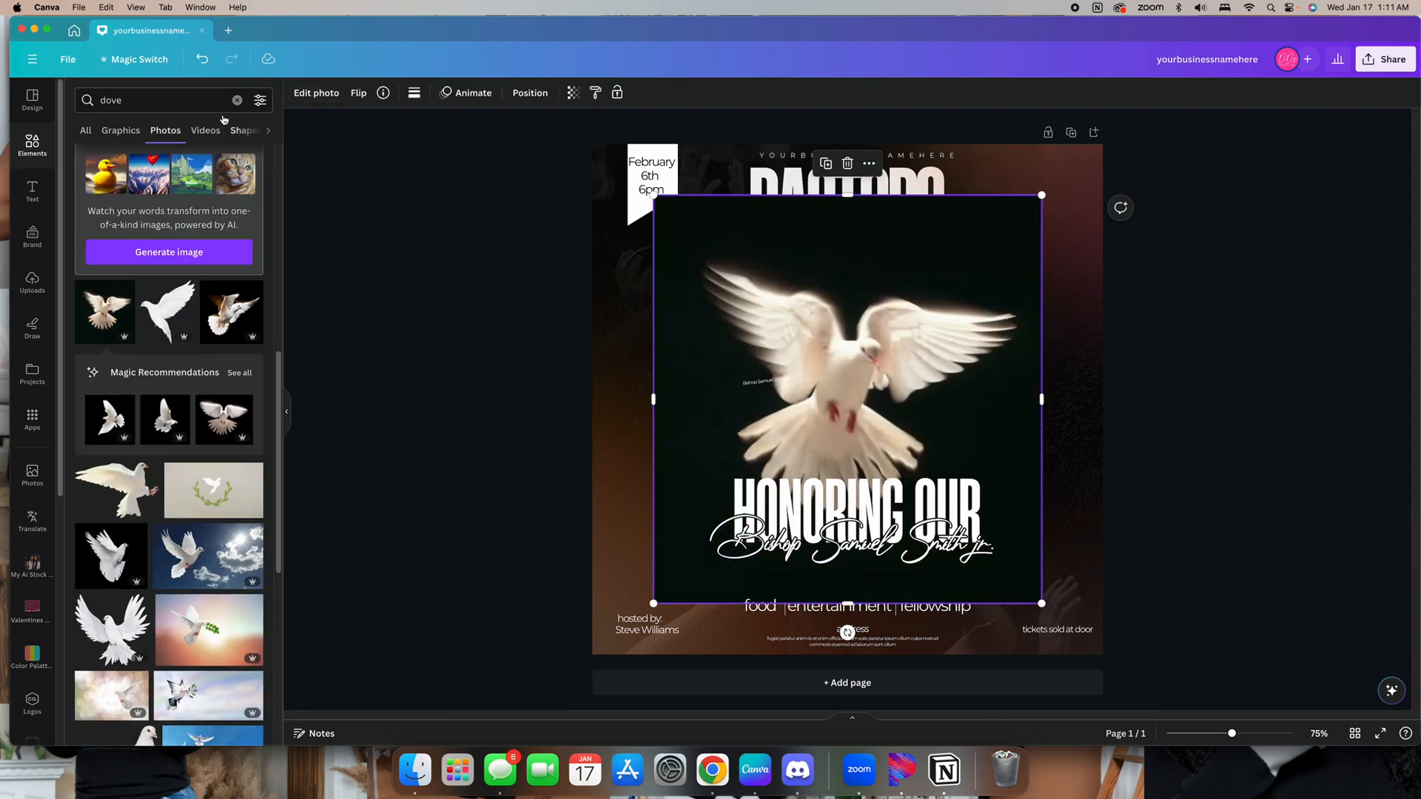
pyautogui.click(316, 92)
pyautogui.click(101, 190)
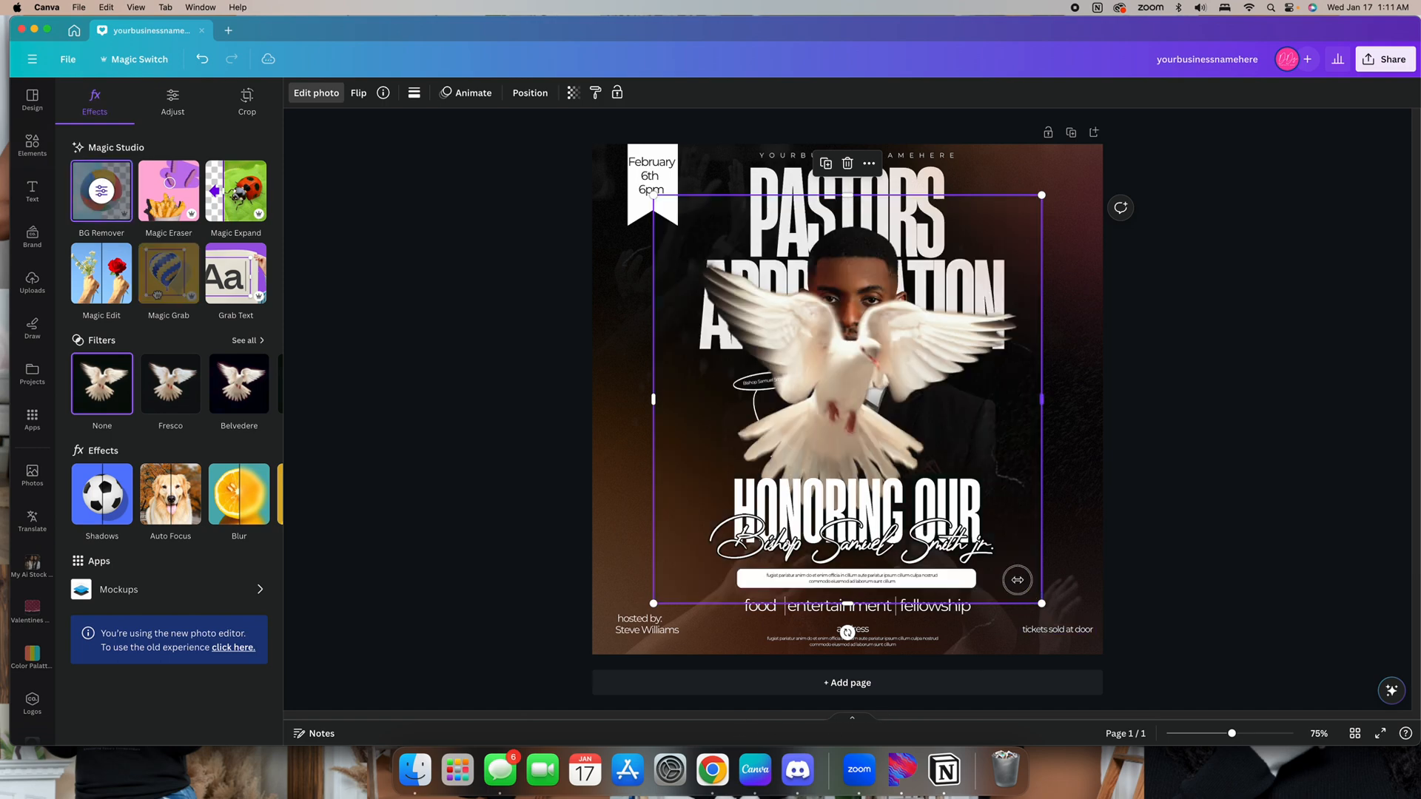
pyautogui.moveTo(1041, 399); pyautogui.dragTo(851, 401)
pyautogui.click(206, 65)
pyautogui.moveTo(1044, 603); pyautogui.dragTo(976, 388)
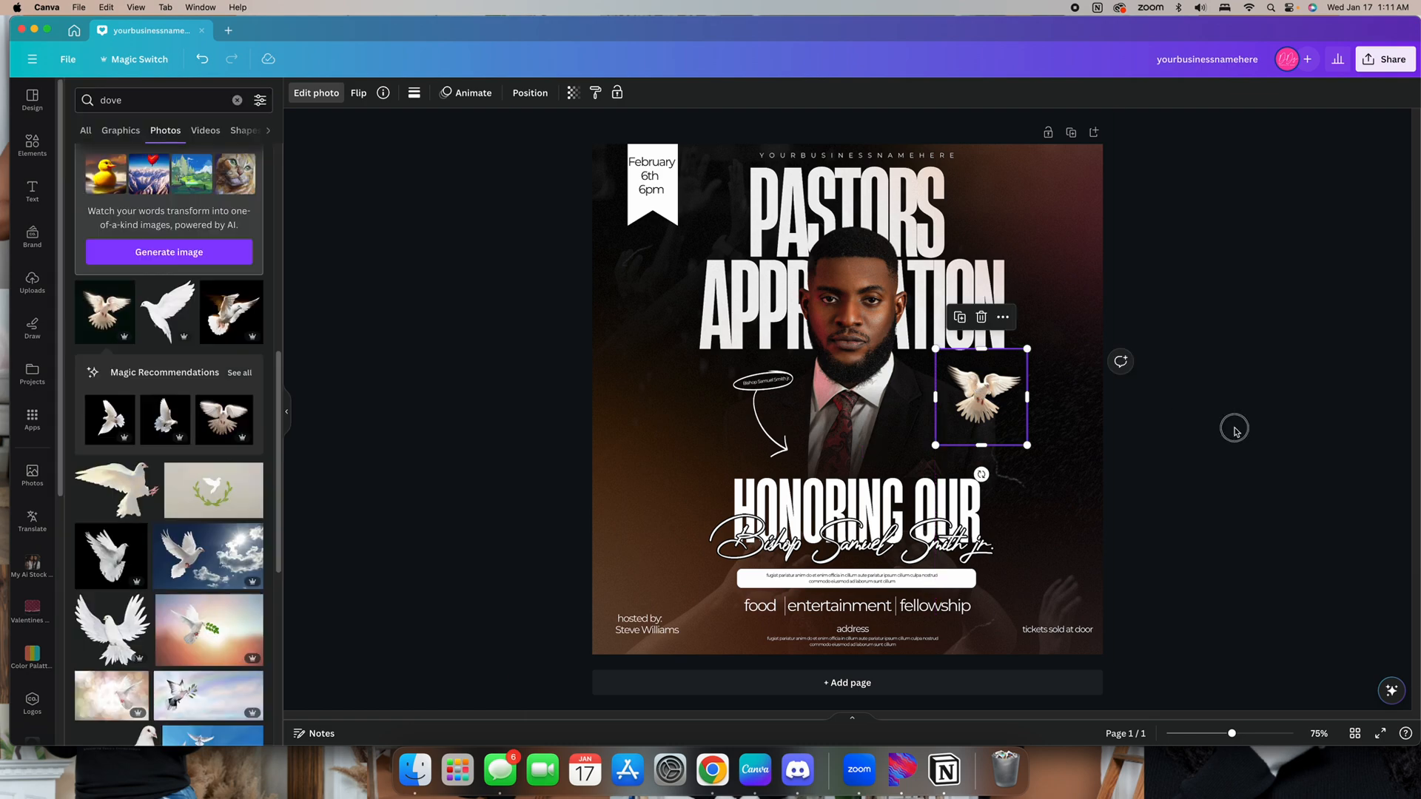
pyautogui.click(1232, 428)
pyautogui.click(968, 395)
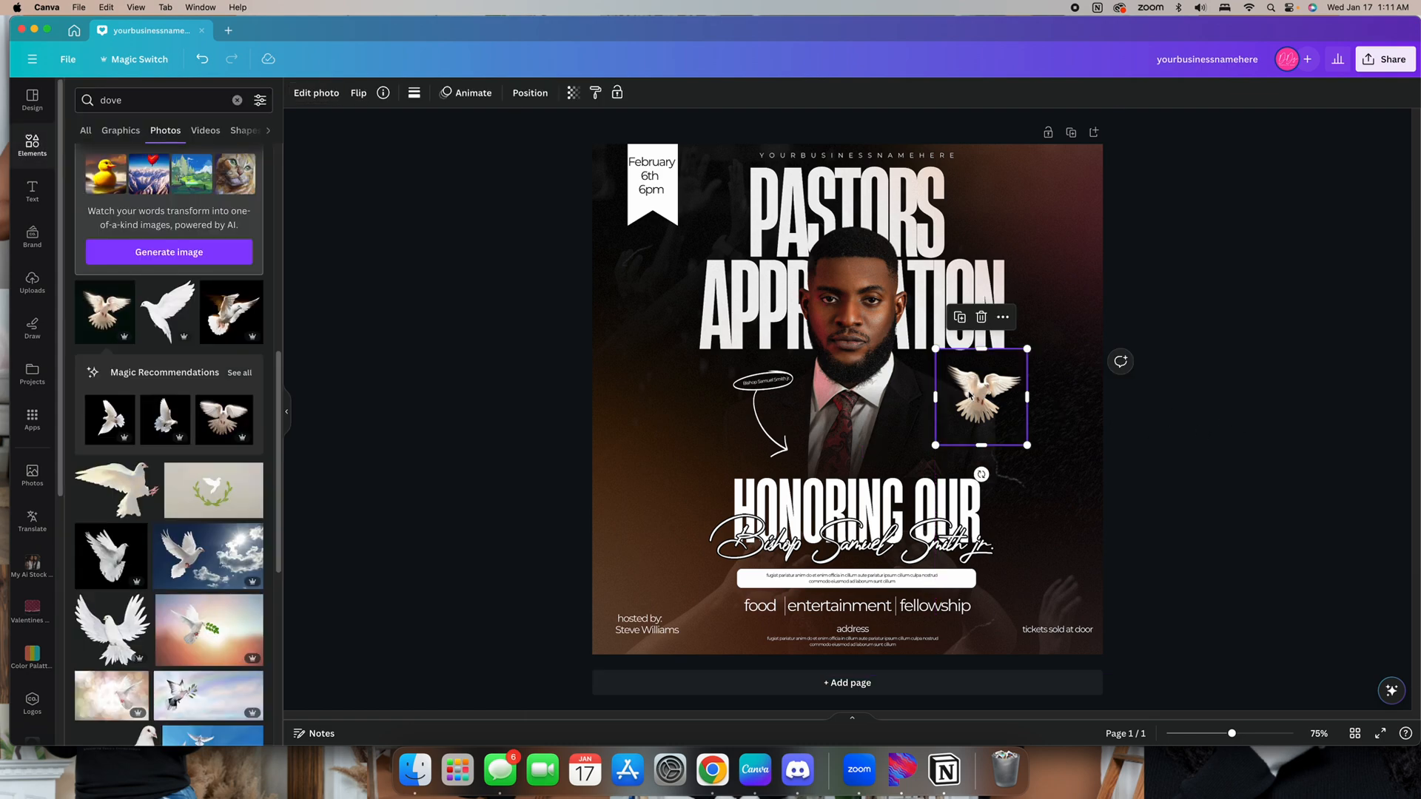
pyautogui.press('Delete')
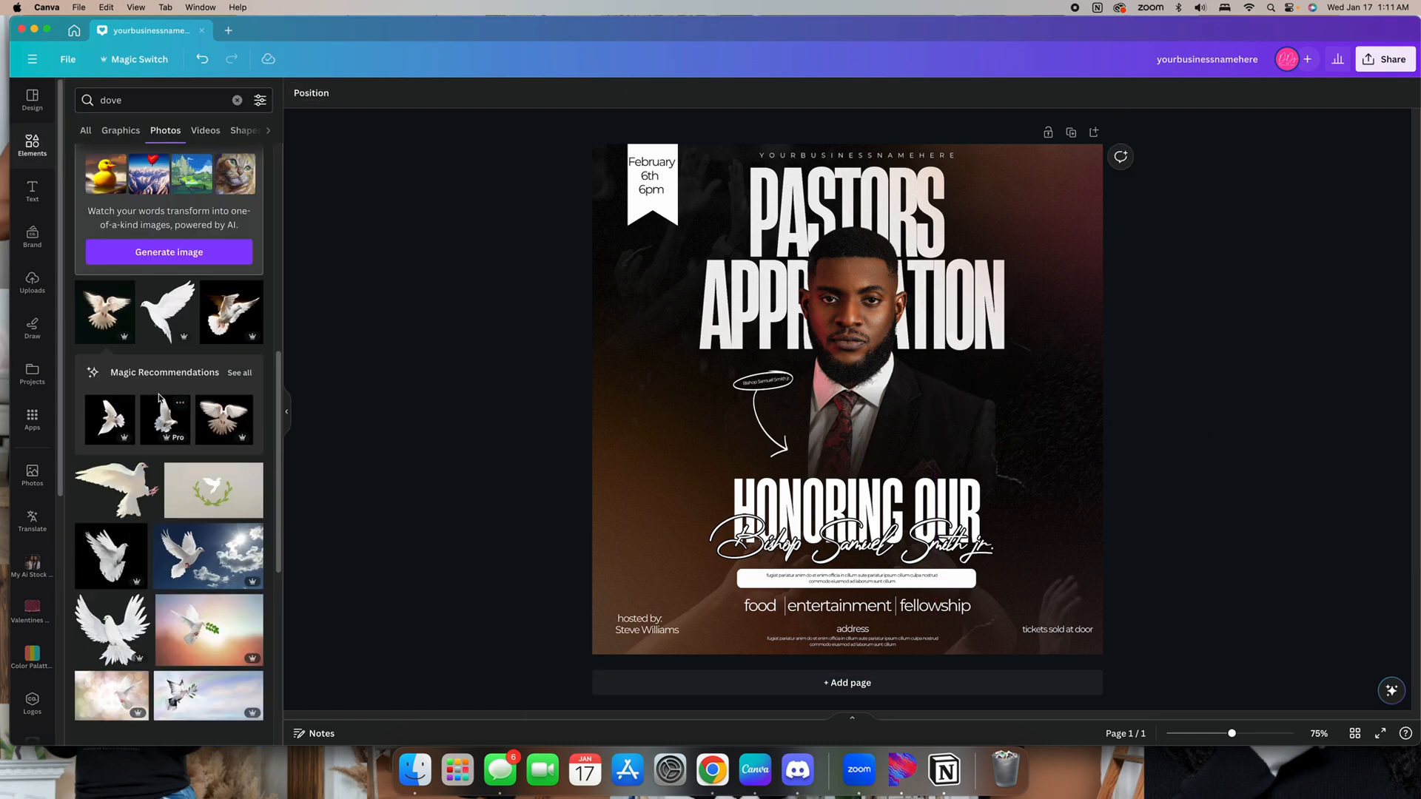
# Add a flying dove photo, remove its background, shrink it and place it left of the HONORING OUR heading
pyautogui.scroll(5, 158, 331)
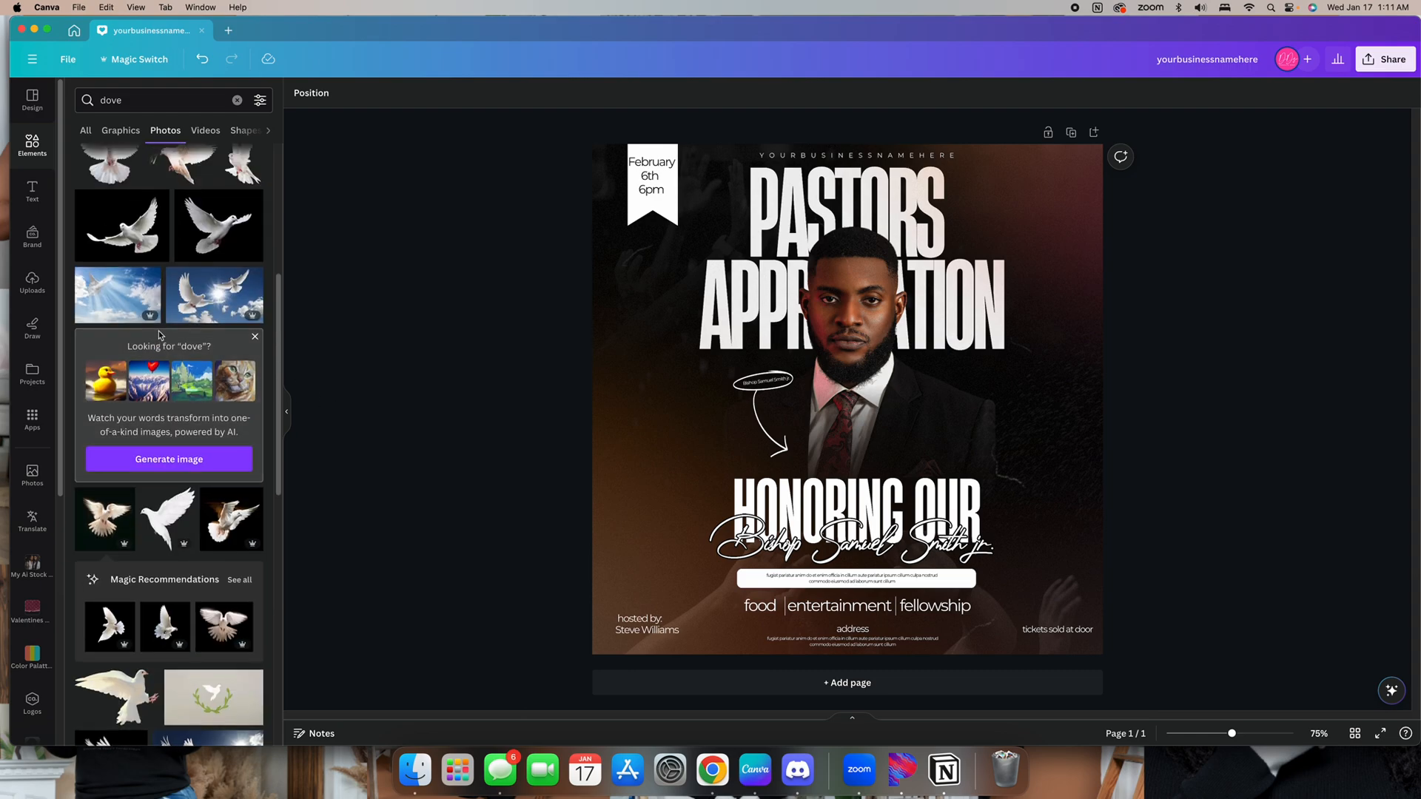
pyautogui.click(219, 447)
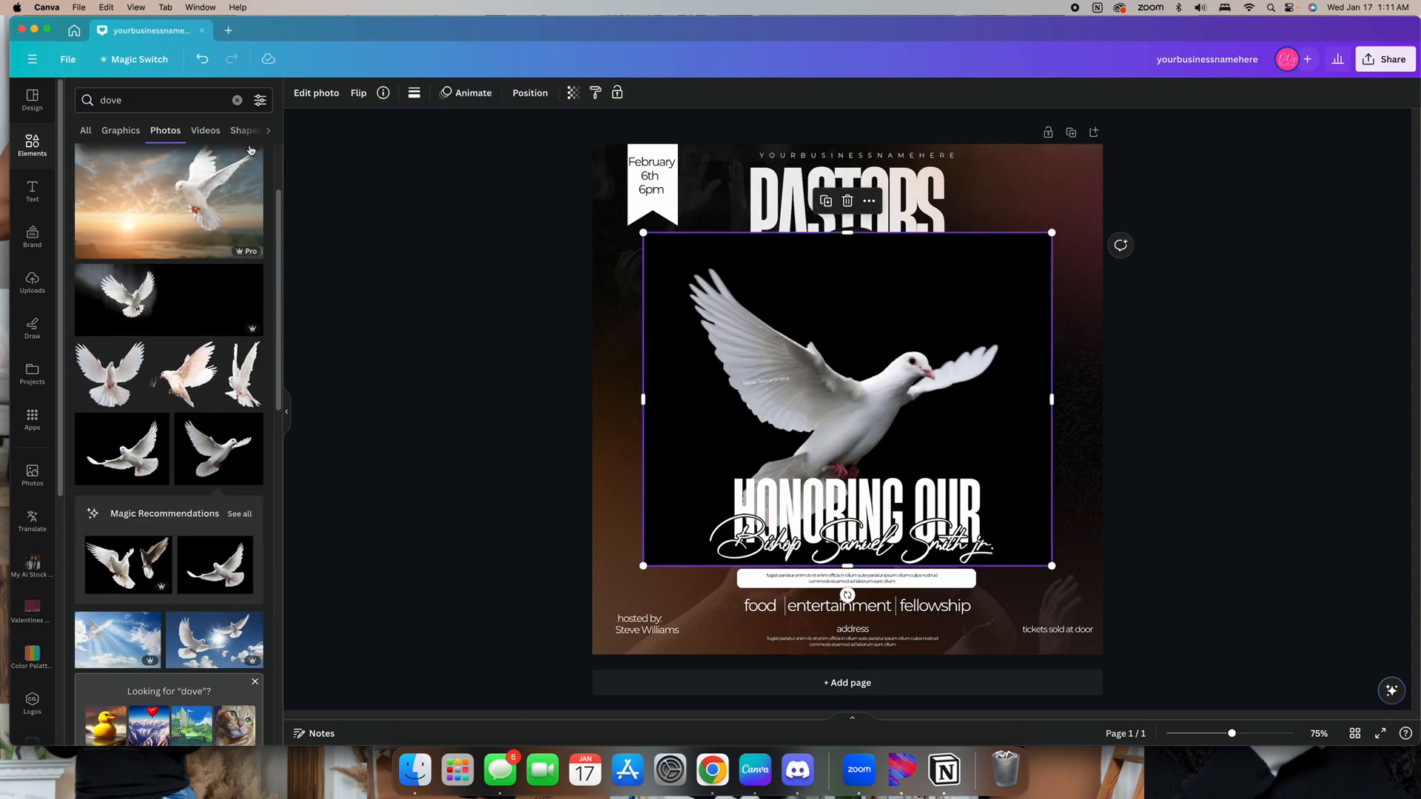
pyautogui.click(316, 93)
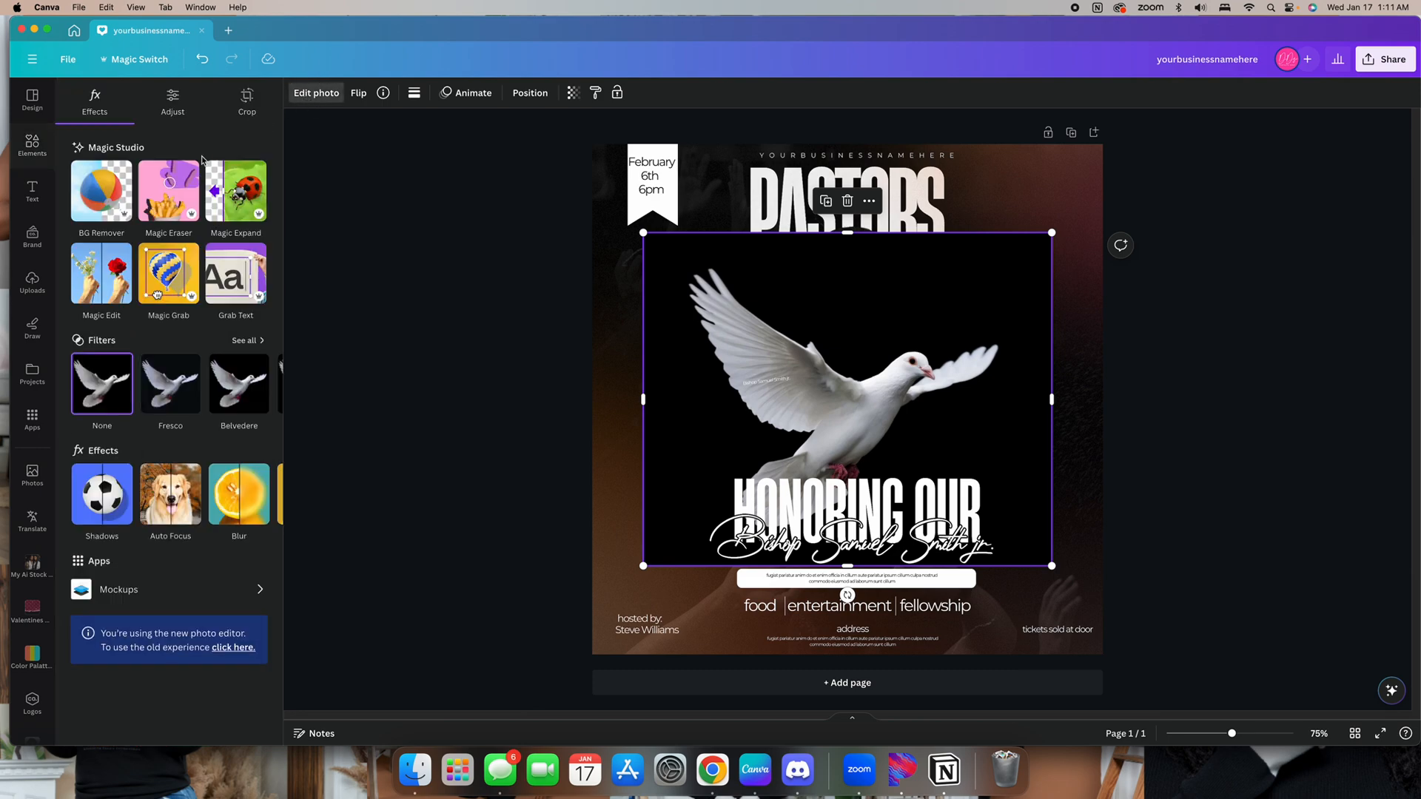
pyautogui.click(101, 190)
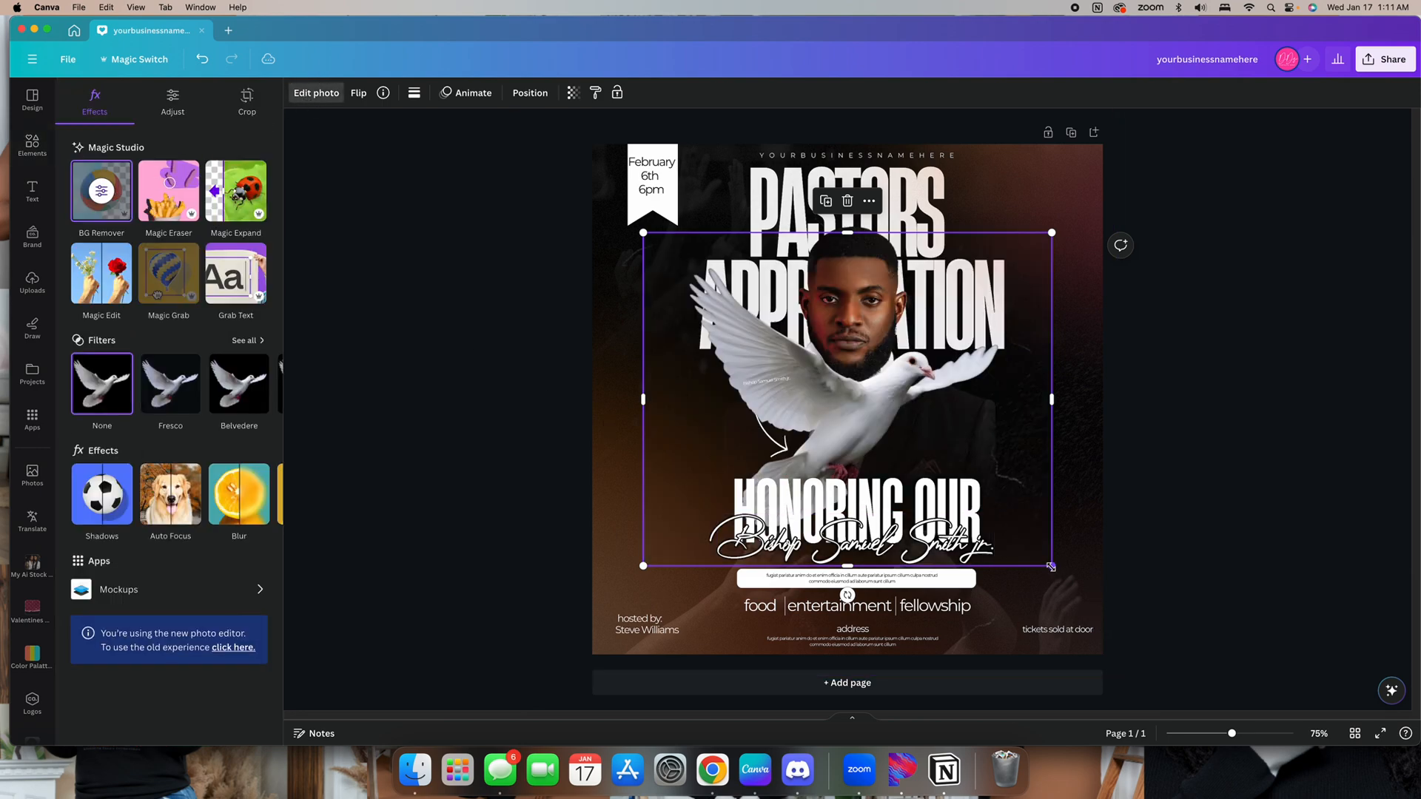
pyautogui.moveTo(1051, 565); pyautogui.dragTo(759, 326)
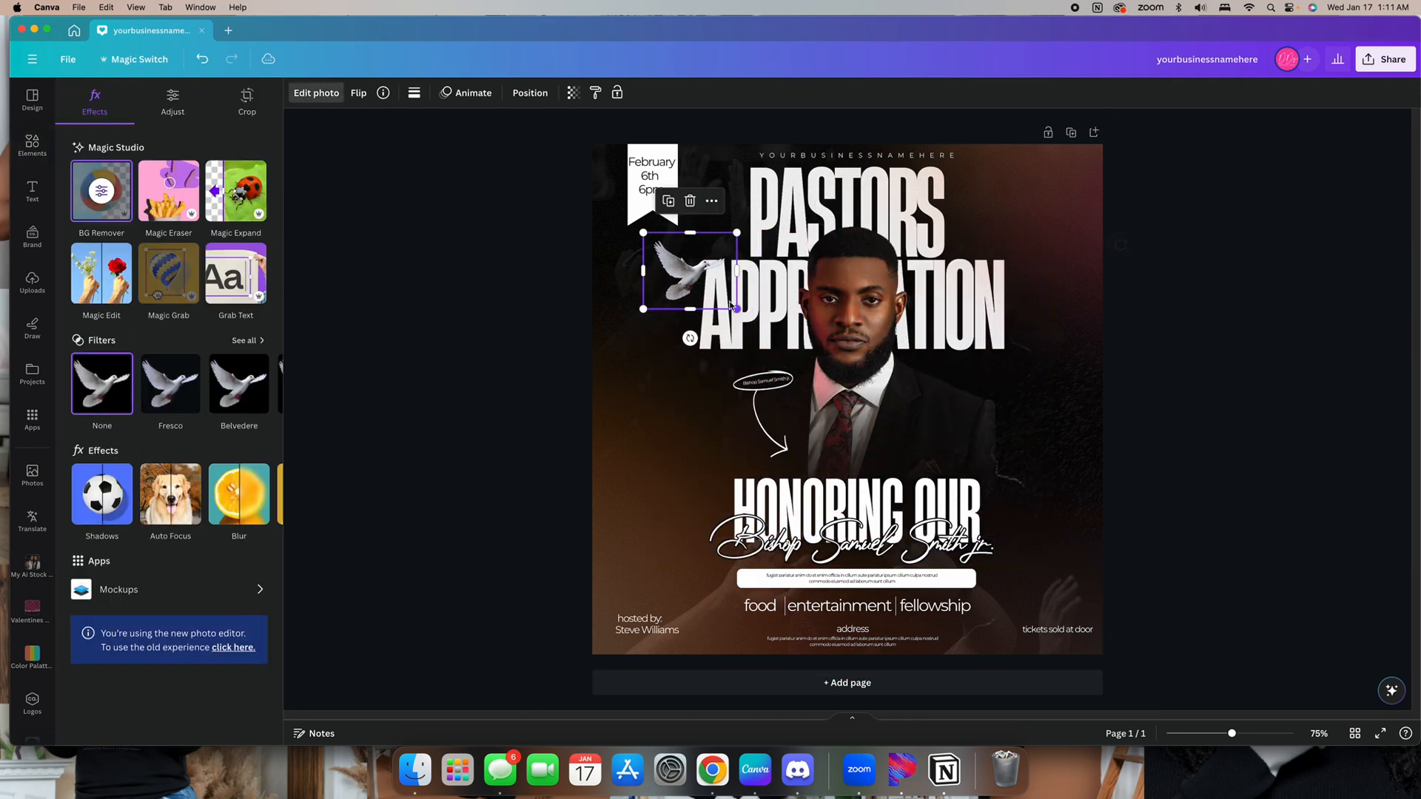
pyautogui.moveTo(699, 285); pyautogui.dragTo(721, 482)
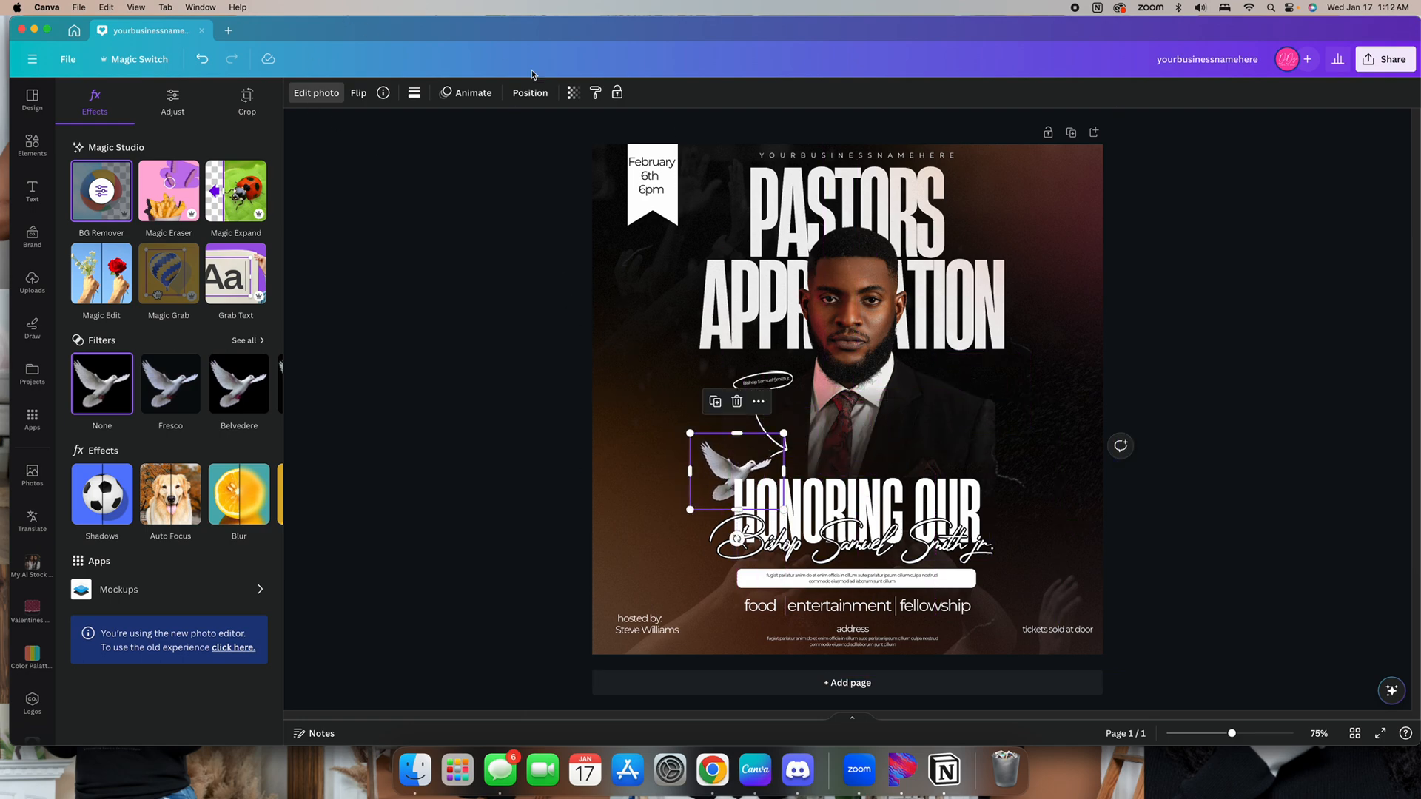
# Move the dove up in the layer order, then duplicate it and place the copy right of the portrait's shoulder
pyautogui.click(530, 93)
pyautogui.moveTo(180, 467)
pyautogui.mouseDown()
pyautogui.moveTo(197, 266)
pyautogui.moveTo(190, 340)
pyautogui.moveTo(288, 348)
pyautogui.mouseUp()
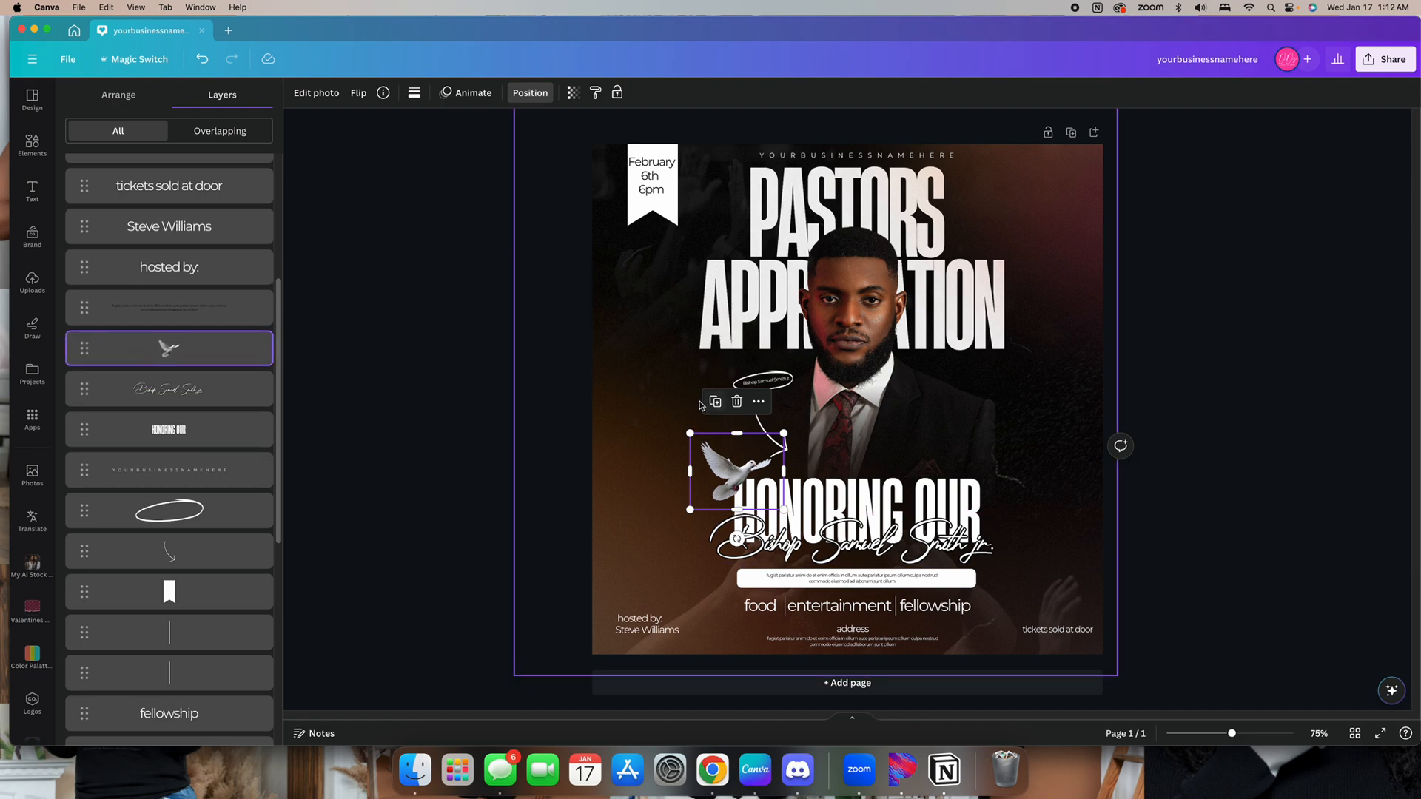
pyautogui.press('super+d')
pyautogui.moveTo(745, 497); pyautogui.dragTo(986, 405)
pyautogui.click(1288, 470)
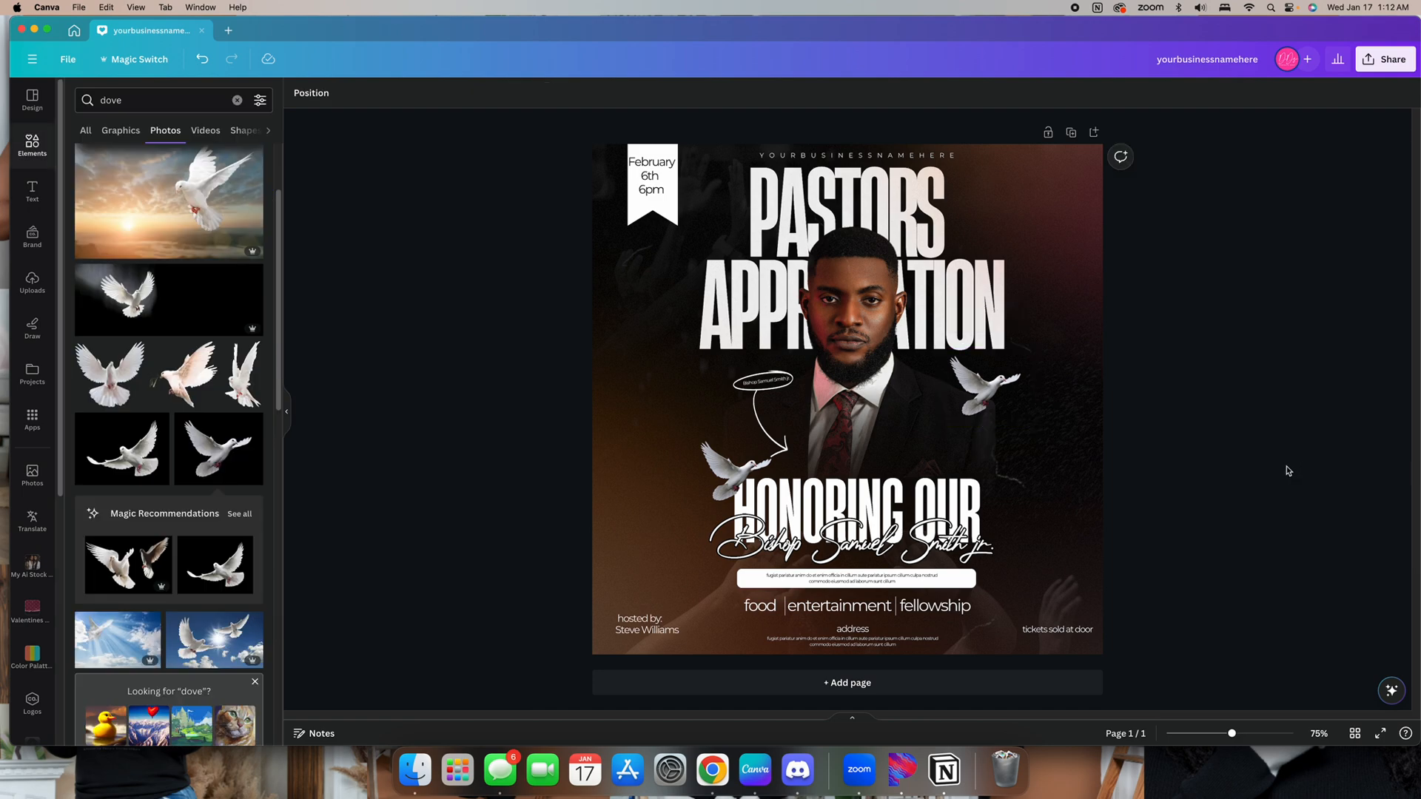
pyautogui.click(237, 100)
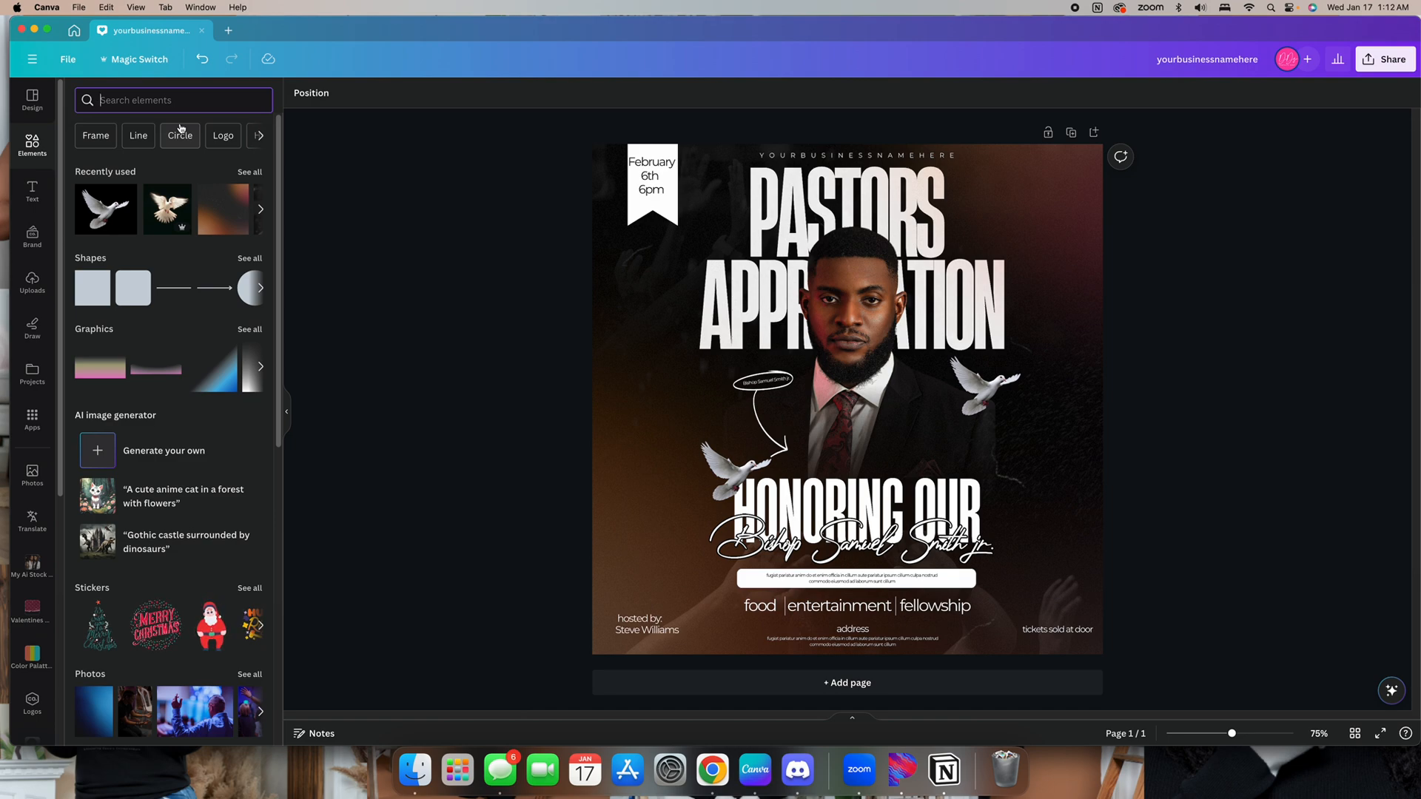
pyautogui.write('stars')
pyautogui.press('Return')
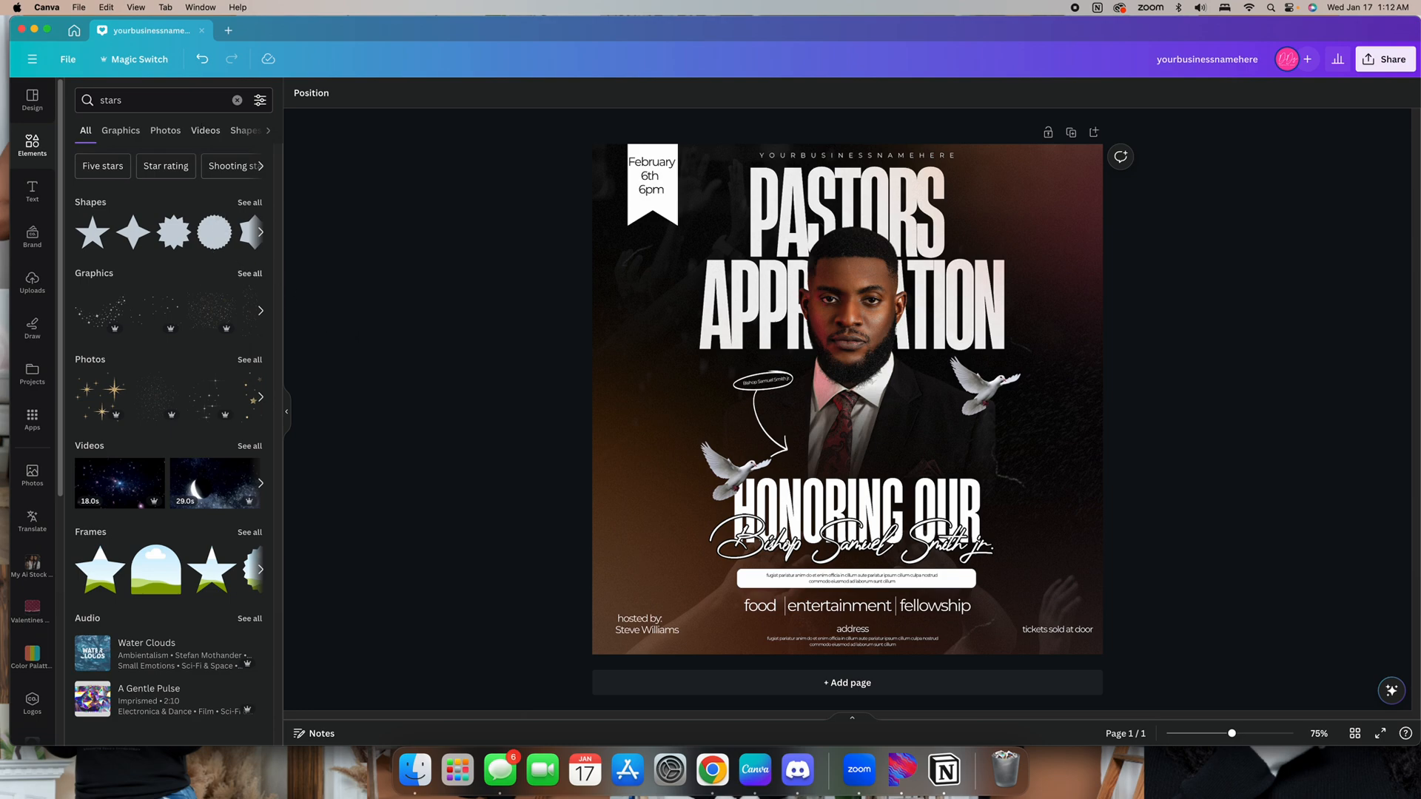
pyautogui.click(249, 273)
pyautogui.scroll(-3, 223, 393)
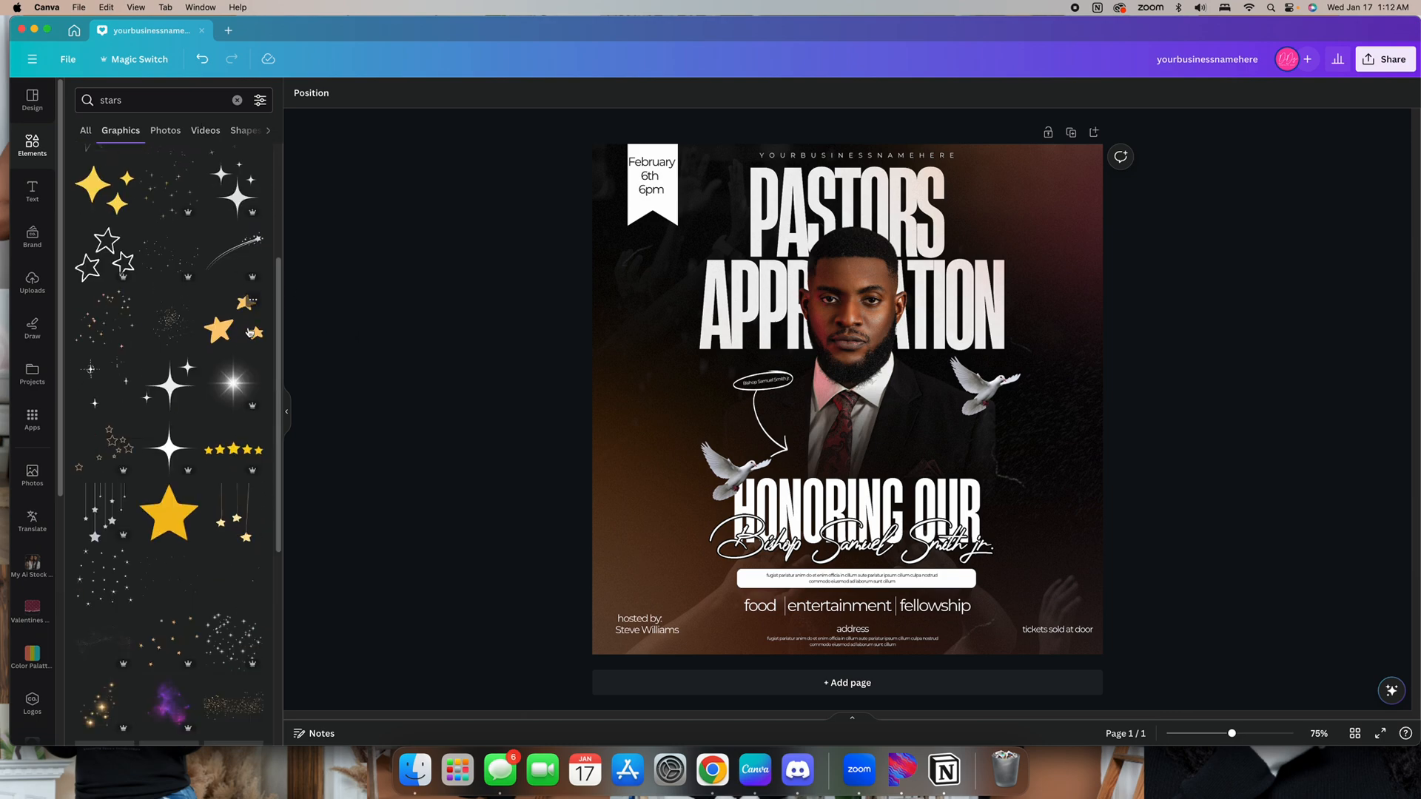
pyautogui.click(223, 391)
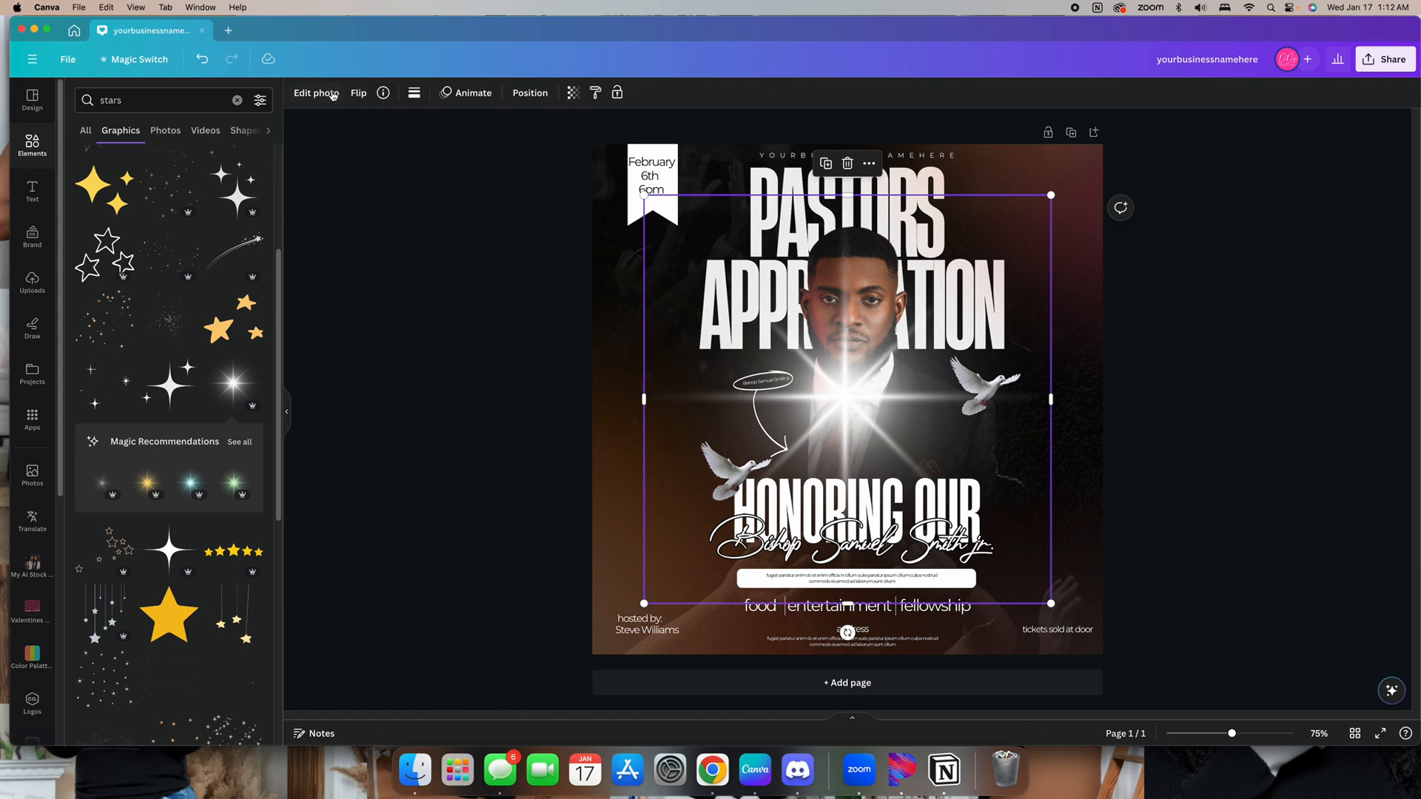
pyautogui.press('Delete')
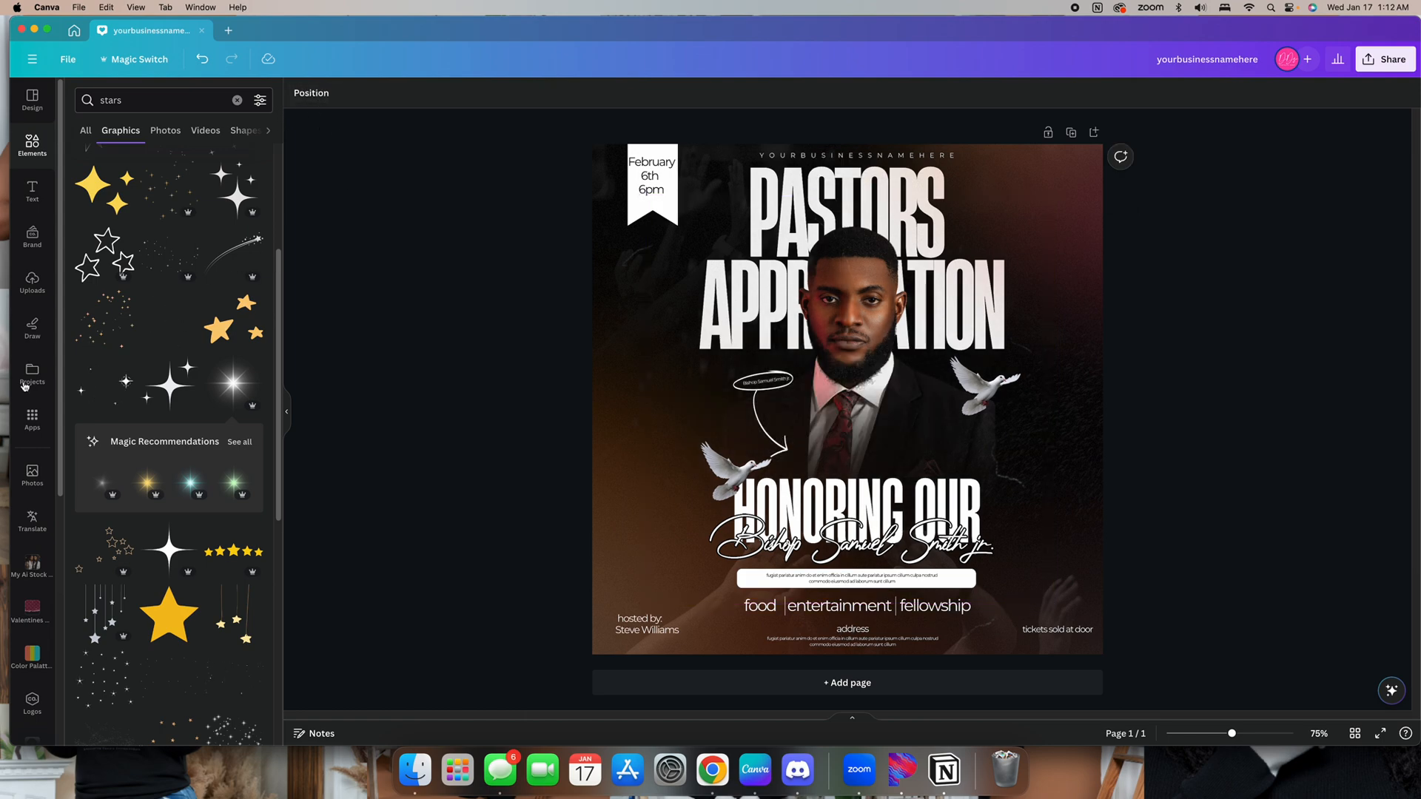
pyautogui.click(100, 480)
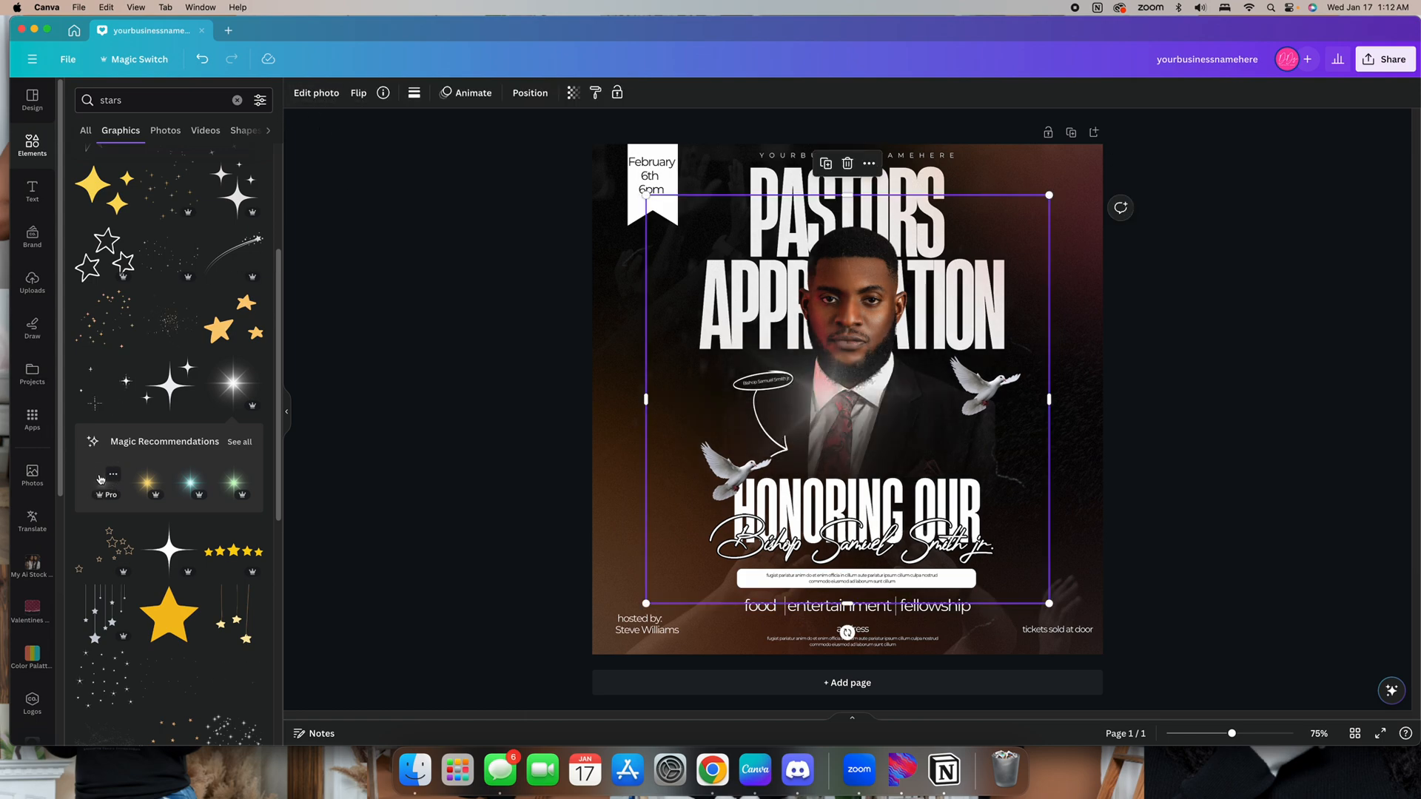
pyautogui.click(383, 93)
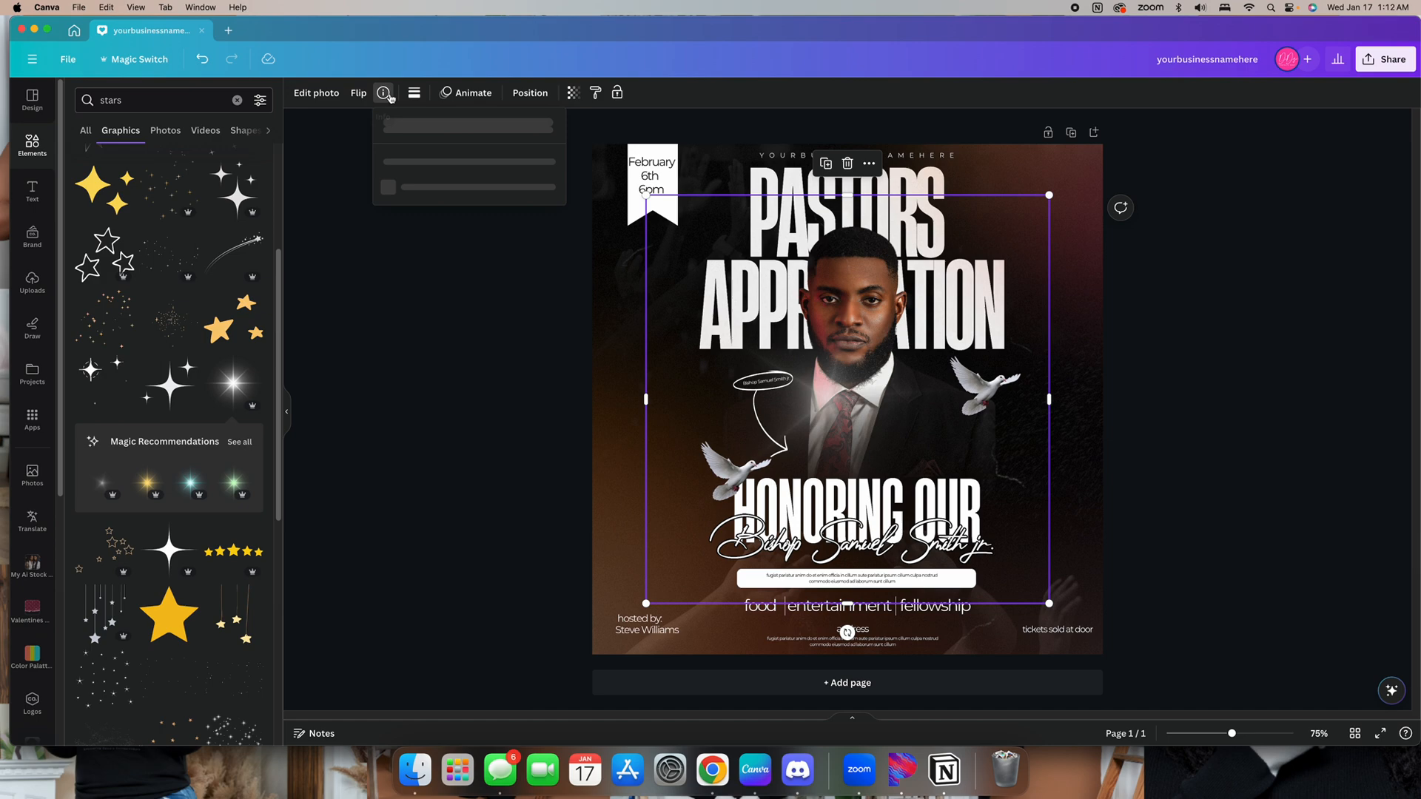
# Search the elements for flare and open all the flare graphics
pyautogui.click(237, 100)
pyautogui.write('flare')
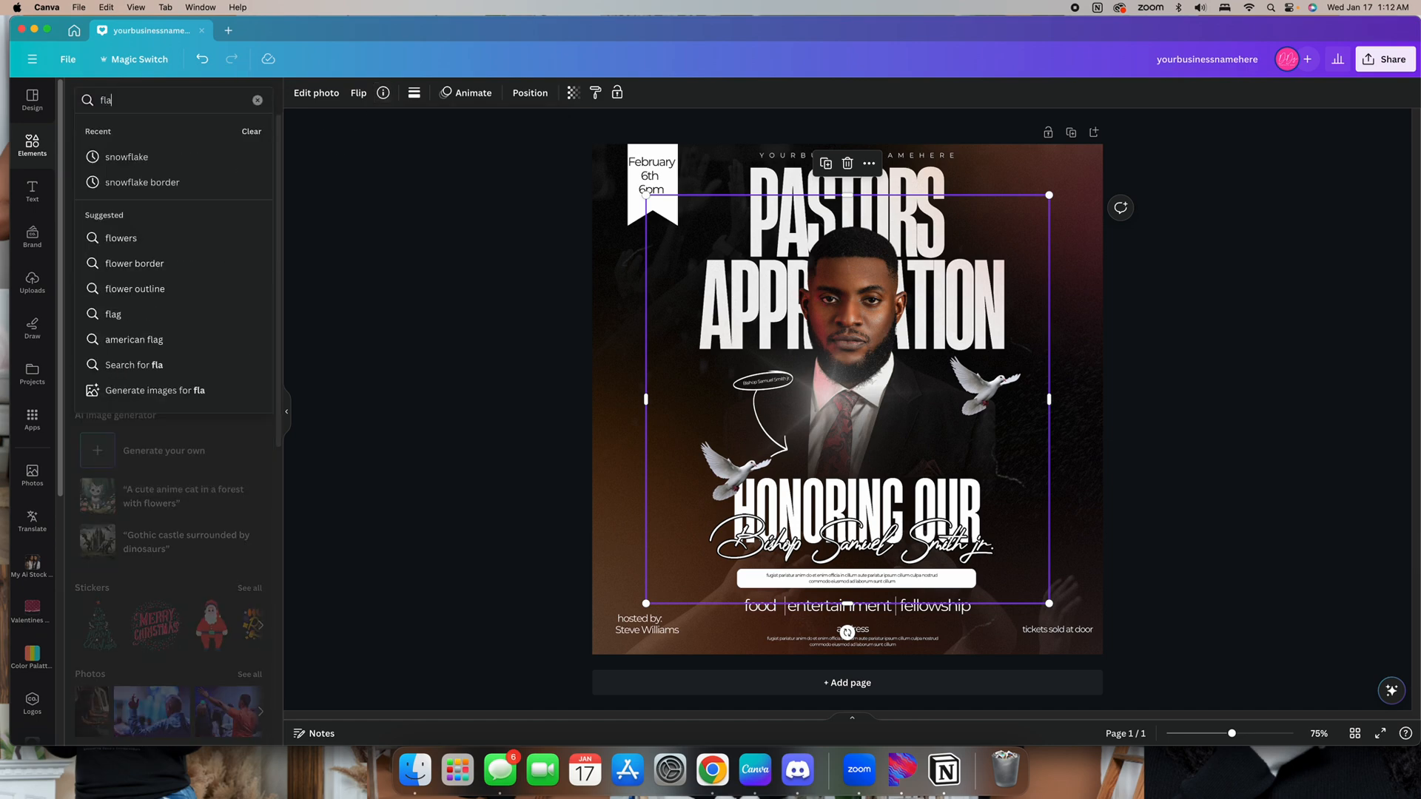
pyautogui.press('Return')
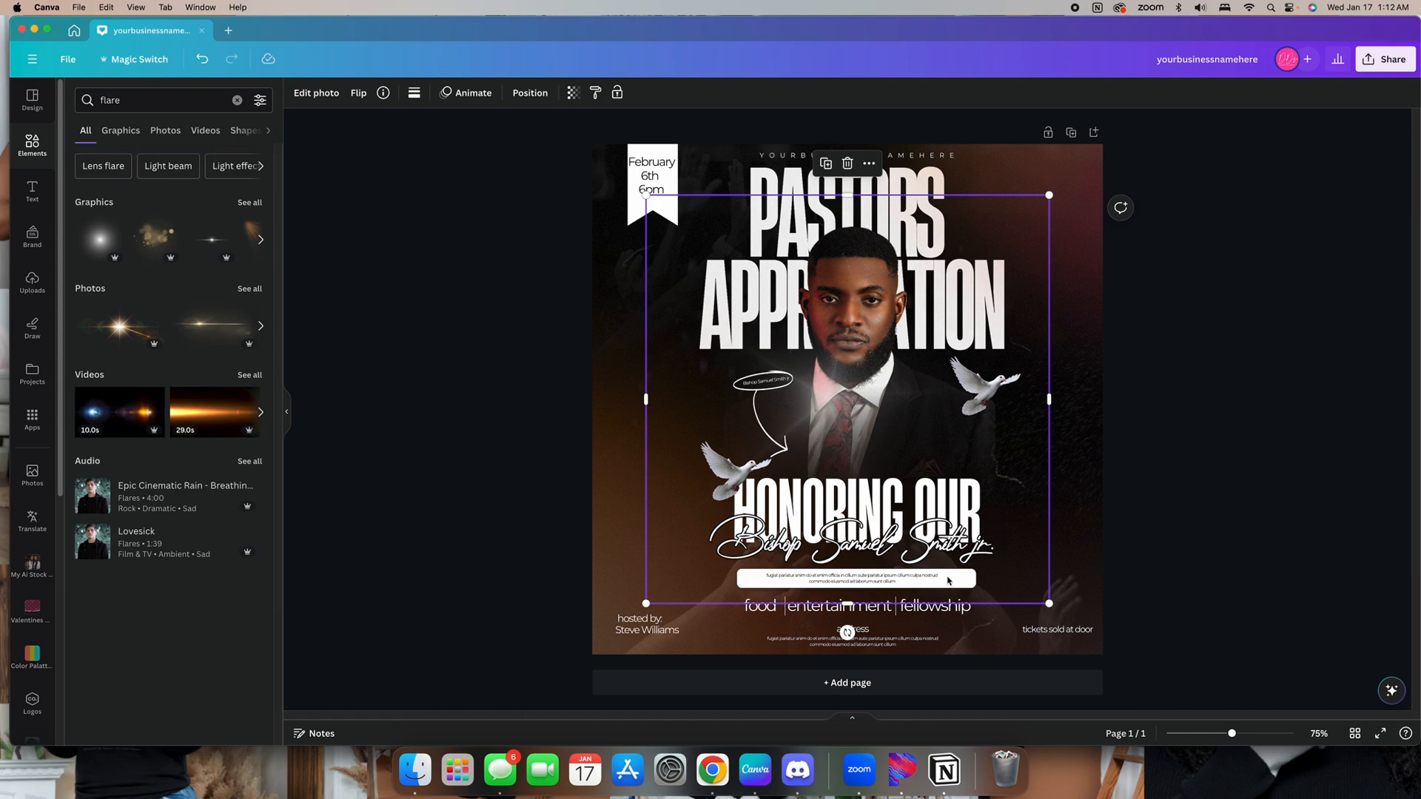
pyautogui.press('Delete')
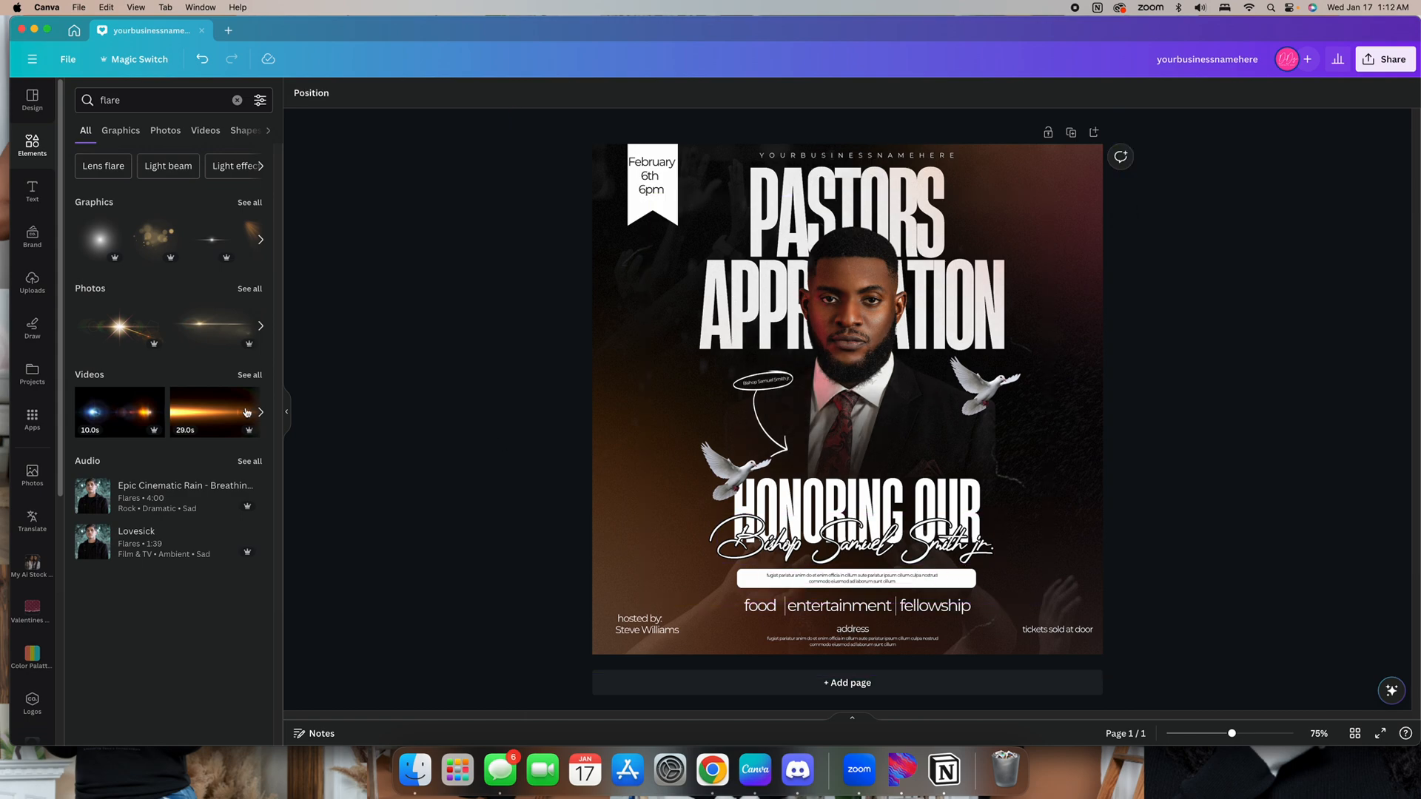
pyautogui.click(248, 203)
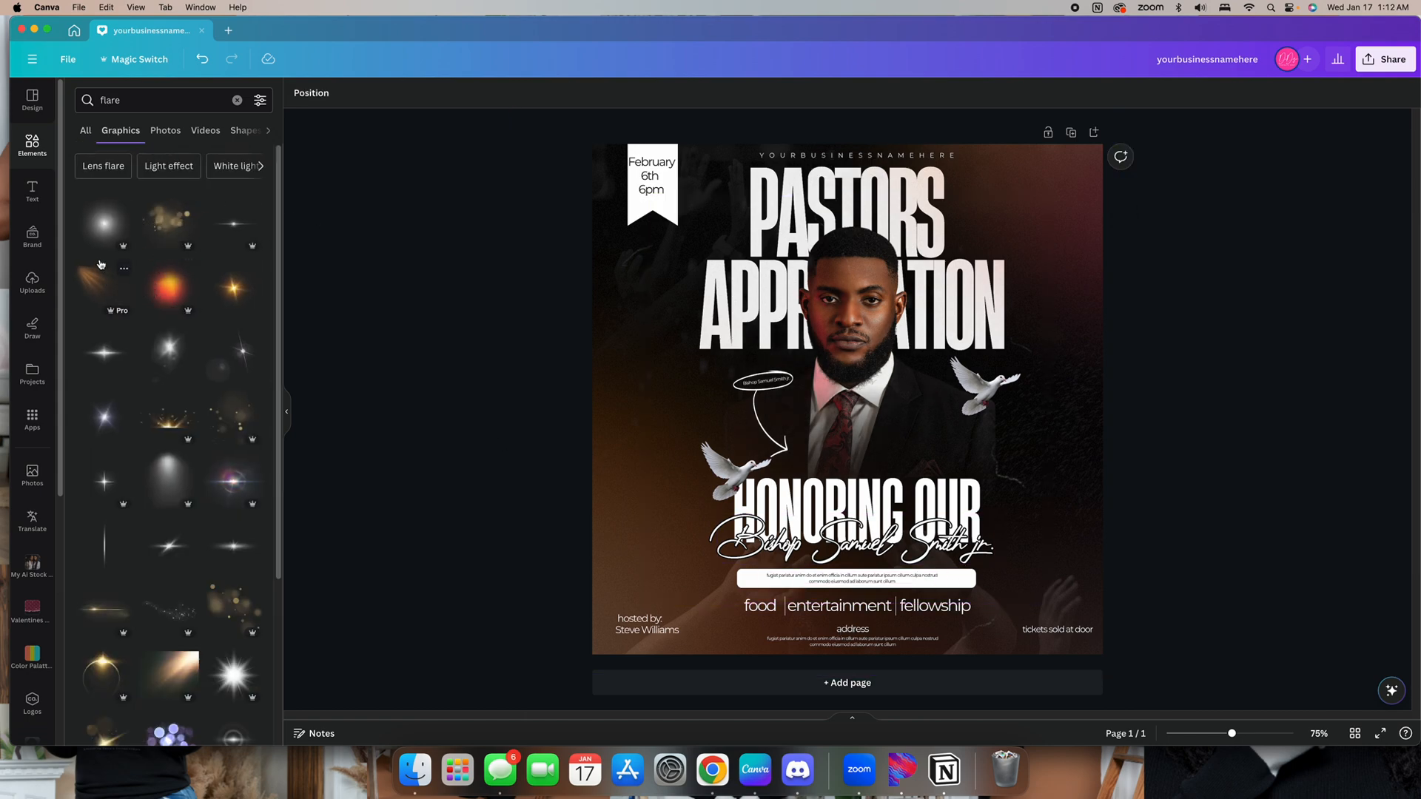
# Add a white light-streak flare graphic and position it over the script name
pyautogui.click(174, 524)
pyautogui.moveTo(1042, 505); pyautogui.dragTo(991, 548)
pyautogui.click(1230, 528)
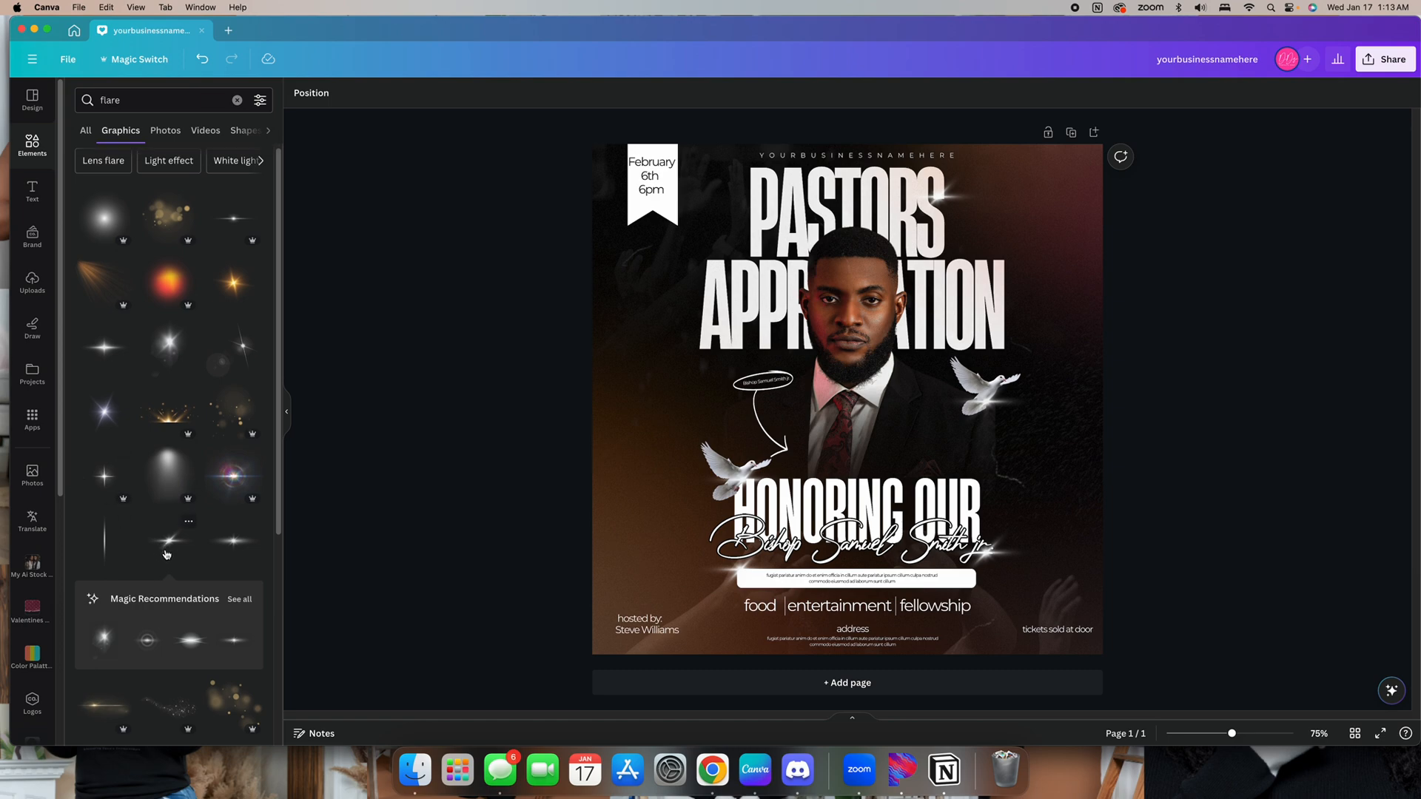
# Add an orange light-leak flare graphic and enlarge it past the post's upper-left corner
pyautogui.scroll(-3, 148, 552)
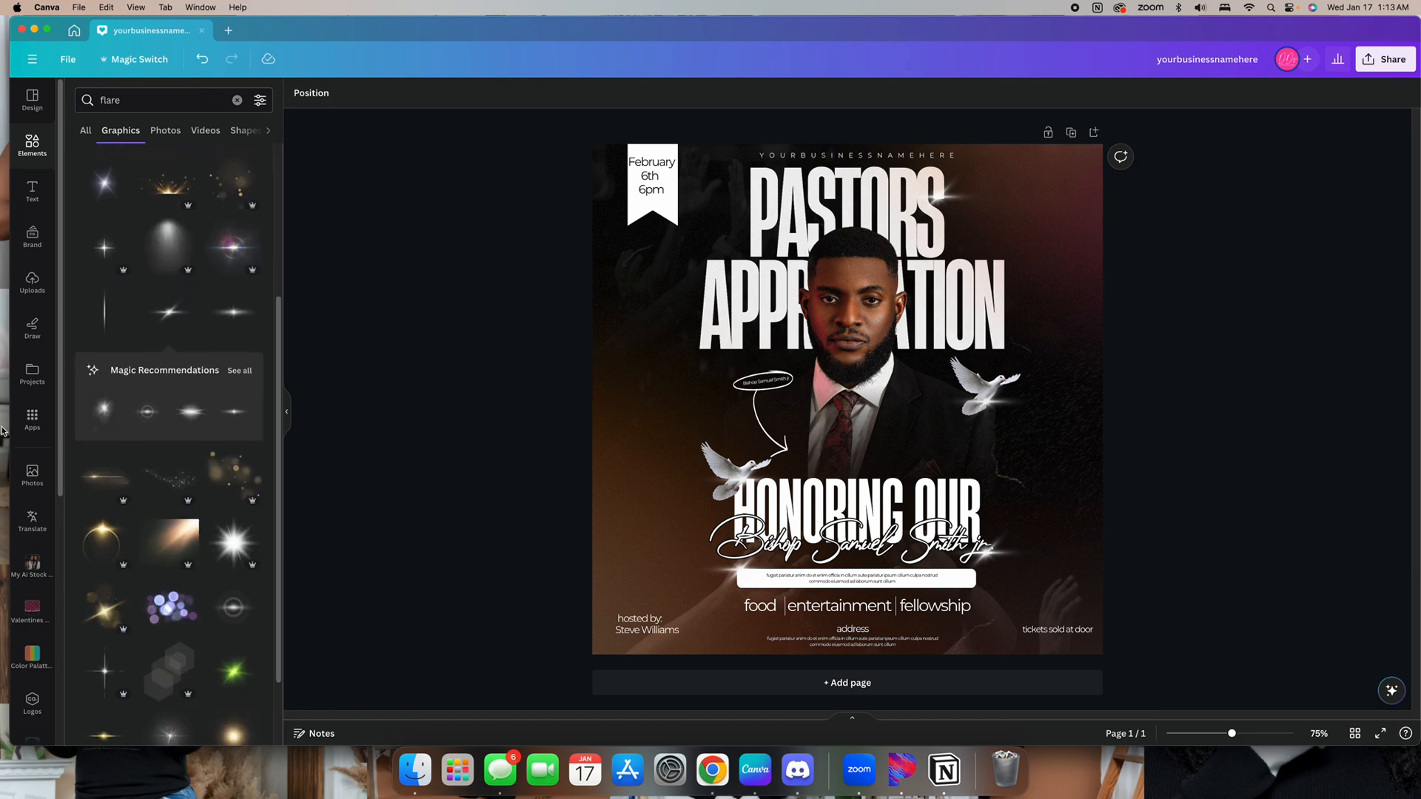
pyautogui.click(99, 133)
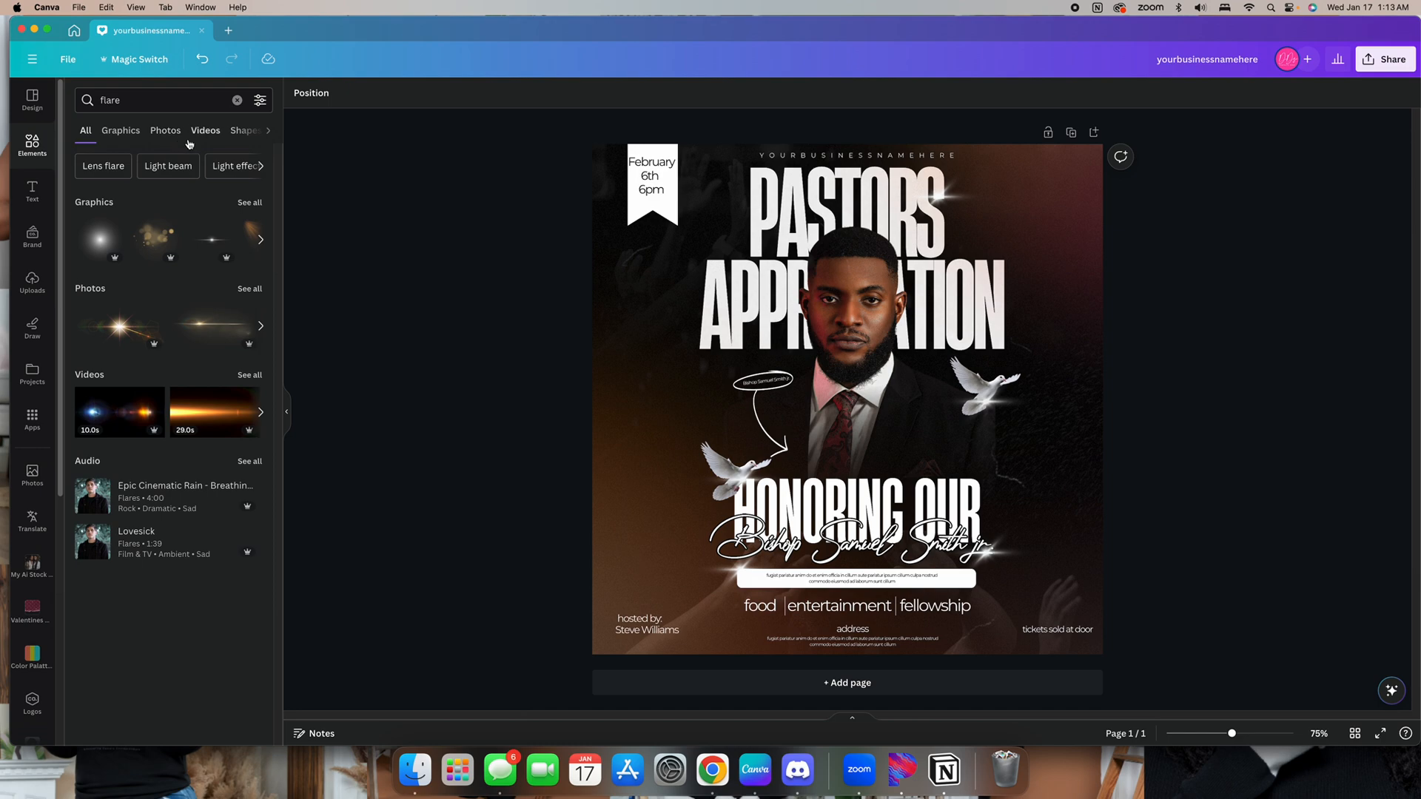
pyautogui.click(240, 291)
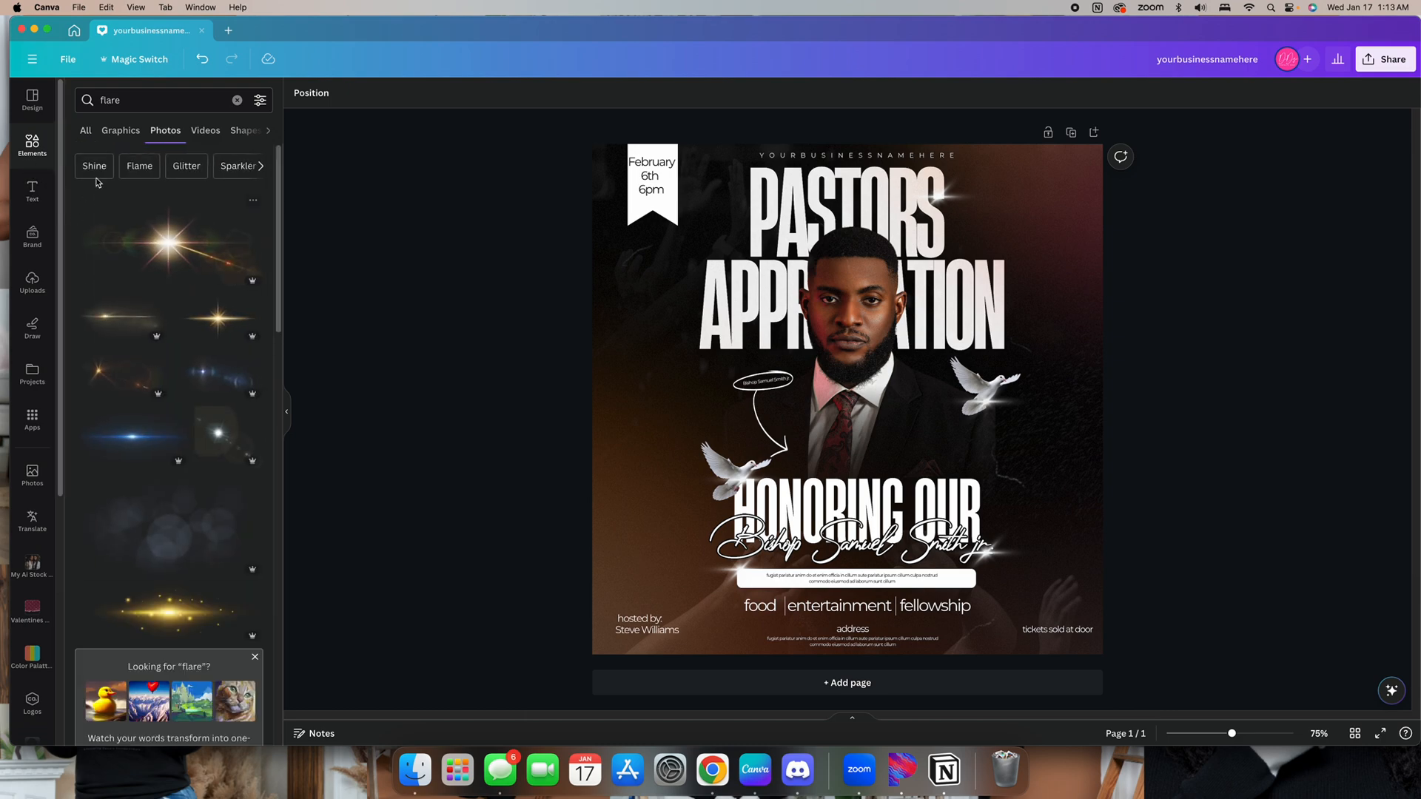
pyautogui.click(86, 131)
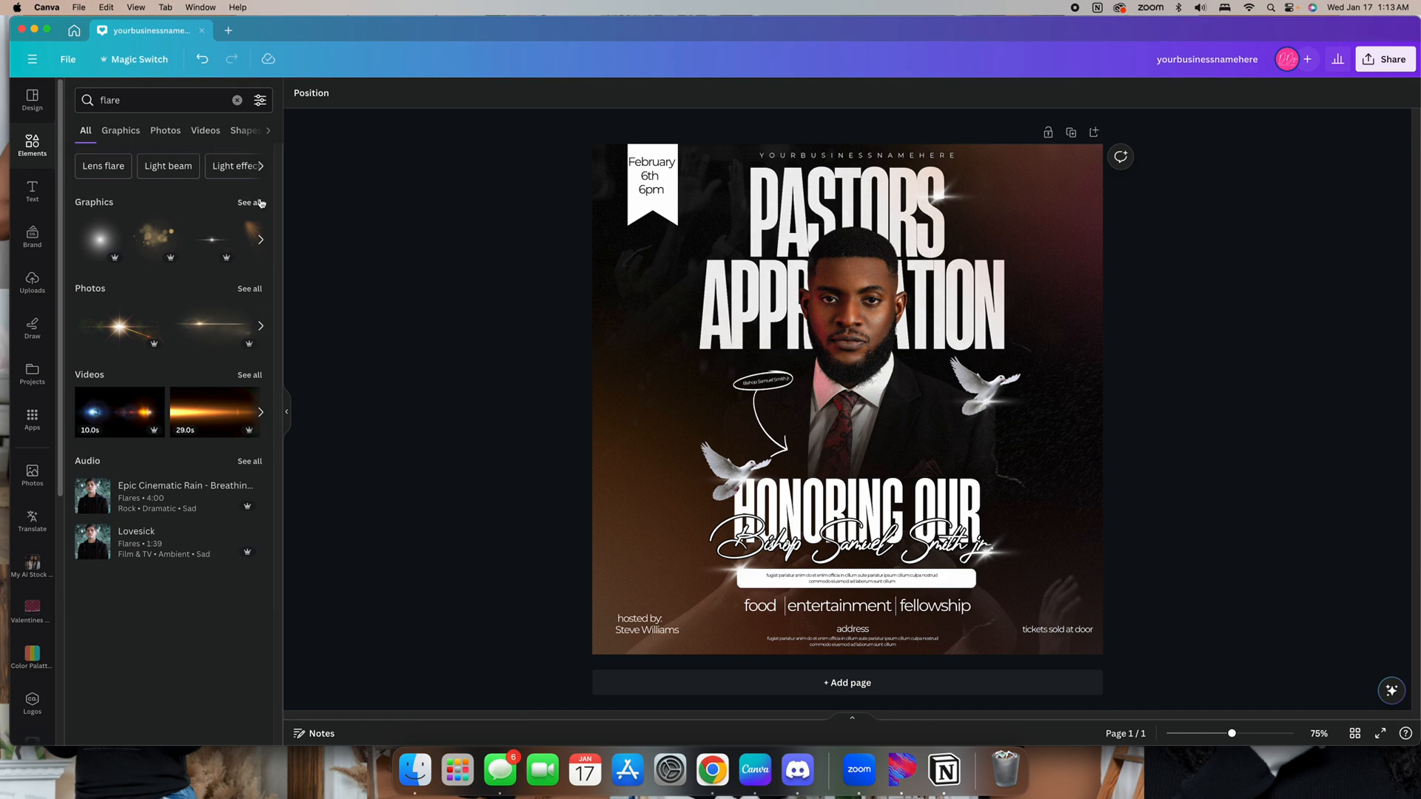
pyautogui.click(261, 203)
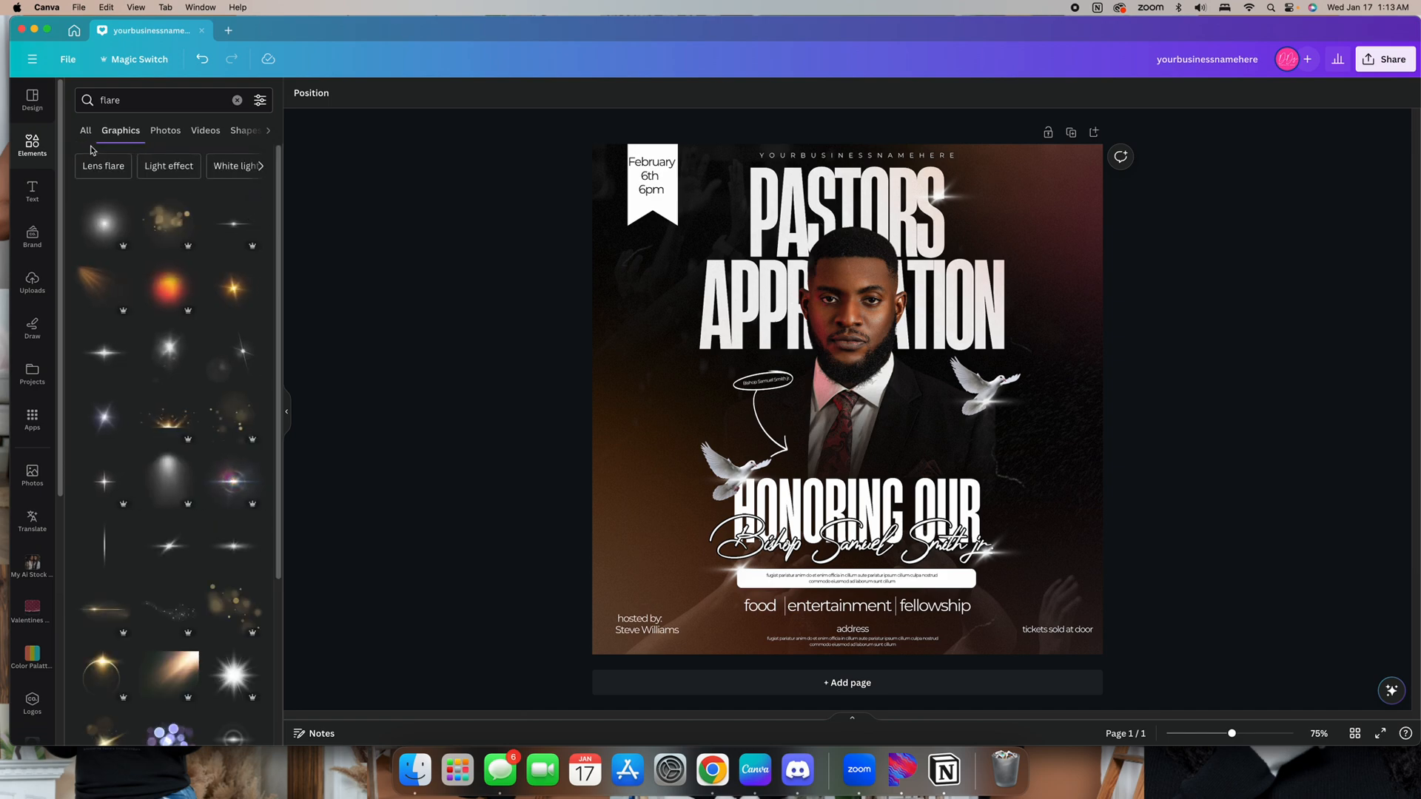
pyautogui.click(94, 291)
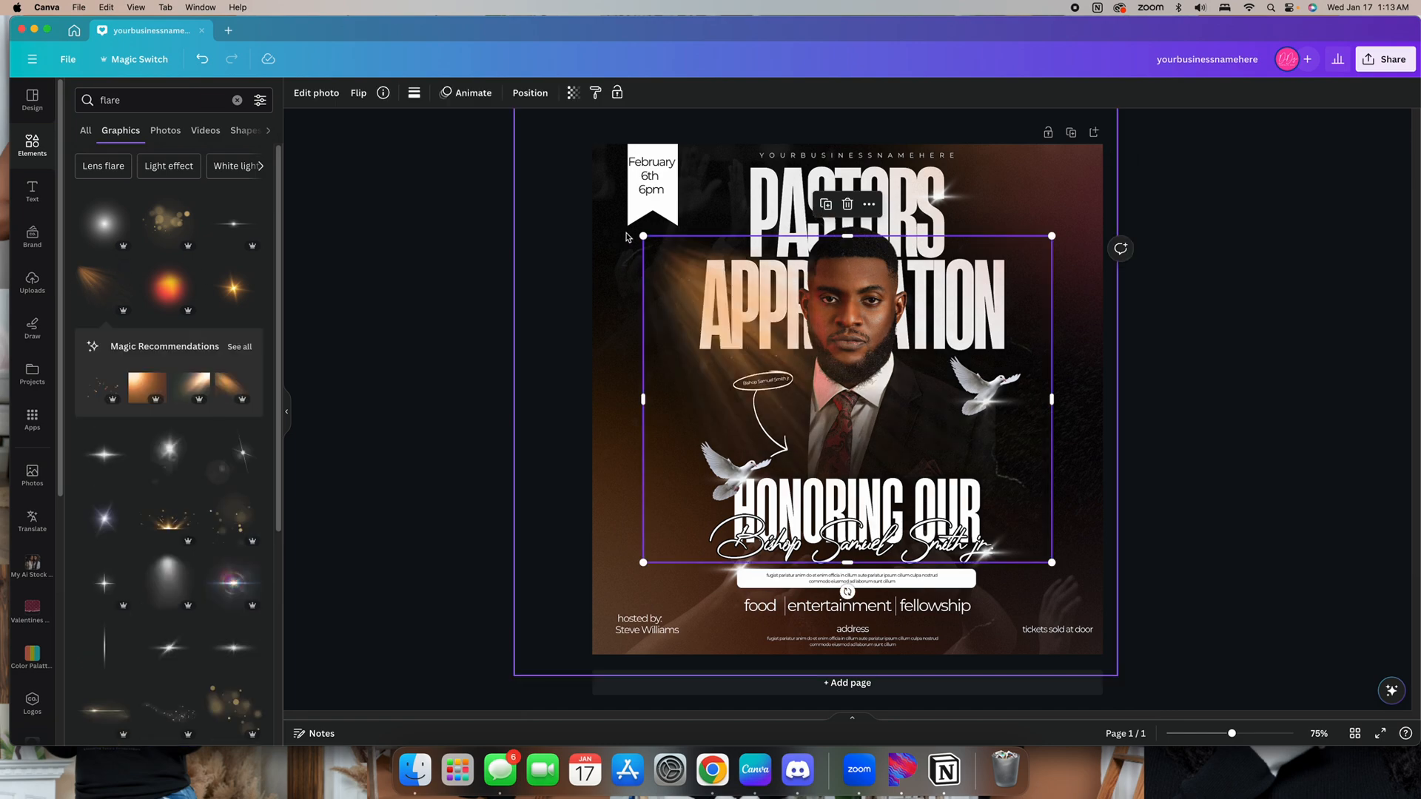
pyautogui.moveTo(651, 254); pyautogui.dragTo(436, 137)
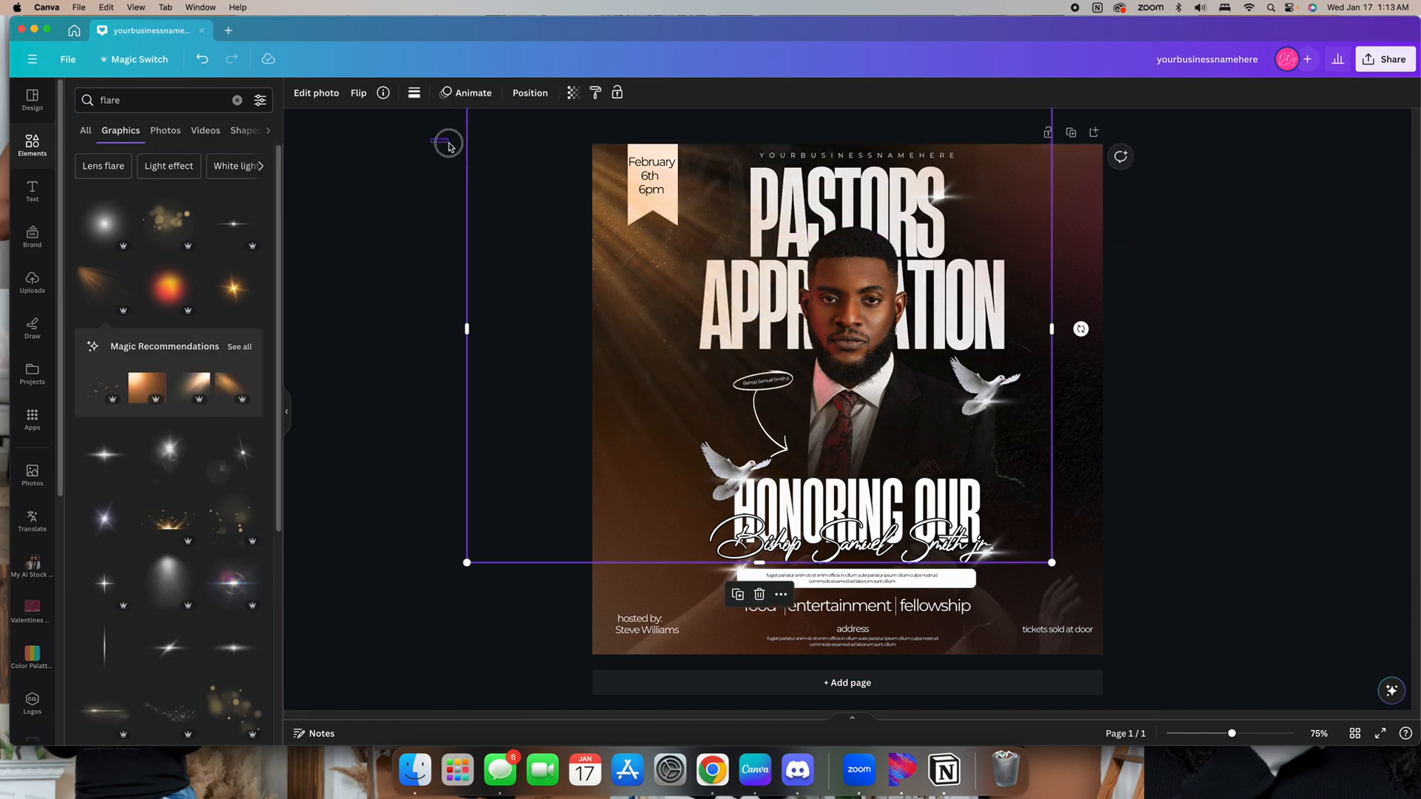
# Nudge the orange light-leak flare slightly right and move it down the layer order beneath the title and dove layers
pyautogui.click(440, 141)
pyautogui.moveTo(635, 252); pyautogui.dragTo(699, 262)
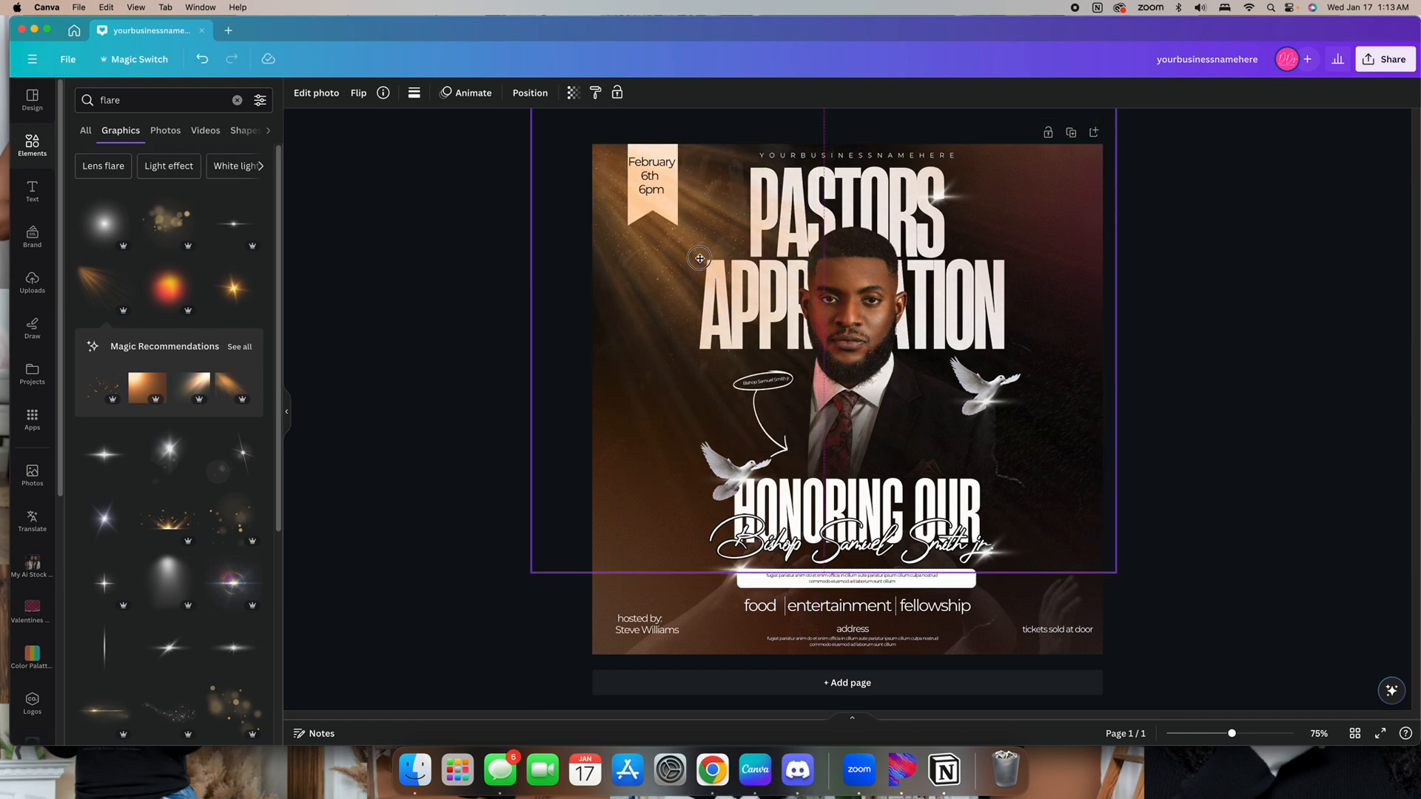
pyautogui.click(530, 98)
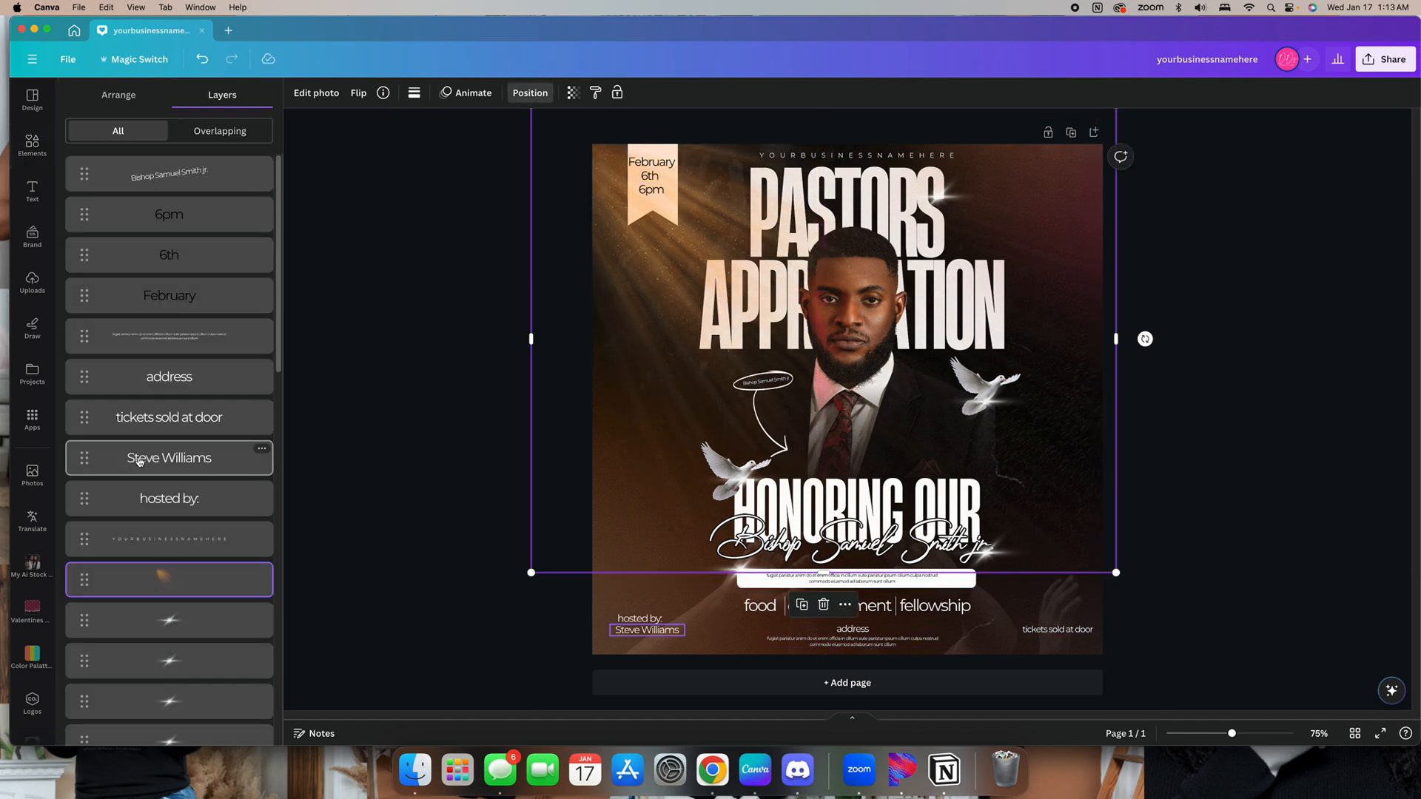
pyautogui.scroll(-5, 181, 456)
pyautogui.moveTo(194, 181); pyautogui.dragTo(200, 531)
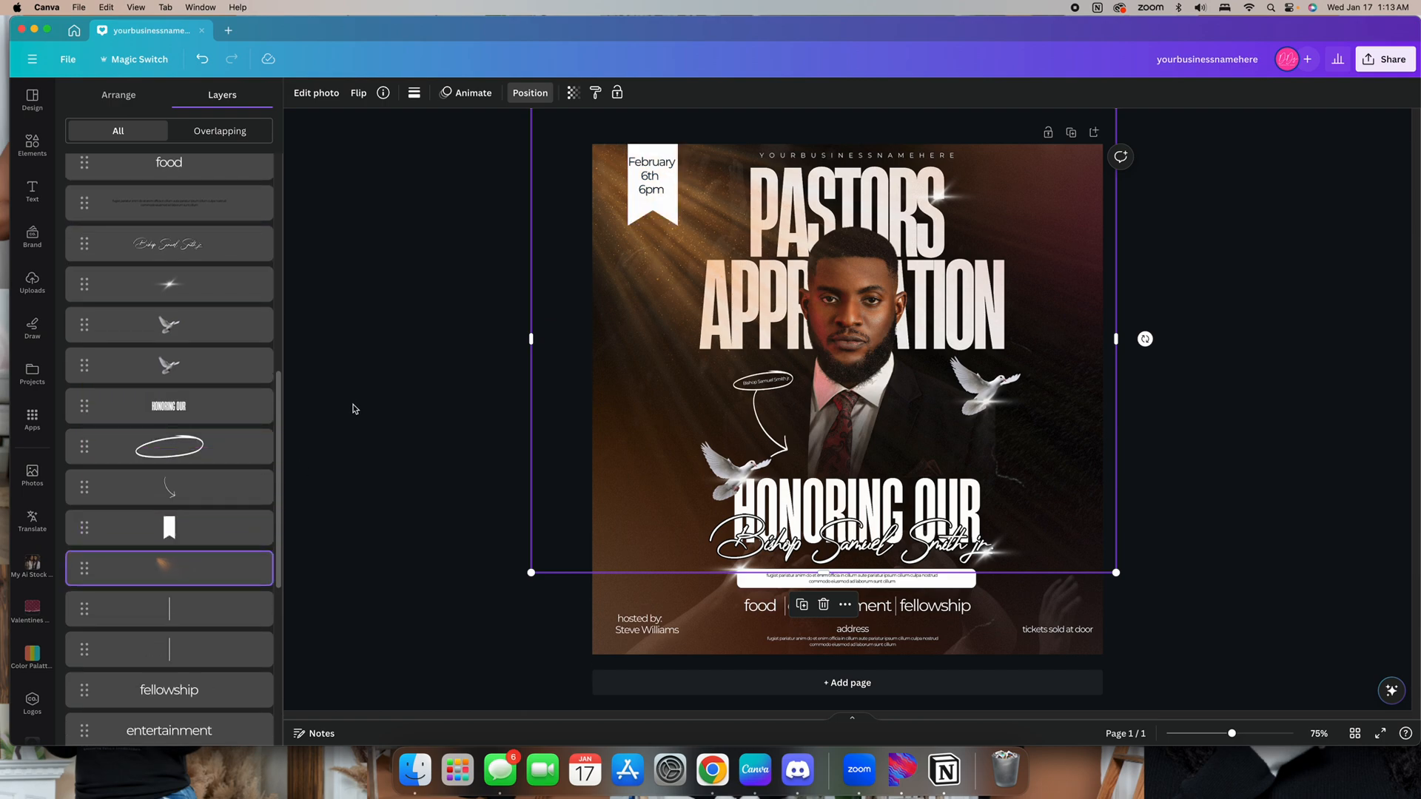
pyautogui.click(355, 409)
# Reduce the orange flare's transparency so it blends more softly into the background
pyautogui.click(622, 372)
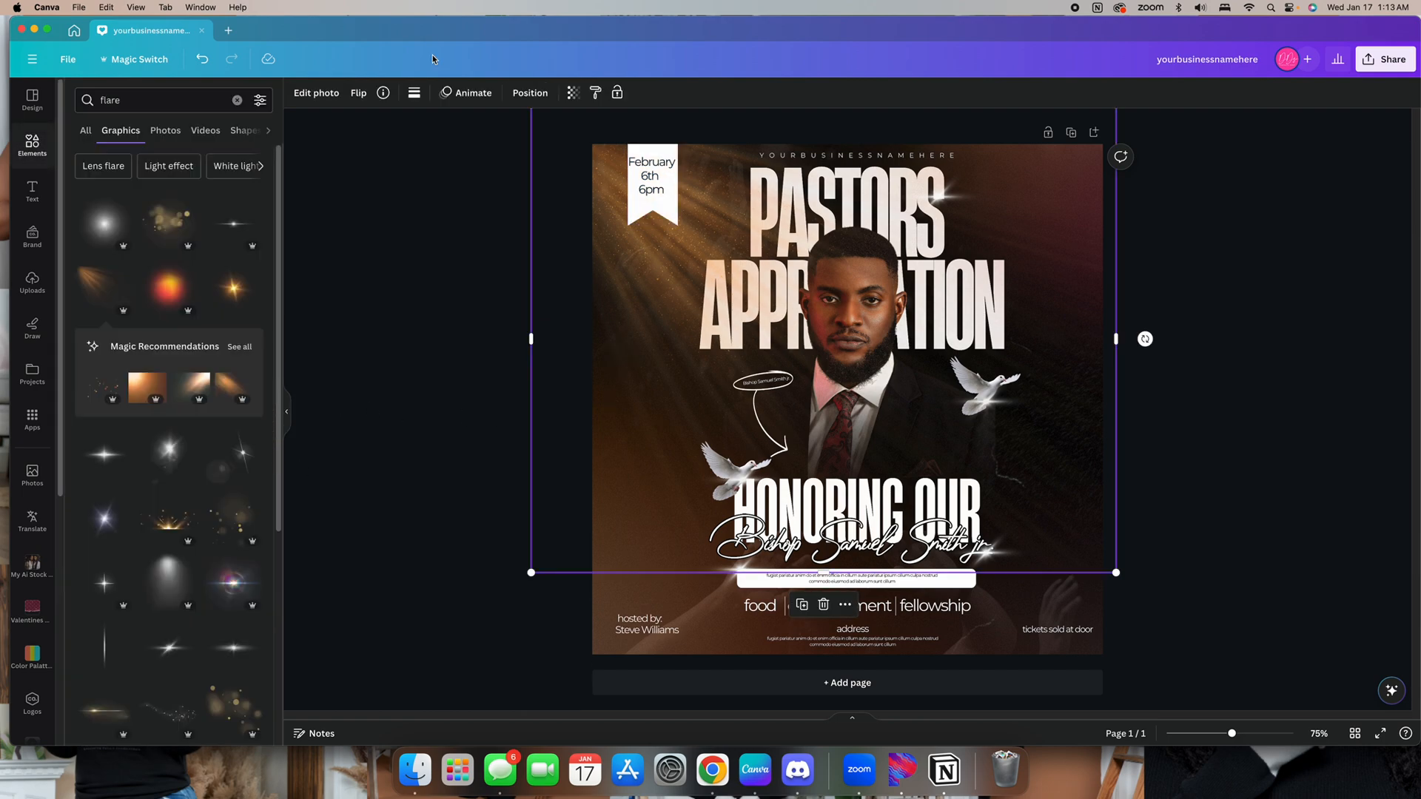
pyautogui.click(574, 93)
pyautogui.moveTo(574, 143); pyautogui.dragTo(536, 142)
pyautogui.click(579, 296)
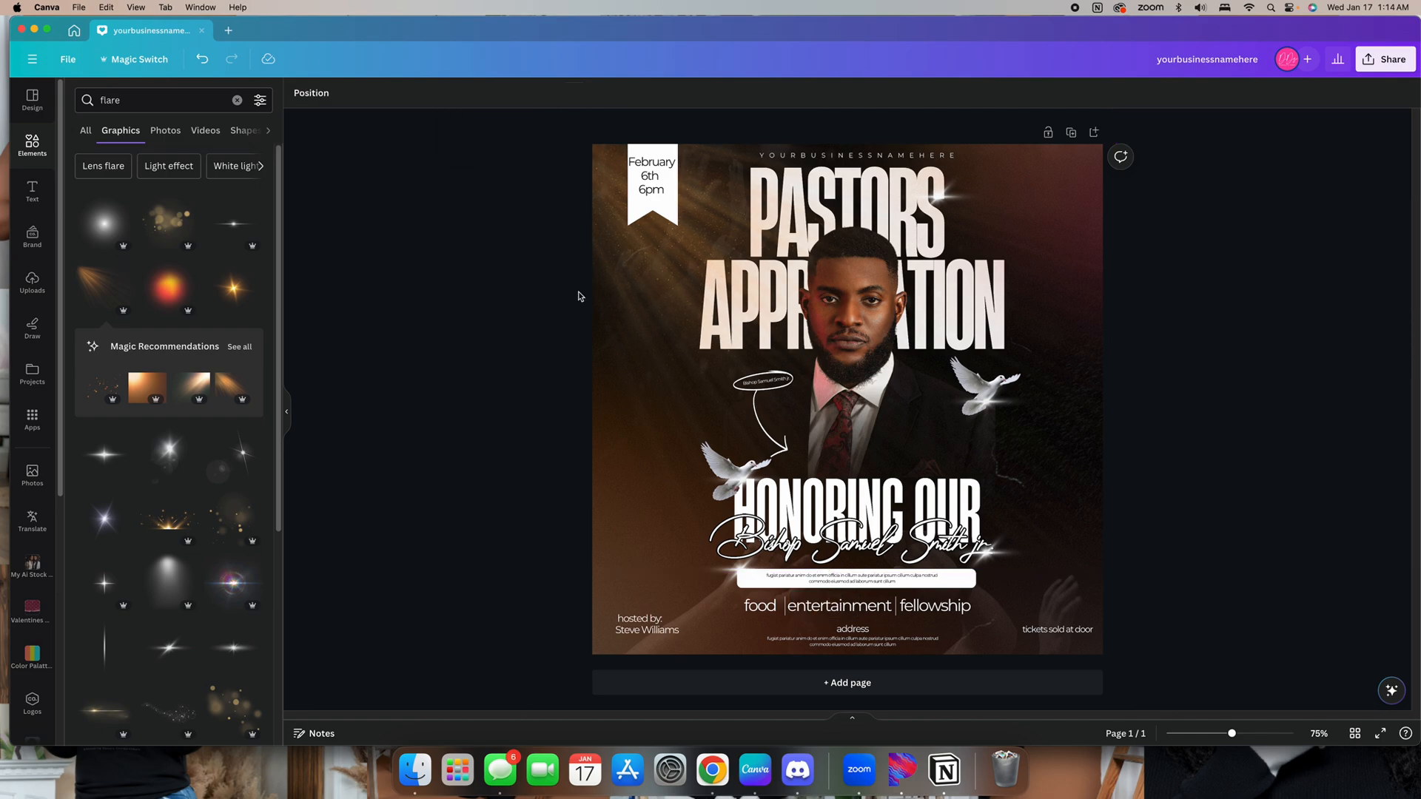
pyautogui.click(634, 312)
pyautogui.click(1268, 315)
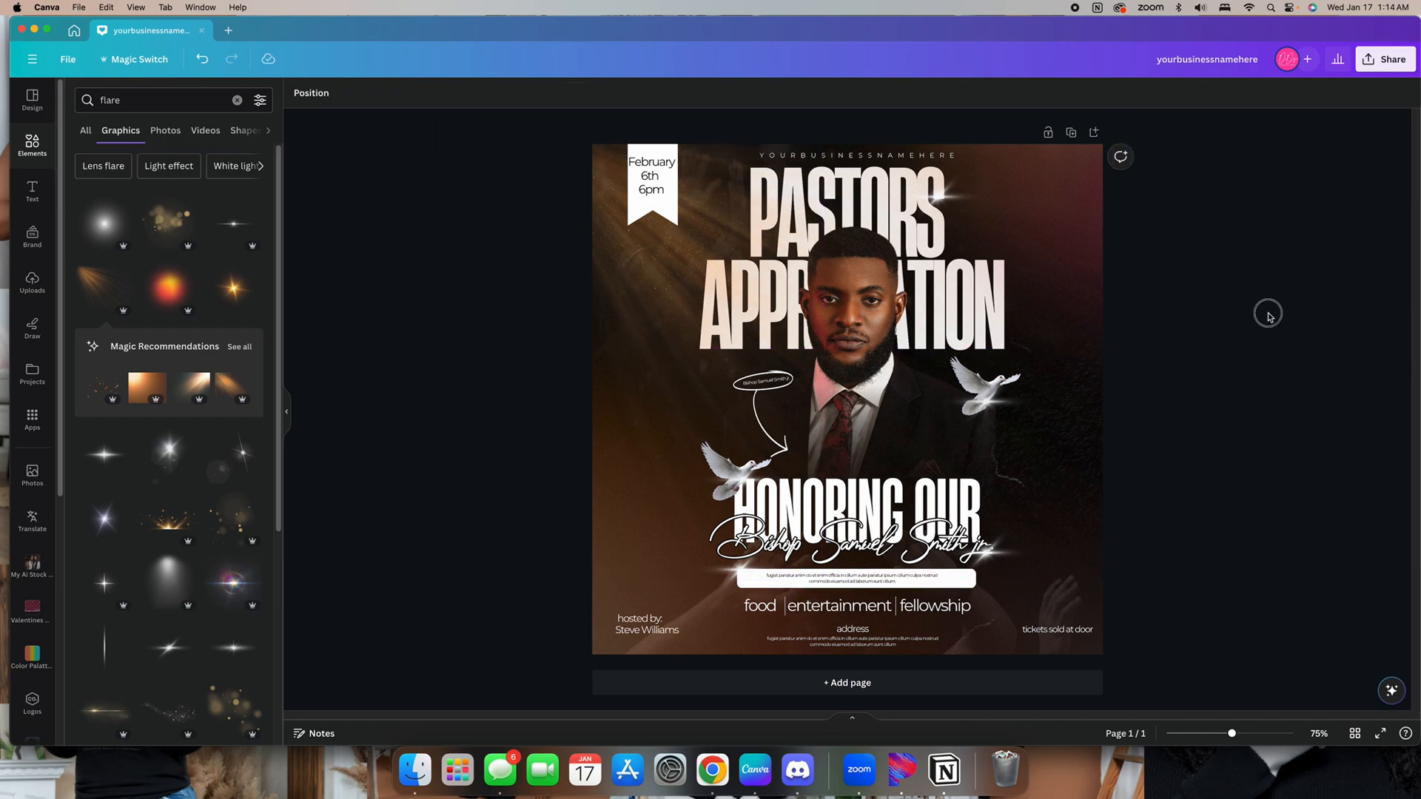